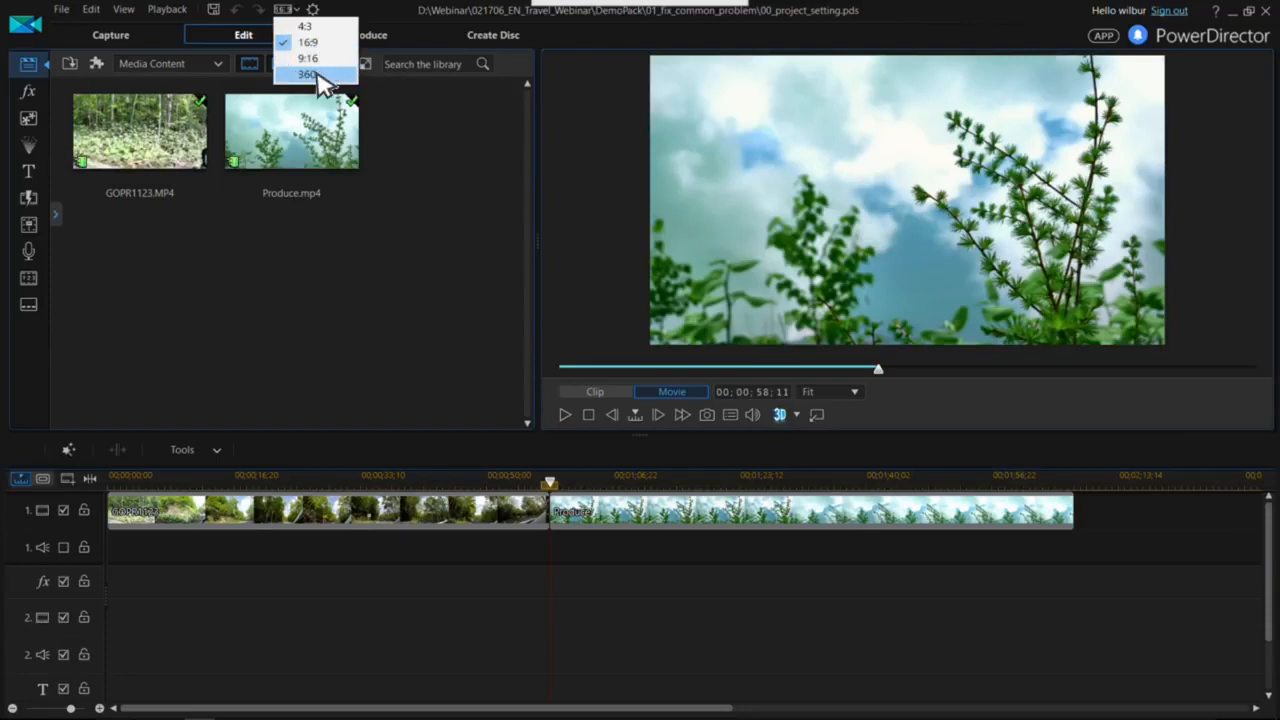
# - Open the application preferences and look through the available timeline frame rates without changing the setting
pyautogui.click(322, 246)
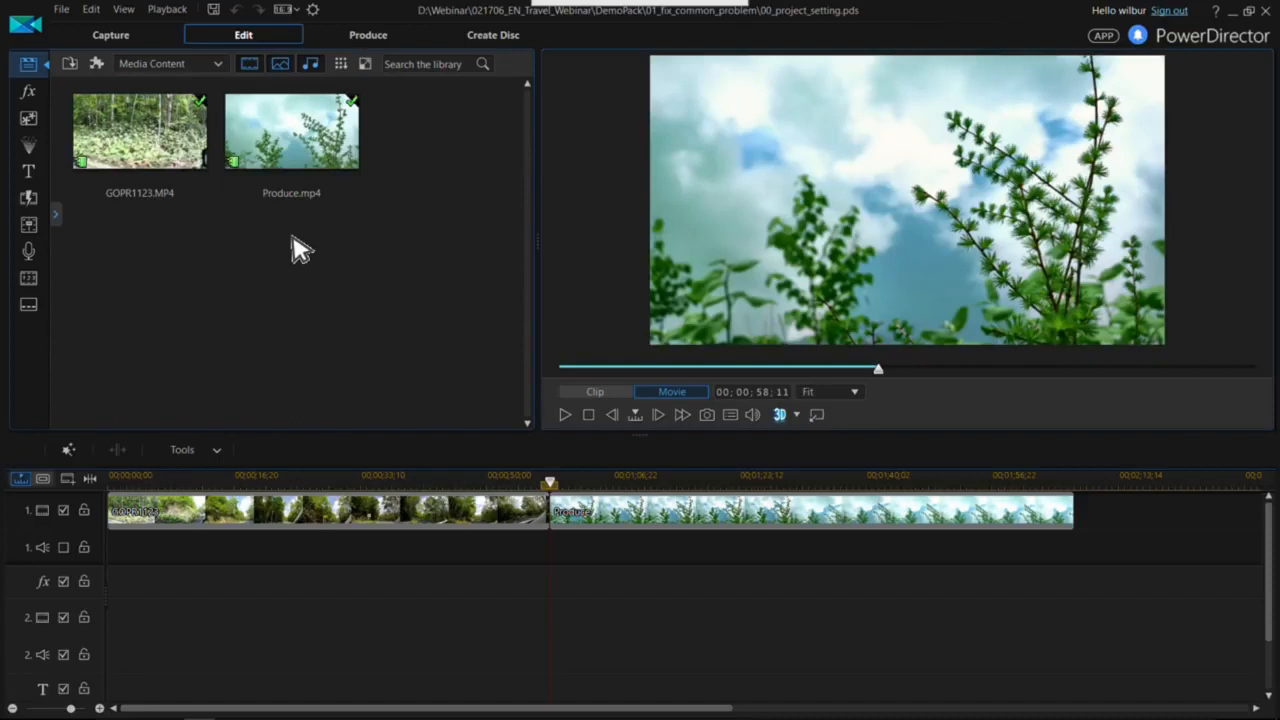
pyautogui.click(315, 11)
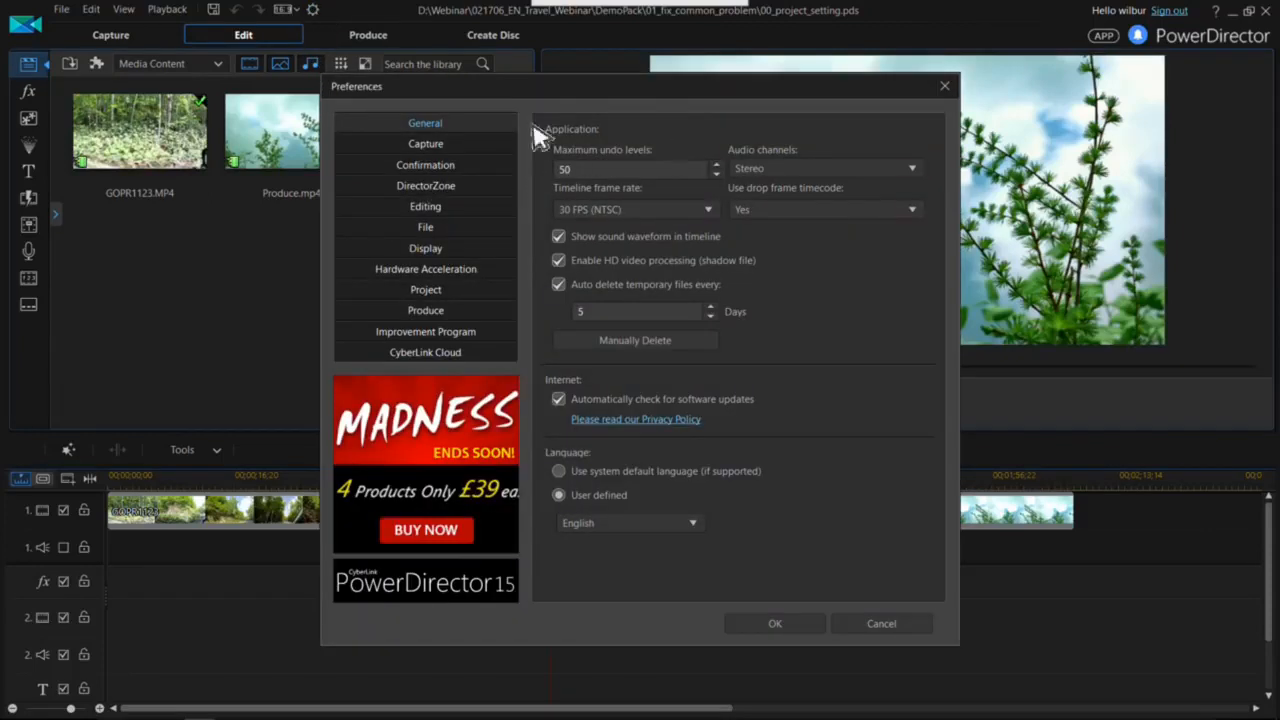
pyautogui.moveTo(624, 88); pyautogui.dragTo(430, 85)
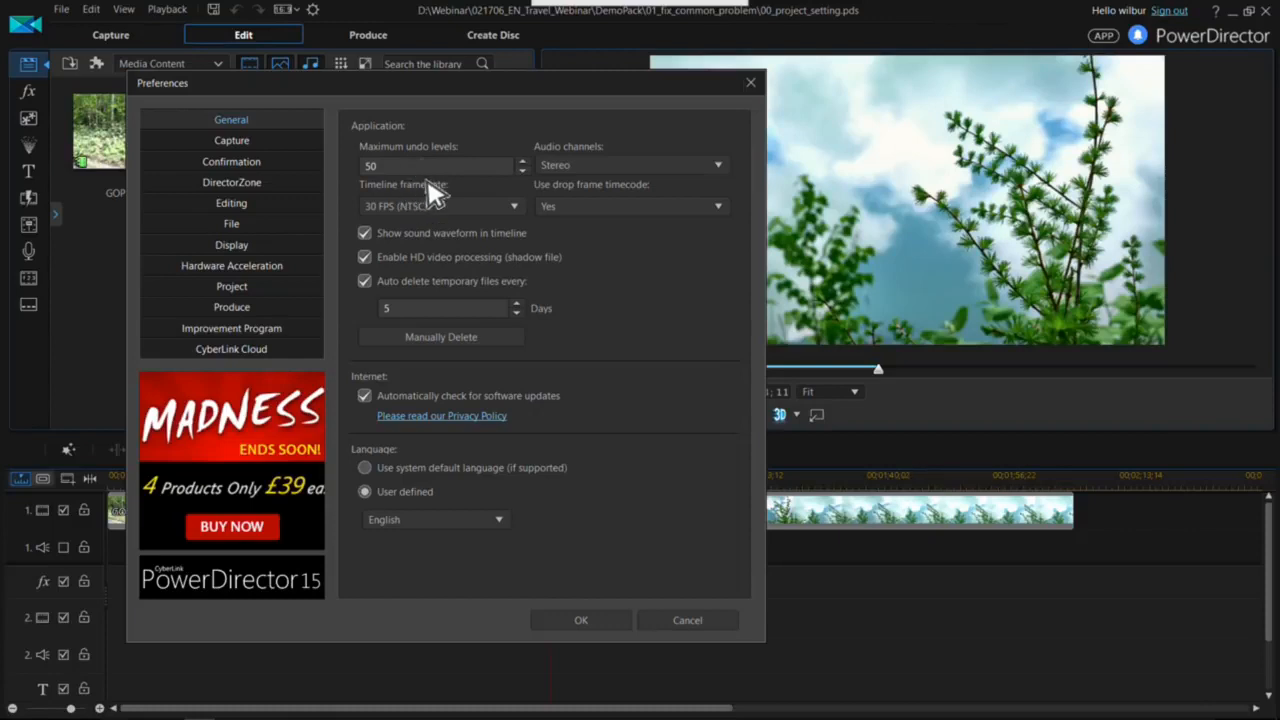
pyautogui.click(437, 206)
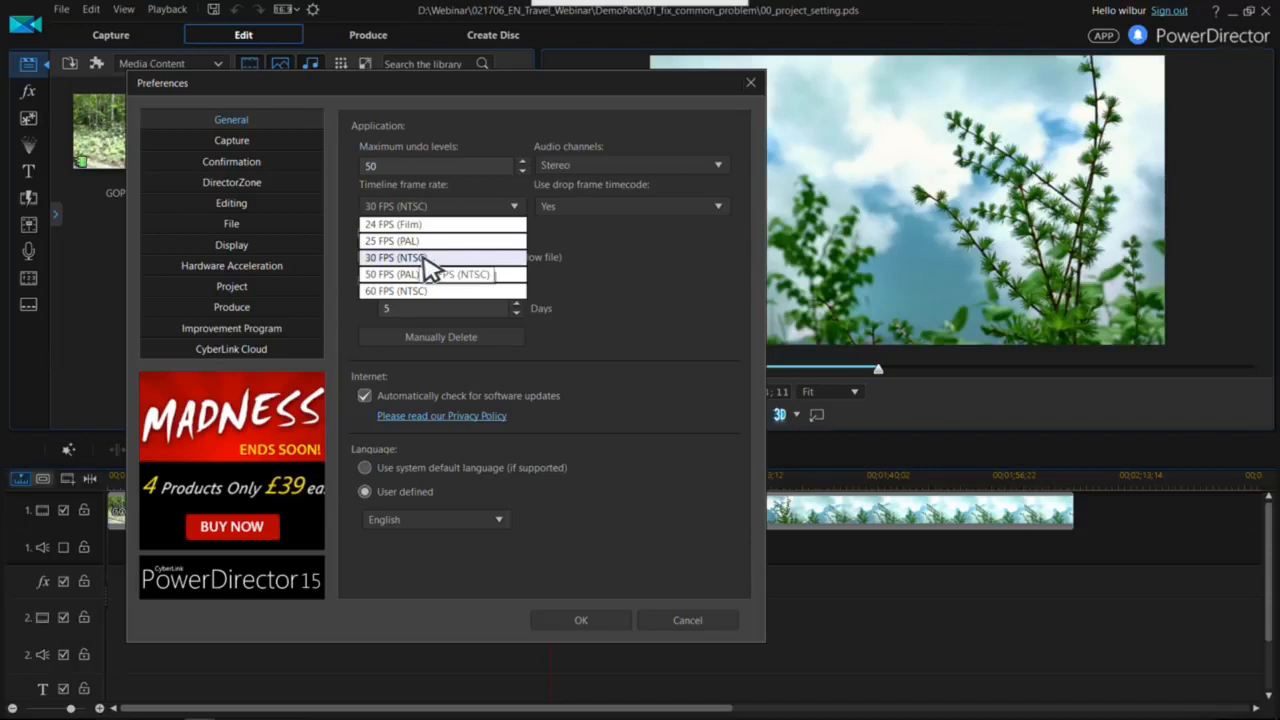
pyautogui.click(614, 252)
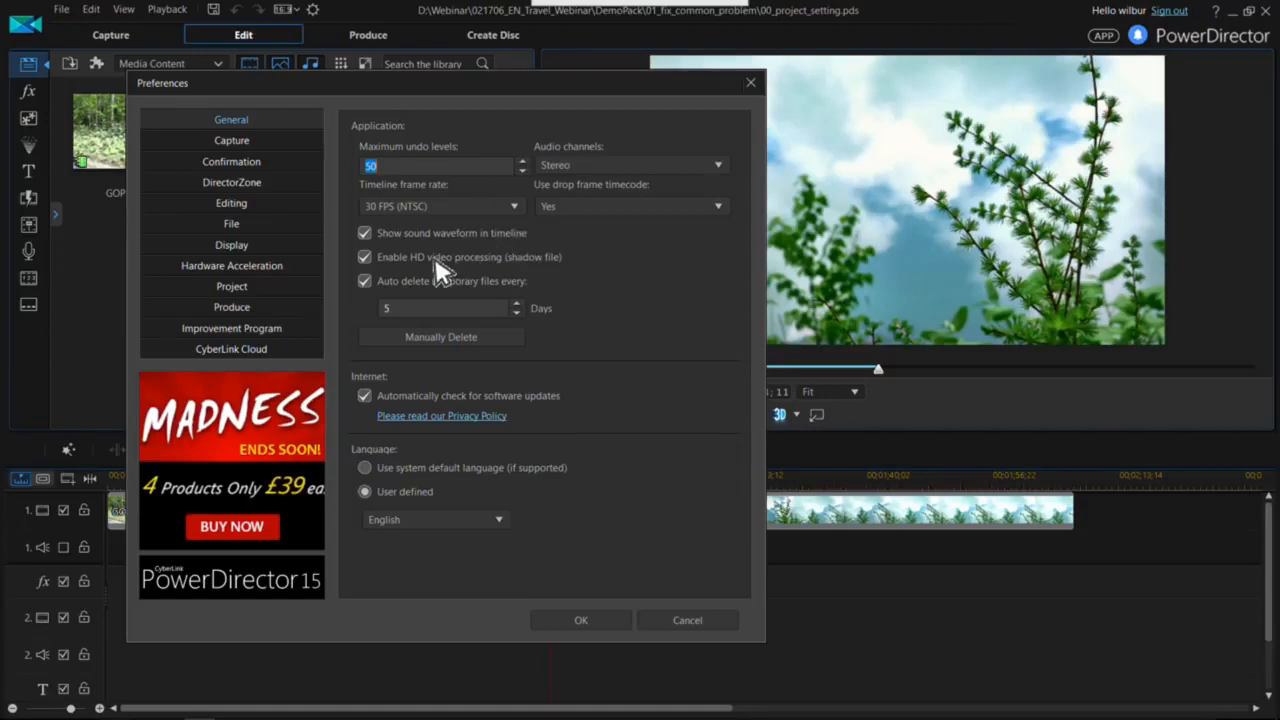
# - Review the shadow file options and the list of temporary files available for manual deletion, and close the preferences
pyautogui.click(365, 257)
pyautogui.click(488, 343)
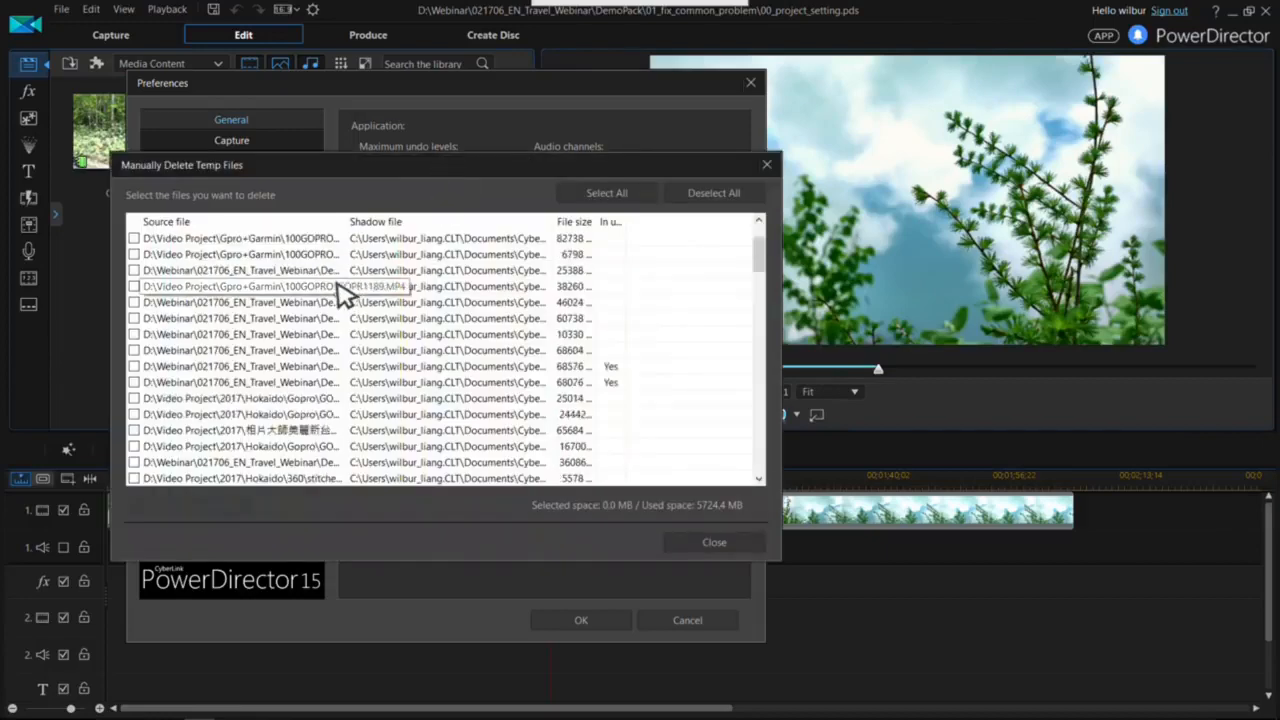
pyautogui.scroll(-10, 340, 290)
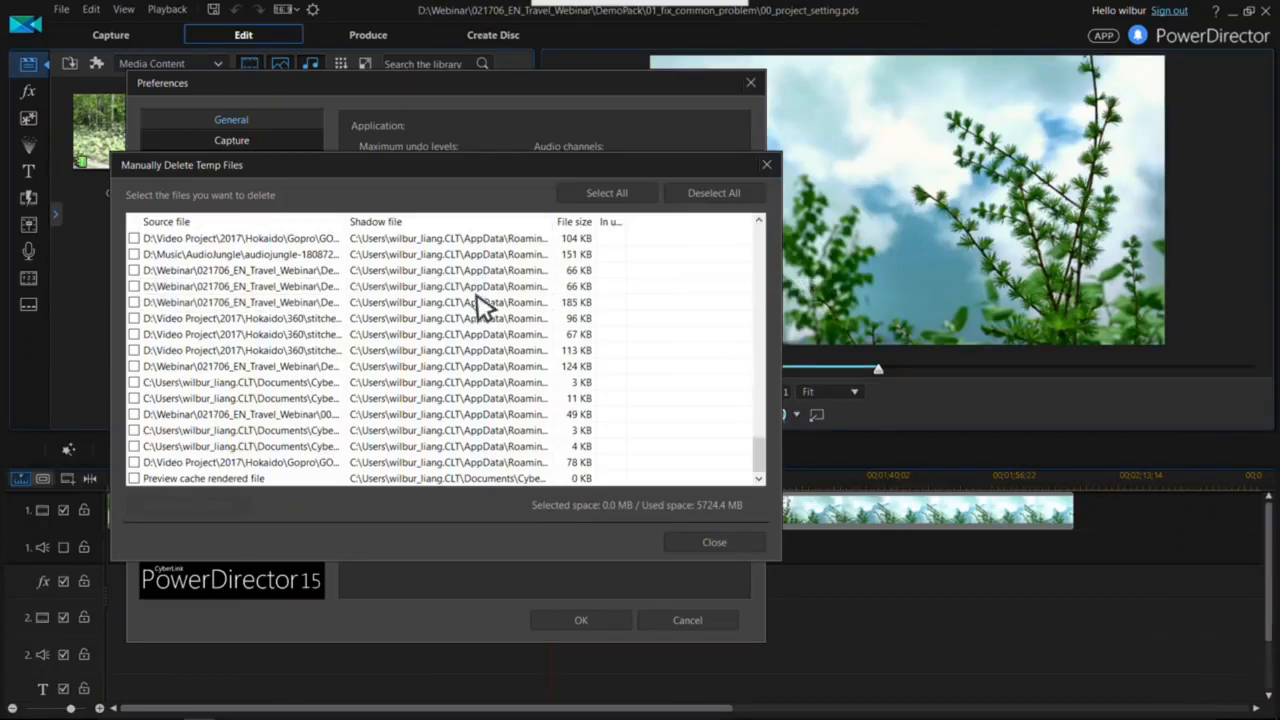
pyautogui.click(710, 542)
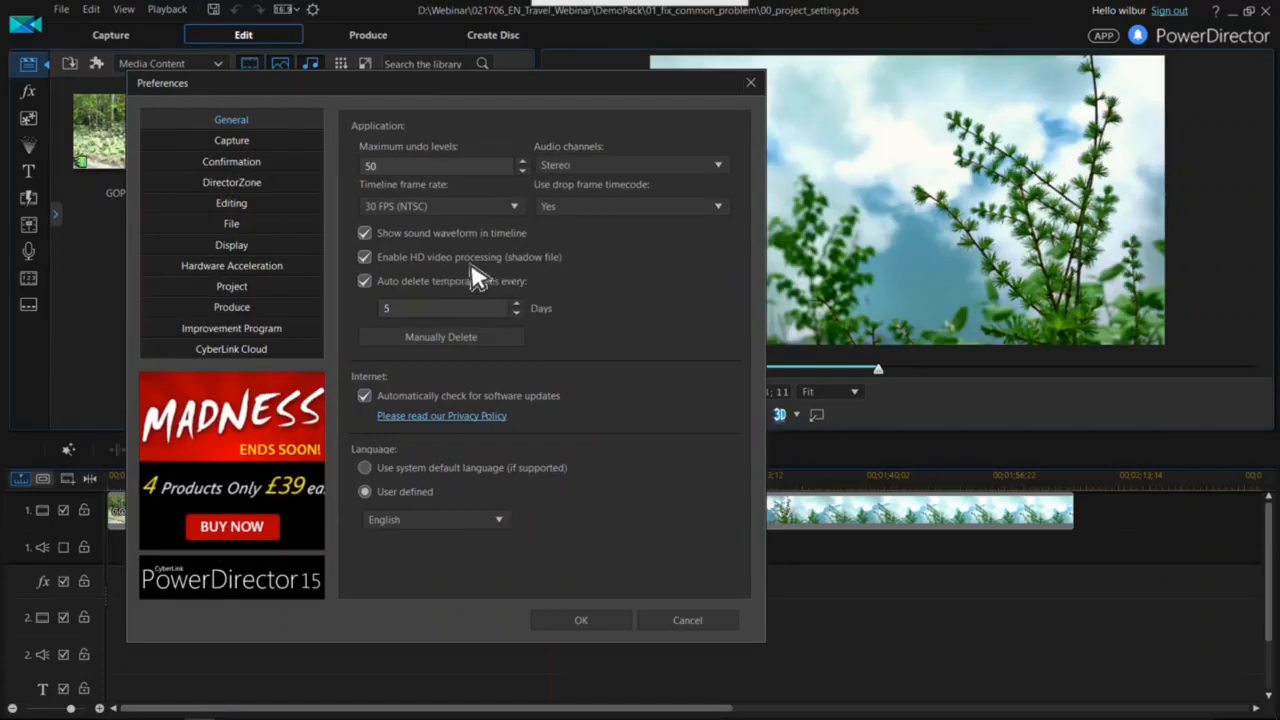
pyautogui.moveTo(415, 307); pyautogui.dragTo(363, 305)
pyautogui.click(754, 86)
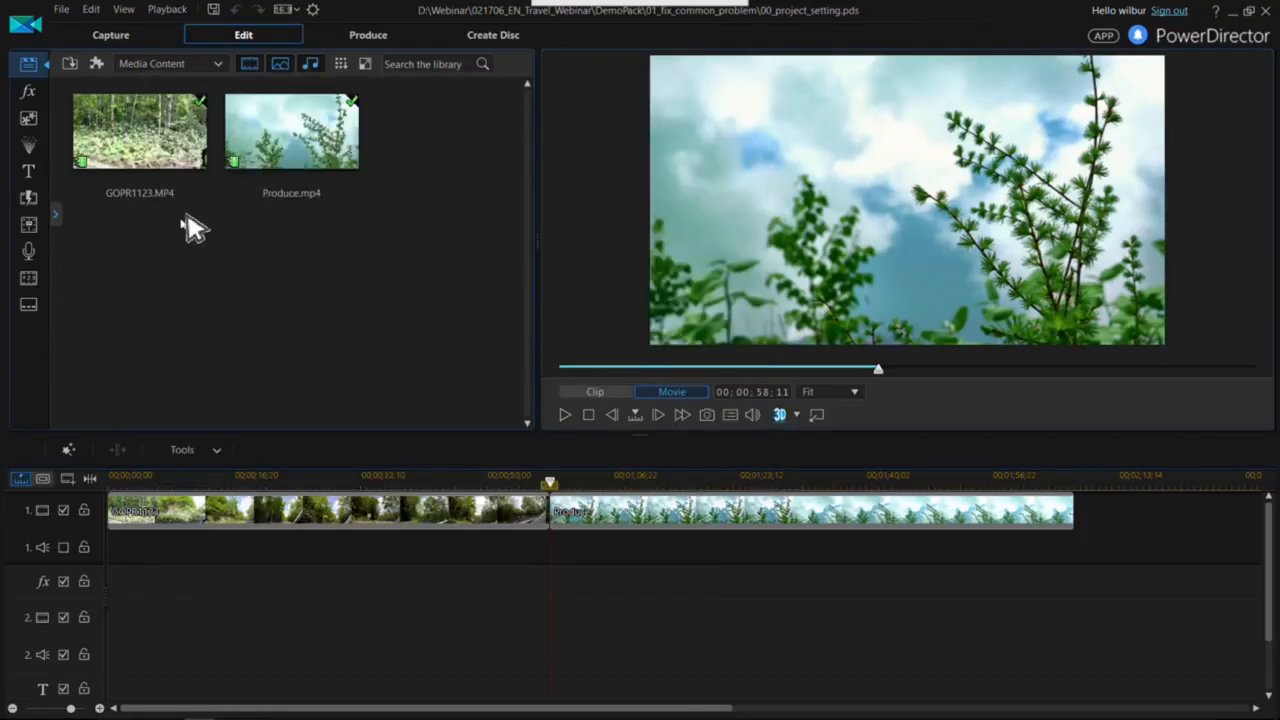
# - Import the videos 00 and 01 from the 021706_EN_Travel_Webinar folder into the media library
pyautogui.click(133, 172)
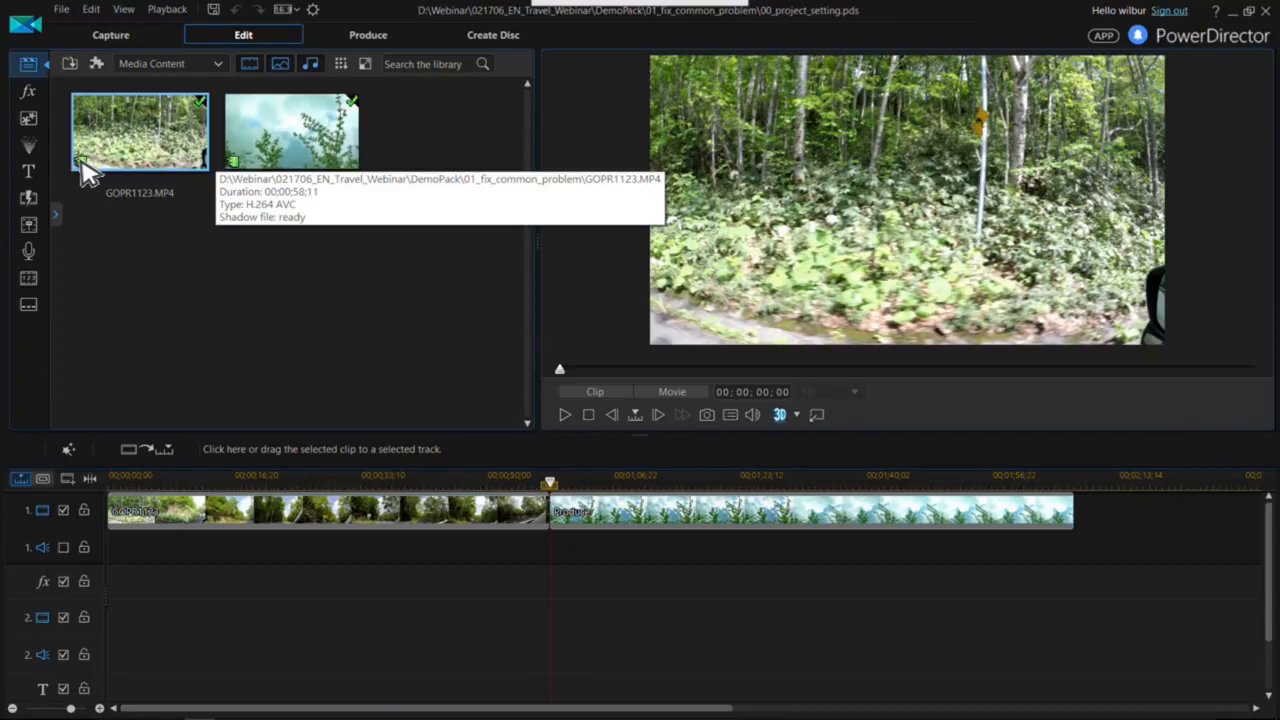
pyautogui.click(168, 708)
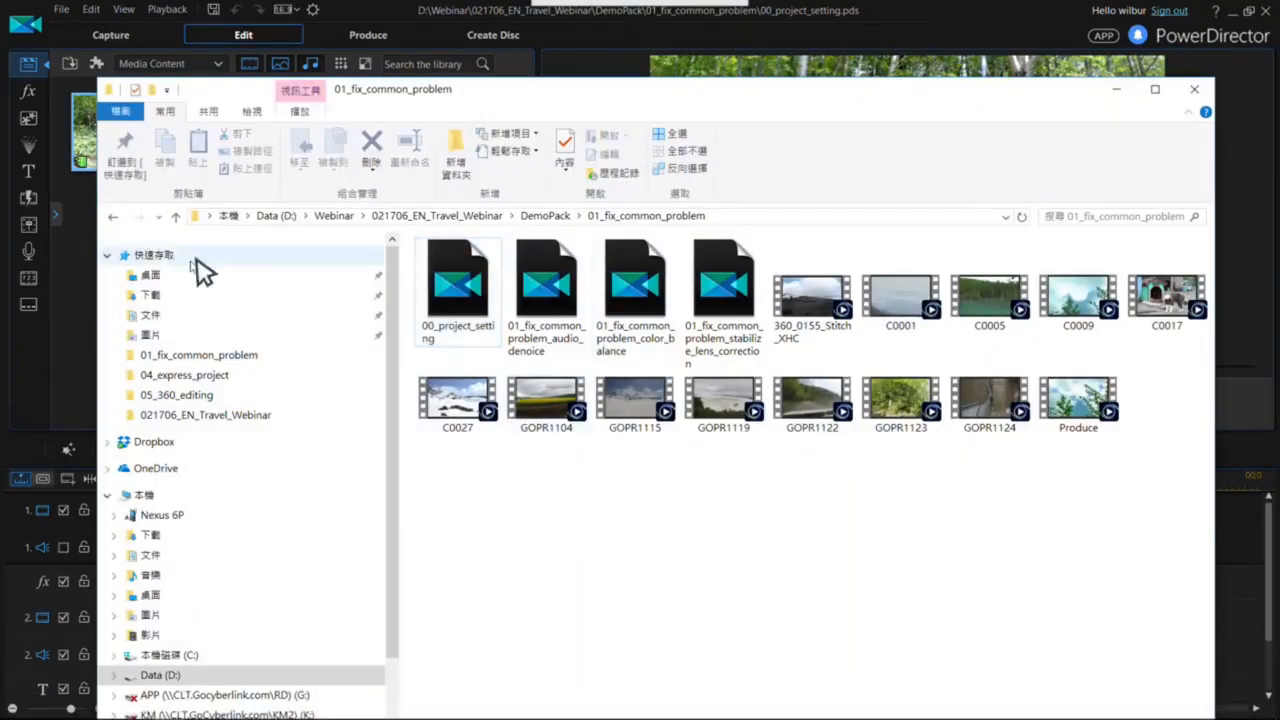
pyautogui.click(115, 217)
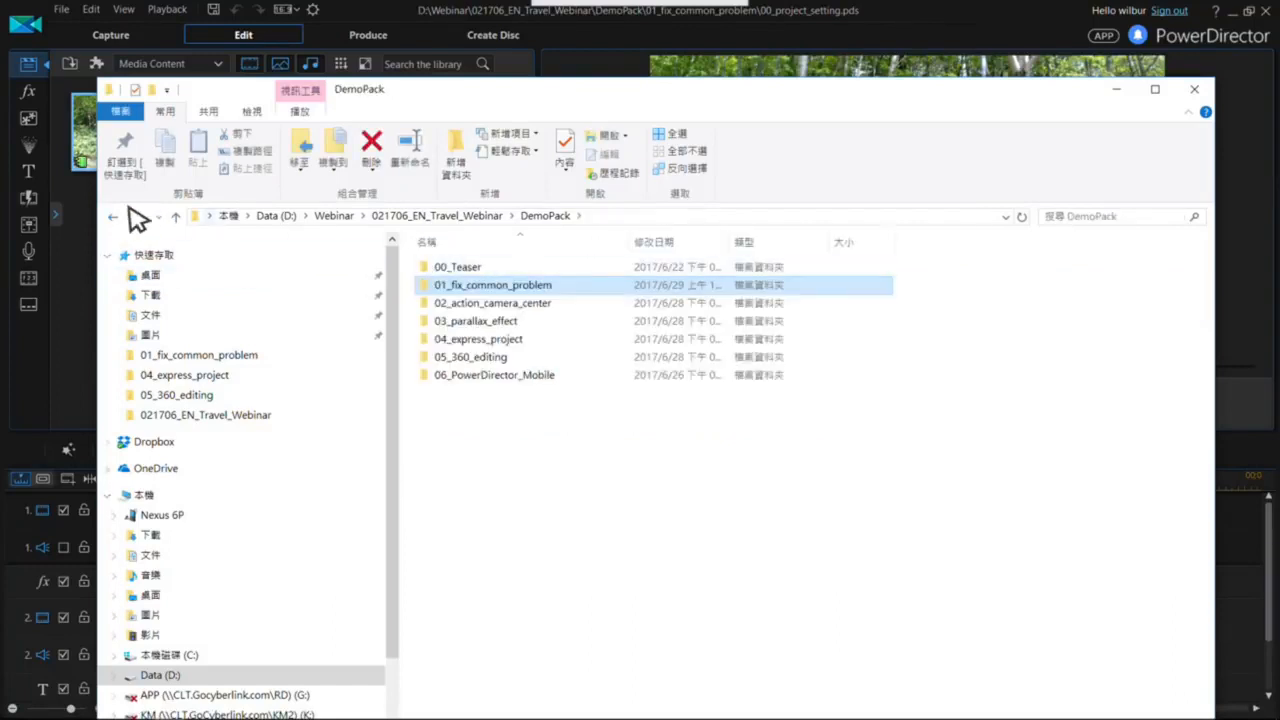
pyautogui.click(112, 218)
pyautogui.moveTo(634, 300); pyautogui.dragTo(137, 303)
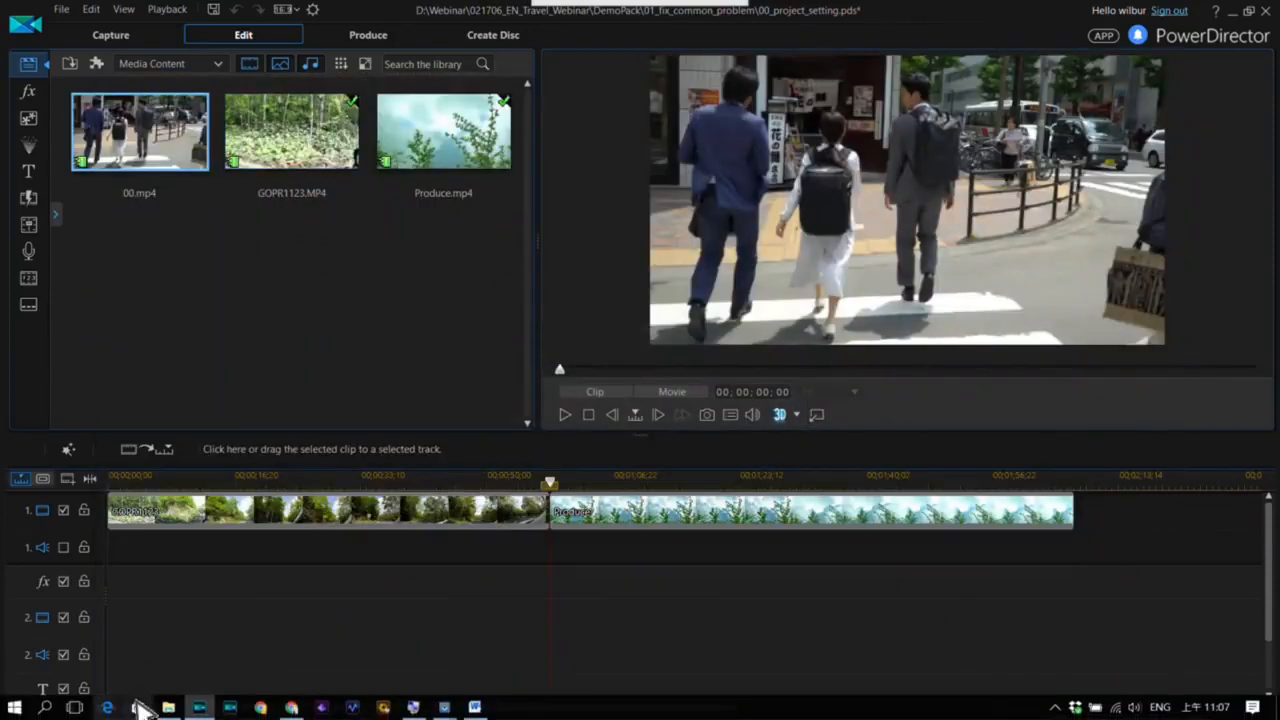
pyautogui.click(160, 707)
pyautogui.click(795, 269)
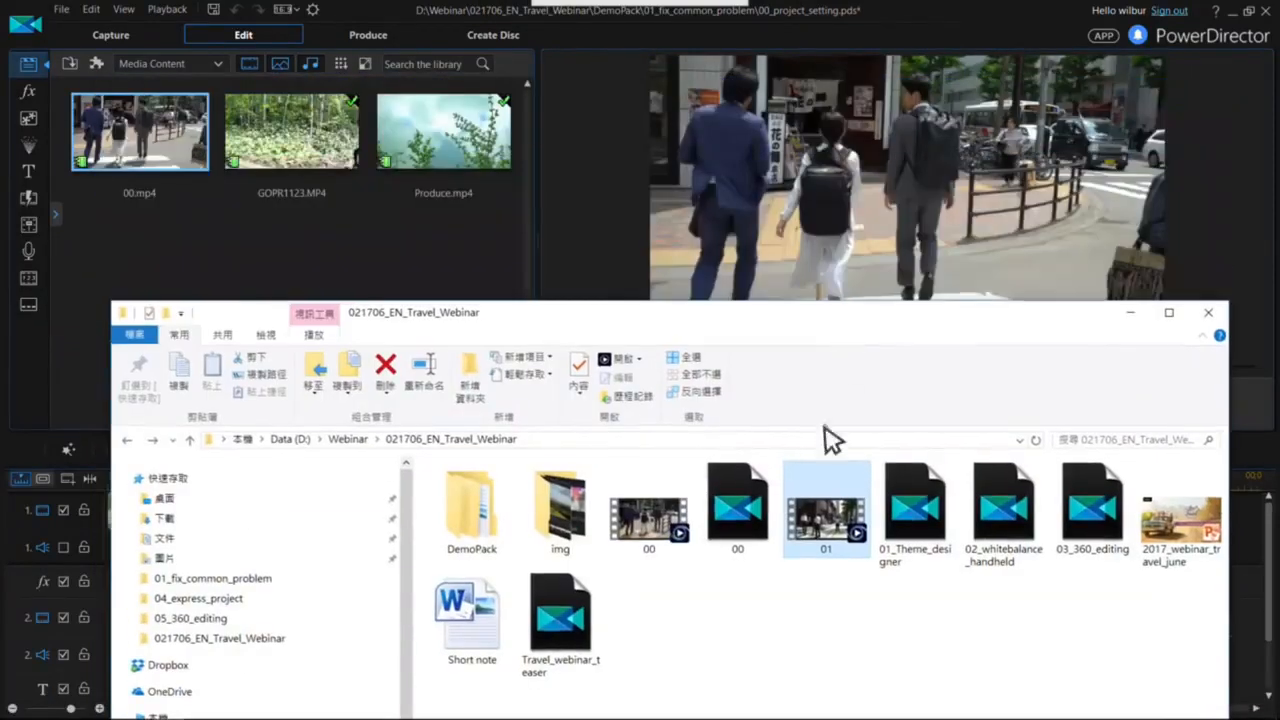
pyautogui.moveTo(822, 512); pyautogui.dragTo(295, 241)
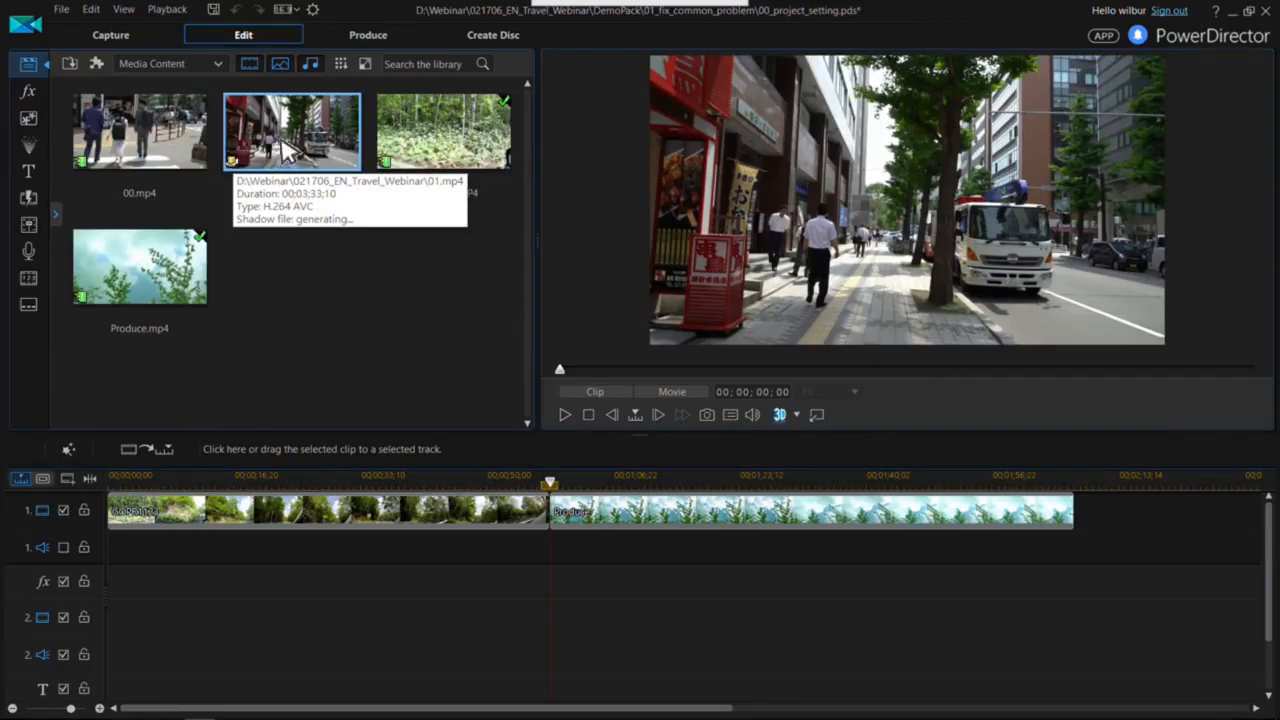
# - Play the 00.mp4 library clip in the preview for about a second and pause it
pyautogui.click(140, 125)
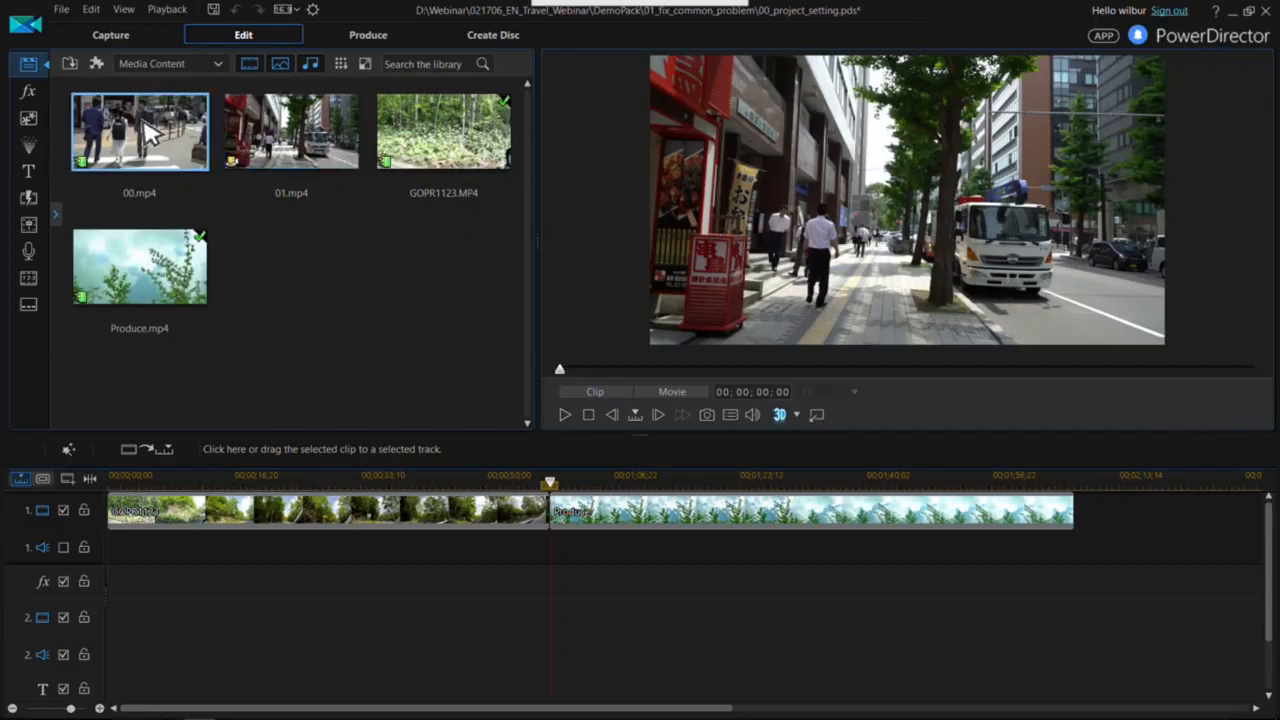
pyautogui.click(565, 415)
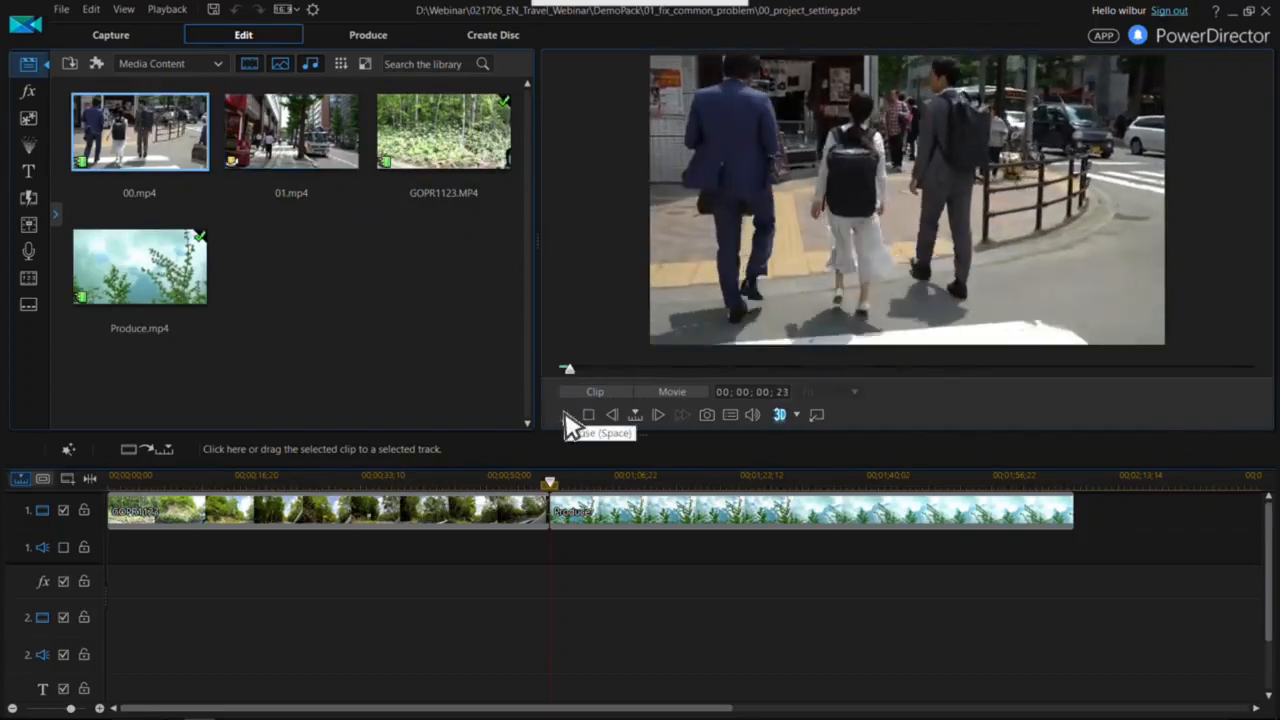
pyautogui.click(566, 415)
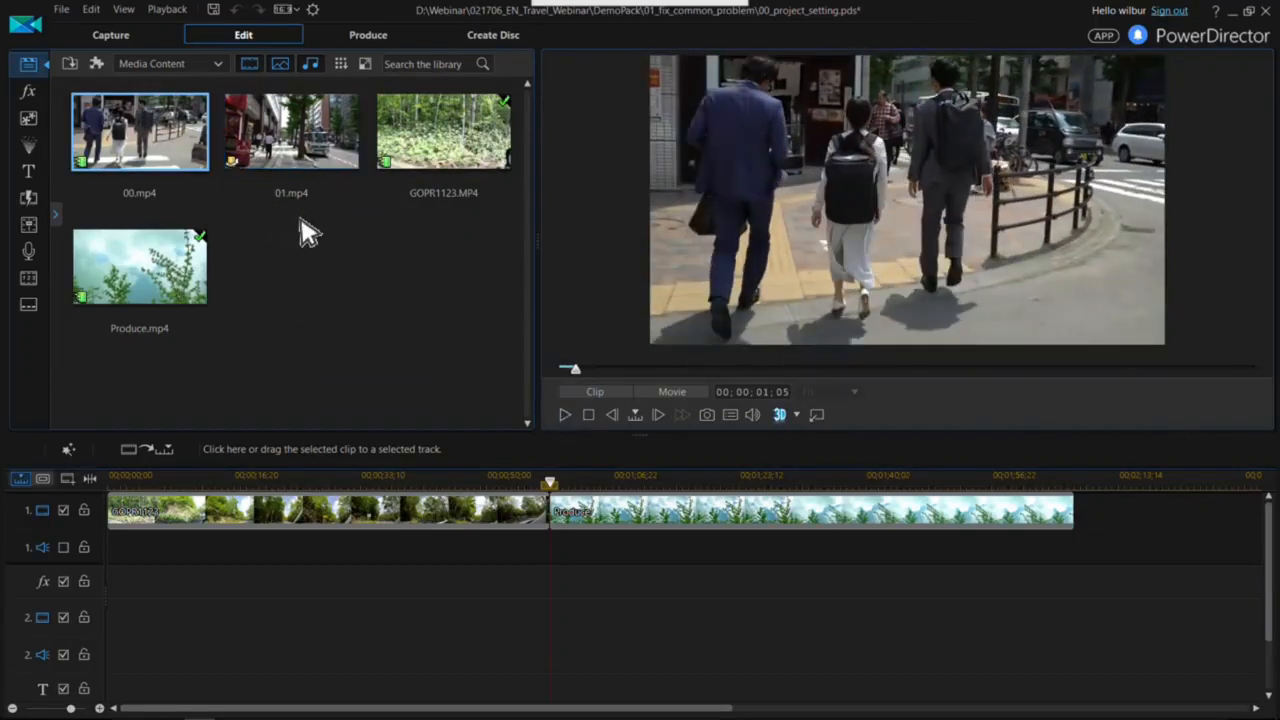
# - Disable snapping to clips in the timeline in the editing preferences
pyautogui.click(313, 10)
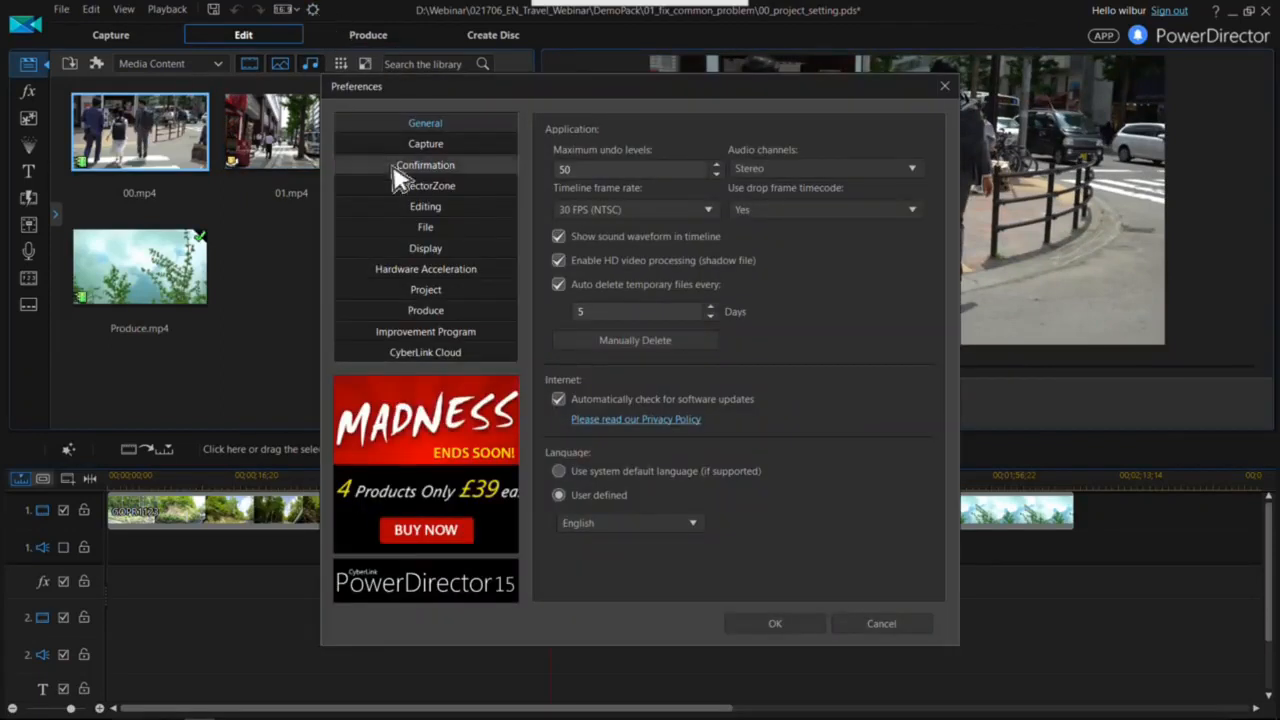
pyautogui.click(437, 206)
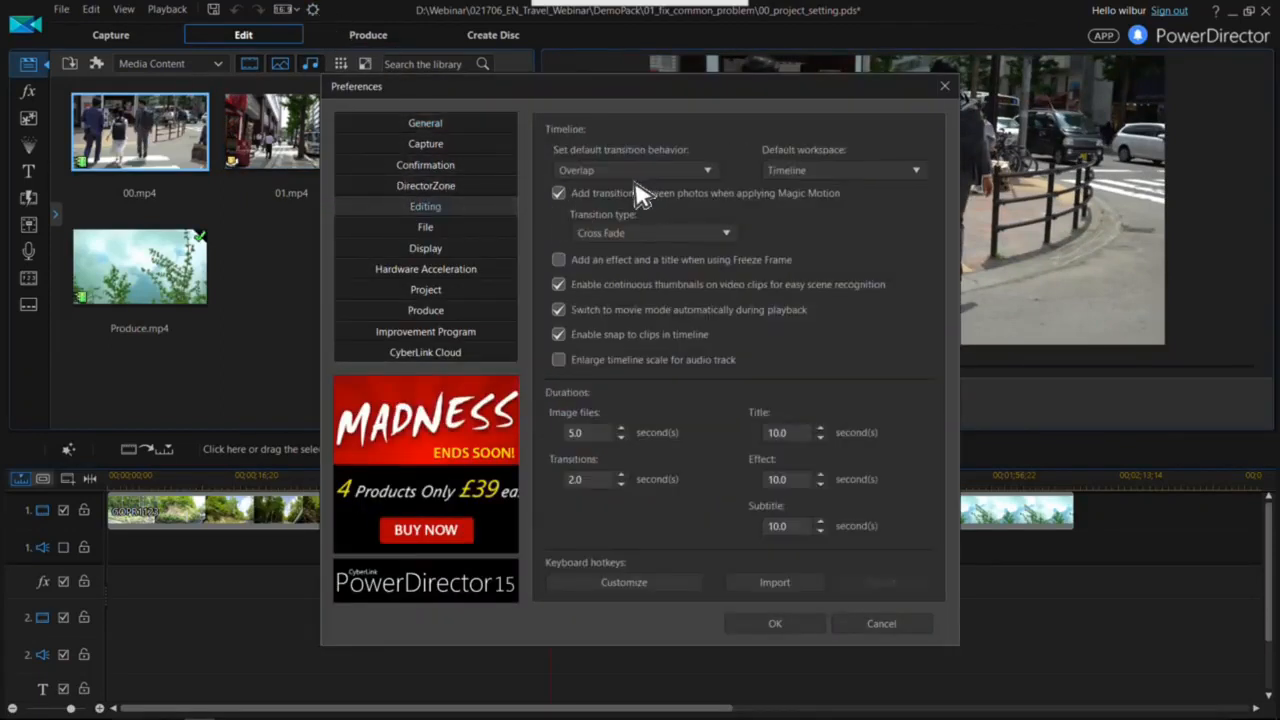
pyautogui.click(560, 195)
pyautogui.click(772, 620)
# - Reposition the Produce clip on video track 1, leaving a small gap after the first clip
pyautogui.click(585, 505)
pyautogui.click(592, 486)
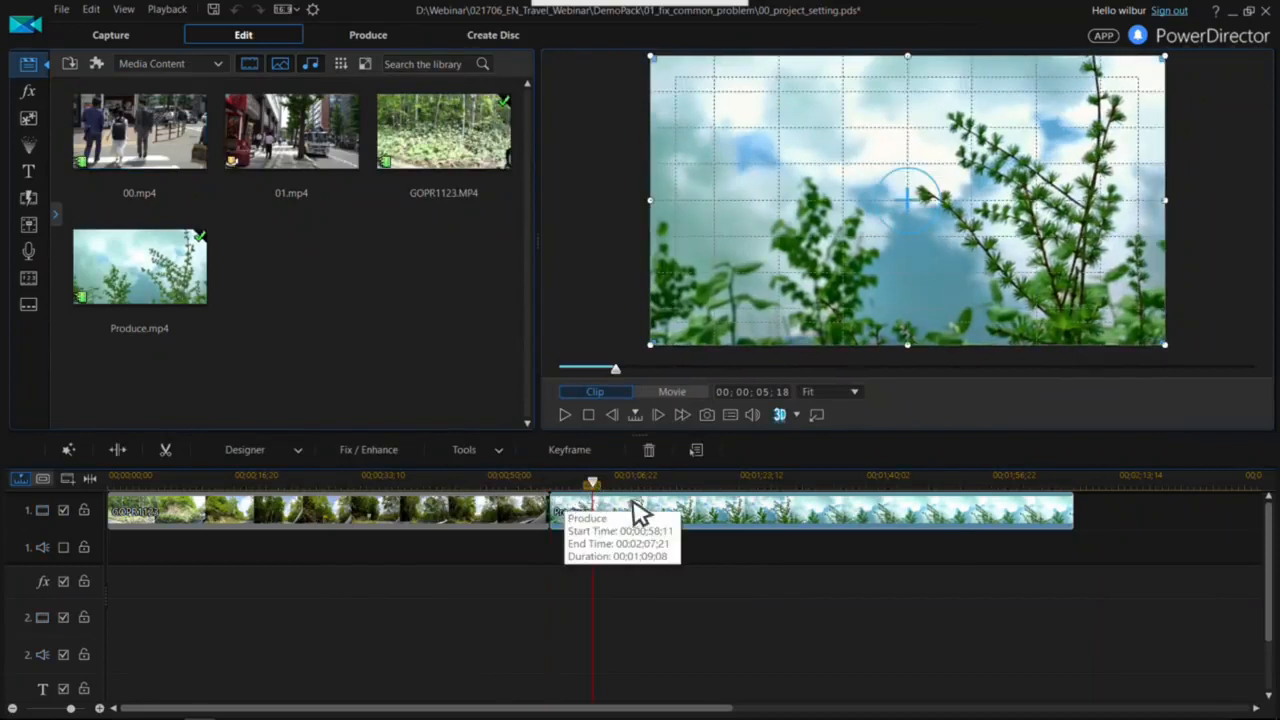
pyautogui.moveTo(625, 515); pyautogui.dragTo(595, 505)
pyautogui.click(686, 525)
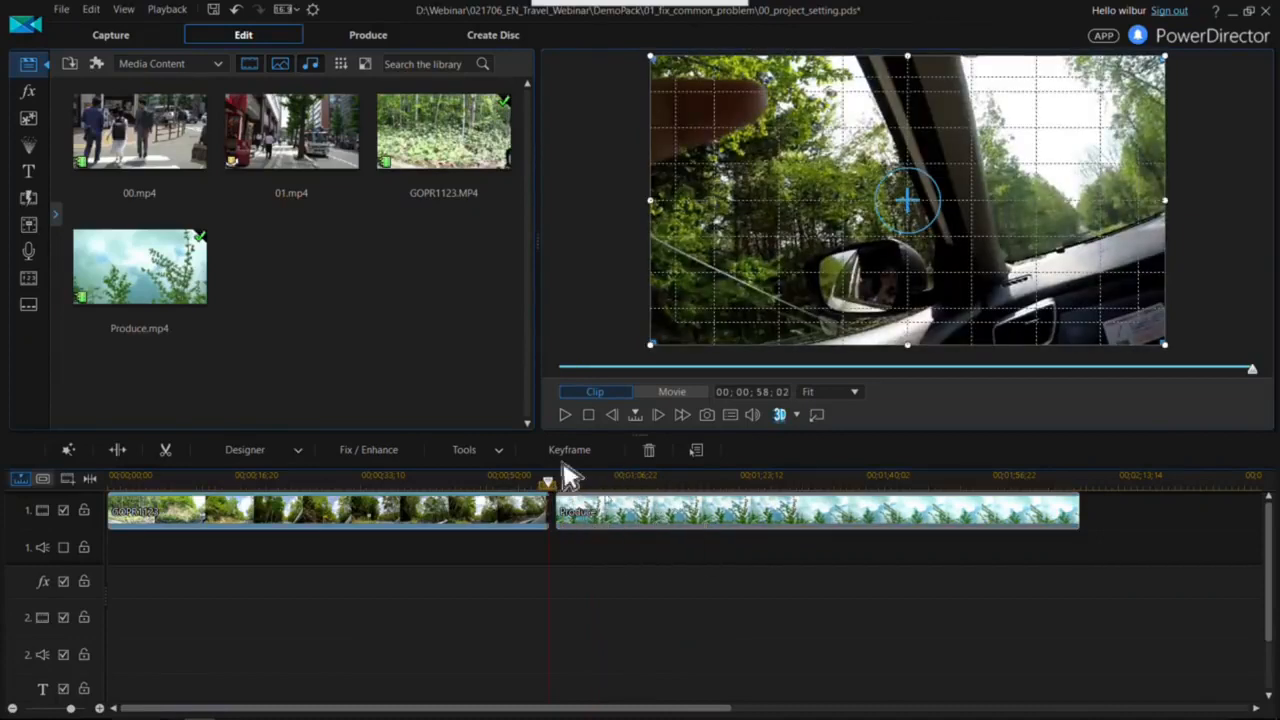
# - Enable snapping to clips in the timeline and move the Produce clip flush against the end of the first clip
pyautogui.click(313, 11)
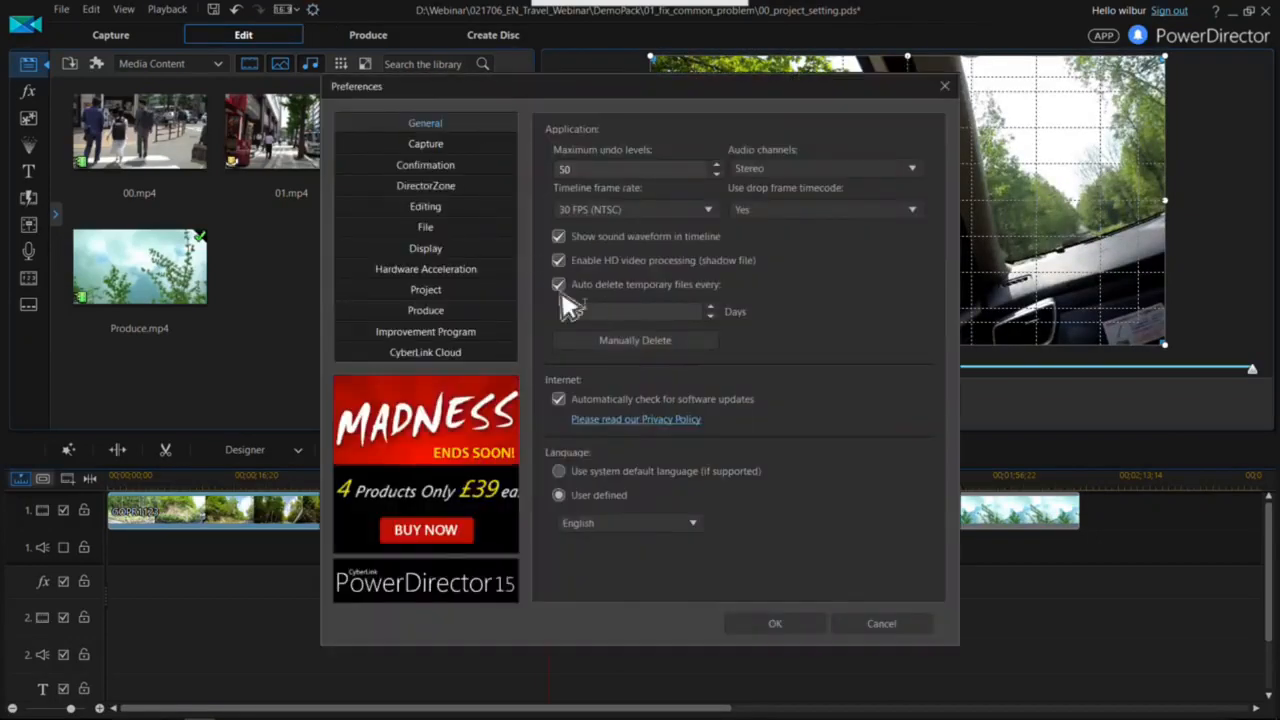
pyautogui.click(444, 206)
pyautogui.click(558, 334)
pyautogui.click(783, 630)
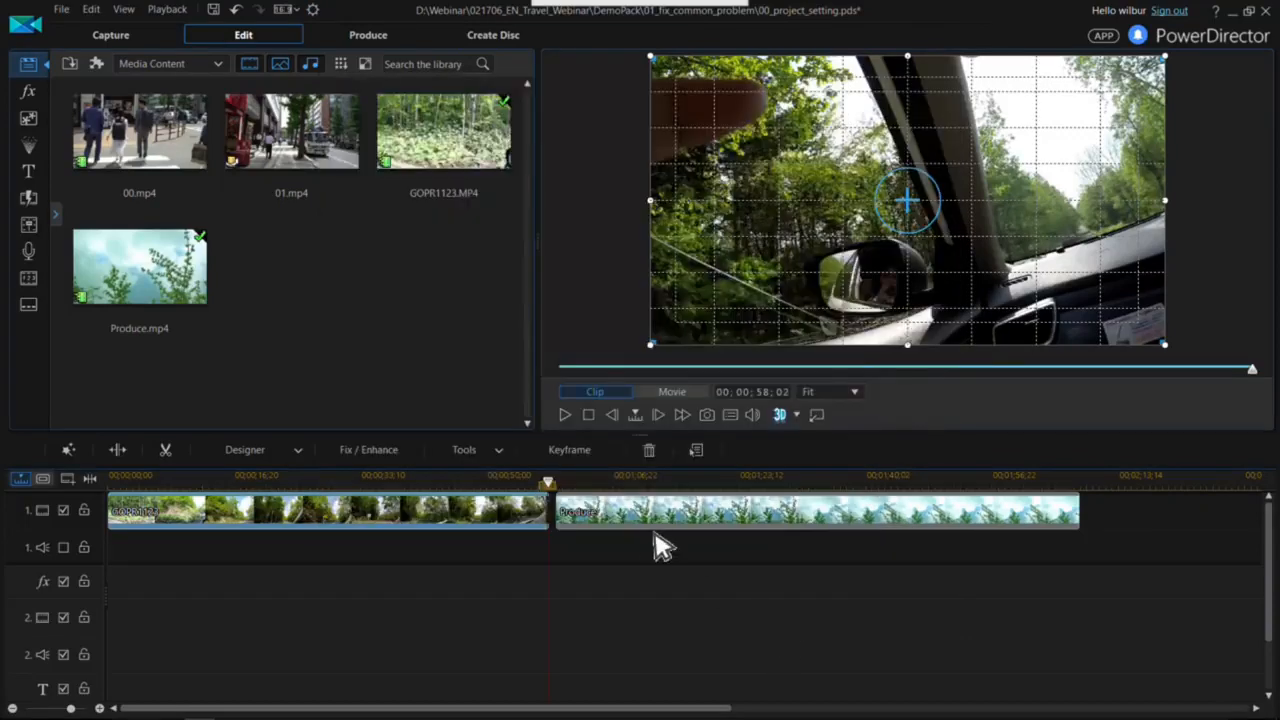
pyautogui.moveTo(547, 484); pyautogui.dragTo(651, 511)
pyautogui.click(628, 508)
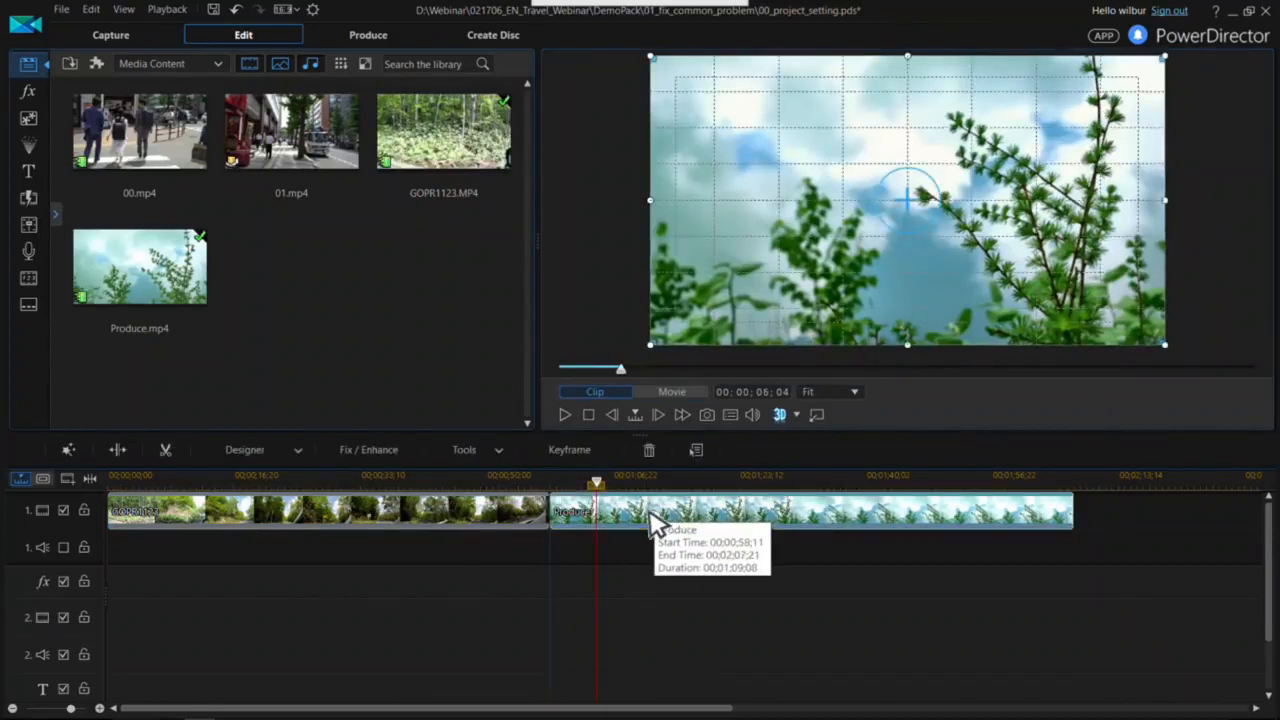
# - Examine the auto-save interval and location in the project preferences, leaving the settings as they are
pyautogui.click(313, 10)
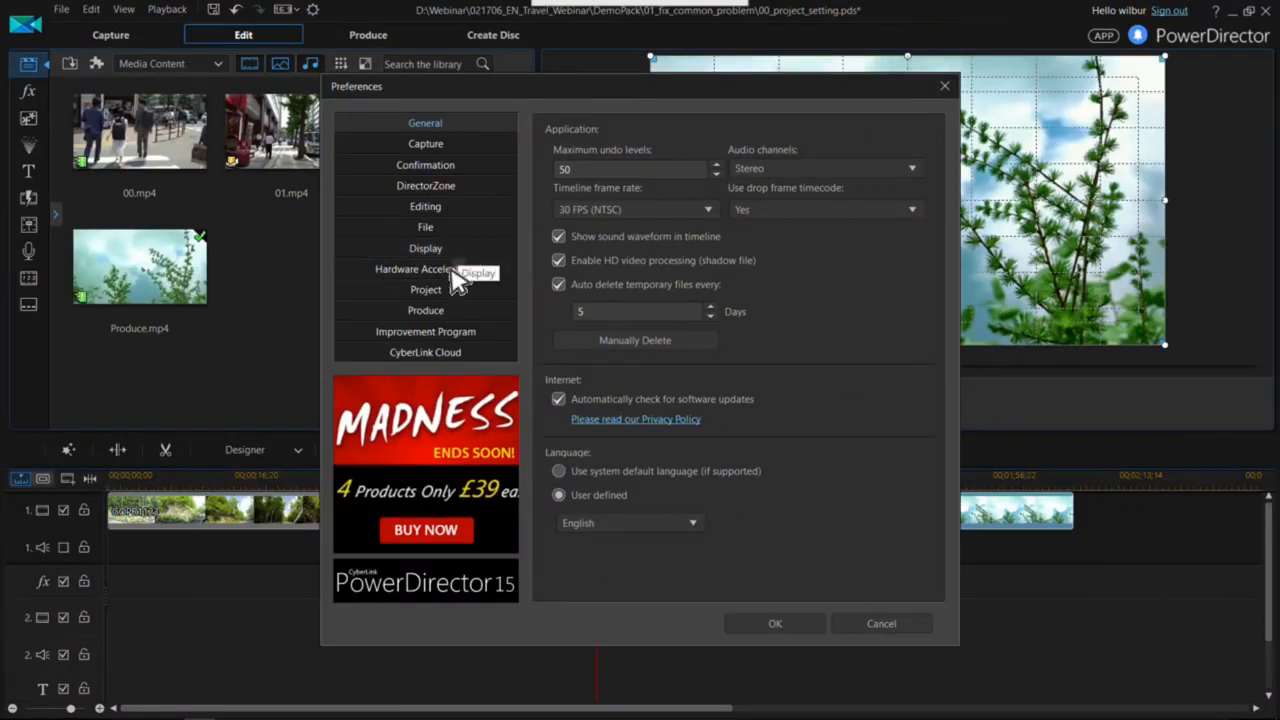
pyautogui.click(448, 292)
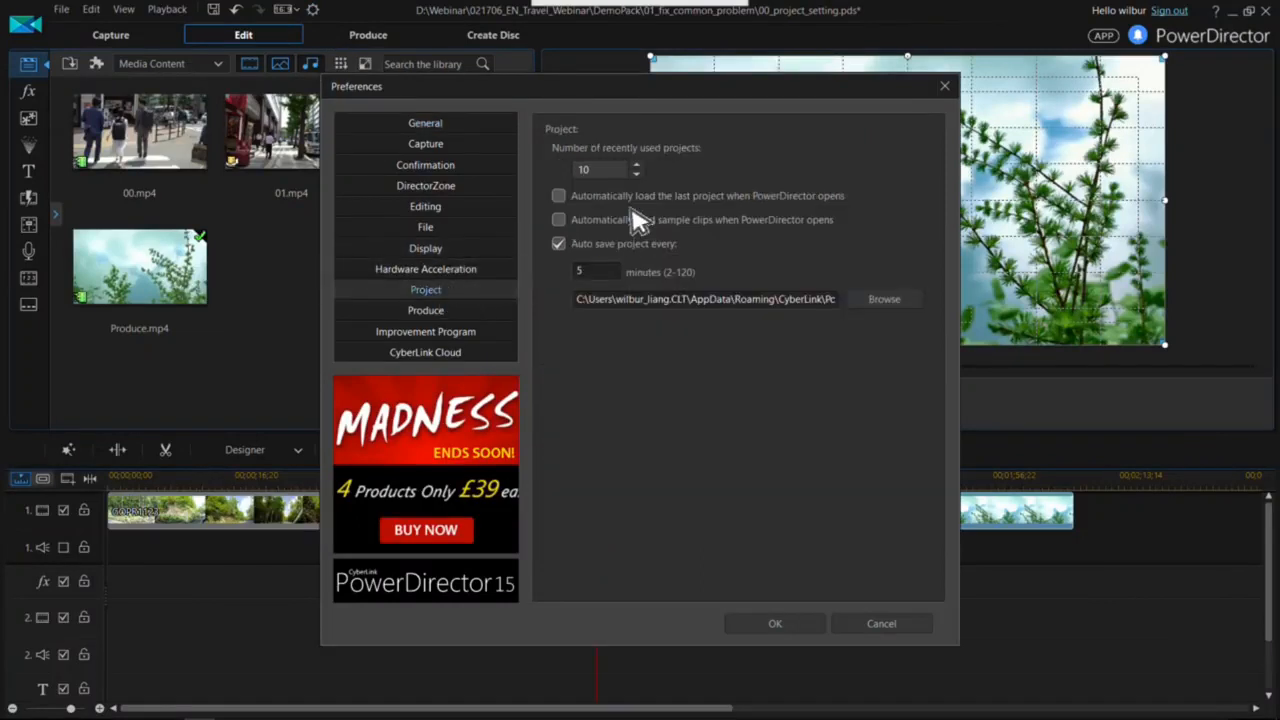
pyautogui.doubleClick(600, 270)
pyautogui.doubleClick(604, 271)
pyautogui.click(878, 624)
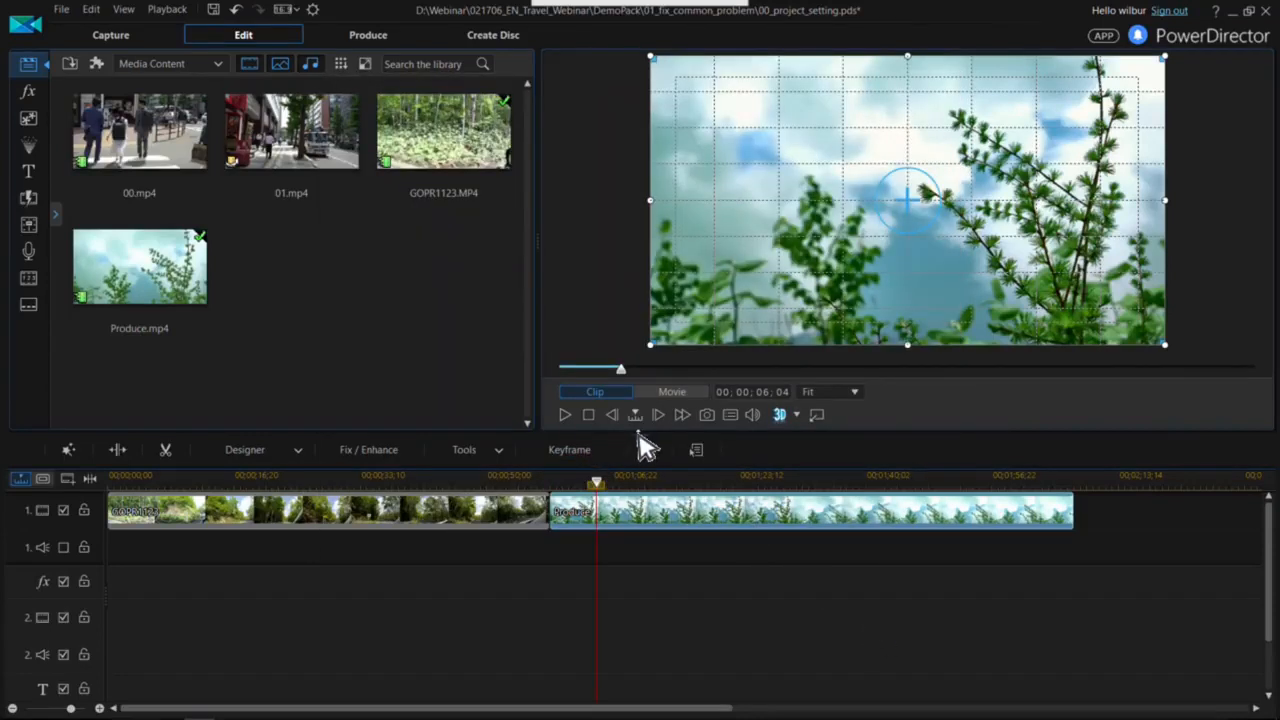
# - Enlarge the timeline area to show more tracks and add GOPR1123.MP4 to video track 1 after the Produce clip
pyautogui.moveTo(625, 325); pyautogui.dragTo(626, 257)
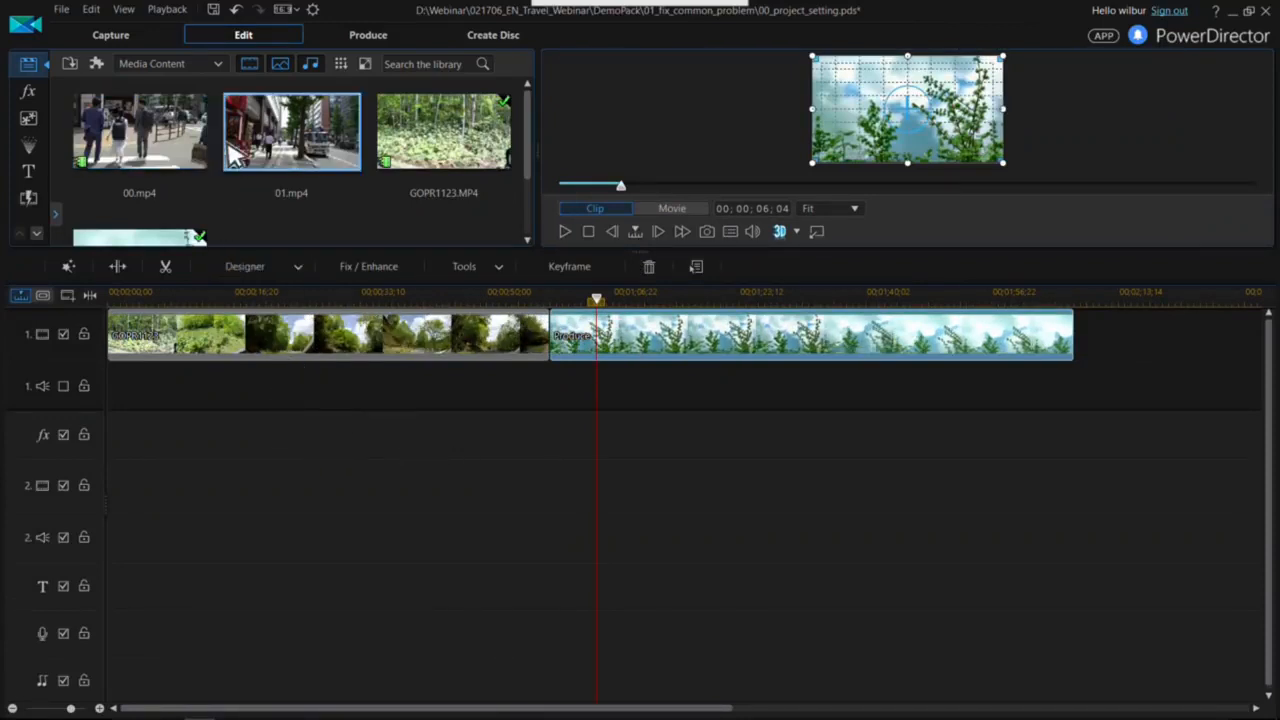
pyautogui.click(145, 424)
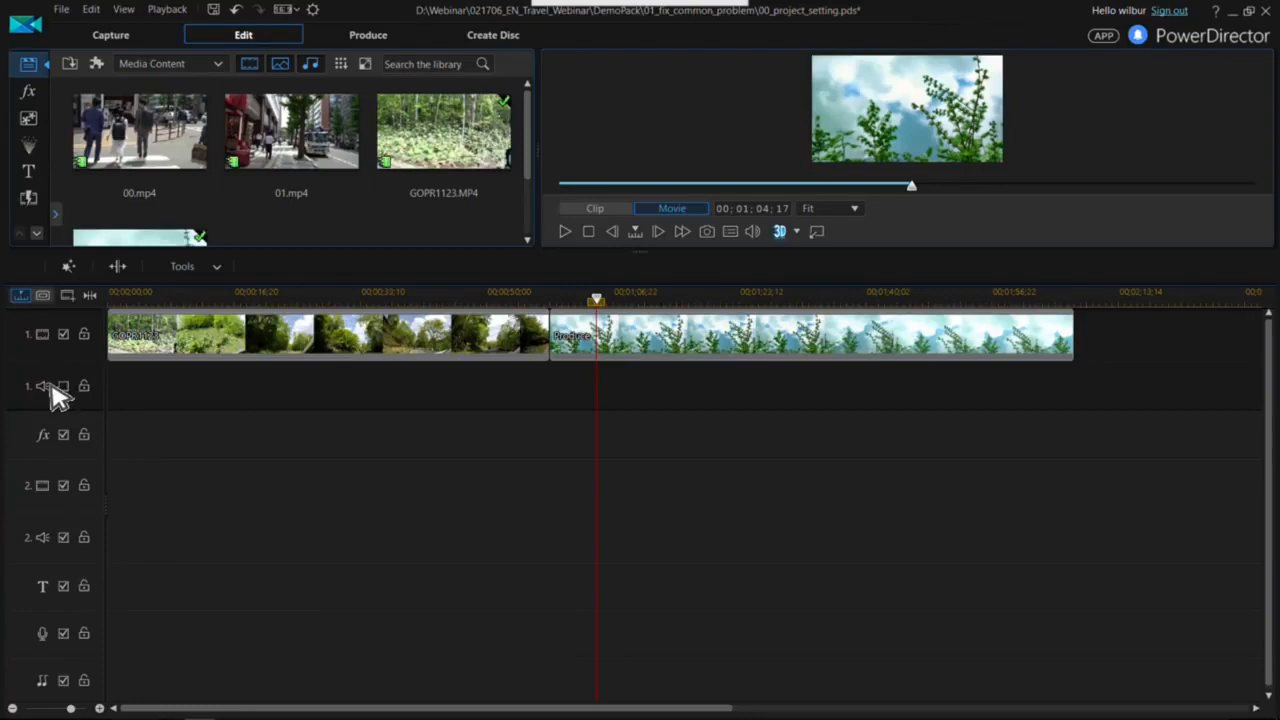
pyautogui.moveTo(394, 149); pyautogui.dragTo(1060, 345)
# - Cut the first two clips from video track 1 leaving the gap, and move the remaining GOPR1123 clip to the timeline start
pyautogui.moveTo(184, 400); pyautogui.dragTo(286, 348)
pyautogui.hotkey('ctrl', 'x')
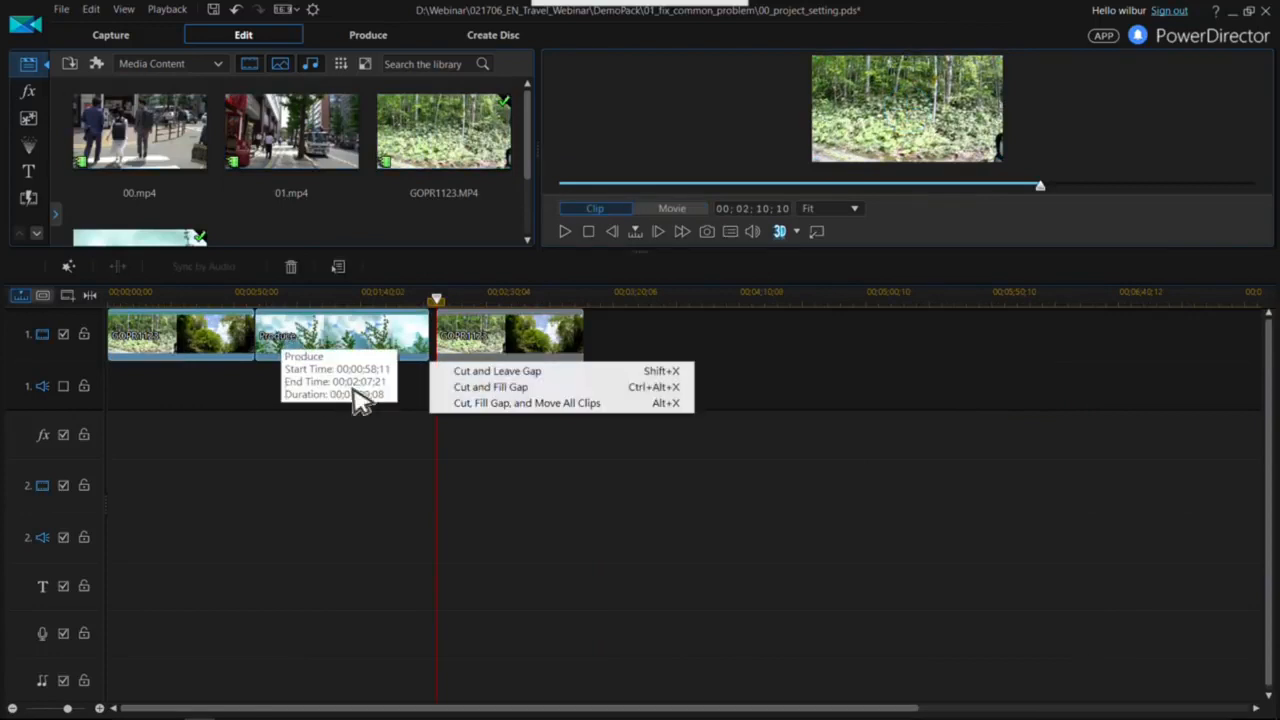
pyautogui.click(515, 370)
pyautogui.moveTo(450, 348); pyautogui.dragTo(173, 362)
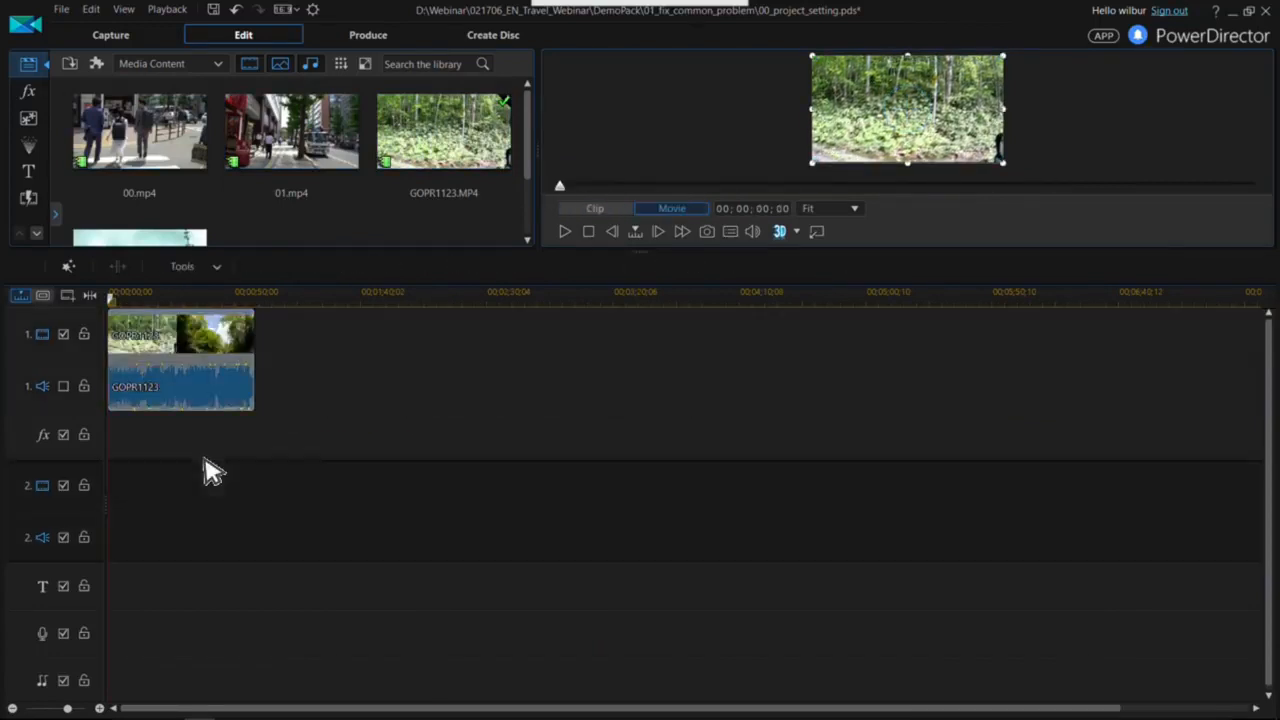
# - Place the Abstractionism effect on the effect track and the Around the World object on video track 2, both beneath the GOPR1123 clip
pyautogui.click(32, 97)
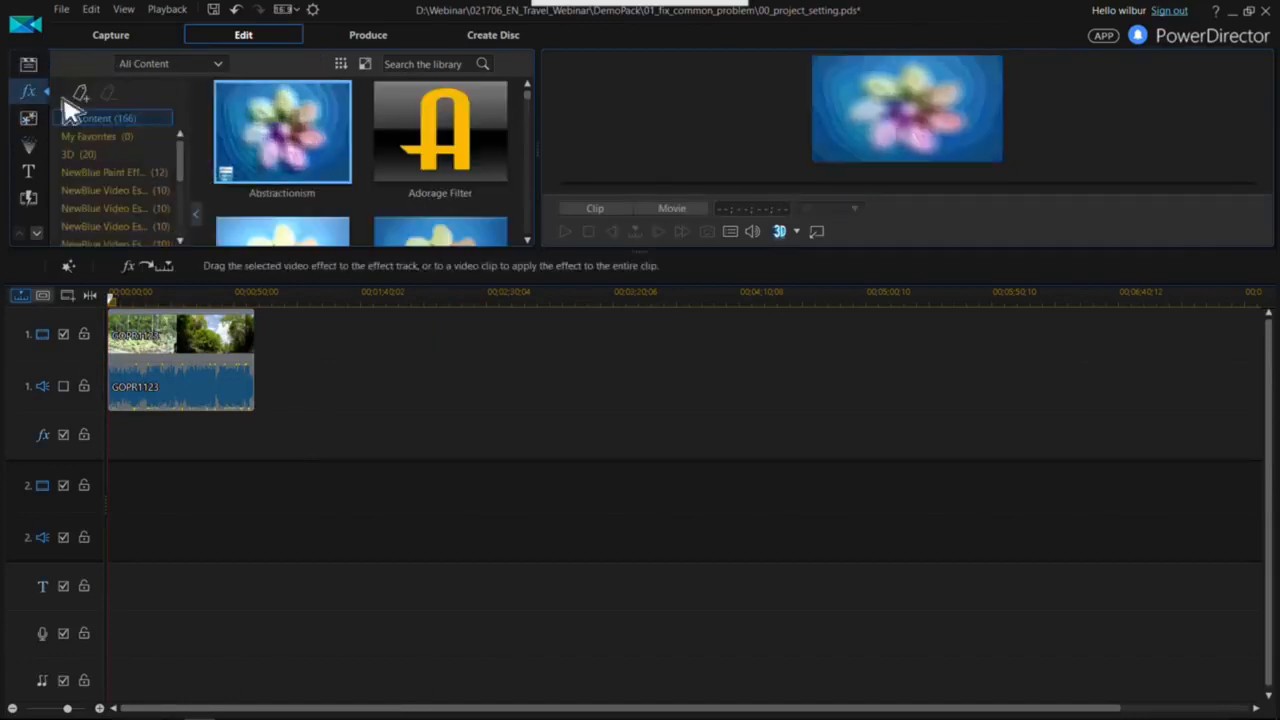
pyautogui.moveTo(292, 130); pyautogui.dragTo(138, 448)
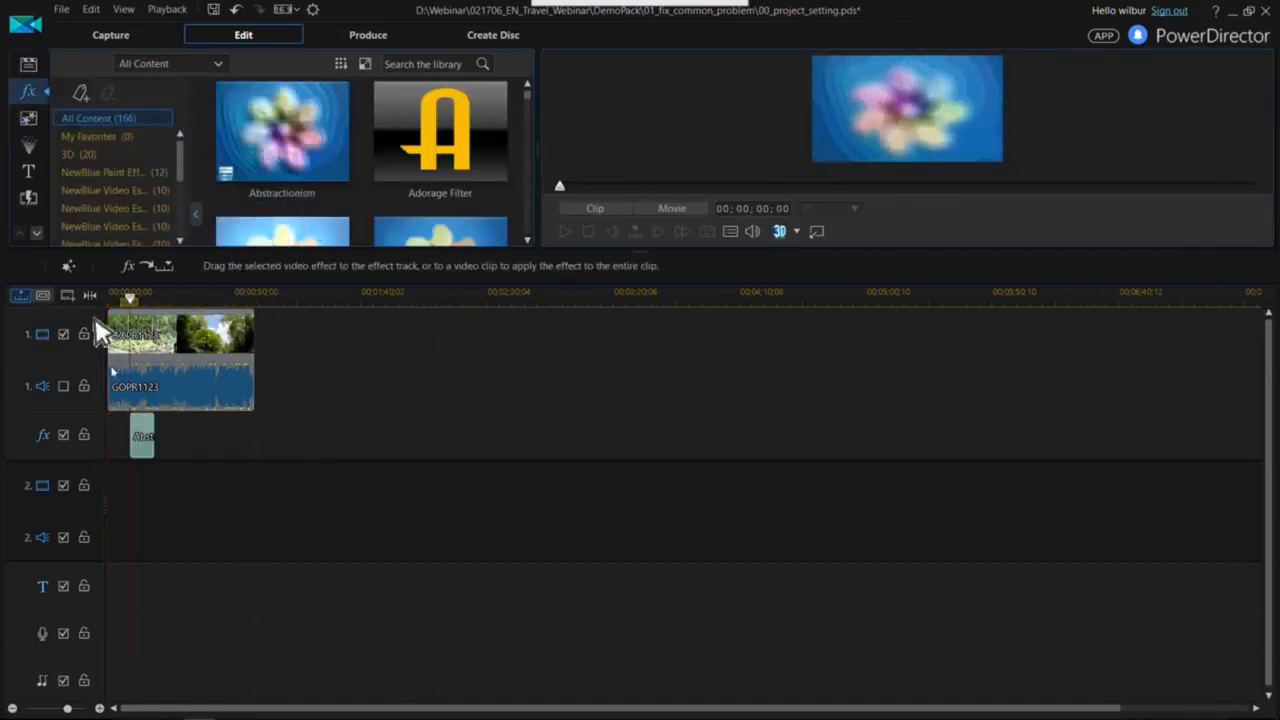
pyautogui.click(28, 119)
pyautogui.moveTo(306, 134); pyautogui.dragTo(143, 505)
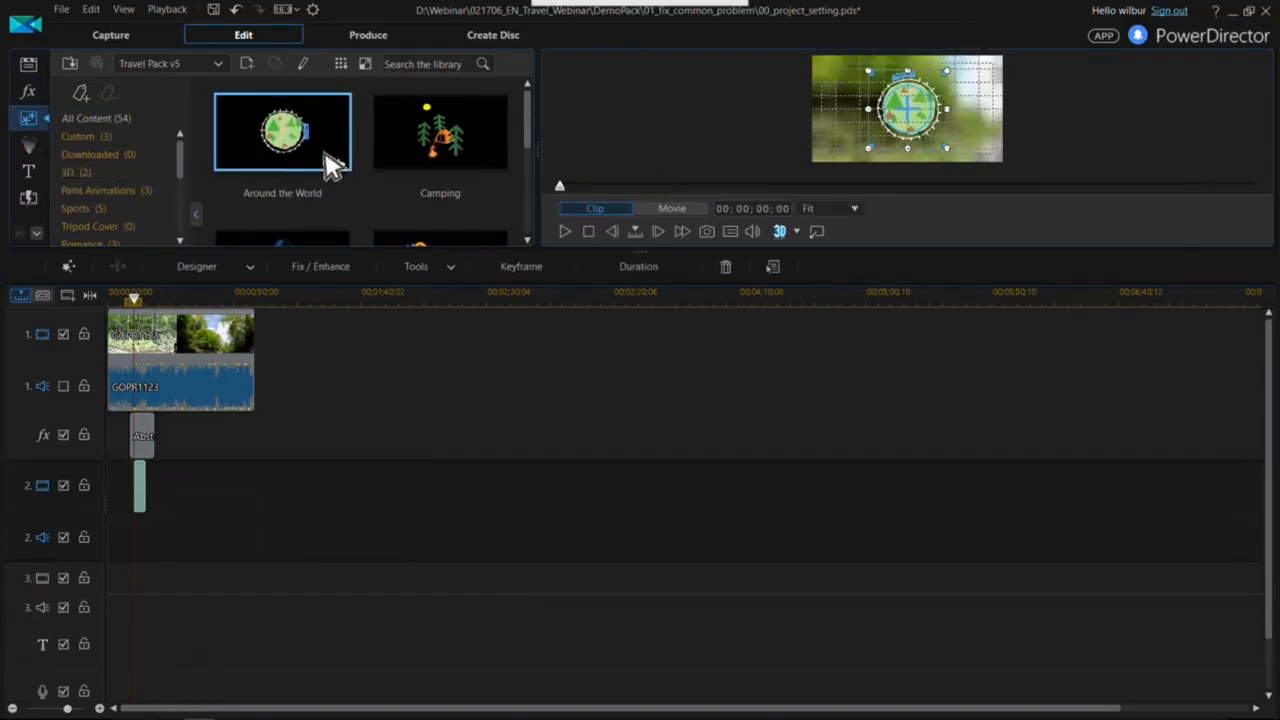
# - Add the Butterfly particle to video track 3 beneath the GOPR1123 clip
pyautogui.click(39, 153)
pyautogui.scroll(-2, 382, 208)
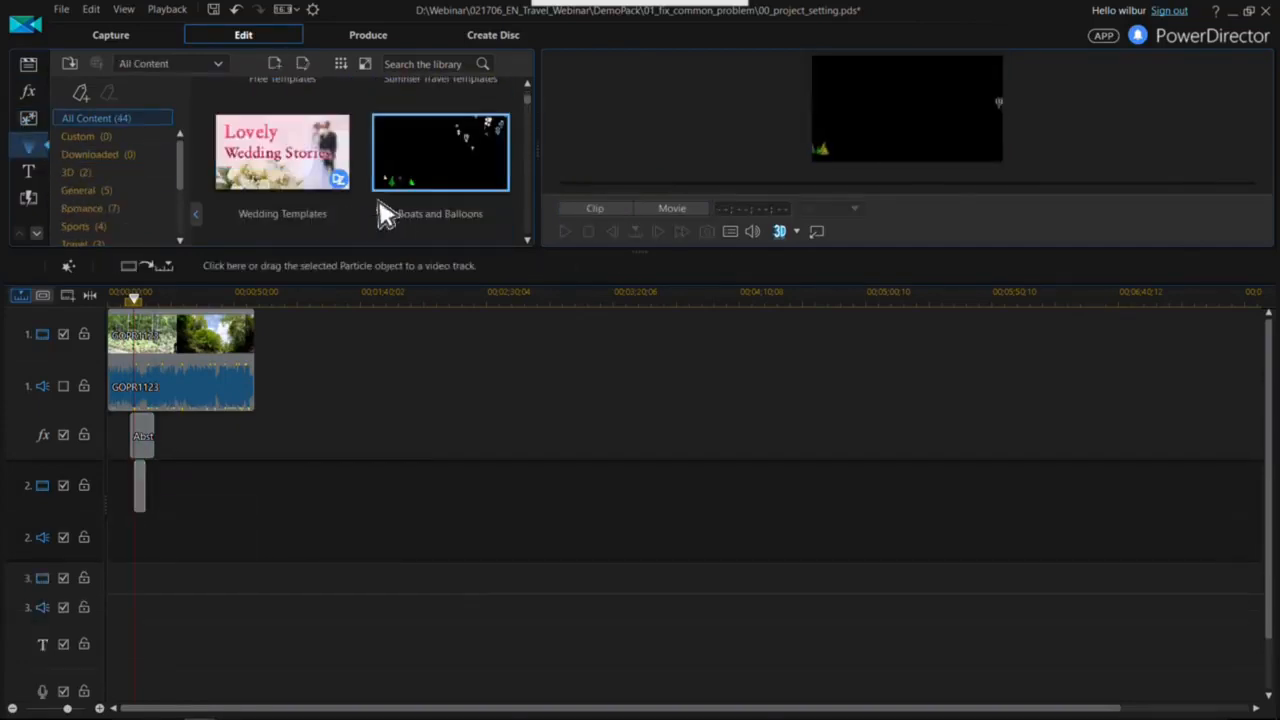
pyautogui.scroll(-1, 436, 160)
pyautogui.moveTo(455, 205); pyautogui.dragTo(143, 600)
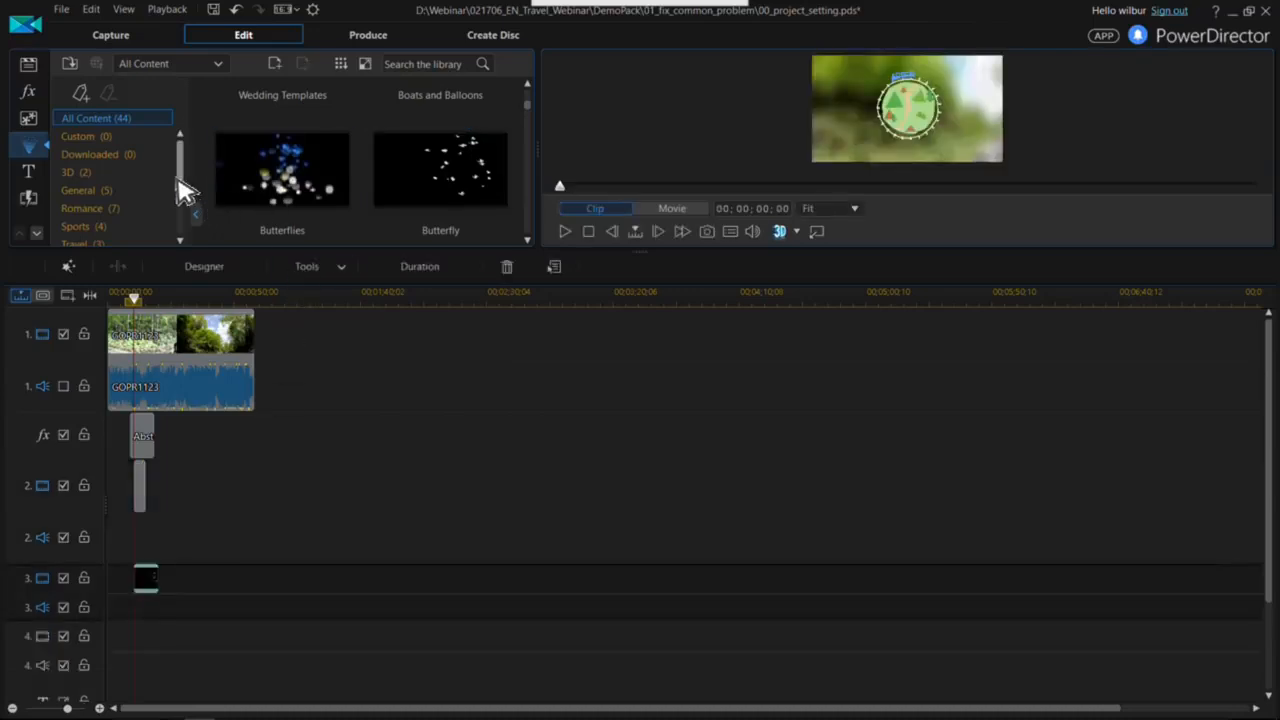
# - Place the Default title on video track 4 and a second copy of it on video track 5
pyautogui.click(27, 171)
pyautogui.scroll(-1, 430, 200)
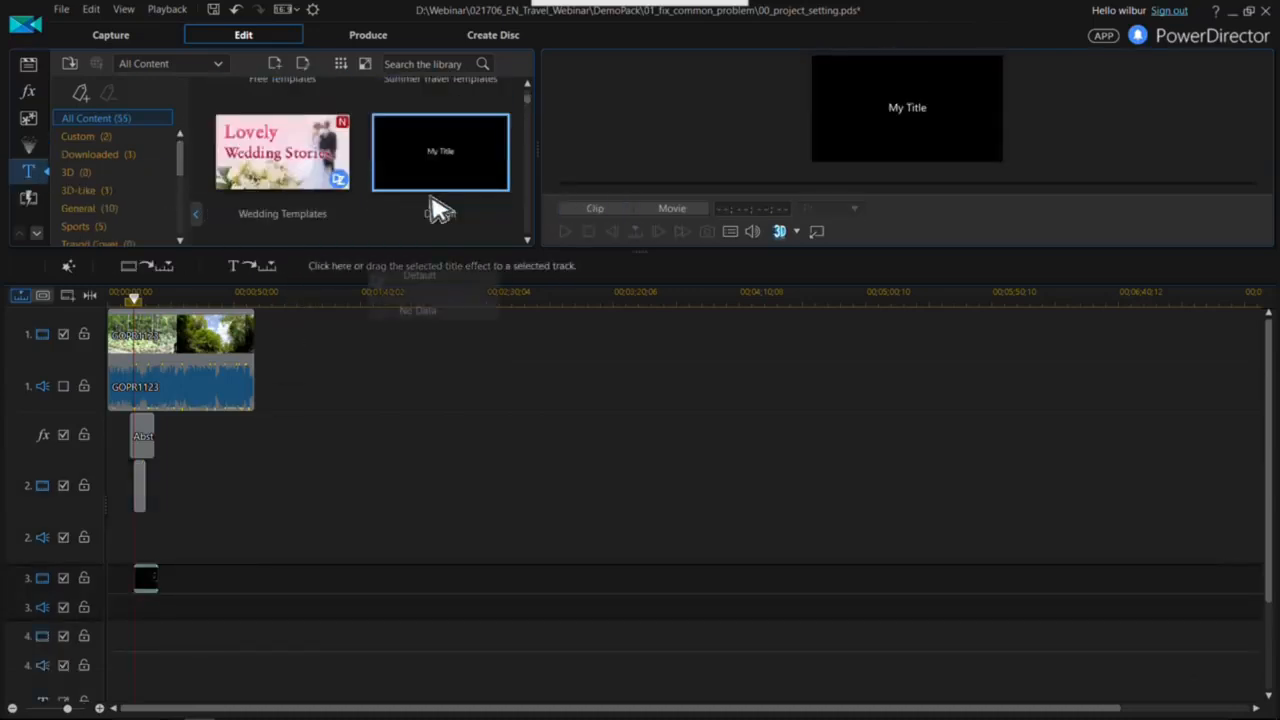
pyautogui.moveTo(455, 177); pyautogui.dragTo(137, 634)
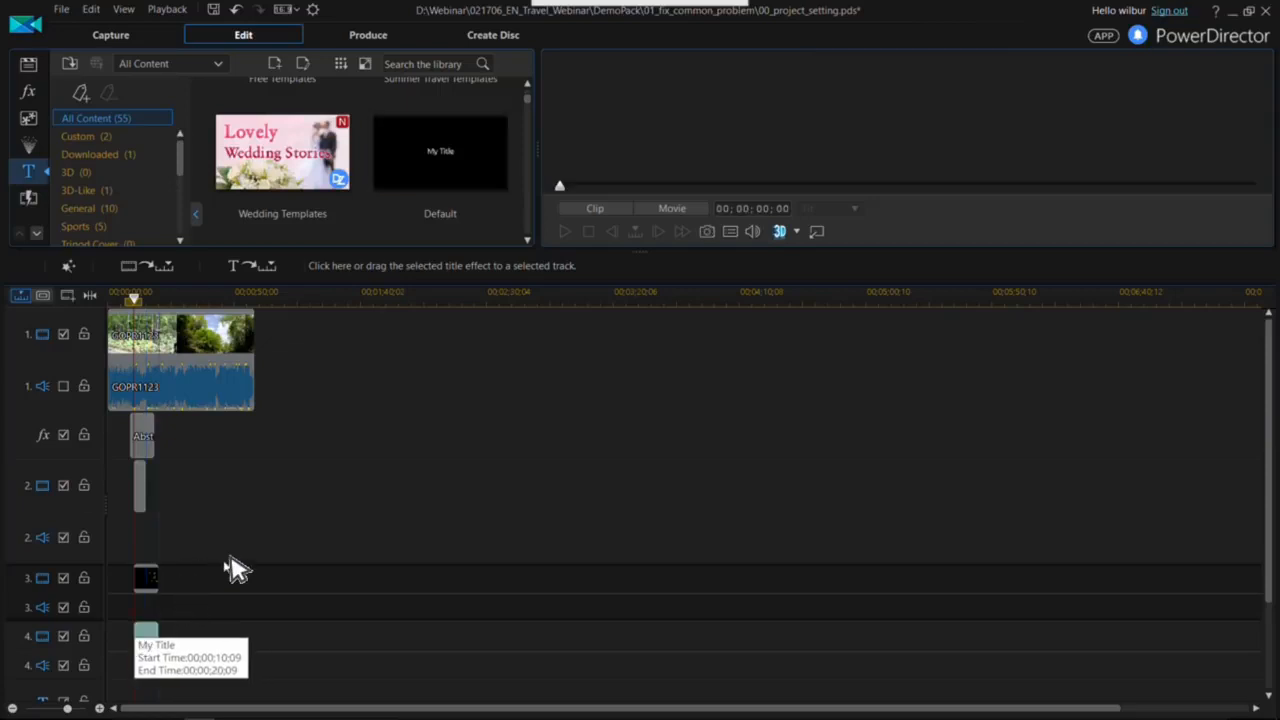
pyautogui.scroll(-1, 400, 170)
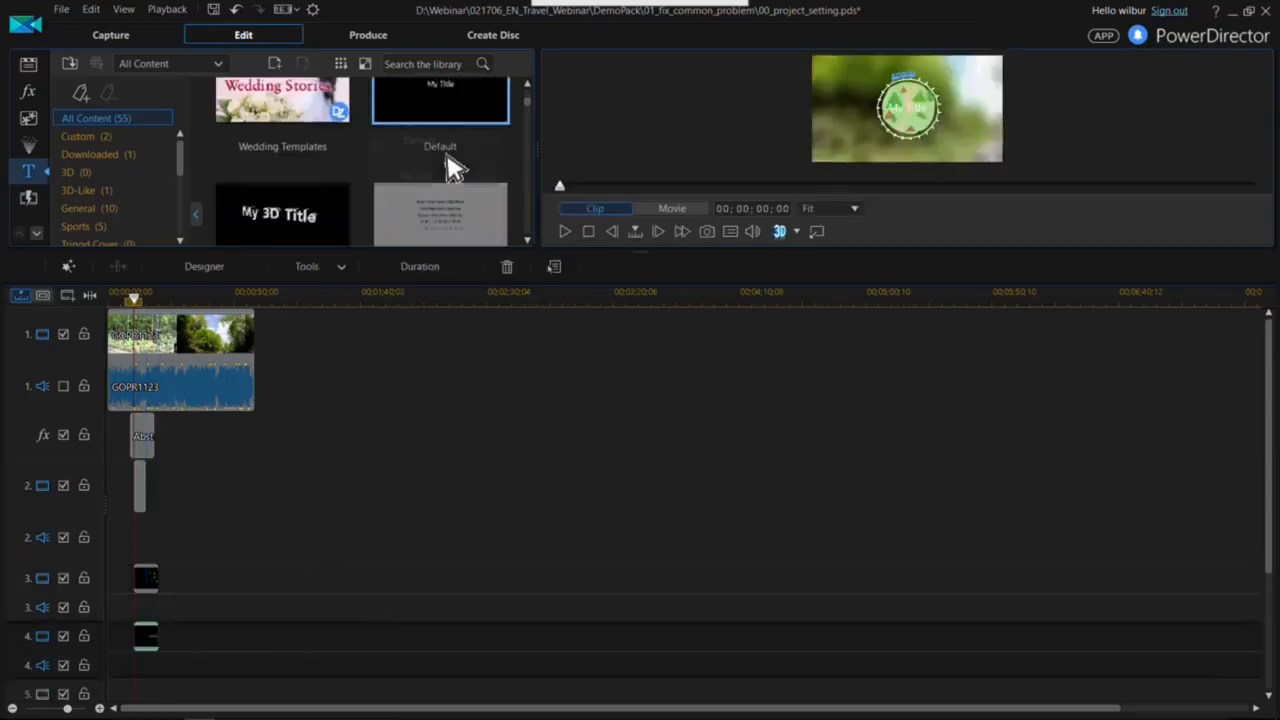
pyautogui.moveTo(457, 103); pyautogui.dragTo(150, 688)
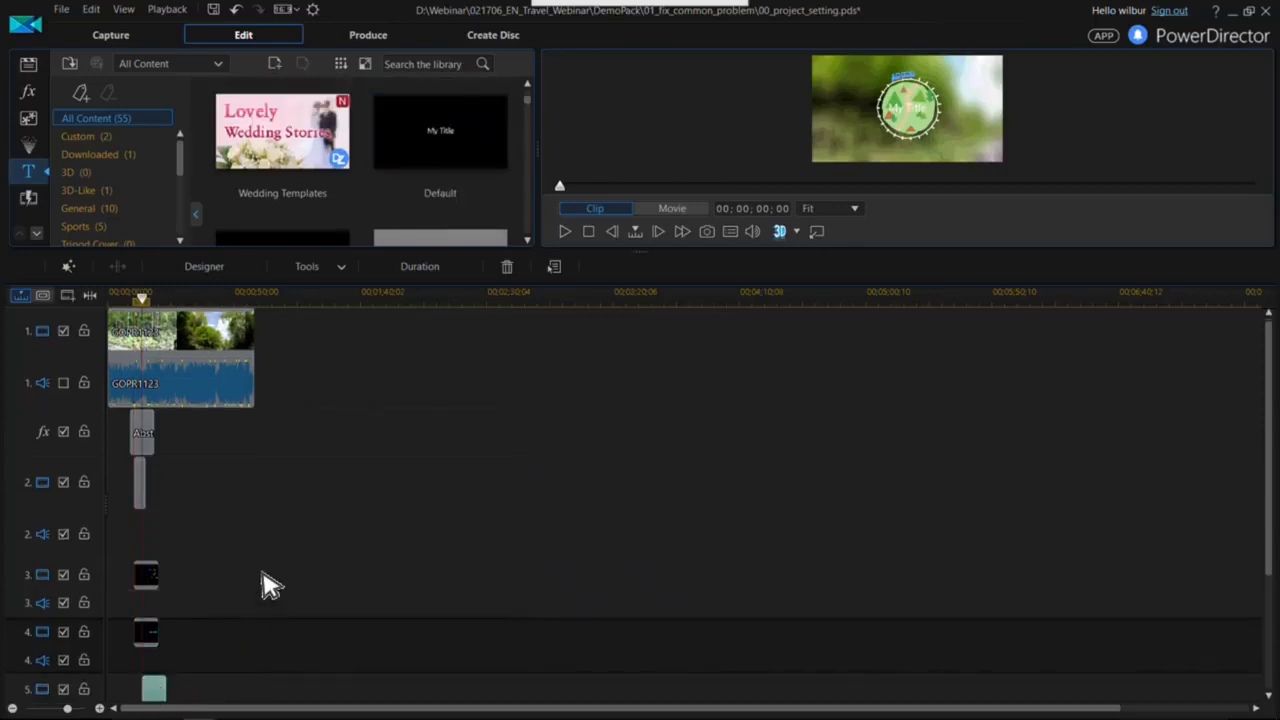
# - Remove the effect and all objects on video tracks 2 to 5, and delete the empty tracks
pyautogui.moveTo(1266, 343)
pyautogui.mouseDown()
pyautogui.moveTo(1276, 424)
pyautogui.moveTo(1277, 350)
pyautogui.mouseUp()
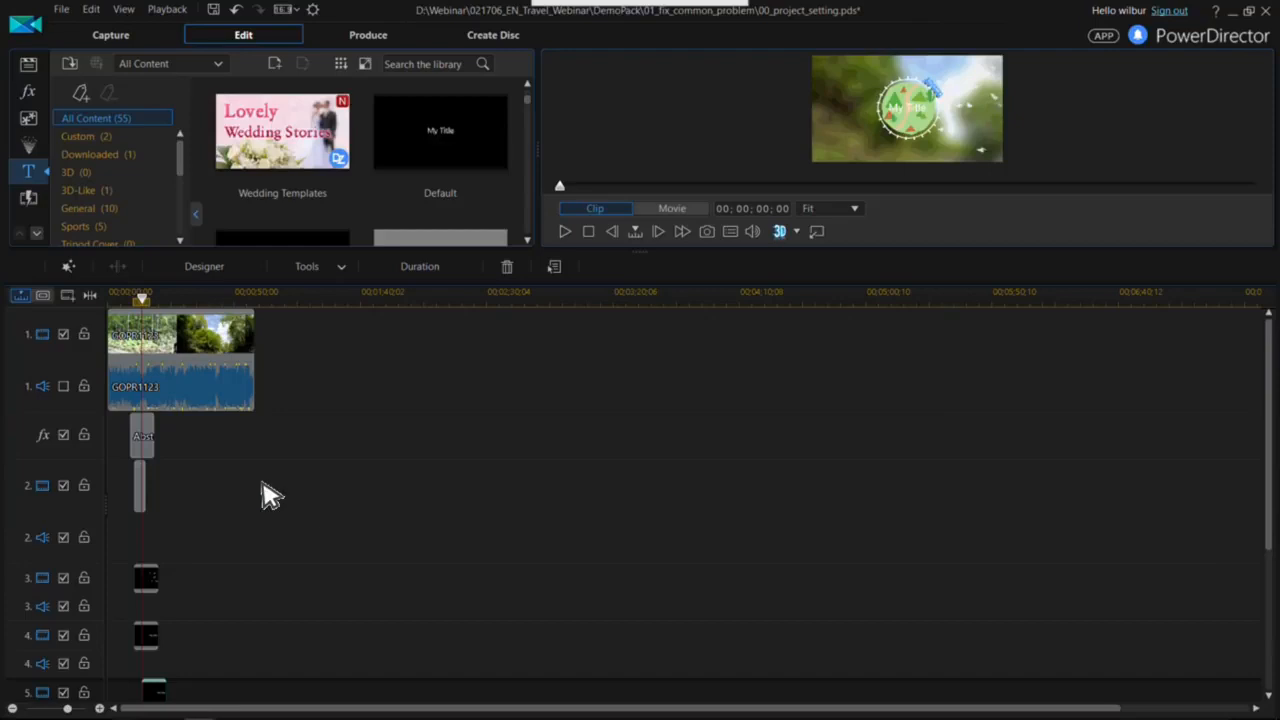
pyautogui.scroll(-1, 262, 479)
pyautogui.click(143, 362)
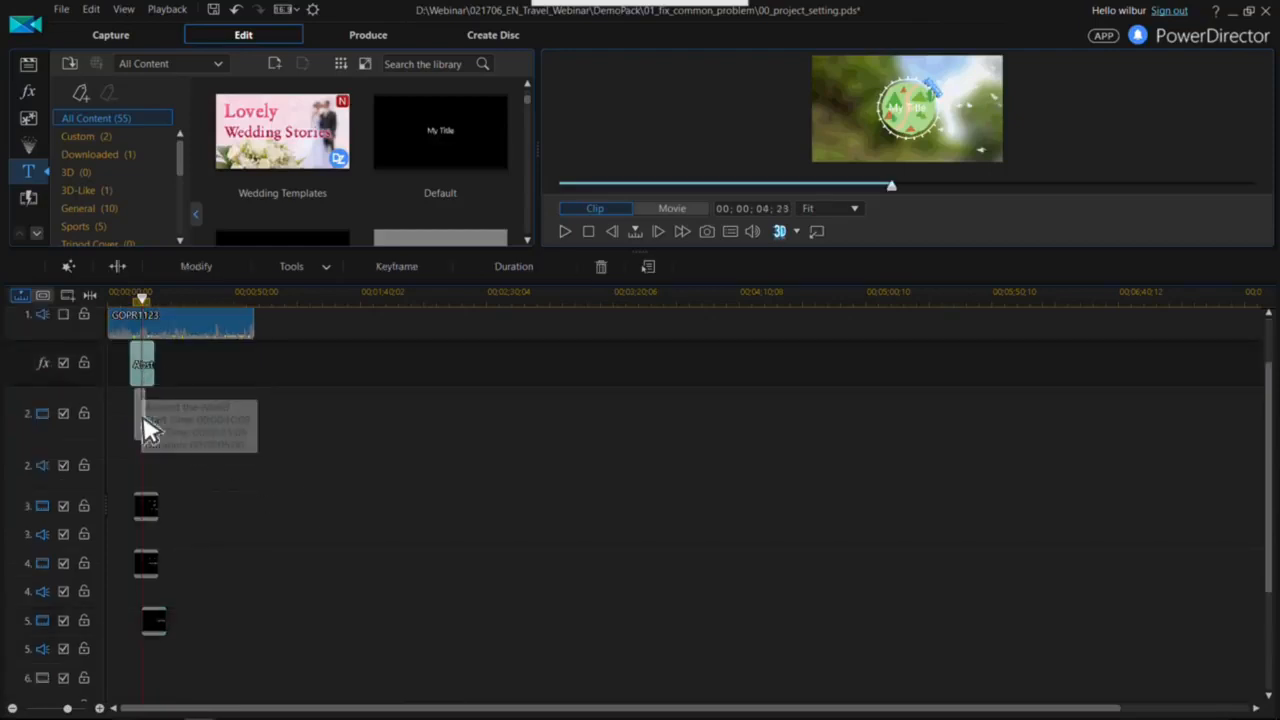
pyautogui.click(152, 572)
pyautogui.click(266, 480)
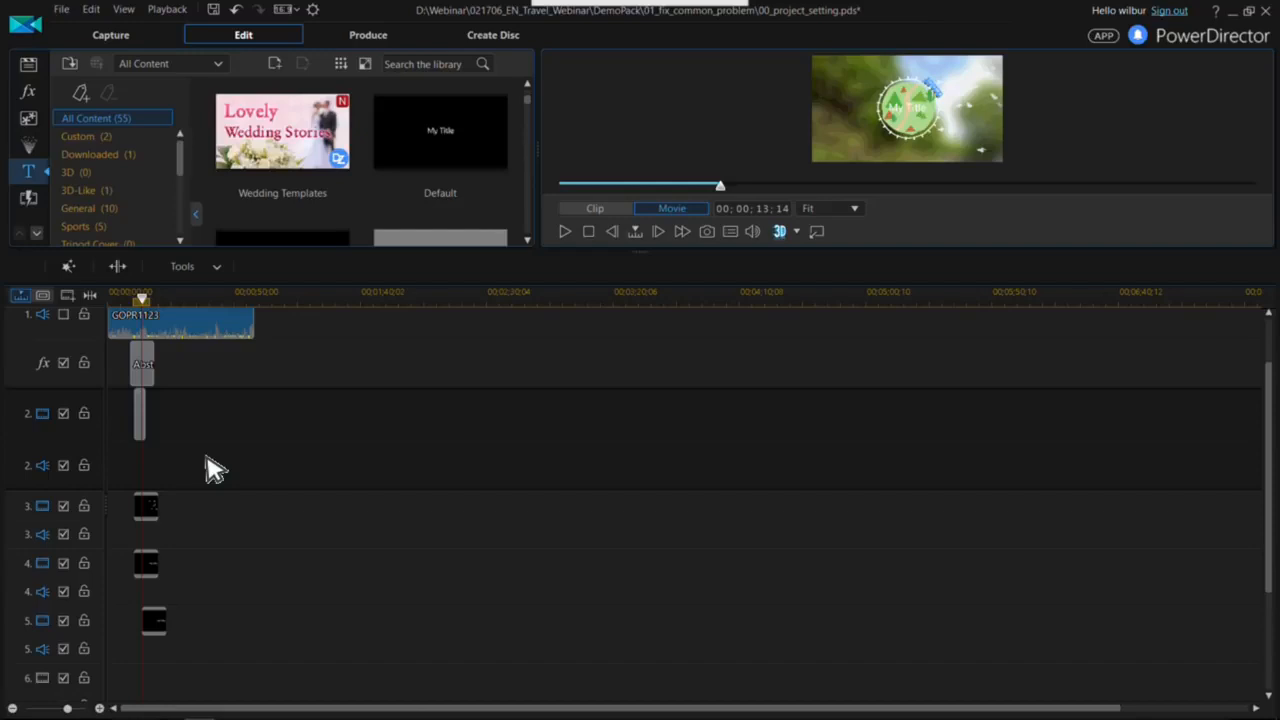
pyautogui.moveTo(217, 354); pyautogui.dragTo(139, 655)
pyautogui.rightClick(143, 368)
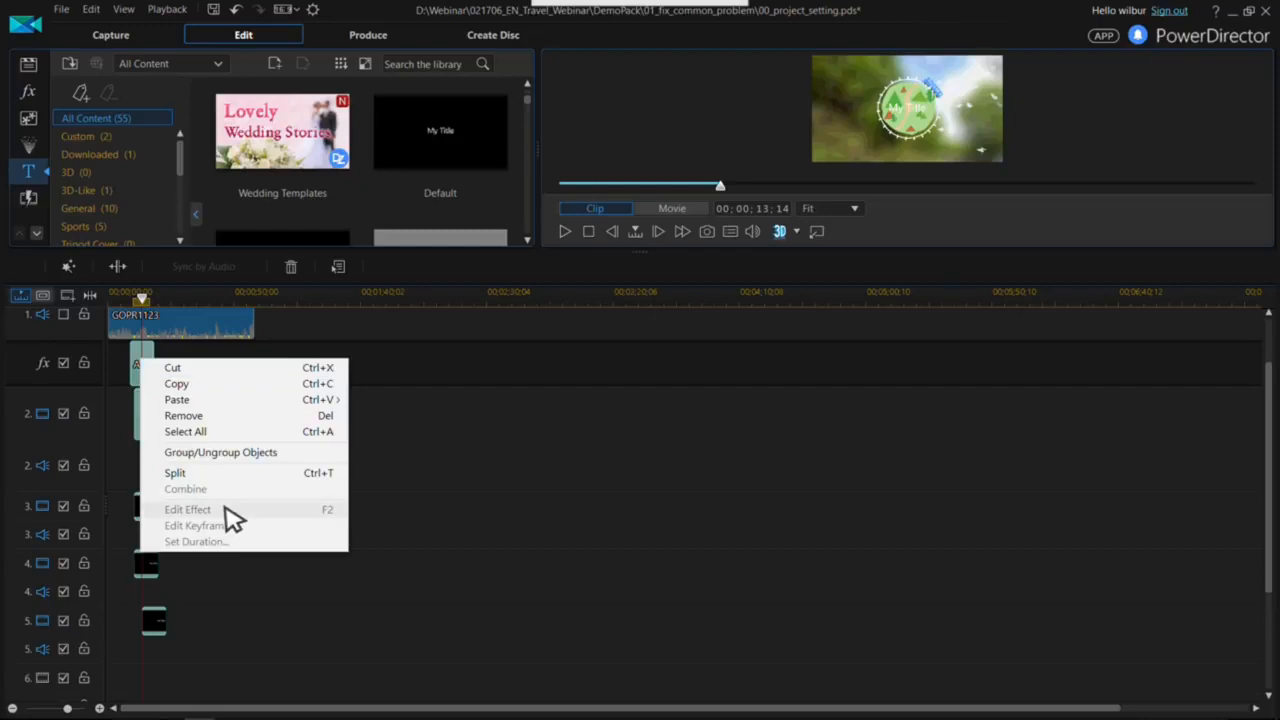
pyautogui.click(184, 415)
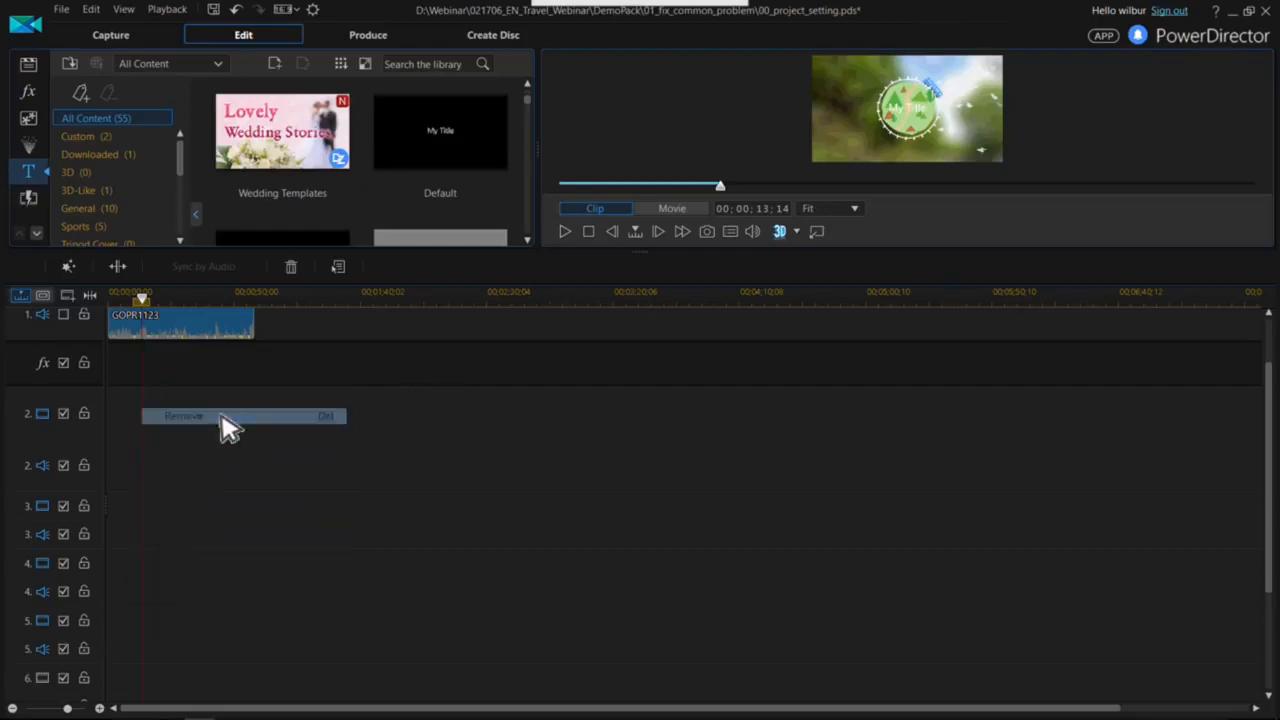
pyautogui.rightClick(28, 430)
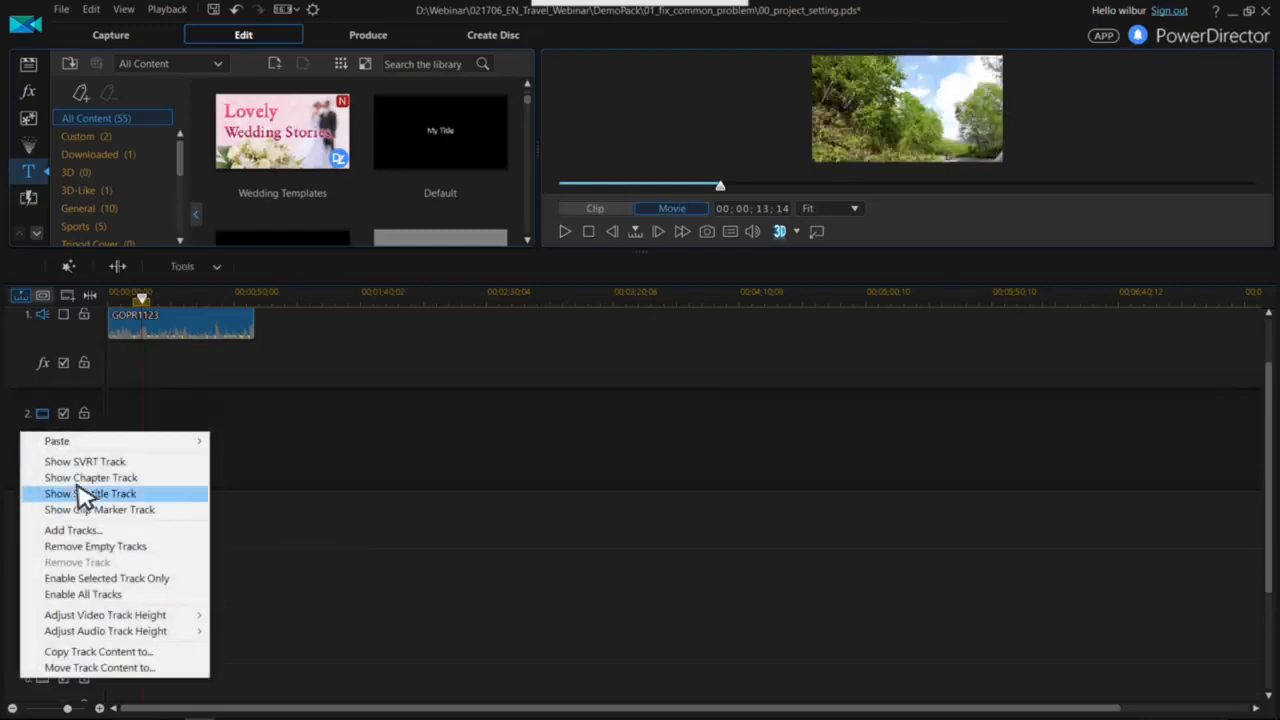
pyautogui.click(103, 548)
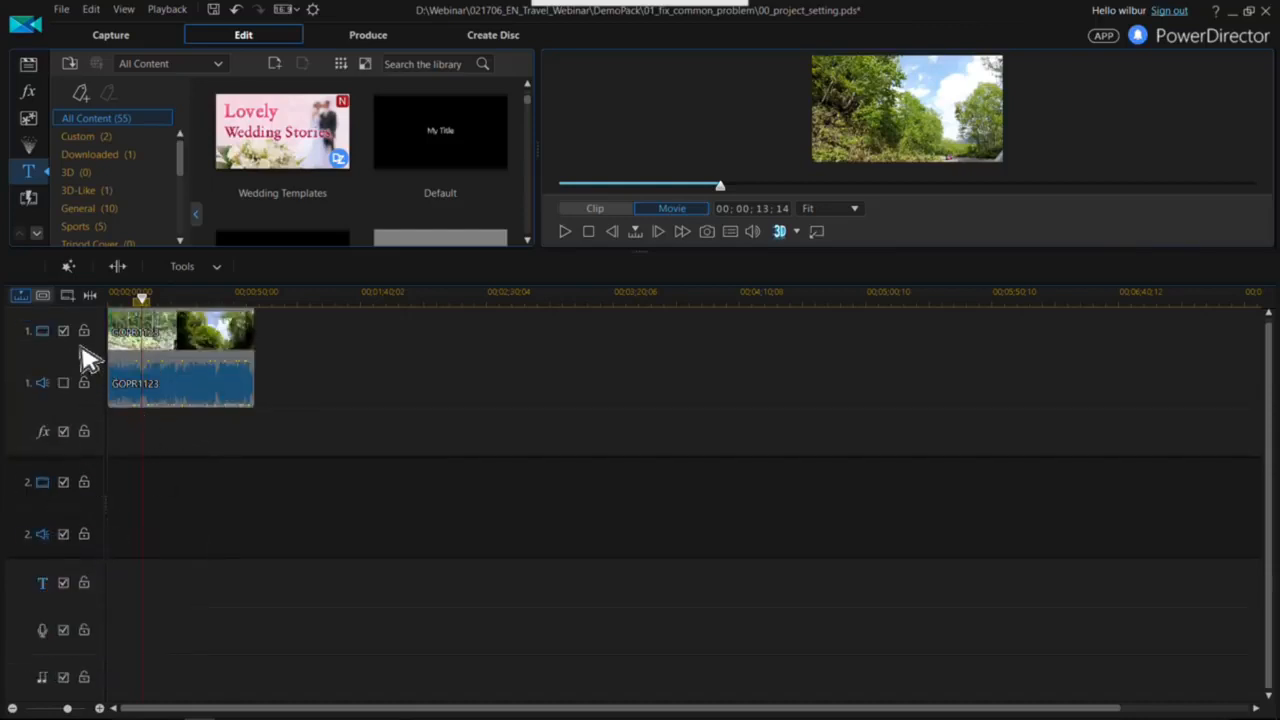
# - Add 6 video tracks above track 2 and 0 audio tracks with the Track Manager
pyautogui.rightClick(28, 480)
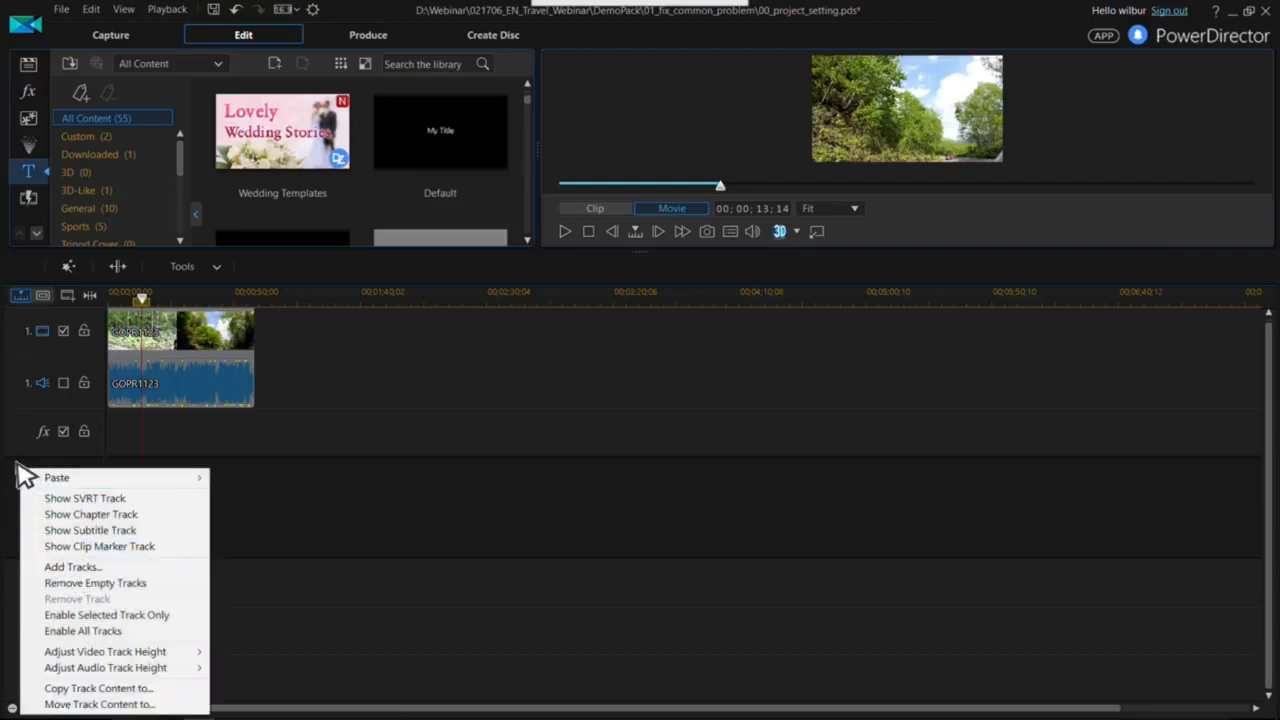
pyautogui.rightClick(16, 464)
pyautogui.click(88, 566)
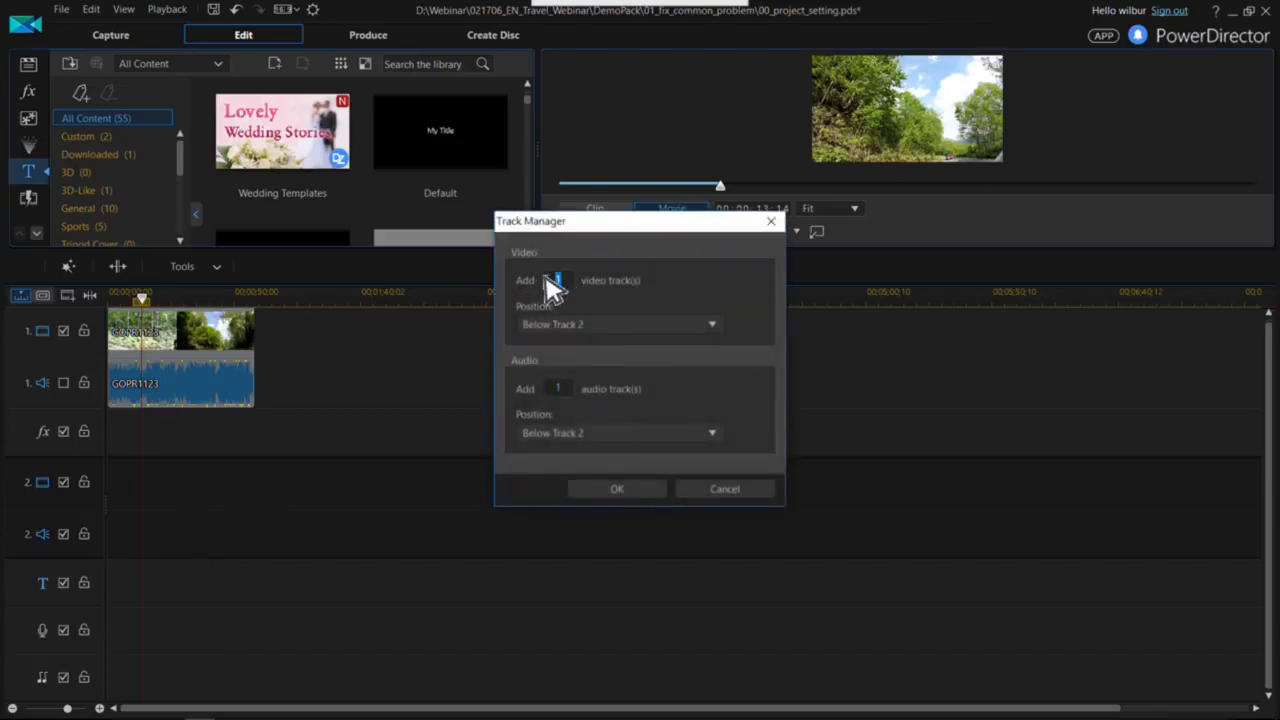
pyautogui.write('6')
pyautogui.click(600, 324)
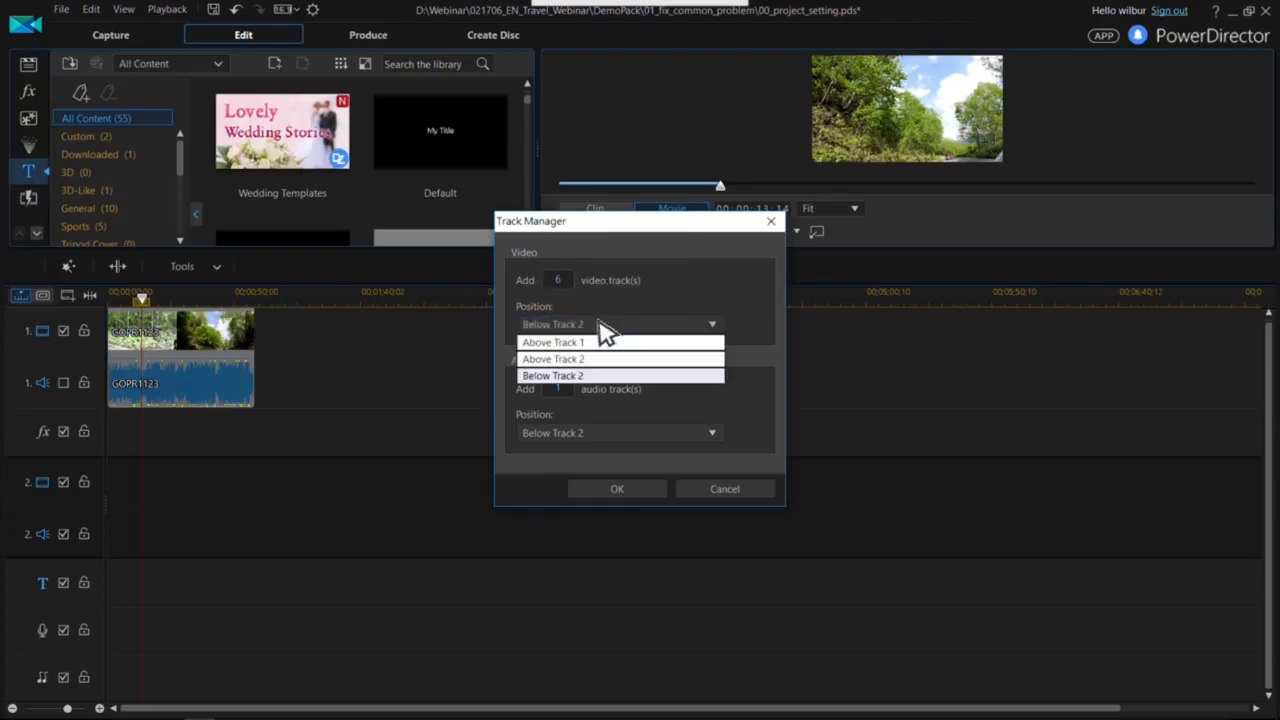
pyautogui.click(590, 358)
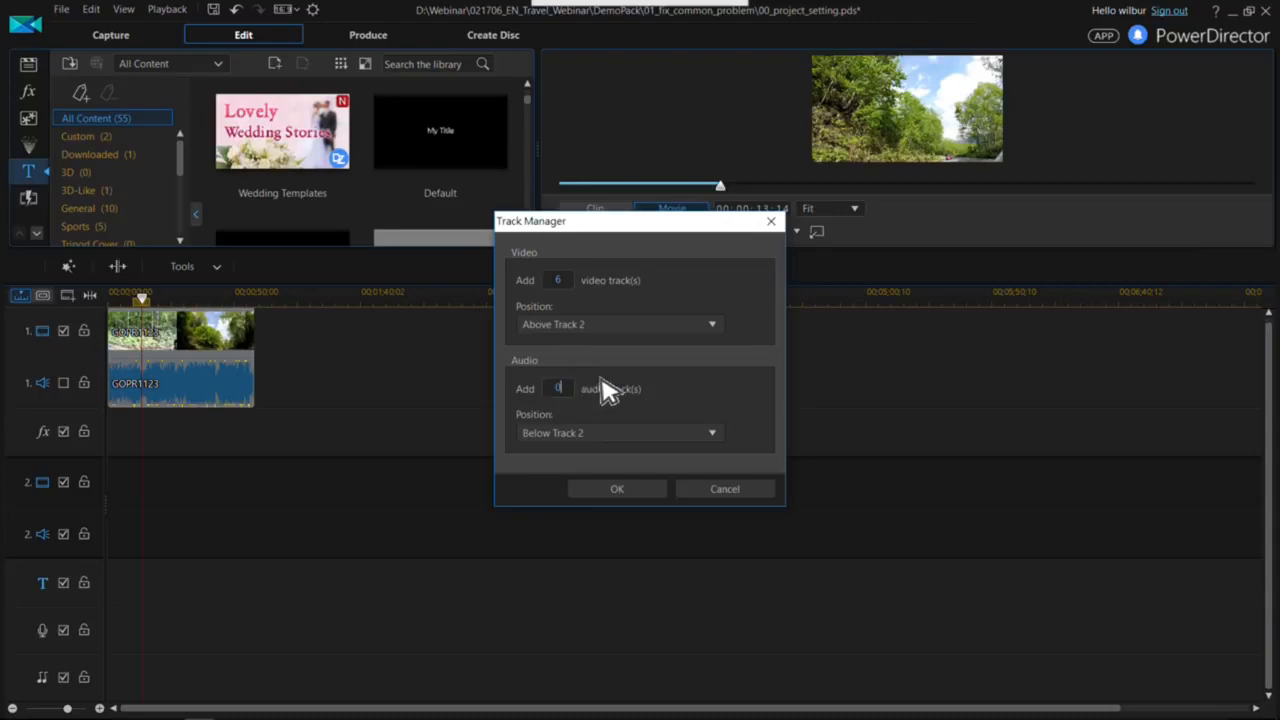
pyautogui.click(620, 488)
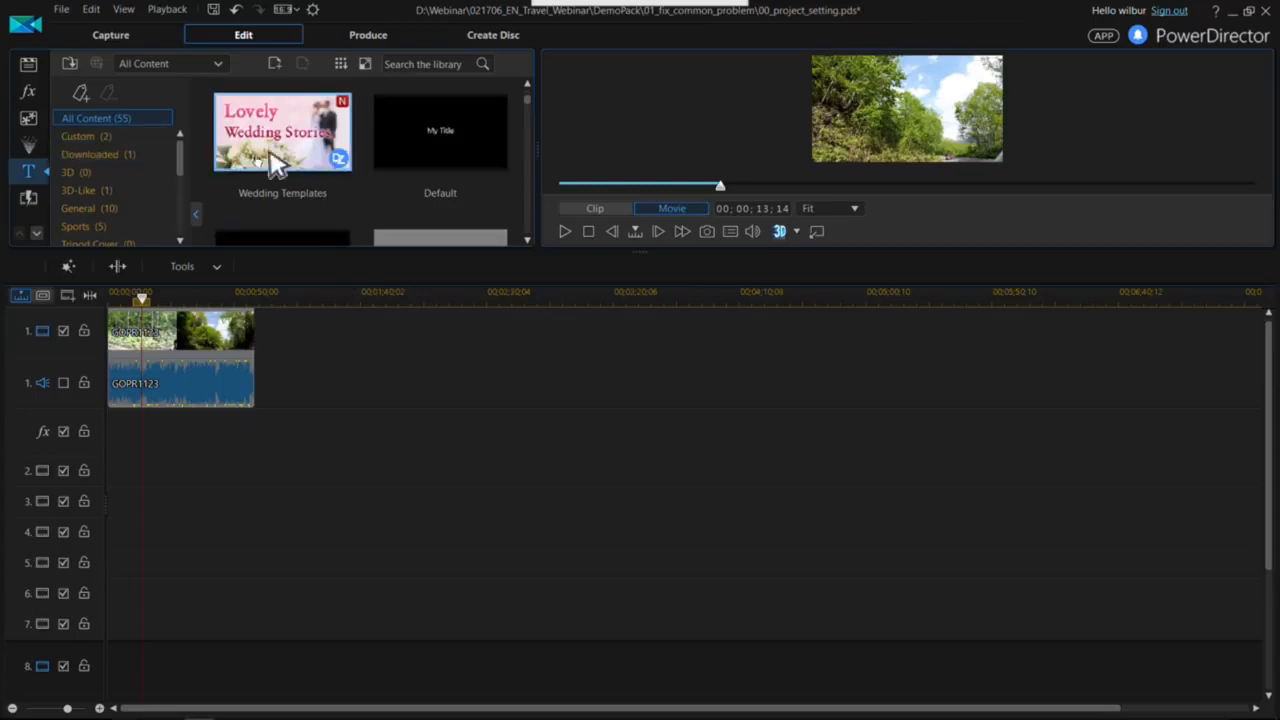
# - Place the Default title on video track 2 and the Boats and Balloons particle on video track 3
pyautogui.moveTo(434, 134); pyautogui.dragTo(137, 490)
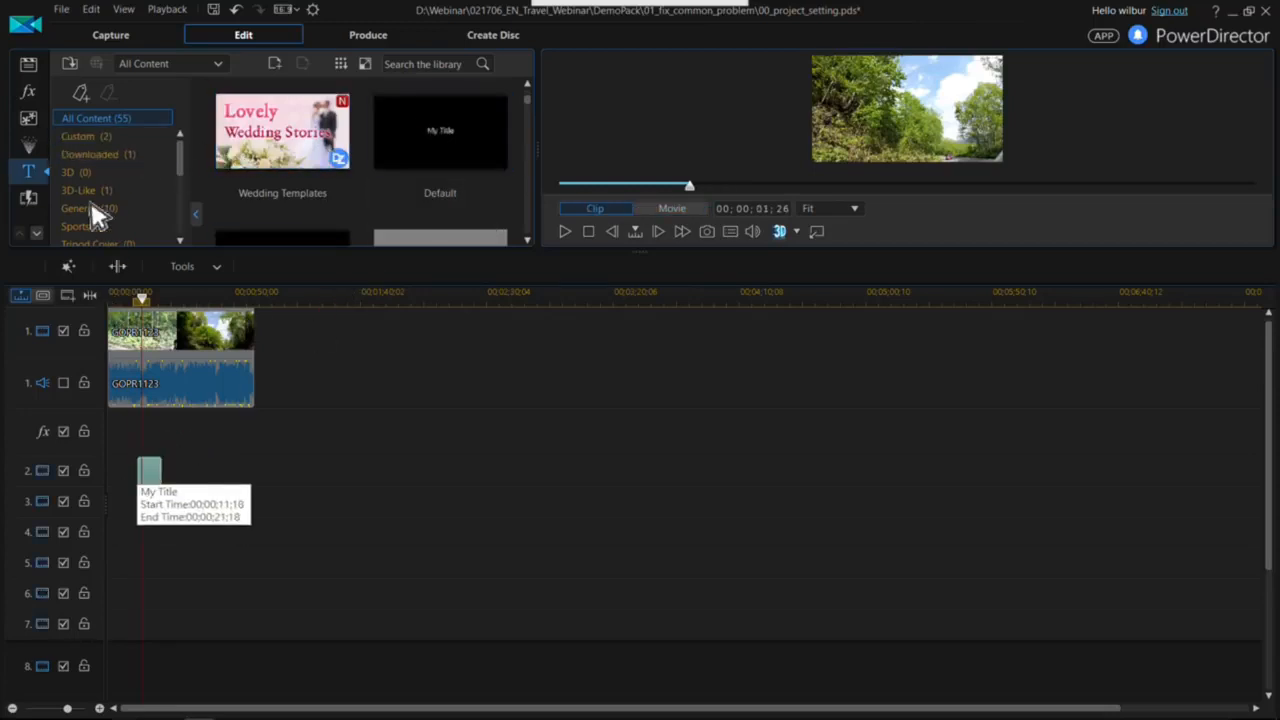
pyautogui.click(28, 145)
pyautogui.moveTo(412, 160); pyautogui.dragTo(146, 500)
# - Place the Camping object on video track 4 and the Abstractionism effect on the effect track
pyautogui.click(28, 118)
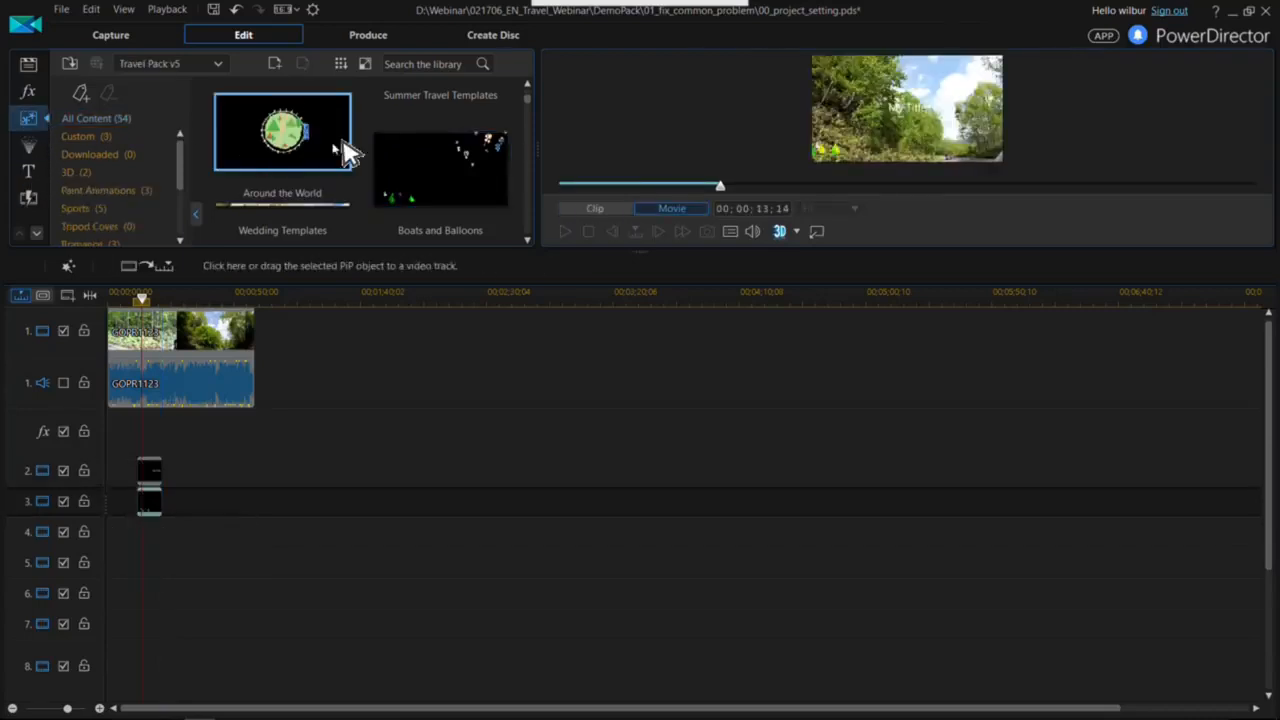
pyautogui.moveTo(434, 157); pyautogui.dragTo(146, 537)
pyautogui.click(29, 94)
pyautogui.moveTo(282, 130); pyautogui.dragTo(146, 449)
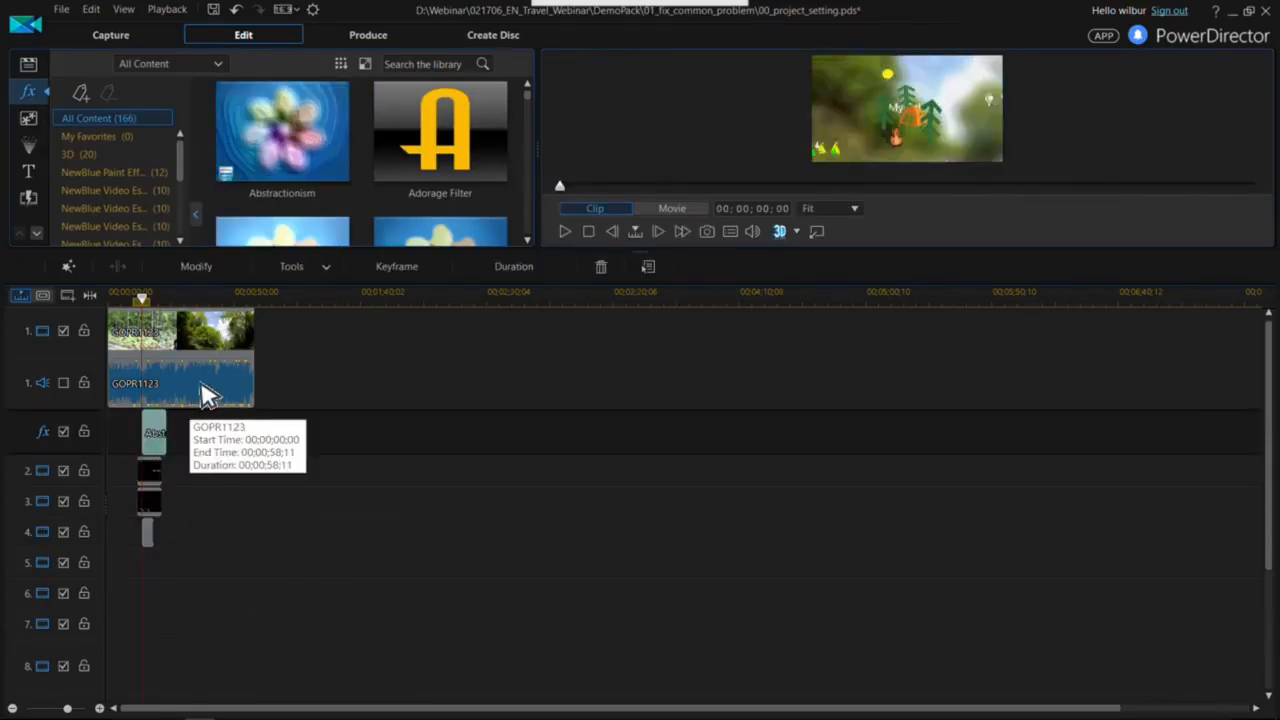
# - Preview the combined effect, title, particle and object in the movie at 00;00;17;07 and 00;00;15;27
pyautogui.click(257, 440)
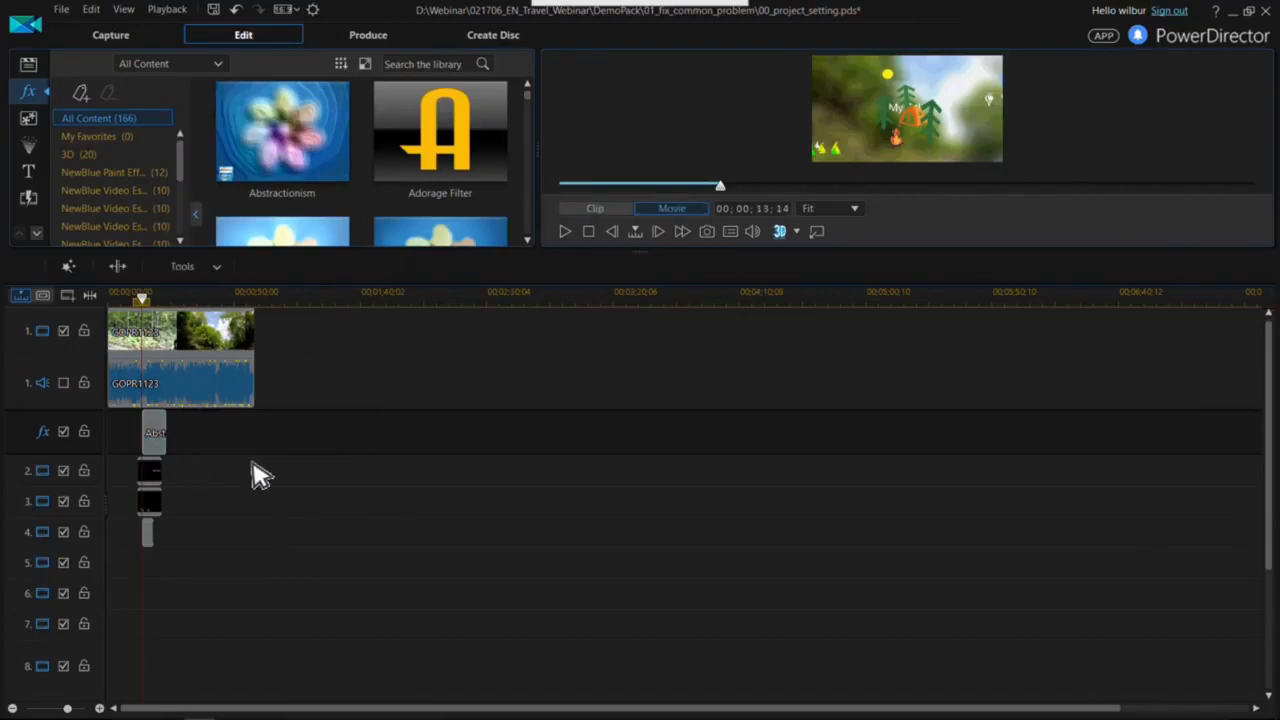
pyautogui.scroll(3, 290, 460)
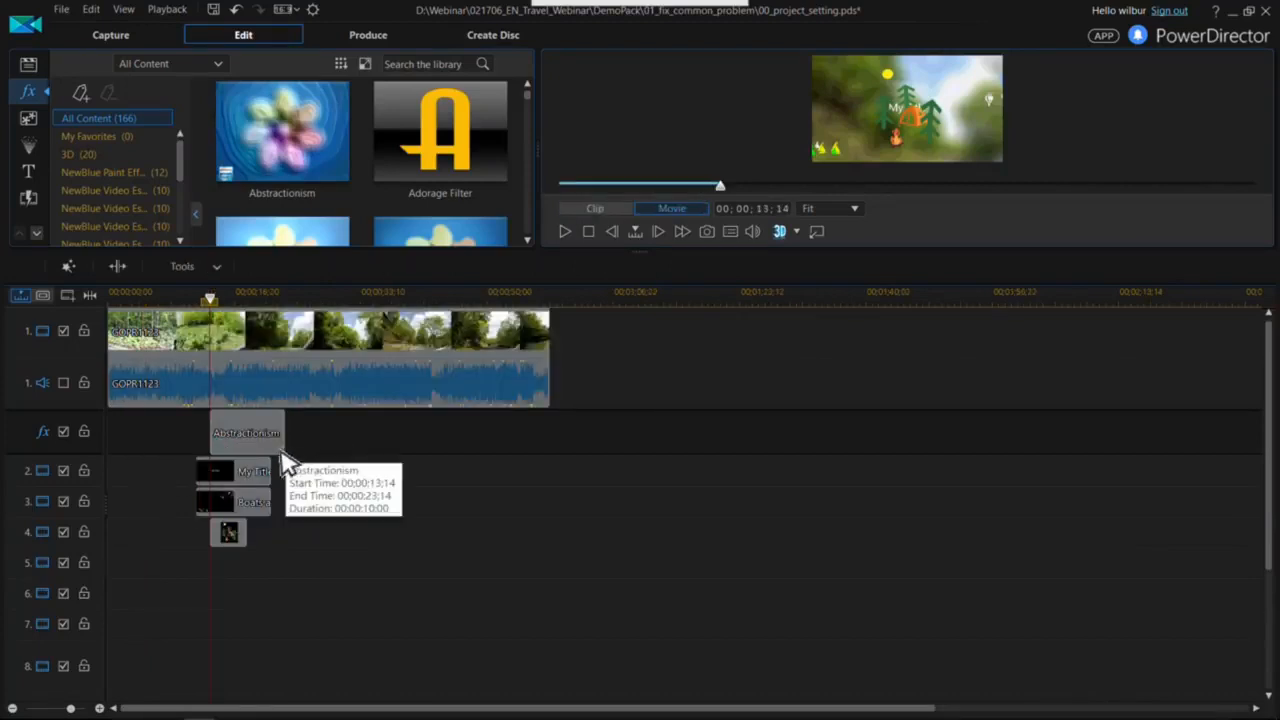
pyautogui.click(238, 299)
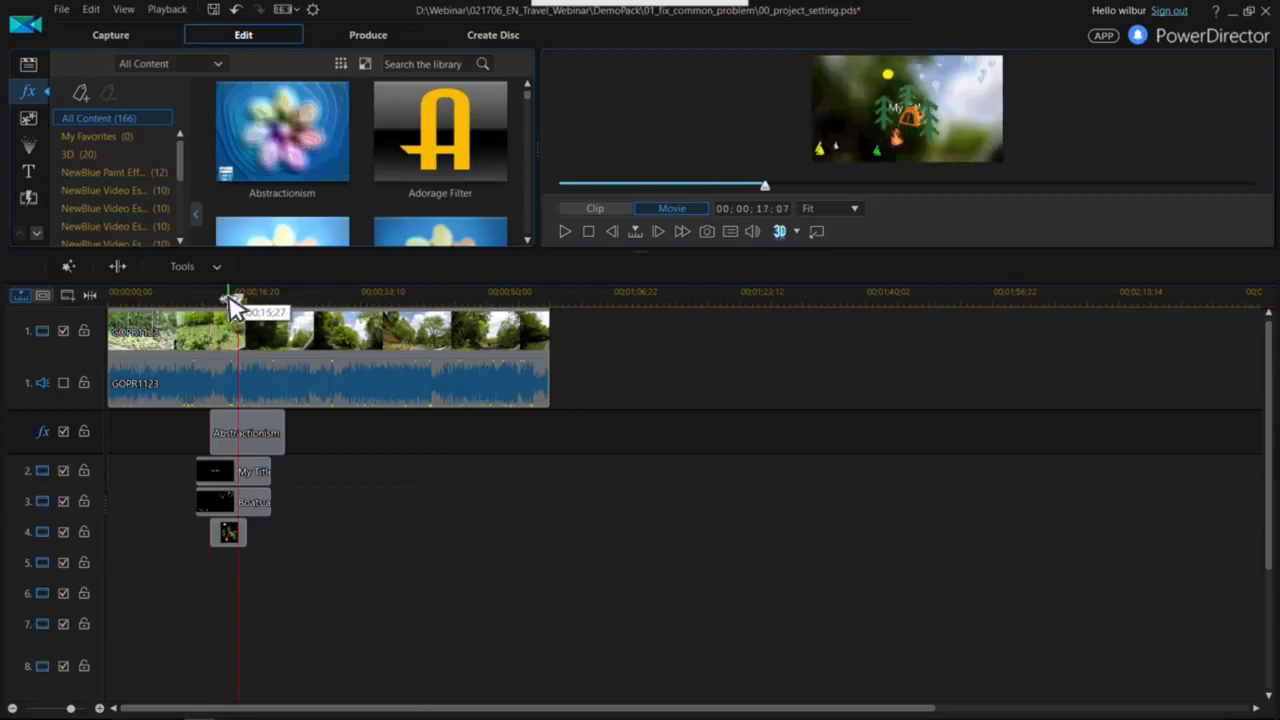
pyautogui.click(230, 300)
# - Delete the effect, title, particle and object beneath the GOPR1123 clip, and enlarge the library and preview area
pyautogui.moveTo(332, 418); pyautogui.dragTo(192, 559)
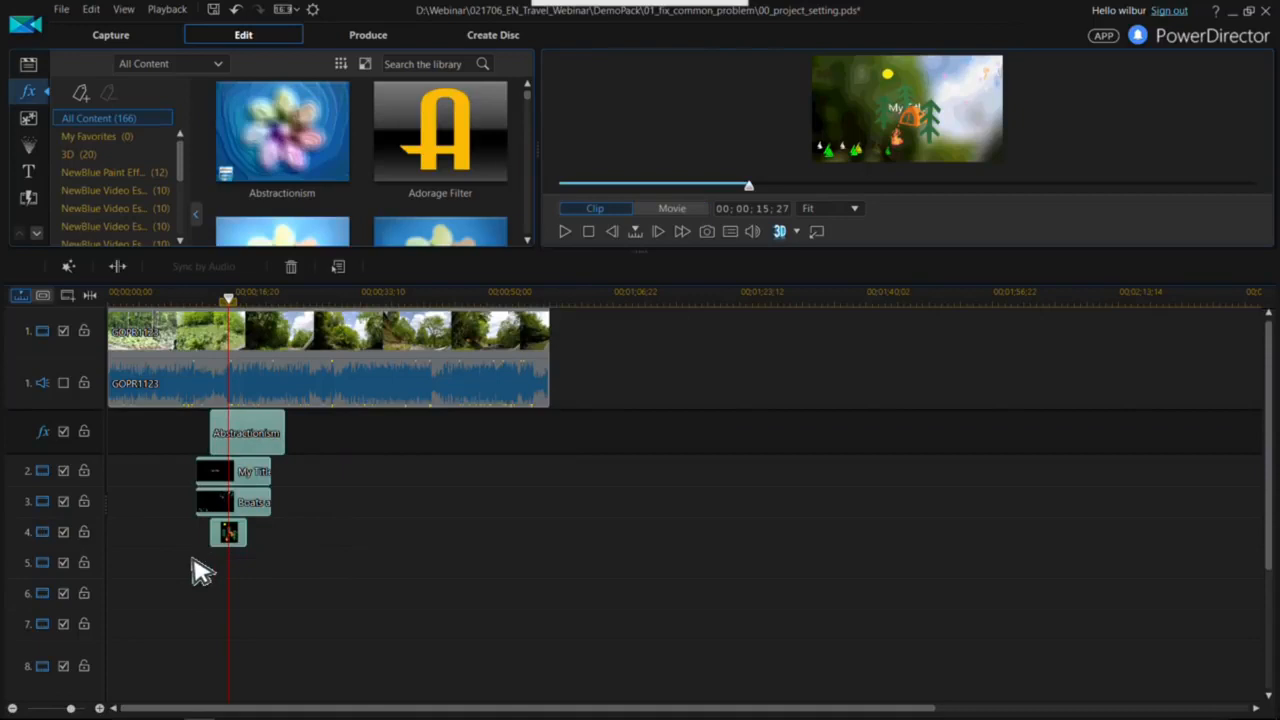
pyautogui.press('Delete')
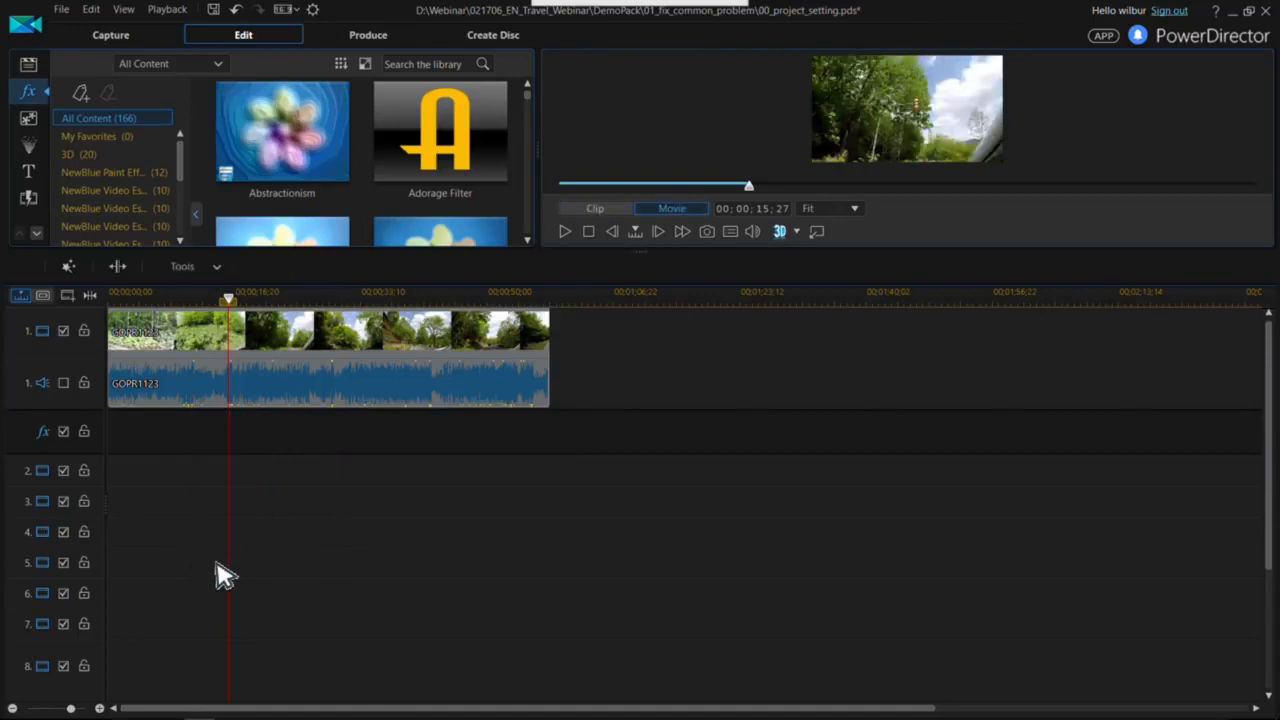
pyautogui.moveTo(637, 252); pyautogui.dragTo(646, 406)
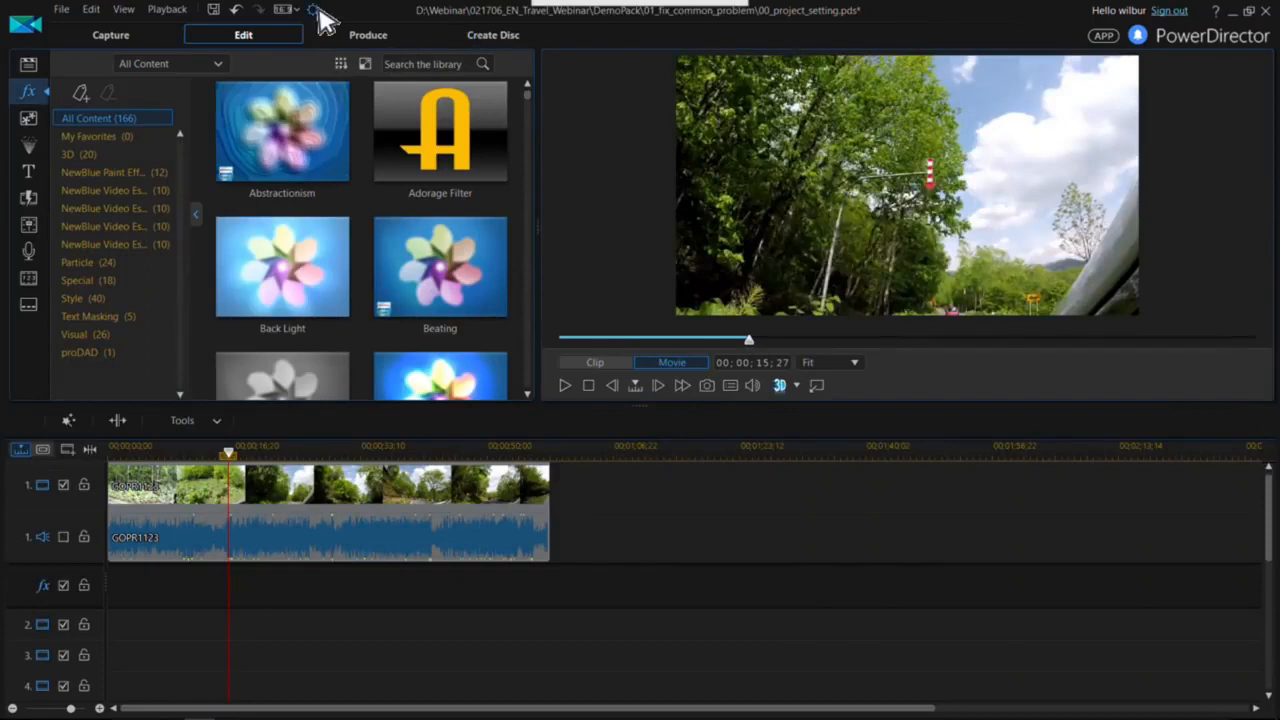
# - Open the preferences and look through the File, Display and Confirmation settings, ending at the Editing settings
pyautogui.click(314, 10)
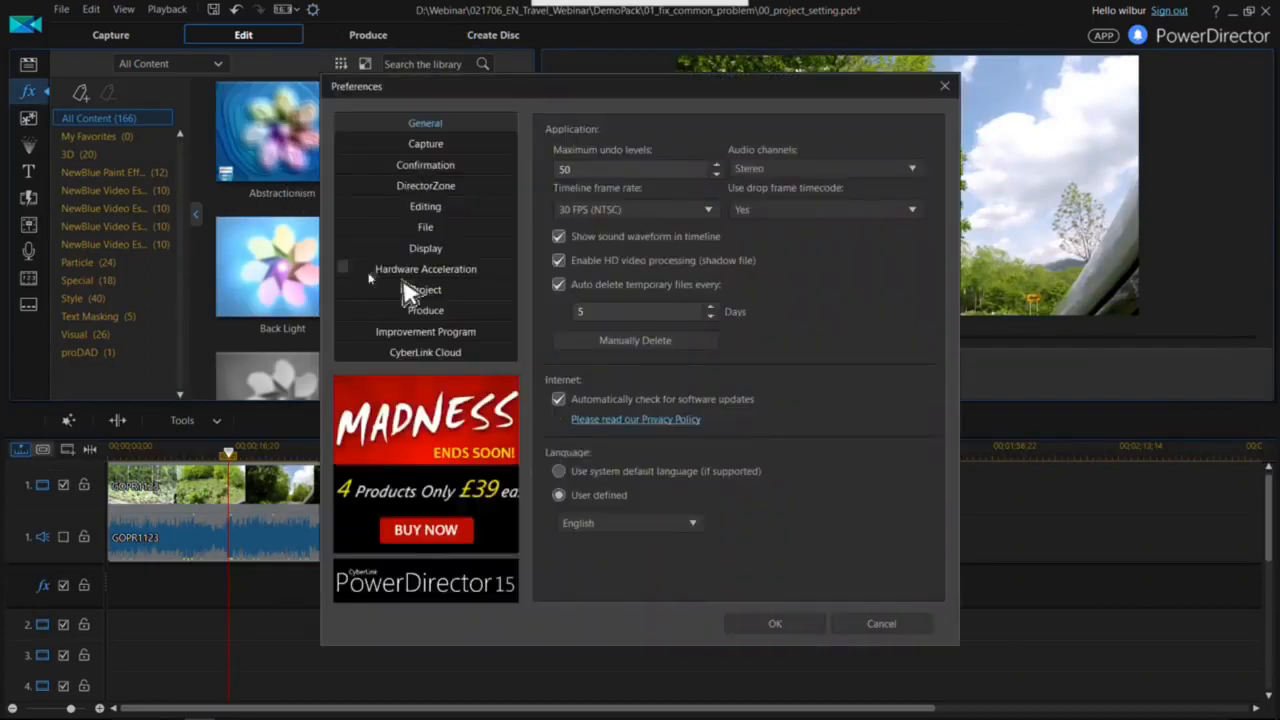
pyautogui.click(451, 229)
pyautogui.click(456, 210)
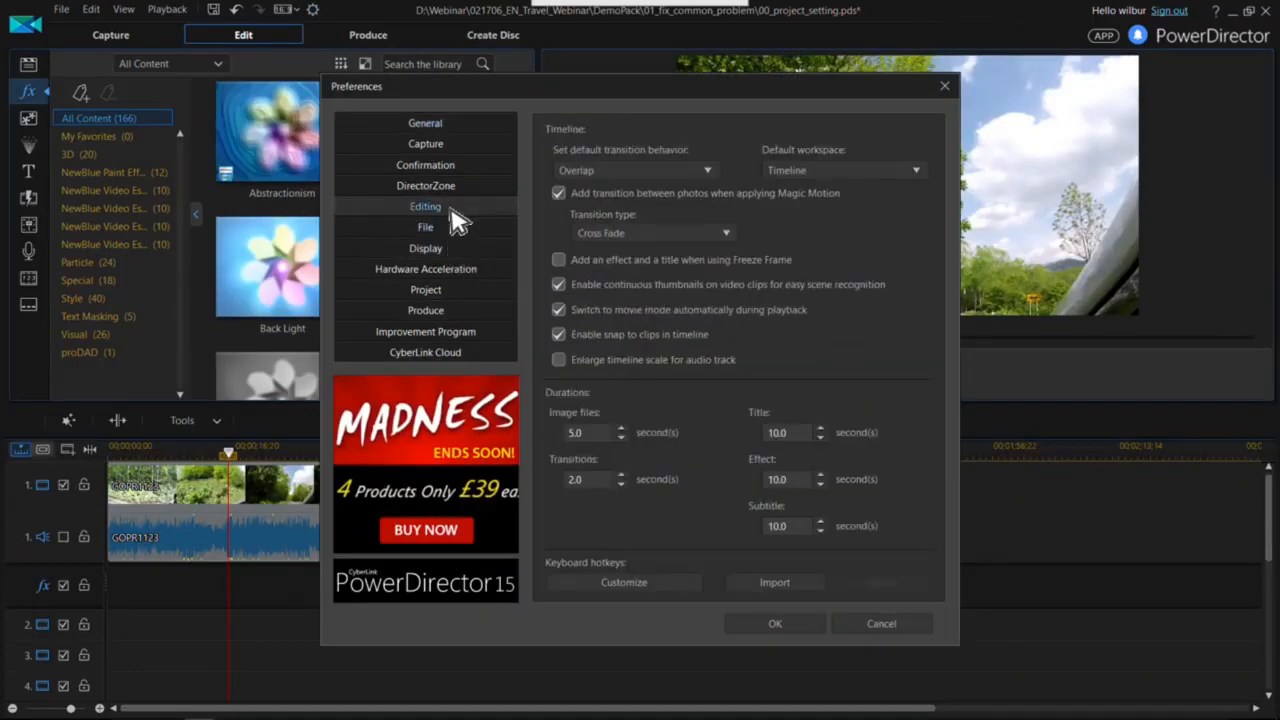
pyautogui.click(449, 229)
pyautogui.click(447, 248)
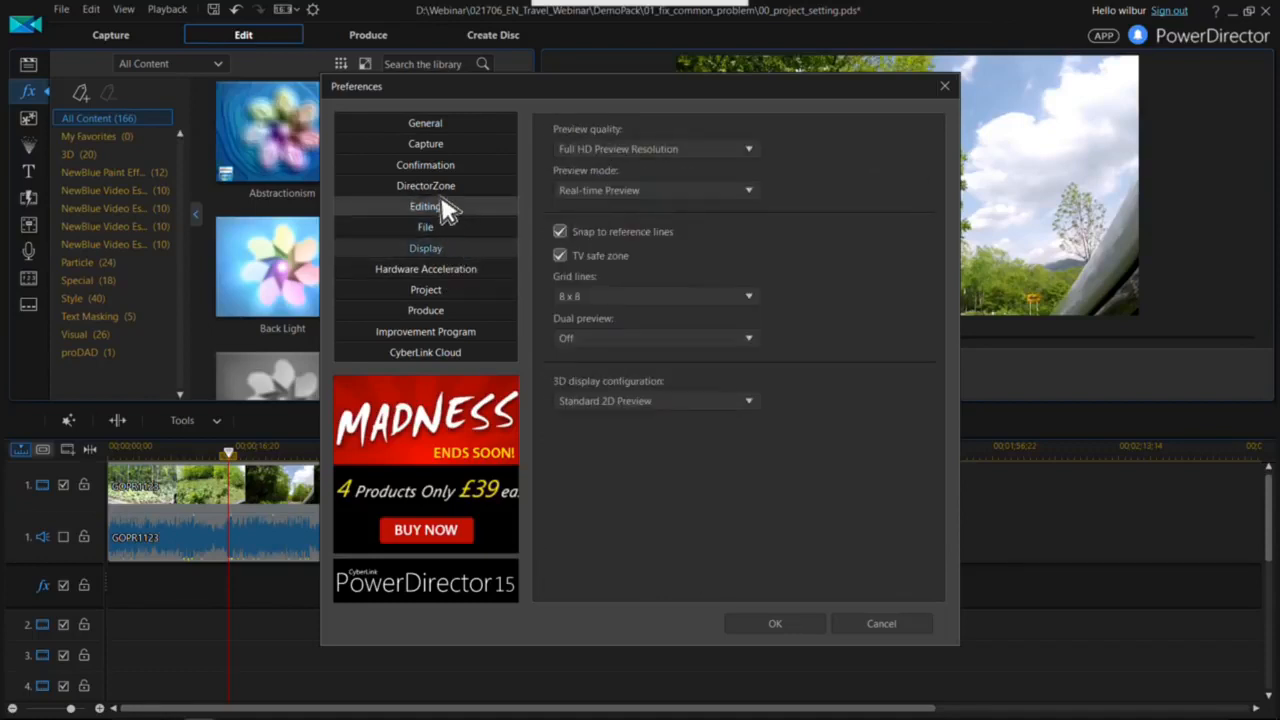
pyautogui.click(445, 167)
pyautogui.click(443, 209)
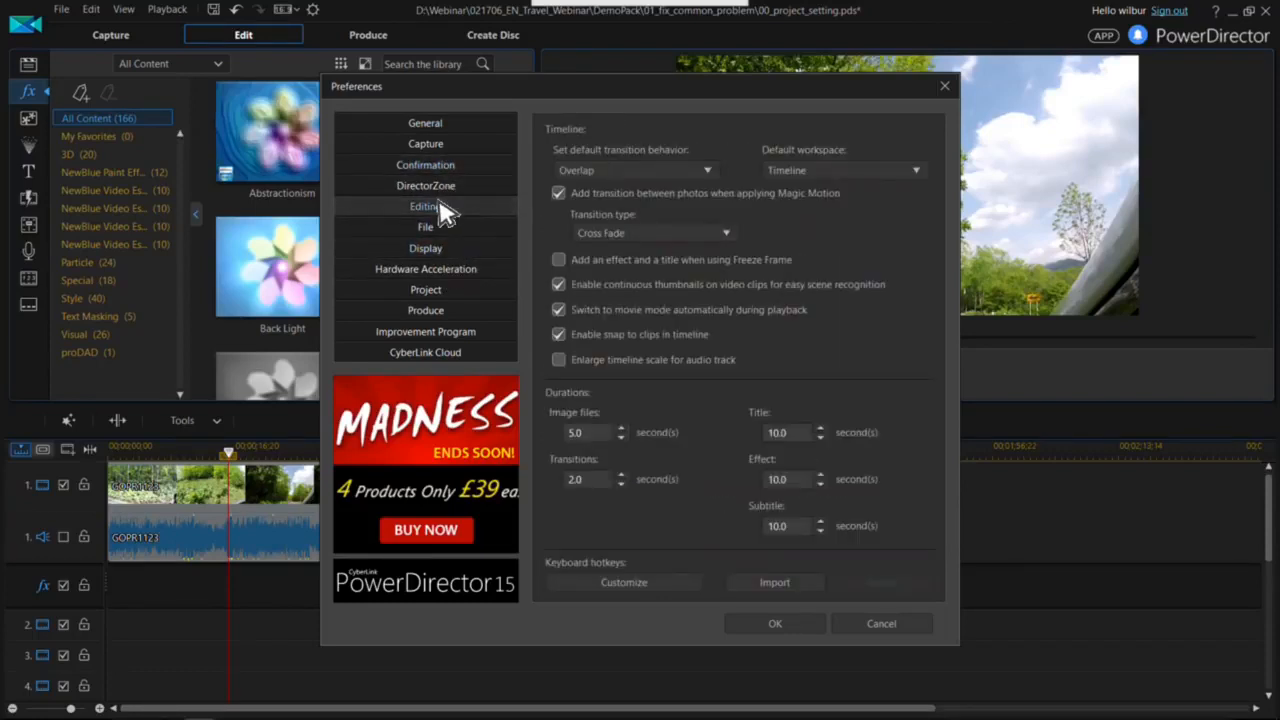
# - Examine the hotkeys of the Edit commands in the PowerDirector Default set, leaving them and the preferences as they are
pyautogui.click(622, 583)
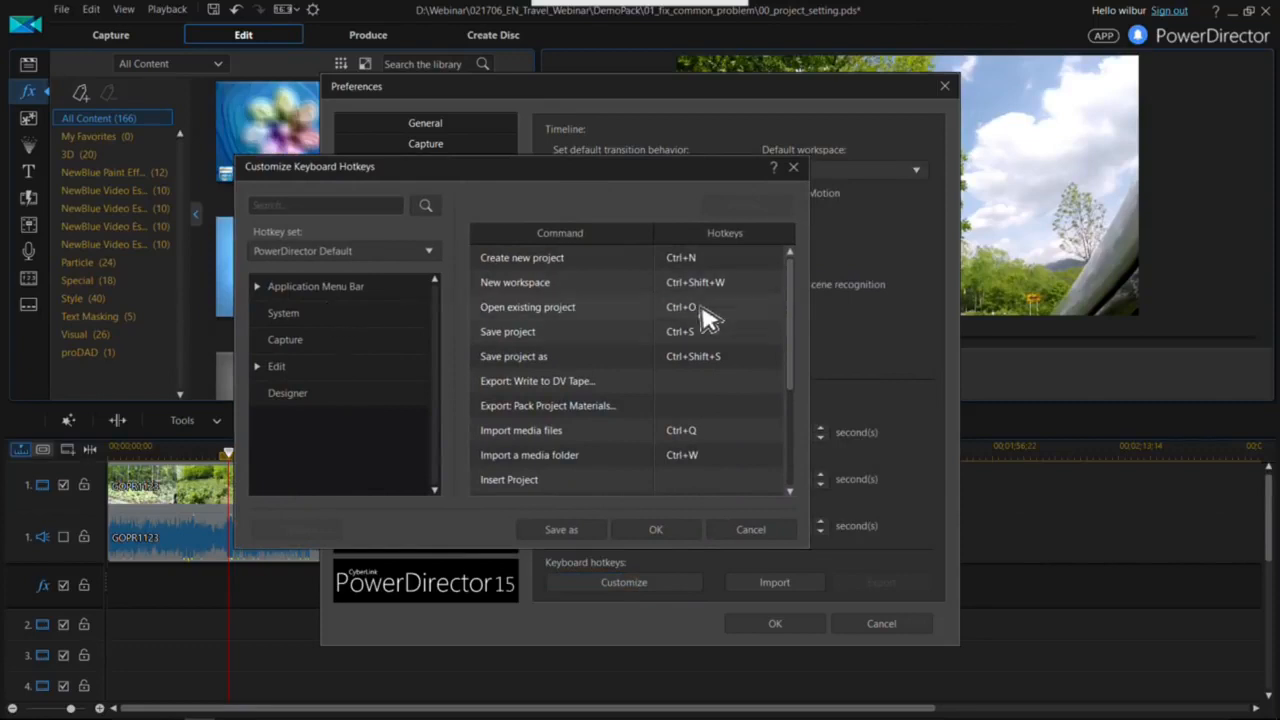
pyautogui.click(260, 290)
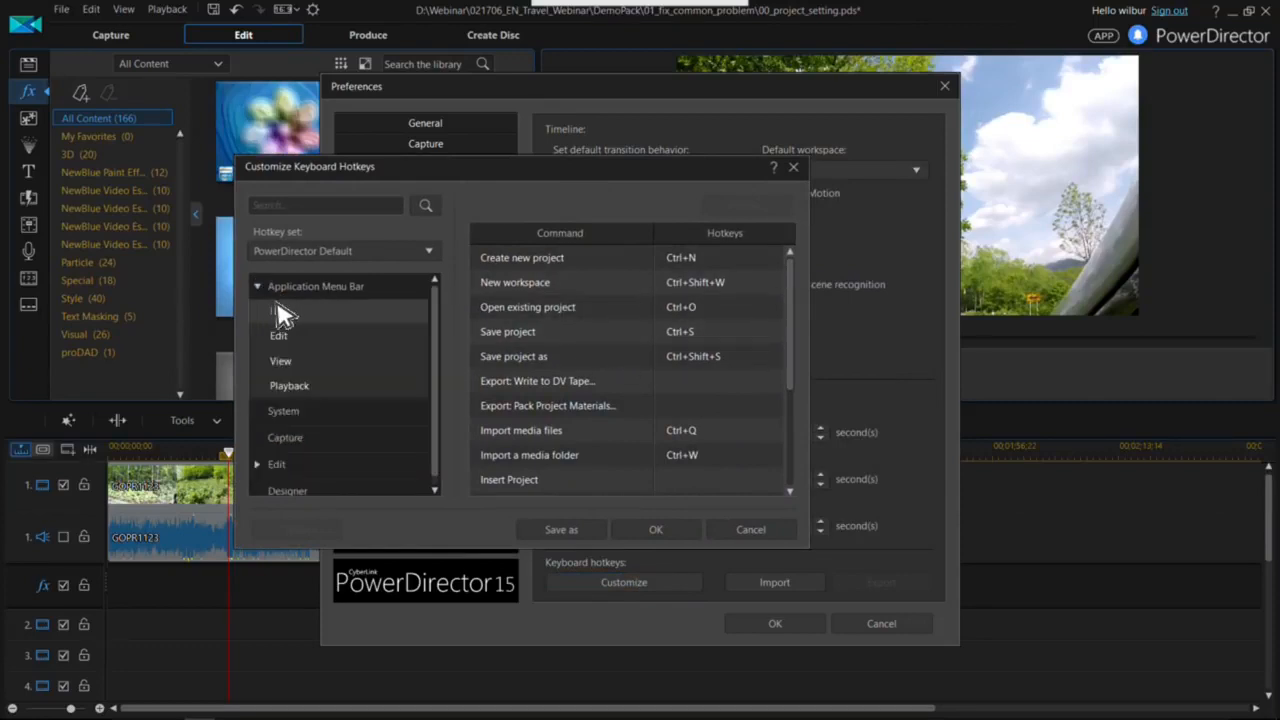
pyautogui.click(300, 336)
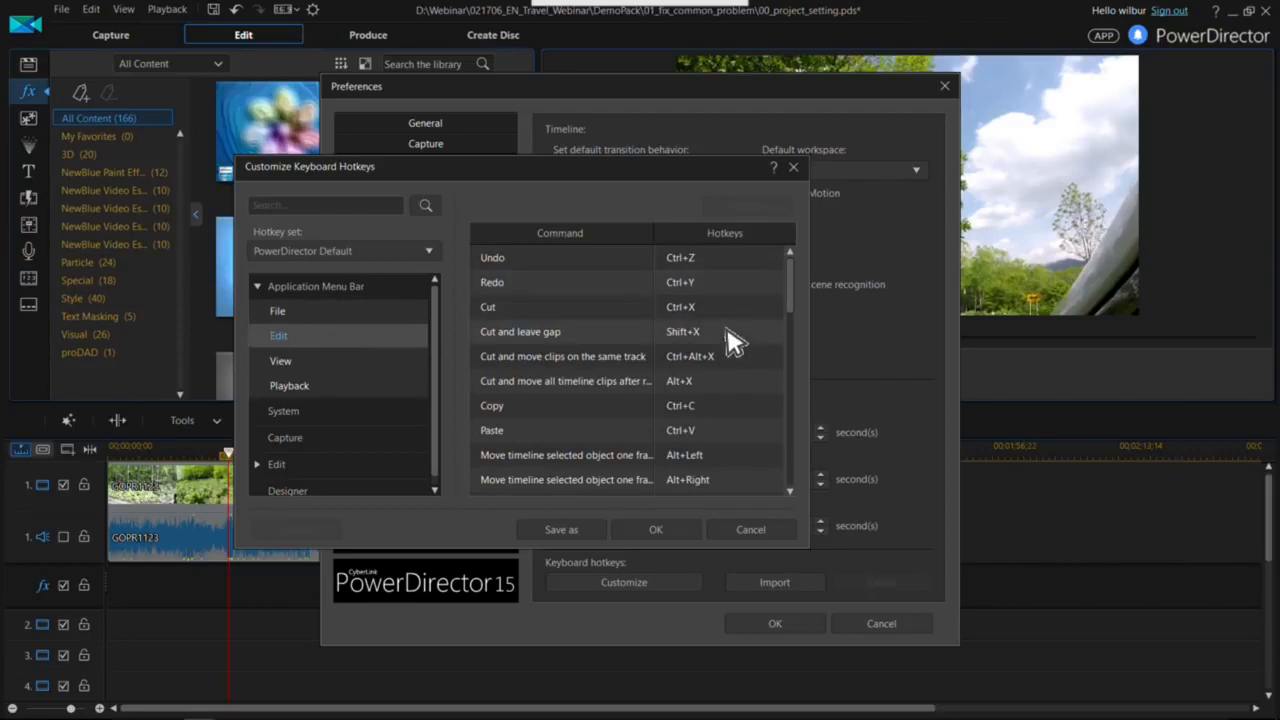
pyautogui.click(742, 530)
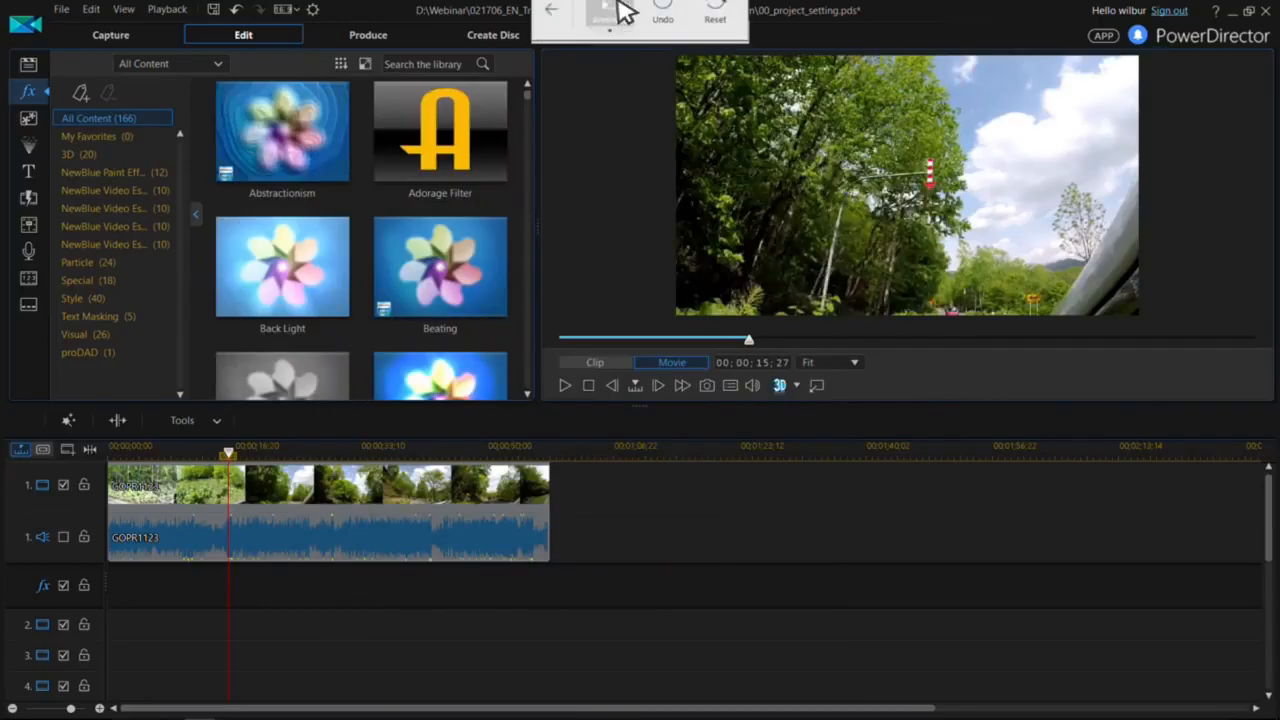
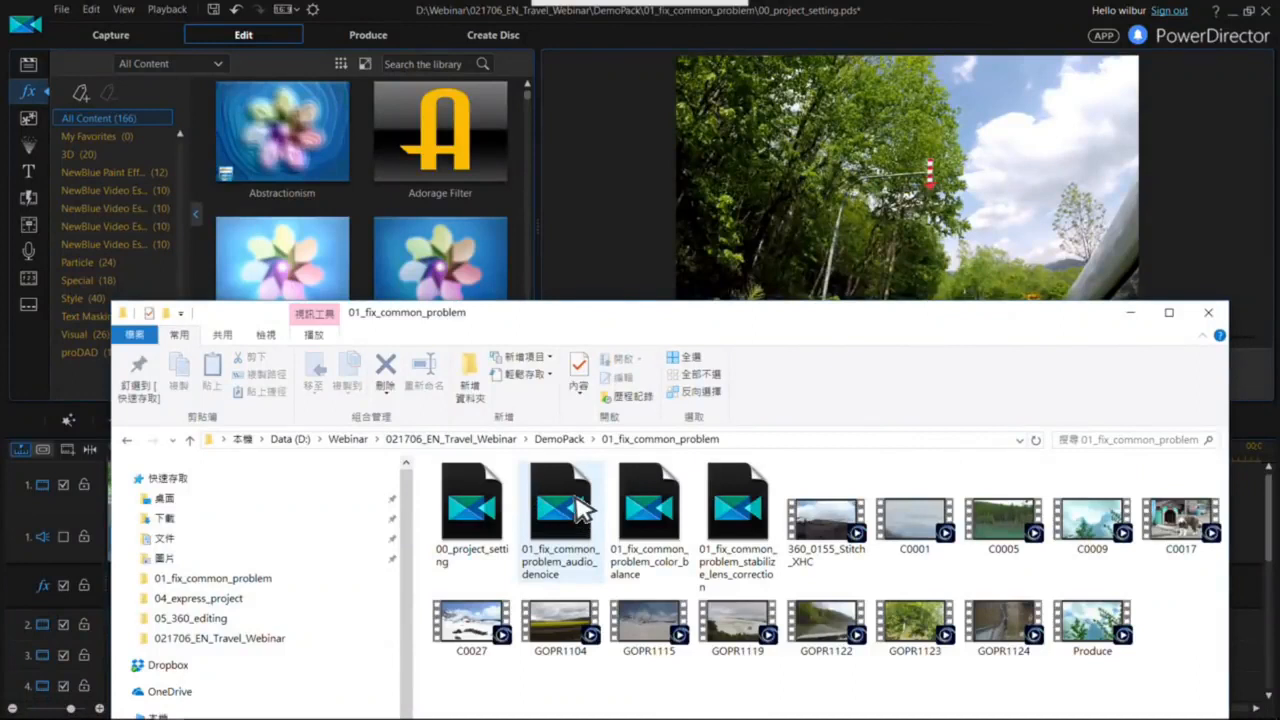
# - Open the 01_fix_common_problem_color_balance project without merging its media library files with those of the current library
pyautogui.click(638, 492)
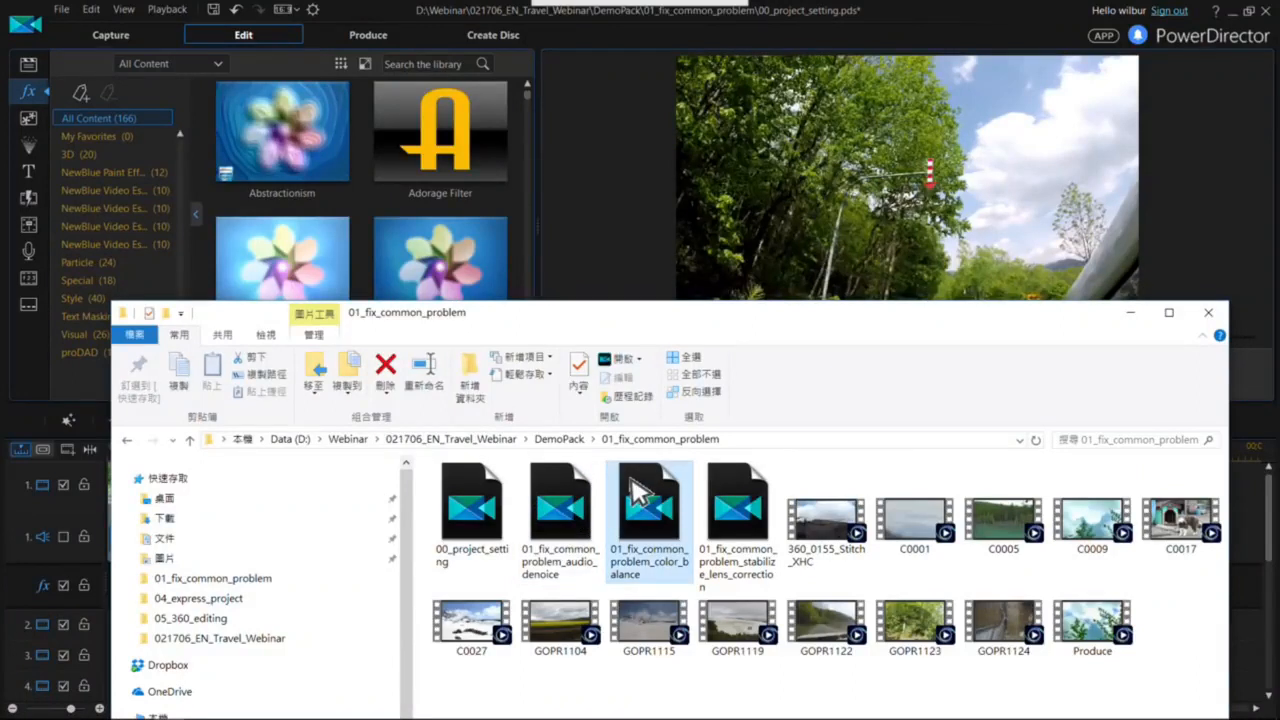
pyautogui.doubleClick(638, 492)
pyautogui.click(695, 408)
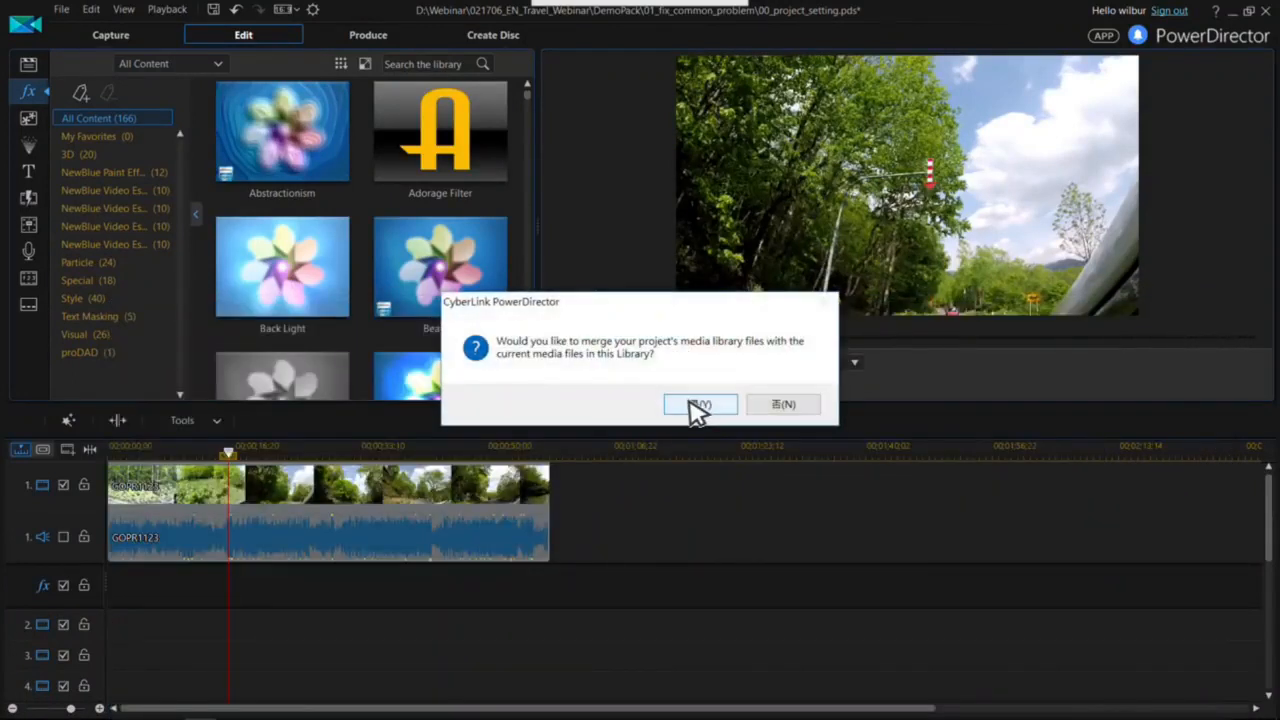
pyautogui.click(770, 406)
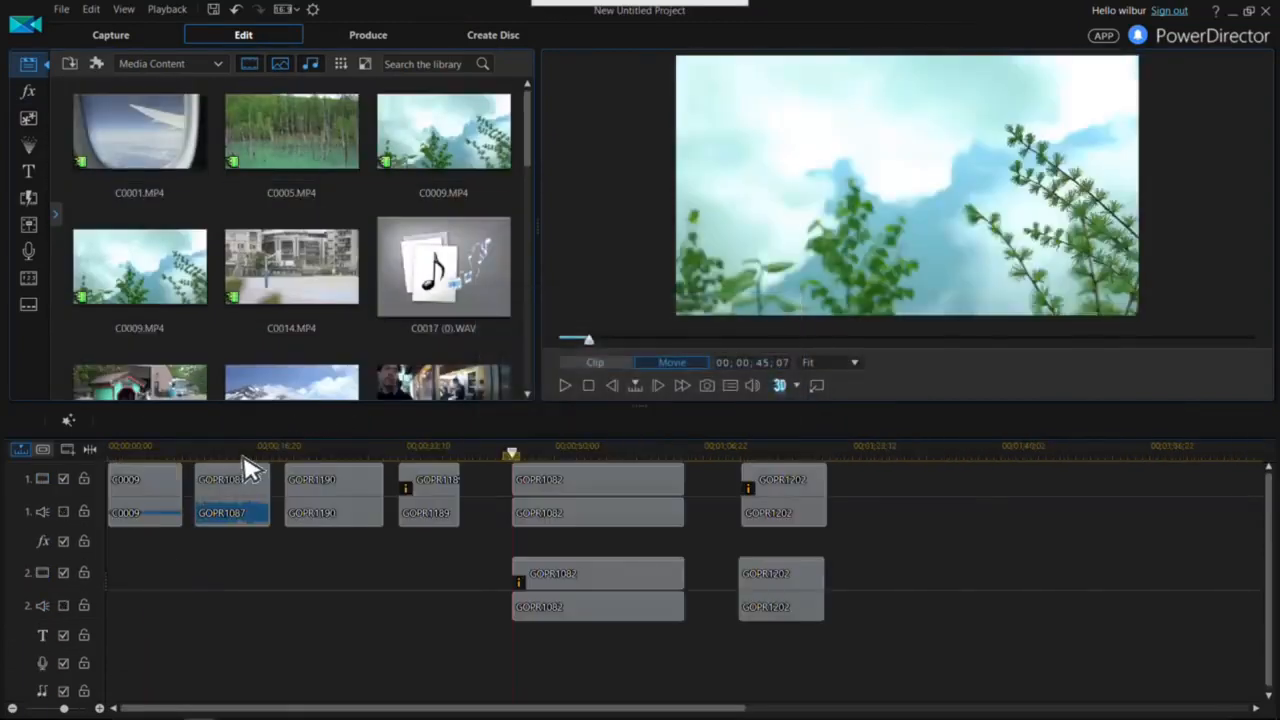
# - Preview the C0009 clip at the start of the timeline, playing the movie from about 00;00;02;25
pyautogui.click(124, 451)
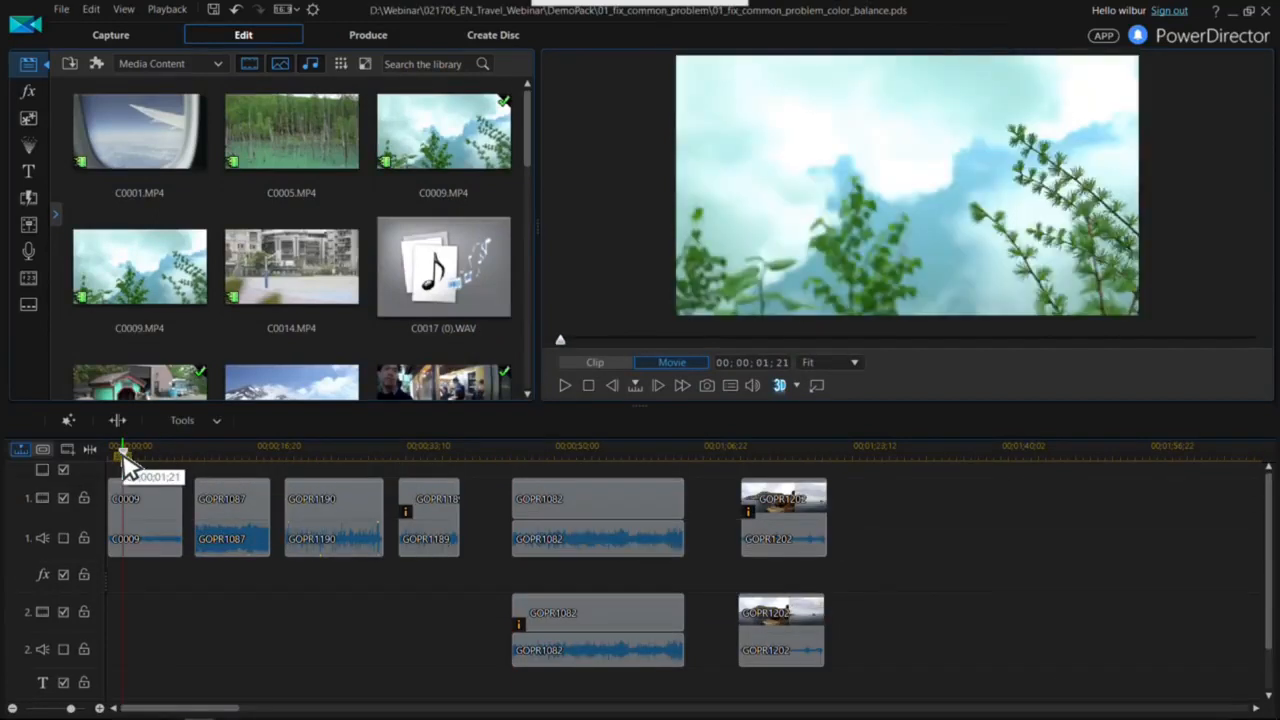
pyautogui.click(143, 505)
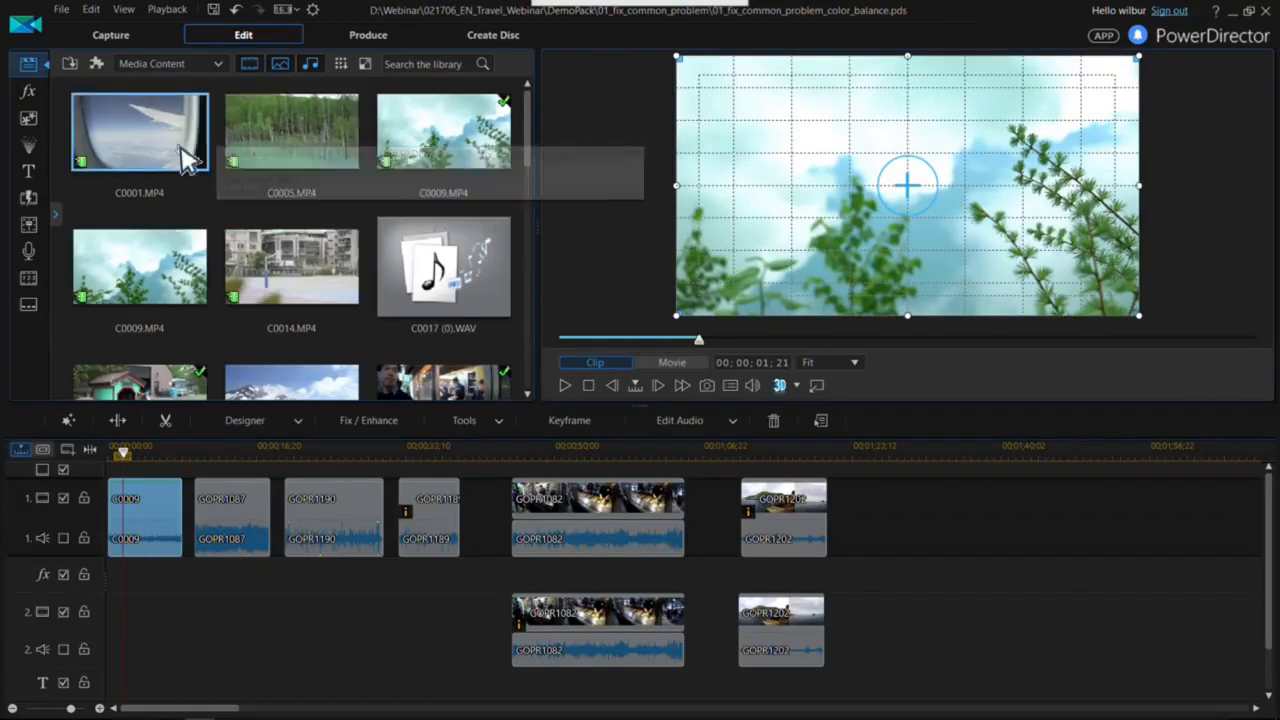
pyautogui.moveTo(171, 149); pyautogui.dragTo(163, 510)
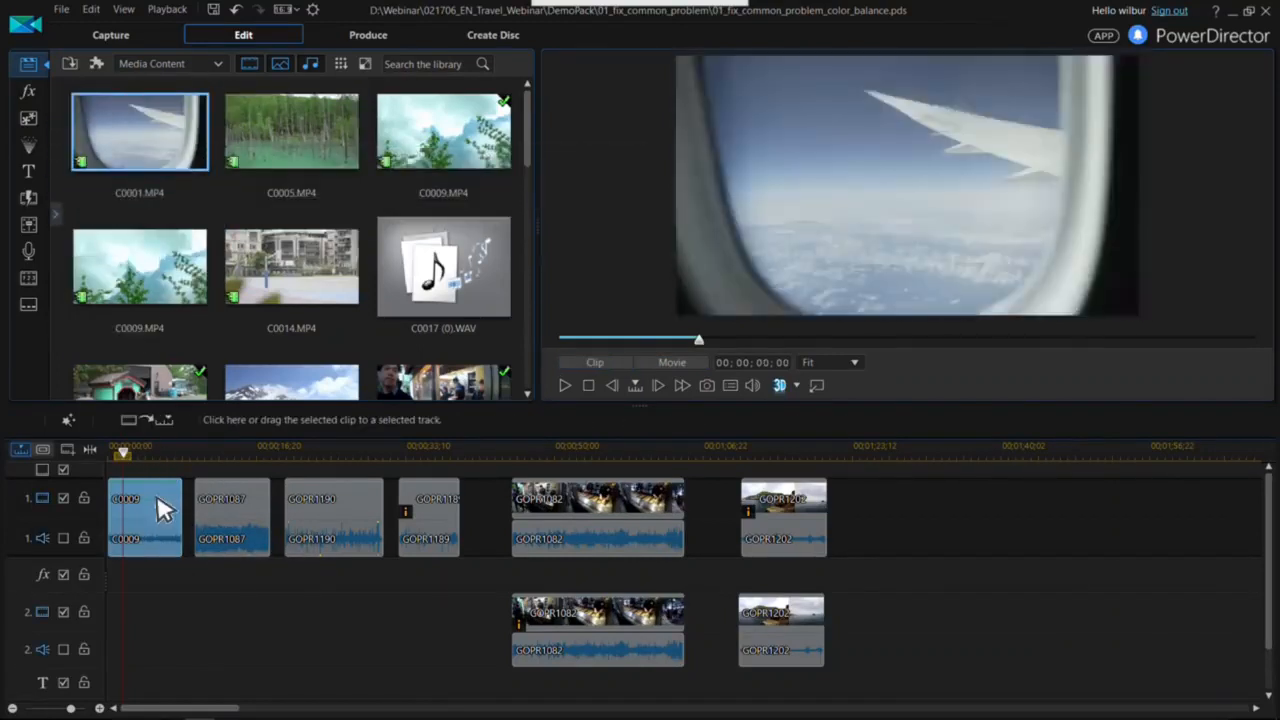
pyautogui.click(143, 455)
pyautogui.click(133, 455)
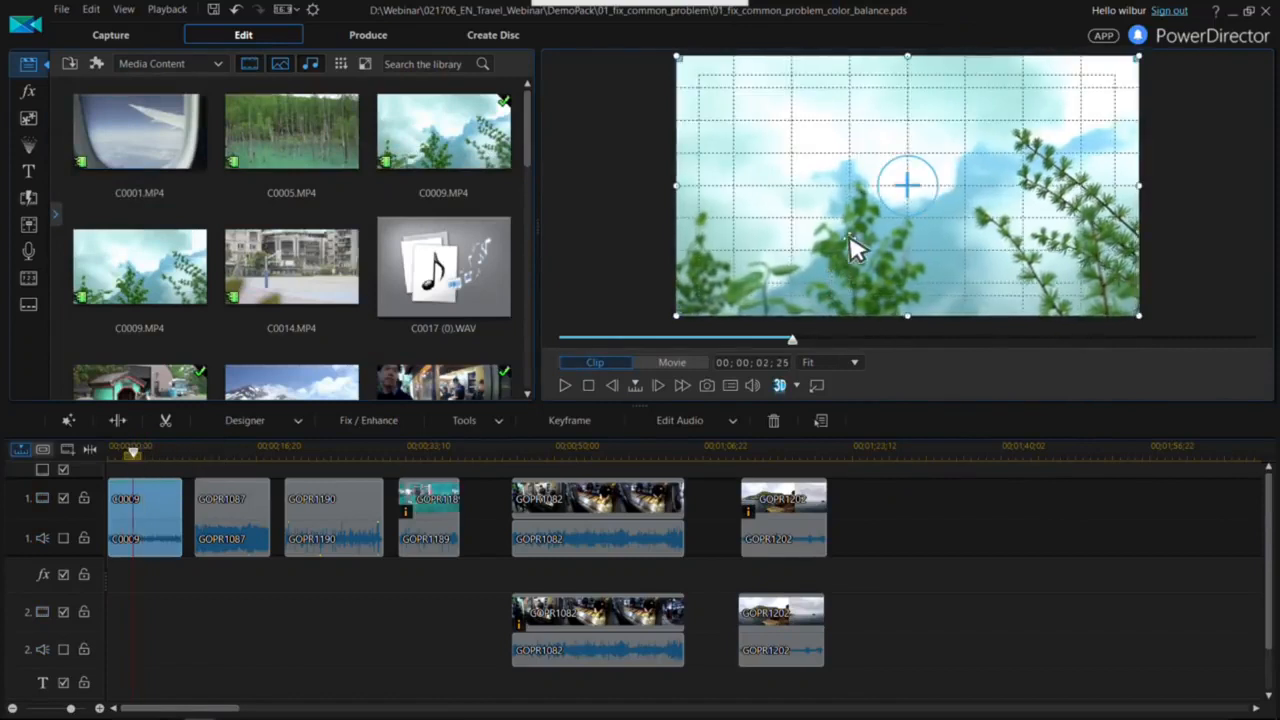
pyautogui.press('space')
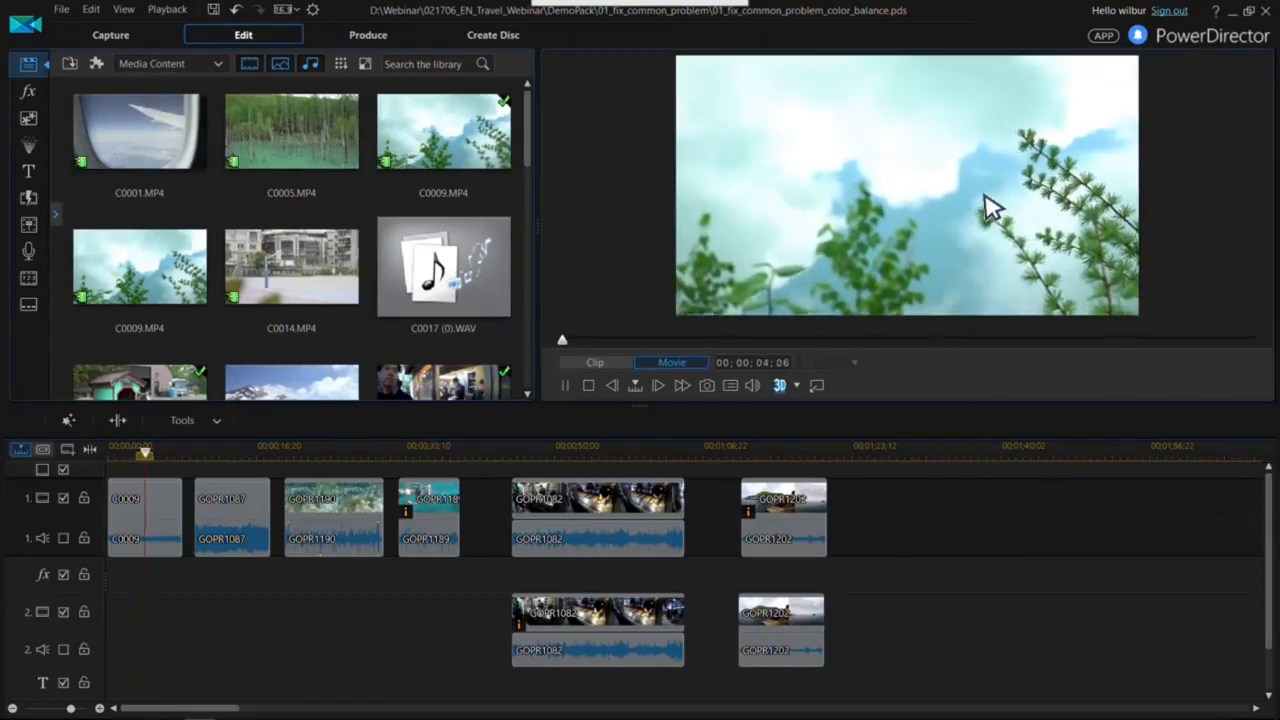
# - Apply White Balance to the C0009 clip with a tint of 77 and a color temperature of 68, enlarging the preview area
pyautogui.click(138, 455)
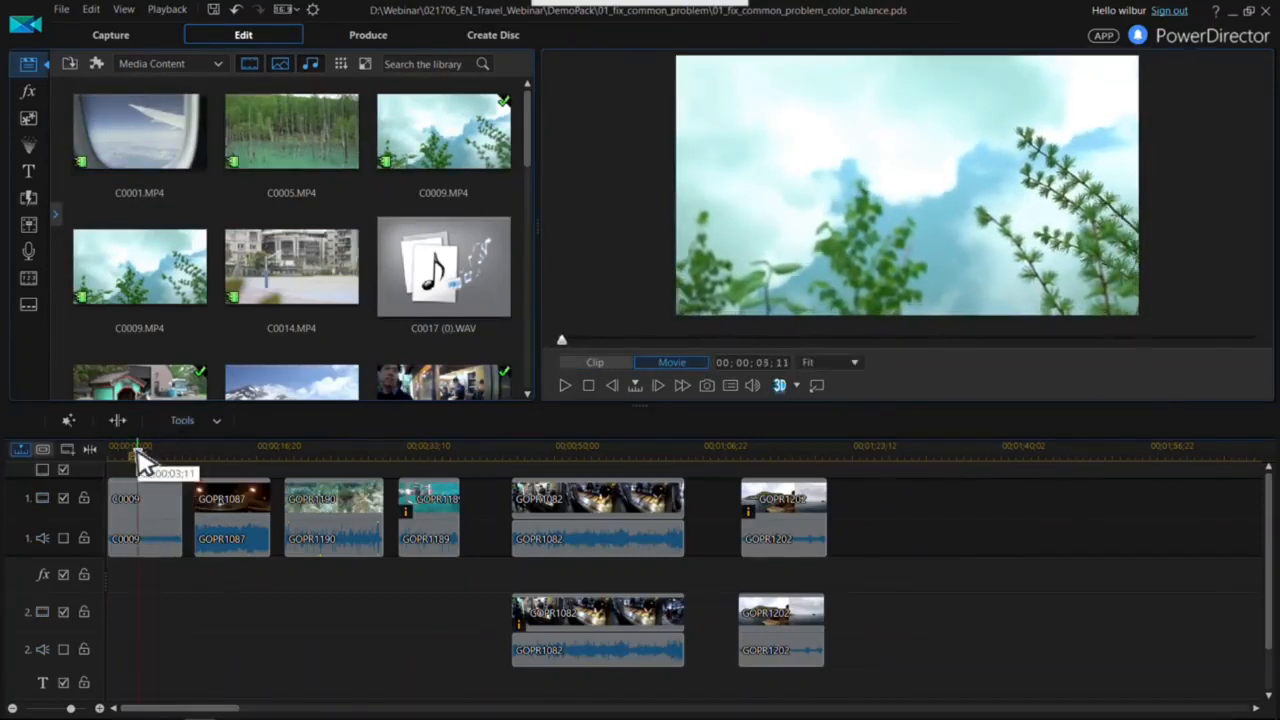
pyautogui.click(165, 510)
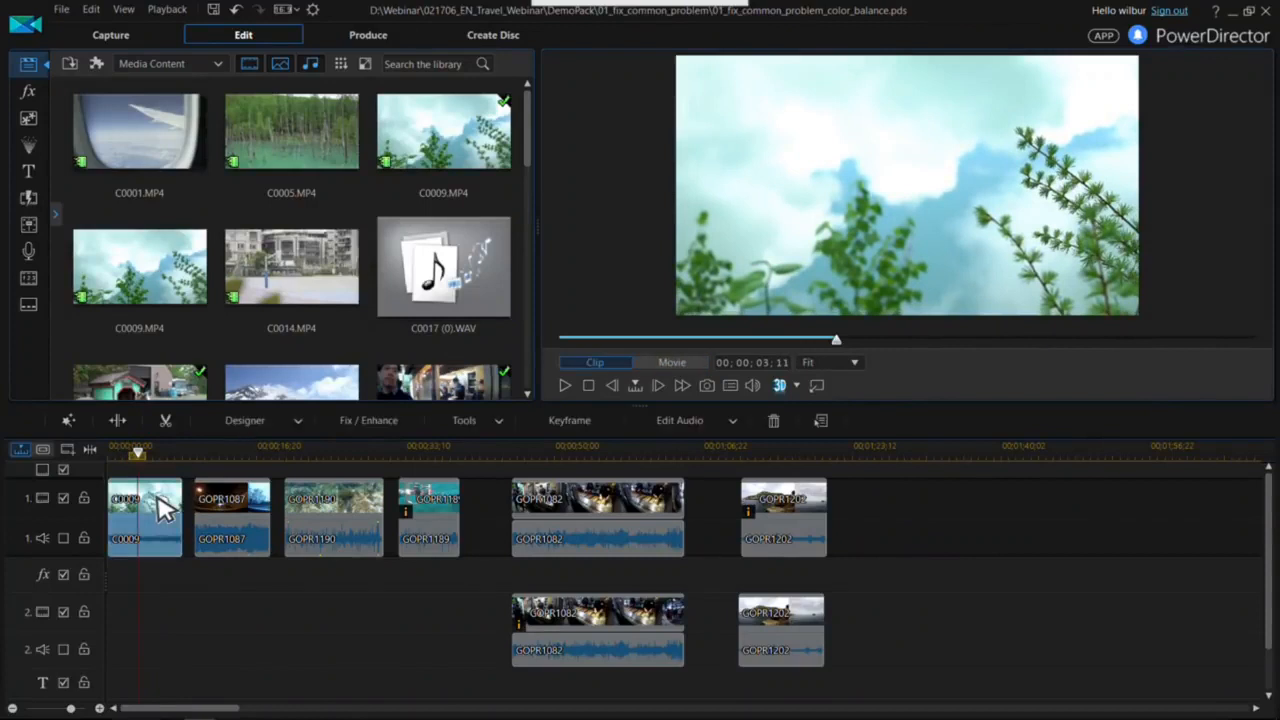
pyautogui.click(385, 424)
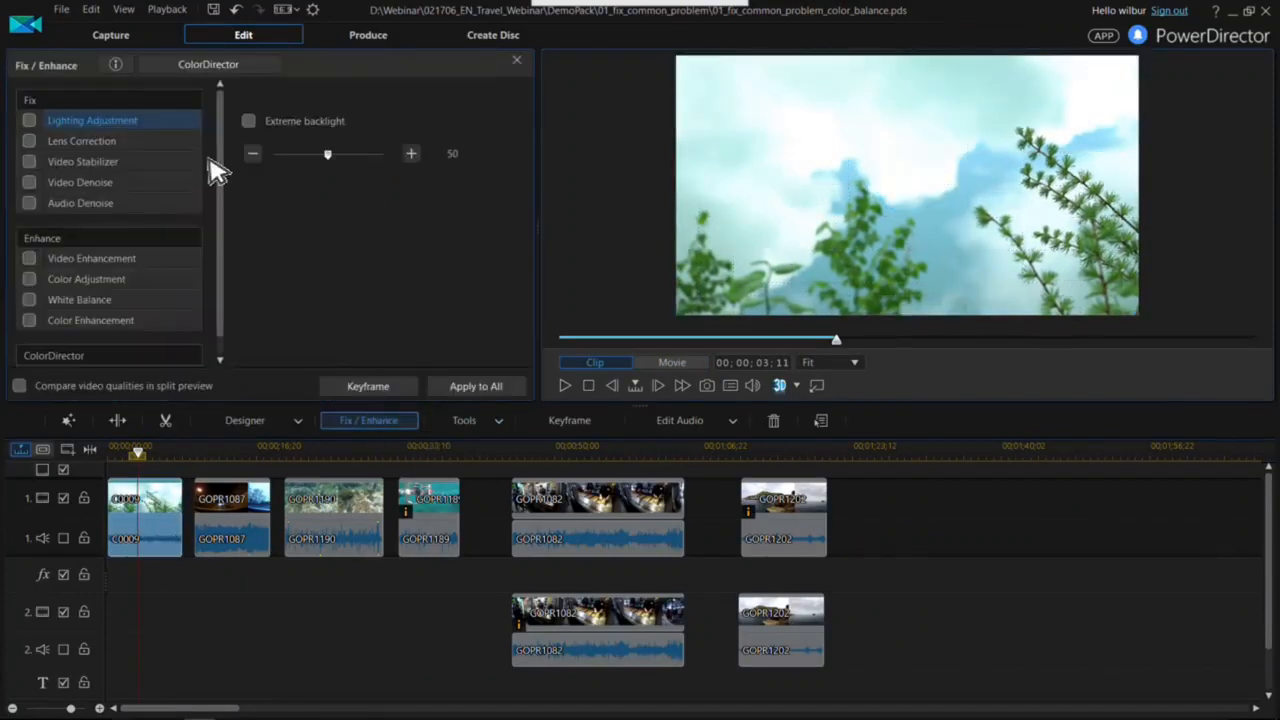
pyautogui.moveTo(219, 172); pyautogui.dragTo(230, 213)
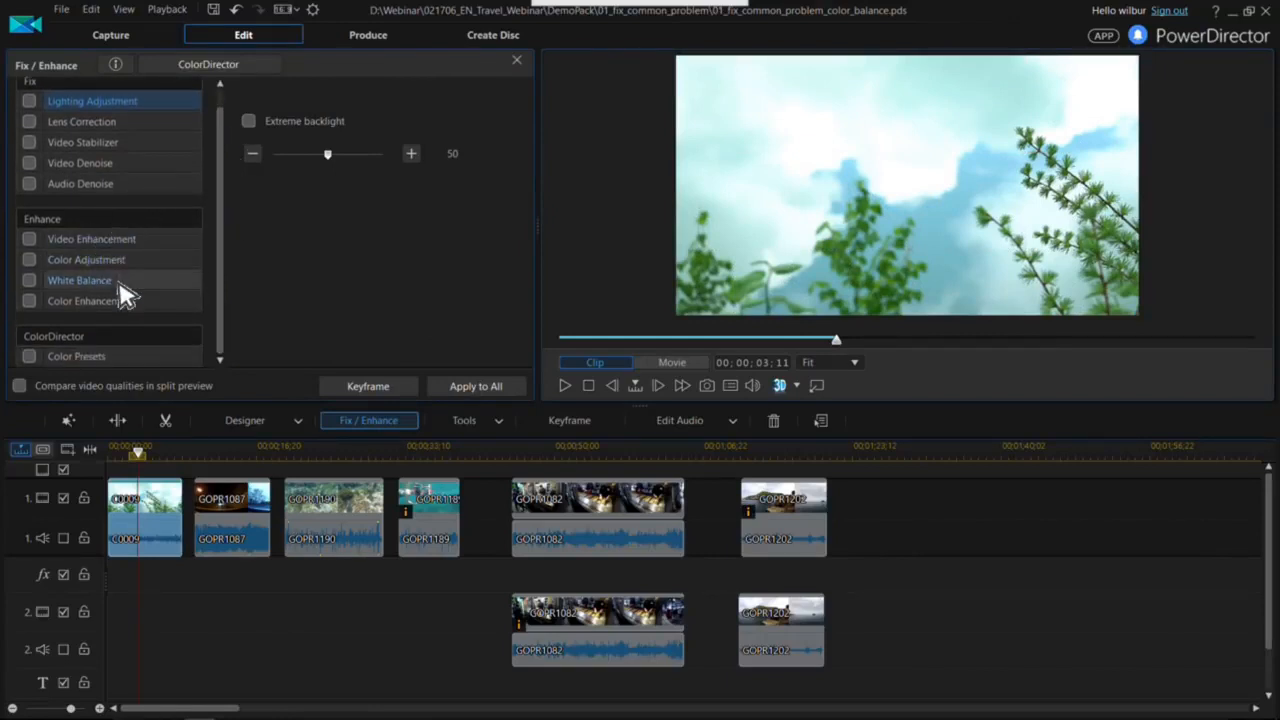
pyautogui.click(29, 281)
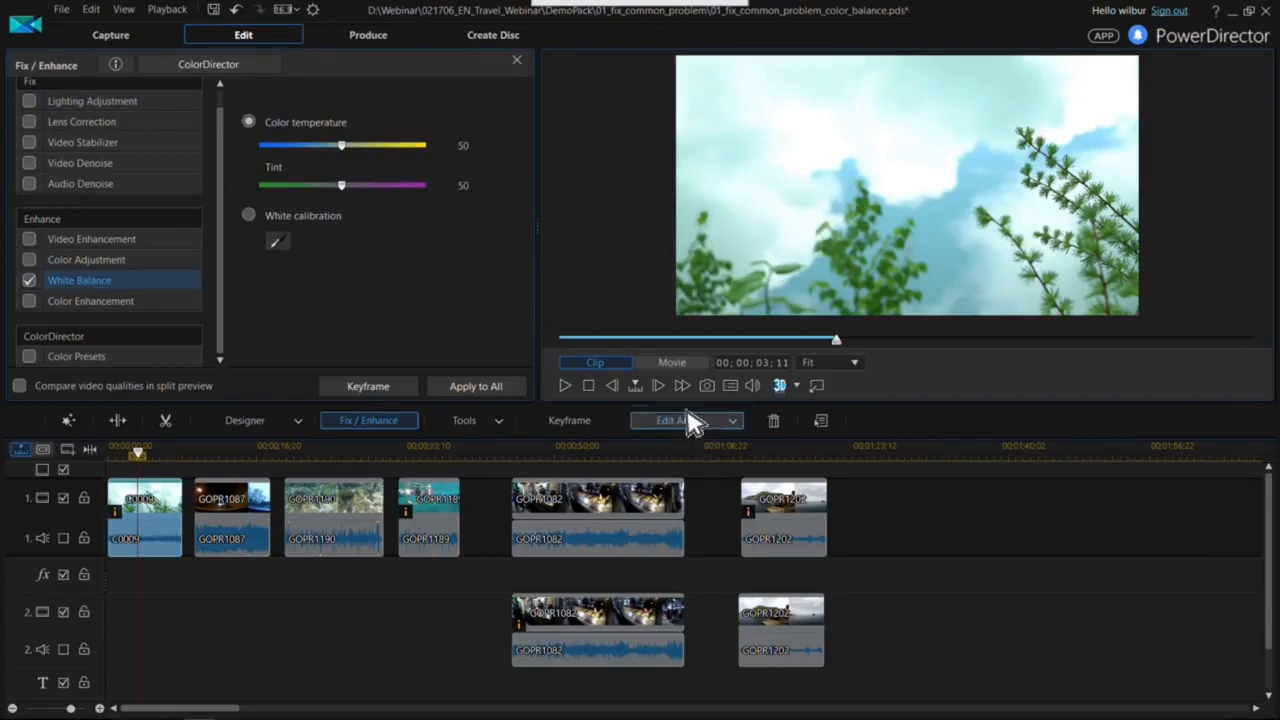
pyautogui.moveTo(640, 414); pyautogui.dragTo(649, 449)
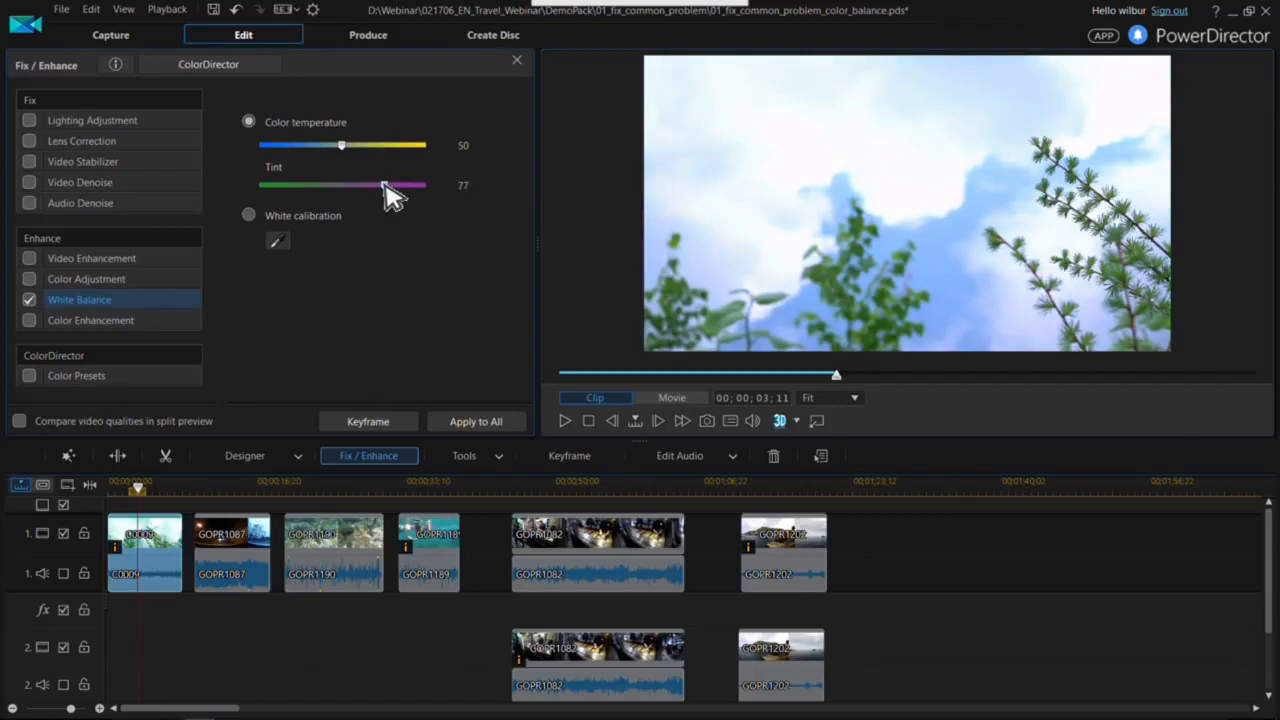
pyautogui.moveTo(343, 152); pyautogui.dragTo(378, 157)
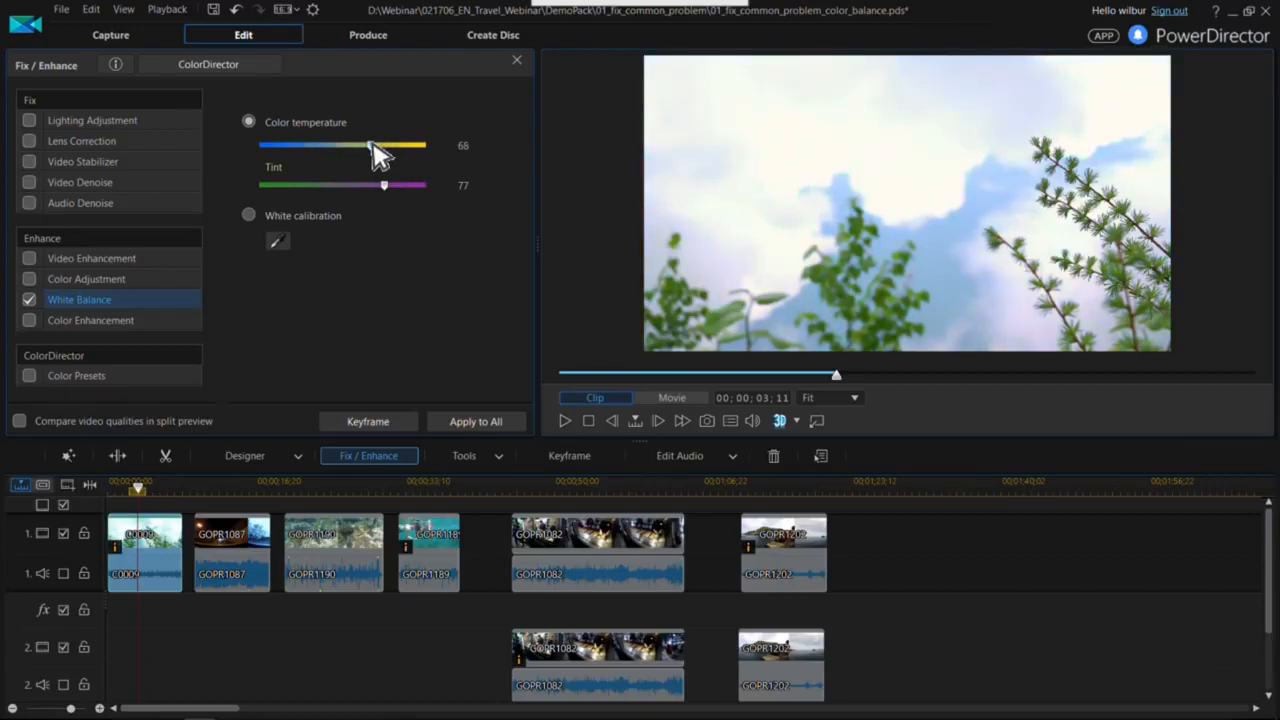
# - Enable Color Adjustment on the C0009 clip with higher contrast and vibrancy and slightly raised exposure, and compare the result in split preview
pyautogui.click(75, 284)
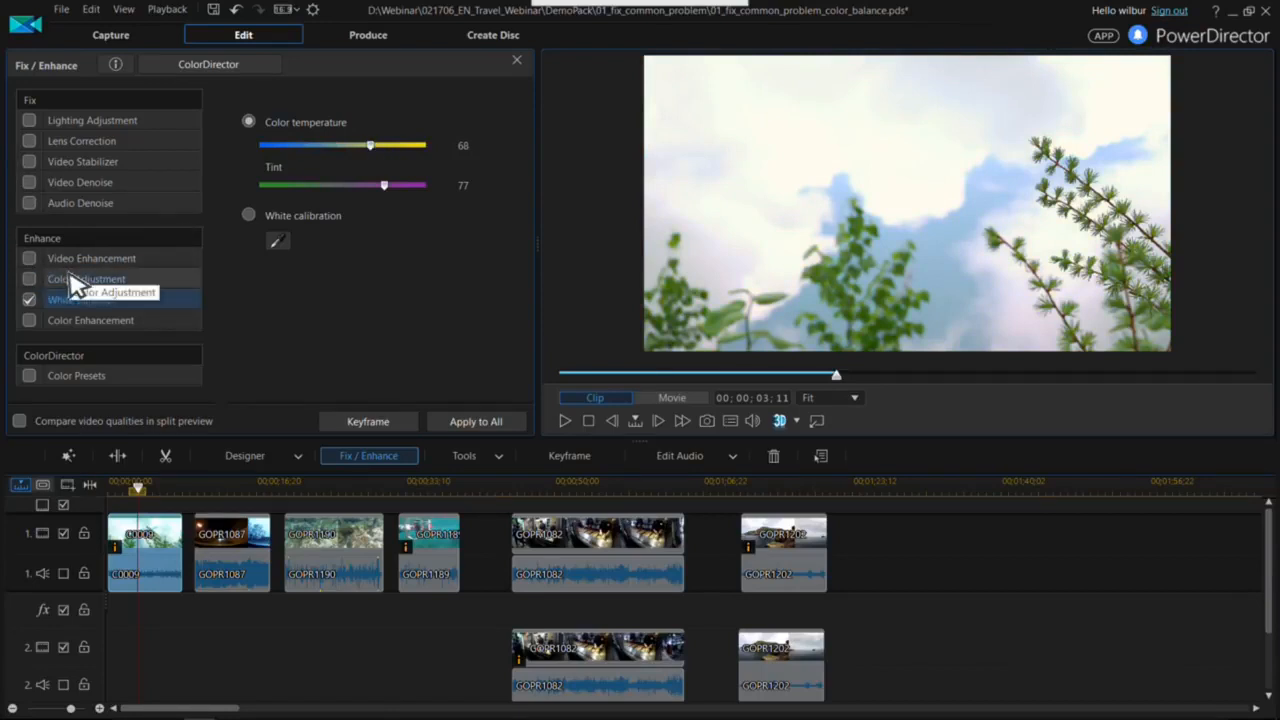
pyautogui.click(31, 279)
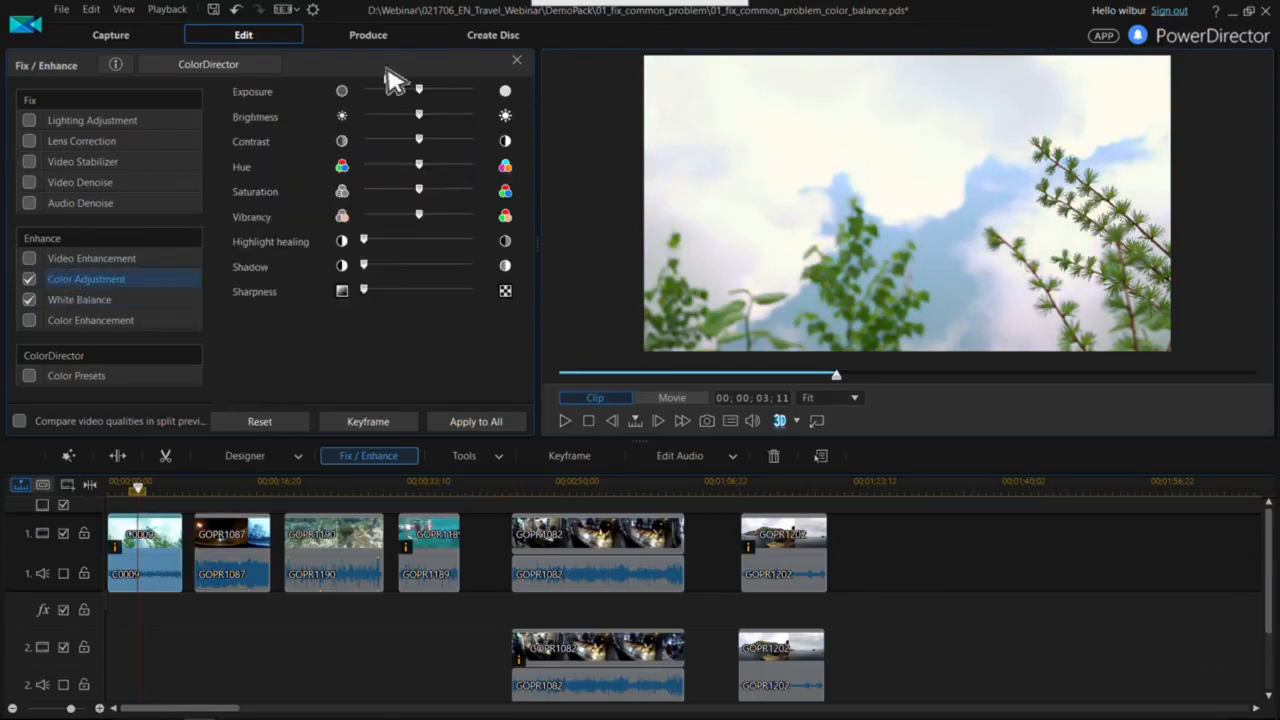
pyautogui.moveTo(443, 140); pyautogui.dragTo(432, 140)
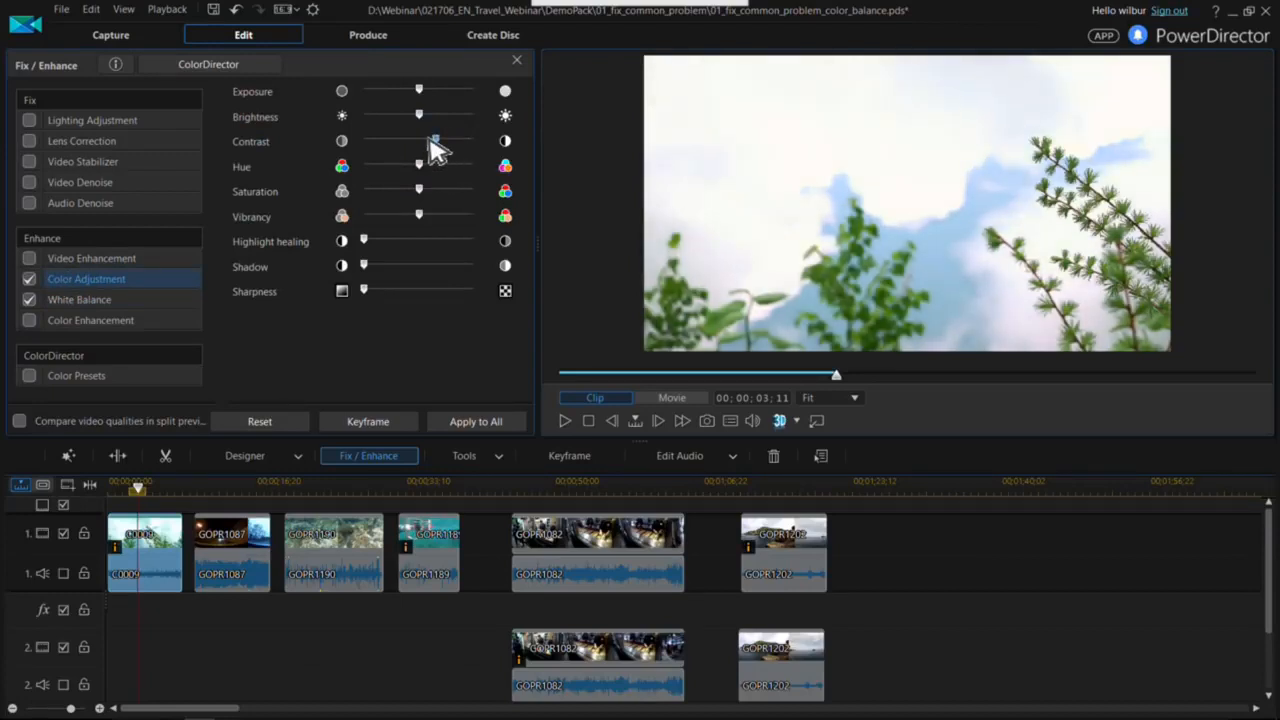
pyautogui.moveTo(418, 216); pyautogui.dragTo(435, 216)
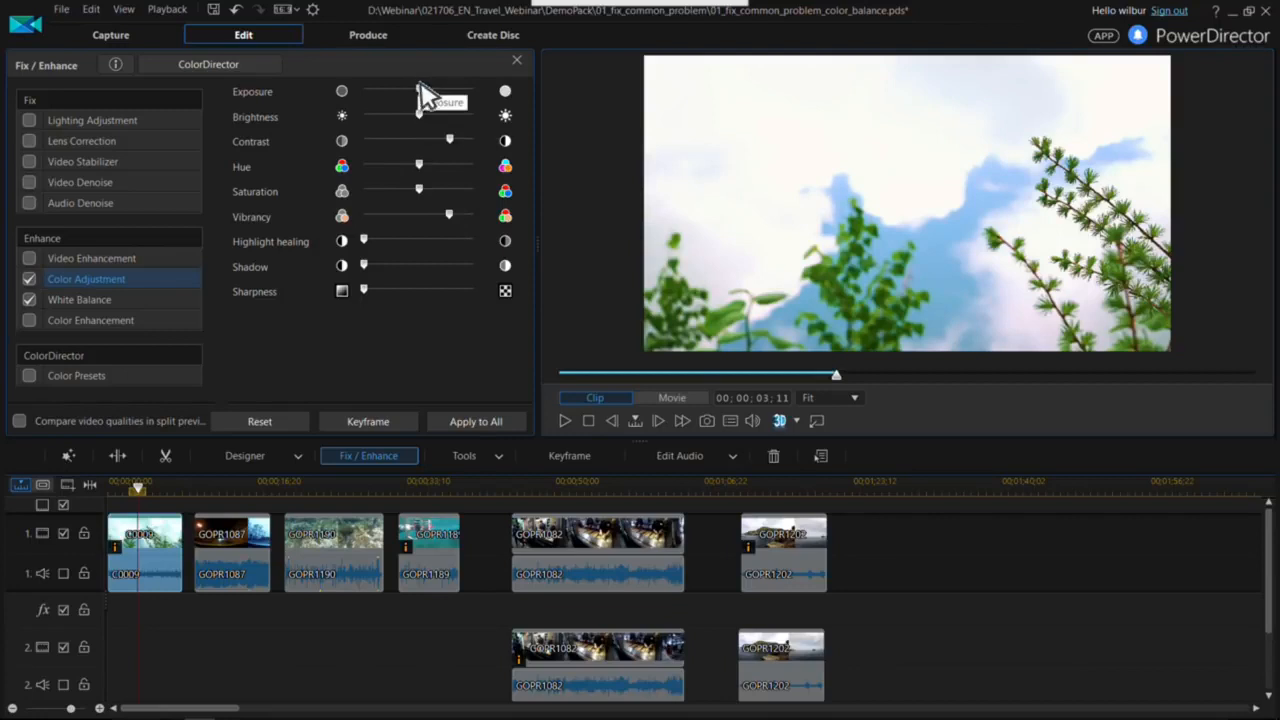
pyautogui.click(19, 421)
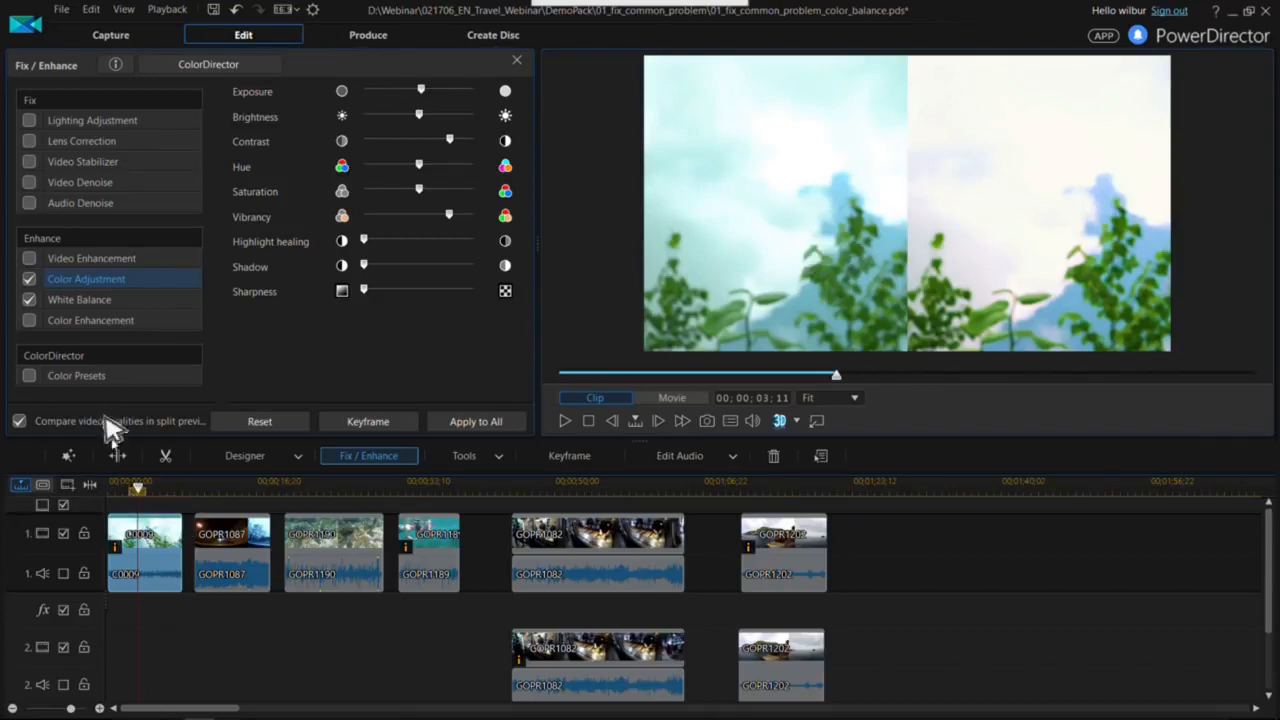
# - Preview the GOPR1087 tunnel and road clip in the movie, playing it from 00;00;12;16
pyautogui.click(219, 489)
pyautogui.click(245, 489)
pyautogui.click(240, 490)
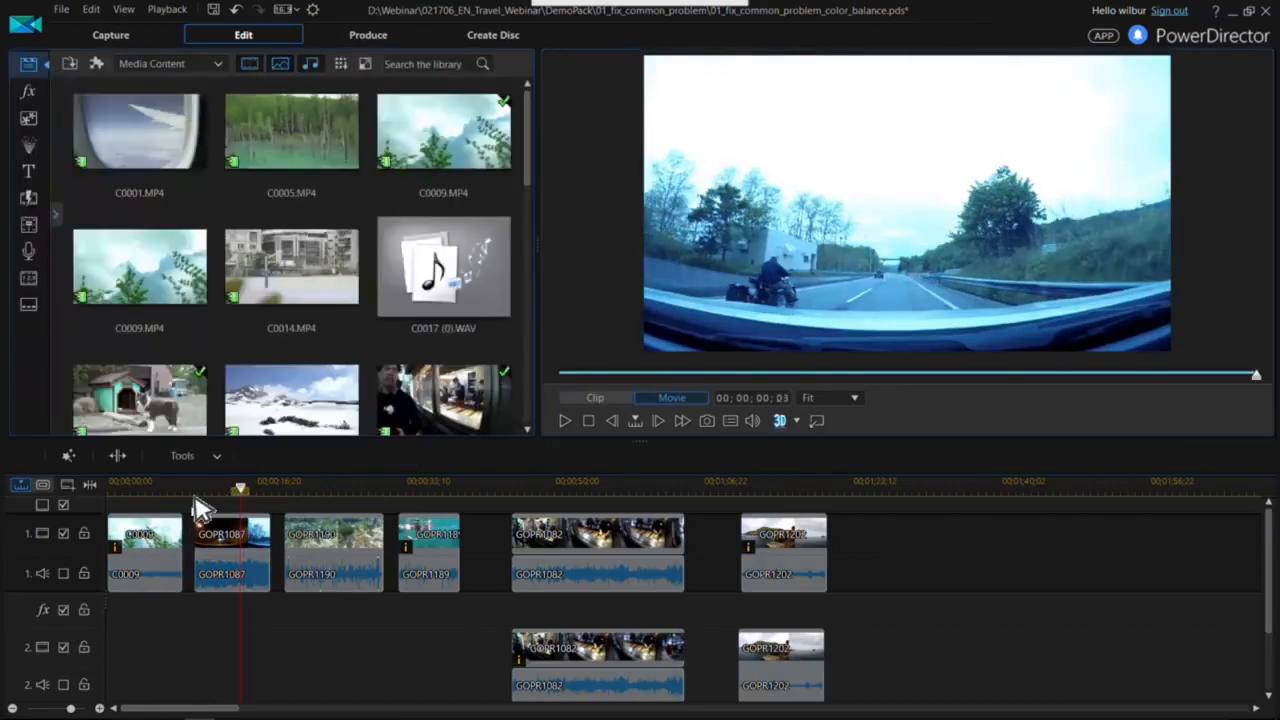
pyautogui.click(220, 489)
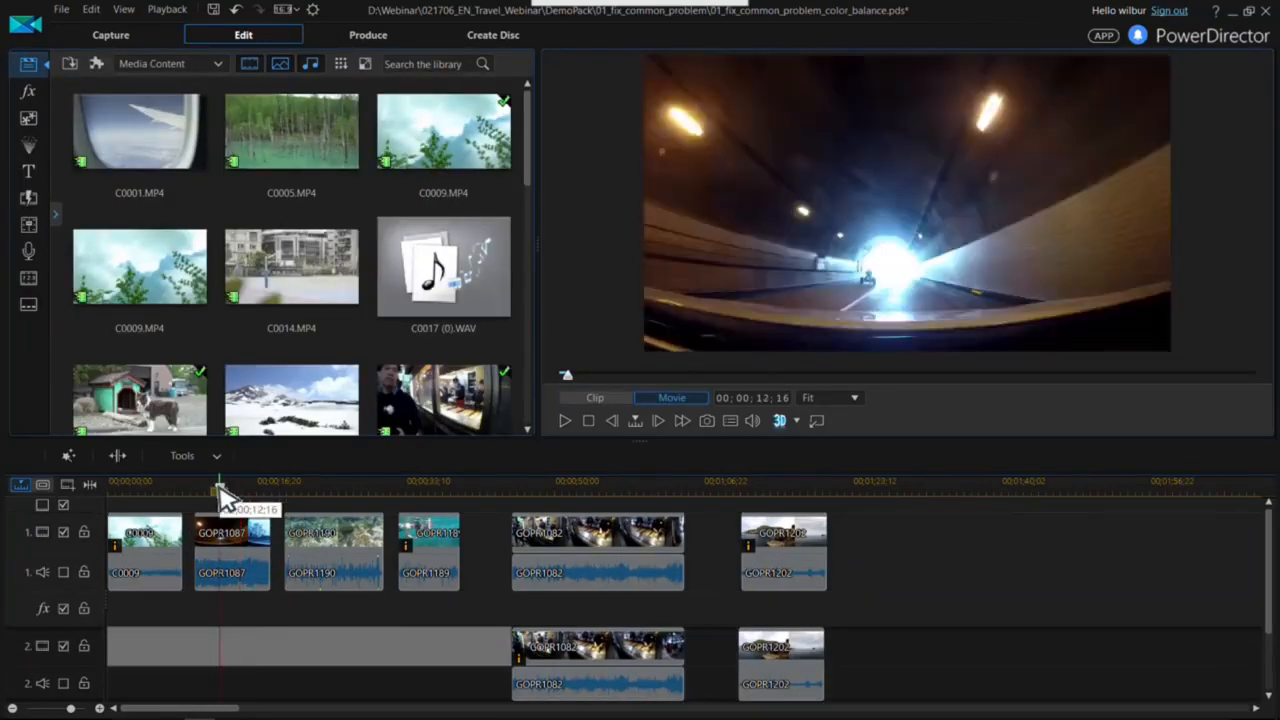
pyautogui.press('space')
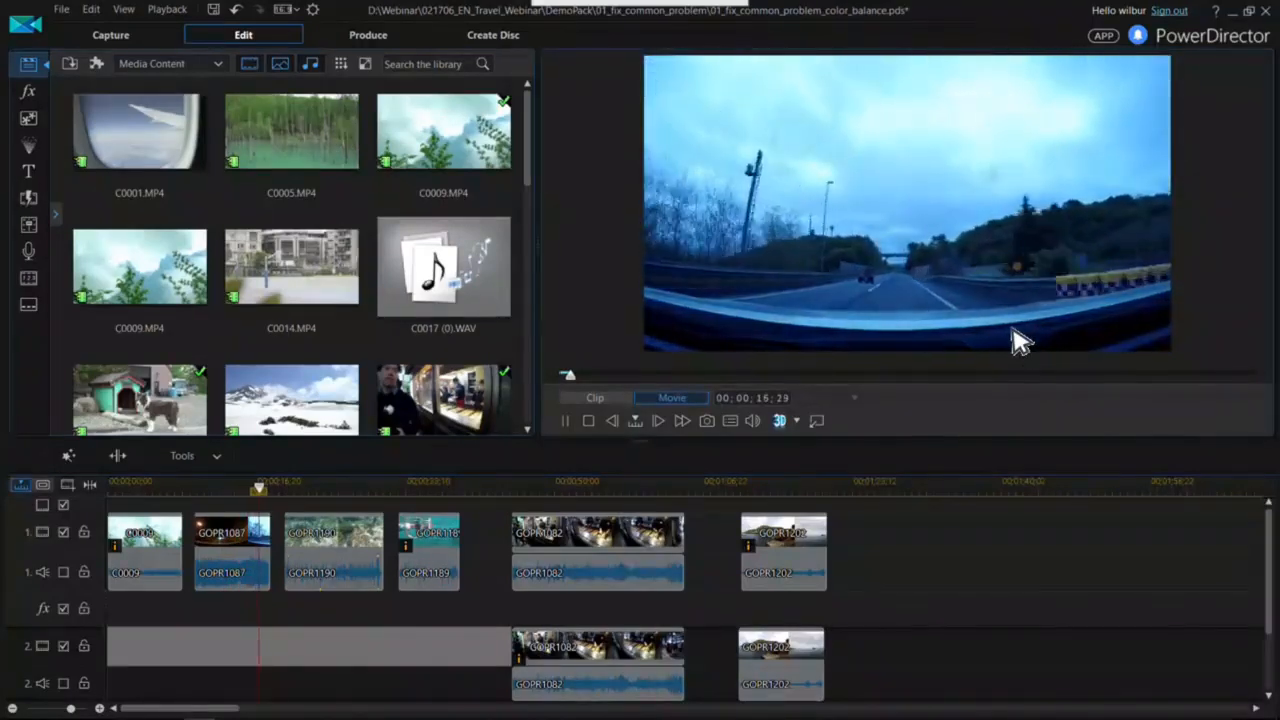
# - Apply White Balance to the GOPR1087 clip with color temperature 85 and tint 86, comparing it briefly in split preview
pyautogui.click(248, 487)
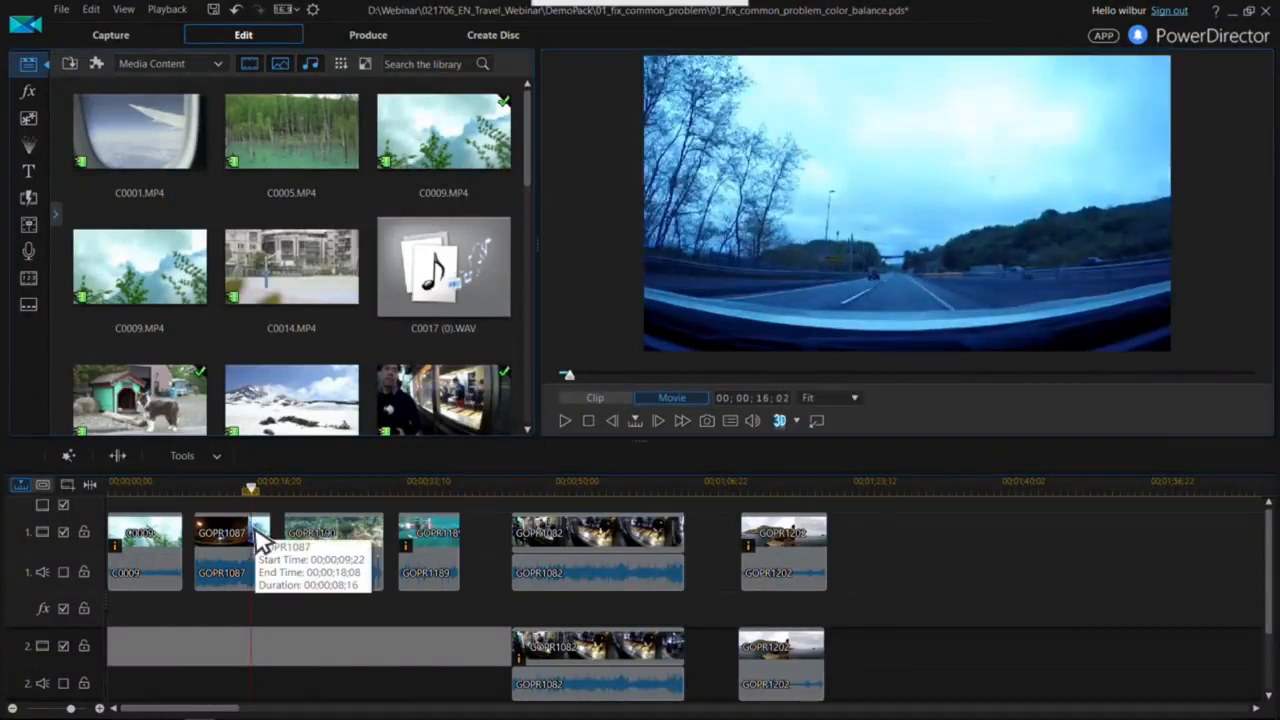
pyautogui.click(258, 538)
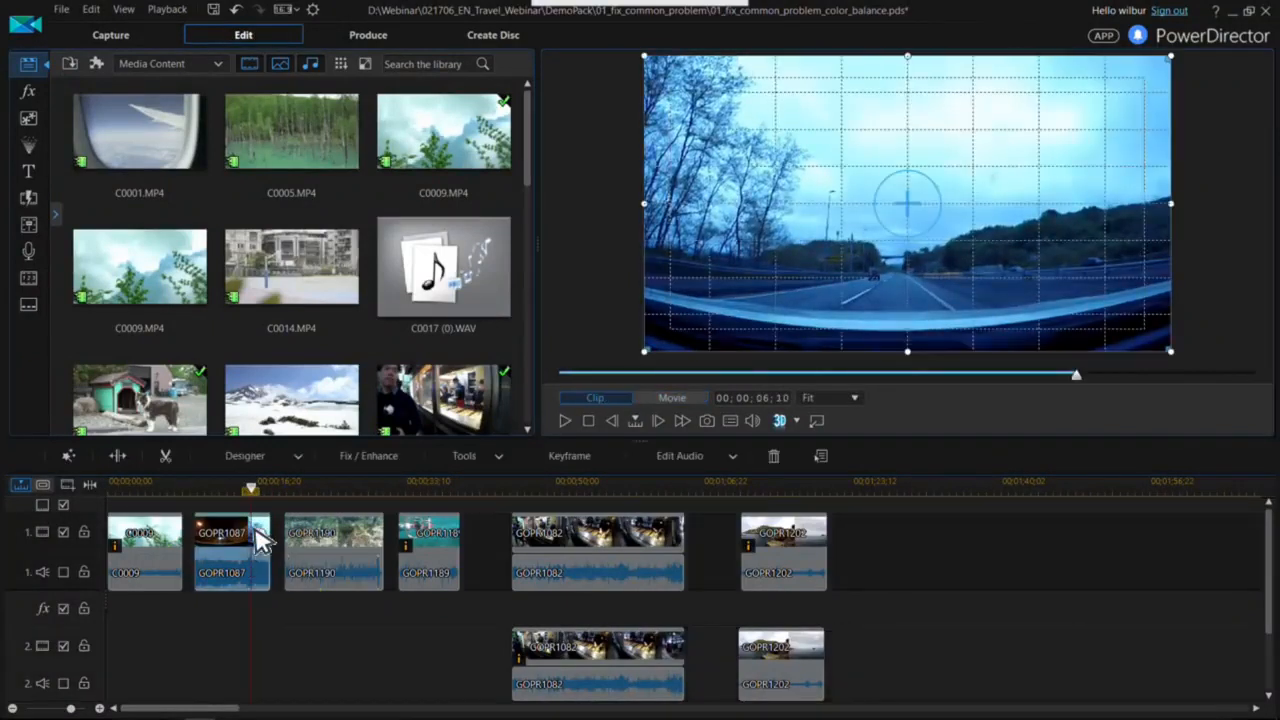
pyautogui.click(381, 468)
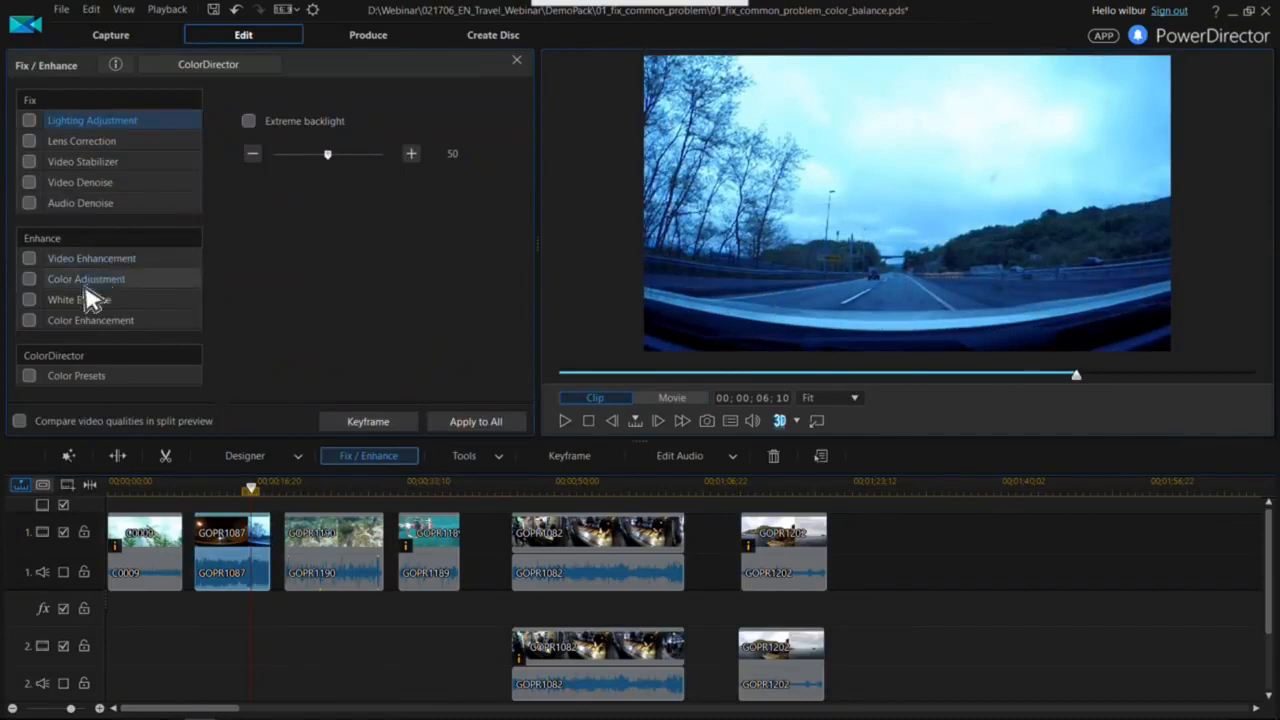
pyautogui.click(29, 299)
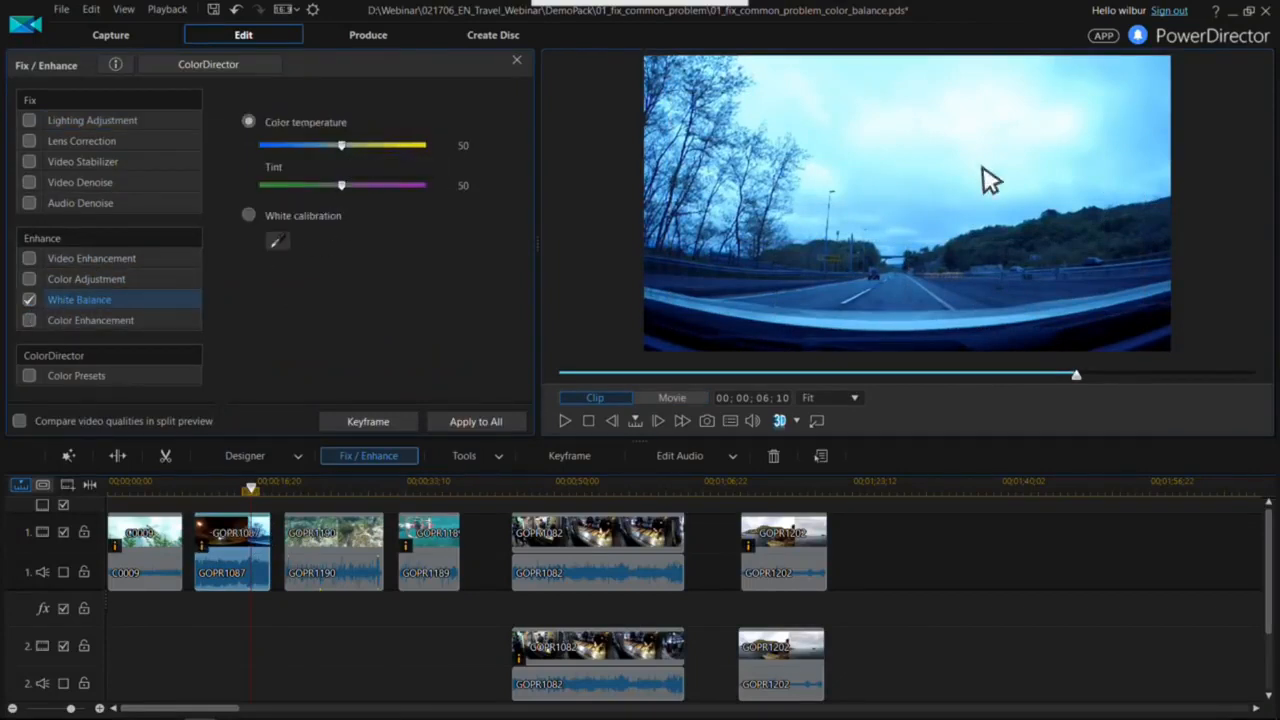
pyautogui.moveTo(341, 145); pyautogui.dragTo(388, 146)
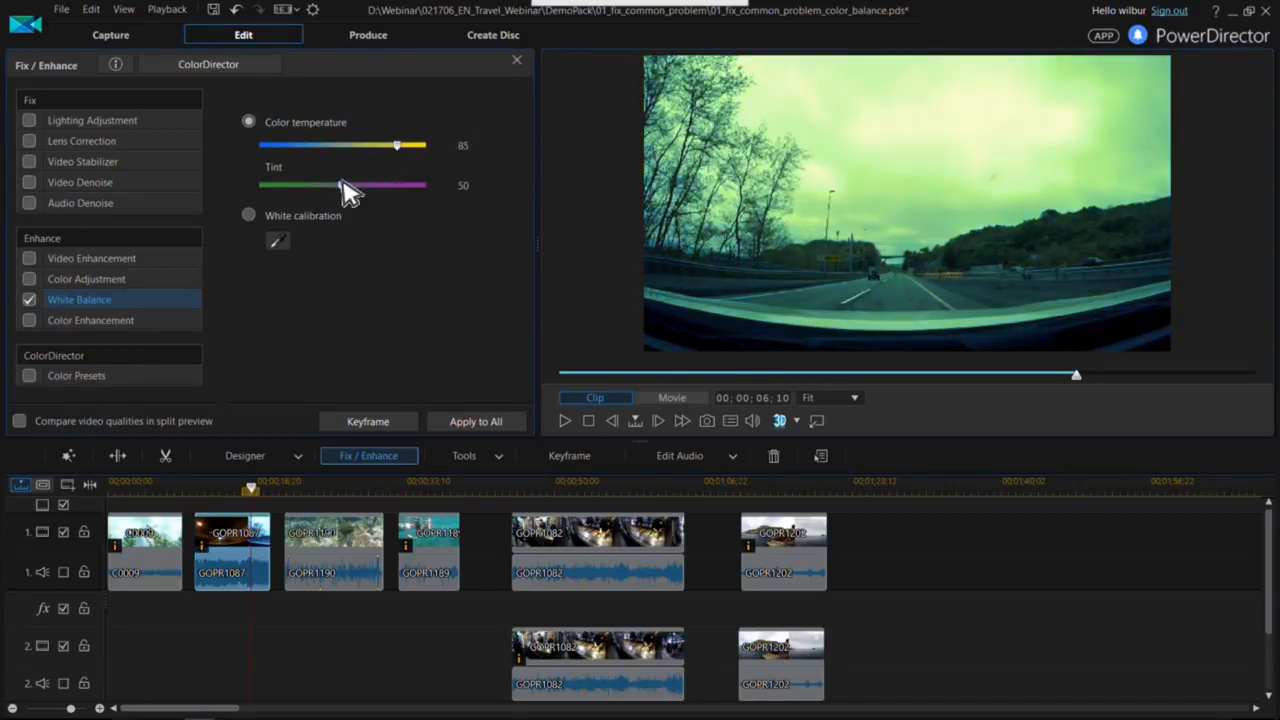
pyautogui.moveTo(356, 186); pyautogui.dragTo(398, 186)
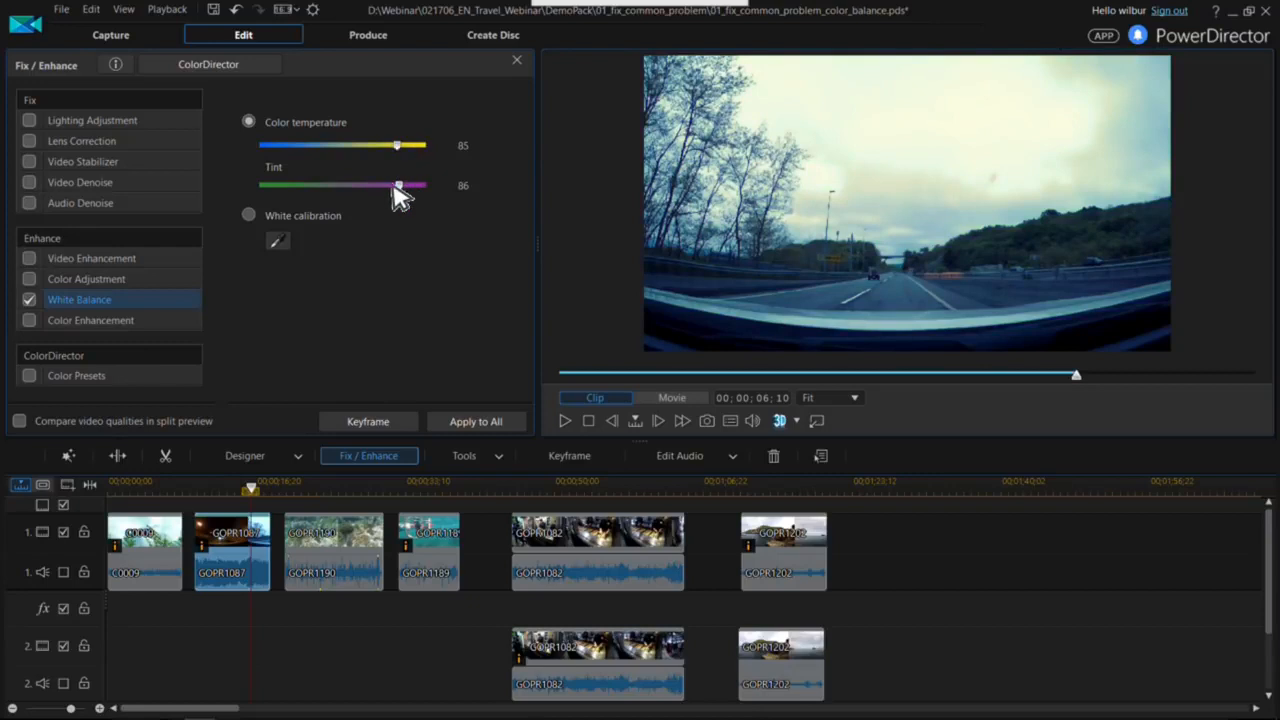
pyautogui.moveTo(404, 183); pyautogui.dragTo(397, 184)
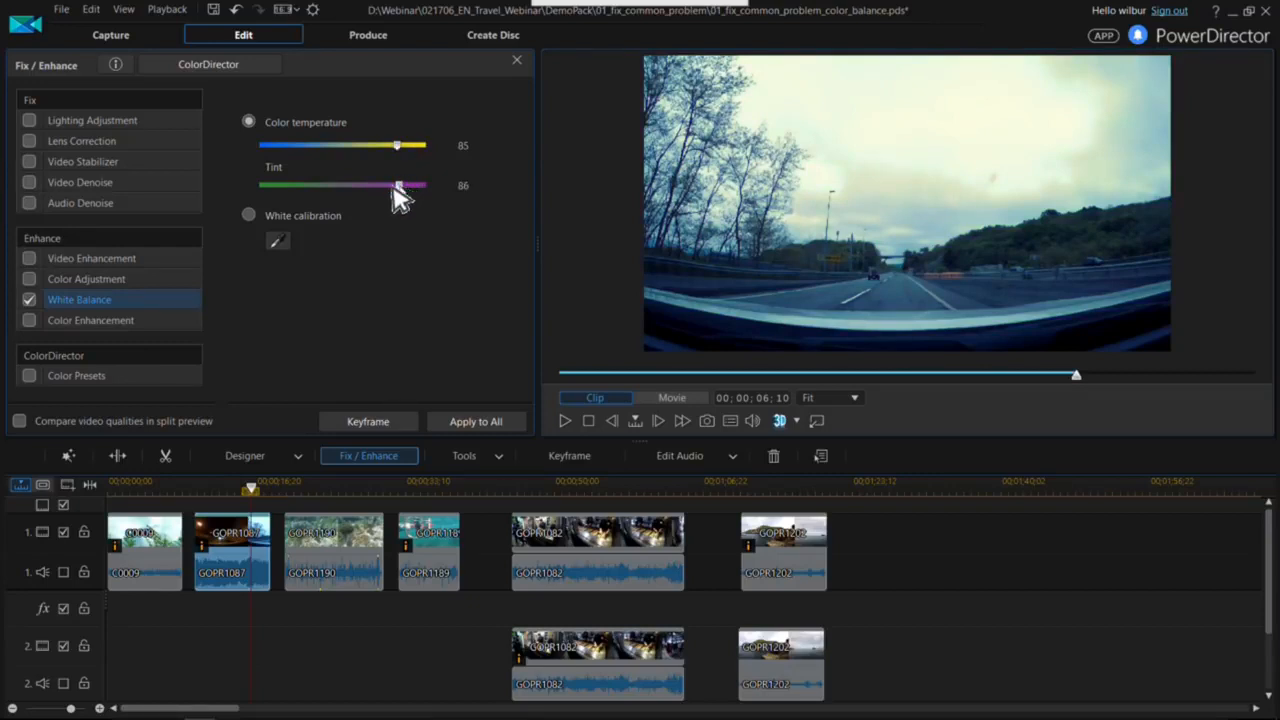
pyautogui.click(19, 421)
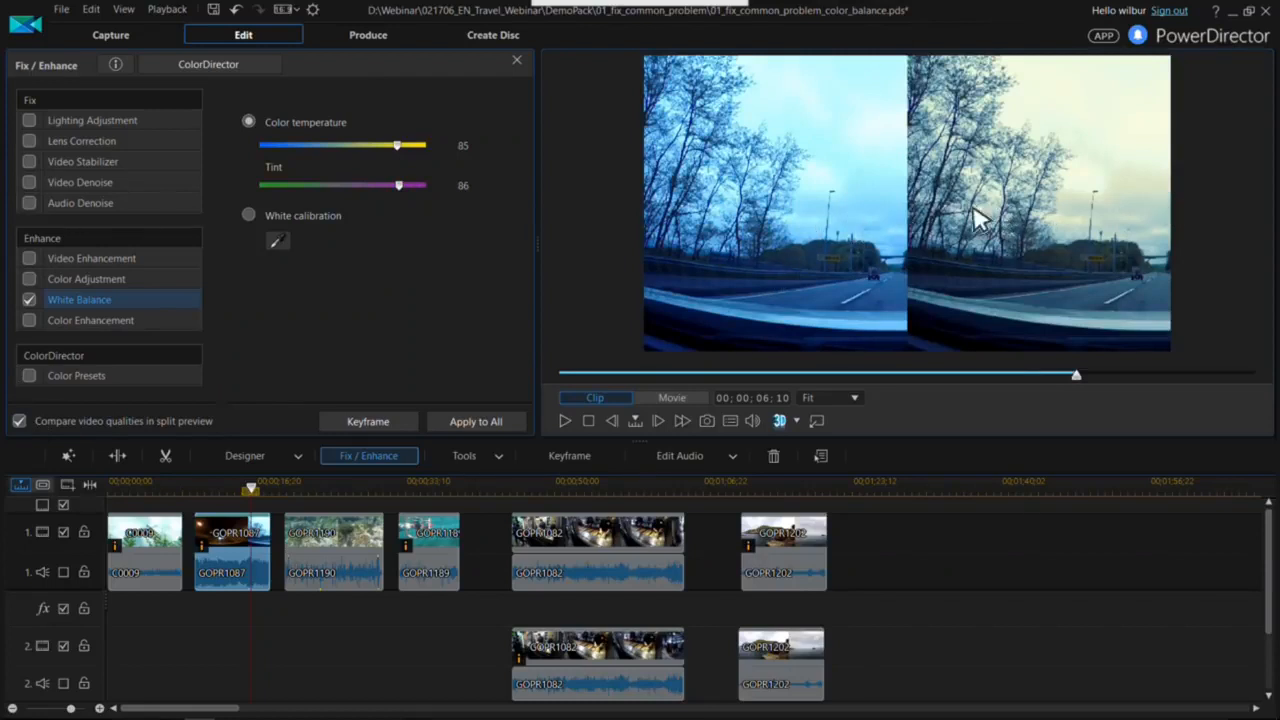
pyautogui.click(19, 421)
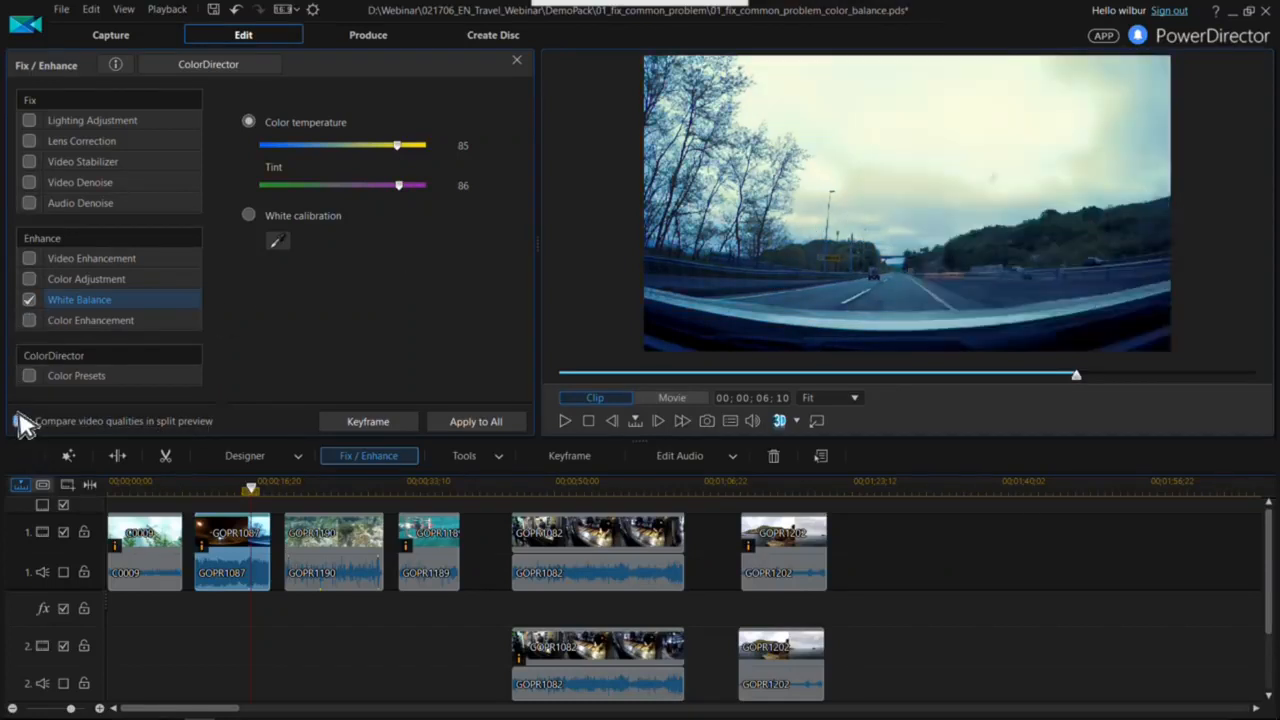
# - Scrub through the beginning of the underwater GOPR1190 clip, stopping at 00;00;02;15 within the clip
pyautogui.click(298, 490)
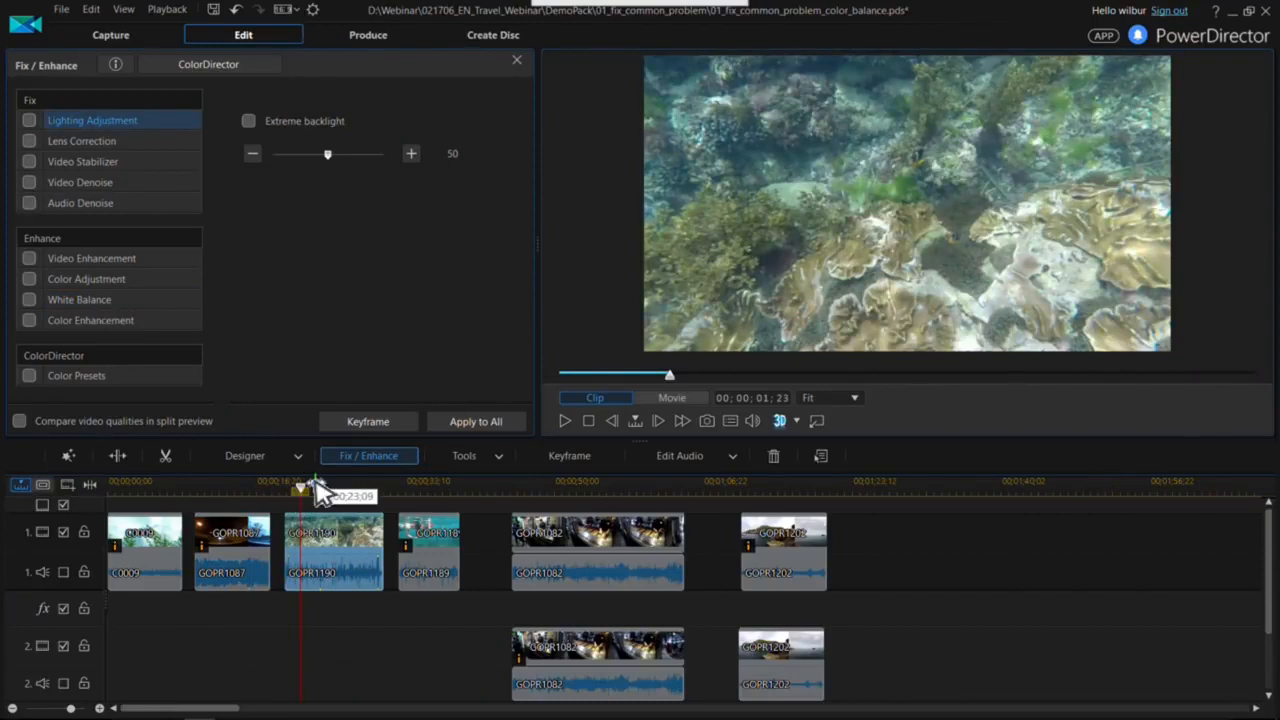
pyautogui.click(320, 484)
pyautogui.click(295, 486)
pyautogui.click(307, 486)
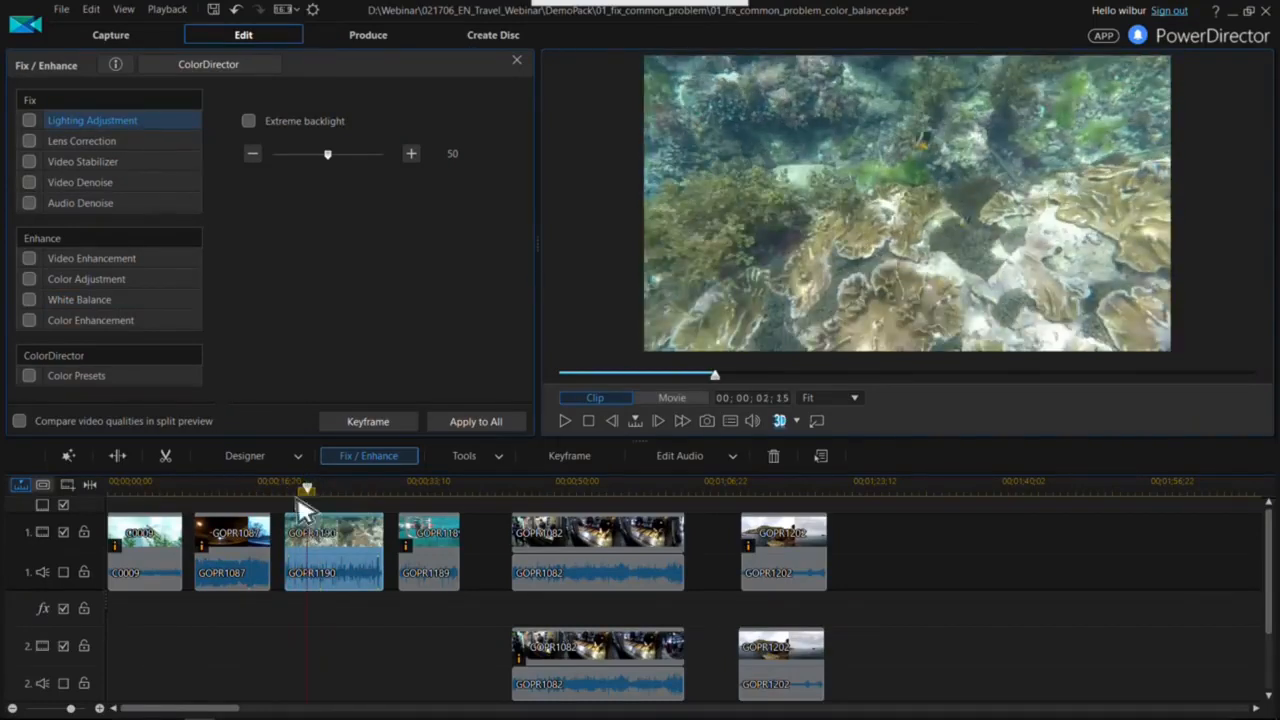
# - Apply White Balance to the GOPR1190 clip with color temperature 78 and tint about 80
pyautogui.click(45, 302)
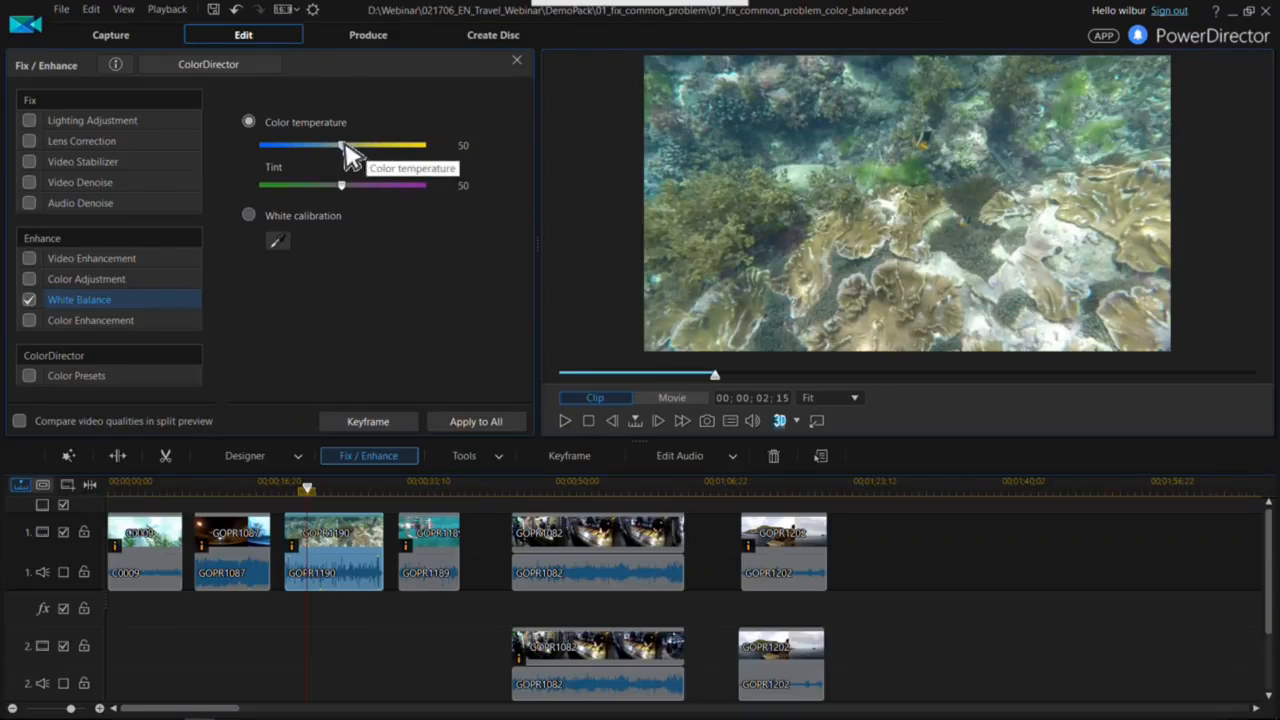
pyautogui.moveTo(345, 145); pyautogui.dragTo(390, 146)
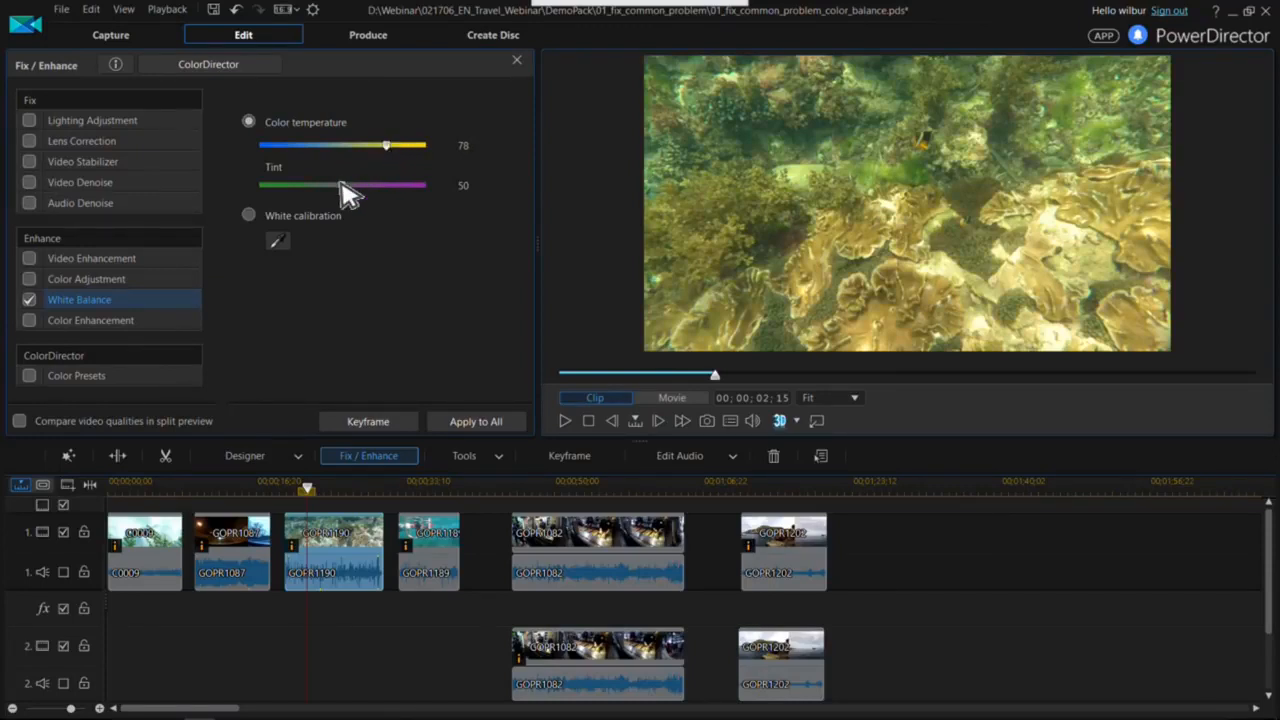
pyautogui.moveTo(343, 189); pyautogui.dragTo(385, 192)
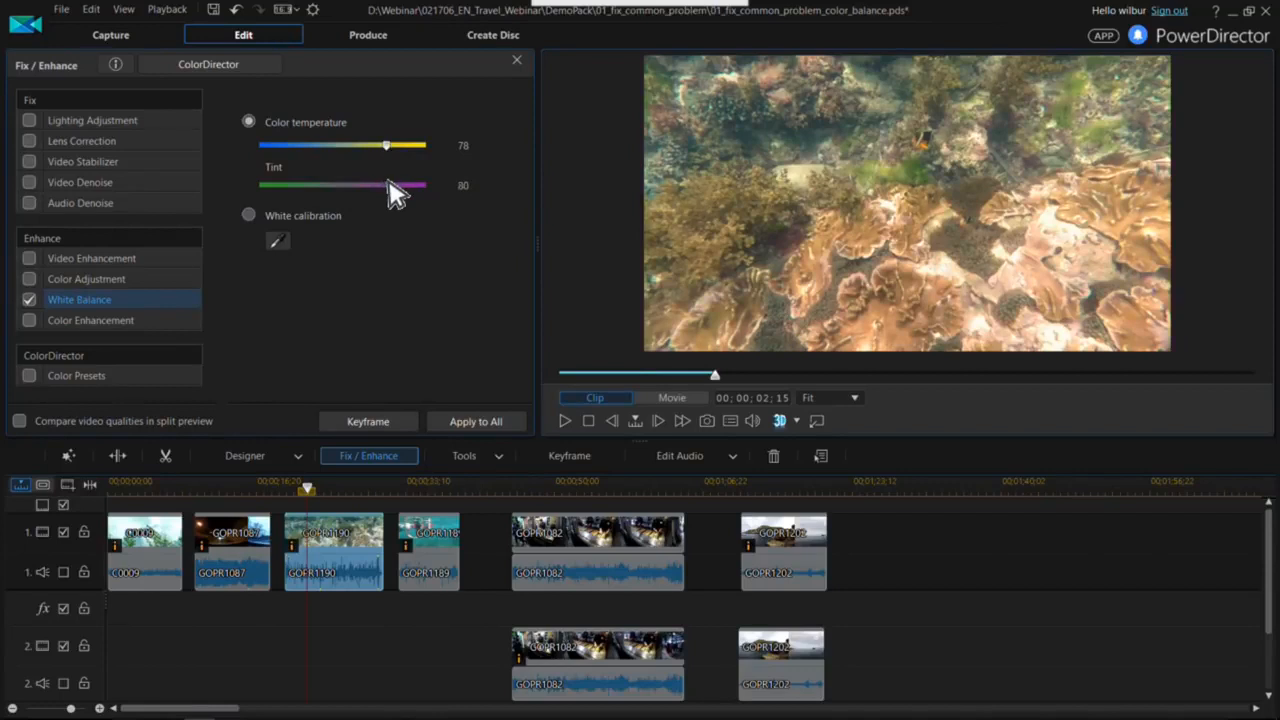
pyautogui.moveTo(392, 184); pyautogui.dragTo(393, 184)
# - Enable Color Adjustment on the GOPR1190 clip with slightly raised contrast and vibrancy
pyautogui.click(30, 280)
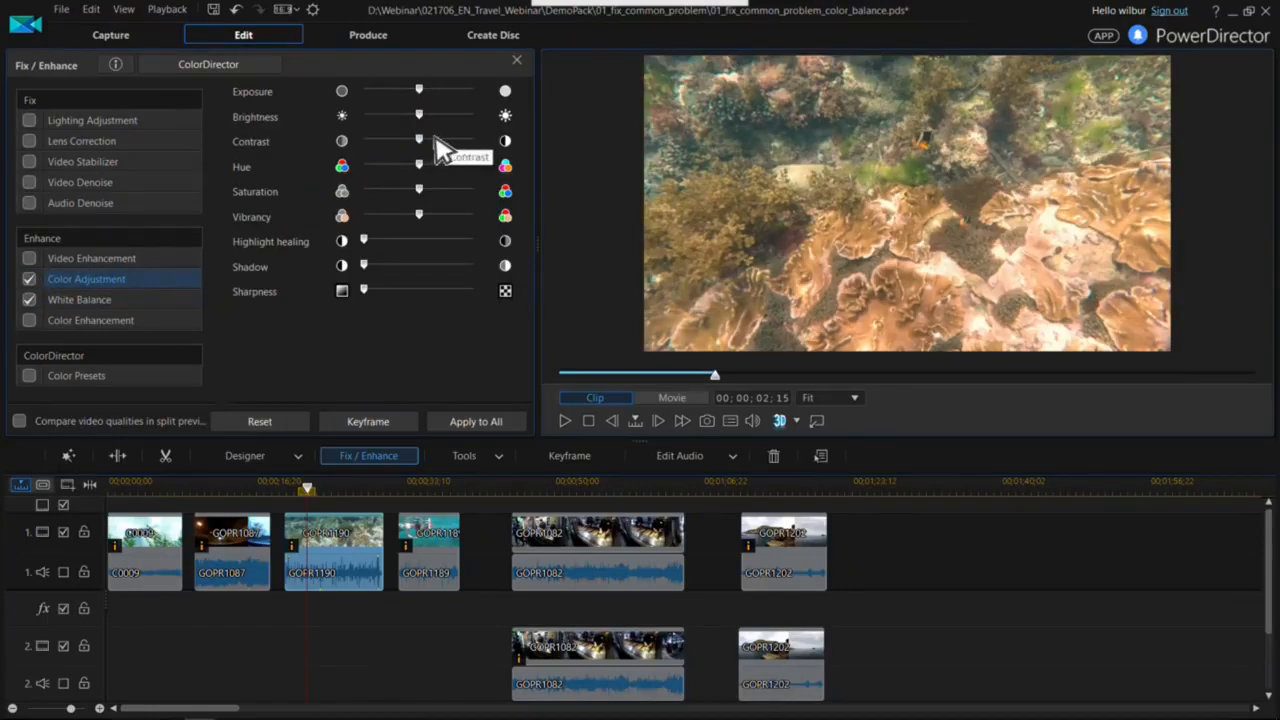
pyautogui.moveTo(423, 141); pyautogui.dragTo(440, 138)
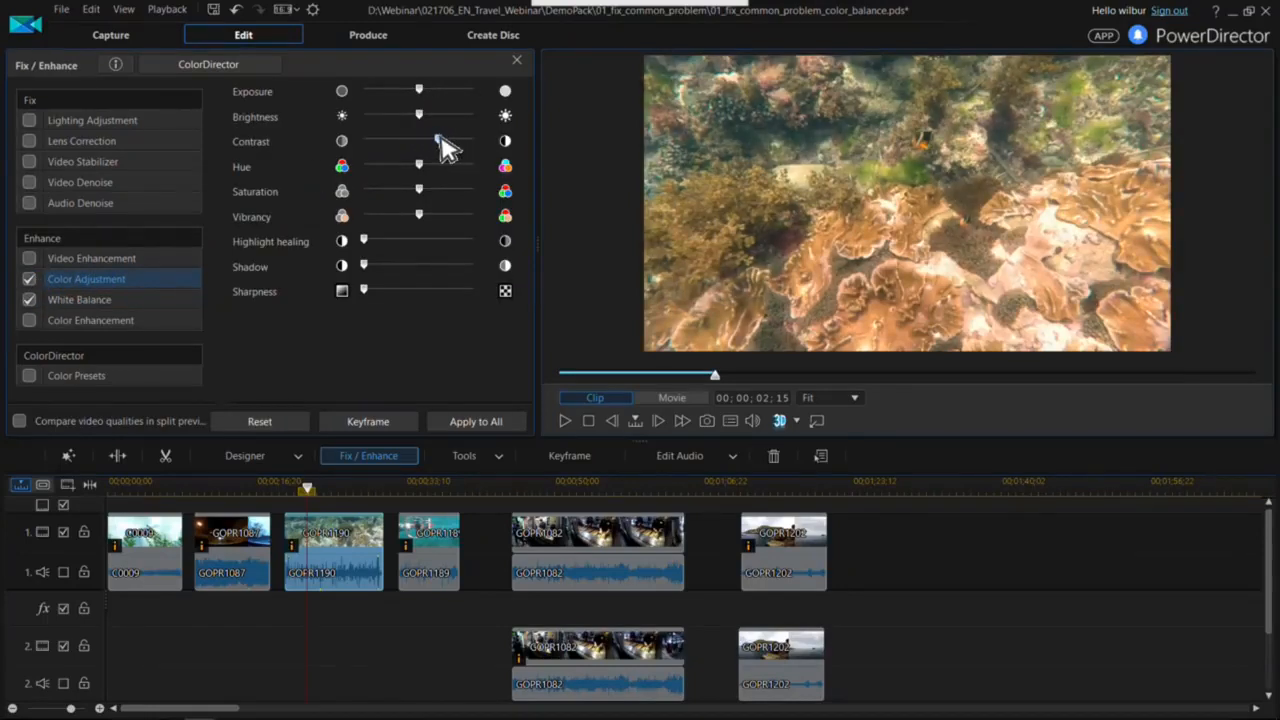
pyautogui.click(438, 213)
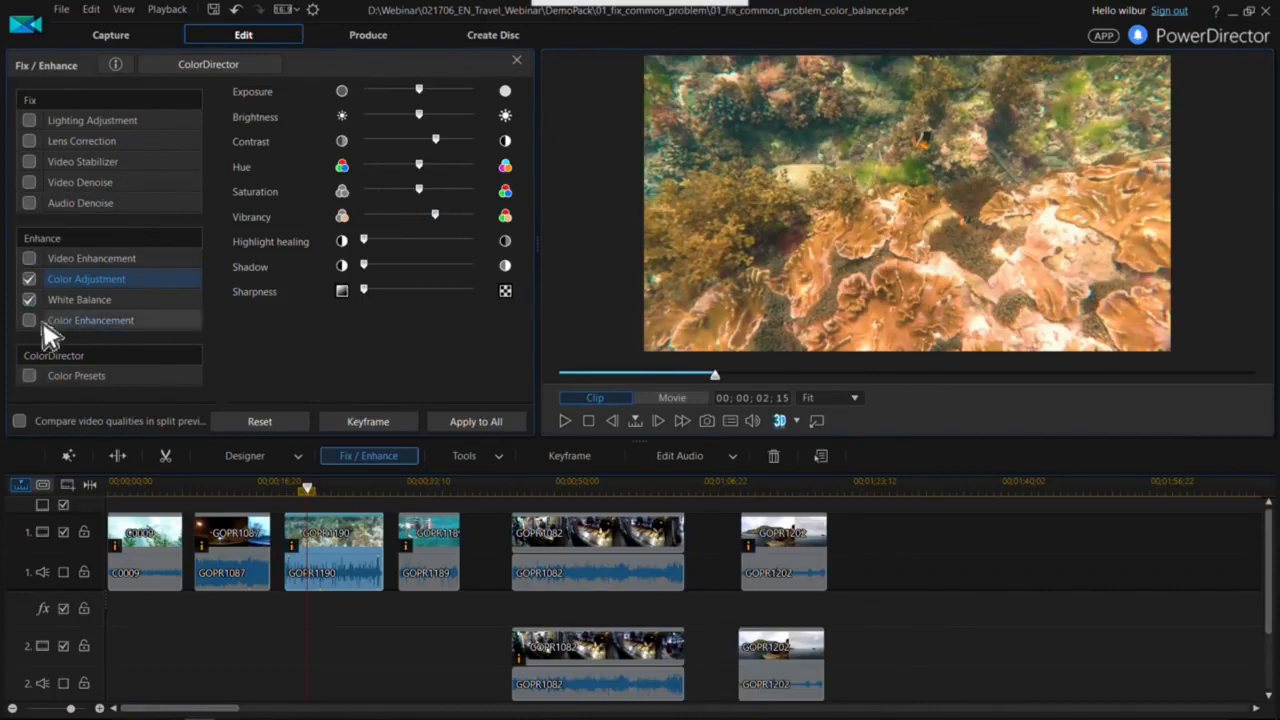
# - Compare the corrected GOPR1190 clip with the original in split preview, playing it and checking the frame at 00;00;05;17
pyautogui.click(20, 421)
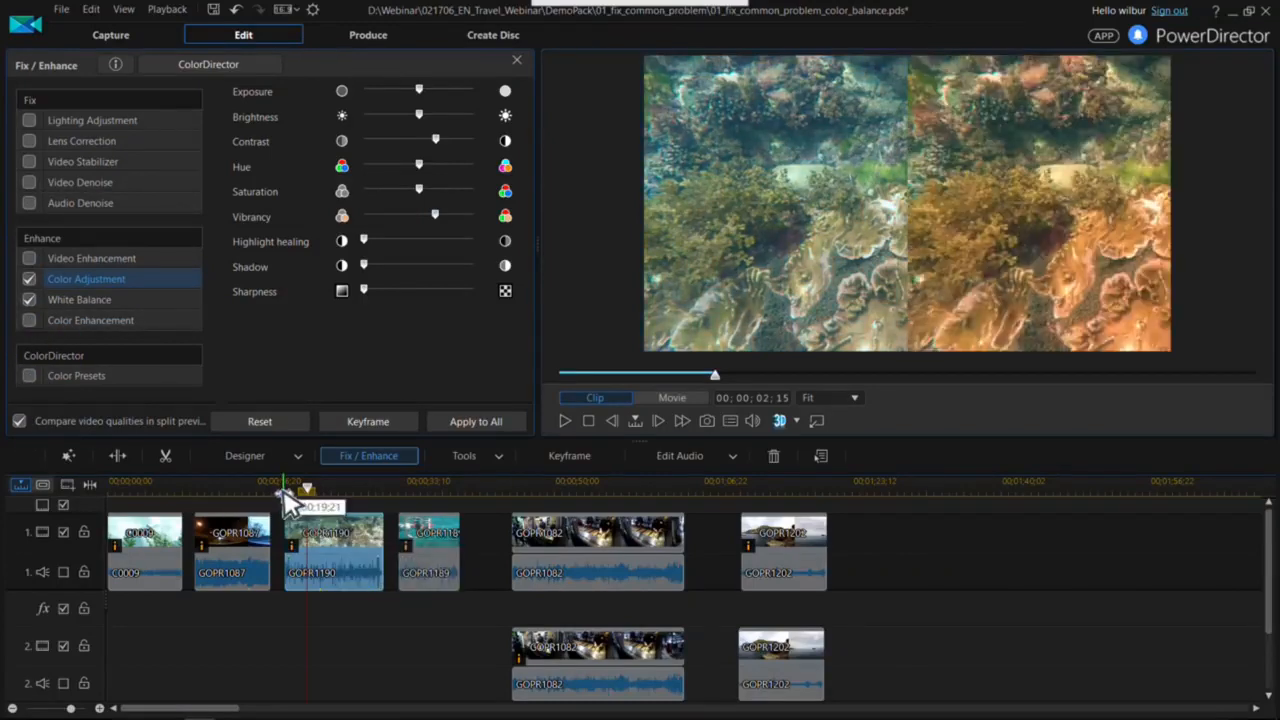
pyautogui.click(295, 488)
pyautogui.press('space')
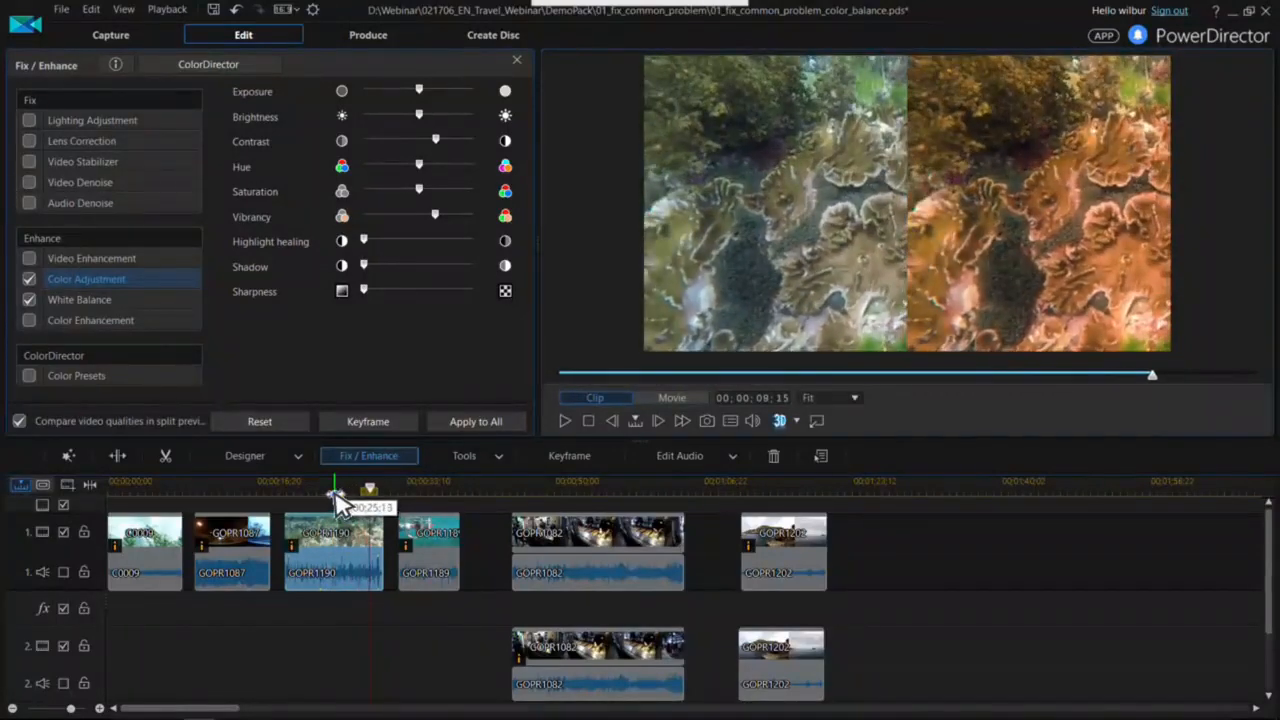
pyautogui.press('space')
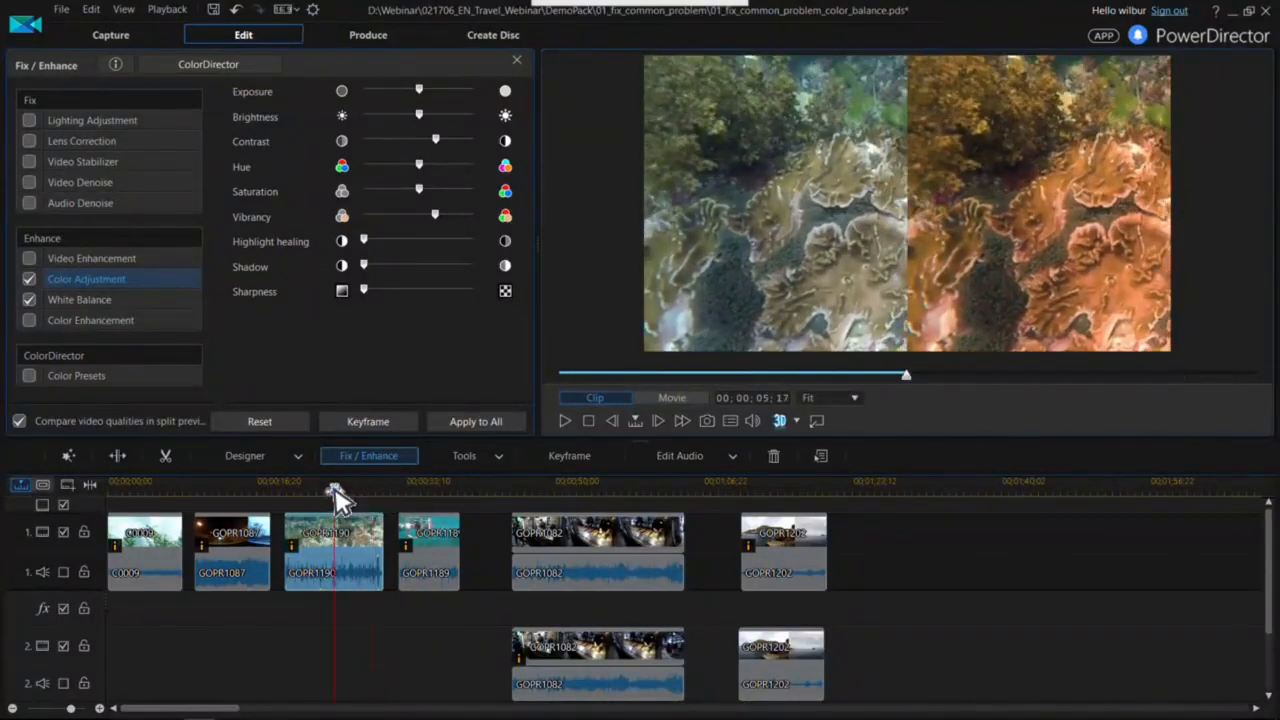
pyautogui.click(335, 489)
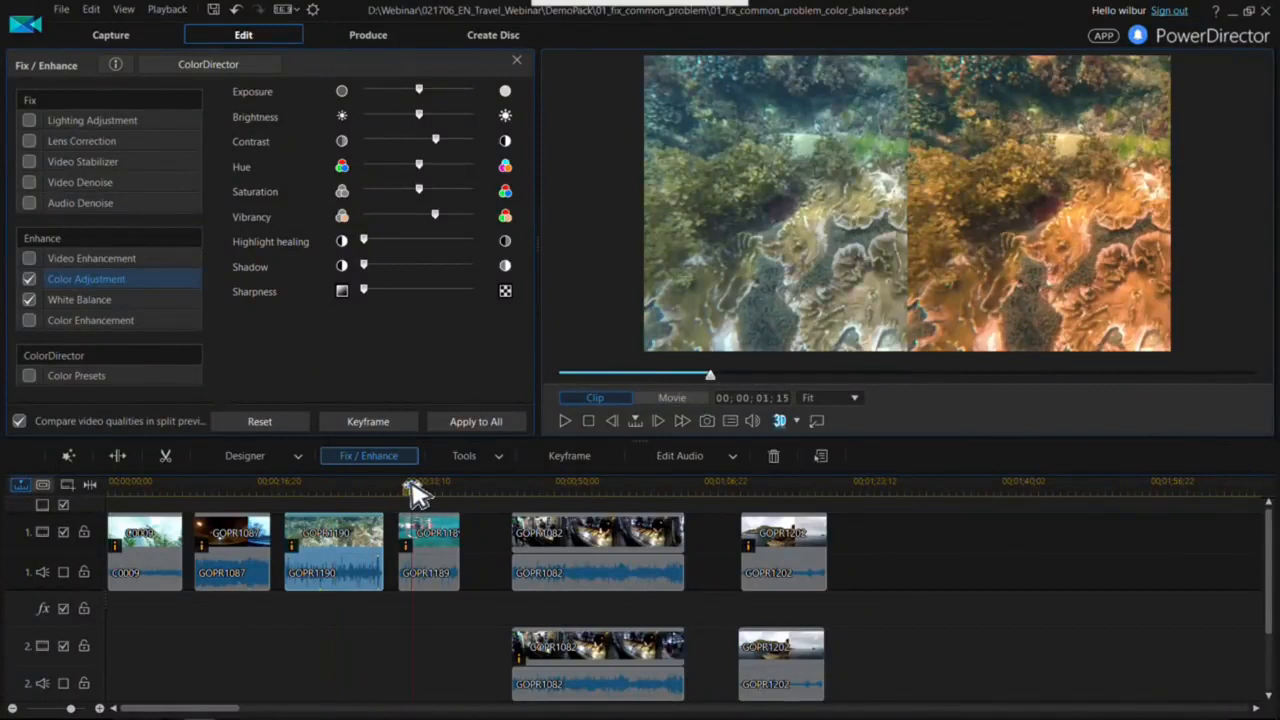
# - Apply White Balance to the GOPR1189 snorkeling clip with color temperature 82 and tint 82, and play it from its start
pyautogui.click(409, 484)
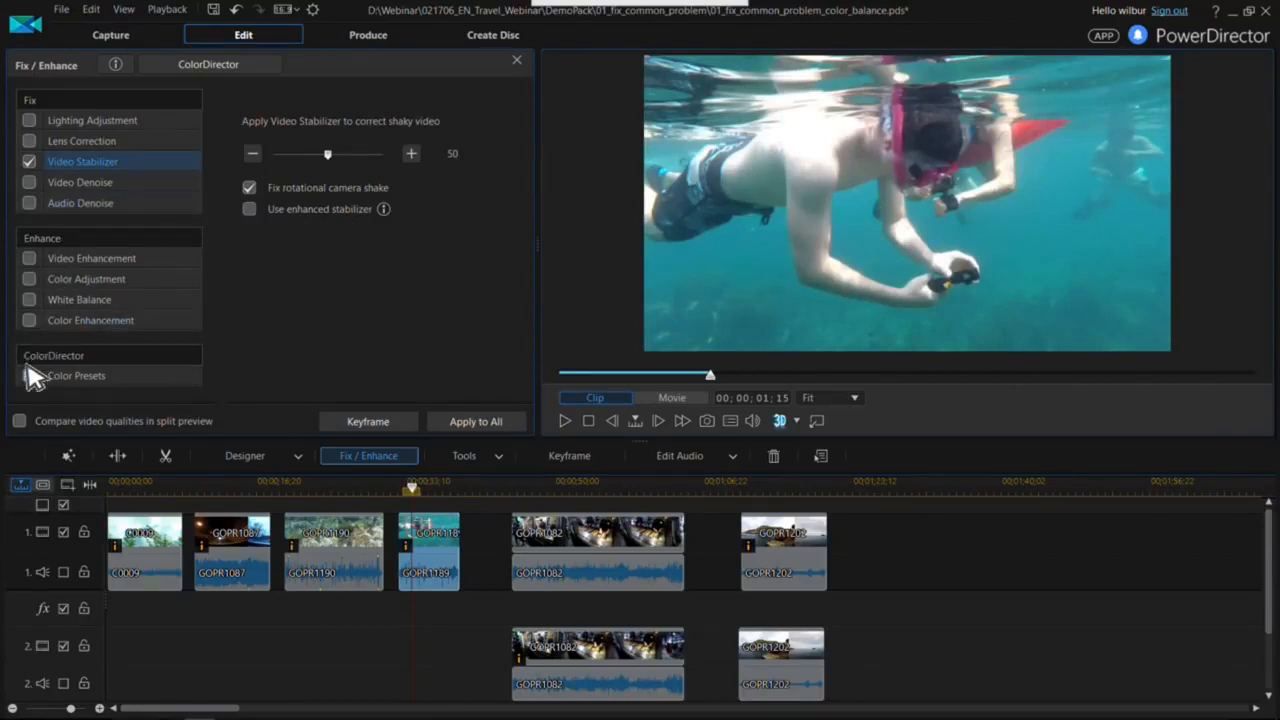
pyautogui.click(30, 300)
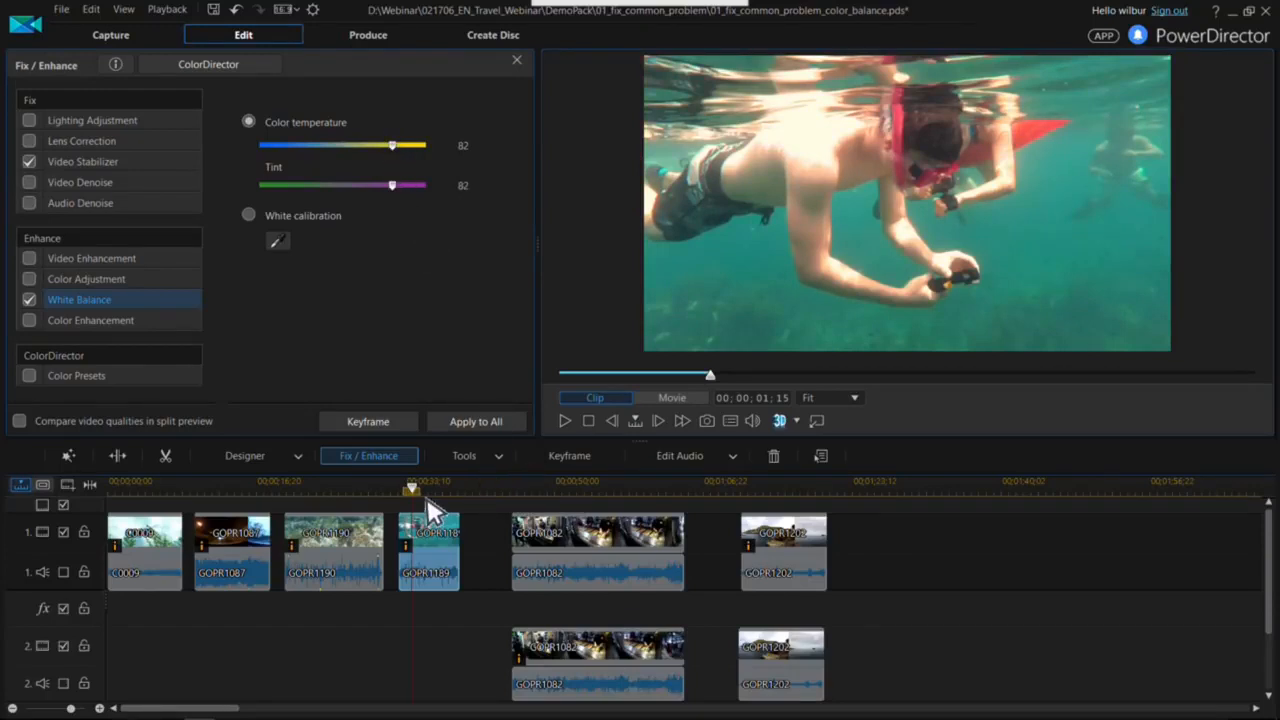
pyautogui.click(398, 493)
pyautogui.press('space')
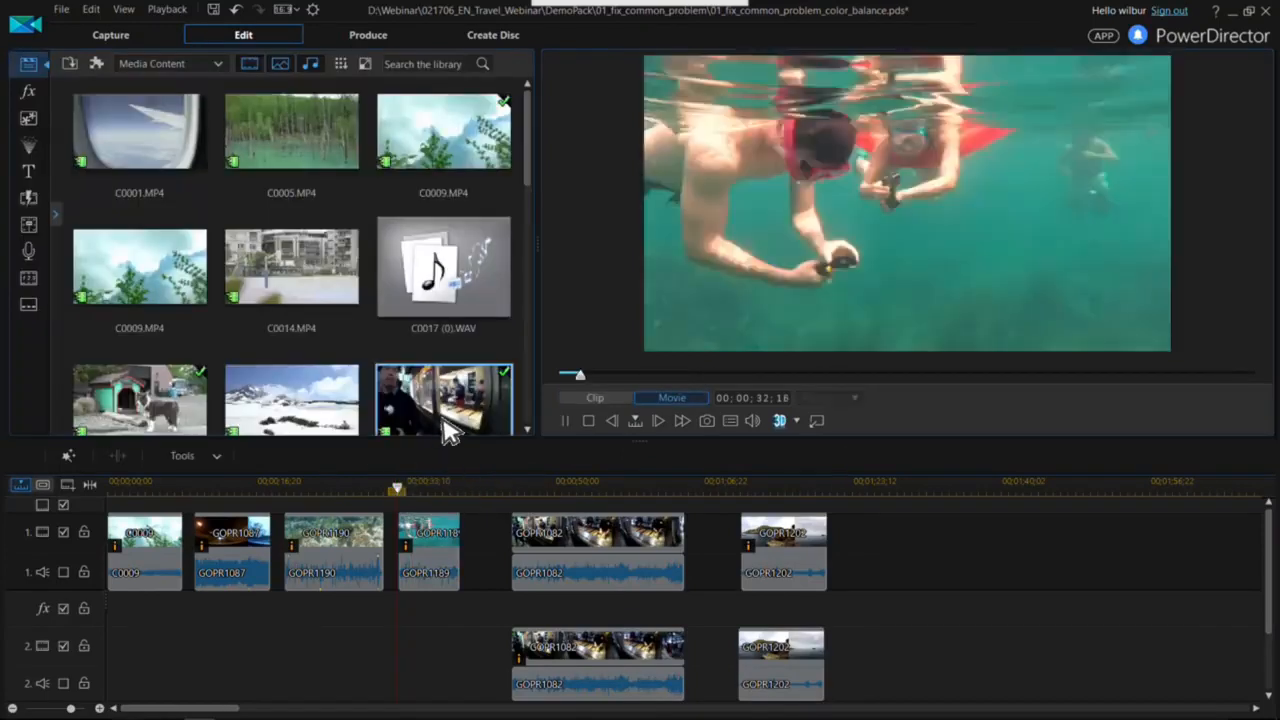
# - Compare the GOPR1189 clip in split preview up to 00;00;02;07 and enable Color Adjustment on it at default values
pyautogui.click(428, 538)
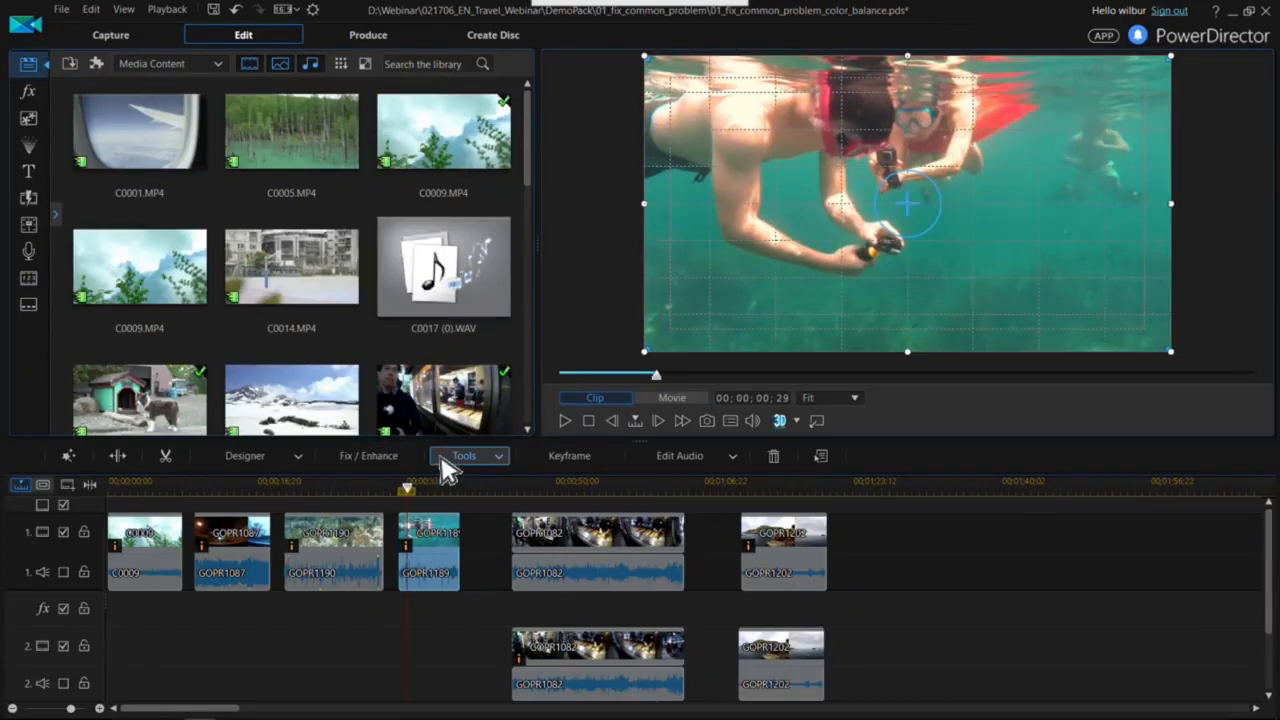
pyautogui.click(378, 456)
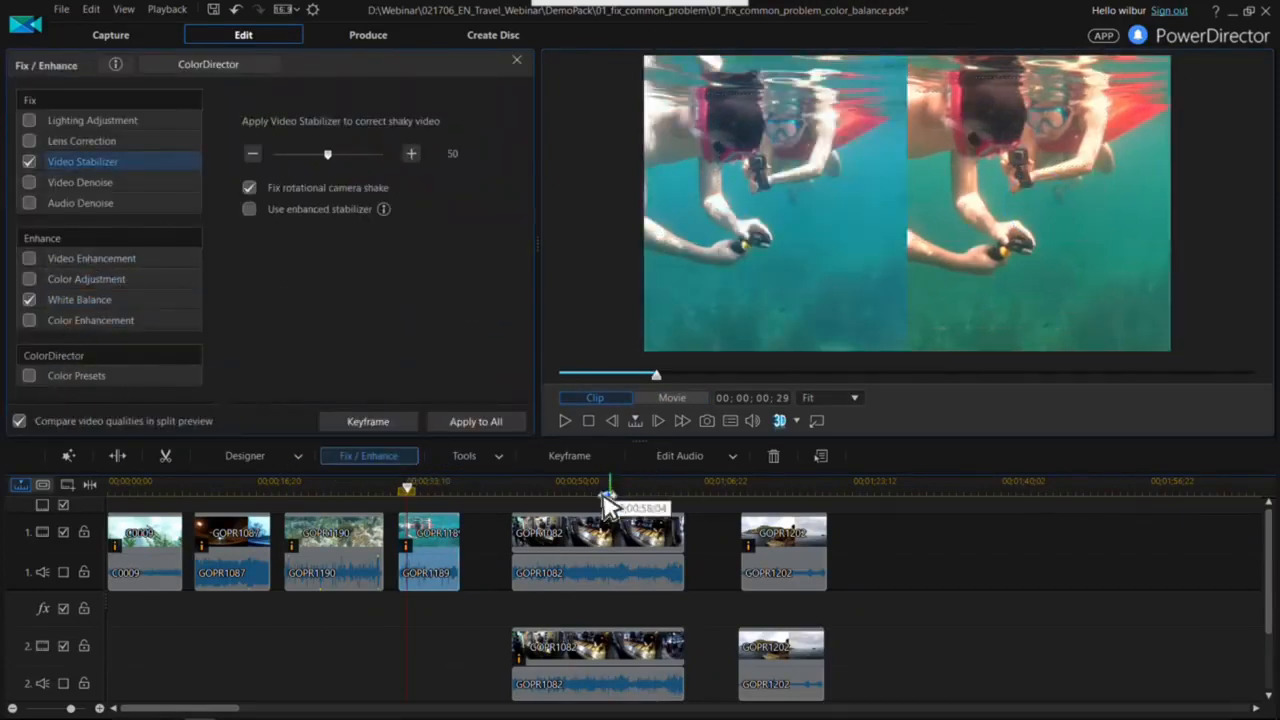
pyautogui.press('space')
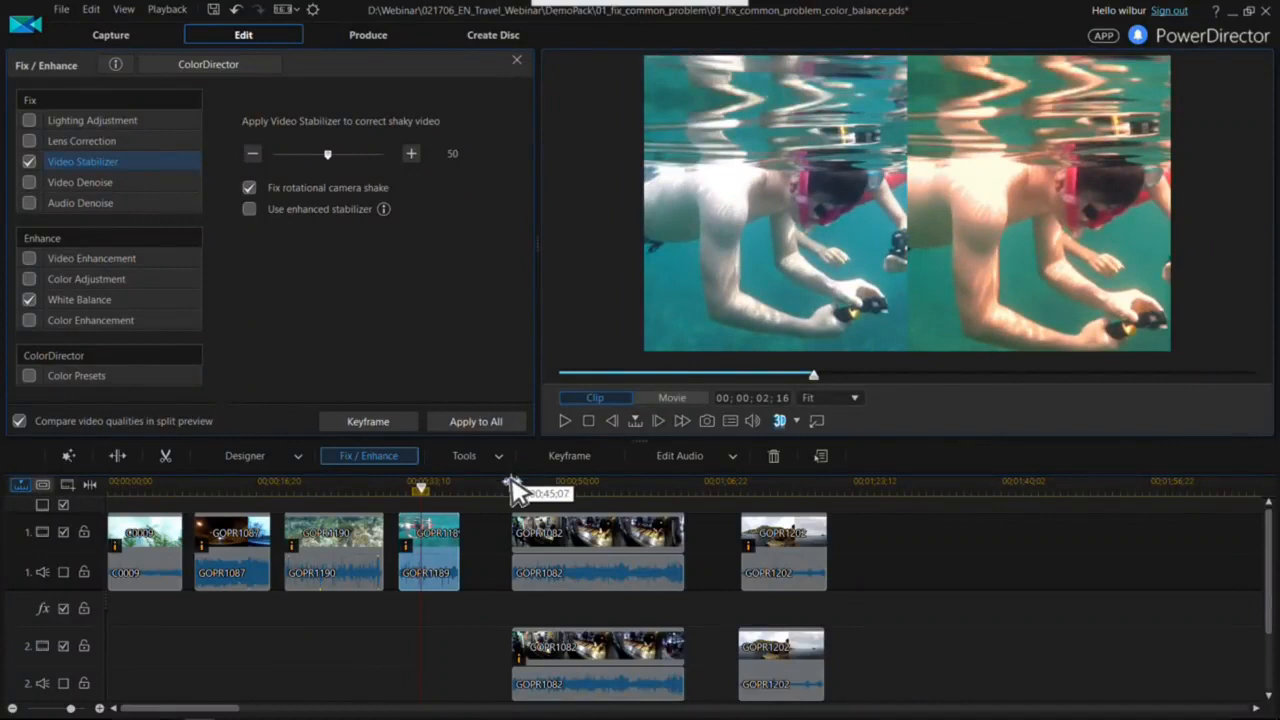
pyautogui.click(418, 487)
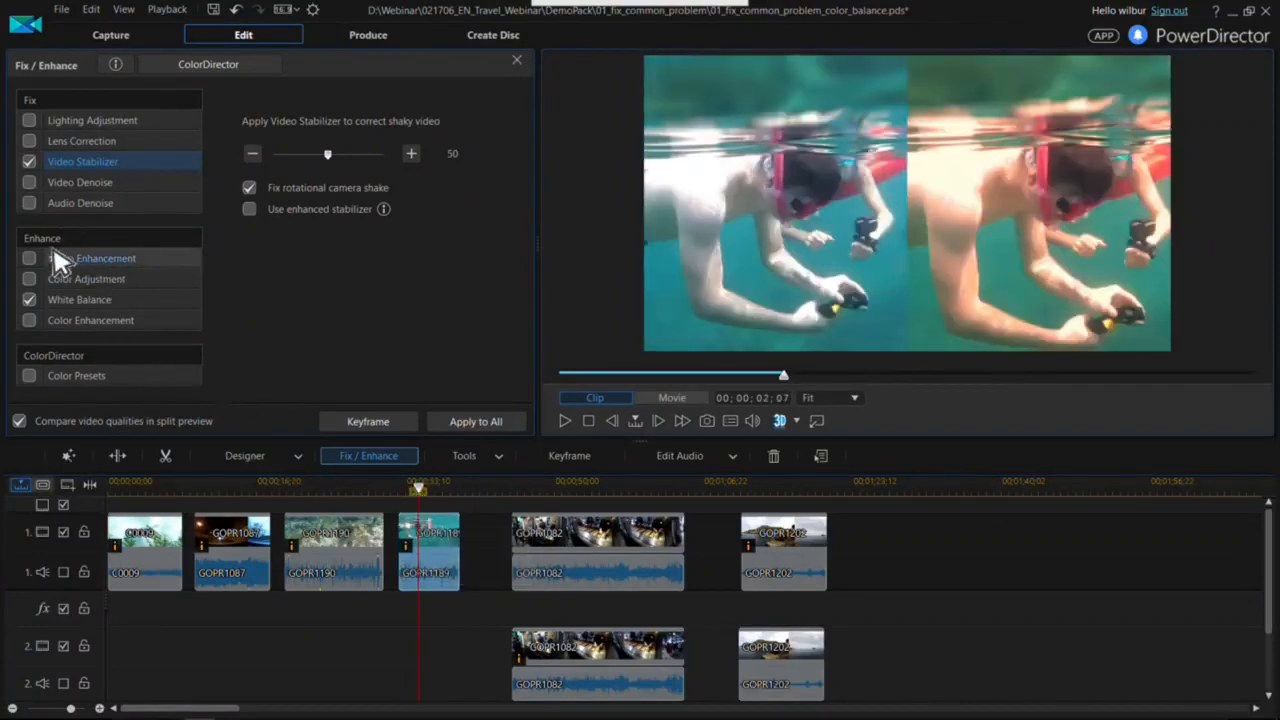
pyautogui.click(97, 281)
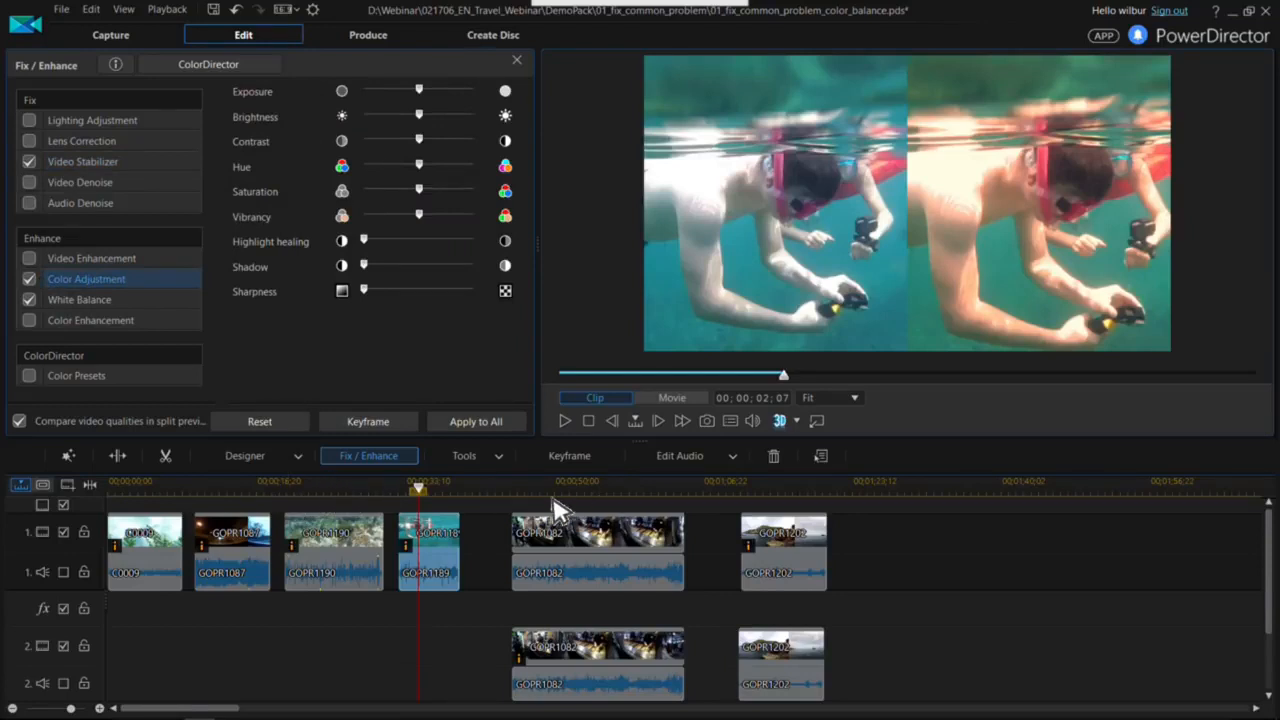
# - Disable video track 2 and preview the GOPR1082 food stall clip on track 1, returning to its start at 00;00;45;07
pyautogui.click(521, 490)
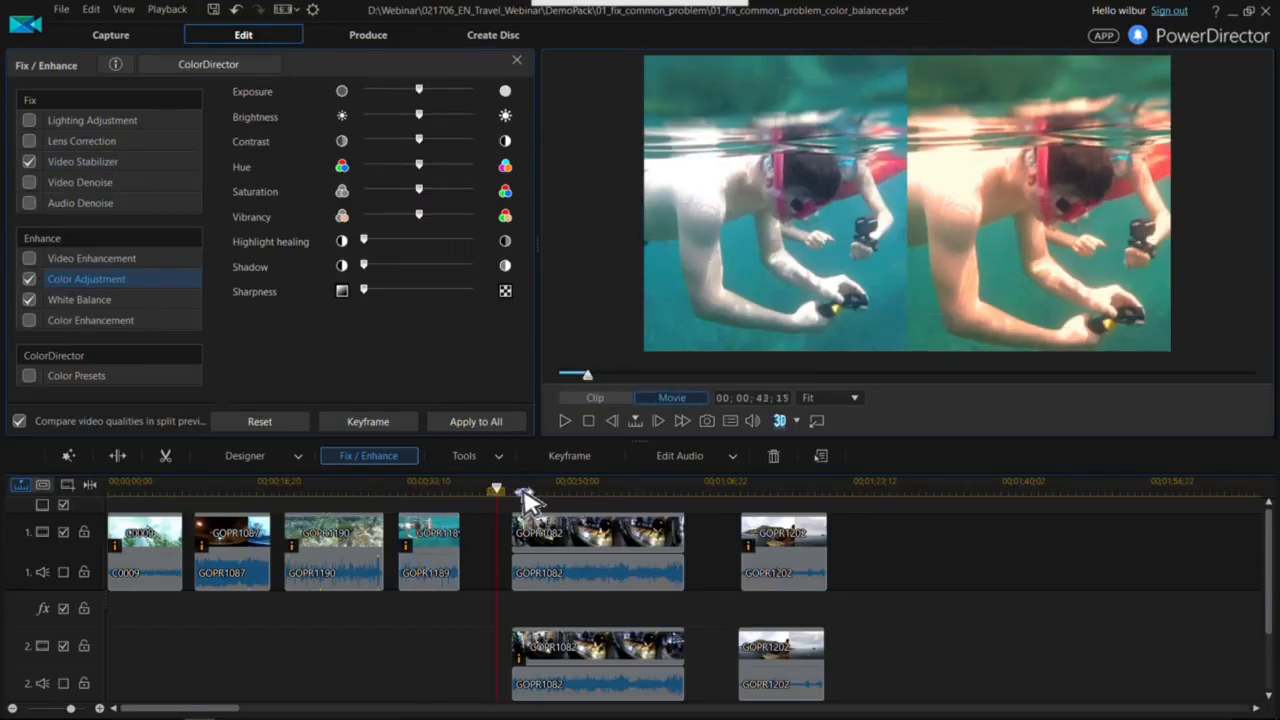
pyautogui.moveTo(1266, 530)
pyautogui.mouseDown()
pyautogui.moveTo(1275, 577)
pyautogui.moveTo(1268, 528)
pyautogui.mouseUp()
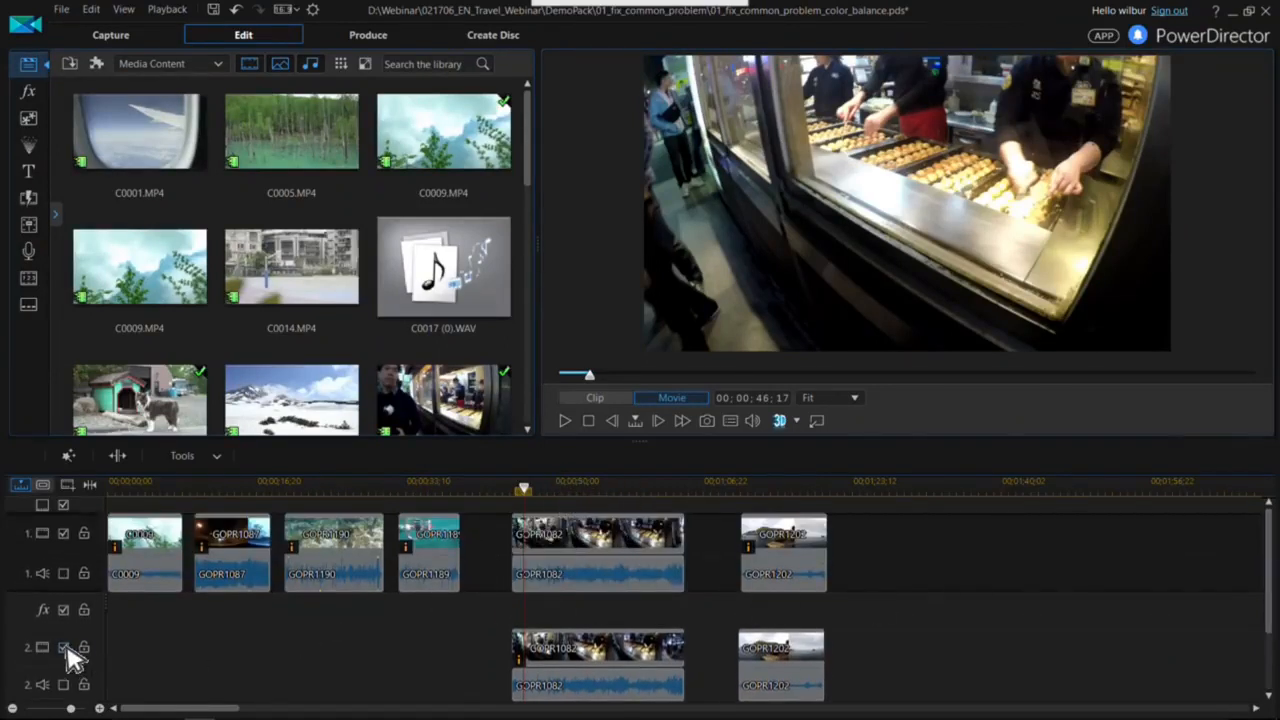
pyautogui.press('space')
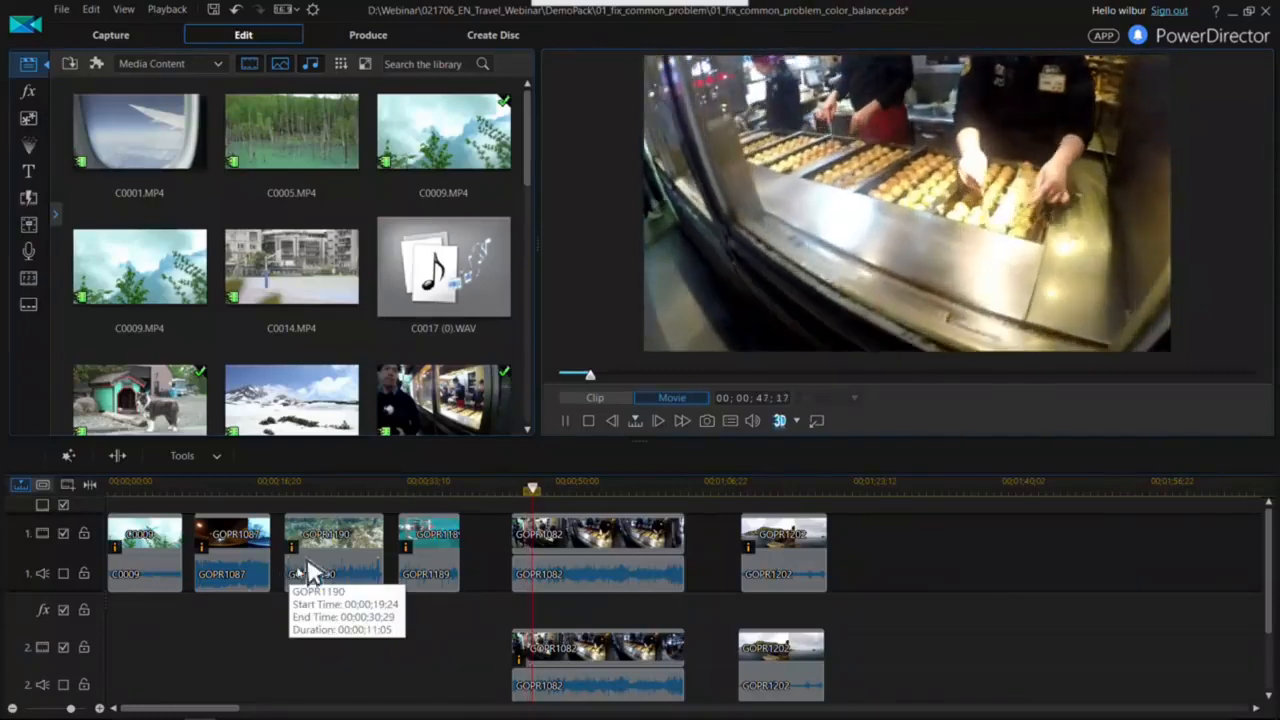
pyautogui.press('space')
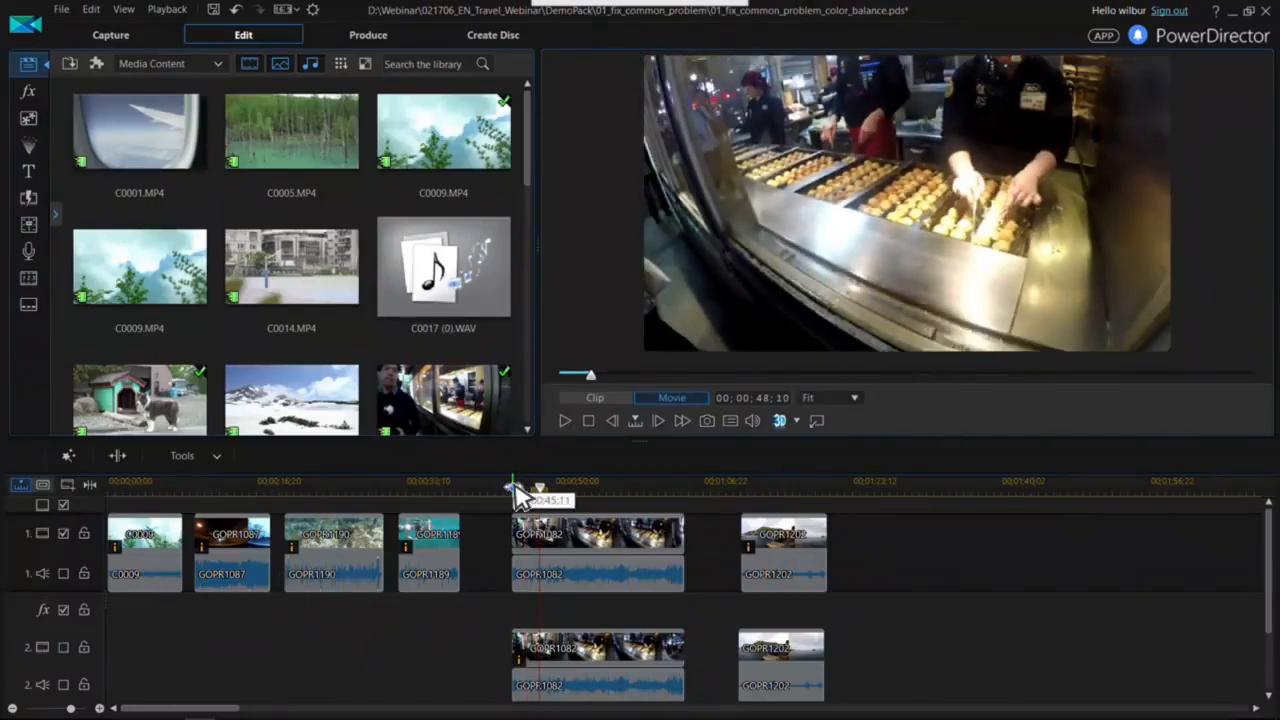
pyautogui.click(518, 490)
pyautogui.press('space')
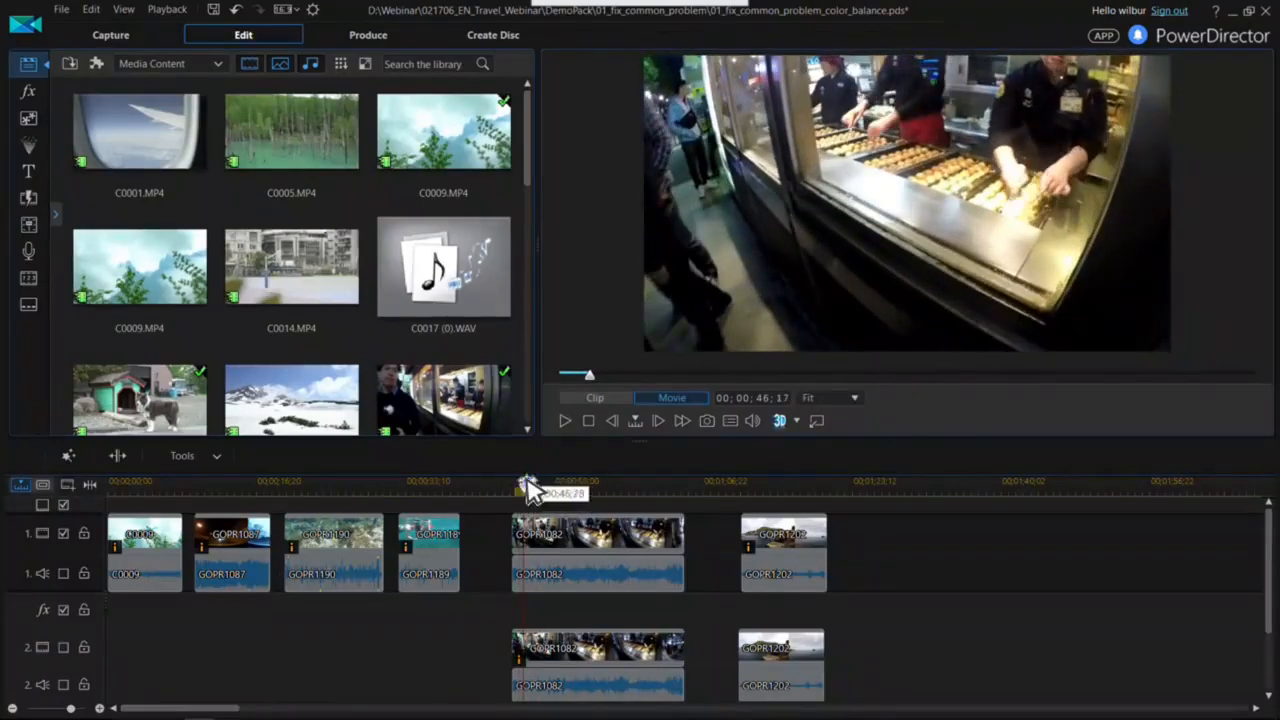
pyautogui.click(517, 492)
pyautogui.click(507, 492)
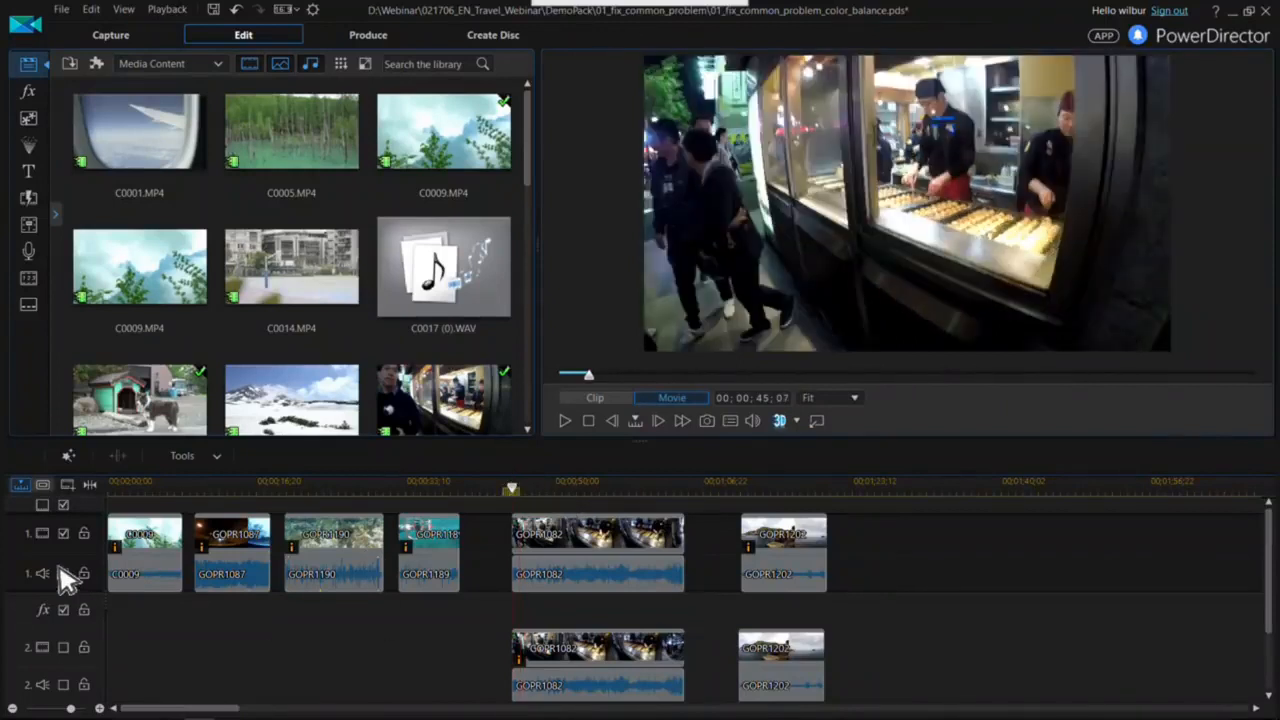
# - Enable the audio of track 1 and play the GOPR1082 clip full screen before returning to the editor
pyautogui.doubleClick(852, 325)
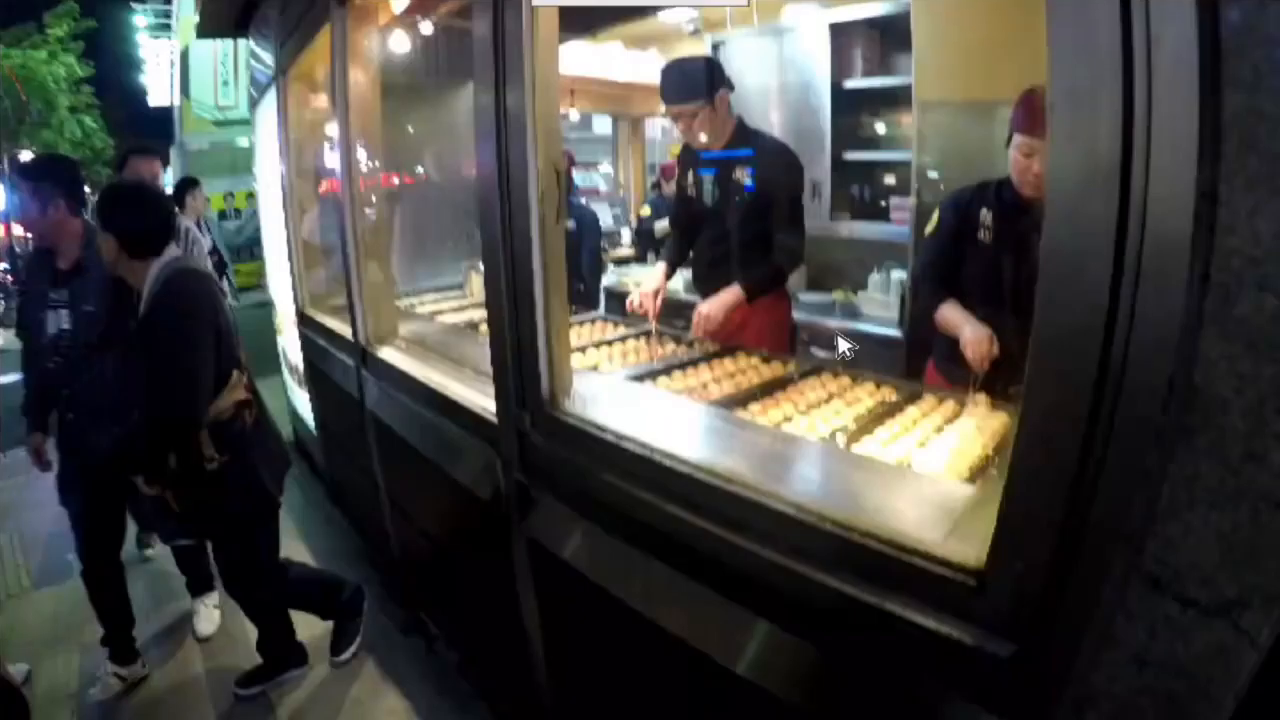
pyautogui.press('space')
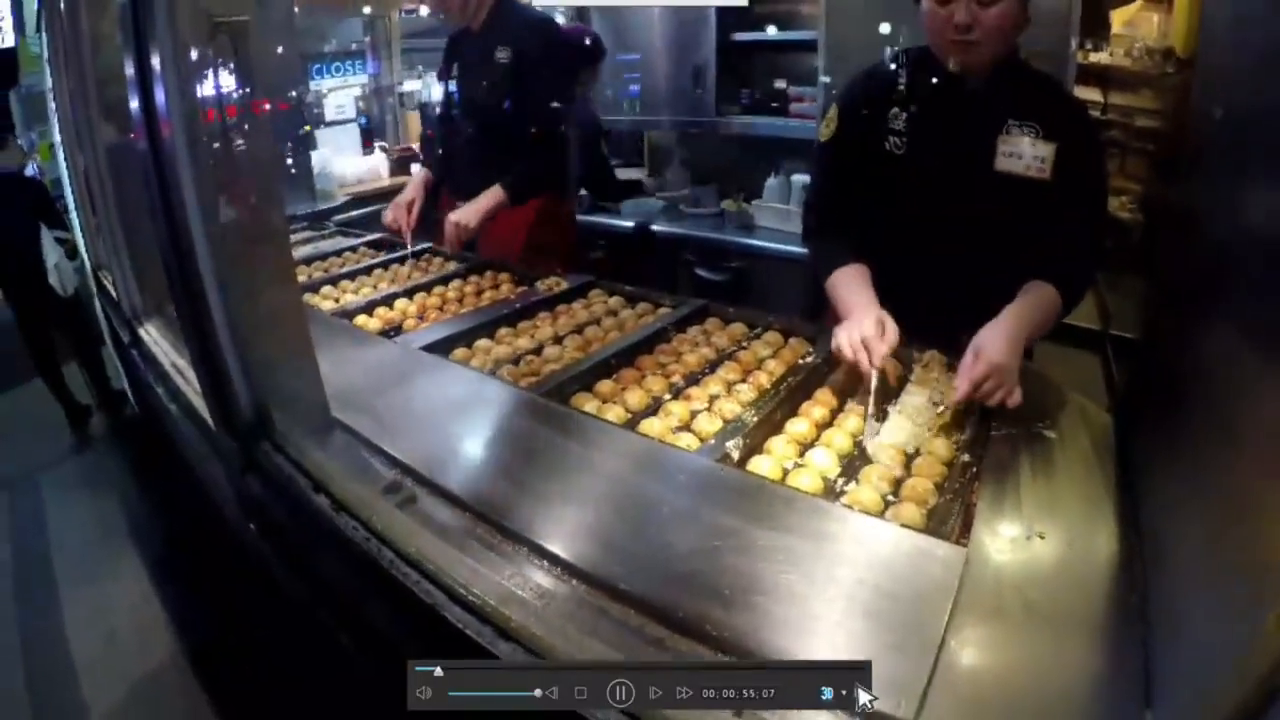
pyautogui.click(859, 692)
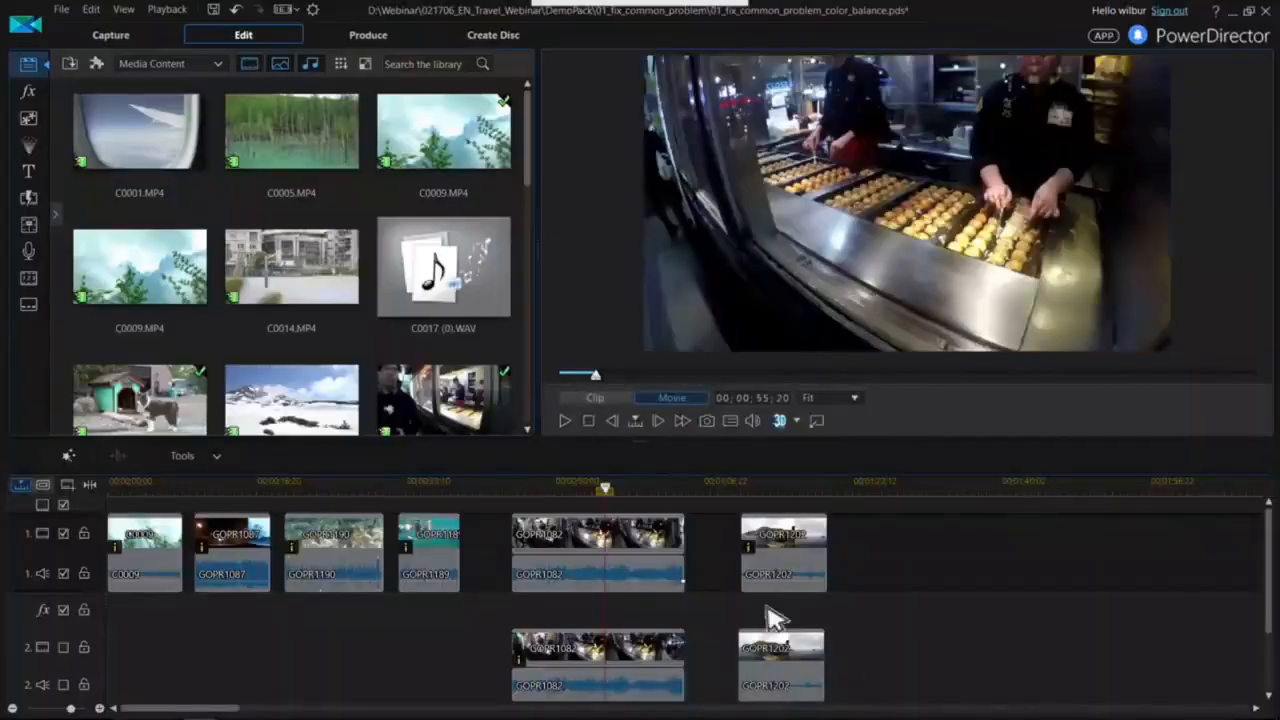
# - Show video track 2 instead of track 1 and play the GOPR1082 copy on it from near its start
pyautogui.click(527, 490)
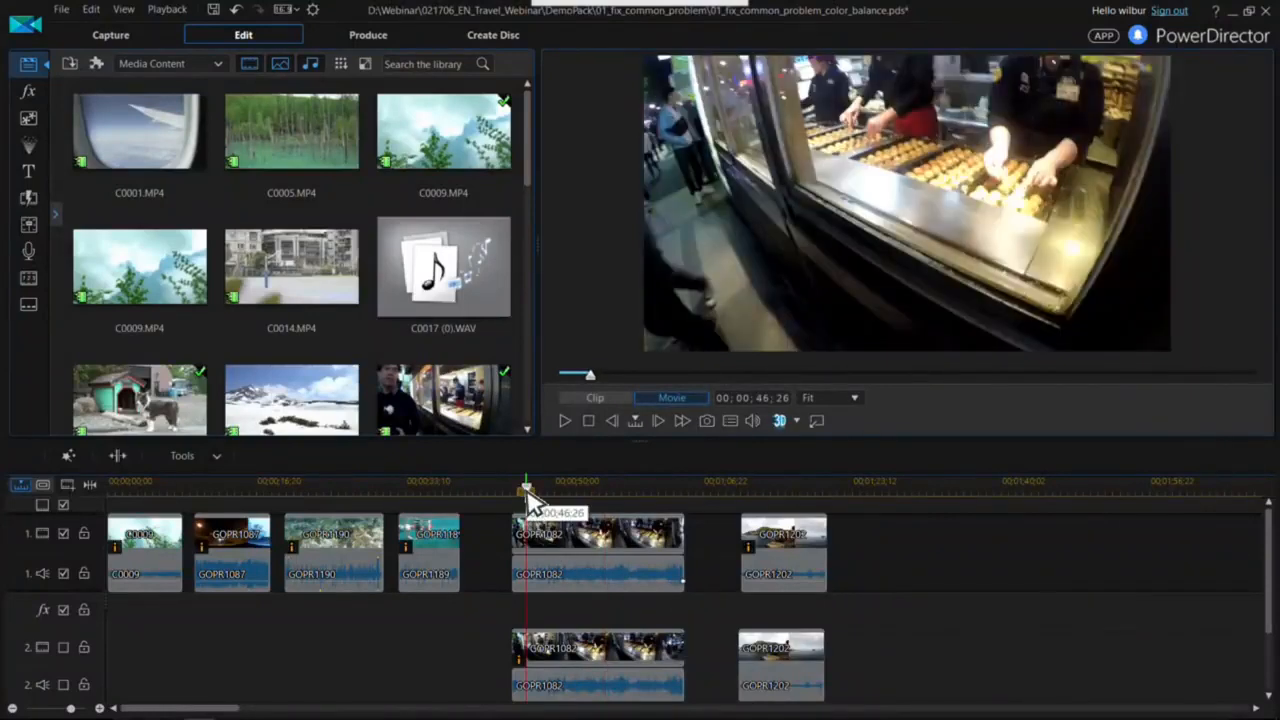
pyautogui.click(545, 548)
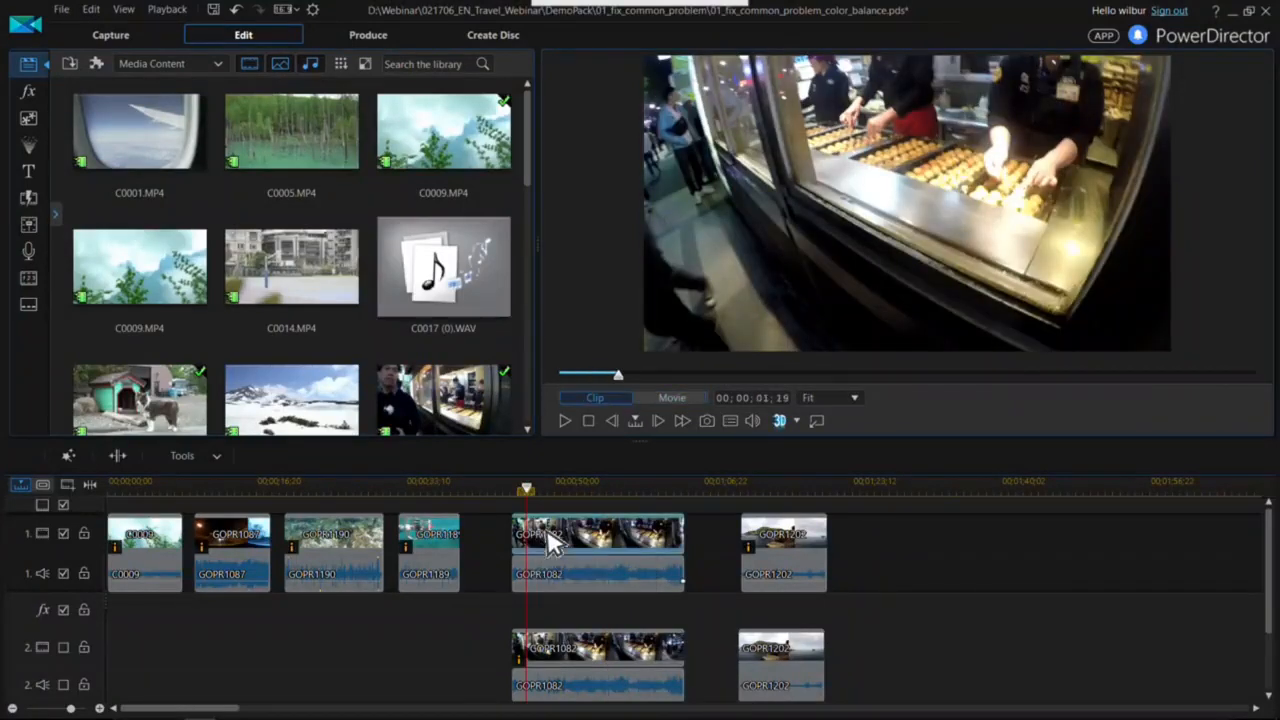
pyautogui.click(63, 645)
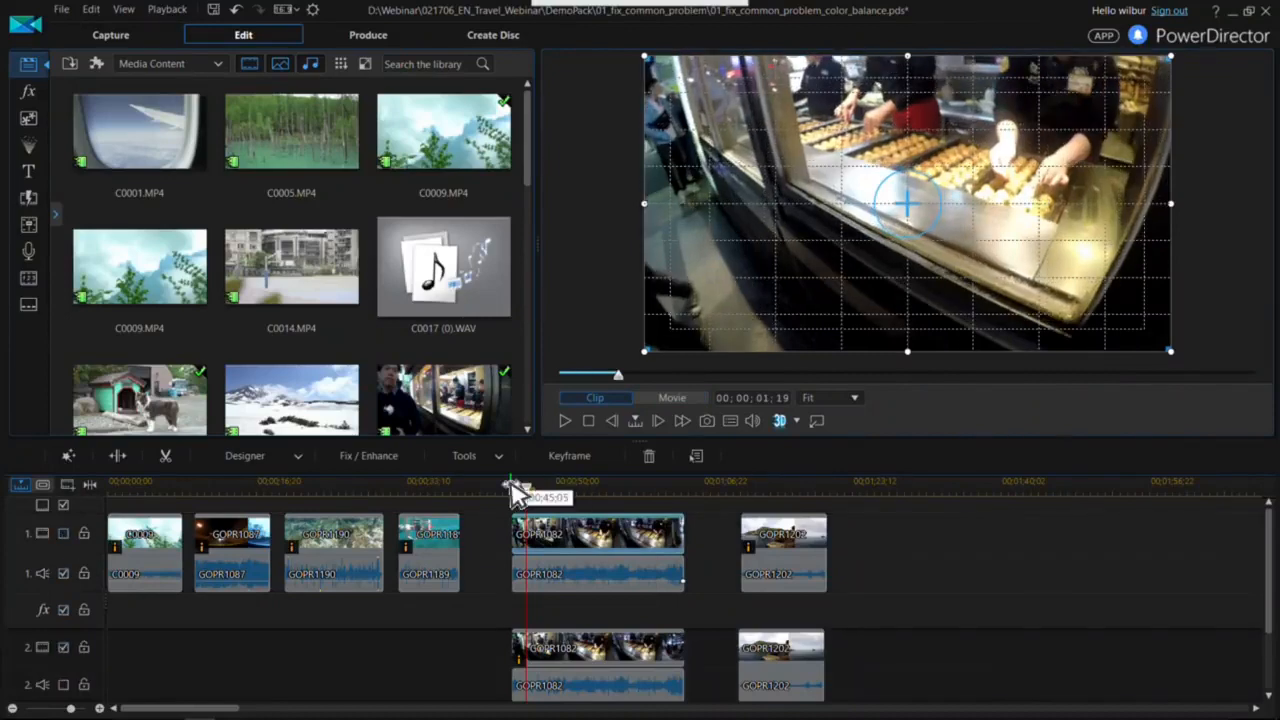
pyautogui.click(517, 490)
pyautogui.press('space')
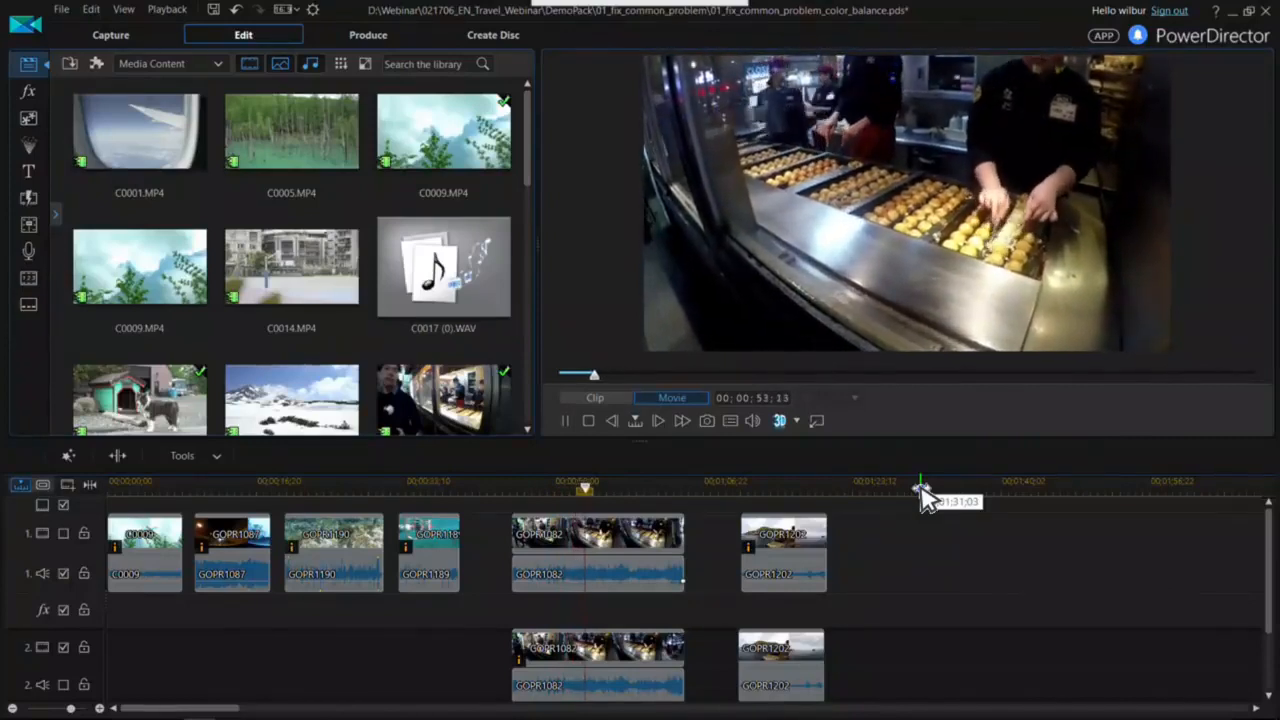
pyautogui.press('space')
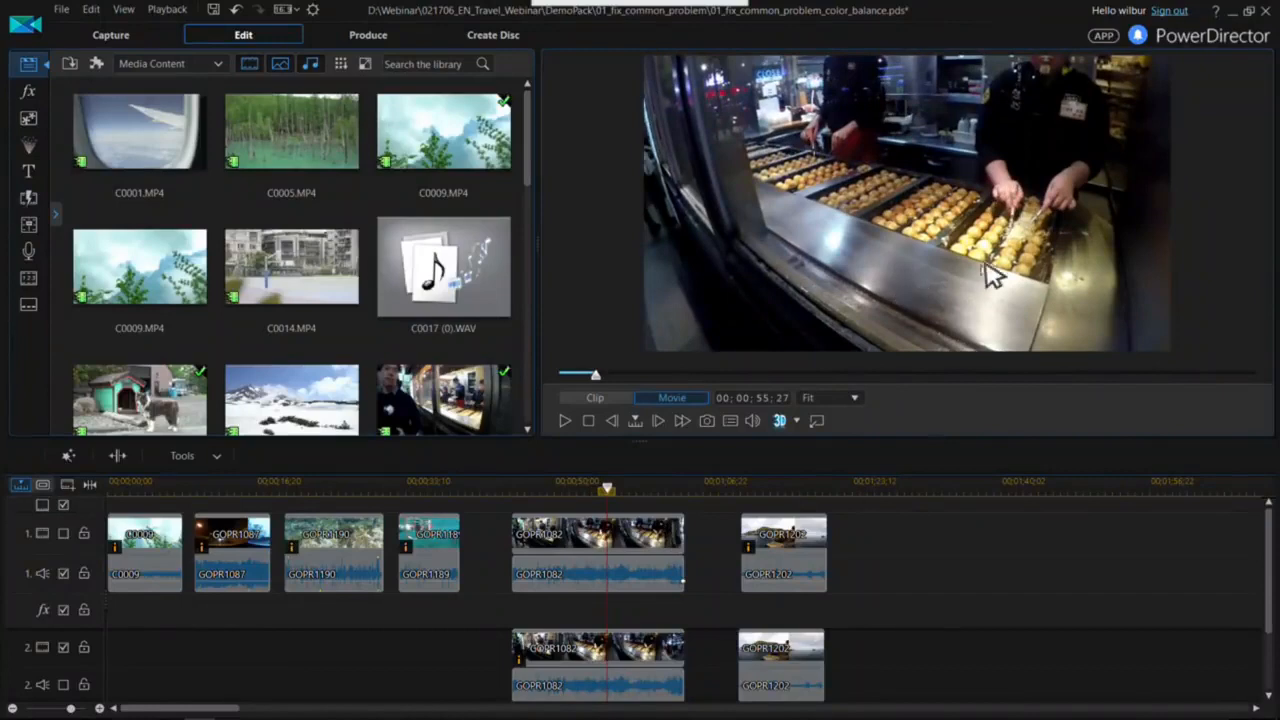
# - Show video track 1 instead of track 2 and move the playhead to 00;00;47;14 in the GOPR1082 clip
pyautogui.click(534, 540)
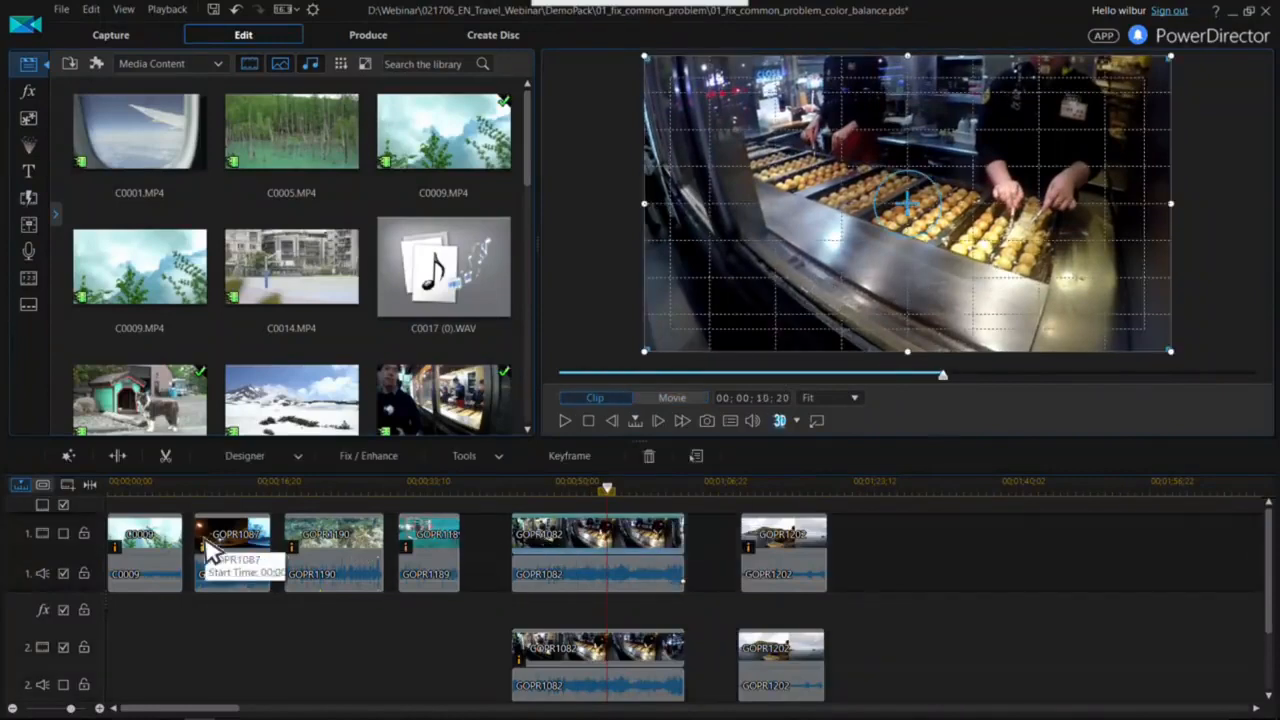
pyautogui.click(64, 648)
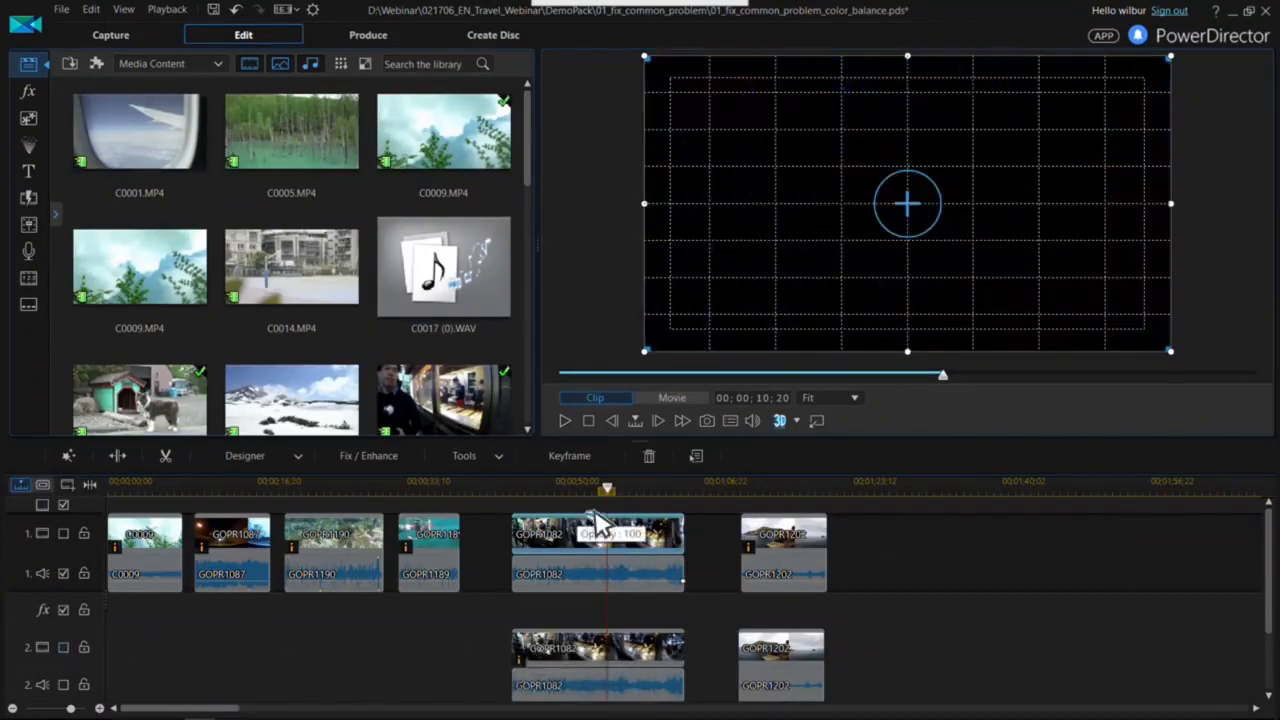
pyautogui.click(510, 485)
pyautogui.click(532, 487)
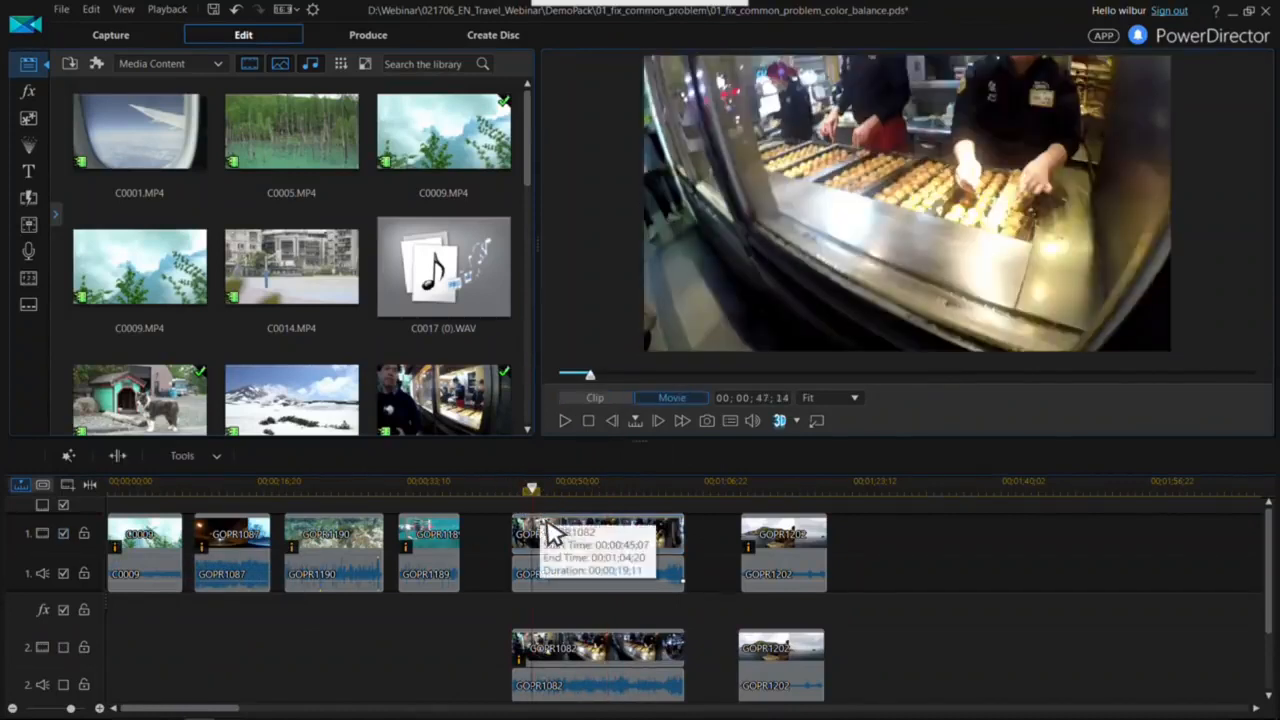
# - Apply Video Stabilizer to the GOPR1082 clip on track 1 and set its strength to 60
pyautogui.click(548, 532)
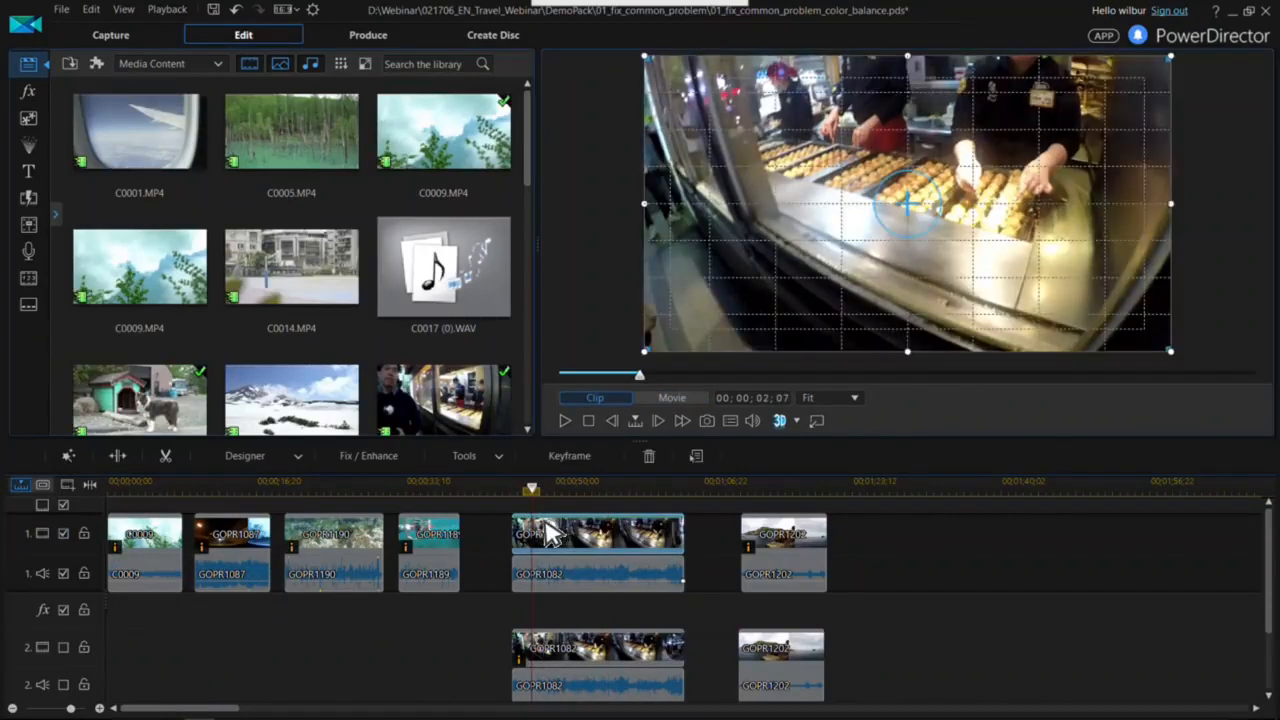
pyautogui.click(368, 458)
pyautogui.click(29, 162)
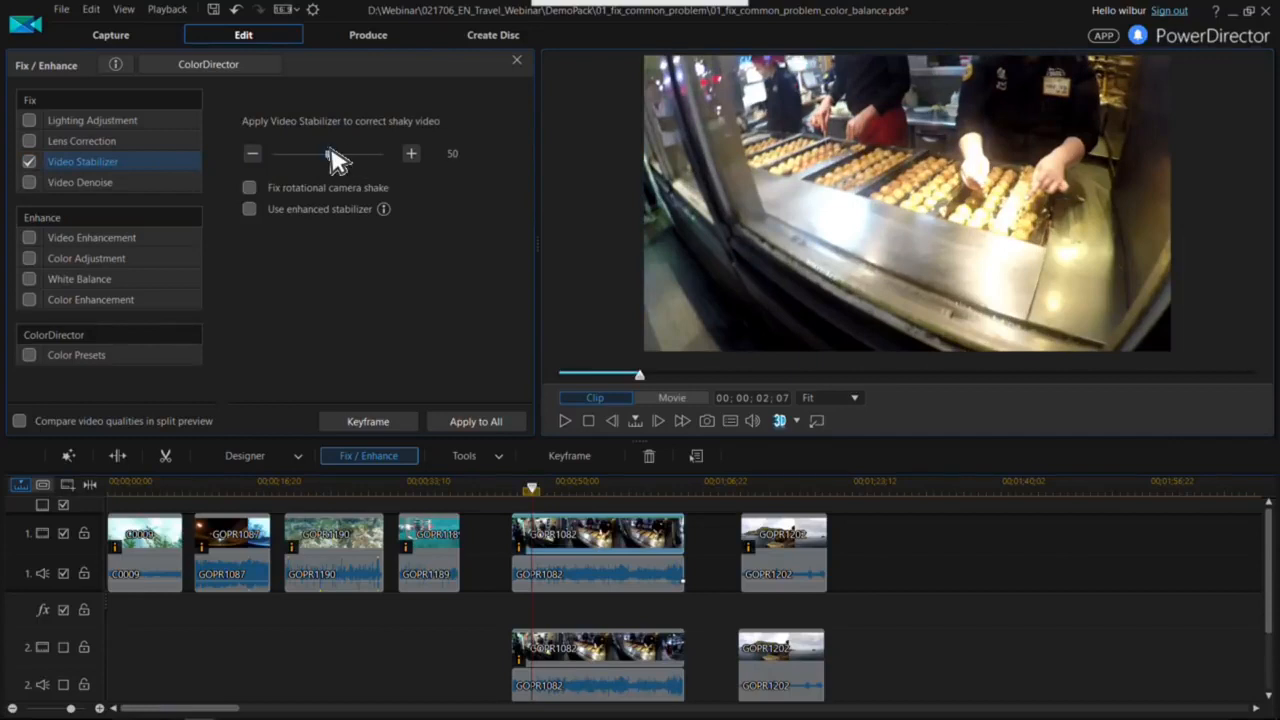
pyautogui.moveTo(337, 166); pyautogui.dragTo(346, 166)
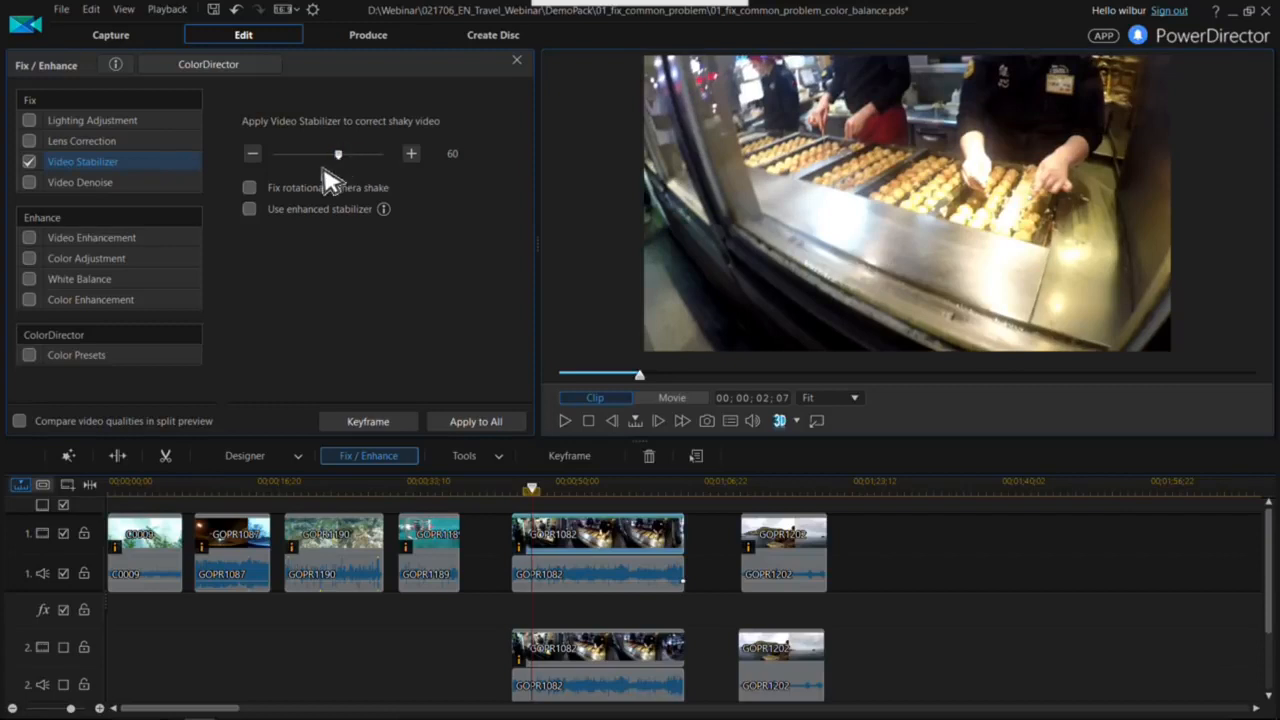
# - Disable the audio of track 1 and play the stabilized GOPR1082 clip from 00;00;46;02
pyautogui.click(514, 490)
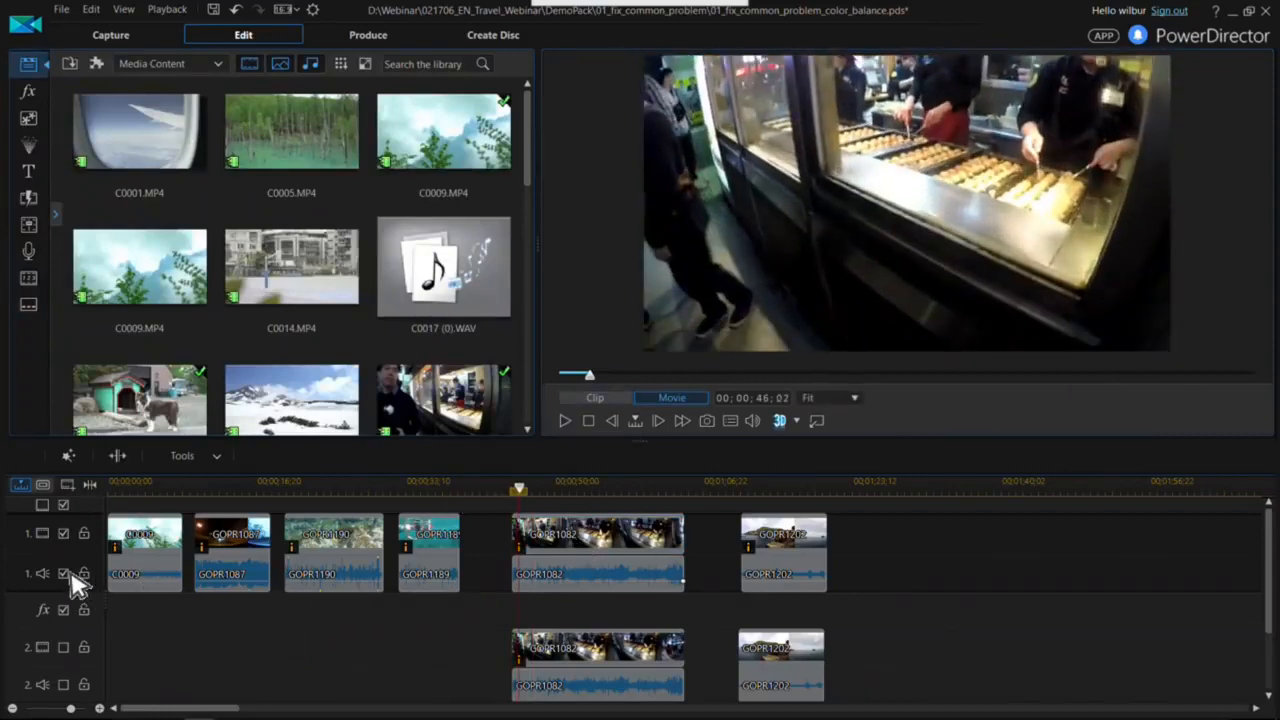
pyautogui.press('space')
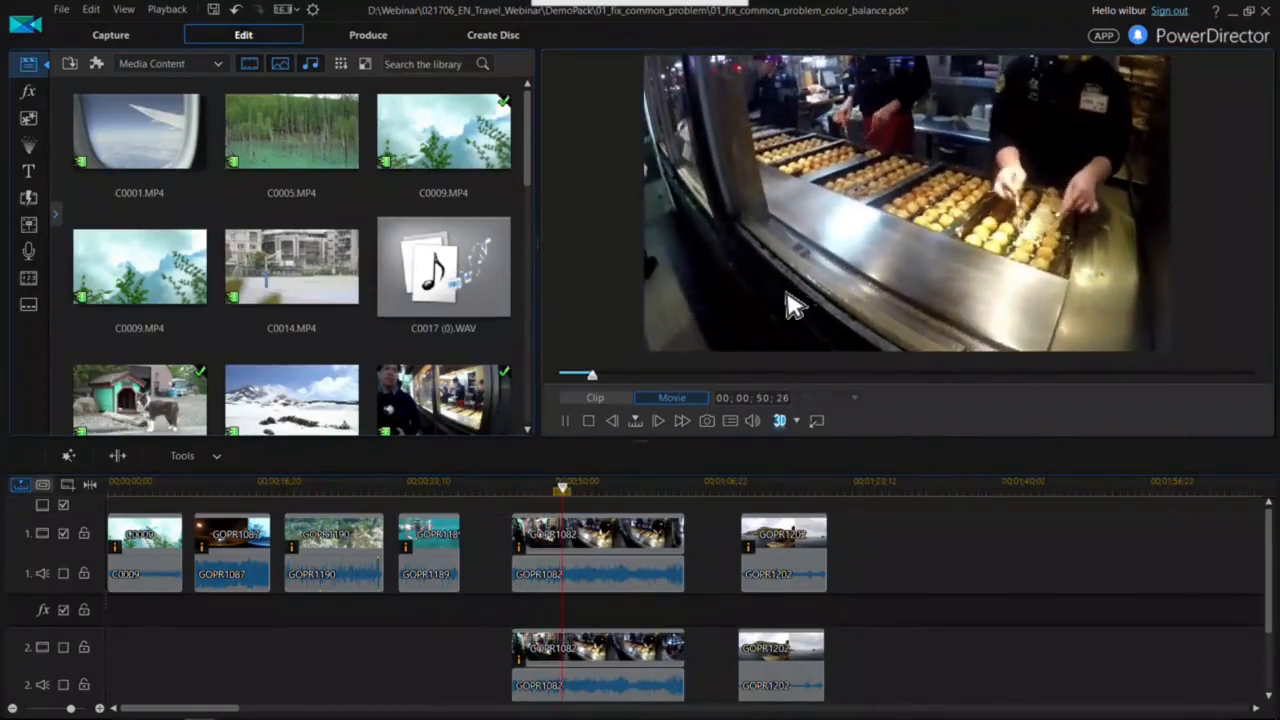
pyautogui.press('space')
# - Review the Video Stabilizer options of the GOPR1082 clip on track 1 and play the clip again from its start
pyautogui.click(600, 548)
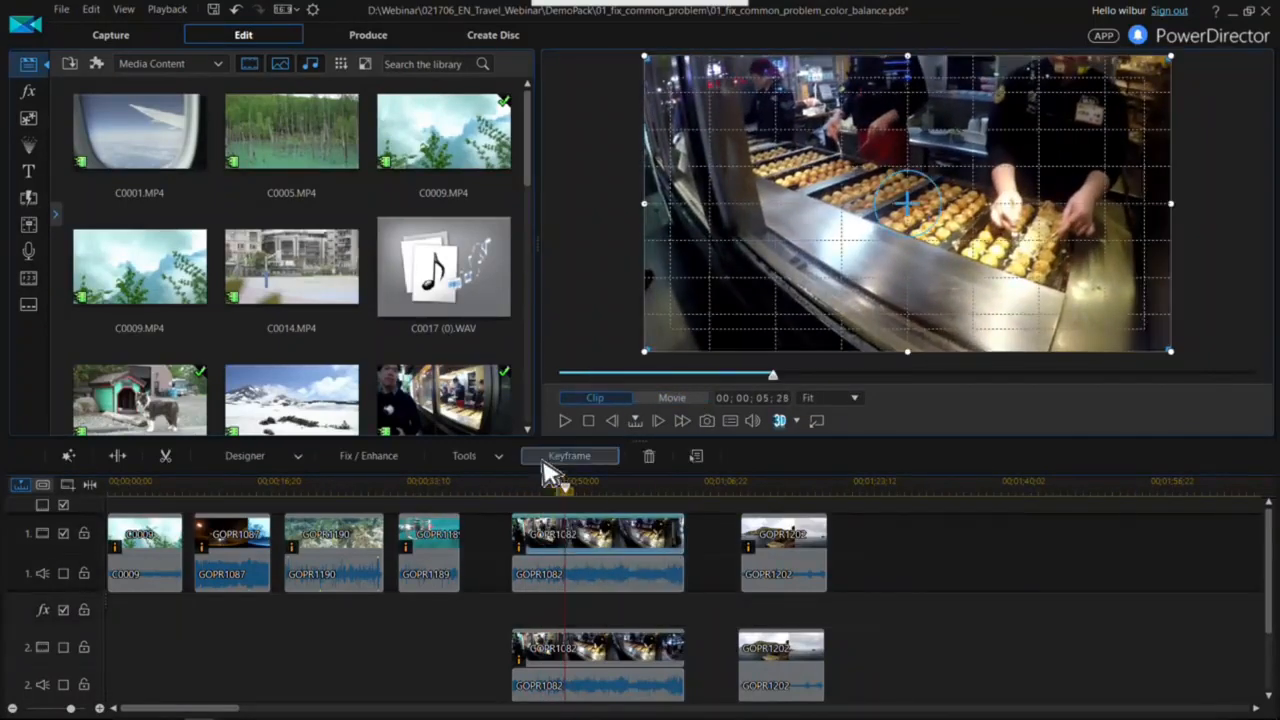
pyautogui.click(370, 457)
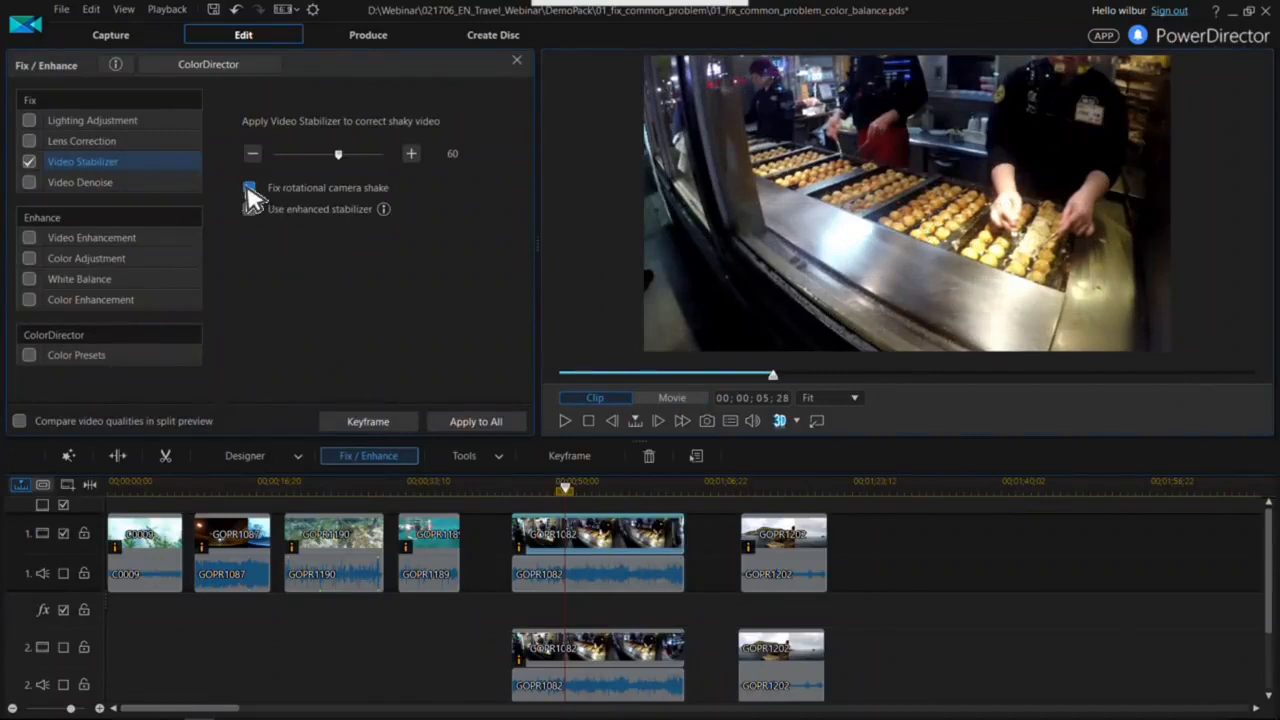
pyautogui.click(512, 494)
pyautogui.press('space')
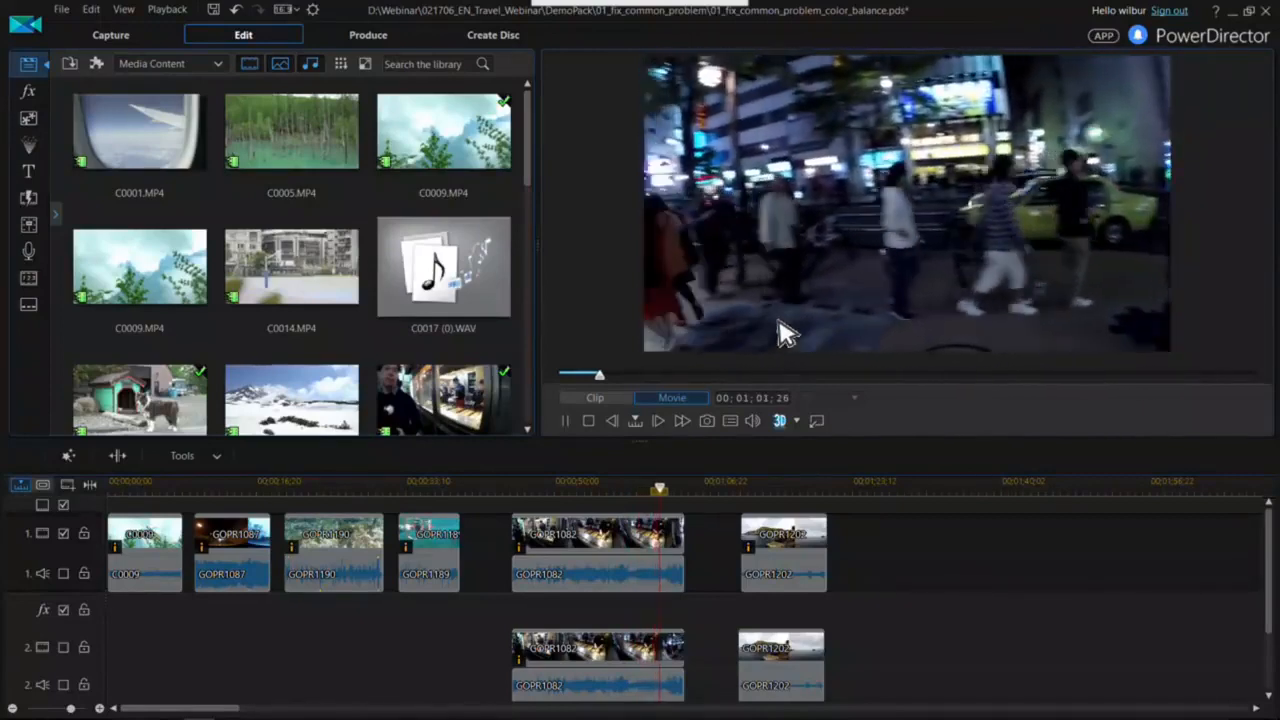
pyautogui.click(654, 489)
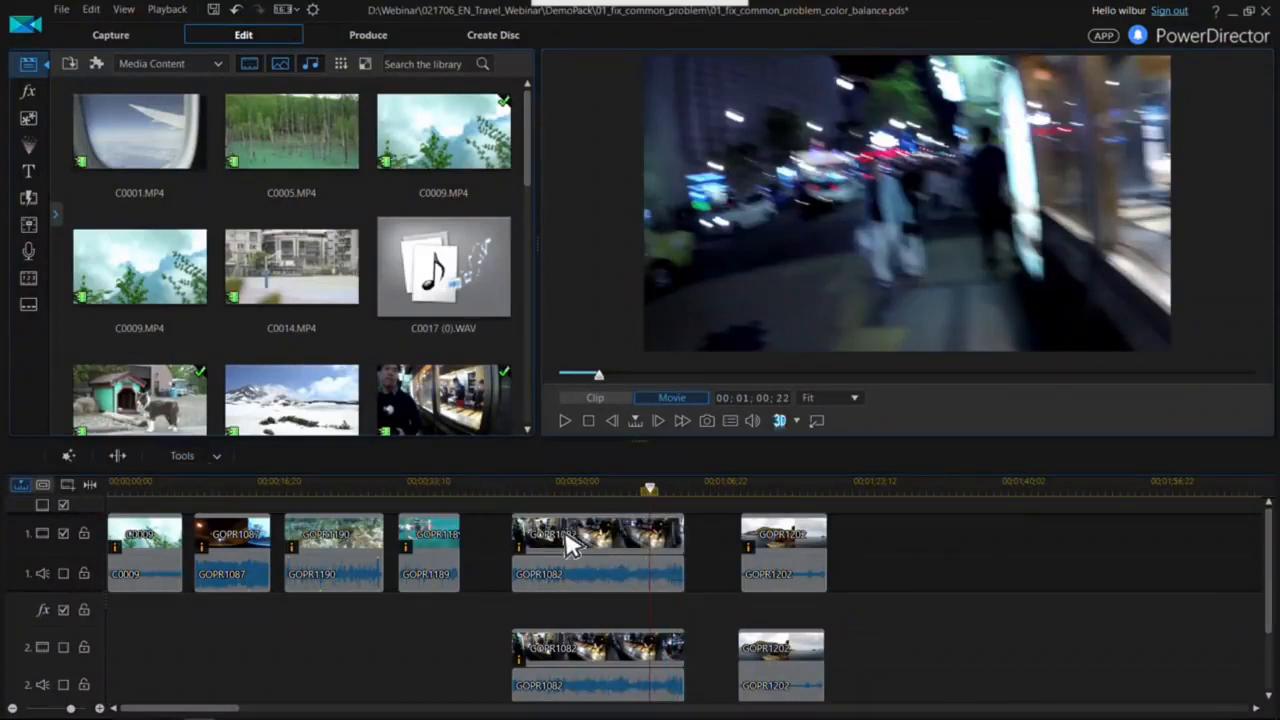
pyautogui.click(565, 543)
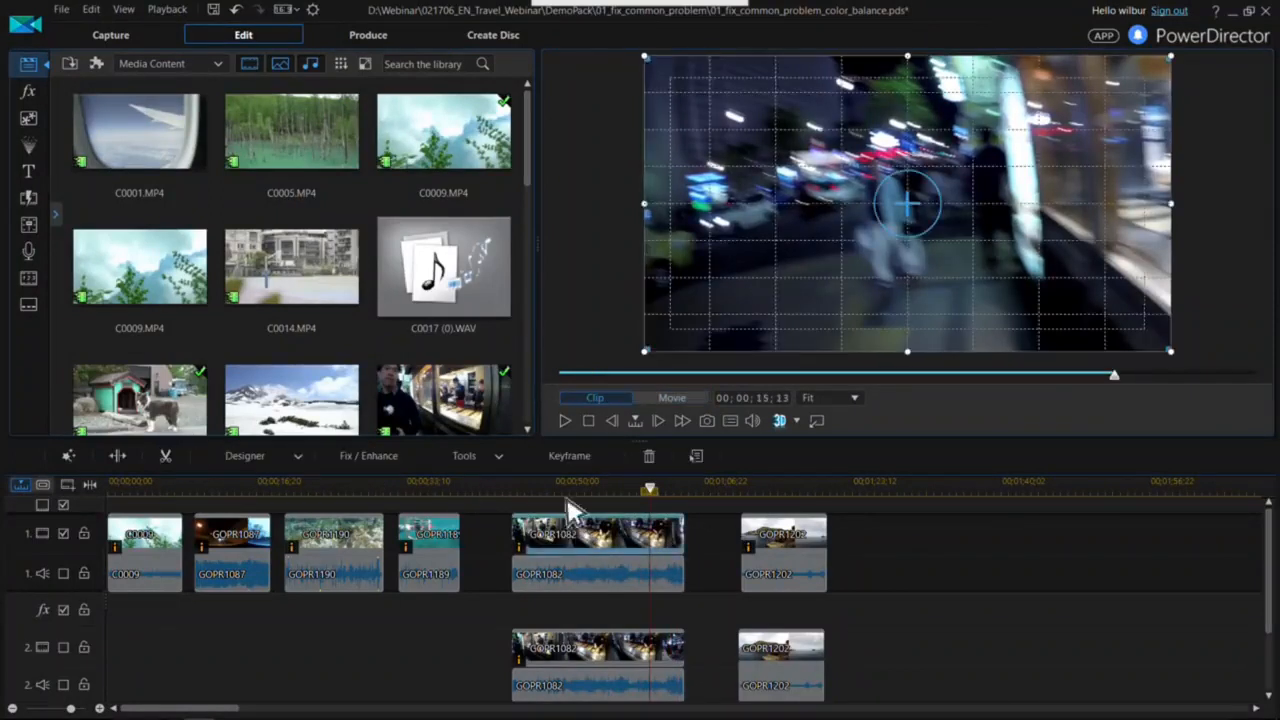
# - Play the opening of the GOPR1202 coastal clip on track 1
pyautogui.click(745, 490)
pyautogui.press('space')
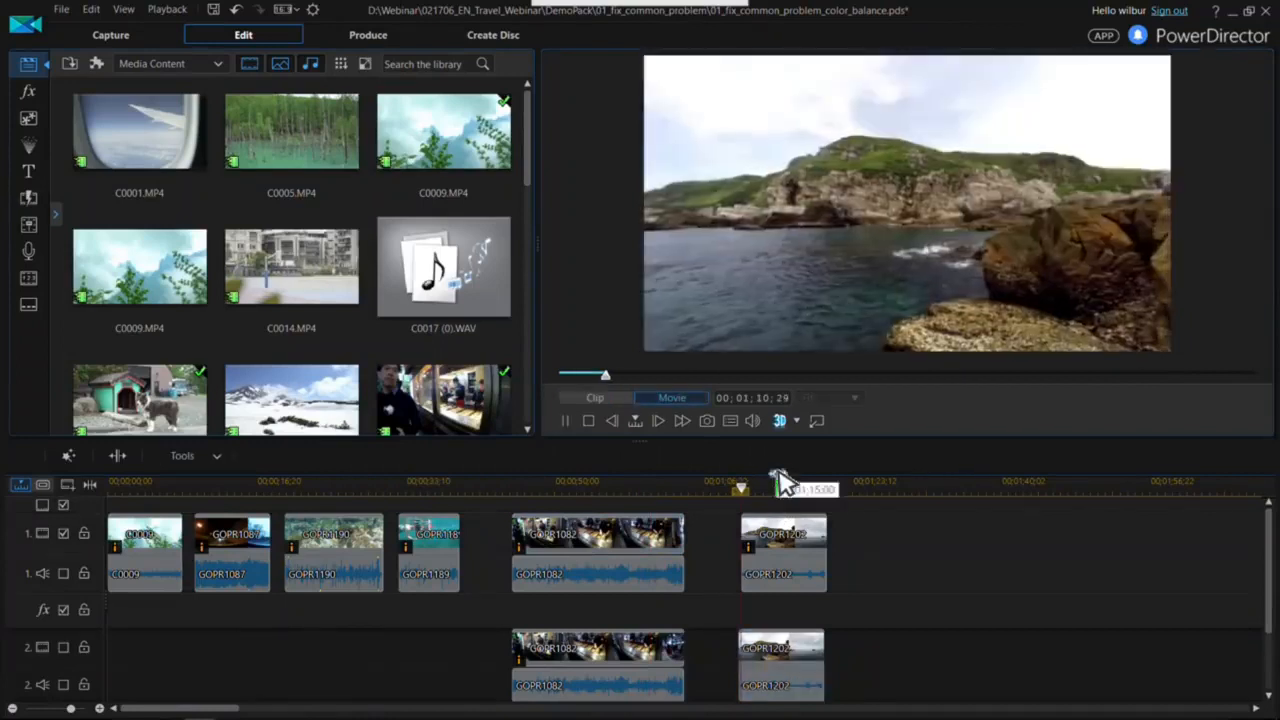
pyautogui.press('space')
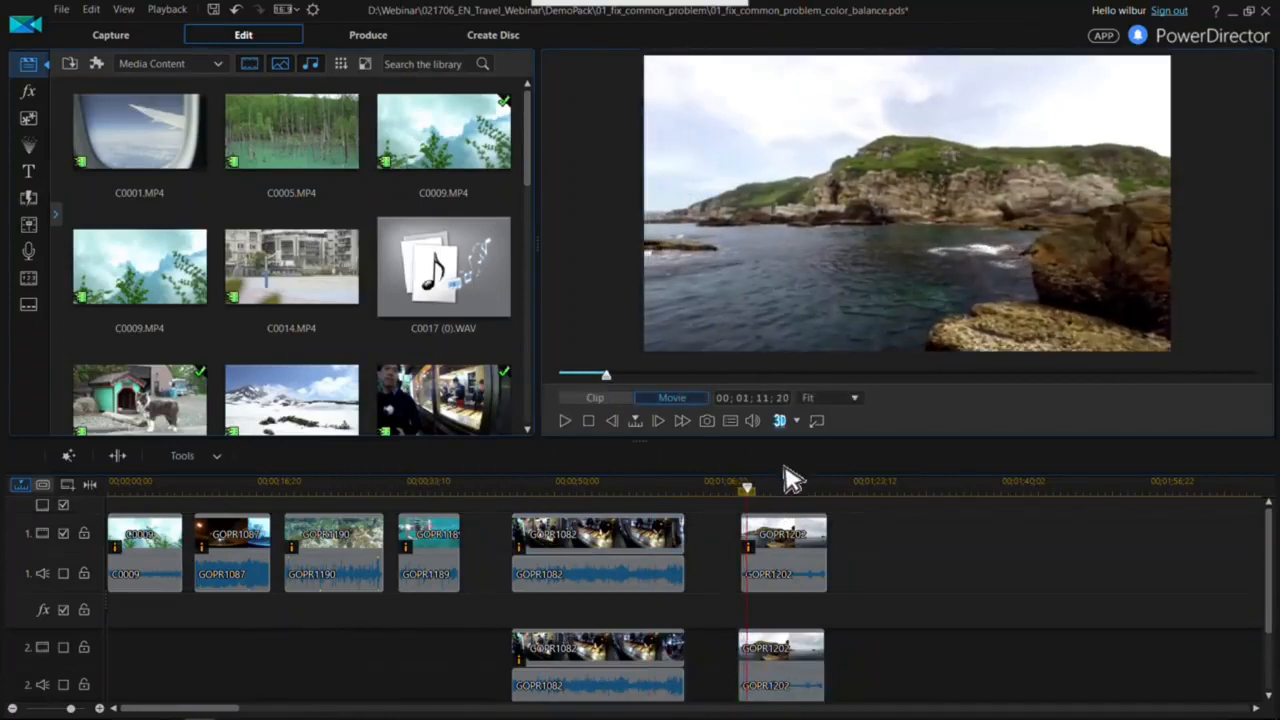
# - Show video track 2 instead of track 1 and play its GOPR1202 clip from 00;01;11;03
pyautogui.click(63, 648)
pyautogui.click(63, 533)
pyautogui.click(741, 490)
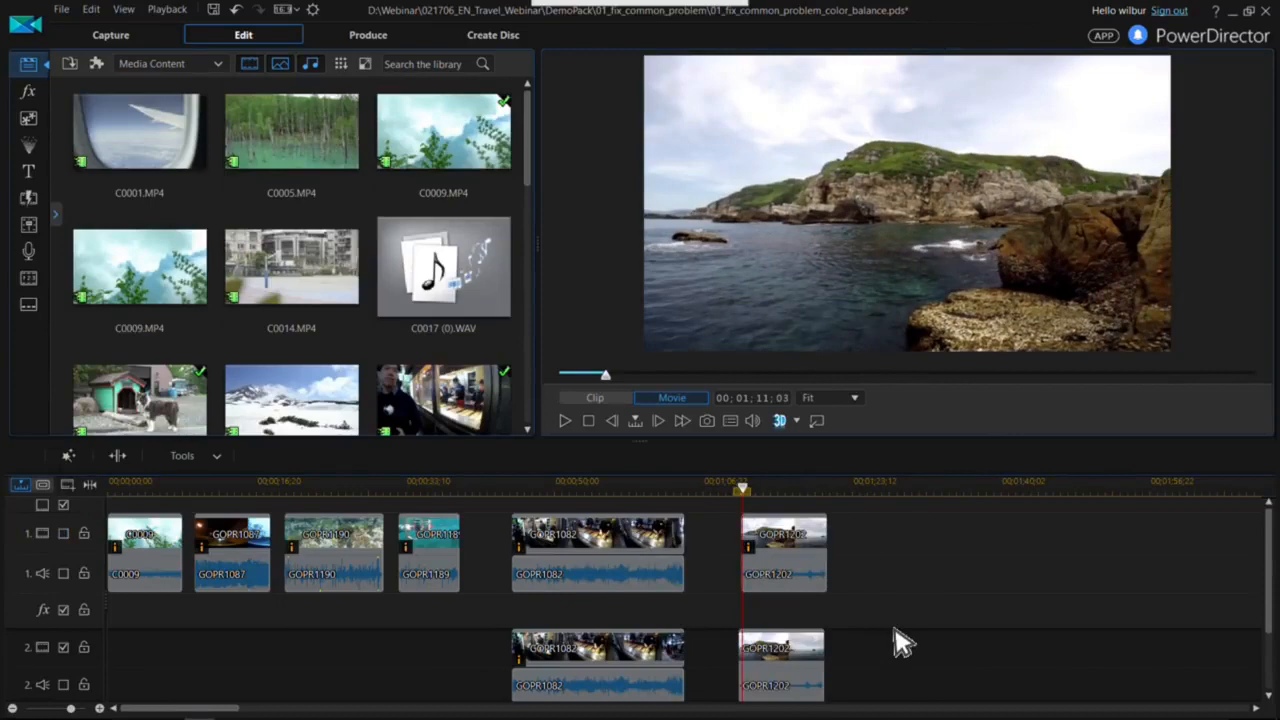
pyautogui.press('space')
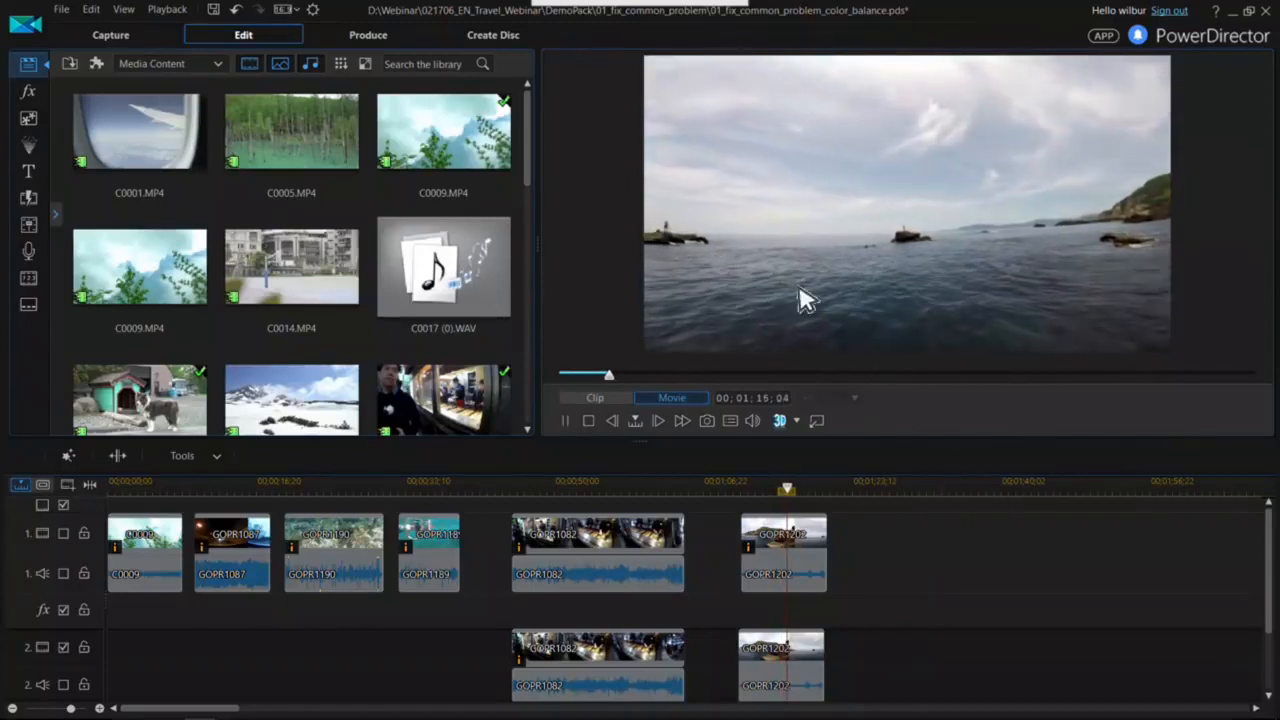
pyautogui.press('space')
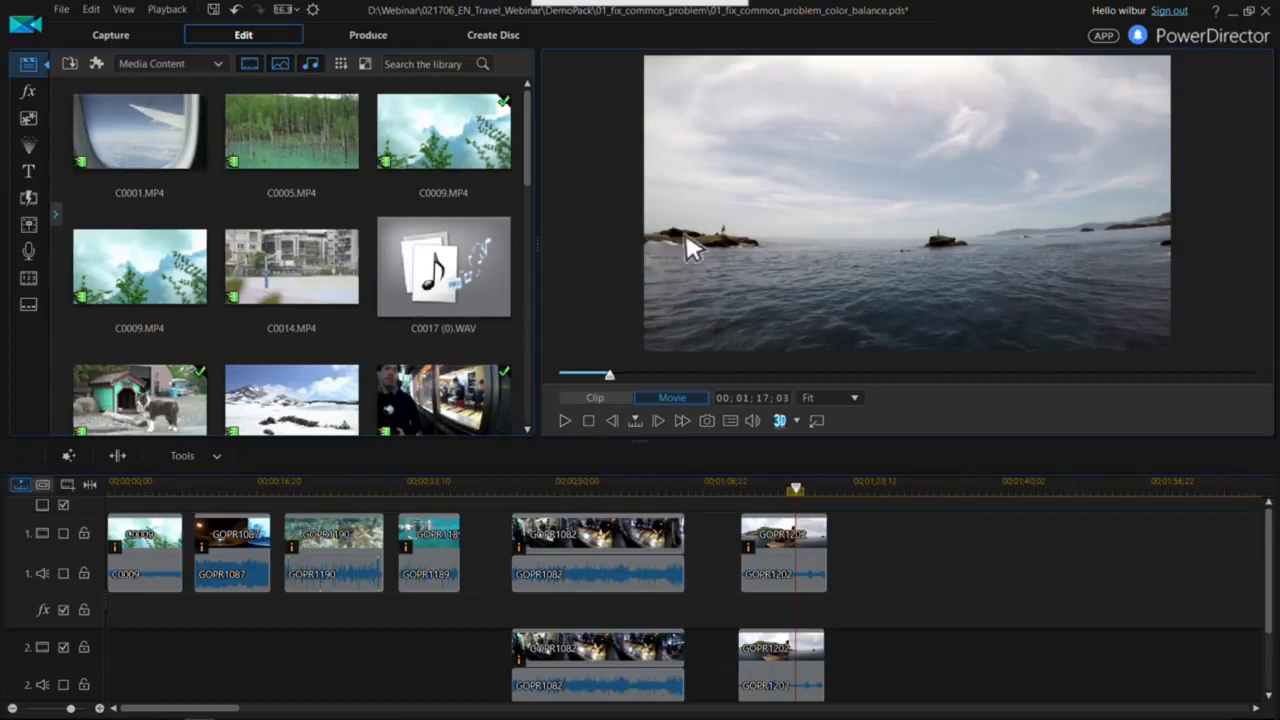
pyautogui.press('space')
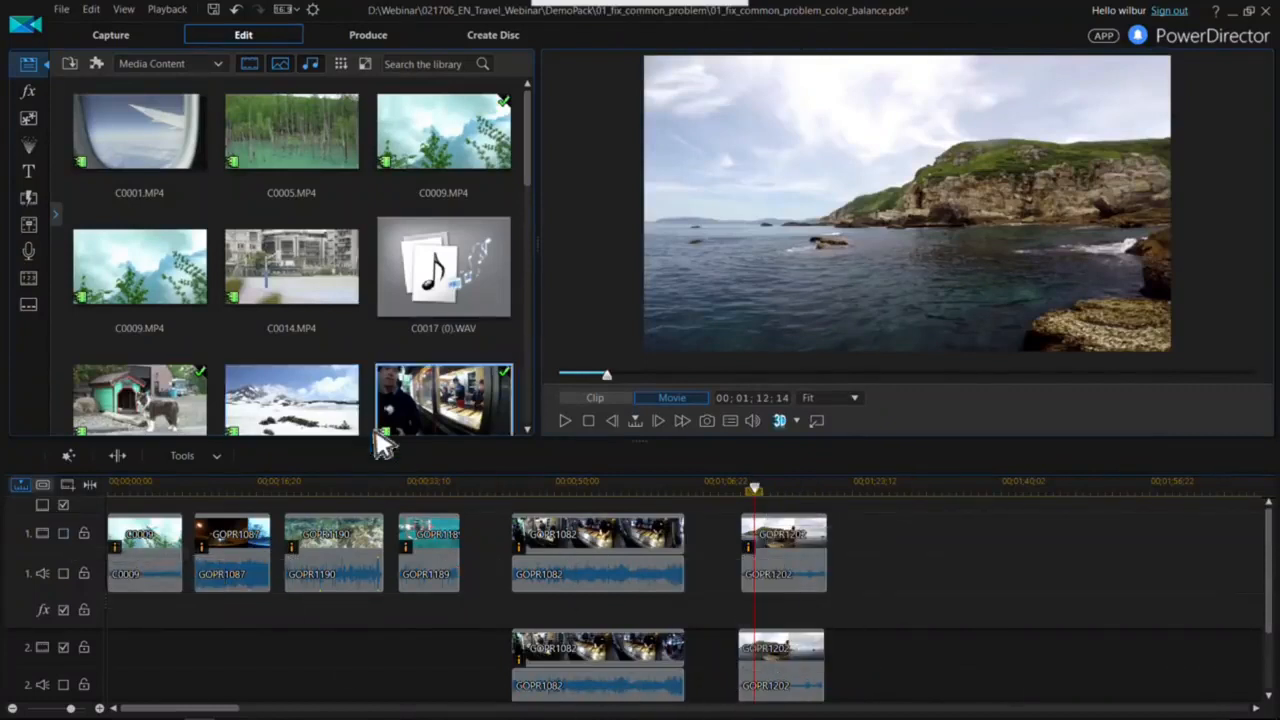
# - Apply Lens Correction to the GOPR1202 clip on track 2 using maker GoPro and model GoPro HERO4 Black (S)
pyautogui.click(790, 645)
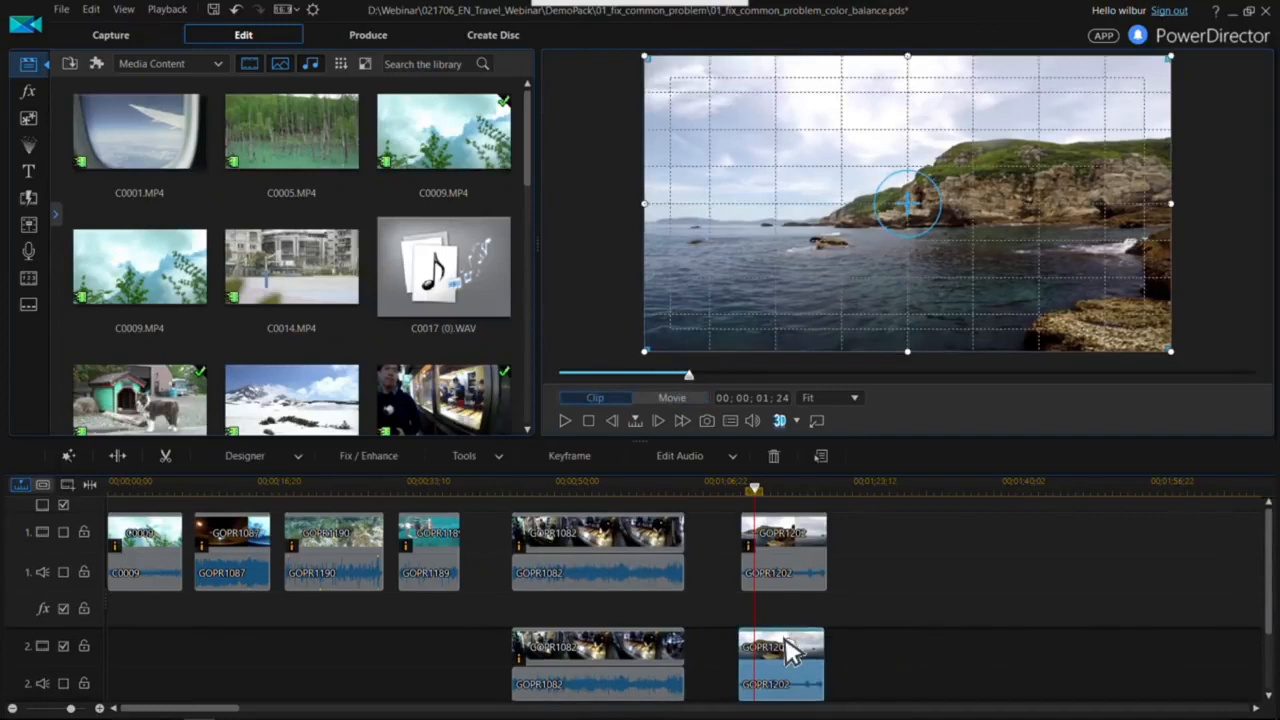
pyautogui.click(372, 459)
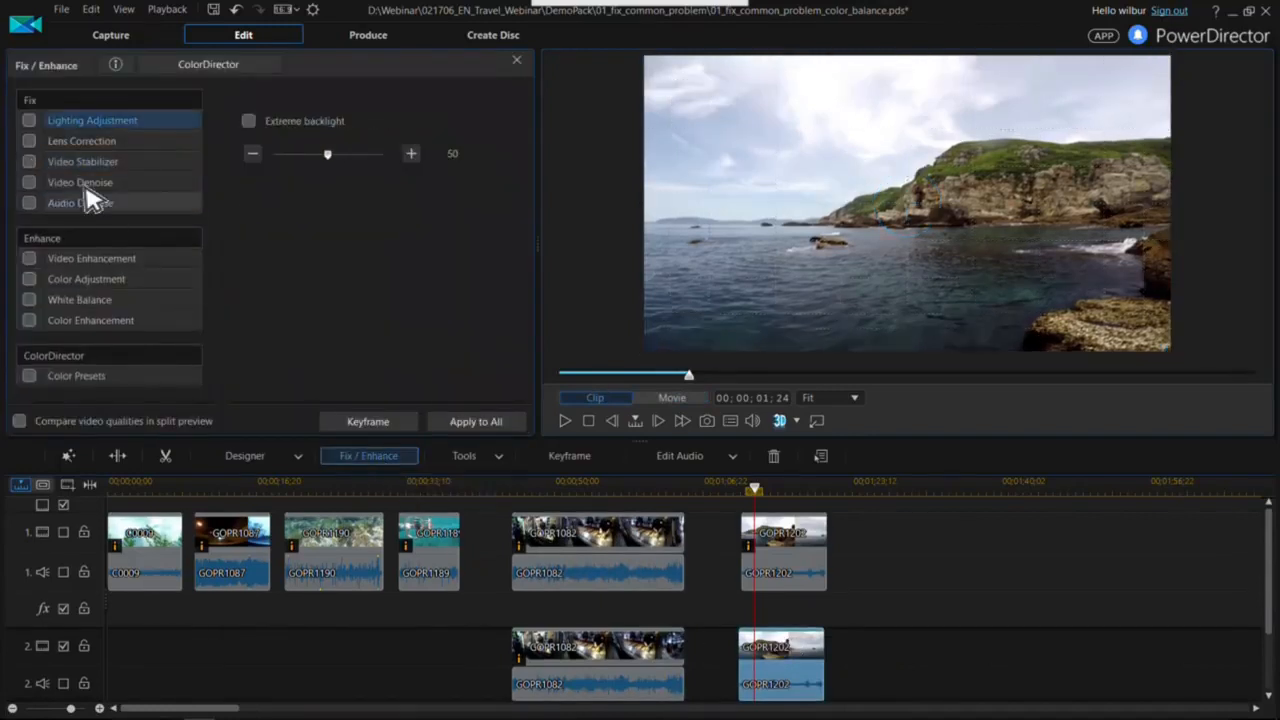
pyautogui.click(30, 141)
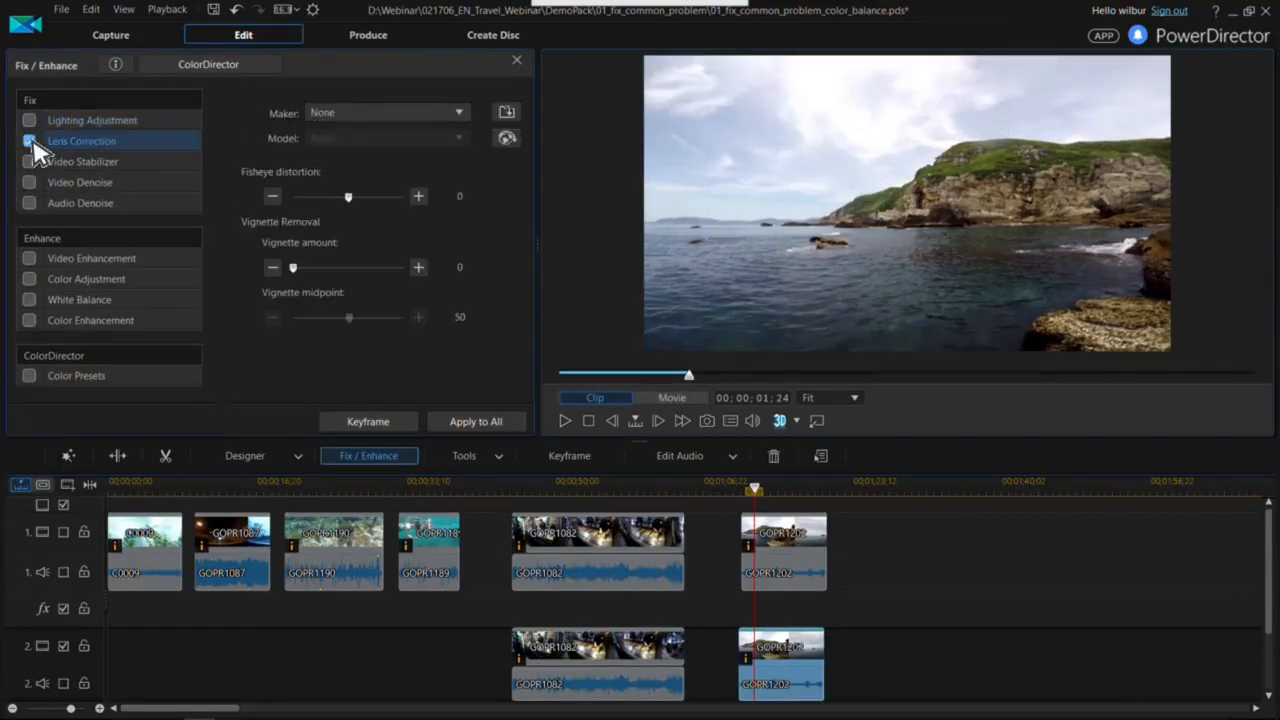
pyautogui.click(344, 113)
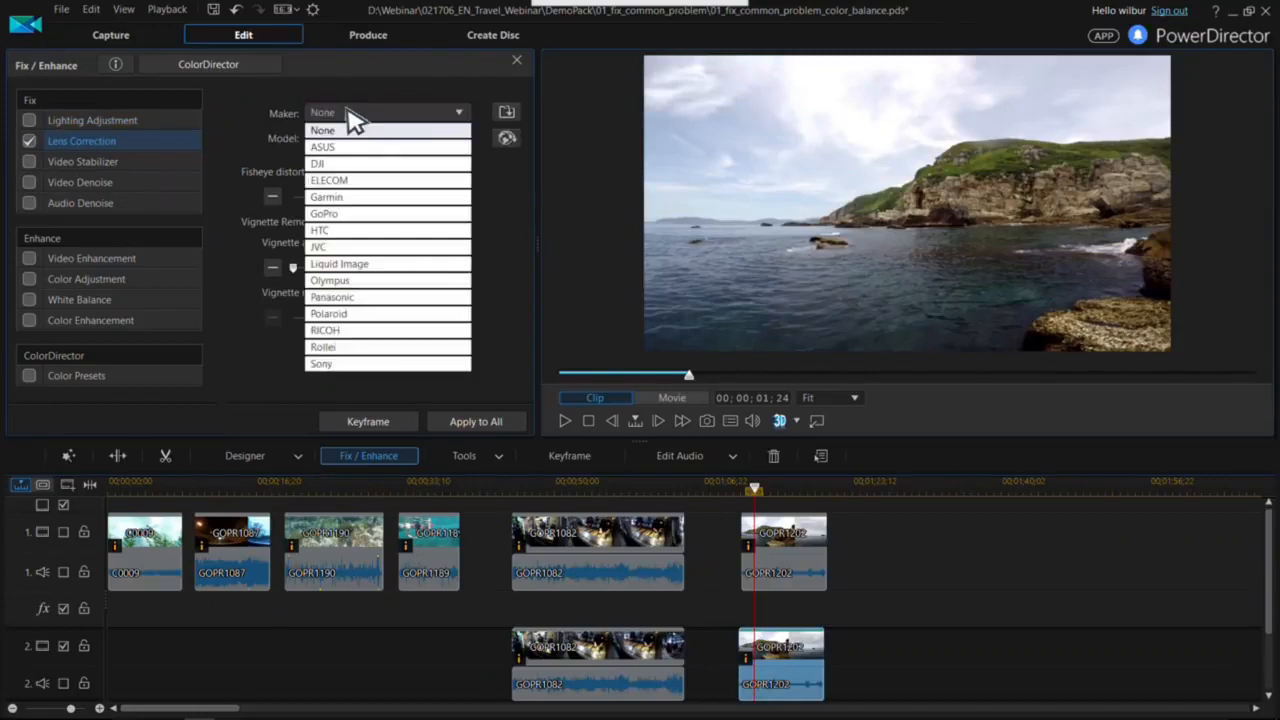
pyautogui.click(338, 213)
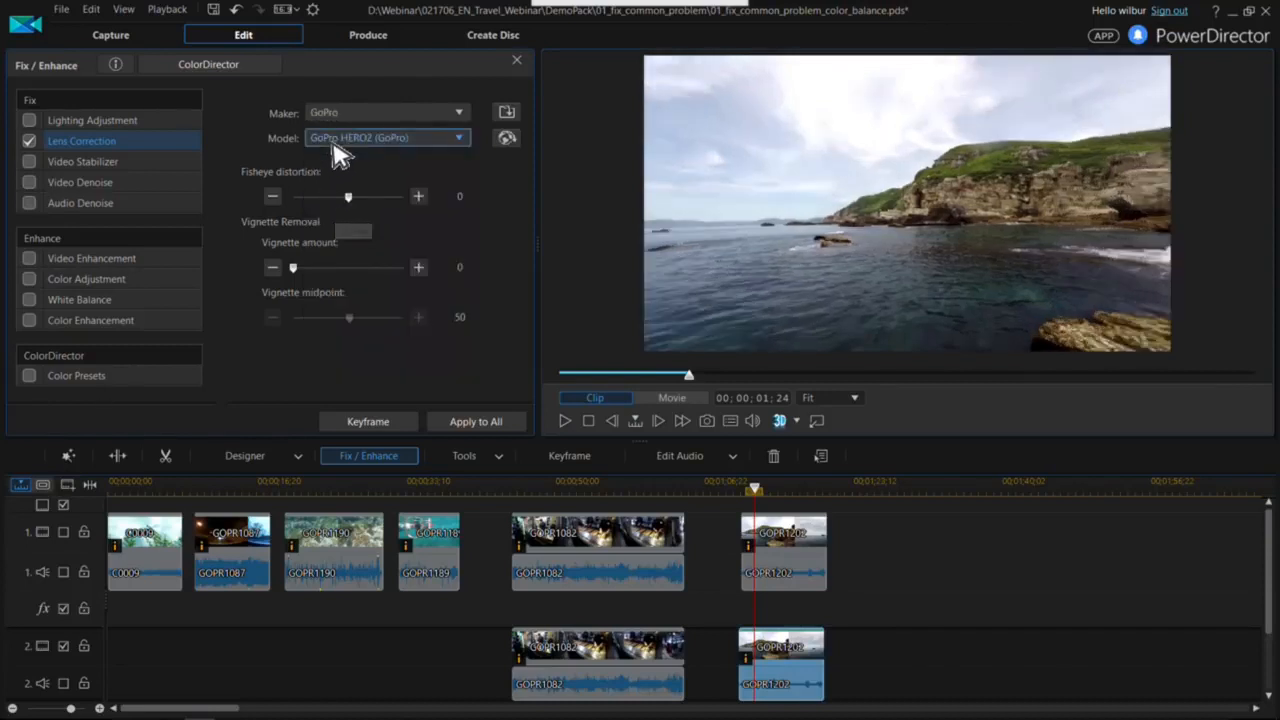
pyautogui.click(345, 138)
pyautogui.click(377, 222)
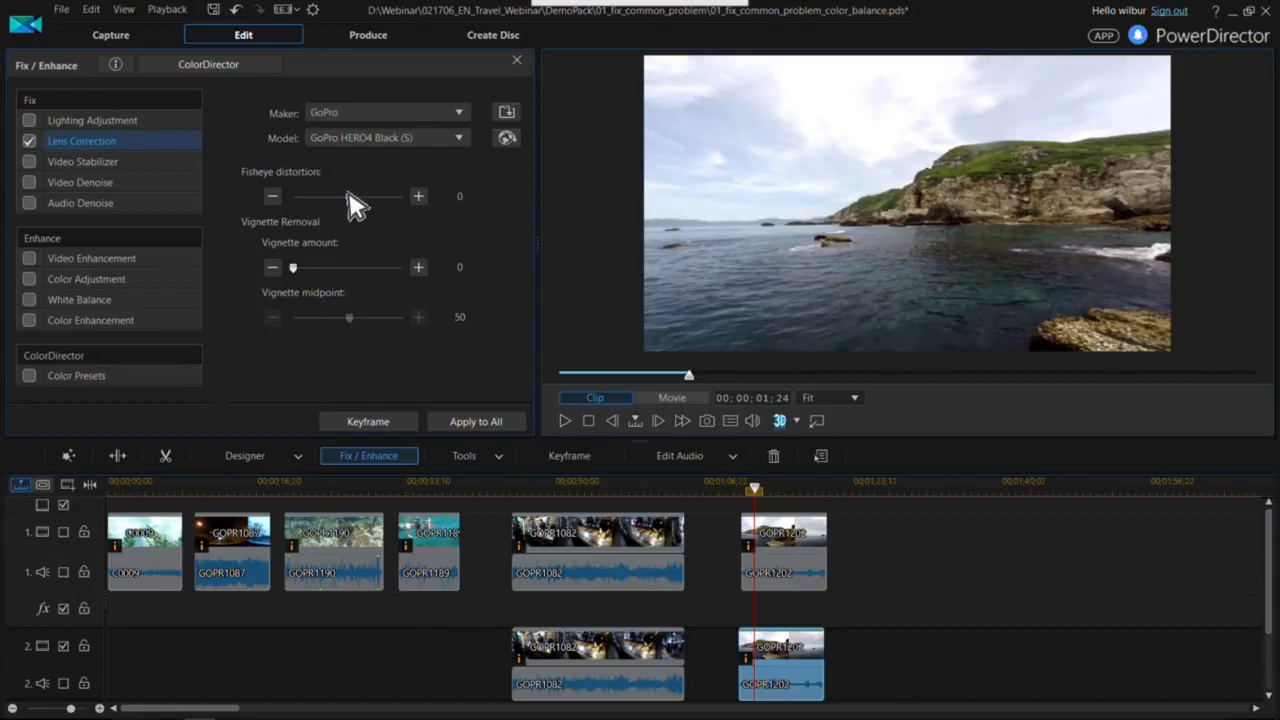
# - Set the GOPR1202 clip's fisheye distortion to 10 and play the corrected clip from its start
pyautogui.moveTo(341, 196)
pyautogui.mouseDown()
pyautogui.moveTo(324, 200)
pyautogui.moveTo(360, 203)
pyautogui.mouseUp()
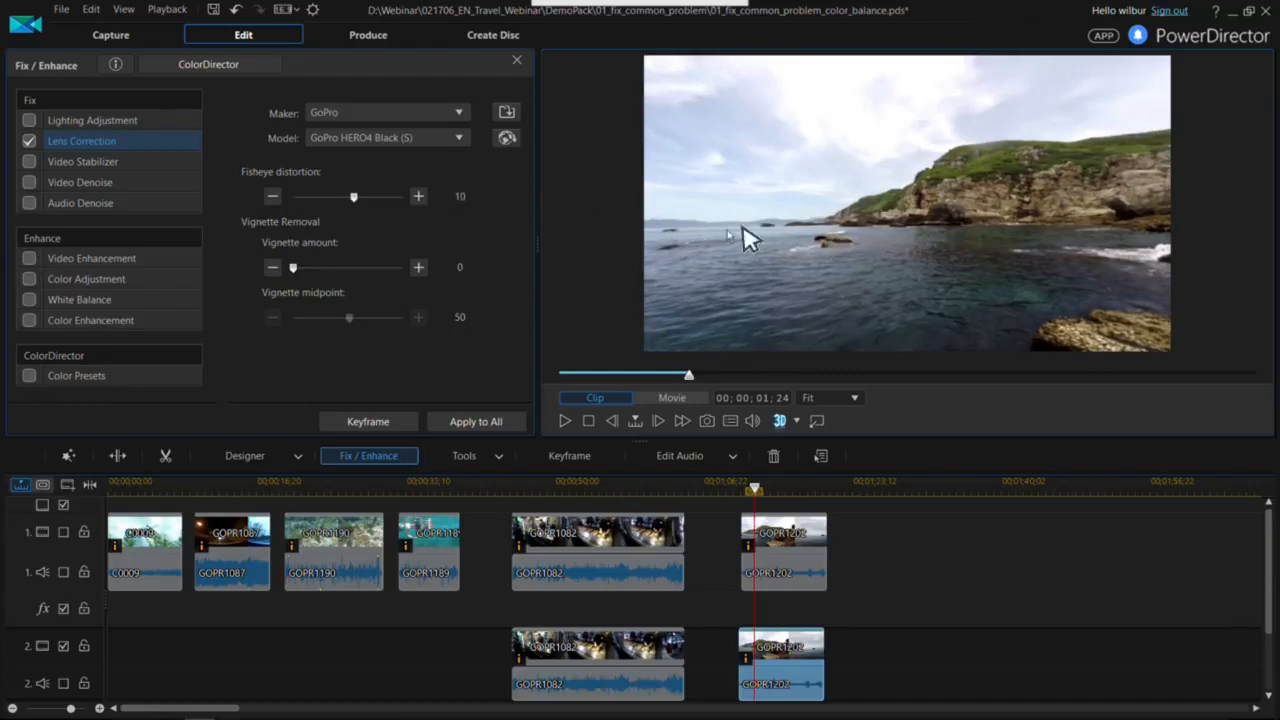
pyautogui.click(739, 488)
pyautogui.press('space')
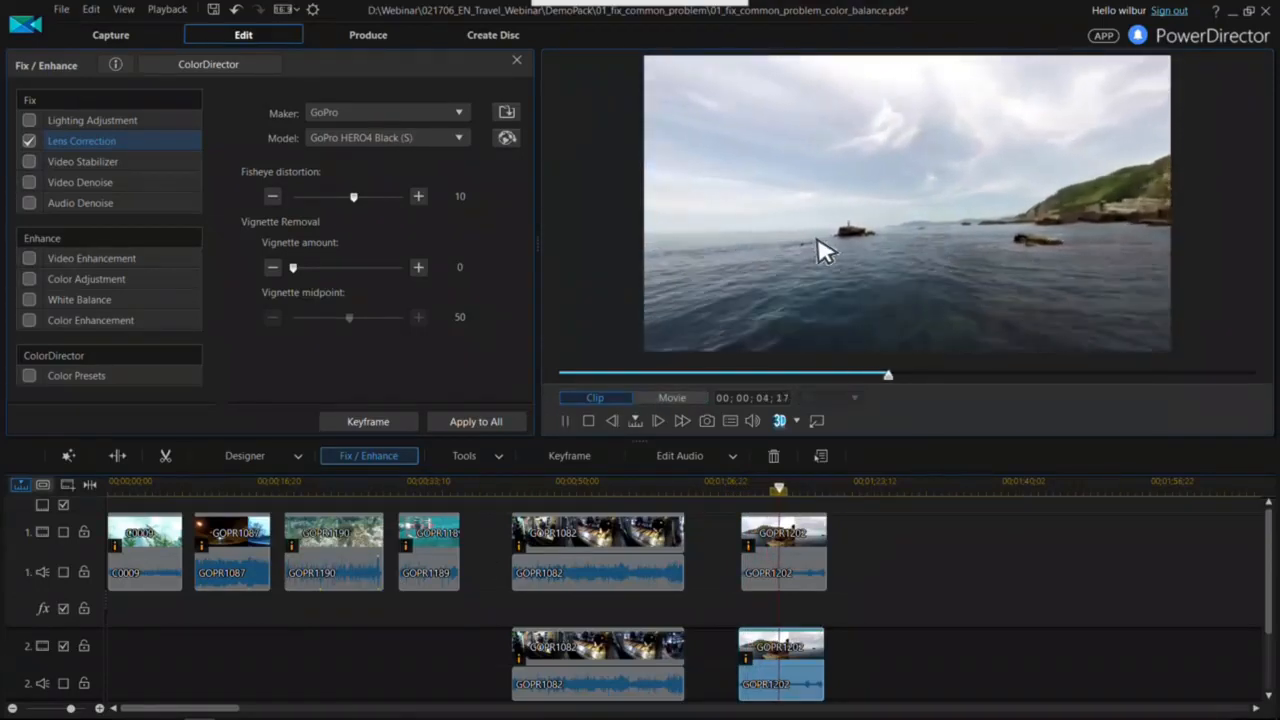
pyautogui.press('space')
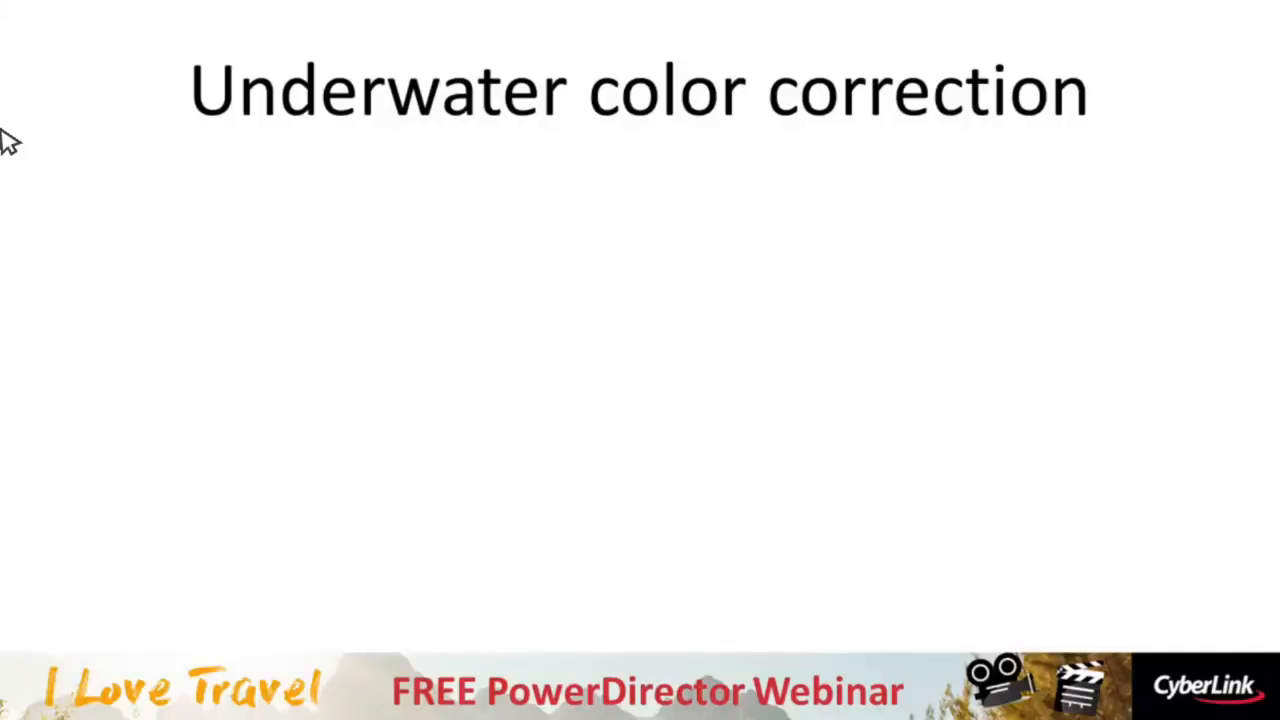
pyautogui.press('Right')
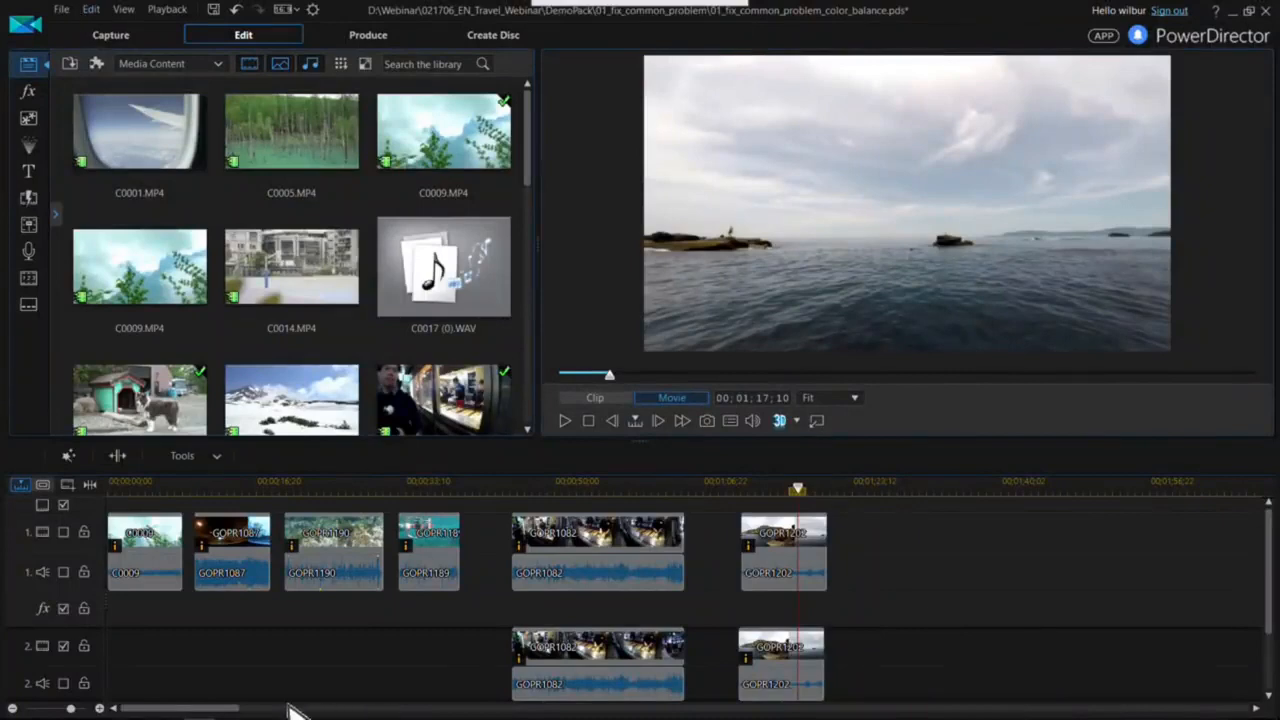
# - Open the project 01_fix_common_problem_audio_denoice.pds and merge its media files with the current library
pyautogui.moveTo(295, 714)
pyautogui.click(170, 710)
pyautogui.doubleClick(578, 505)
pyautogui.click(695, 410)
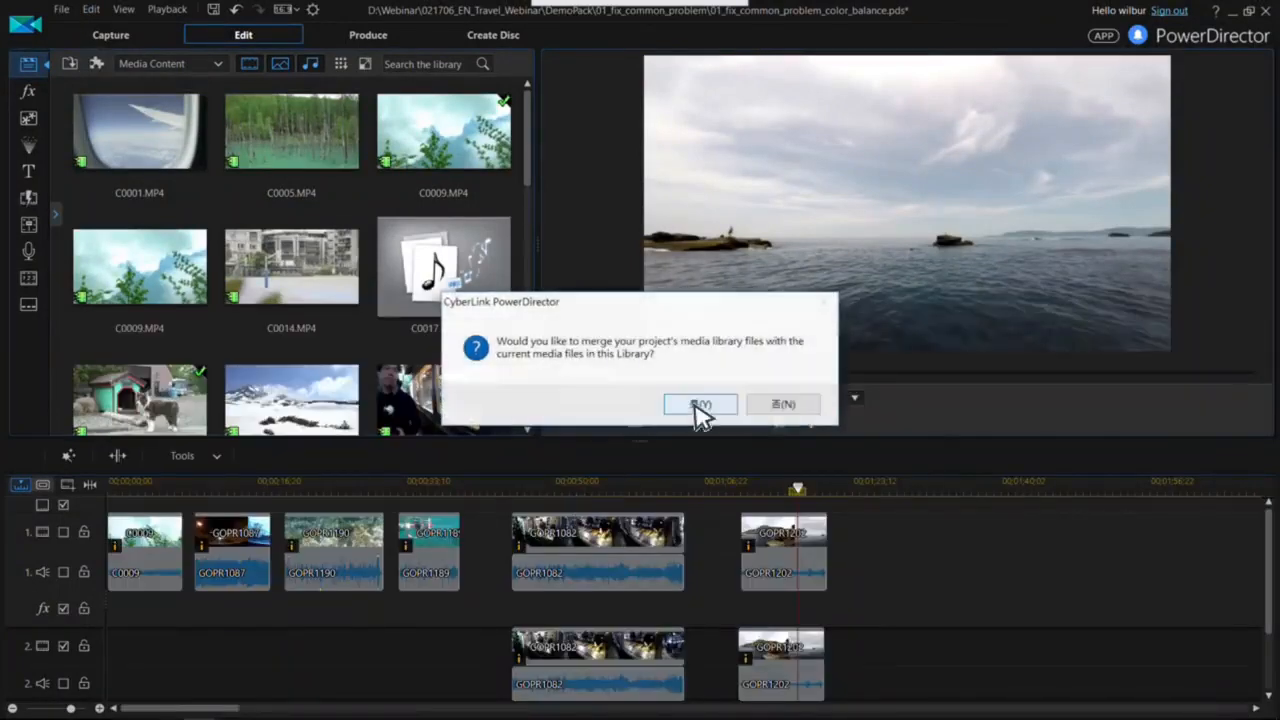
pyautogui.click(700, 405)
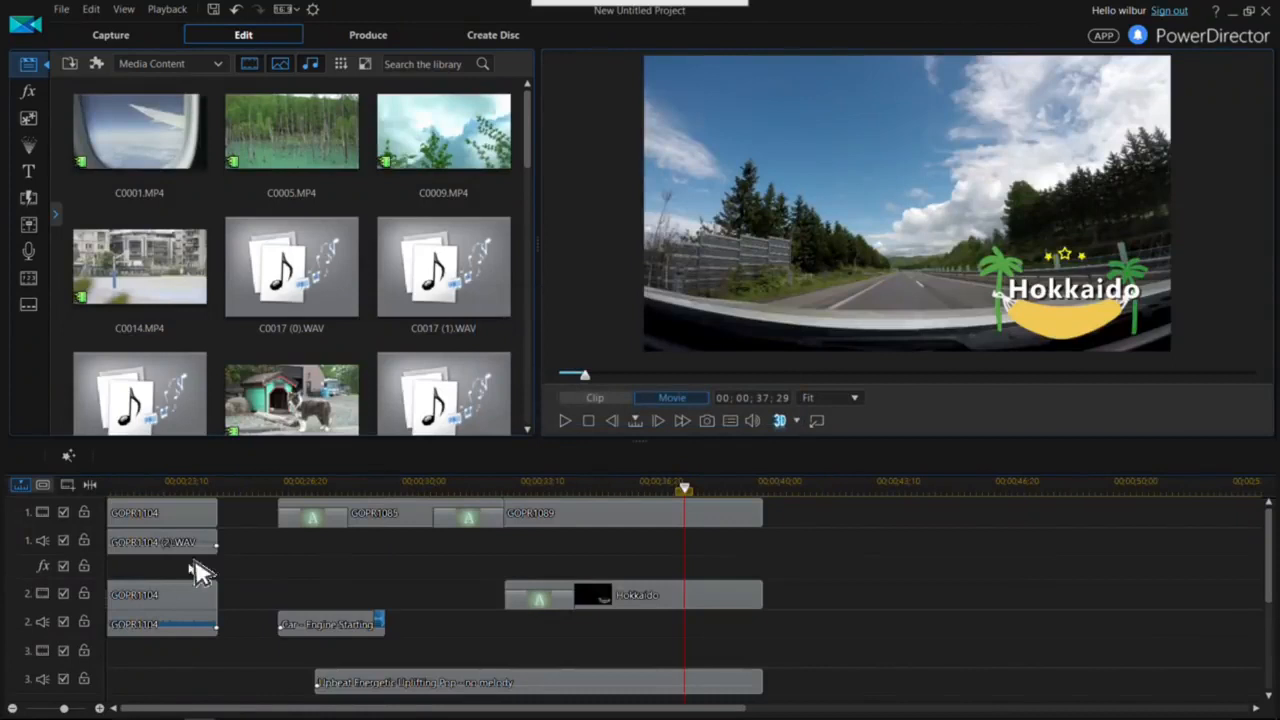
# - Bring the beginning of the timeline into view and move the playhead to 00;00;00;03 on the C0027 clip
pyautogui.moveTo(158, 708); pyautogui.dragTo(108, 705)
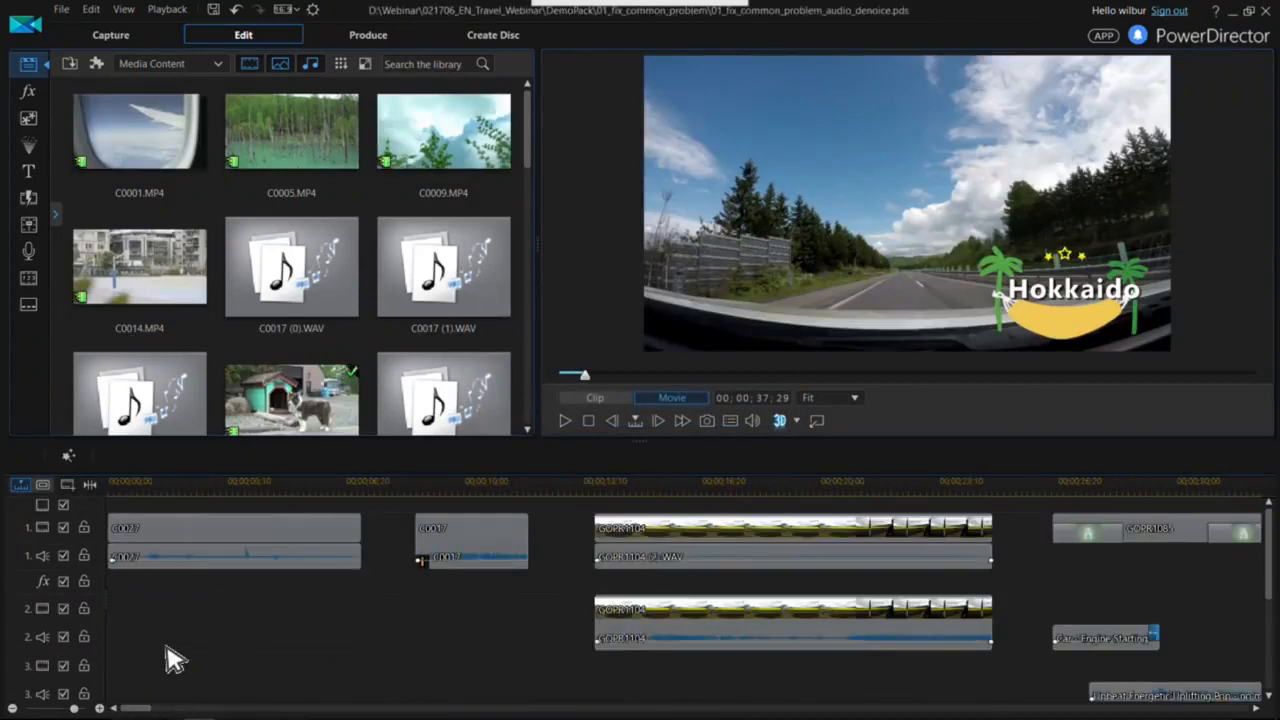
pyautogui.scroll(2, 167, 648)
pyautogui.scroll(-1, 167, 648)
pyautogui.moveTo(166, 709); pyautogui.dragTo(124, 706)
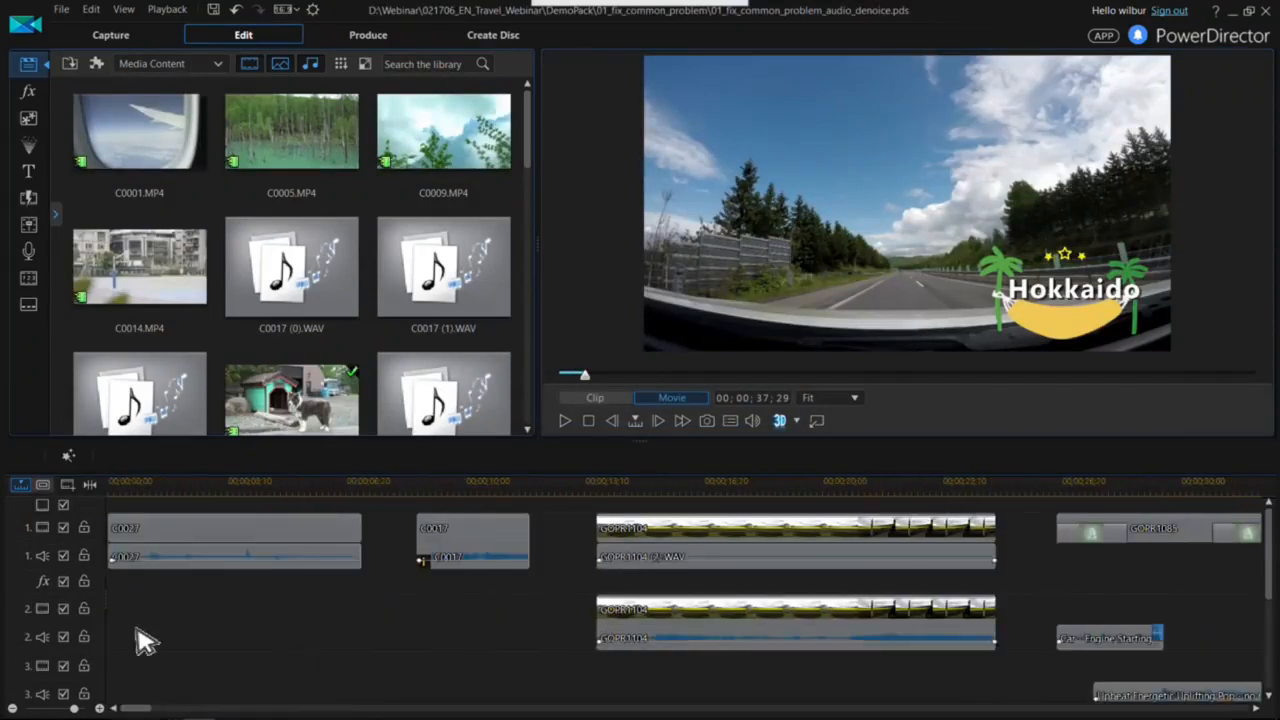
pyautogui.click(109, 490)
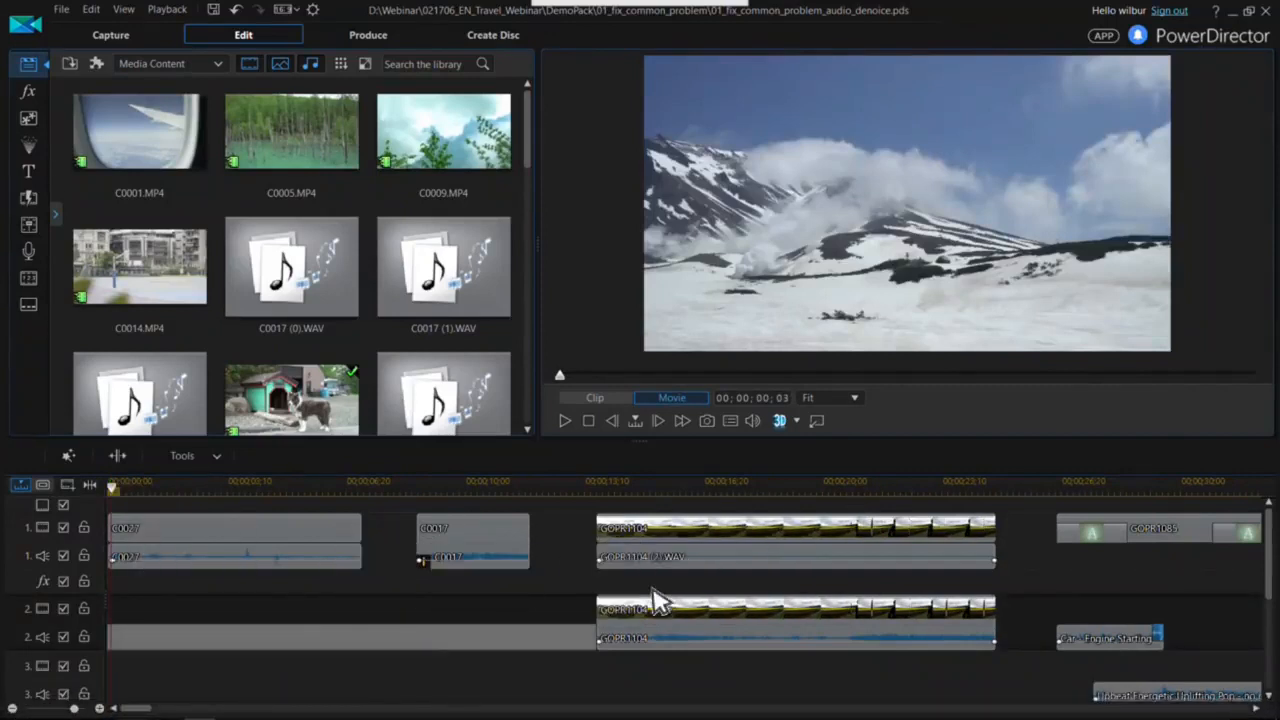
# - Play the C0027 snowy mountain clip, enlarge the timeline scale and return the playhead to the beginning of the clip
pyautogui.press('space')
pyautogui.press('space')
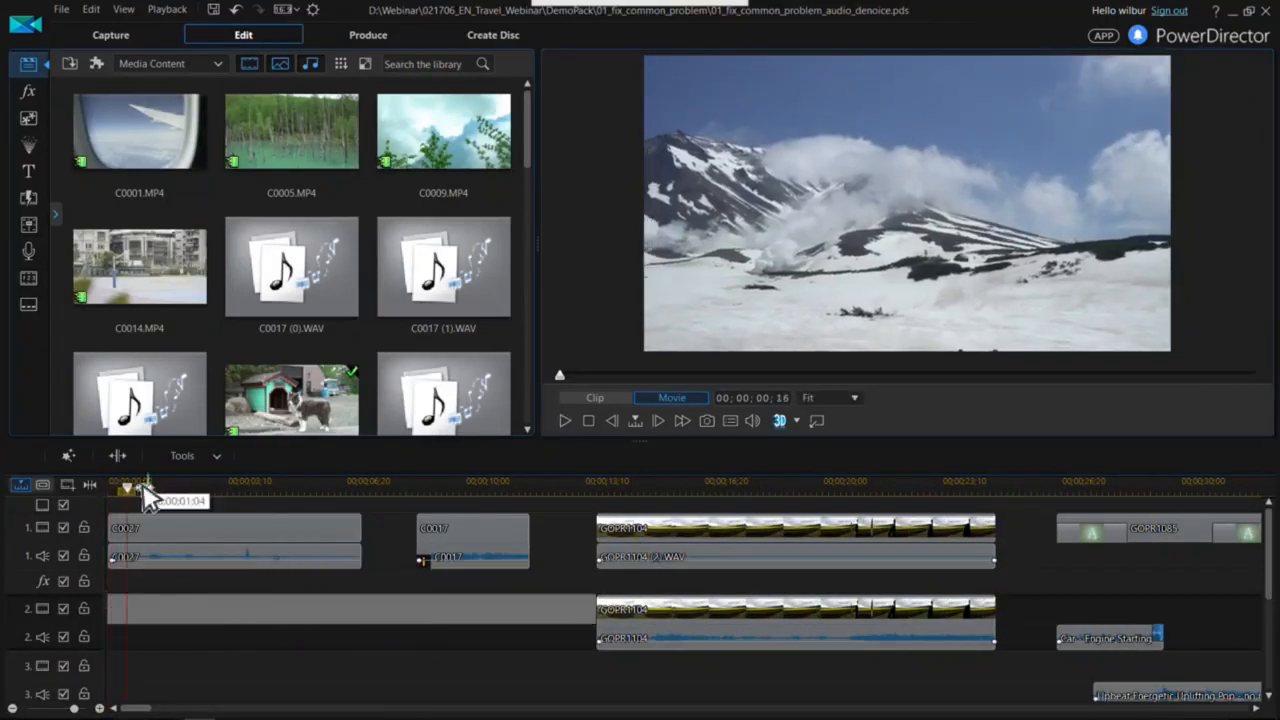
pyautogui.press('space')
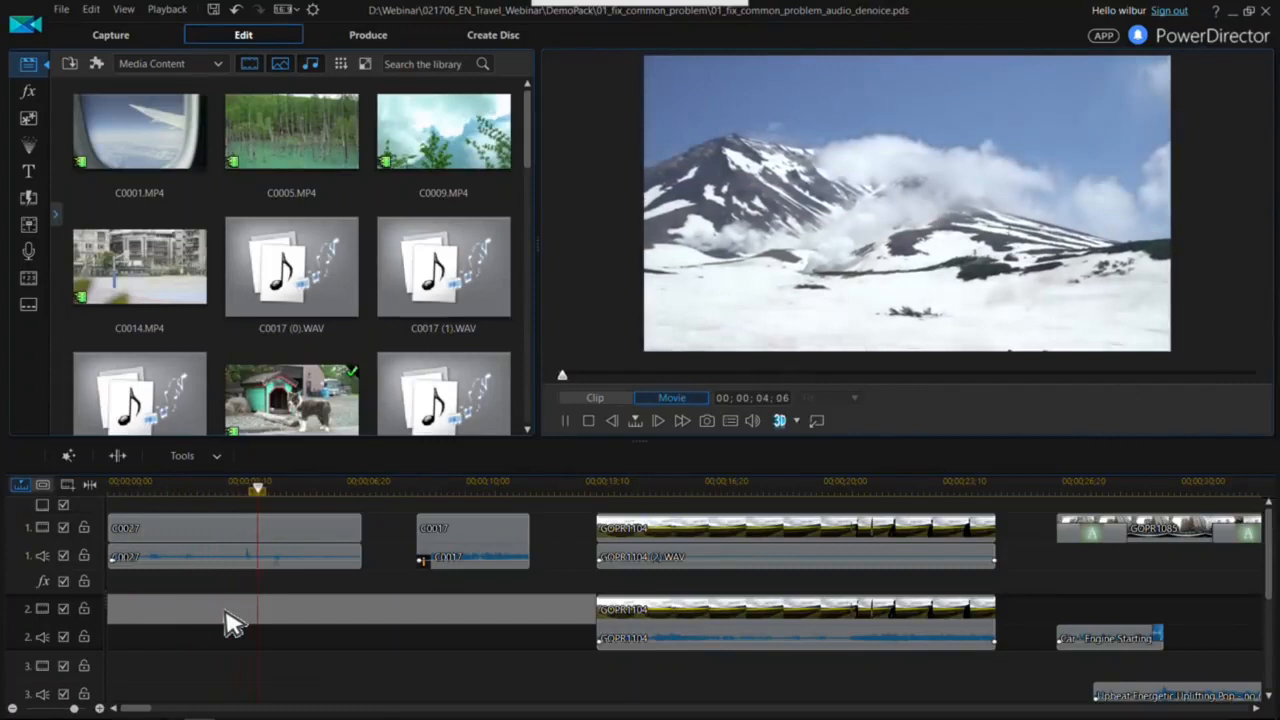
pyautogui.press('space')
pyautogui.scroll(2, 204, 614)
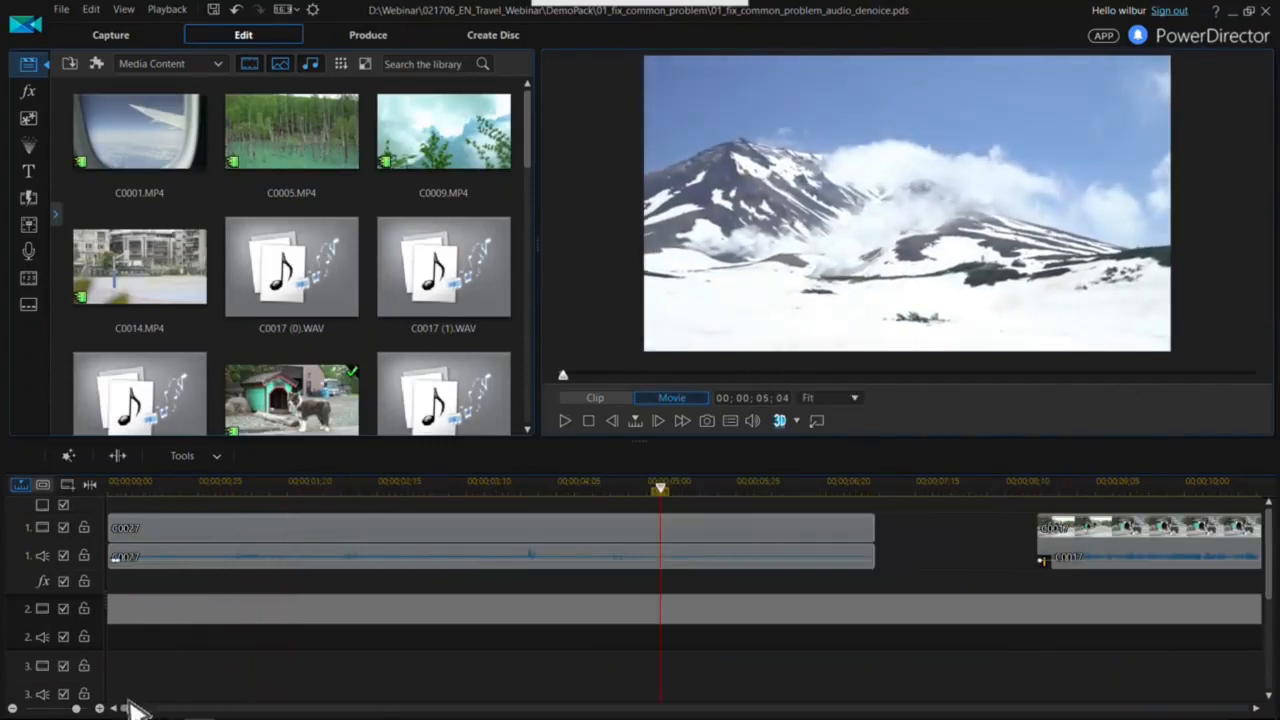
pyautogui.press('Home')
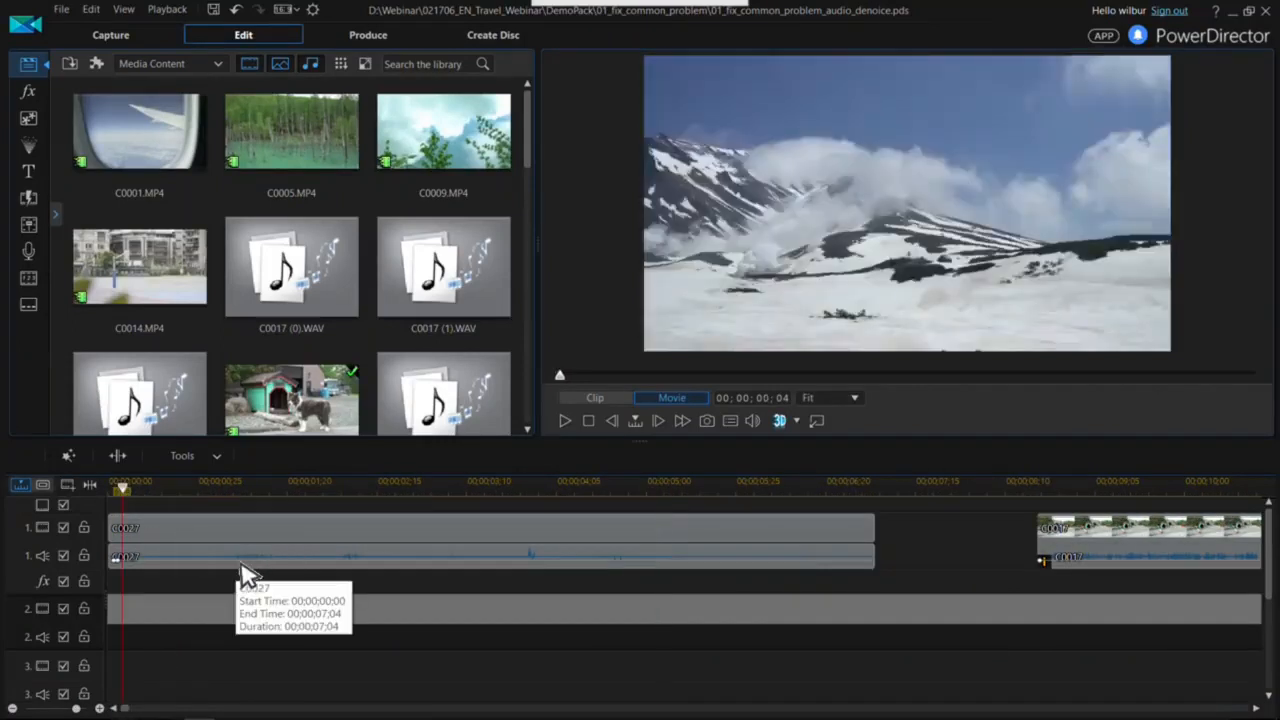
# - Play the C0027 clip in short stretches, including a replay from 00;00;03;22, to listen to its background noise
pyautogui.press('space')
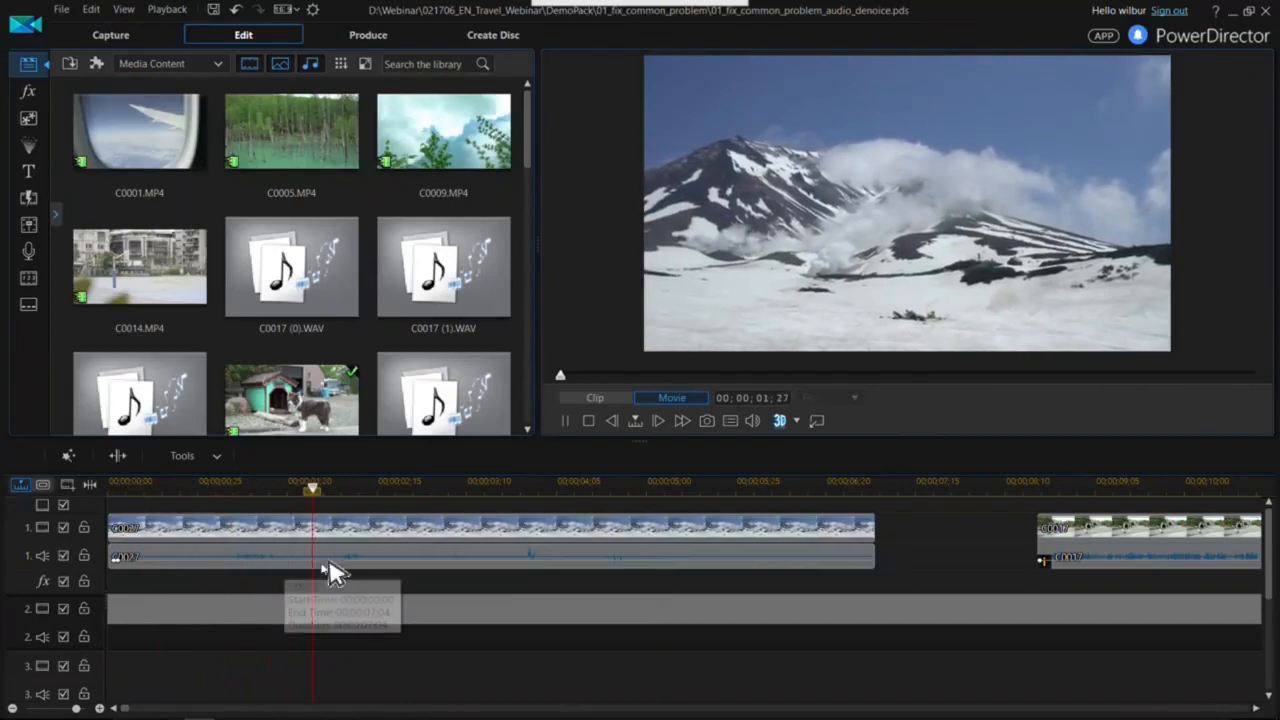
pyautogui.press('space')
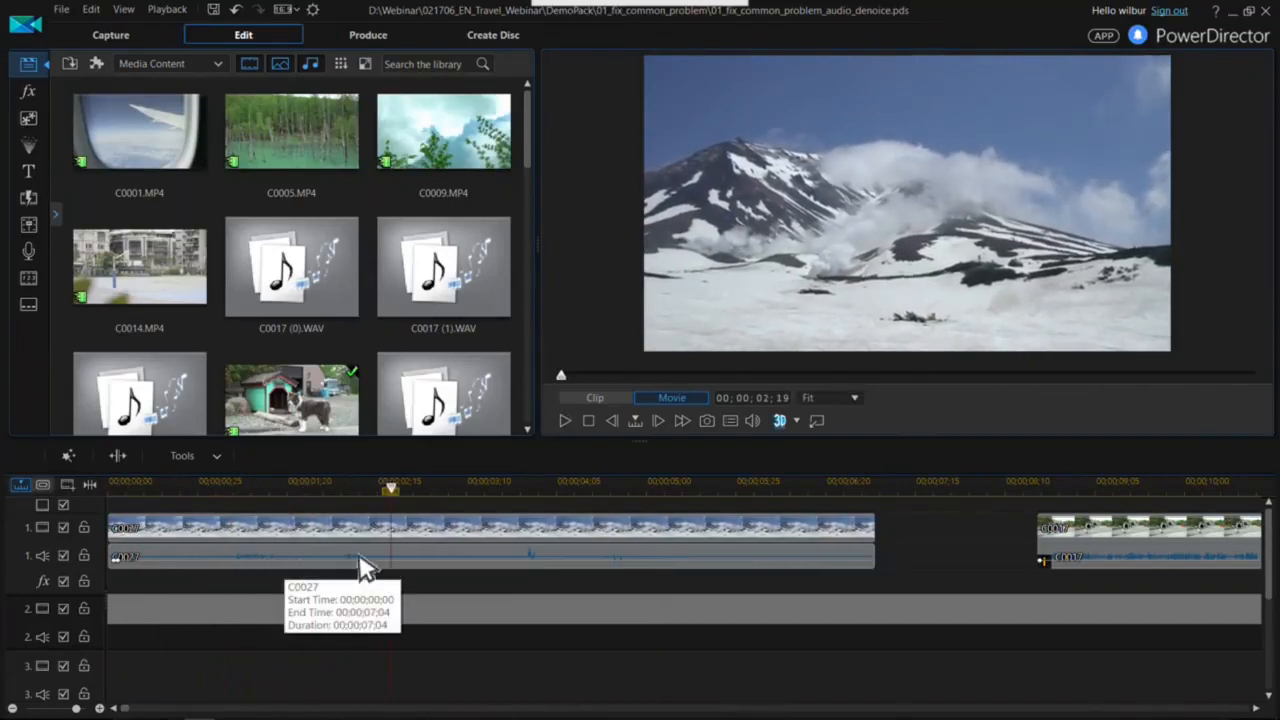
pyautogui.press('space')
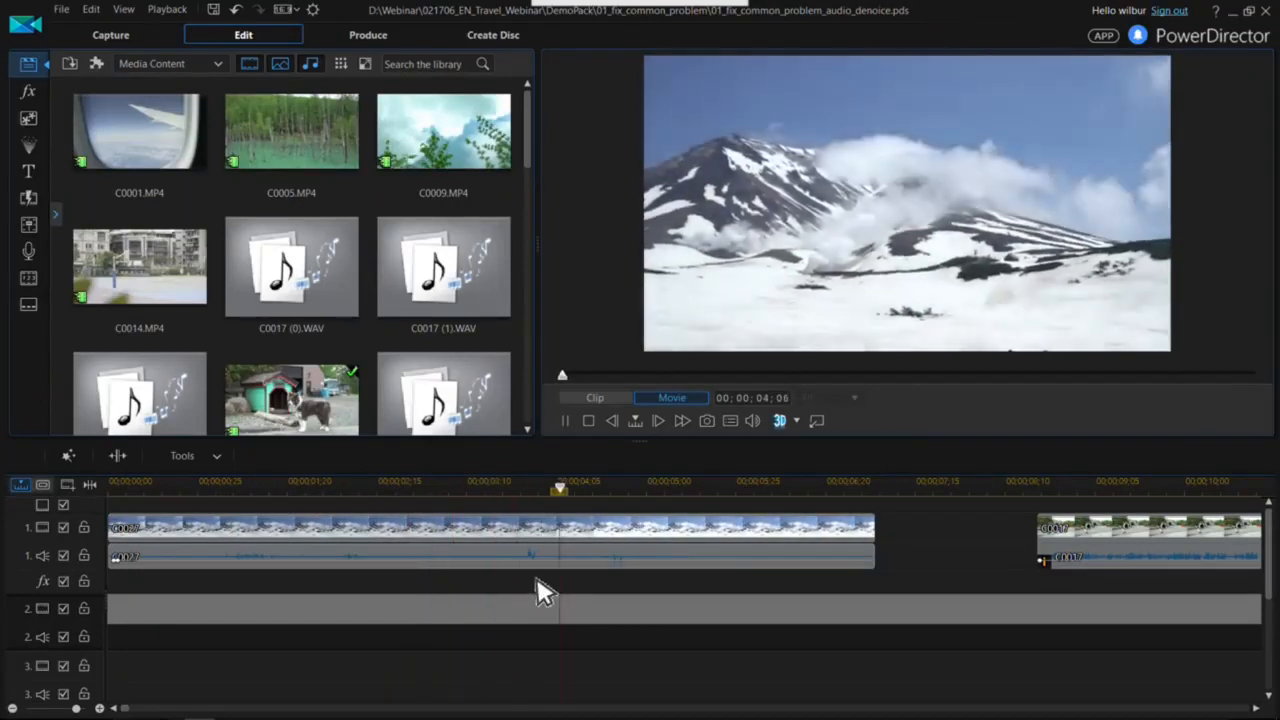
pyautogui.press('space')
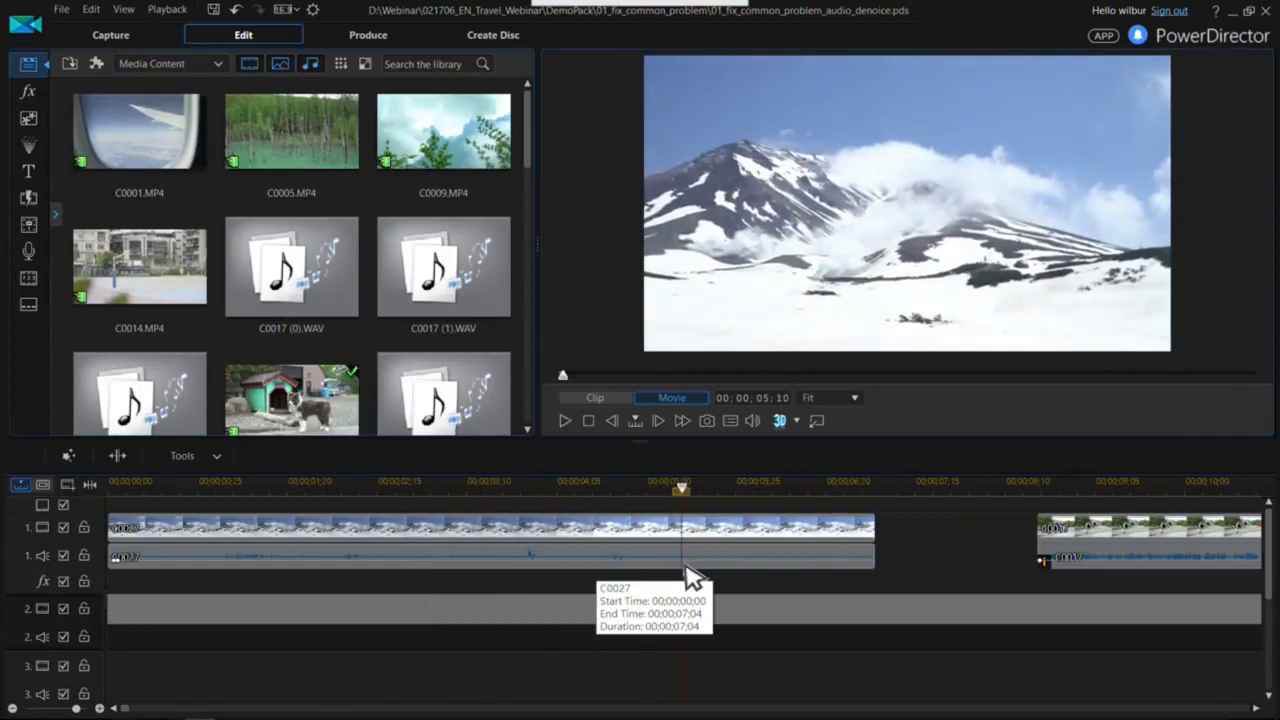
pyautogui.click(512, 487)
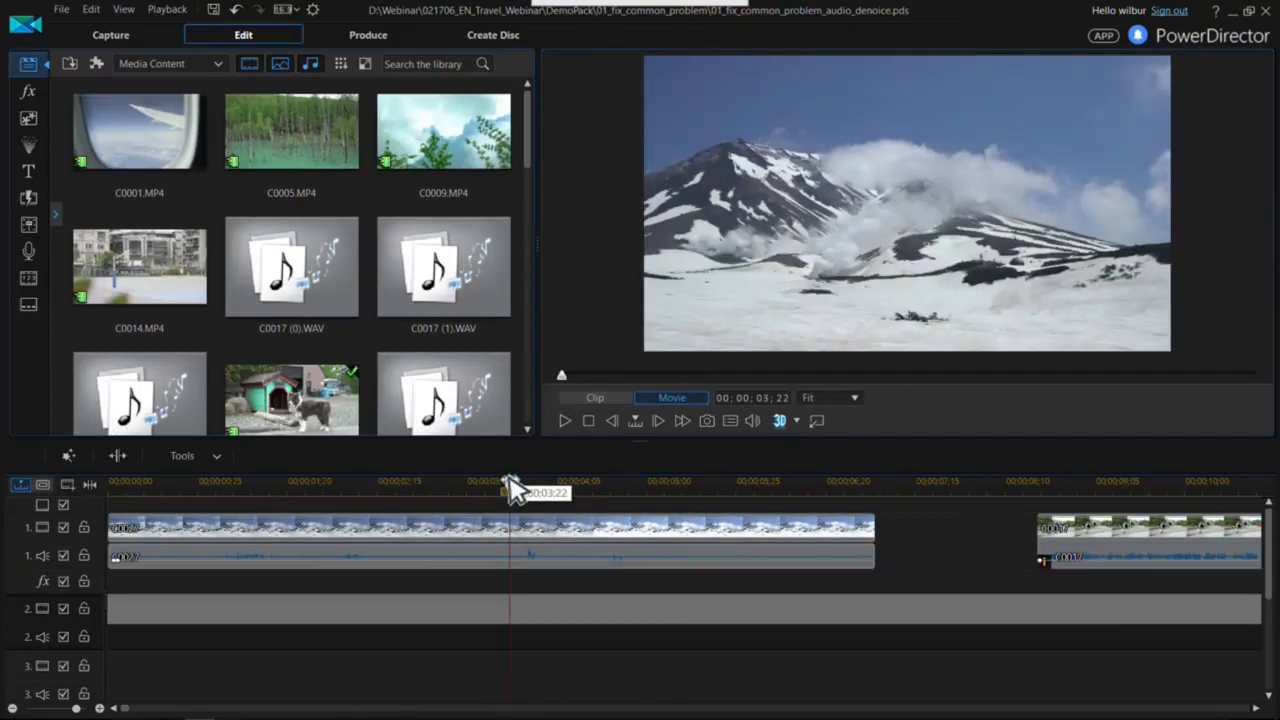
pyautogui.press('space')
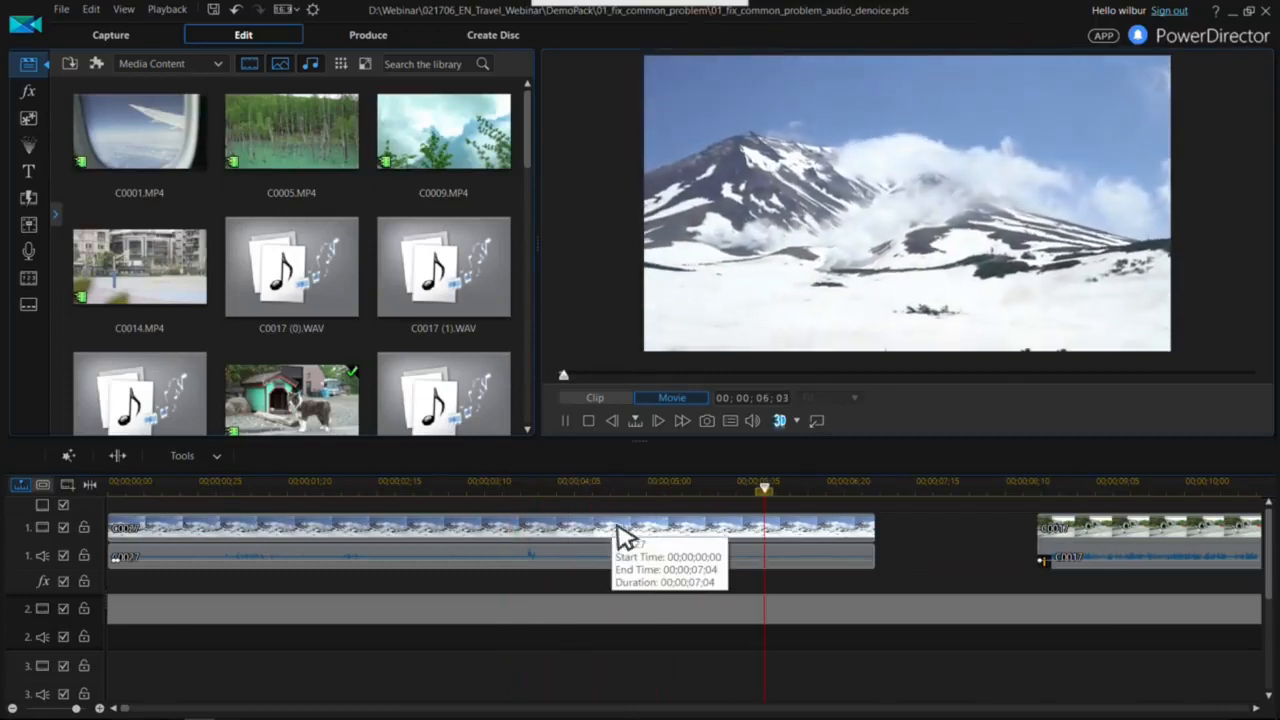
pyautogui.press('space')
# - Link the video and audio of the C0027 clip
pyautogui.click(177, 555)
pyautogui.rightClick(185, 556)
pyautogui.click(323, 274)
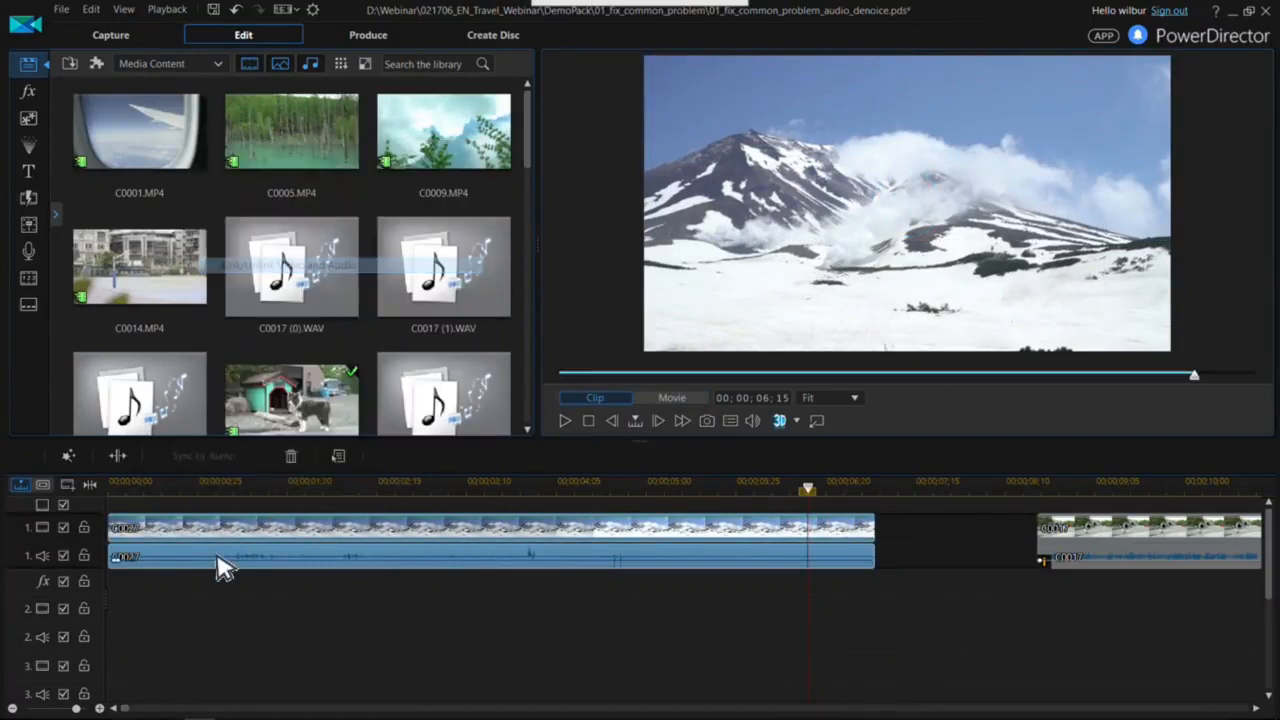
# - Enable the Audio Denoise fix on the C0027 clip and set its noise type to Wind noise
pyautogui.click(206, 532)
pyautogui.click(367, 462)
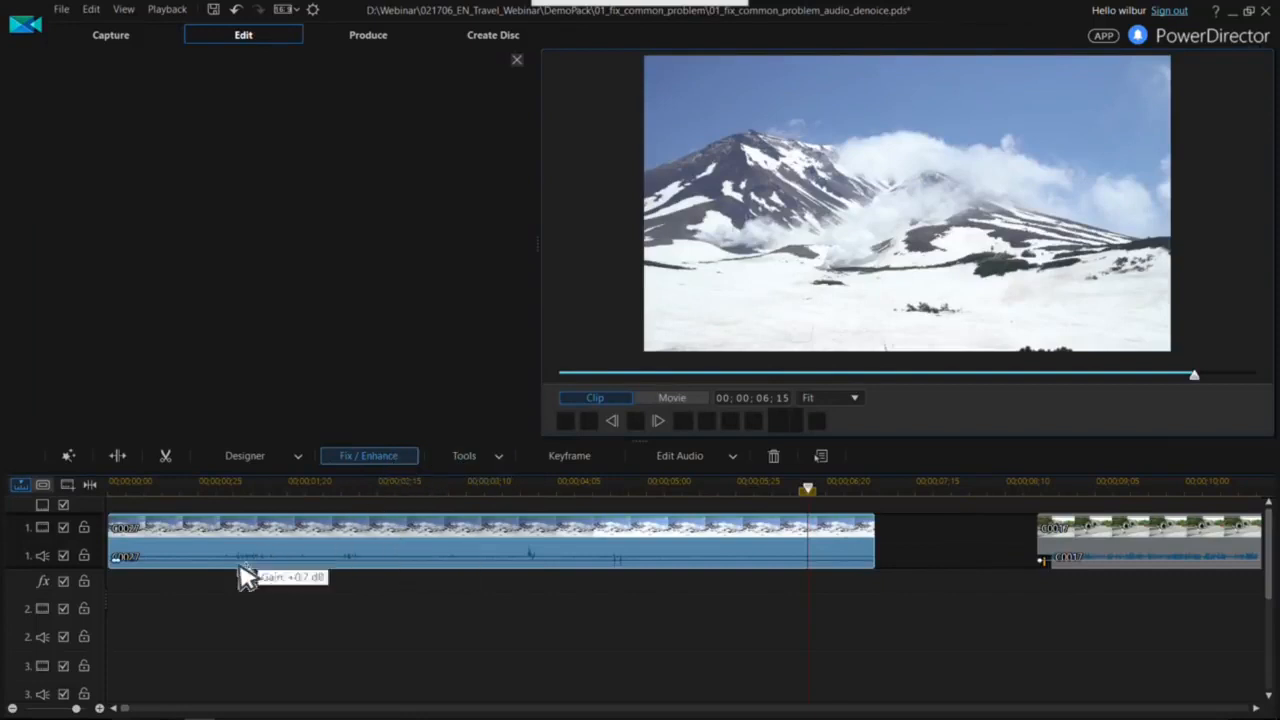
pyautogui.scroll(-3, 258, 555)
pyautogui.click(175, 630)
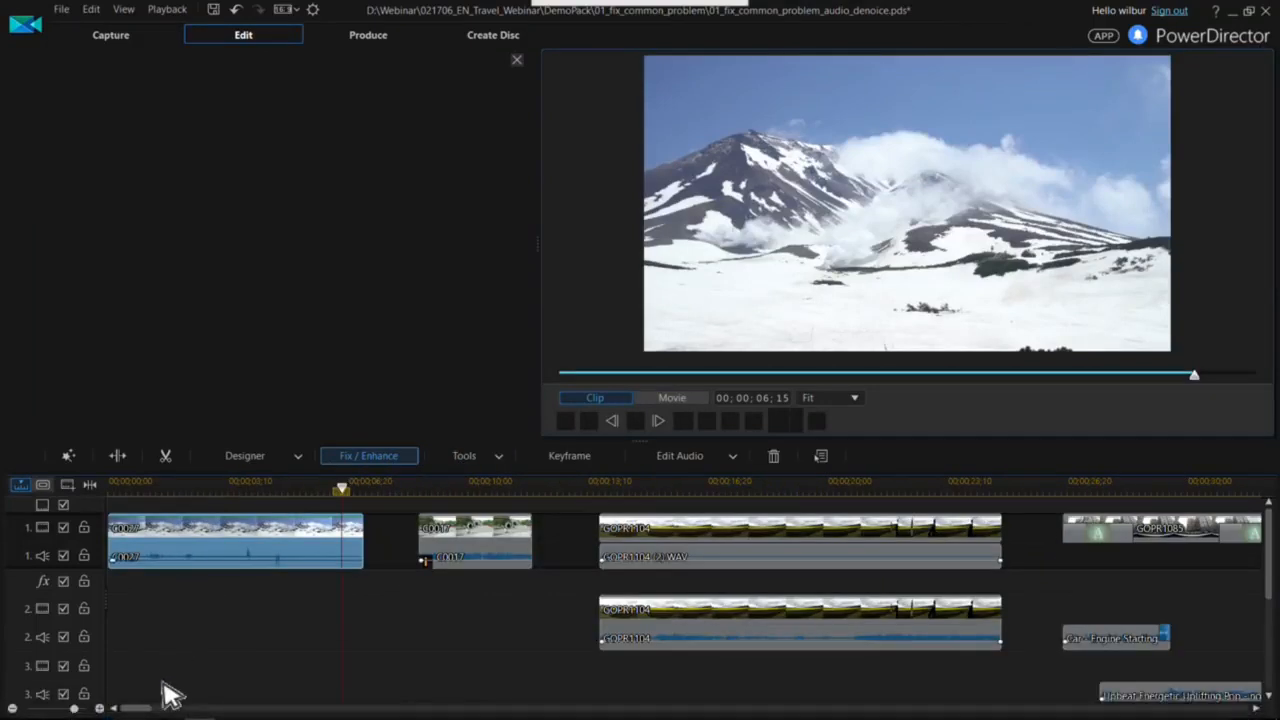
pyautogui.click(188, 538)
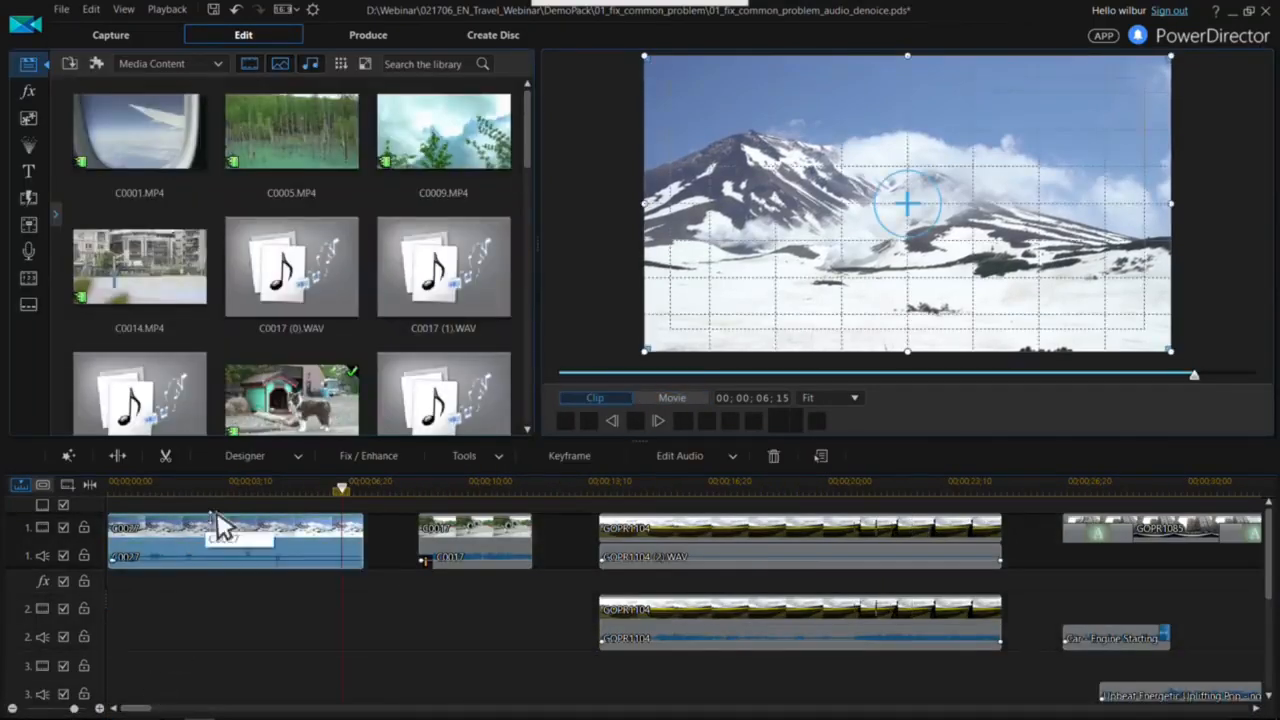
pyautogui.click(125, 485)
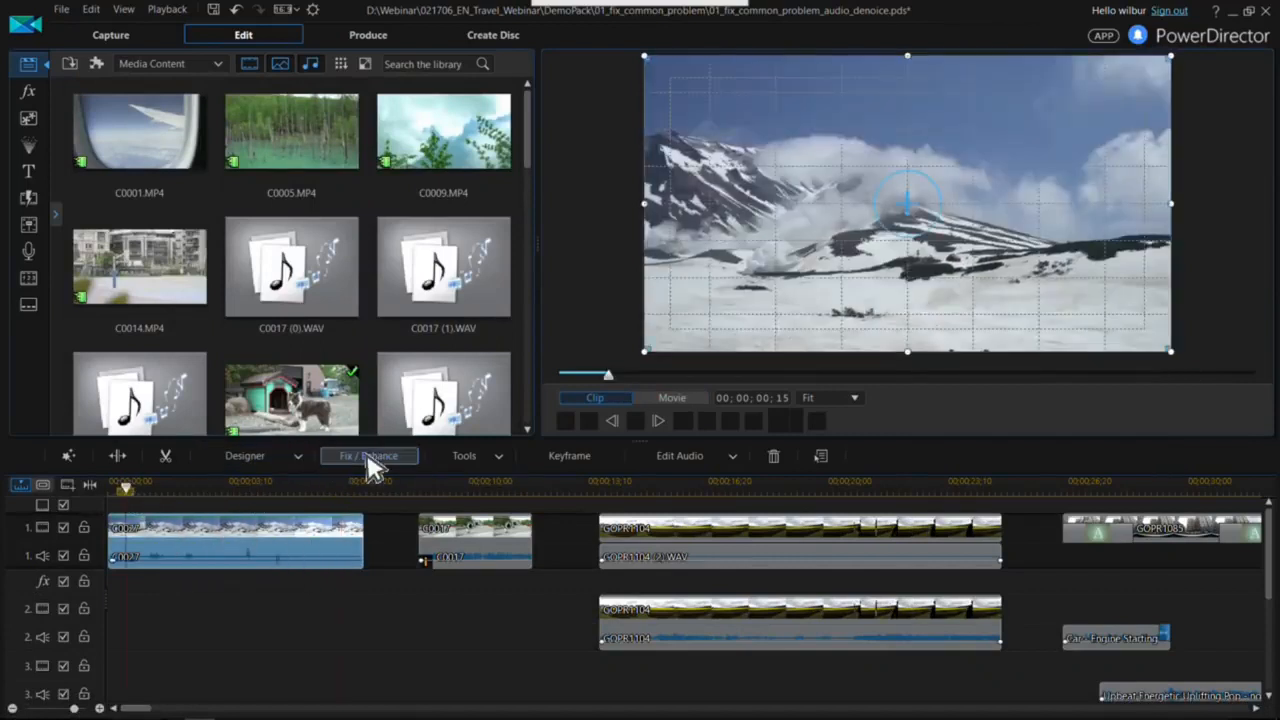
pyautogui.click(366, 455)
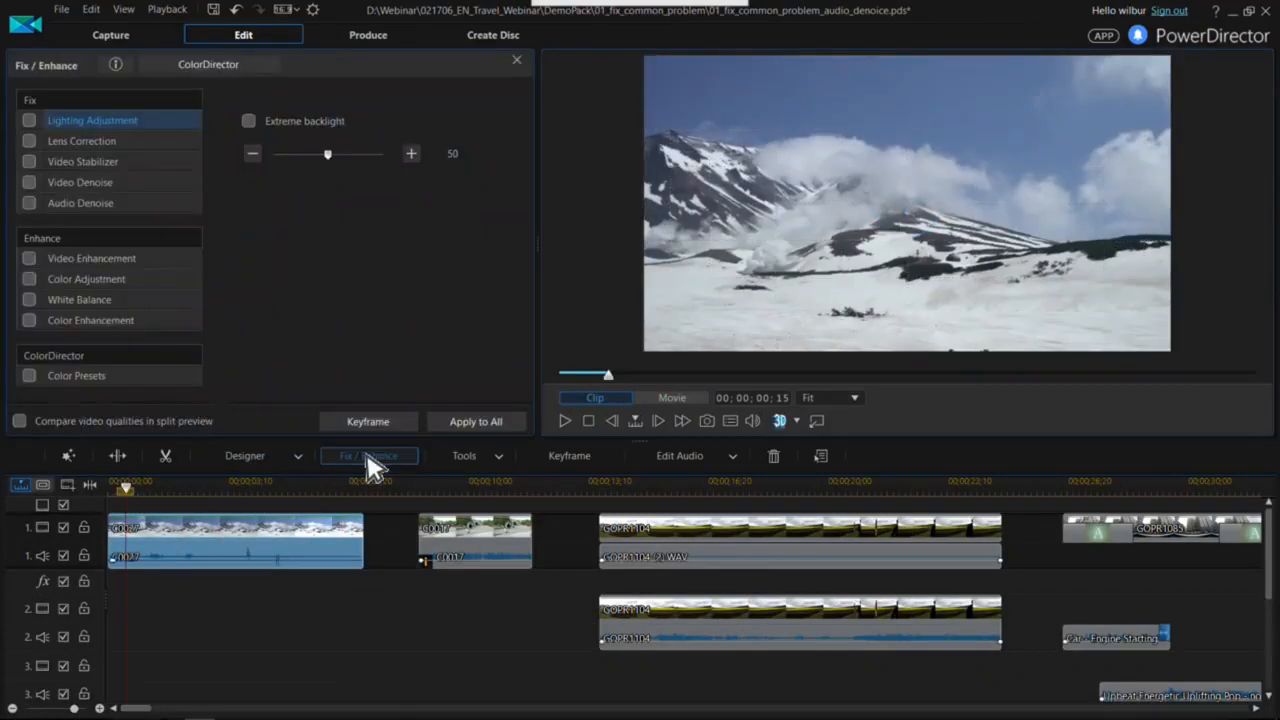
pyautogui.click(29, 203)
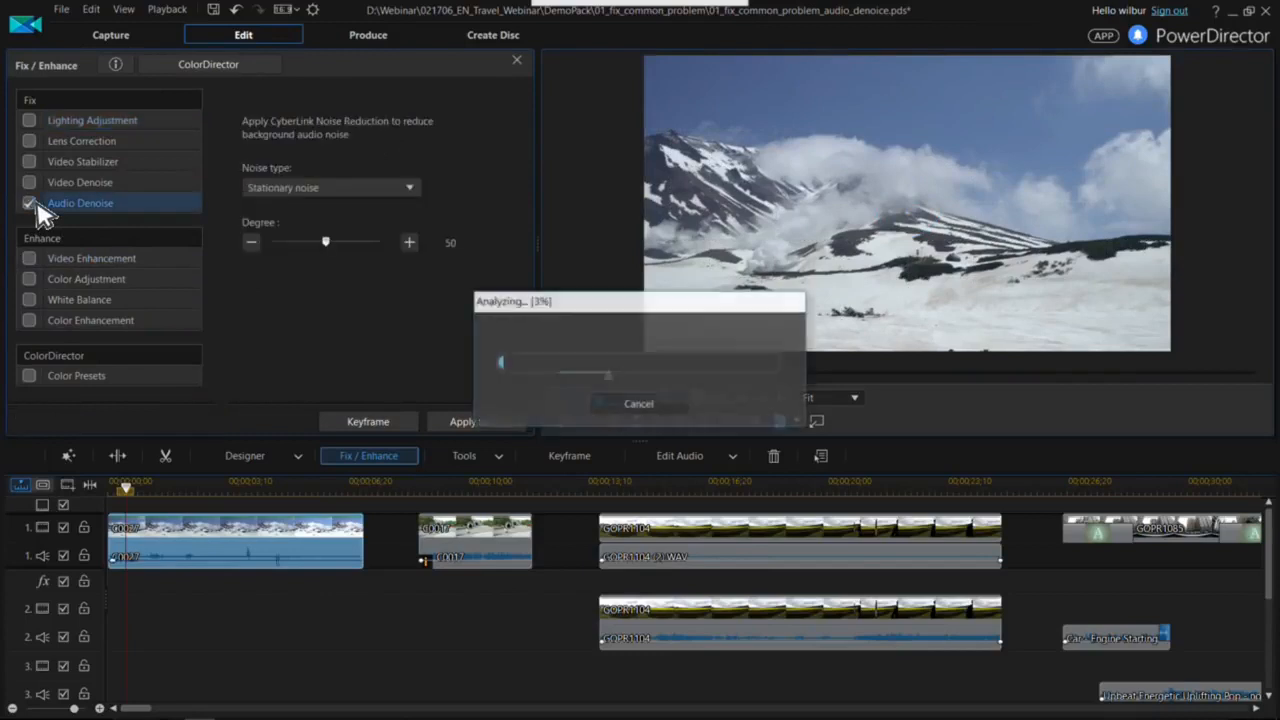
pyautogui.click(340, 190)
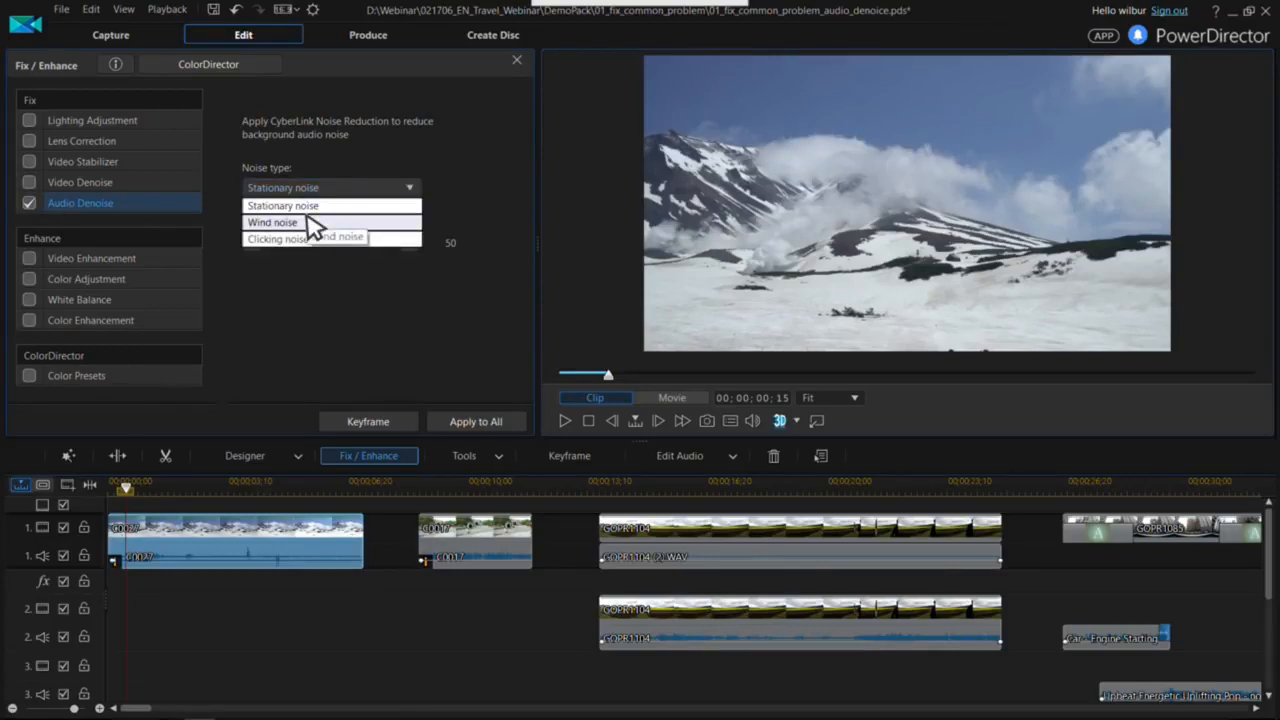
pyautogui.click(310, 222)
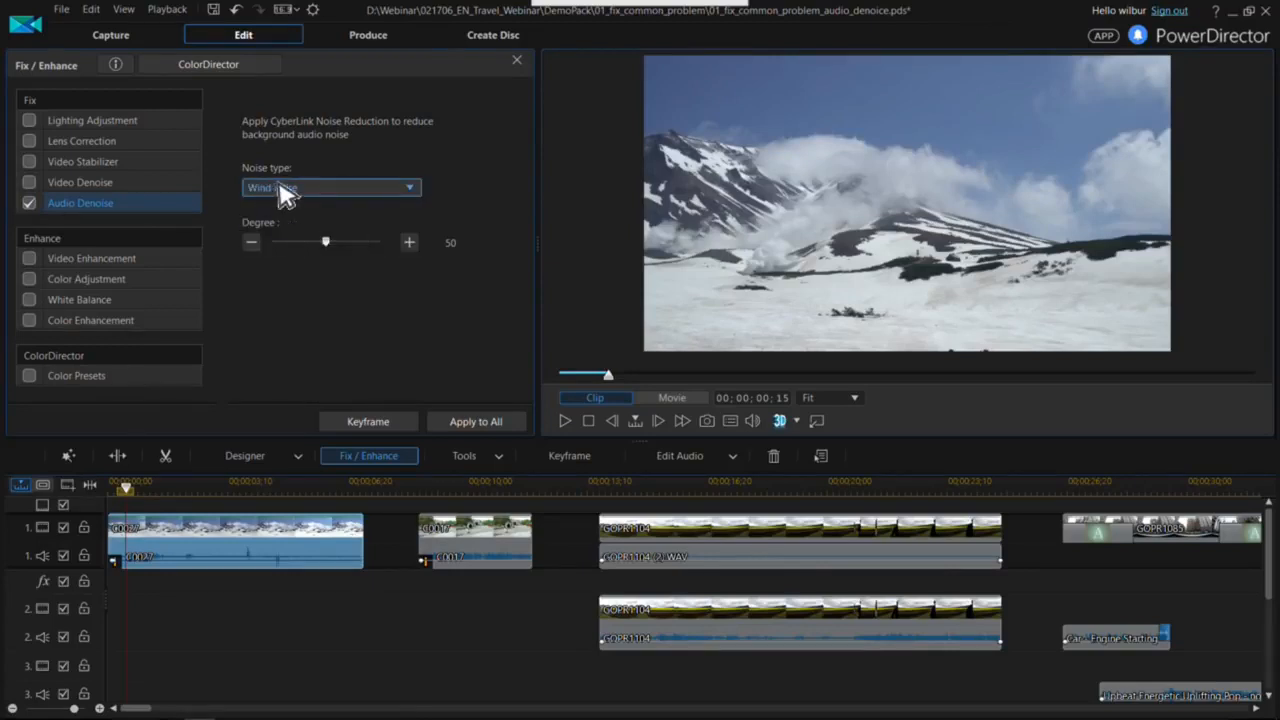
# - Set the C0027 clip's audio denoise degree to 80 and play the clip from its start
pyautogui.click(121, 491)
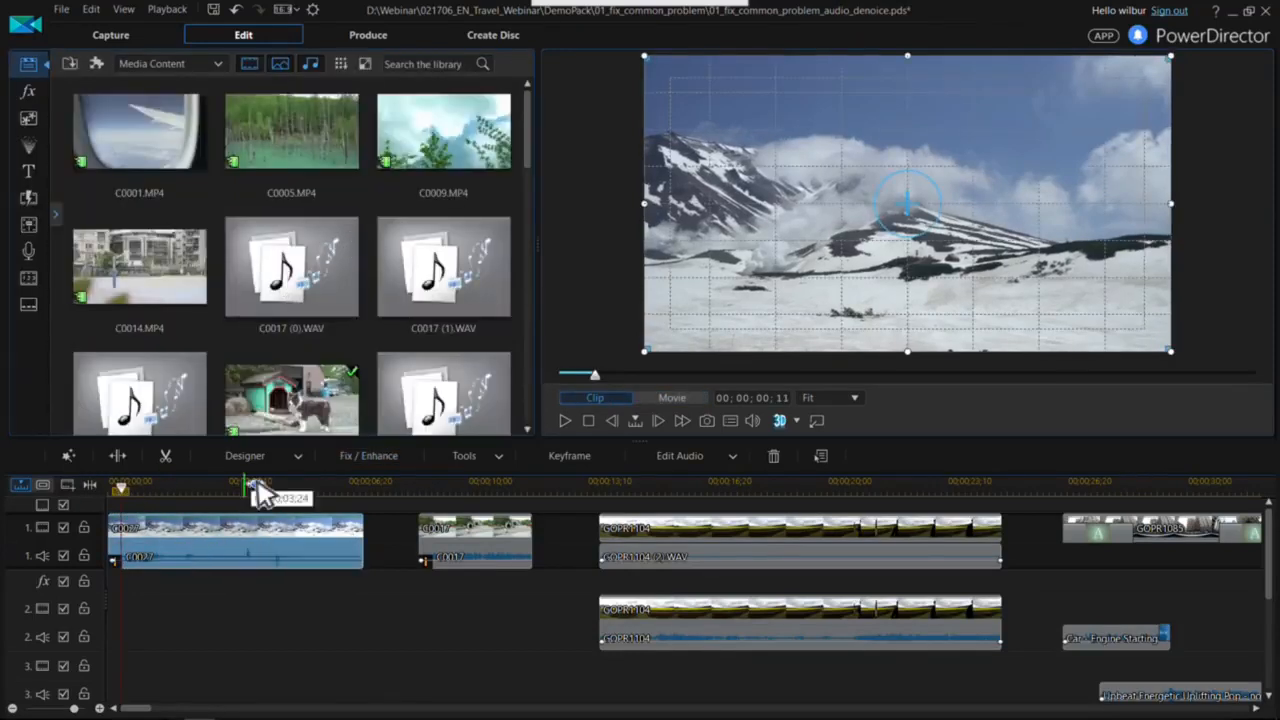
pyautogui.click(372, 457)
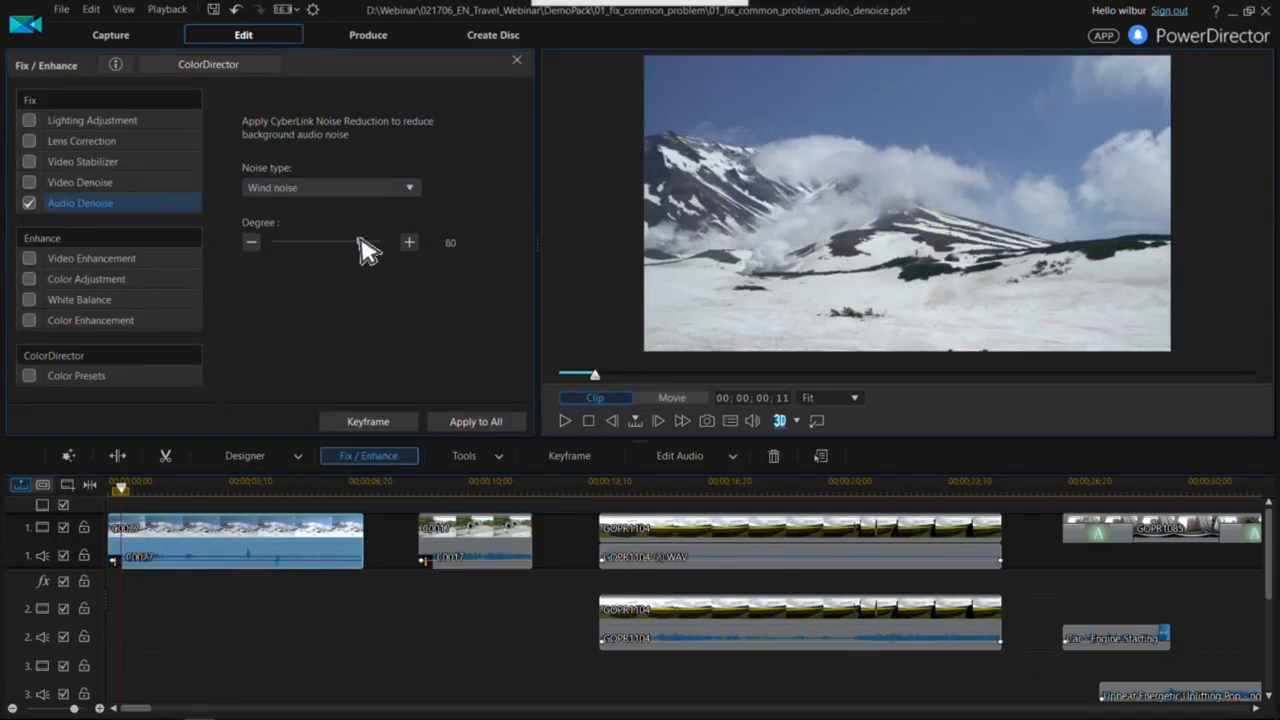
pyautogui.click(112, 488)
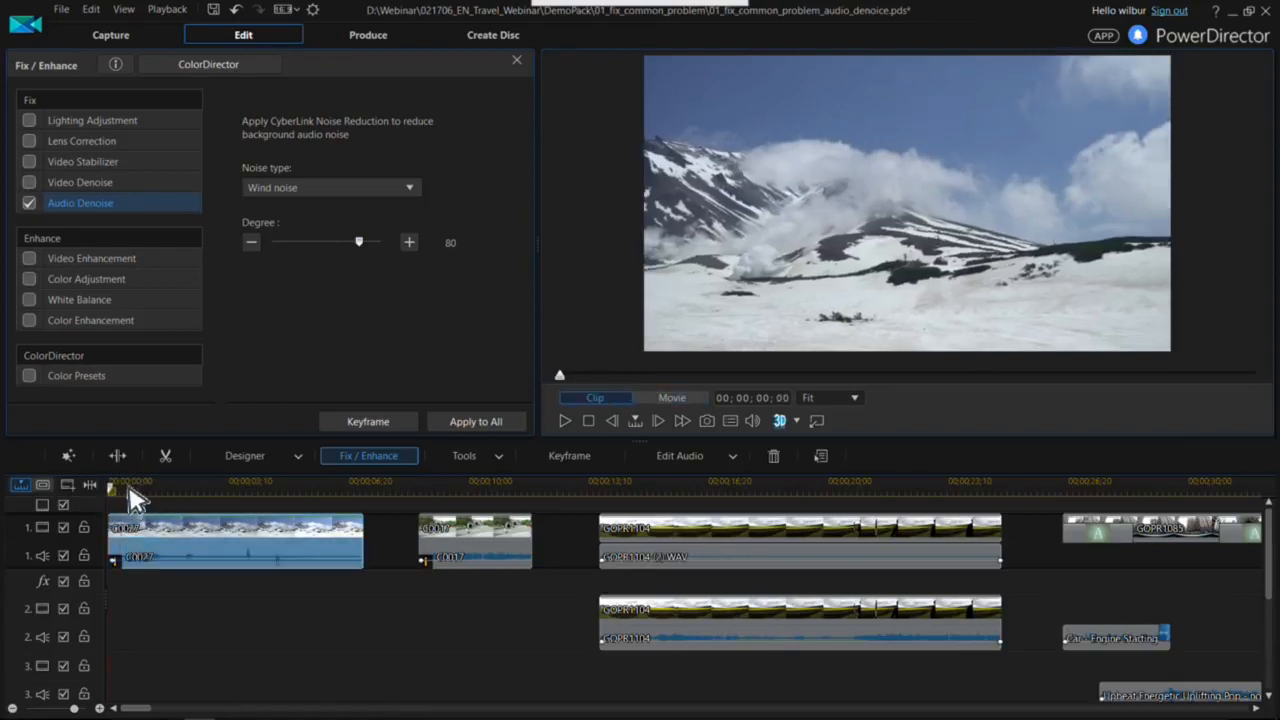
pyautogui.click(251, 660)
pyautogui.press('space')
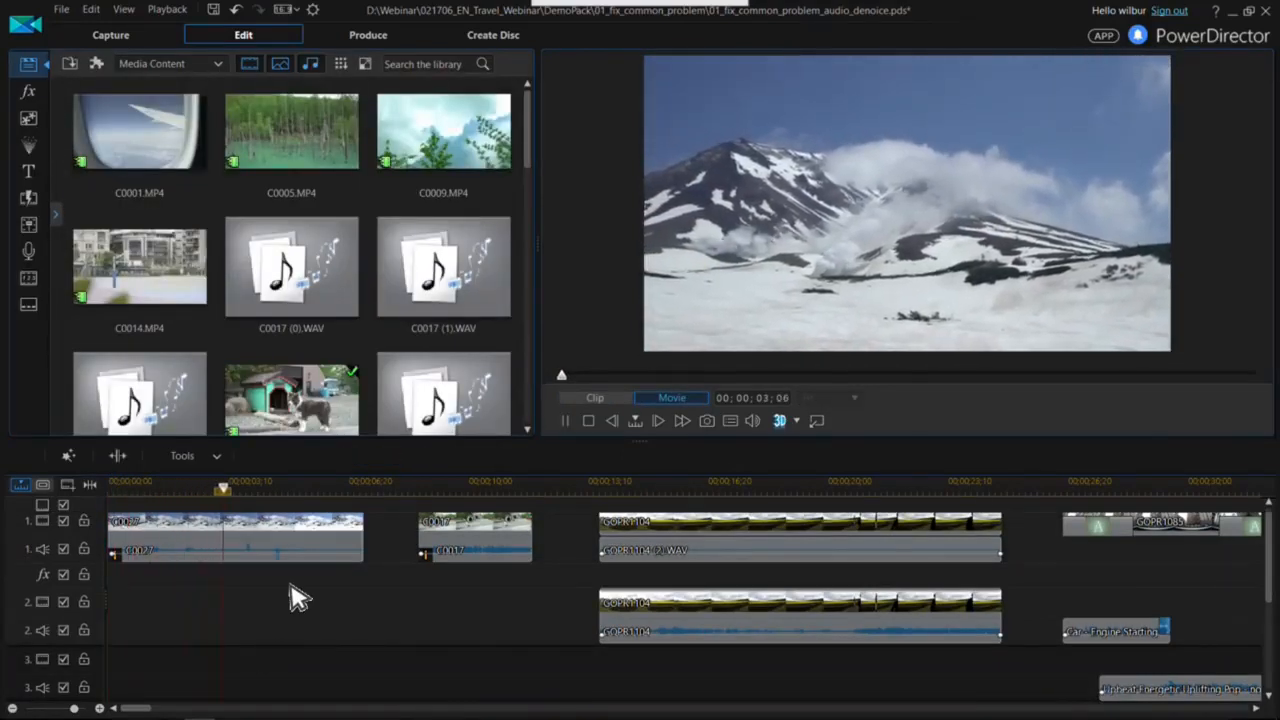
# - Replay the denoised C0027 clip from near its beginning, stopping at 00;00;05;08
pyautogui.click(140, 490)
pyautogui.click(165, 552)
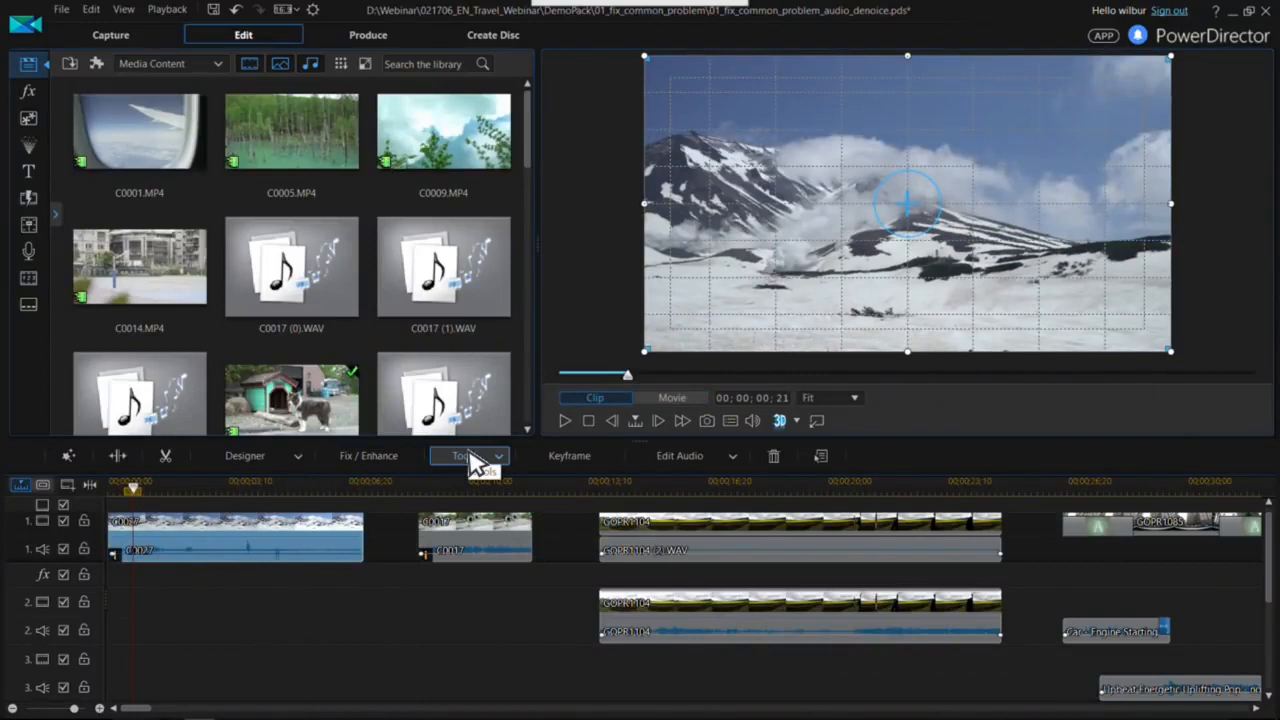
pyautogui.click(366, 514)
pyautogui.press('space')
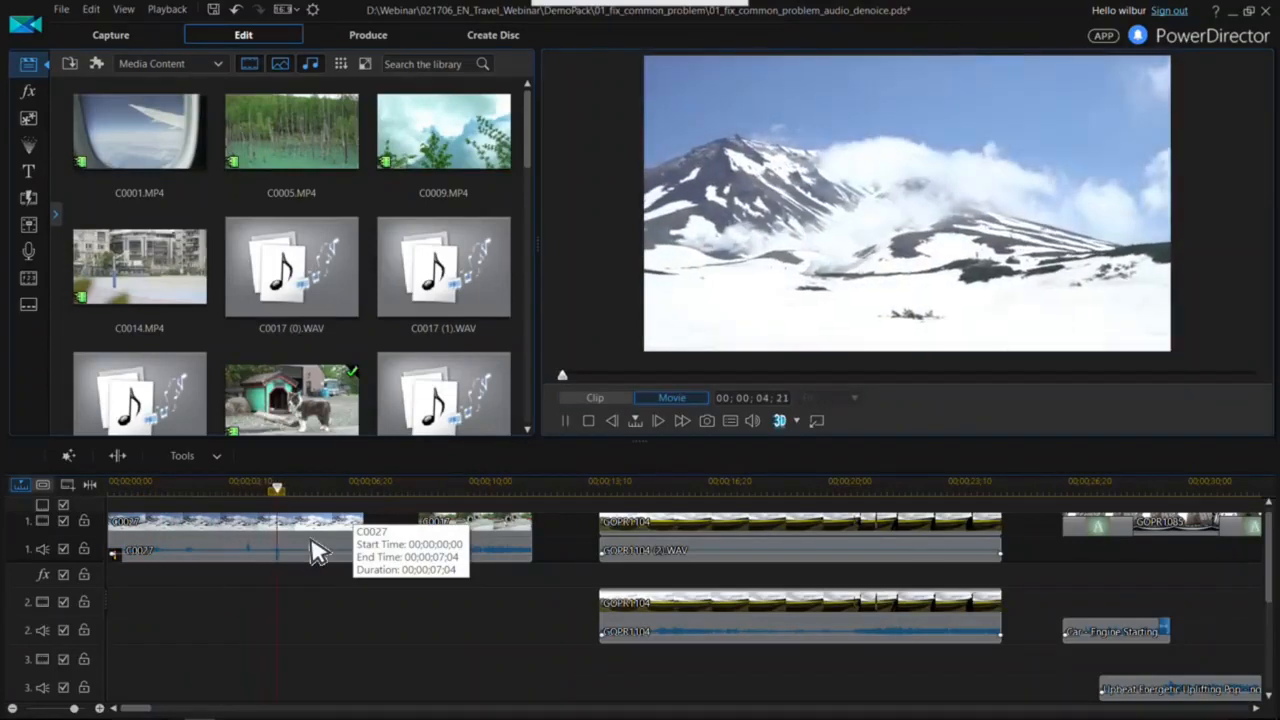
pyautogui.press('space')
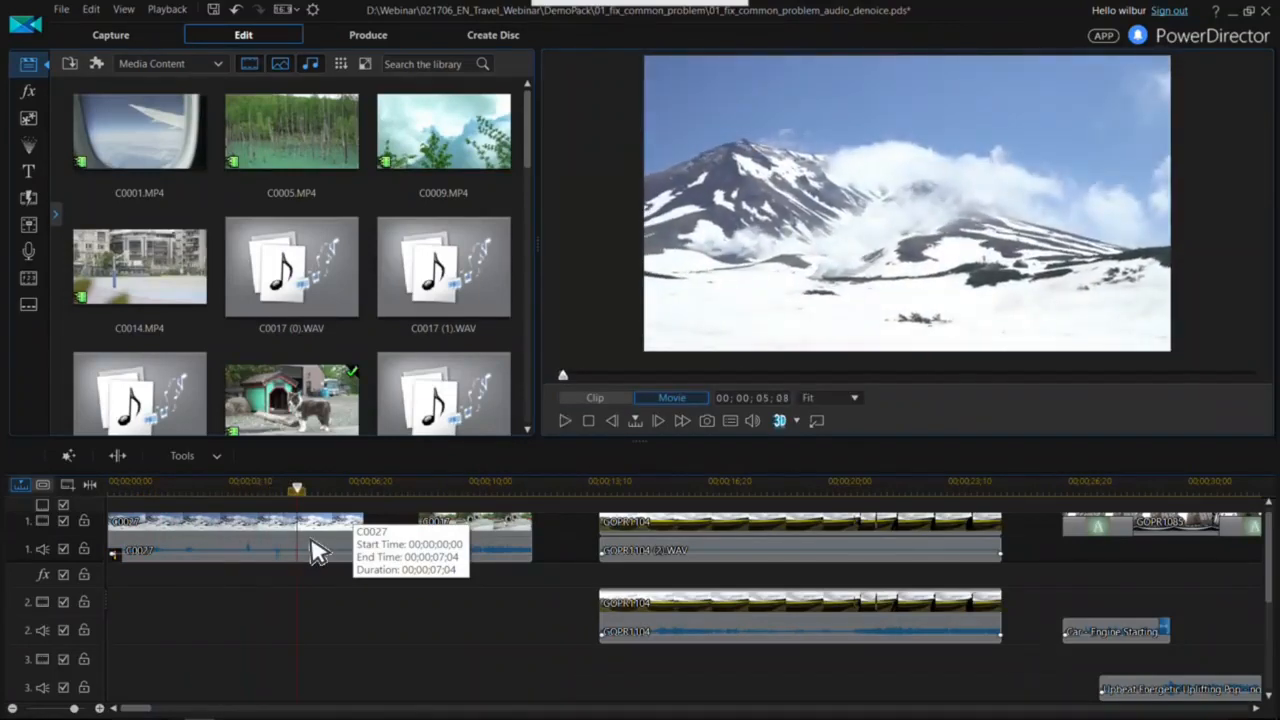
# - Position the playhead at 00;00;05;13 and unlink the C0027 clip's audio from its video
pyautogui.scroll(3, 306, 571)
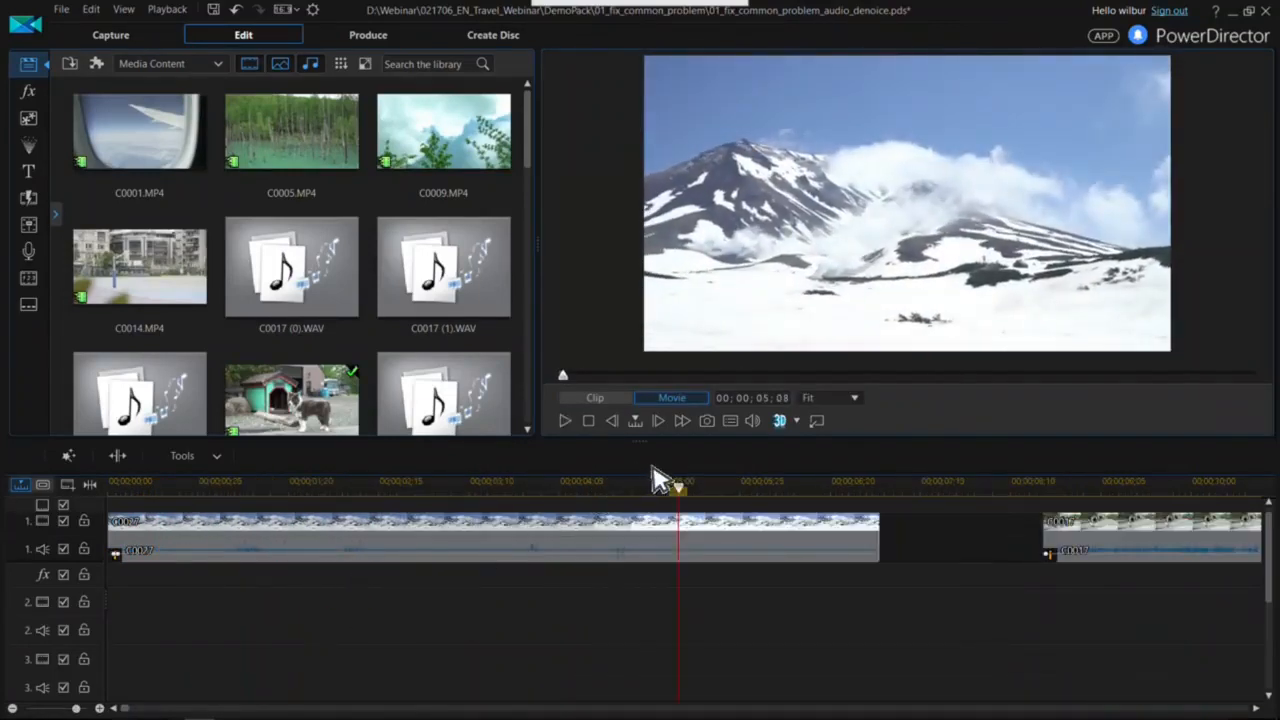
pyautogui.moveTo(634, 490); pyautogui.dragTo(606, 492)
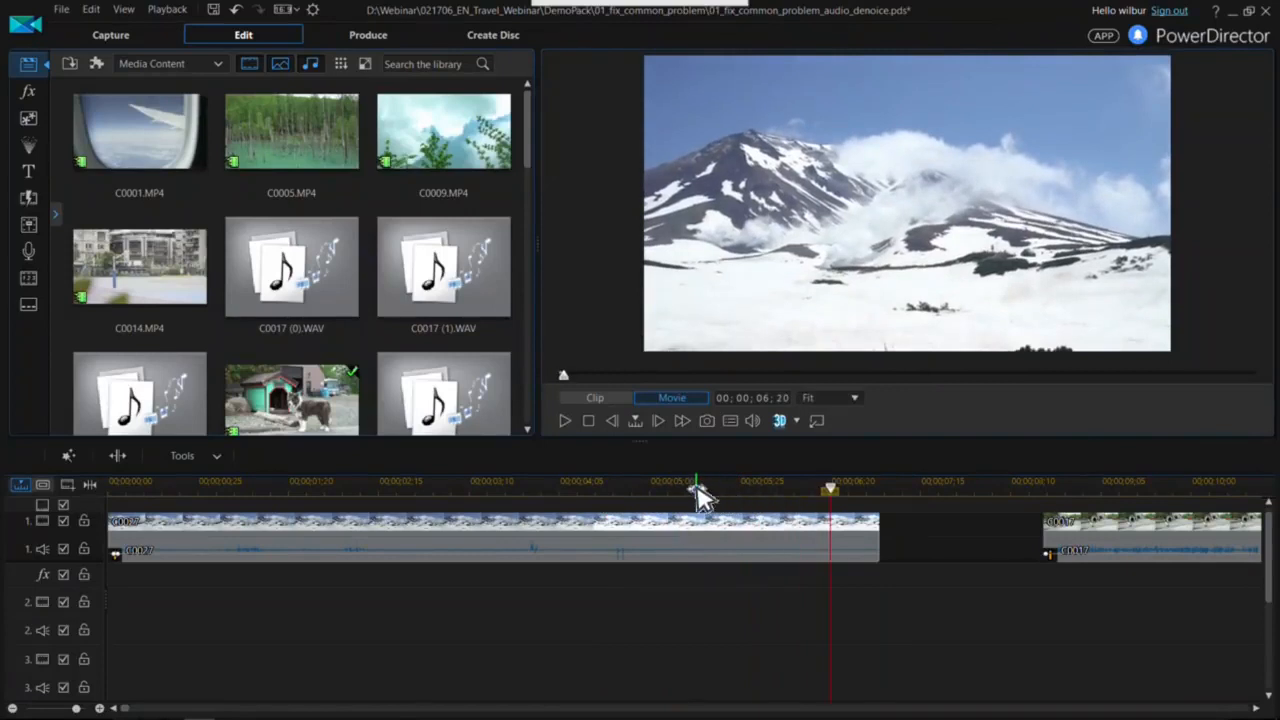
pyautogui.click(697, 490)
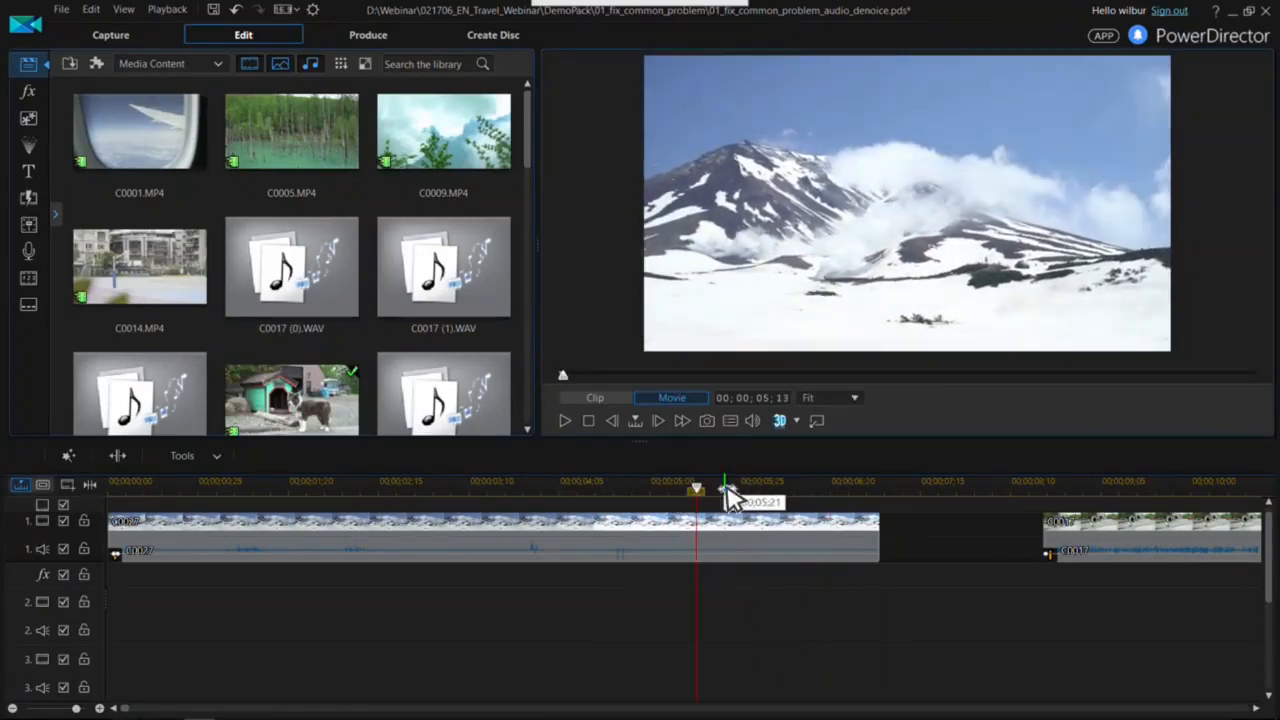
pyautogui.click(720, 555)
pyautogui.rightClick(720, 550)
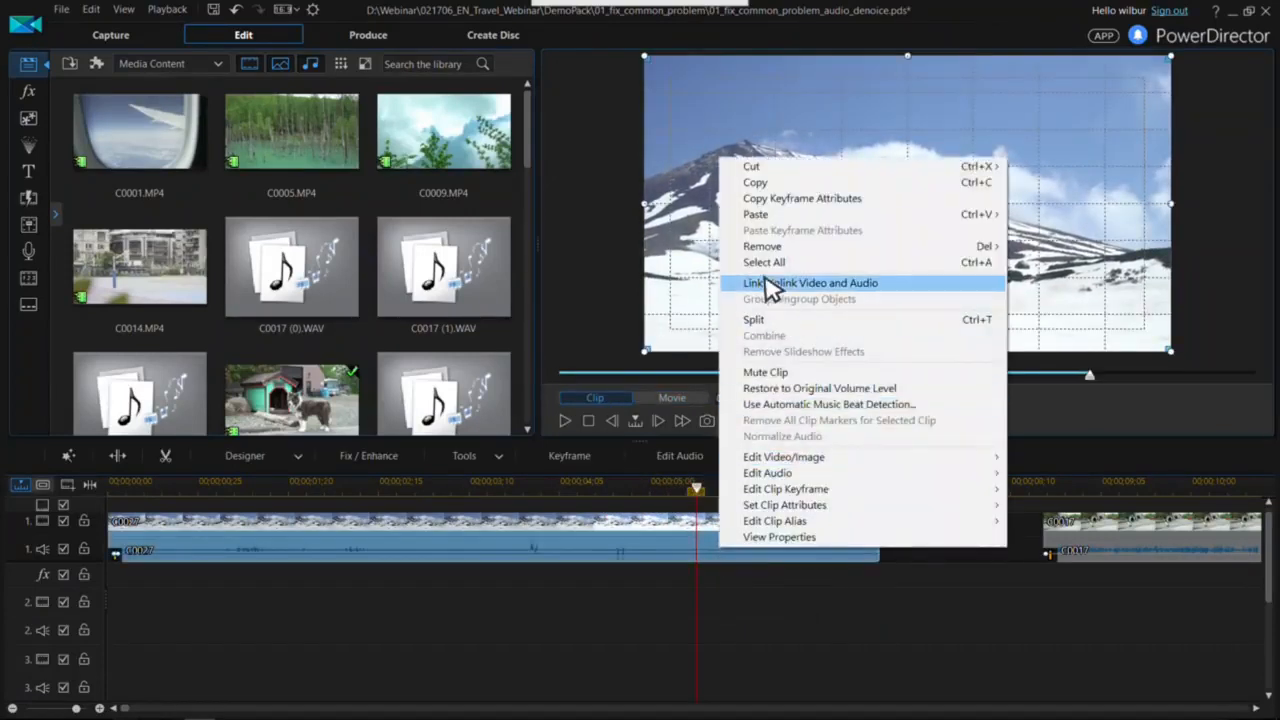
pyautogui.click(785, 285)
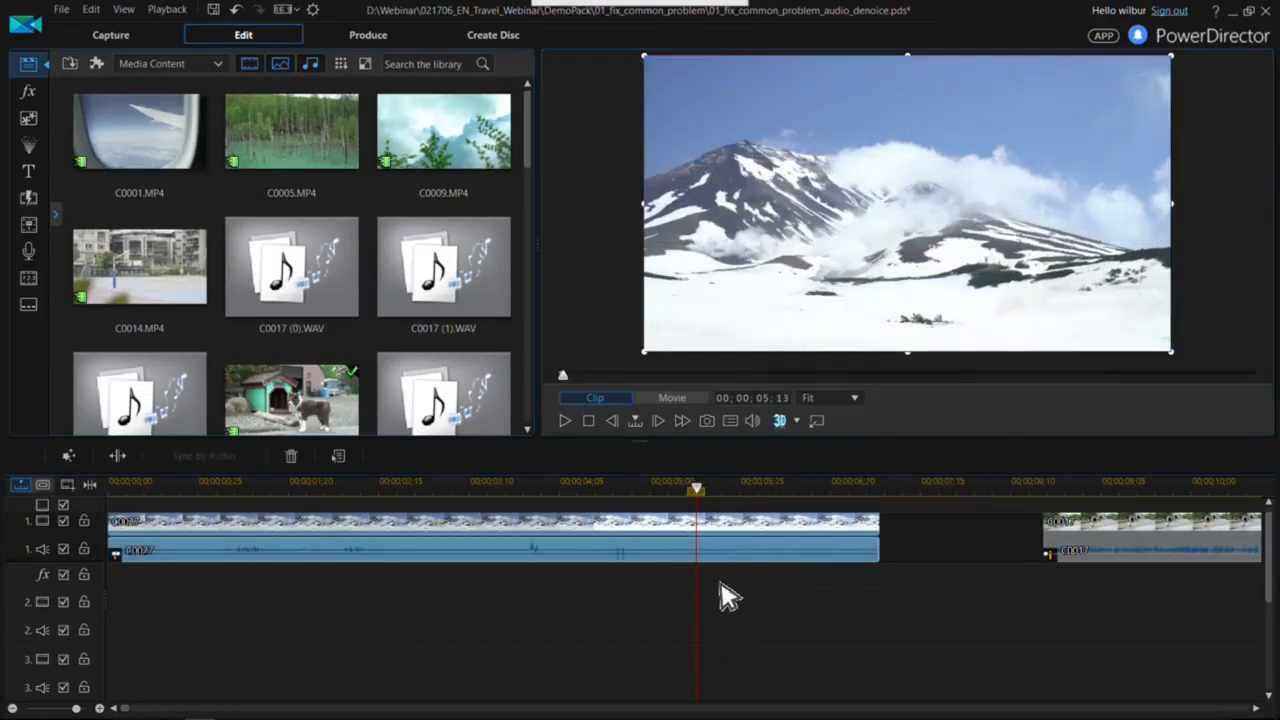
# - Split the unlinked C0027 audio at 00;00;05;13 and again at 00;00;05;29
pyautogui.click(716, 524)
pyautogui.click(716, 555)
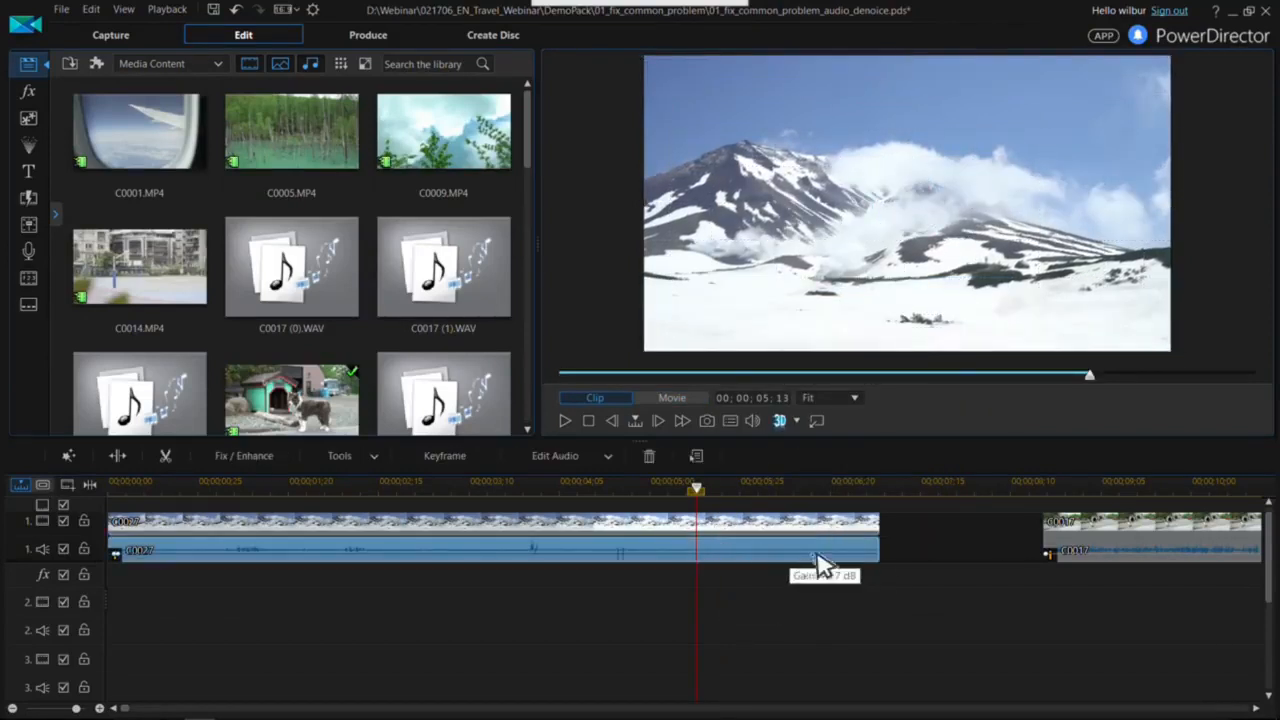
pyautogui.hotkey('ctrl', 't')
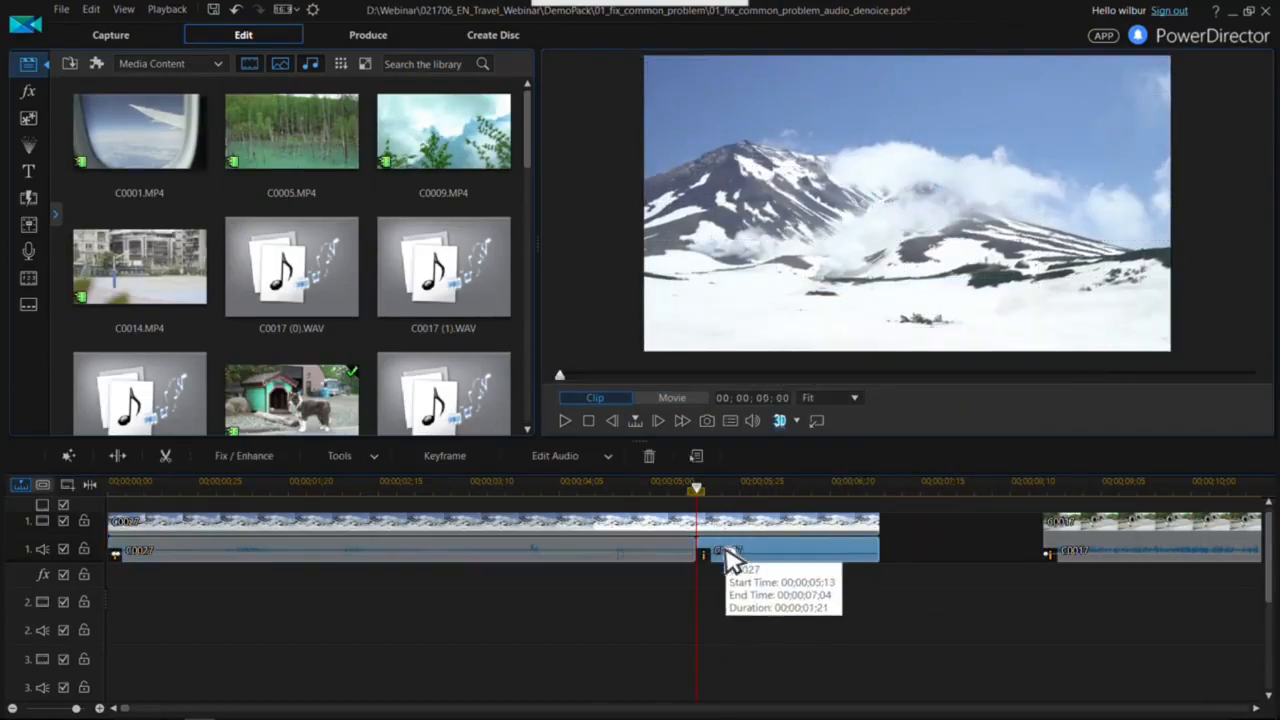
pyautogui.click(752, 492)
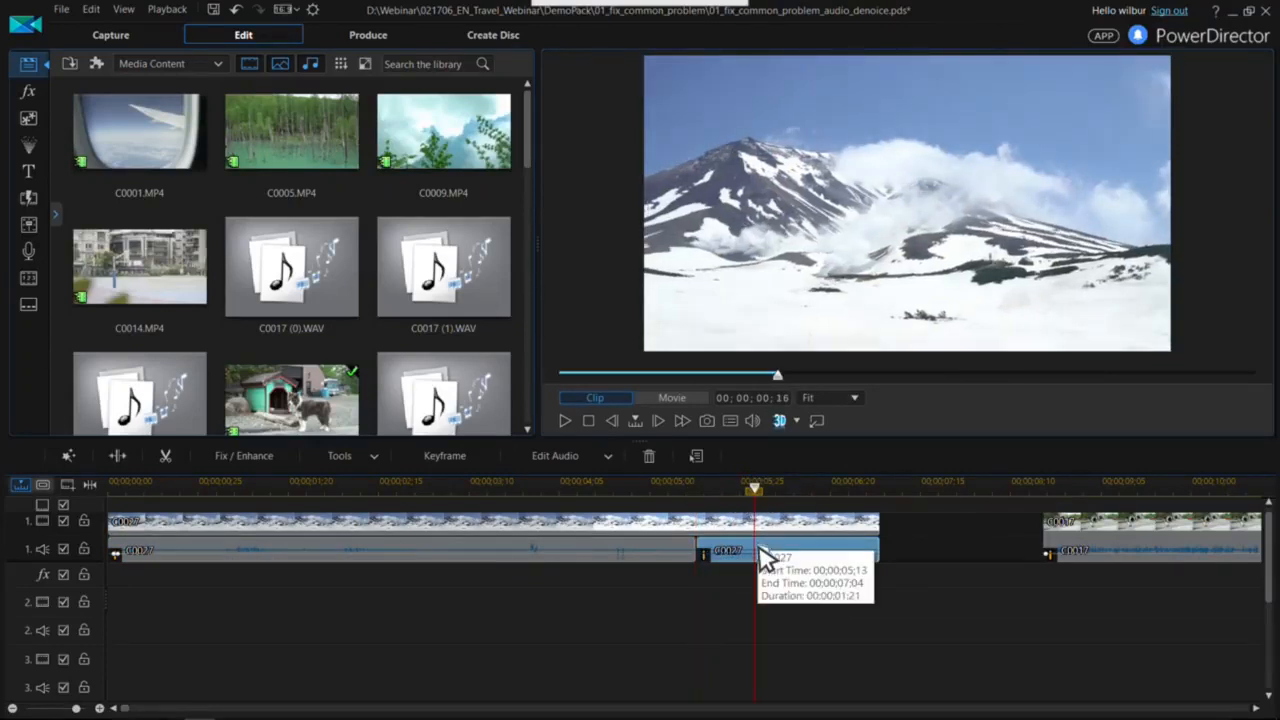
pyautogui.hotkey('ctrl', 't')
# - Play the C0027 clip across the split audio pieces and return the playhead to 00;00;05;14
pyautogui.click(706, 487)
pyautogui.click(645, 487)
pyautogui.click(682, 575)
pyautogui.press('space')
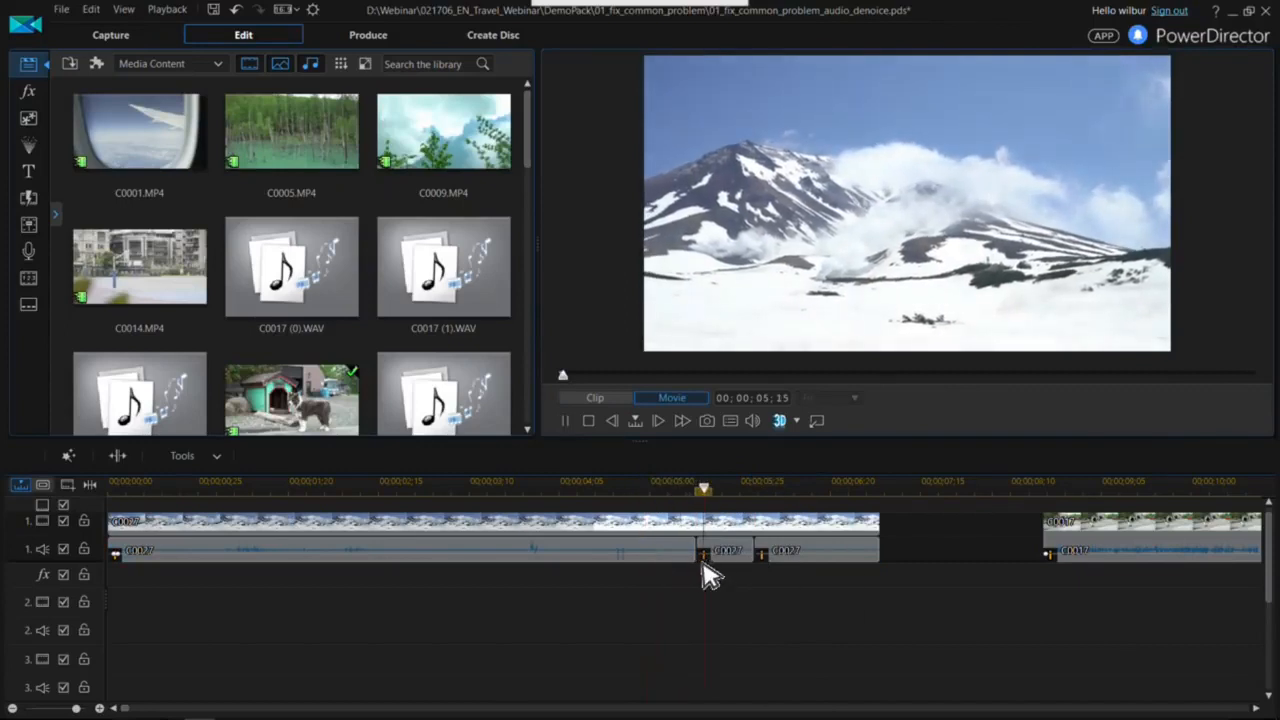
pyautogui.press('space')
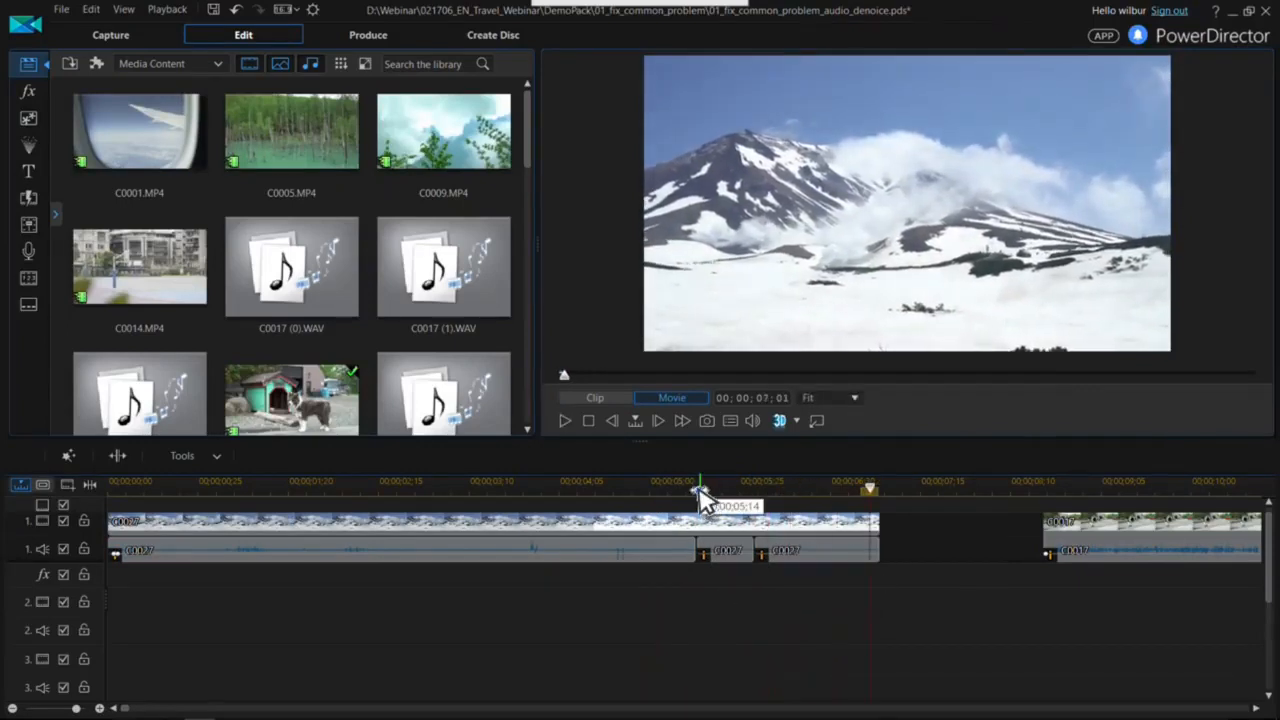
pyautogui.click(700, 490)
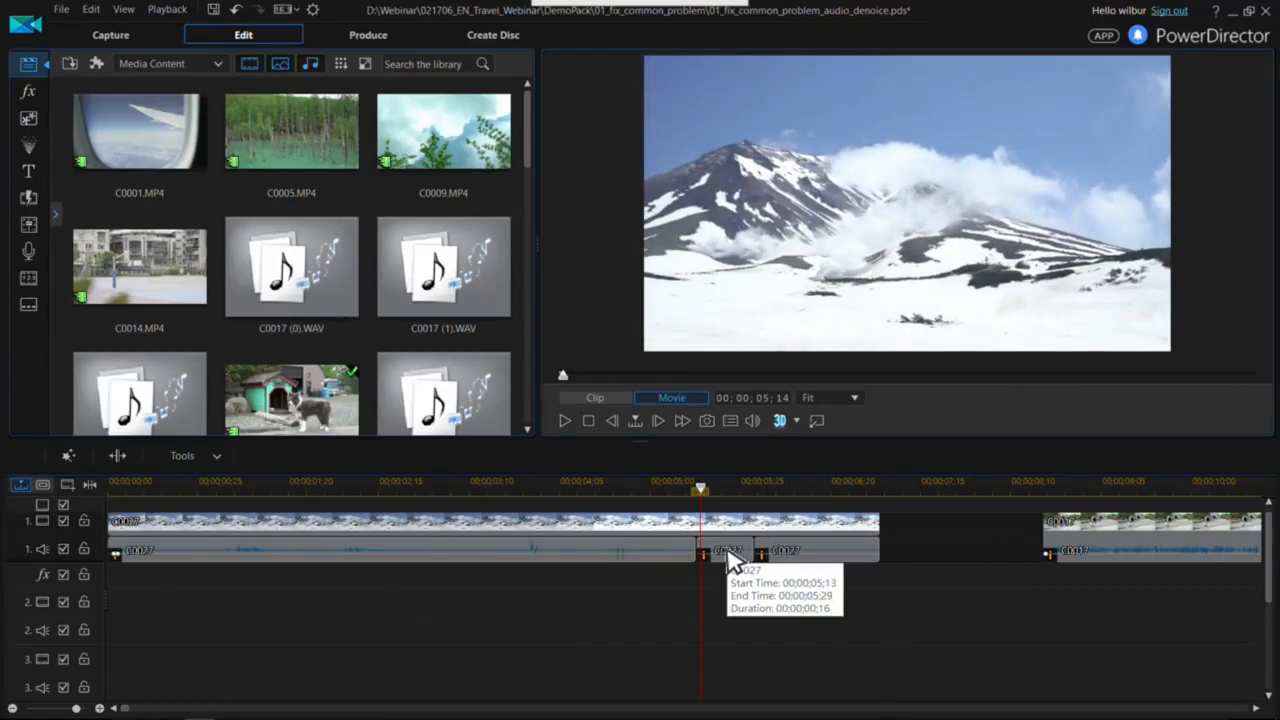
# - Copy the short C0027 audio piece starting at 00;00;05;13 and overwrite the noisy audio at 00;00;03;22 with it
pyautogui.click(728, 557)
pyautogui.click(515, 490)
pyautogui.click(527, 519)
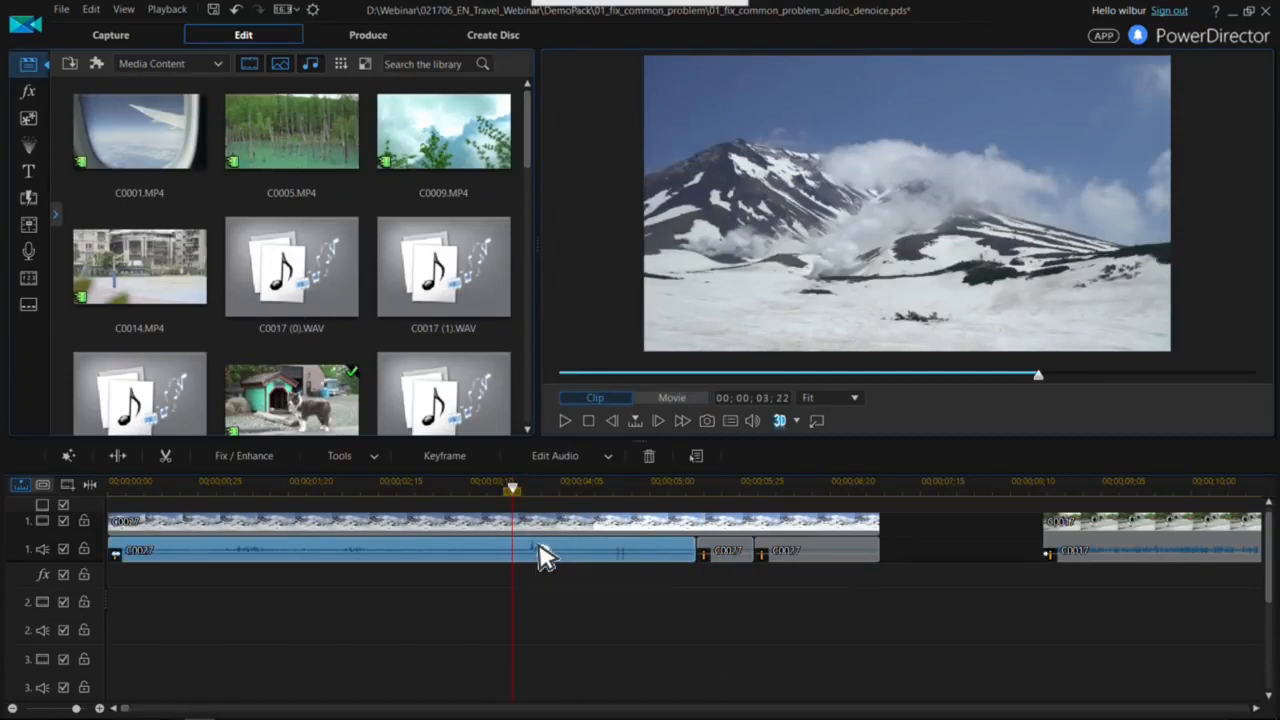
pyautogui.moveTo(560, 571); pyautogui.dragTo(565, 564)
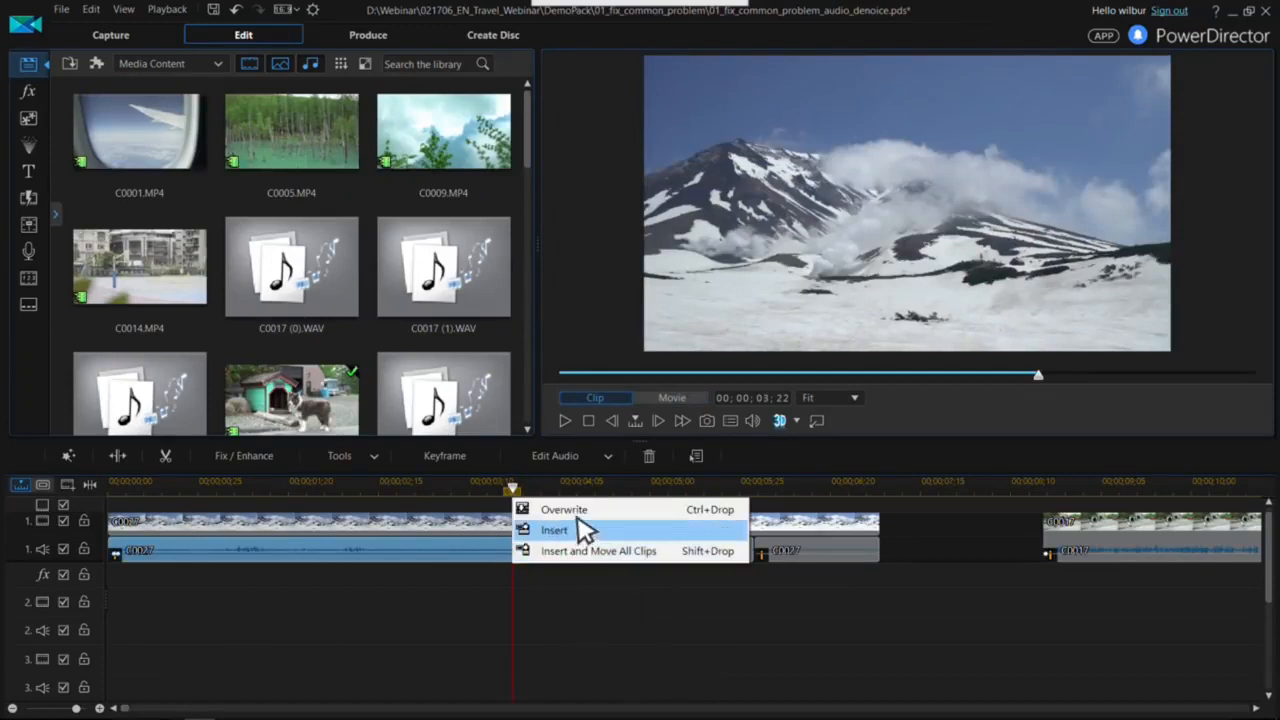
pyautogui.click(585, 530)
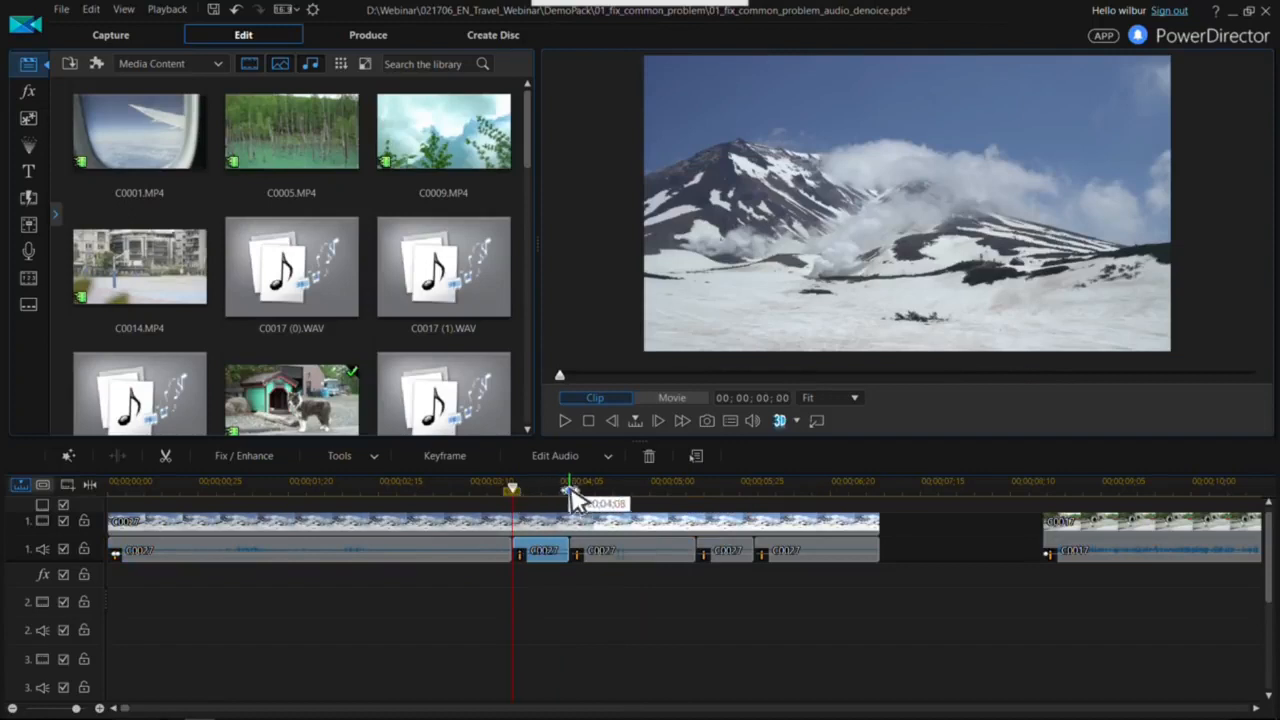
# - Overwrite the second noise spot in the C0027 audio, just after the first patch, with another copy of the clean piece
pyautogui.click(602, 550)
pyautogui.moveTo(625, 552); pyautogui.dragTo(646, 569)
pyautogui.click(632, 508)
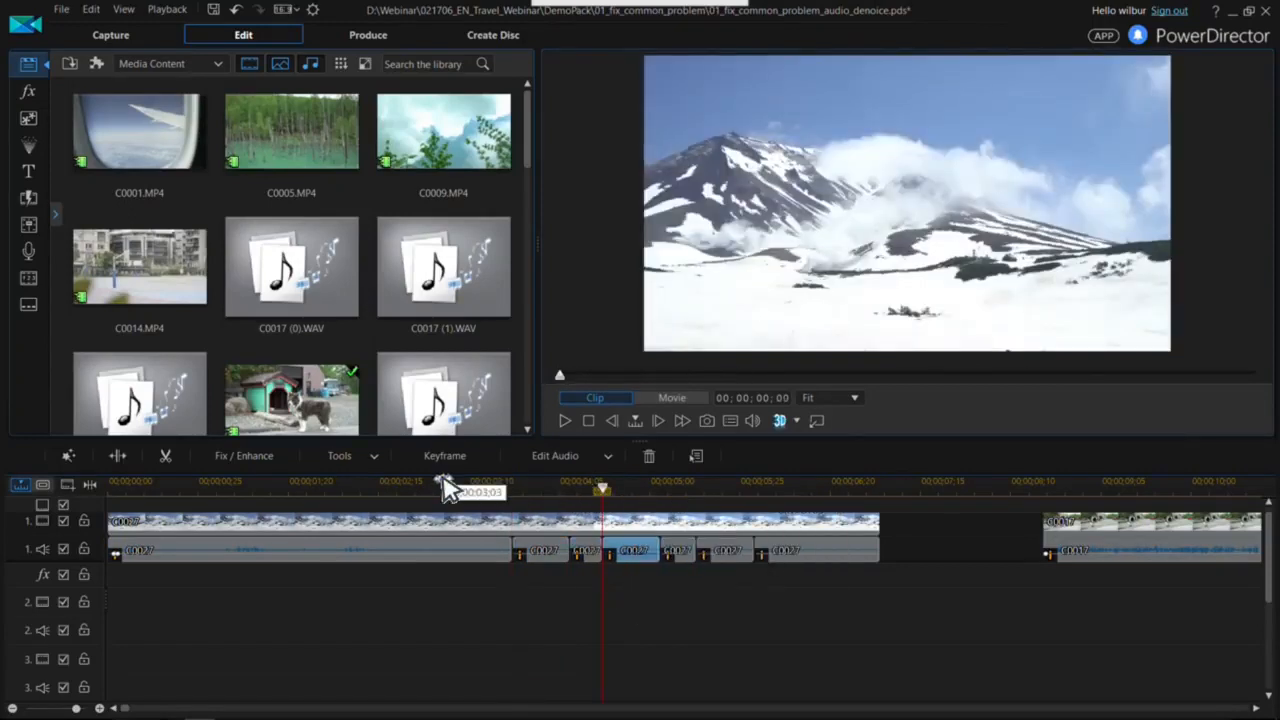
# - Play the C0027 clip through the patched audio to its end
pyautogui.click(483, 487)
pyautogui.press('space')
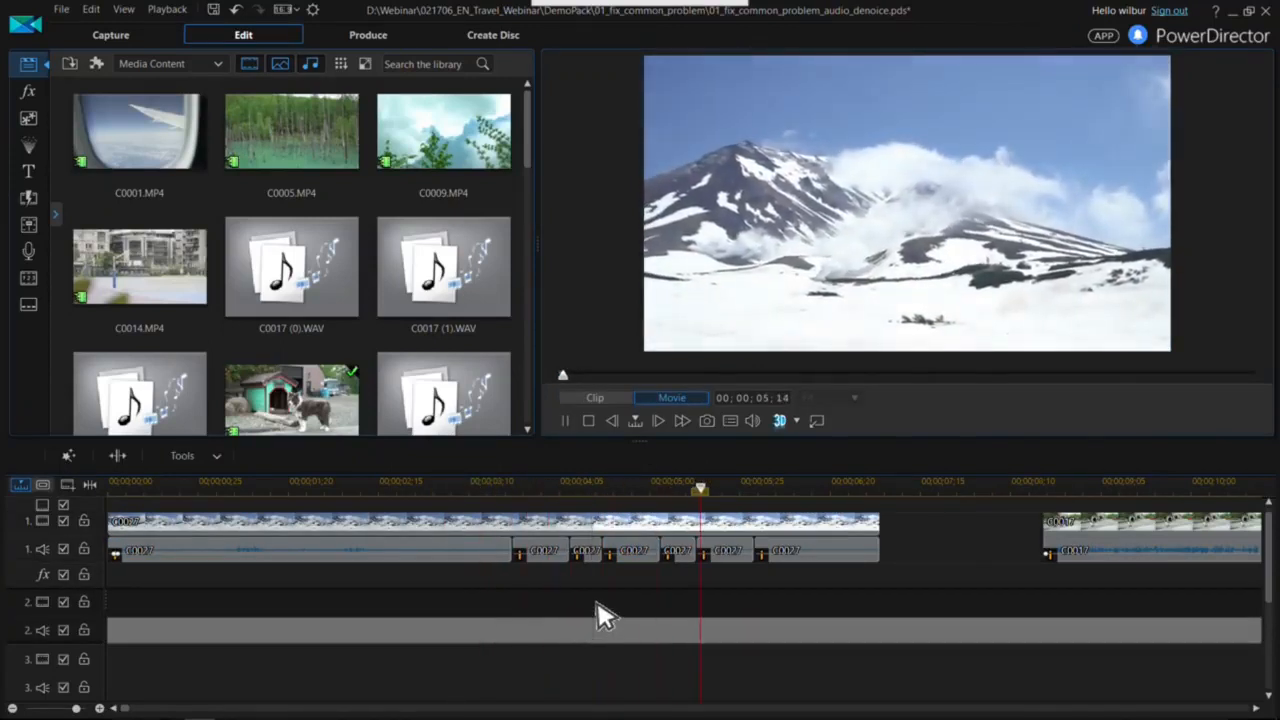
pyautogui.press('space')
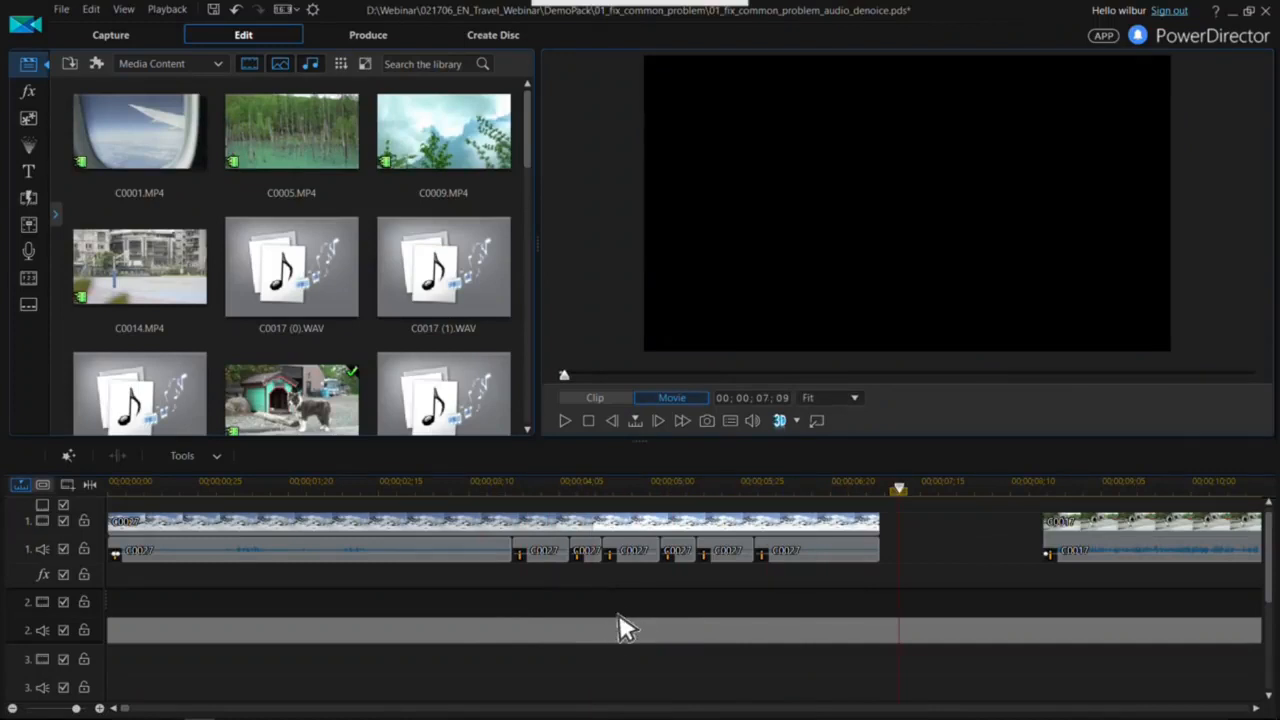
# - Play the C0017 dog clip twice from near its start at 00;00;08;19 to hear its original wind noise
pyautogui.scroll(-3, 600, 630)
pyautogui.click(235, 484)
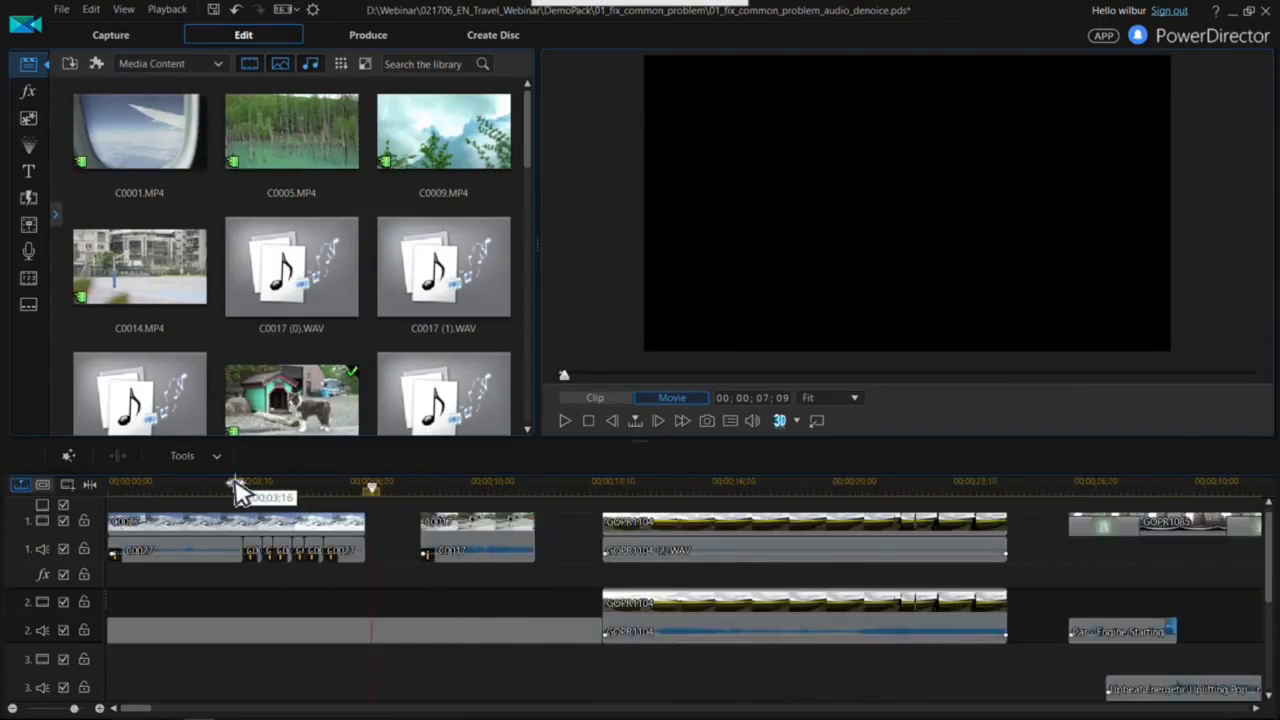
pyautogui.scroll(1, 1272, 555)
pyautogui.click(428, 484)
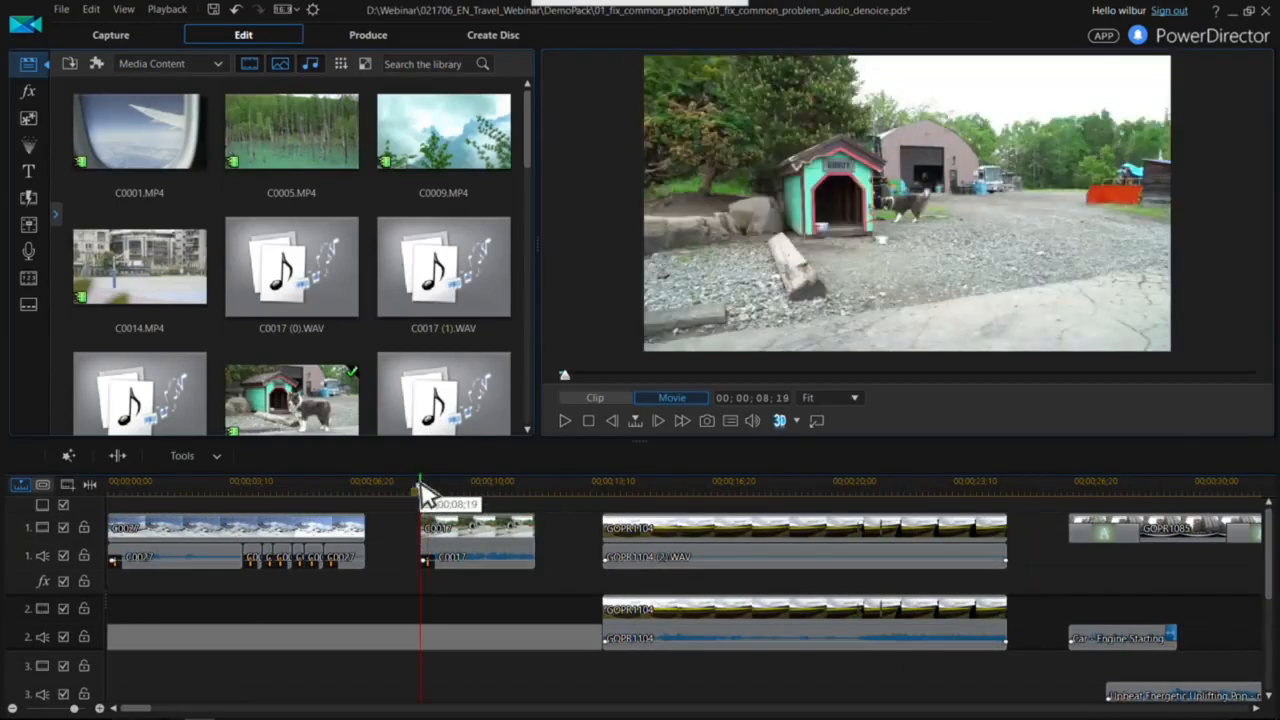
pyautogui.click(421, 488)
pyautogui.press('space')
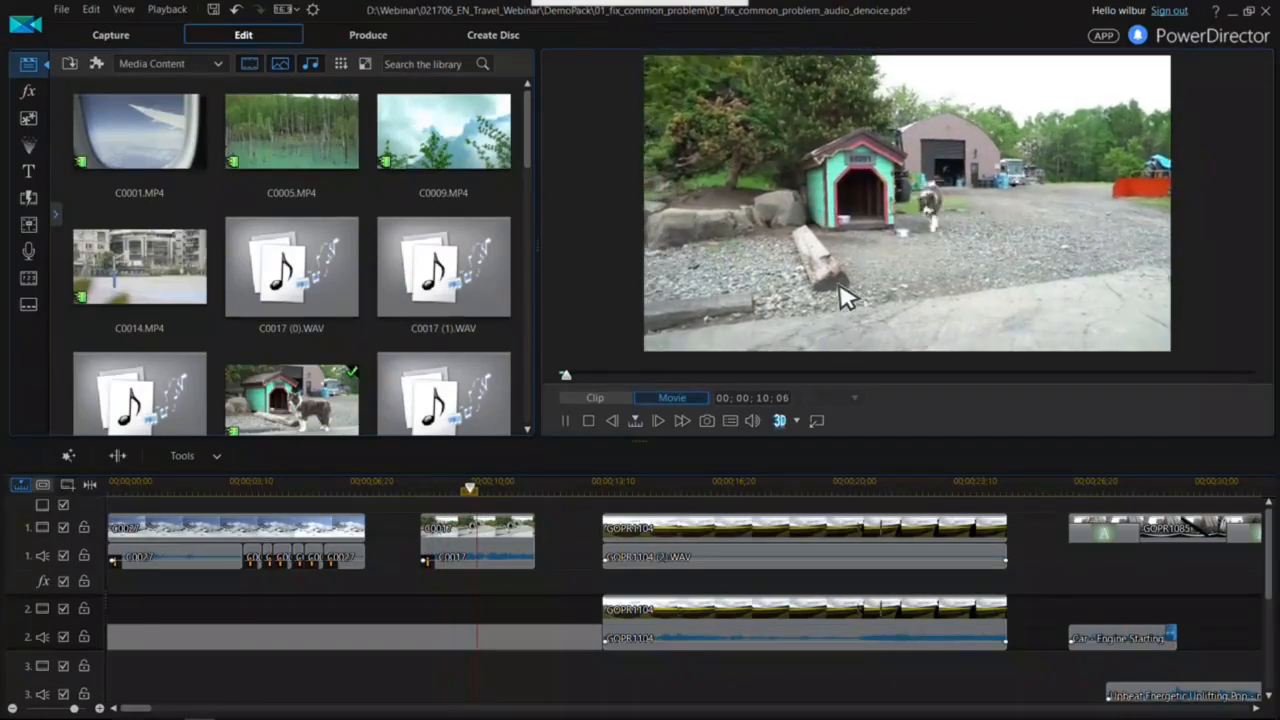
pyautogui.press('space')
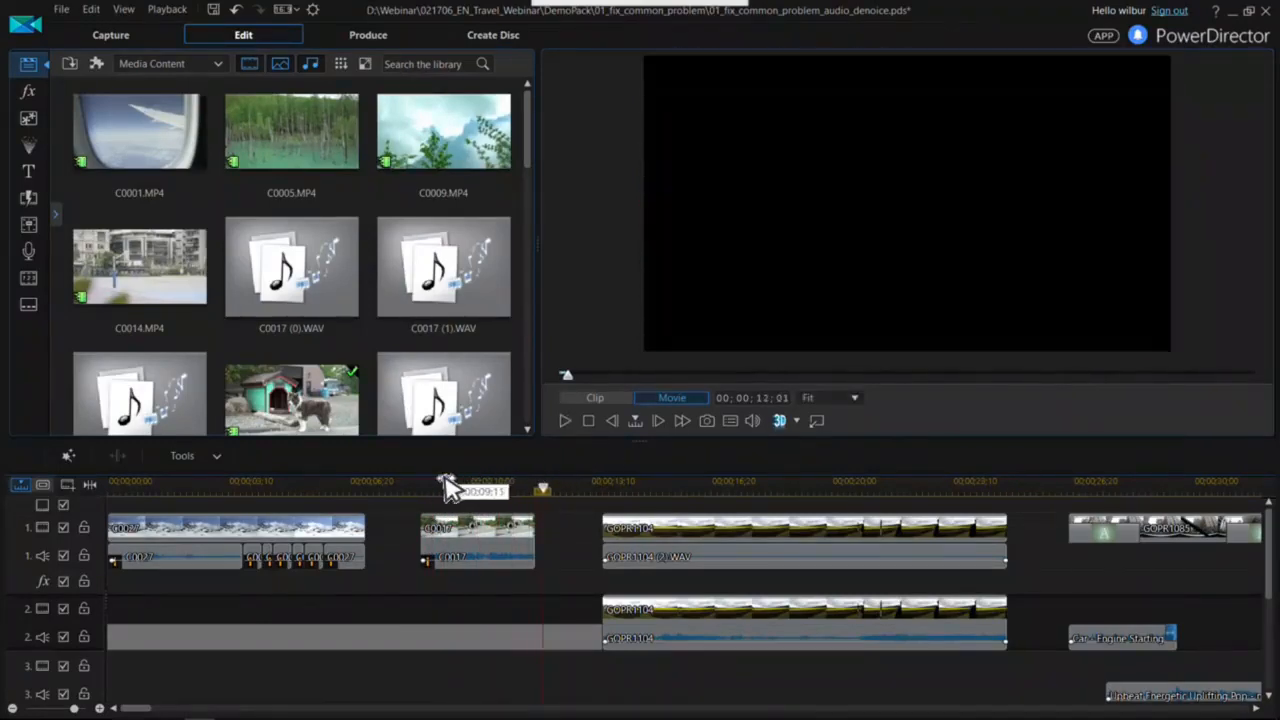
pyautogui.click(427, 488)
pyautogui.press('space')
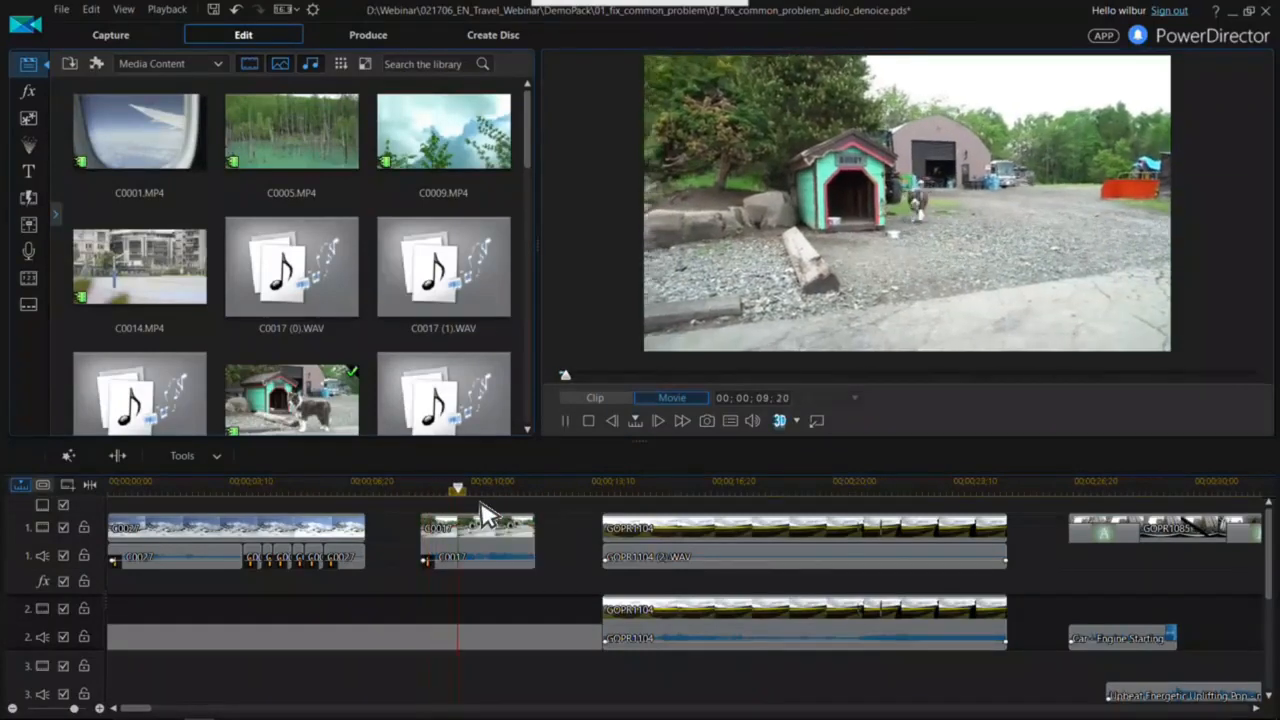
pyautogui.press('space')
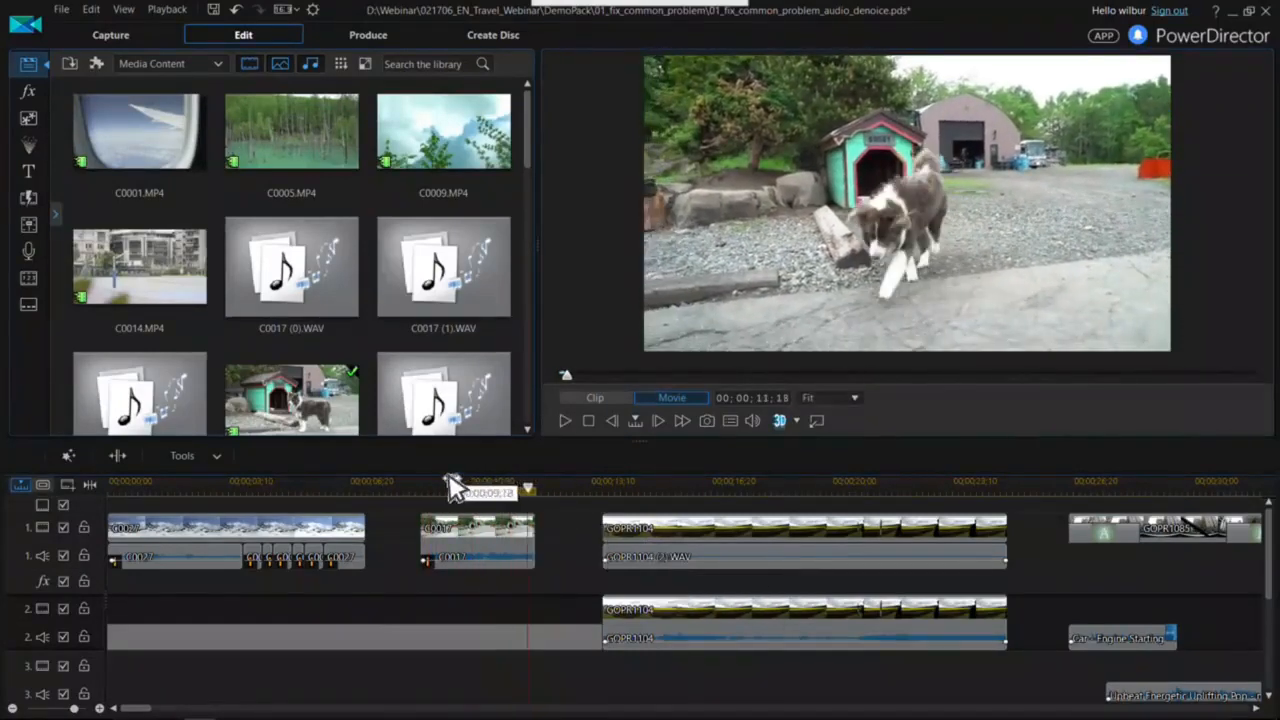
# - Apply Audio Denoise to the C0017 clip with noise type Wind noise and degree 100
pyautogui.click(491, 563)
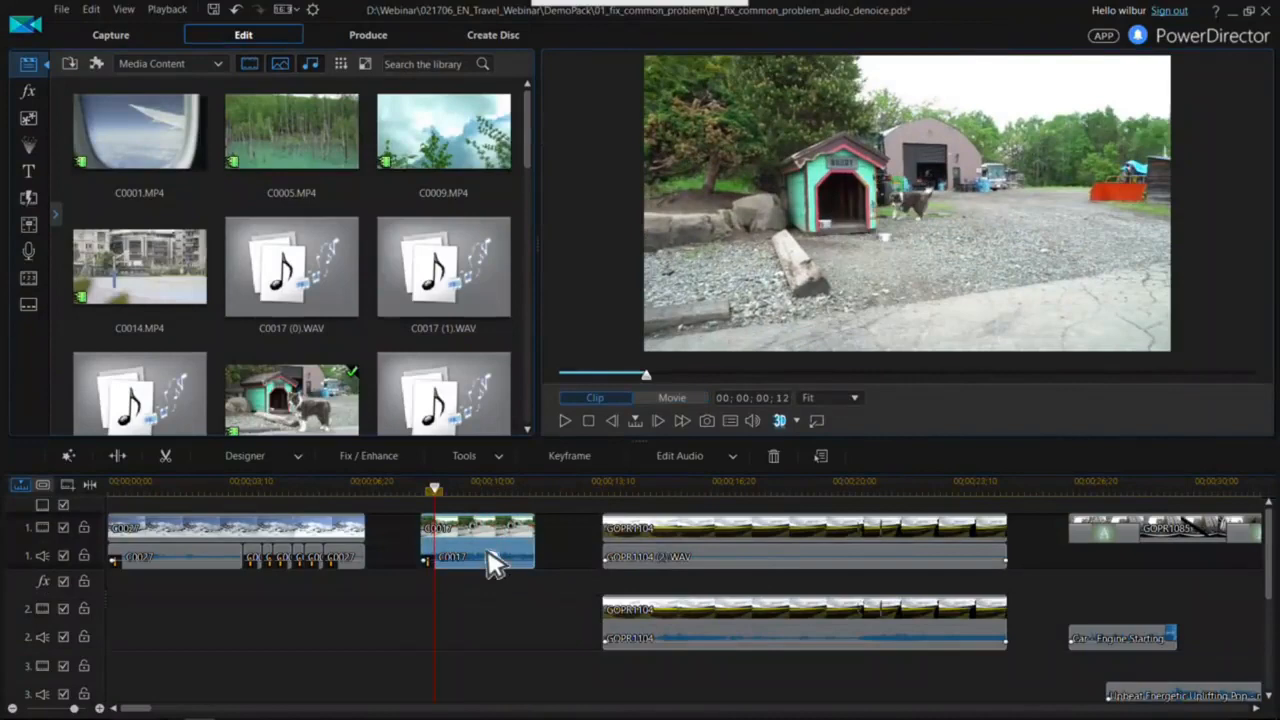
pyautogui.click(397, 462)
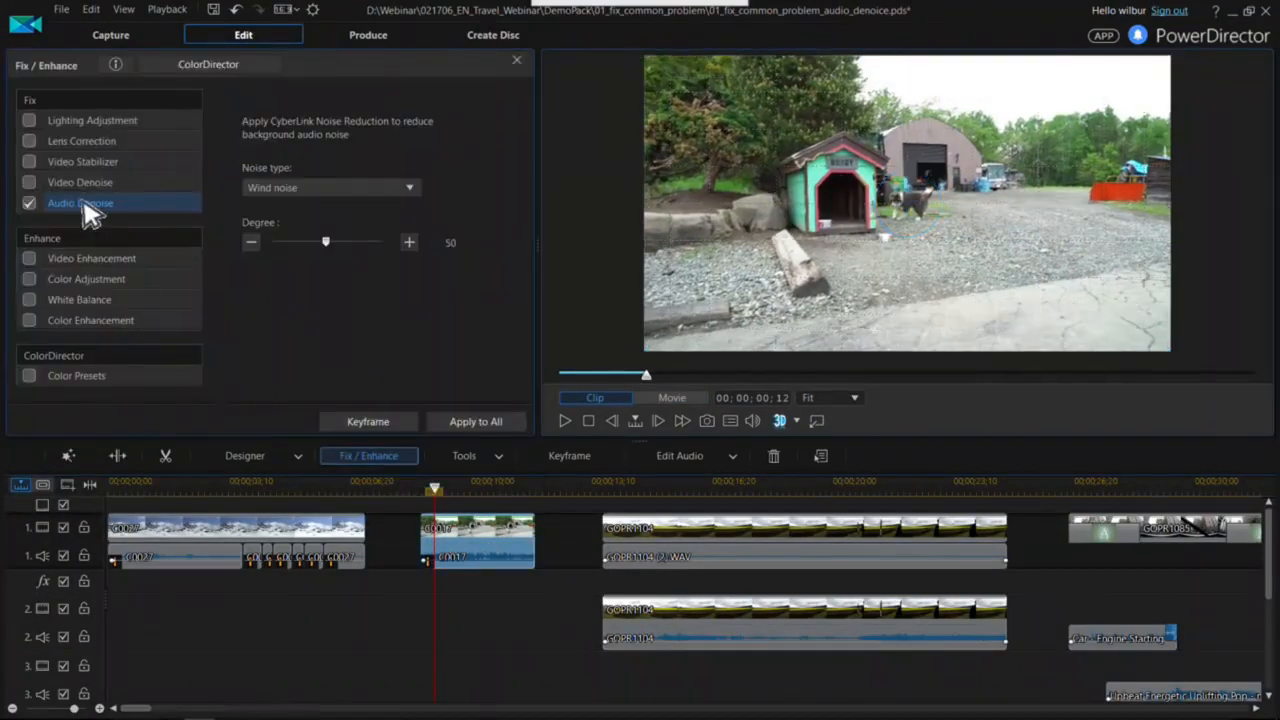
pyautogui.click(314, 188)
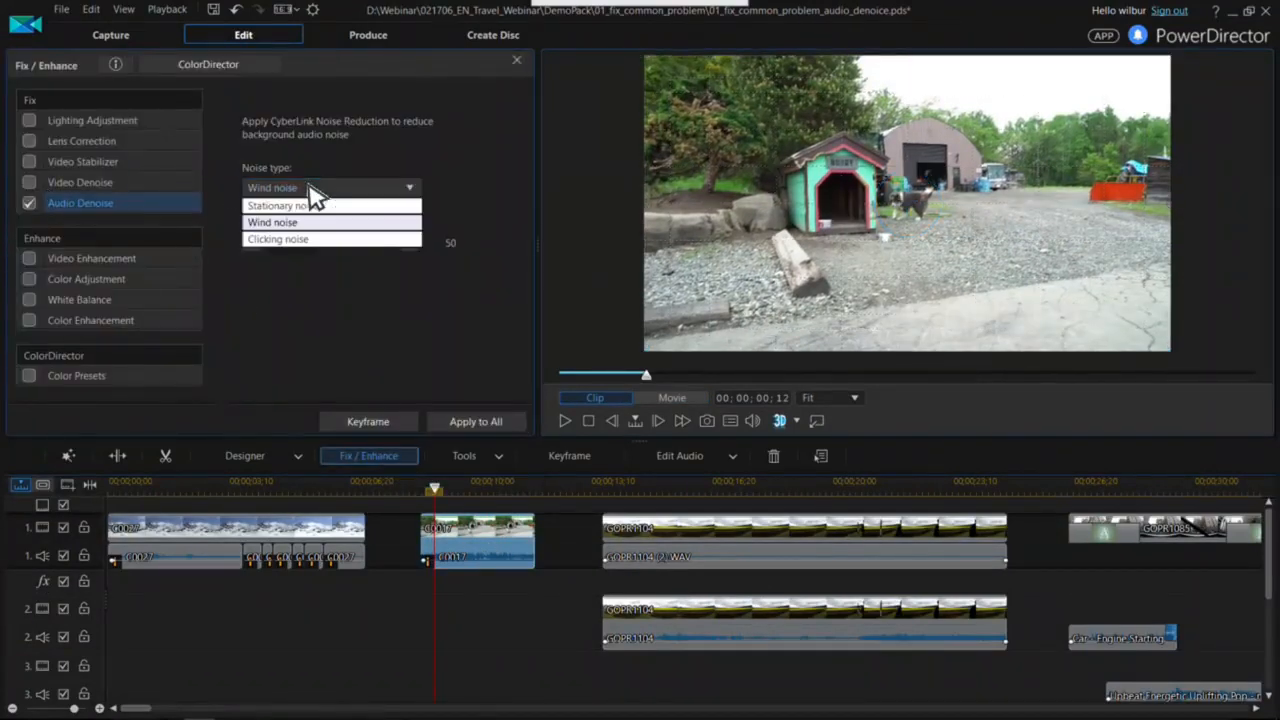
pyautogui.click(300, 220)
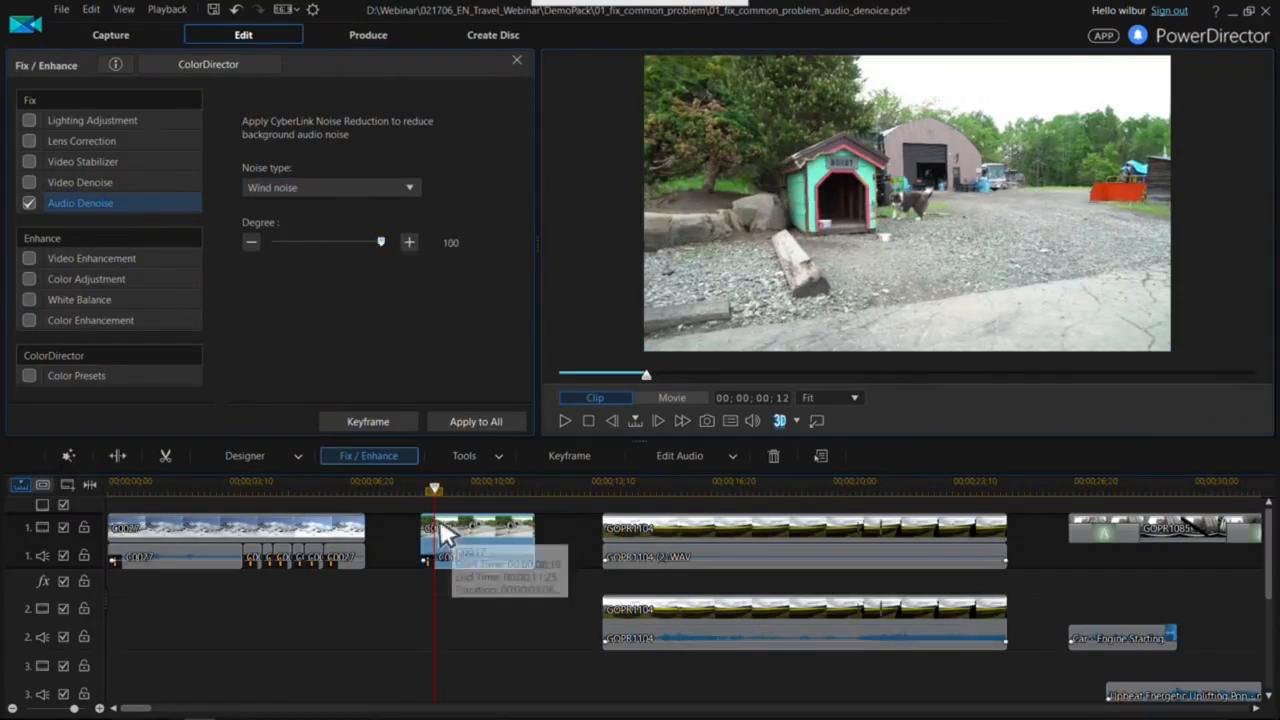
# - Compare the C0017 clip's sound by playing it with Audio Denoise on, off and on again
pyautogui.click(430, 488)
pyautogui.press('space')
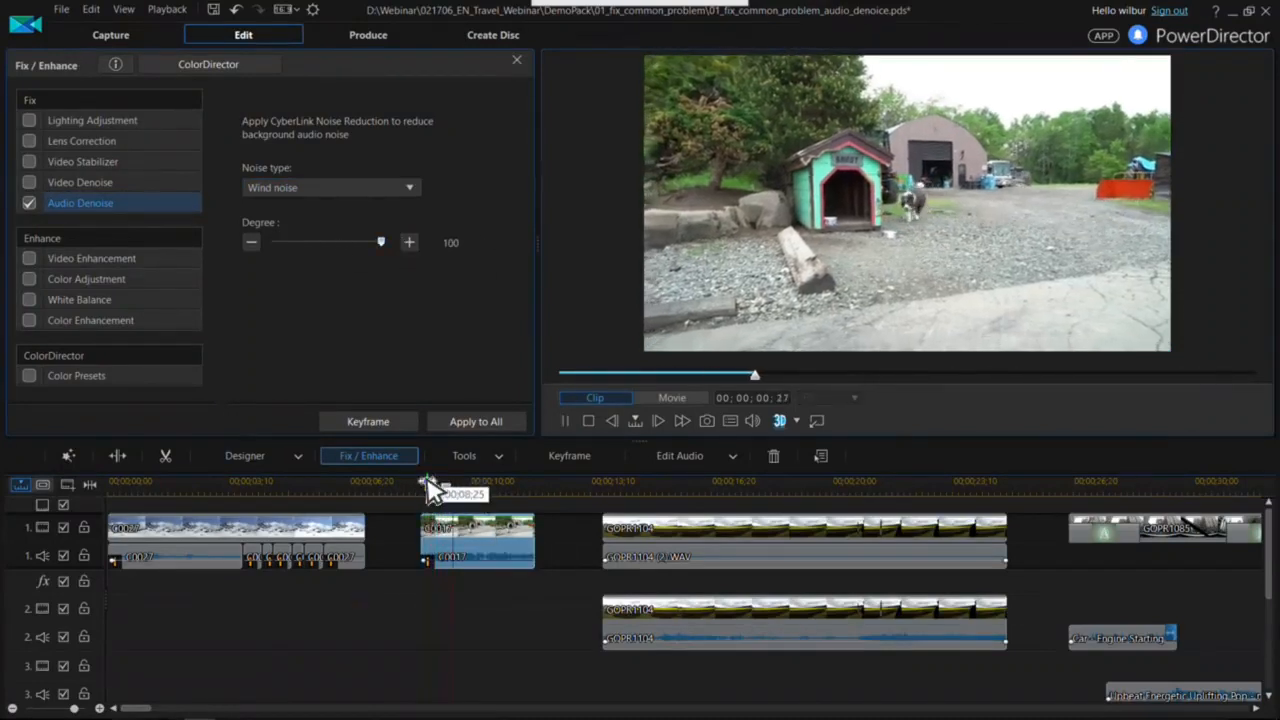
pyautogui.click(433, 488)
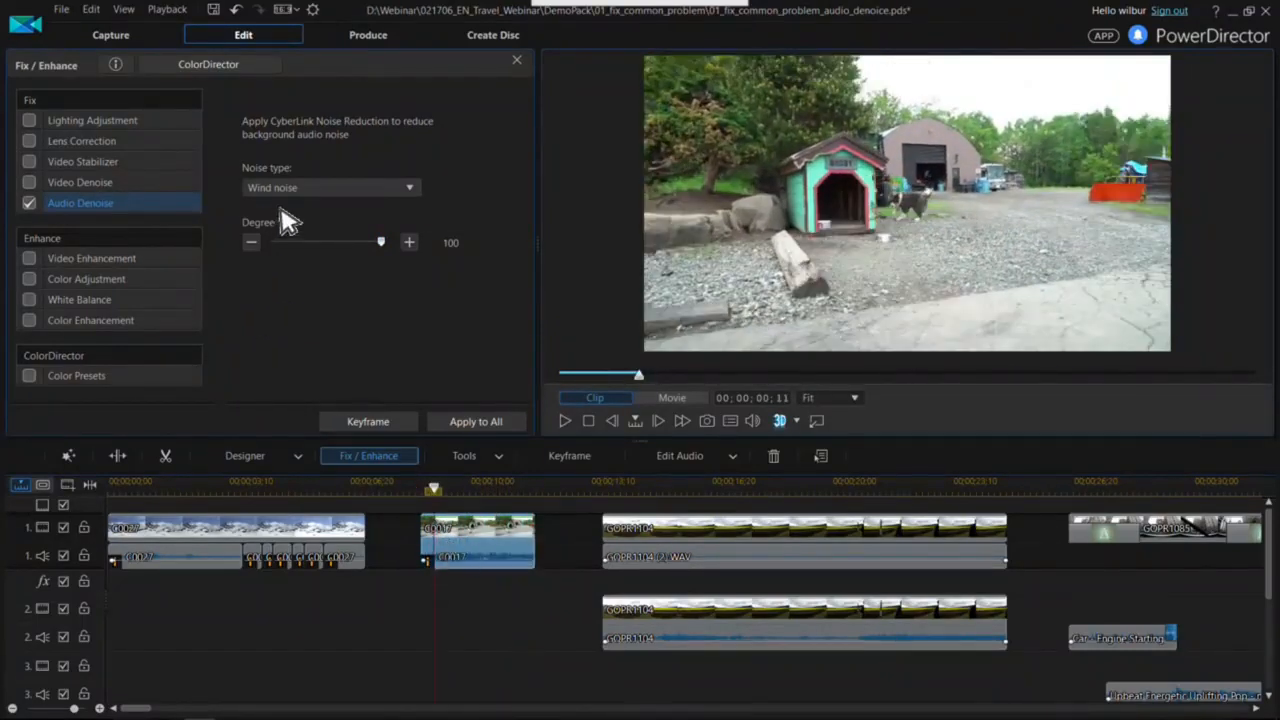
pyautogui.click(29, 203)
pyautogui.press('space')
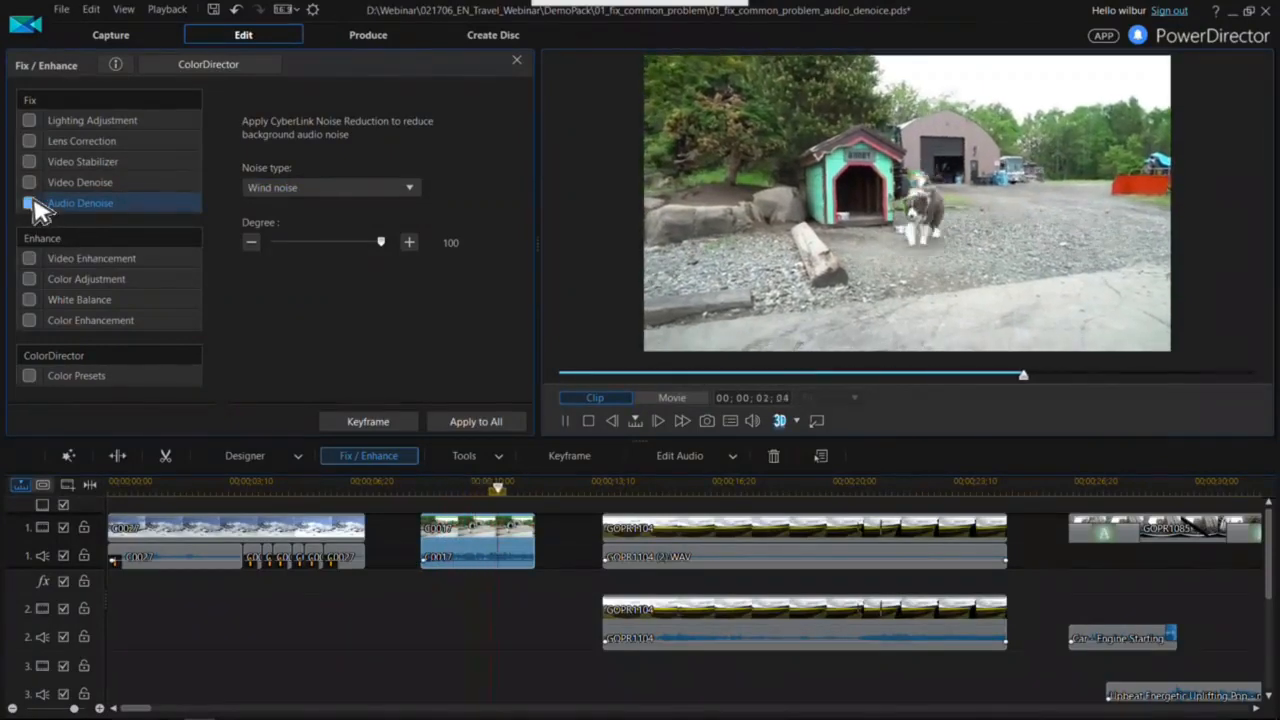
pyautogui.click(433, 488)
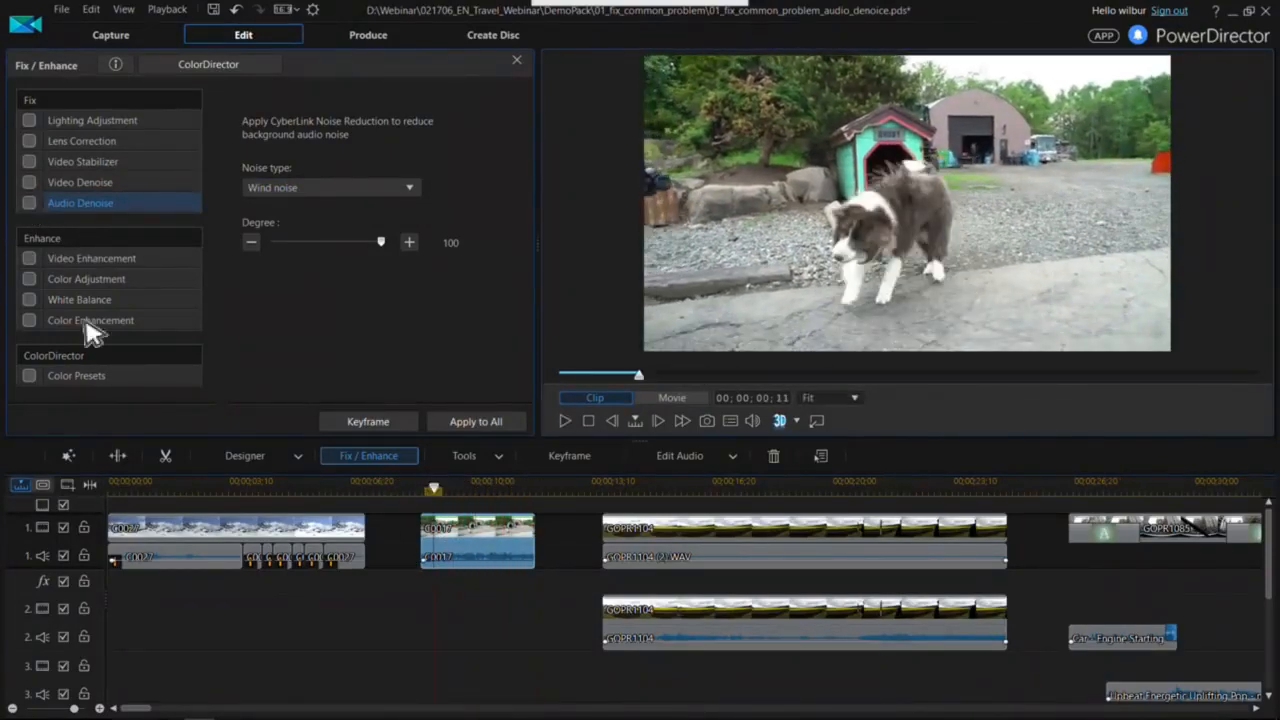
pyautogui.click(29, 203)
pyautogui.press('space')
pyautogui.press('space')
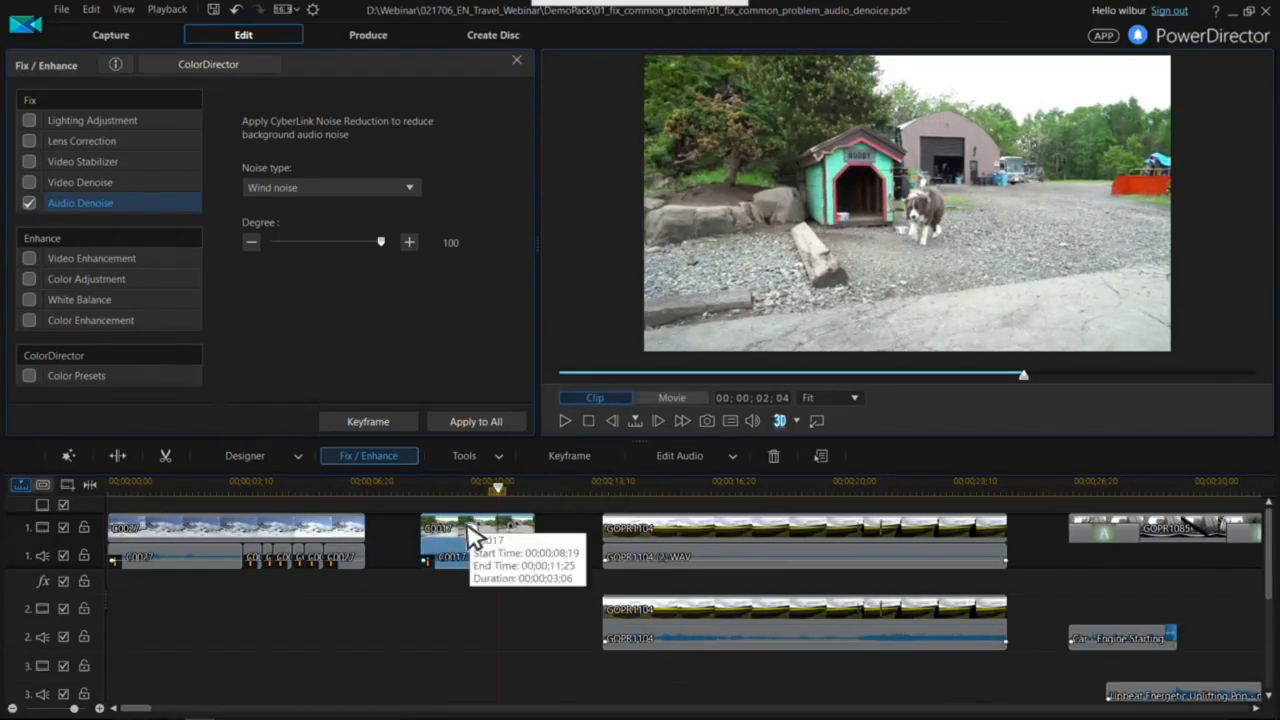
# - Turn off Audio Denoise for the C0017 clip and open its audio in AudioDirector
pyautogui.click(432, 489)
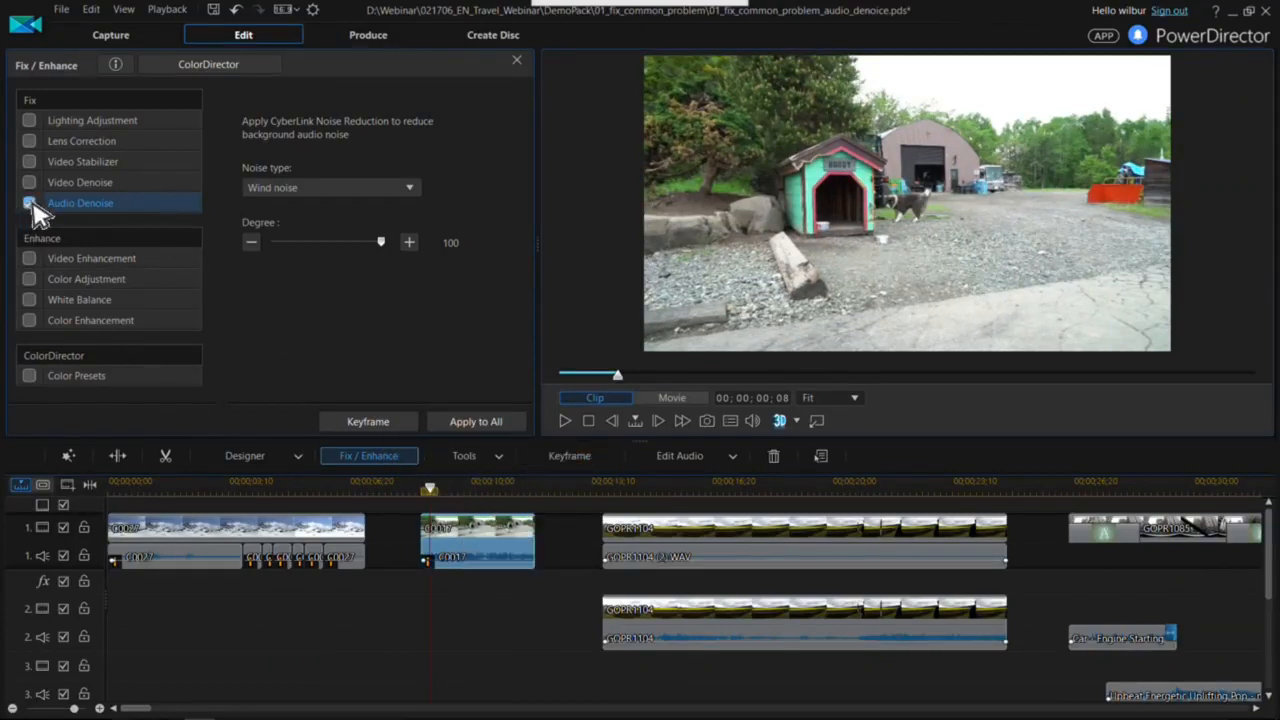
pyautogui.click(707, 458)
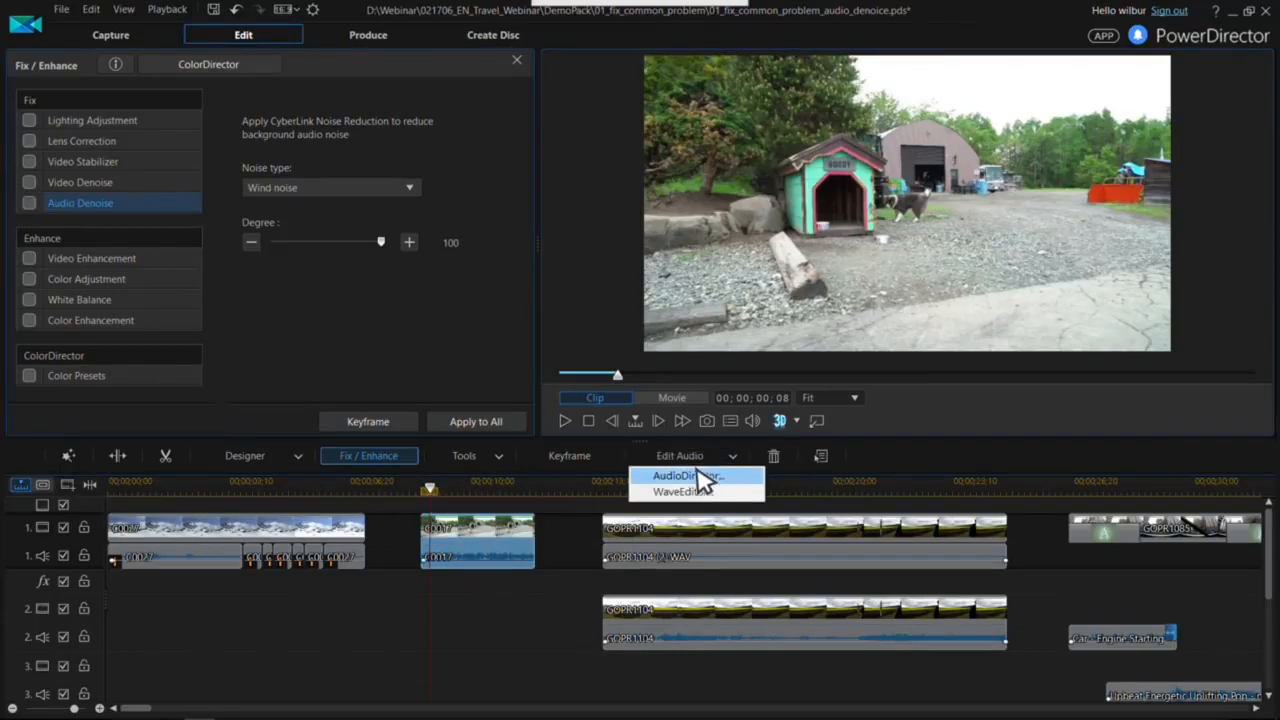
pyautogui.click(690, 476)
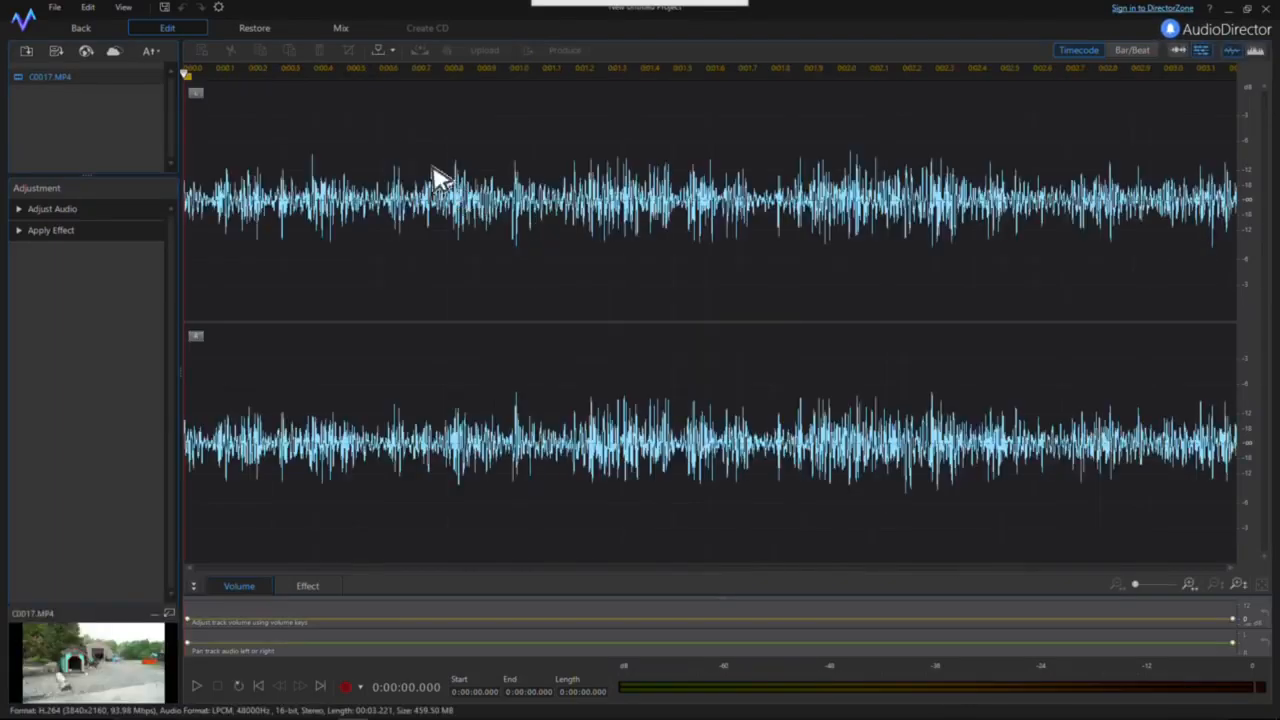
# - Start Visual Repair and brush-select the bright low-frequency band along the full length of the C0017 spectrogram
pyautogui.click(255, 29)
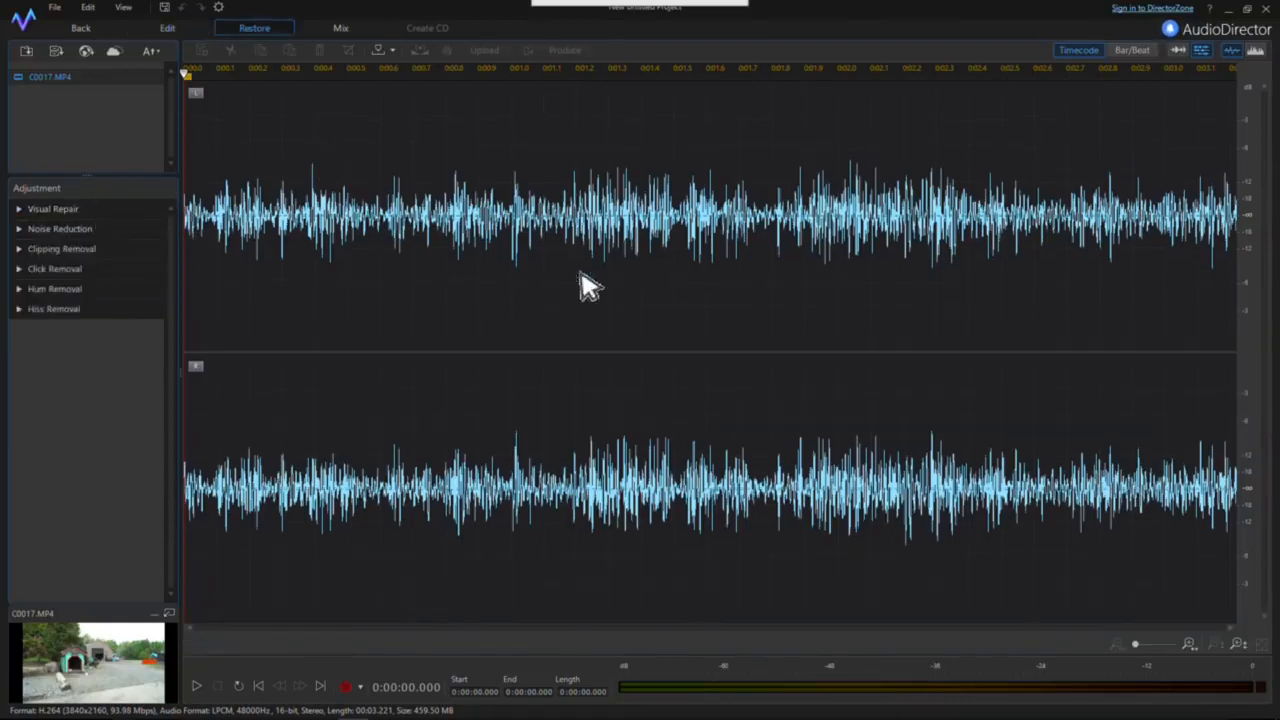
pyautogui.click(68, 209)
pyautogui.moveTo(668, 185); pyautogui.dragTo(935, 395)
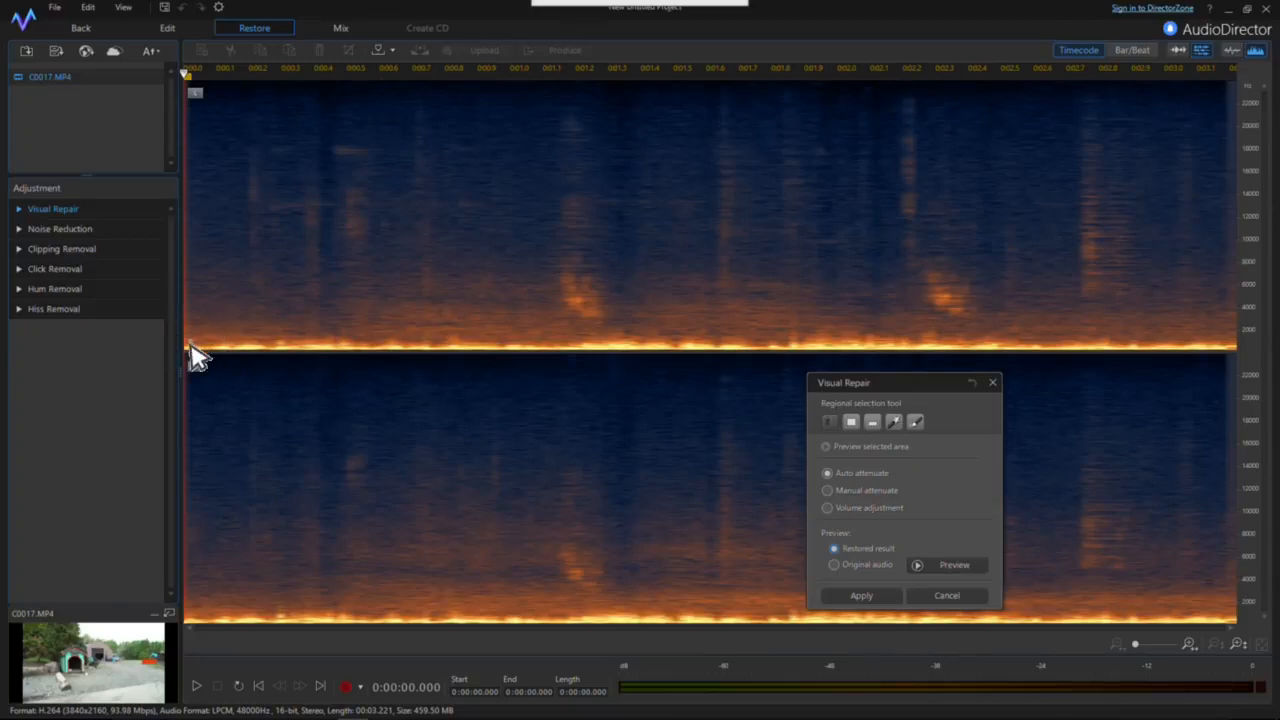
pyautogui.click(916, 422)
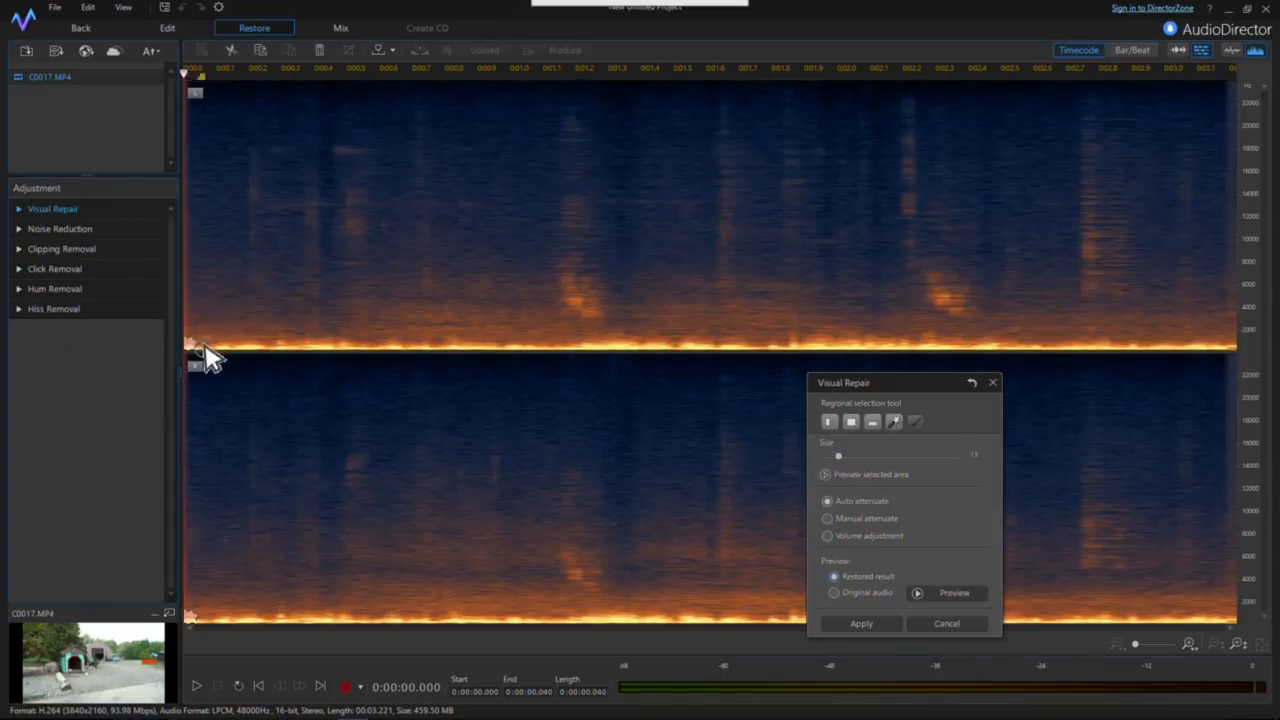
pyautogui.moveTo(225, 350)
pyautogui.mouseDown()
pyautogui.moveTo(801, 337)
pyautogui.moveTo(730, 355)
pyautogui.mouseUp()
pyautogui.moveTo(810, 350); pyautogui.dragTo(1258, 352)
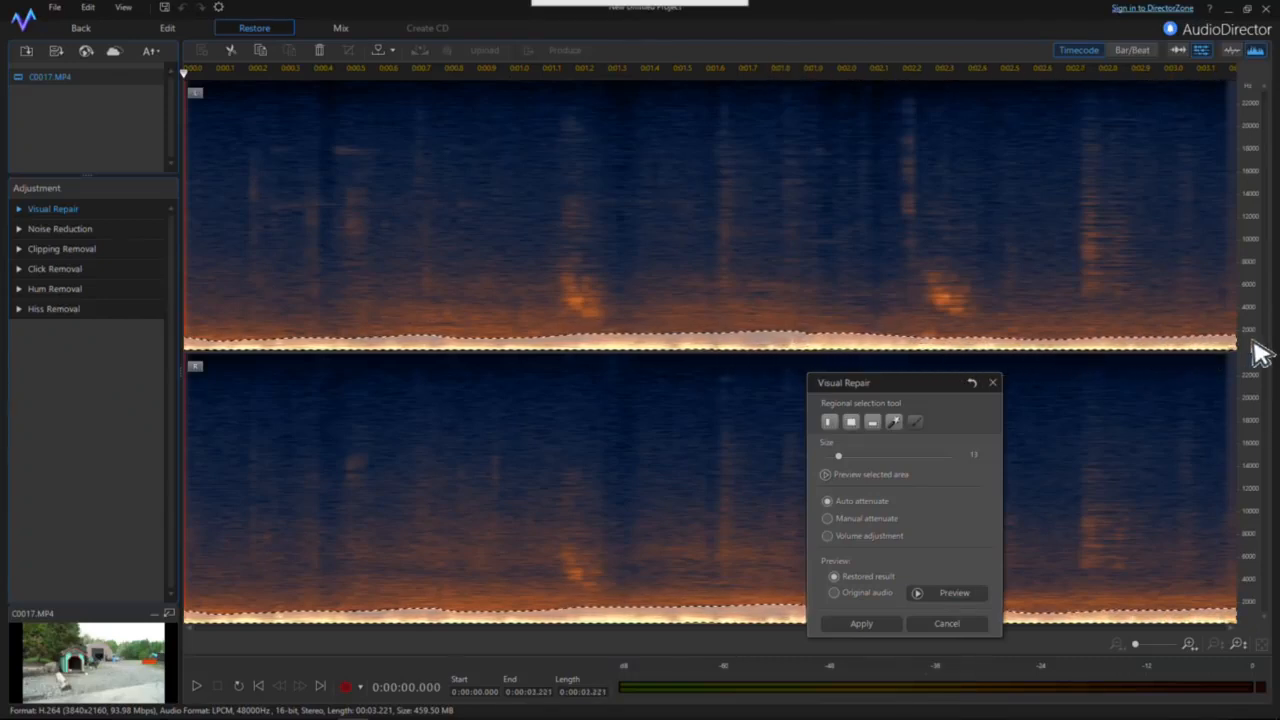
# - Preview and apply the Auto attenuate repair to the selected low-frequency band, and close Visual Repair
pyautogui.click(953, 594)
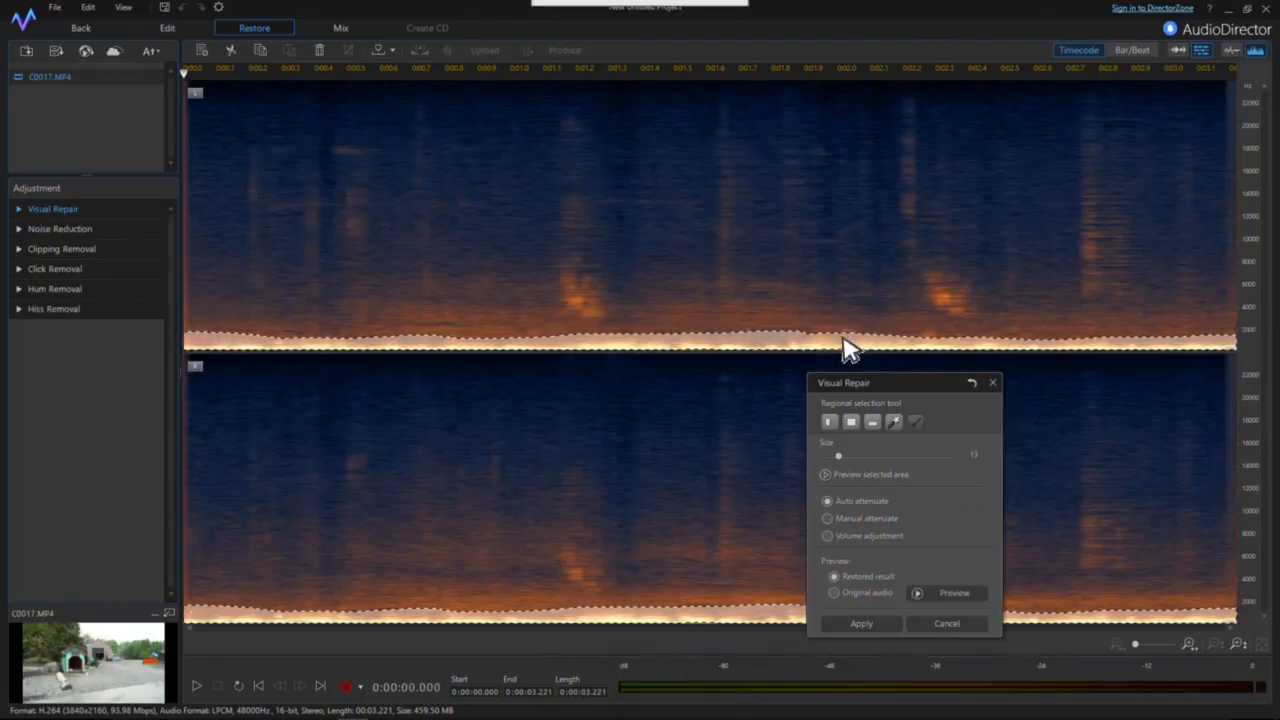
pyautogui.click(862, 626)
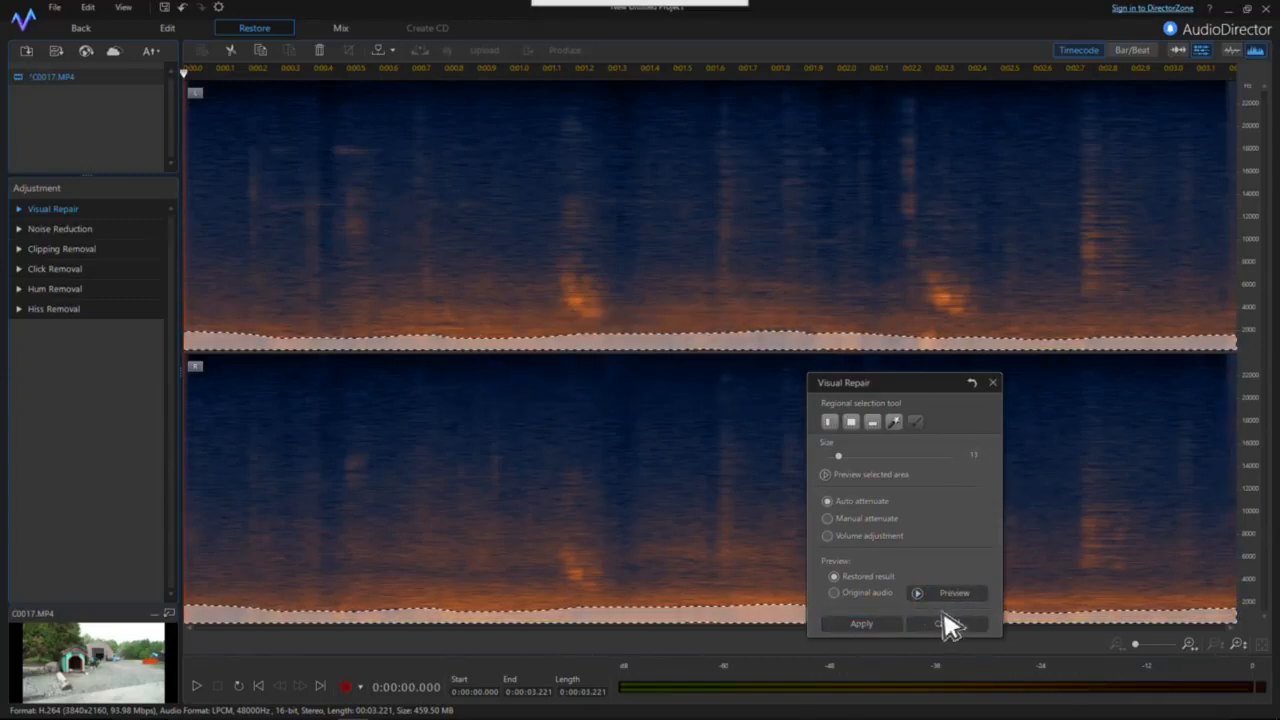
pyautogui.click(948, 624)
pyautogui.click(346, 191)
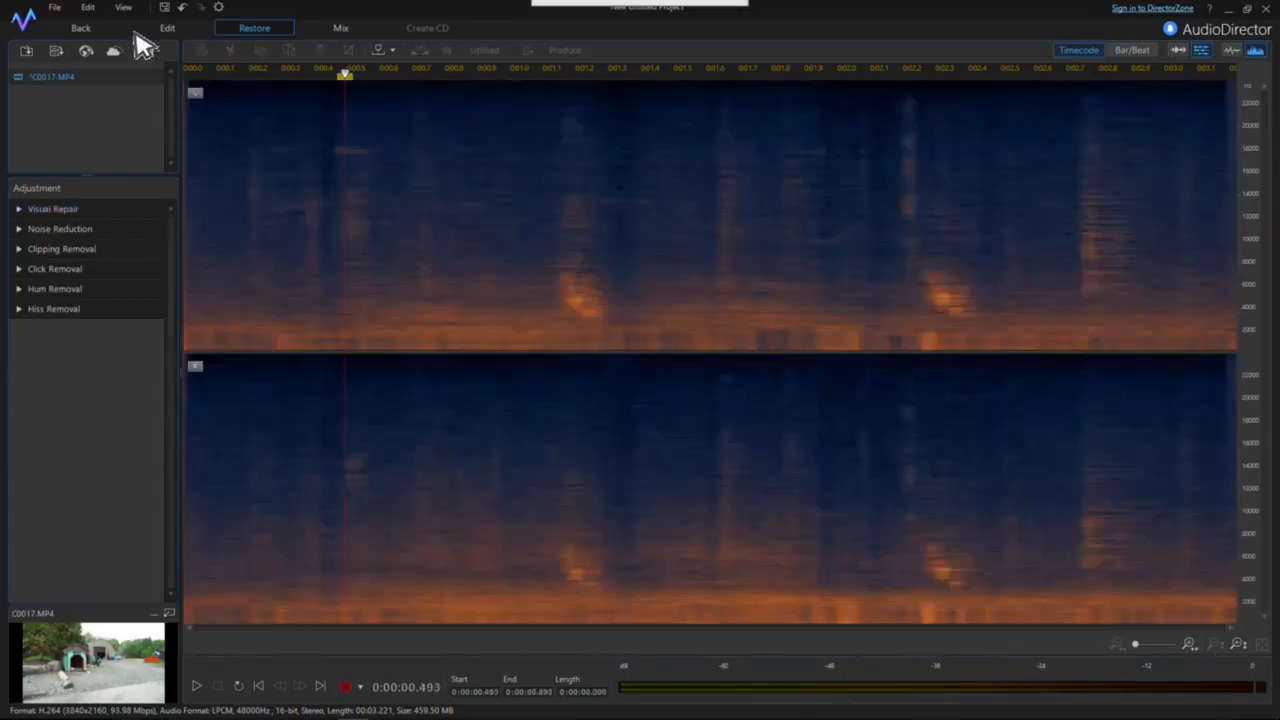
# - Return to PowerDirector, saving the changes to the audio file, and play the repaired C0017 clip from 00;00;08;19
pyautogui.click(82, 28)
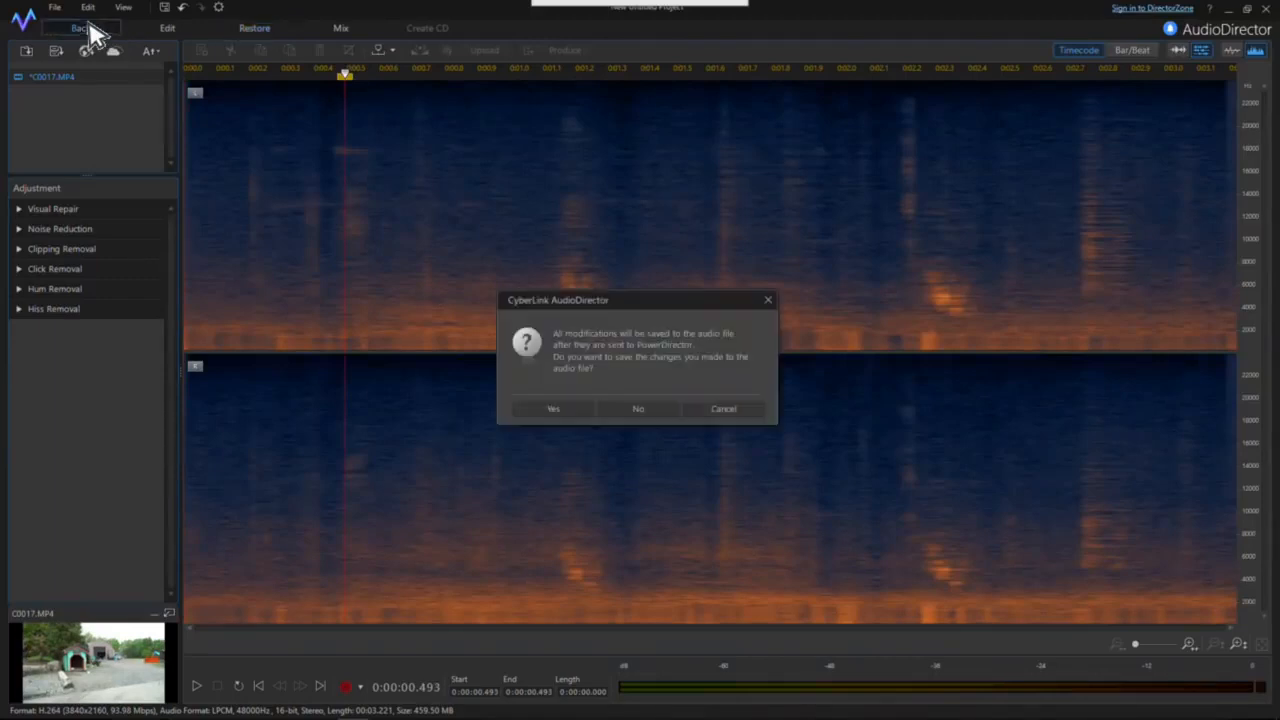
pyautogui.click(553, 410)
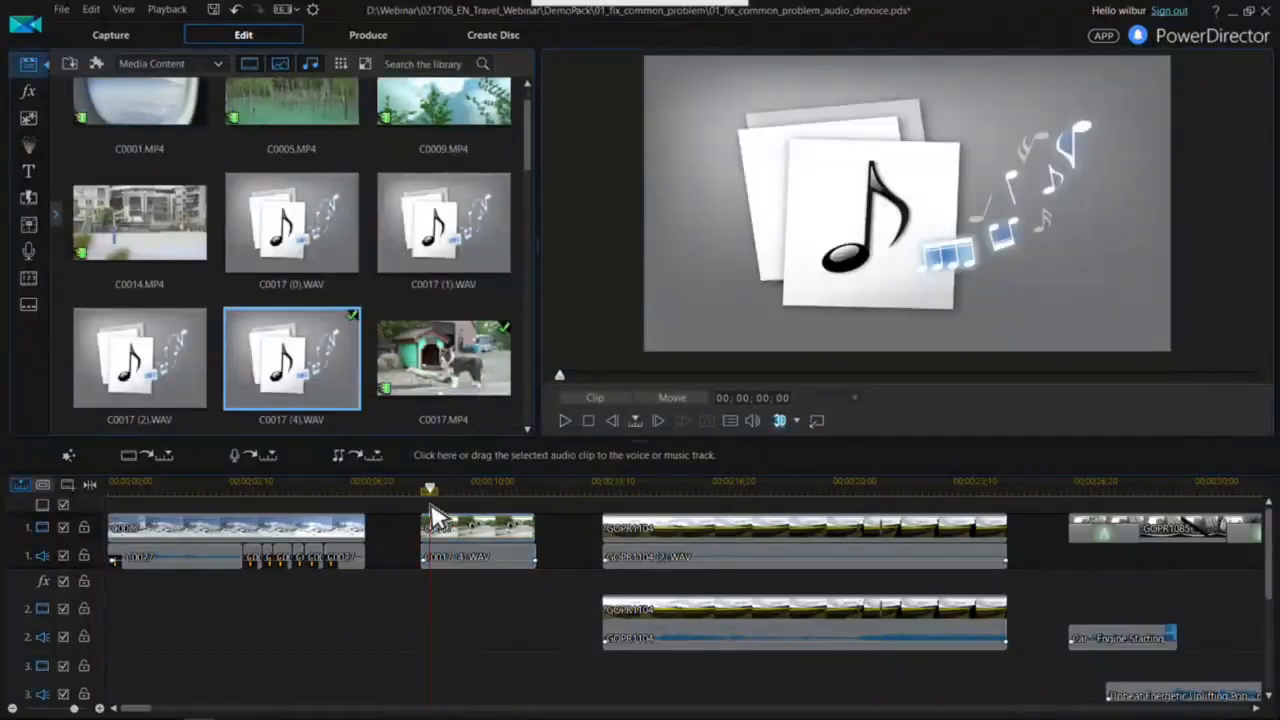
pyautogui.click(421, 484)
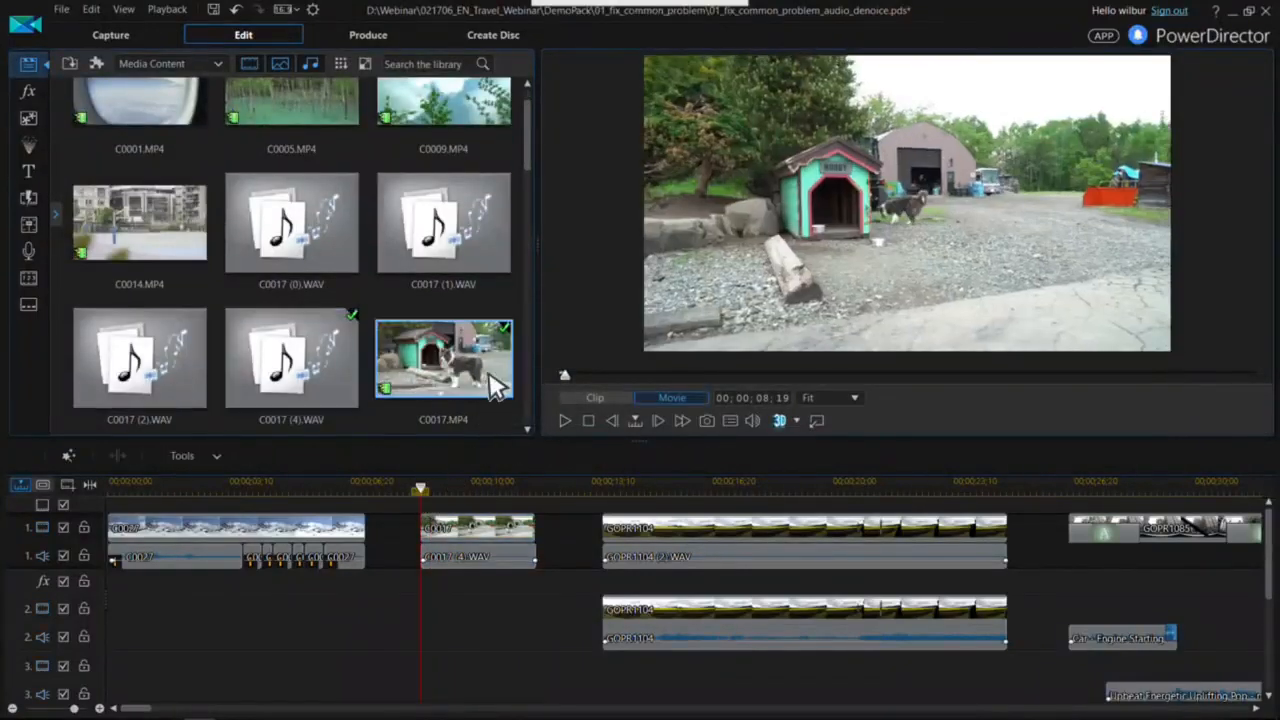
pyautogui.press('space')
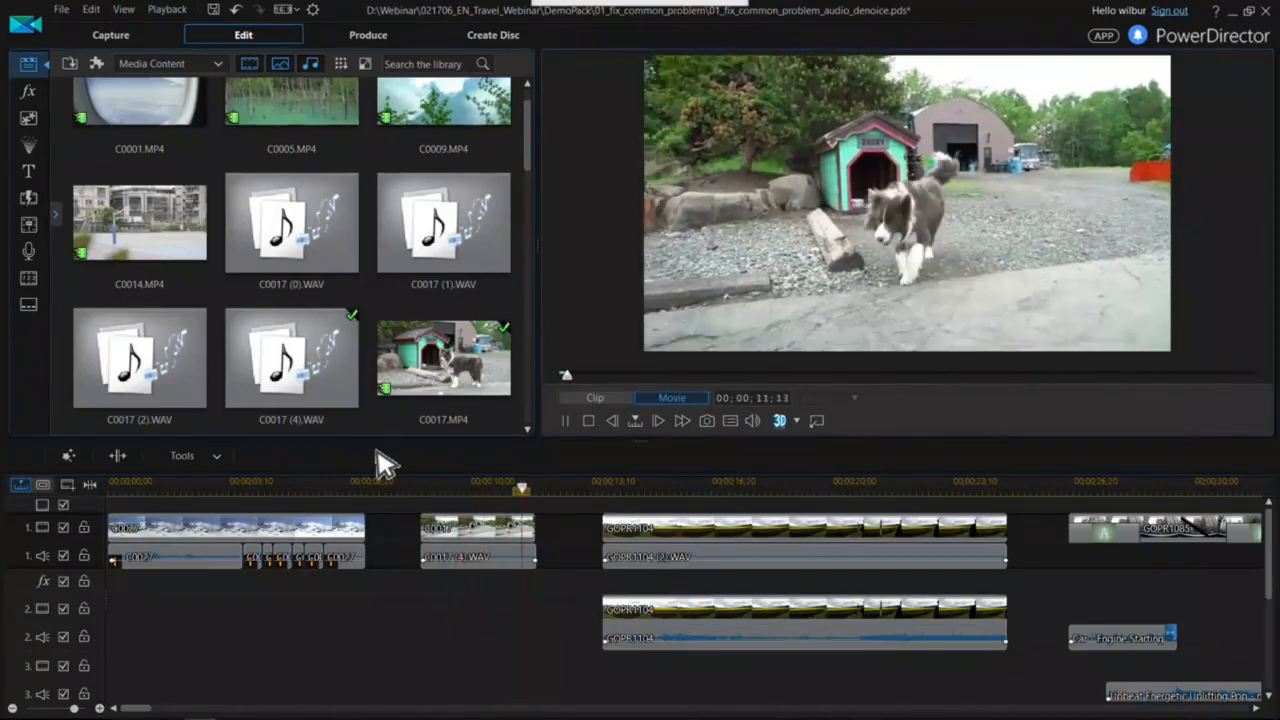
# - Replay the repaired C0017 clip from its start on the timeline
pyautogui.press('space')
pyautogui.click(422, 490)
pyautogui.press('space')
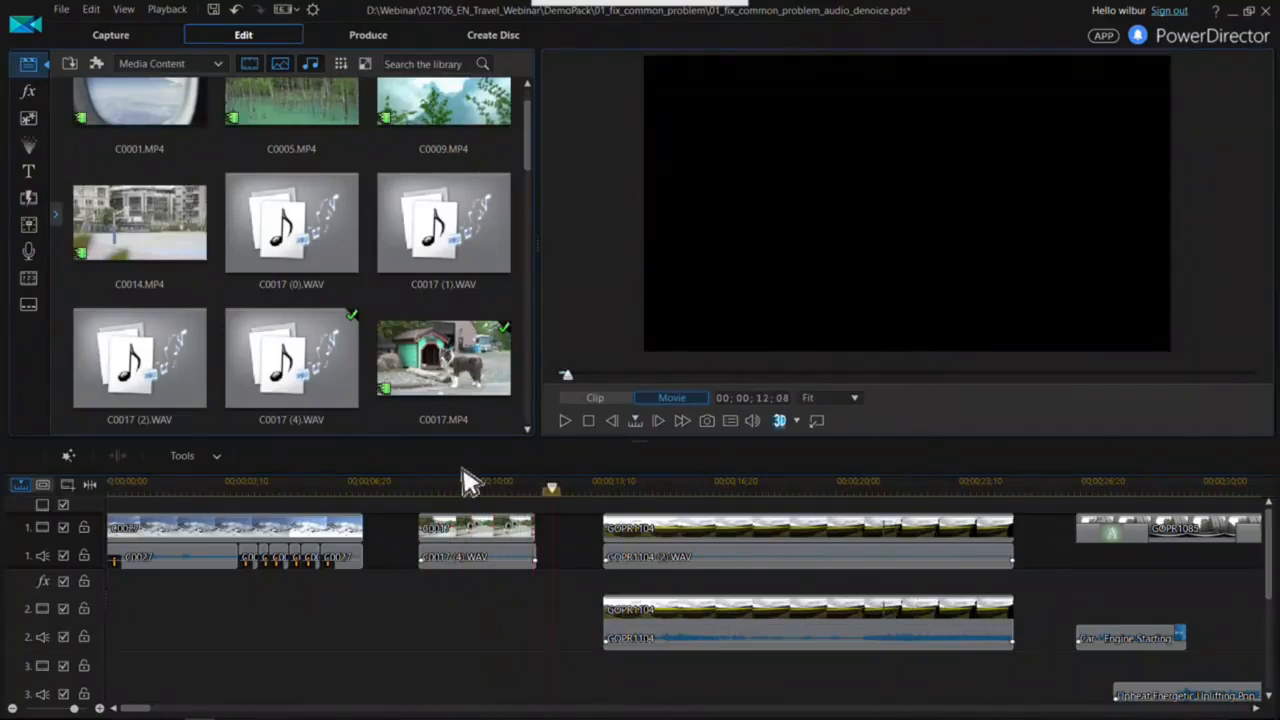
pyautogui.press('space')
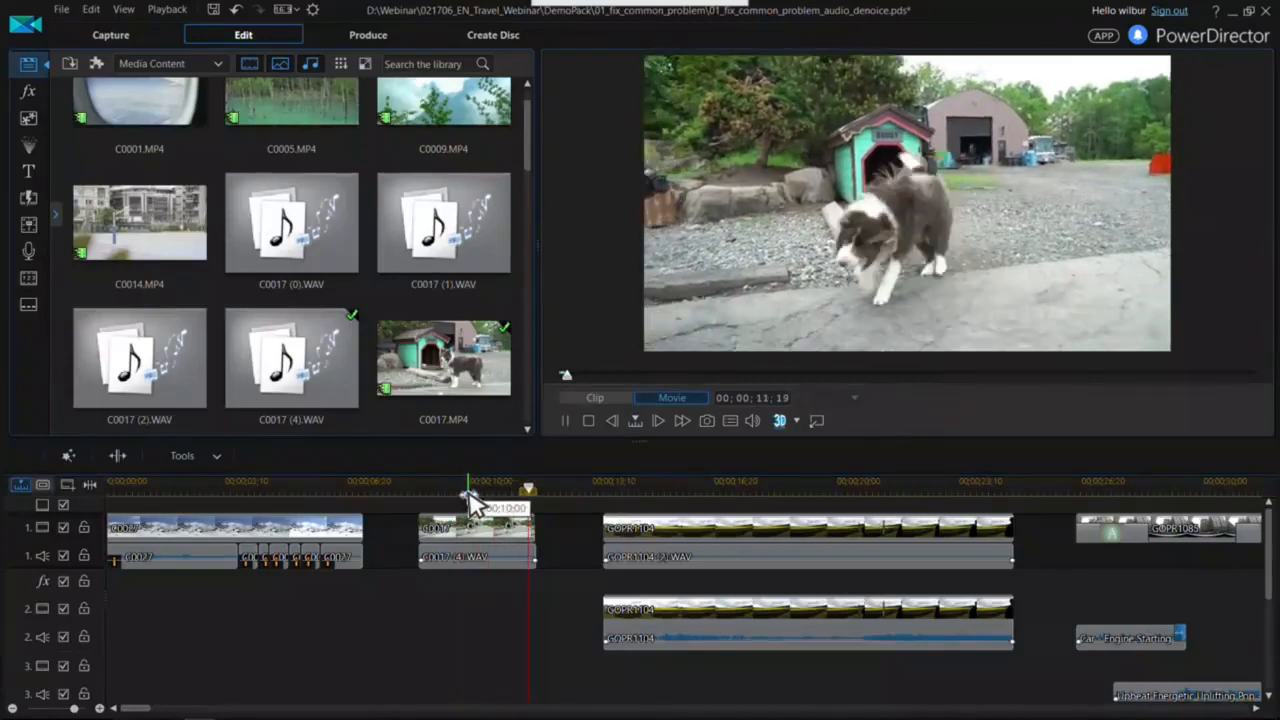
pyautogui.press('space')
# - Play the GOPR1104 clip from 00;00;14;18 and replay its last few seconds to check the sound
pyautogui.scroll(-3, 595, 562)
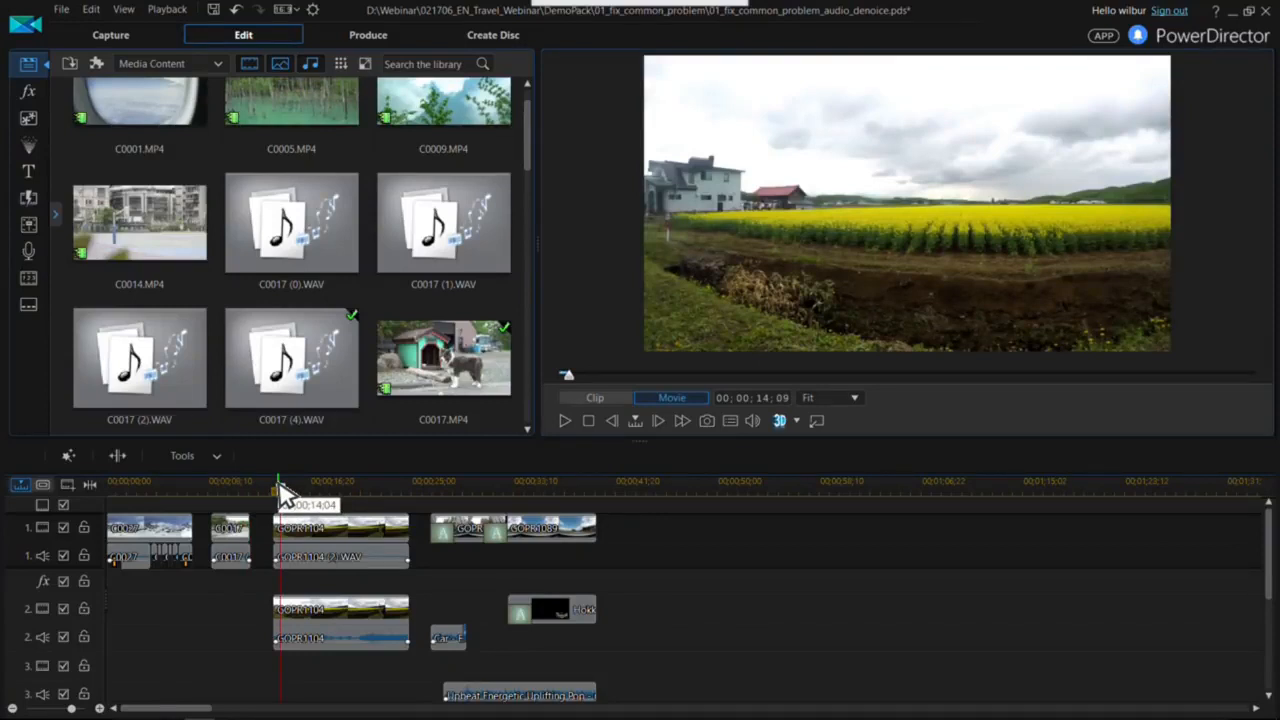
pyautogui.press('space')
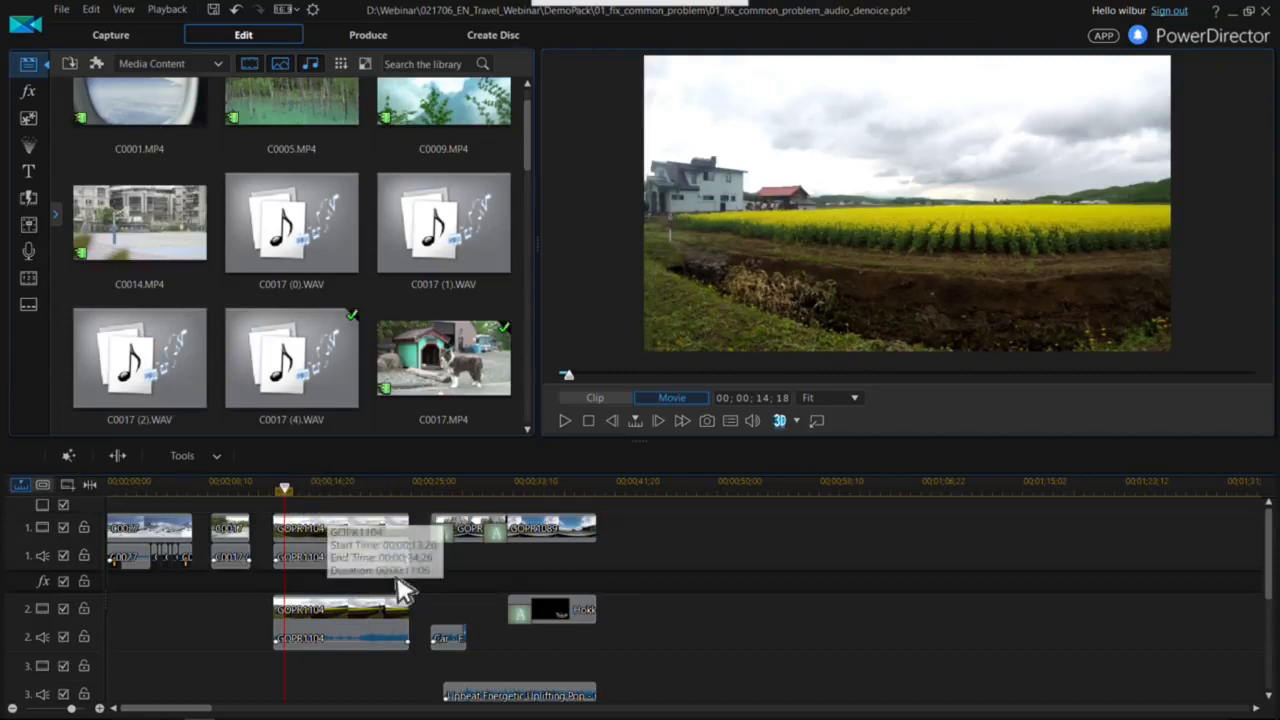
pyautogui.press('space')
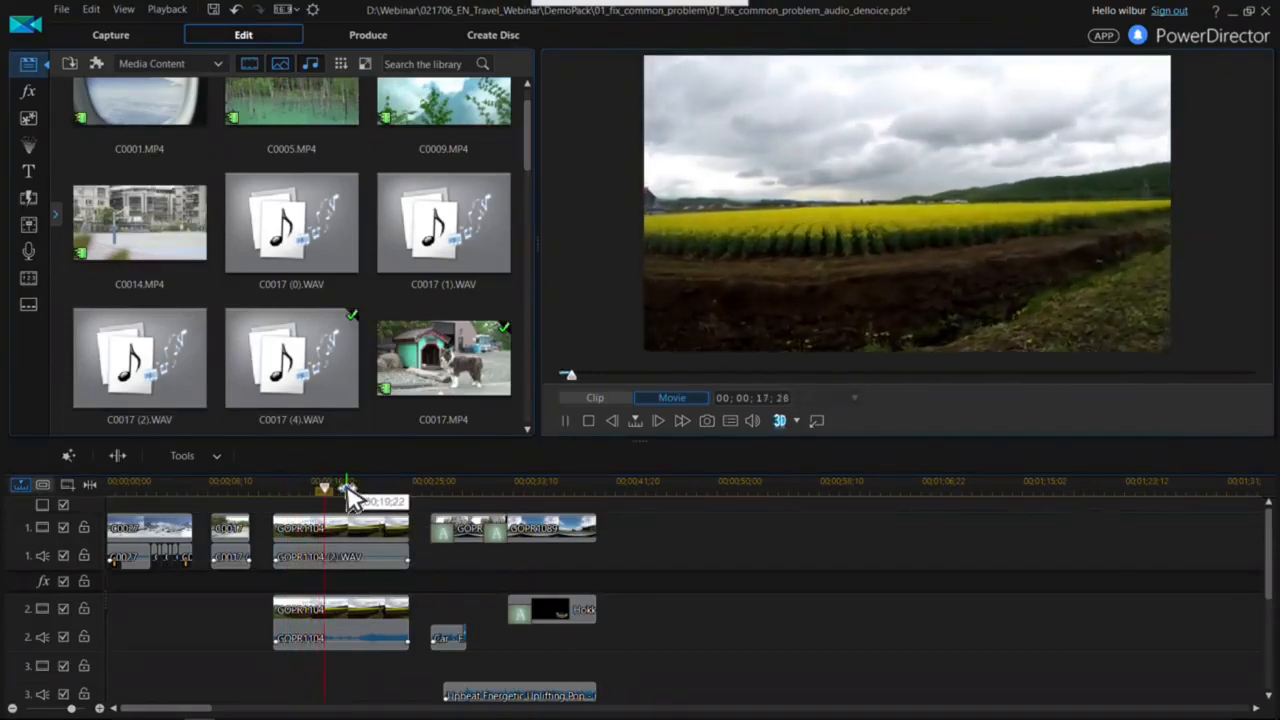
pyautogui.scroll(-3, 500, 590)
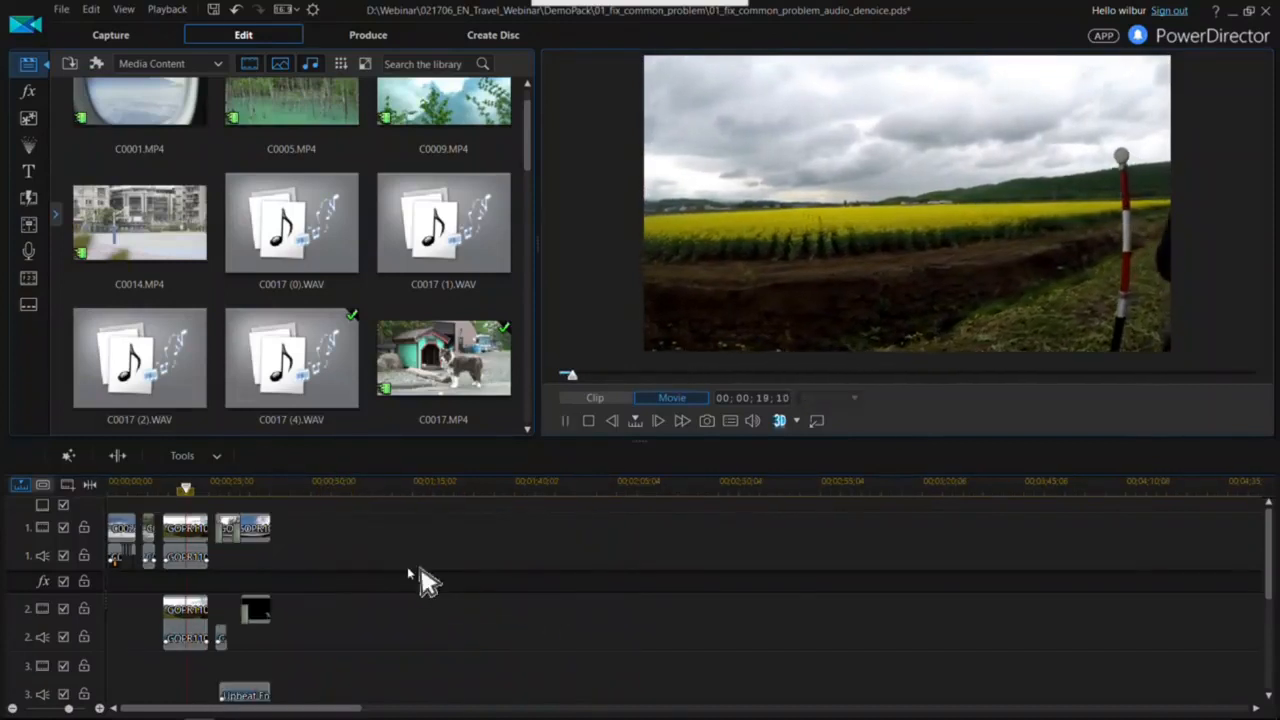
pyautogui.scroll(4, 420, 580)
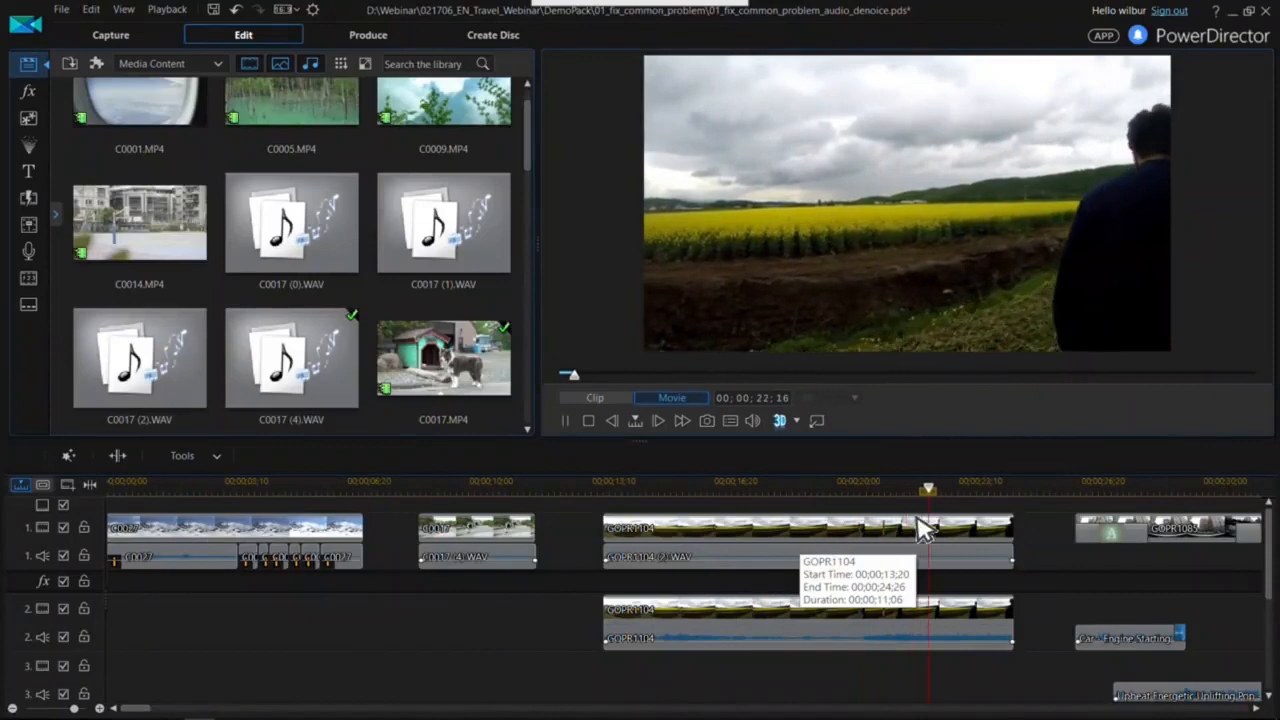
pyautogui.click(848, 490)
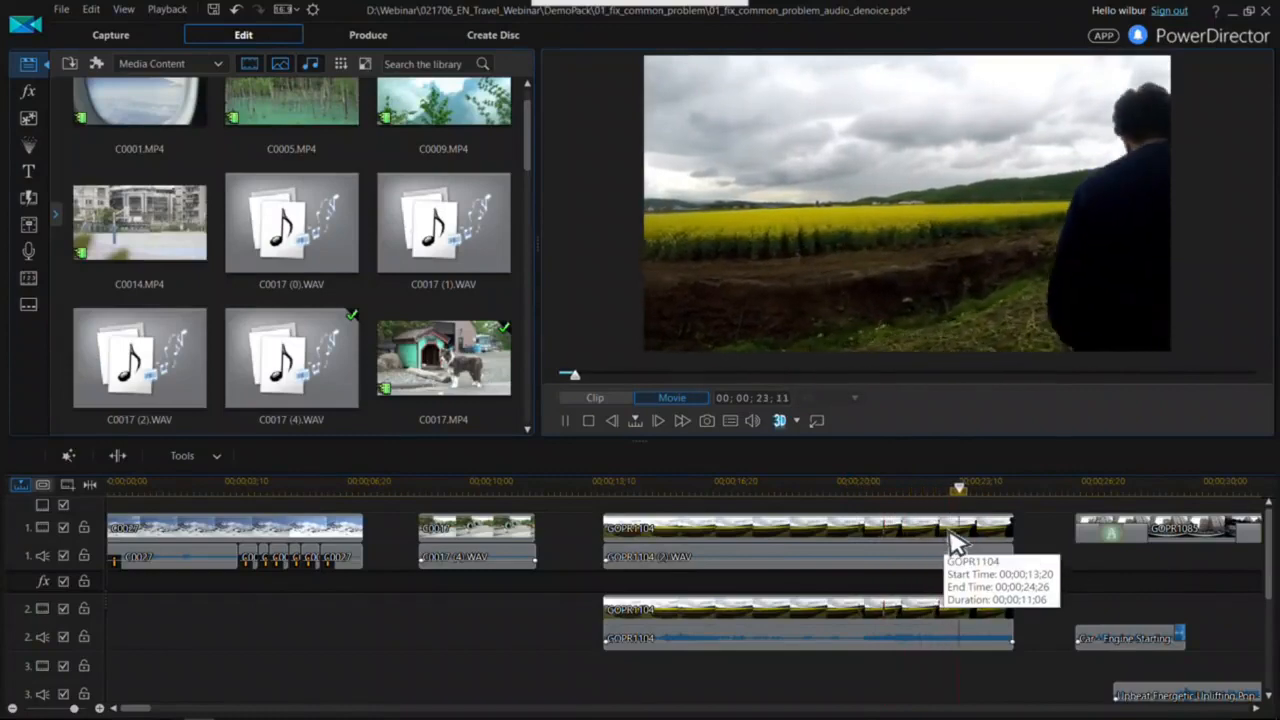
pyautogui.scroll(-3, 857, 571)
# - Open the audio of the GOPR1104 clip on track 2 in AudioDirector and start Visual Repair
pyautogui.click(362, 618)
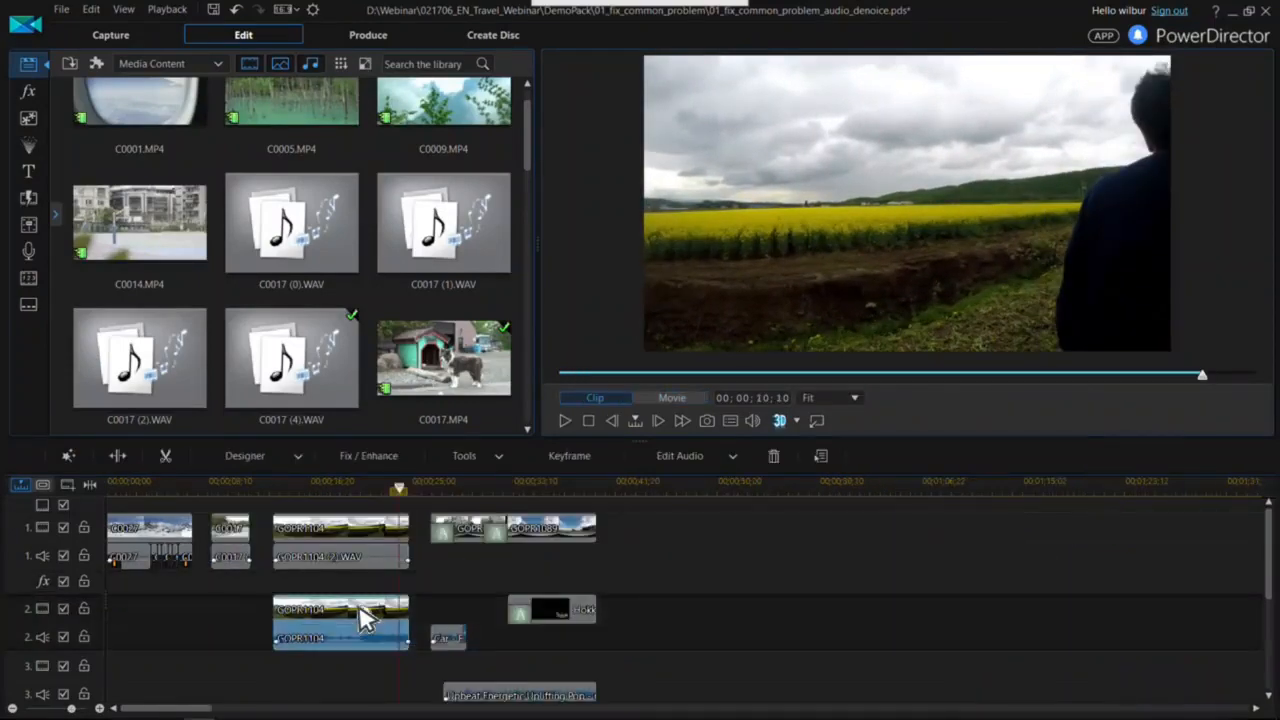
pyautogui.click(679, 458)
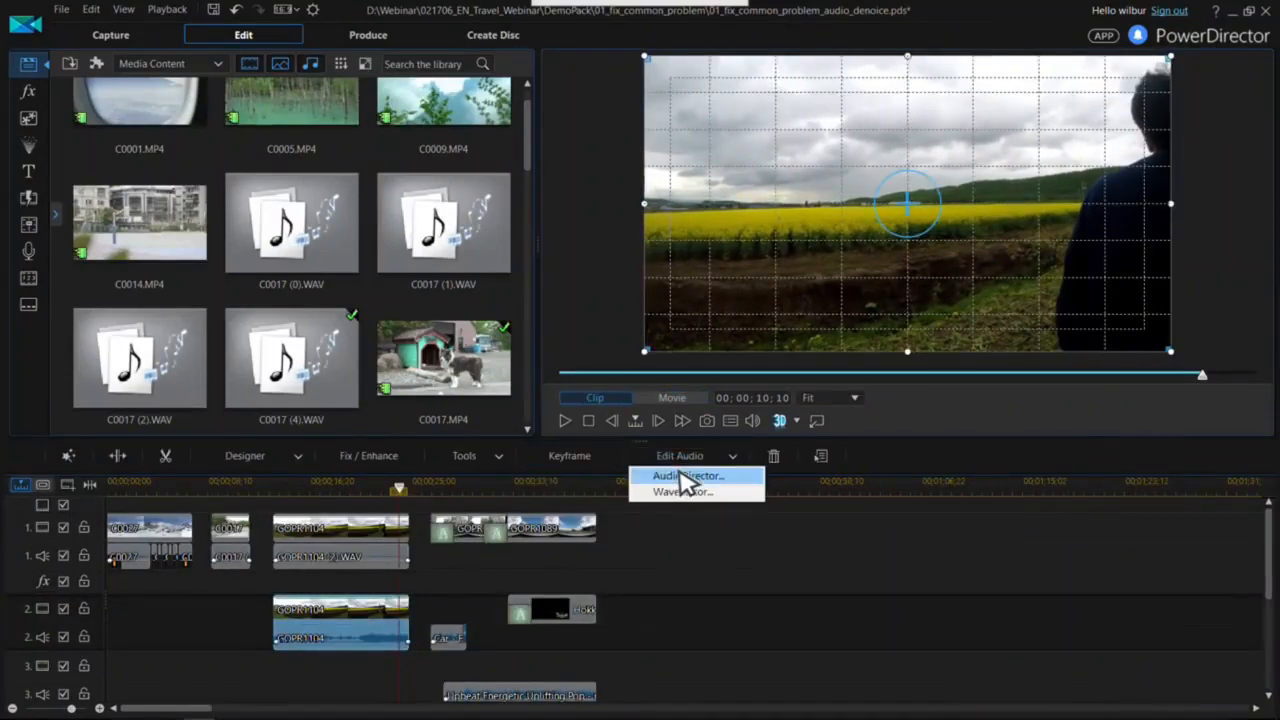
pyautogui.click(688, 476)
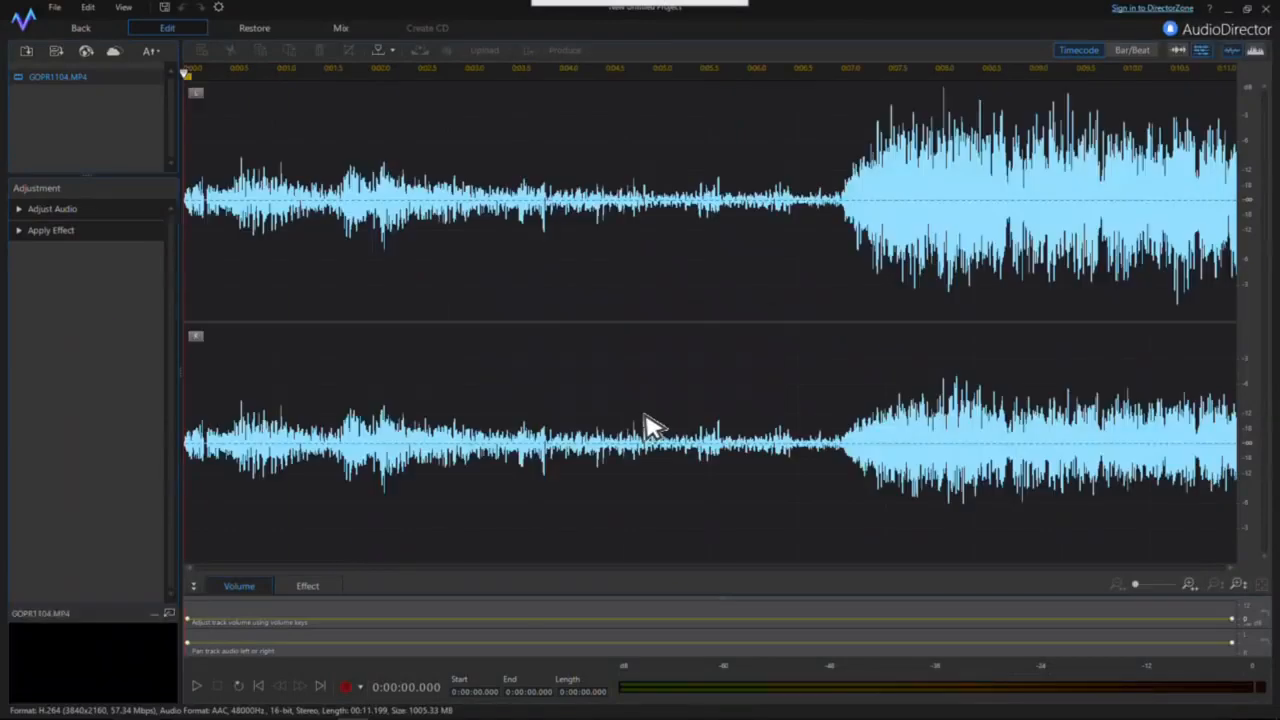
pyautogui.click(254, 30)
pyautogui.click(52, 210)
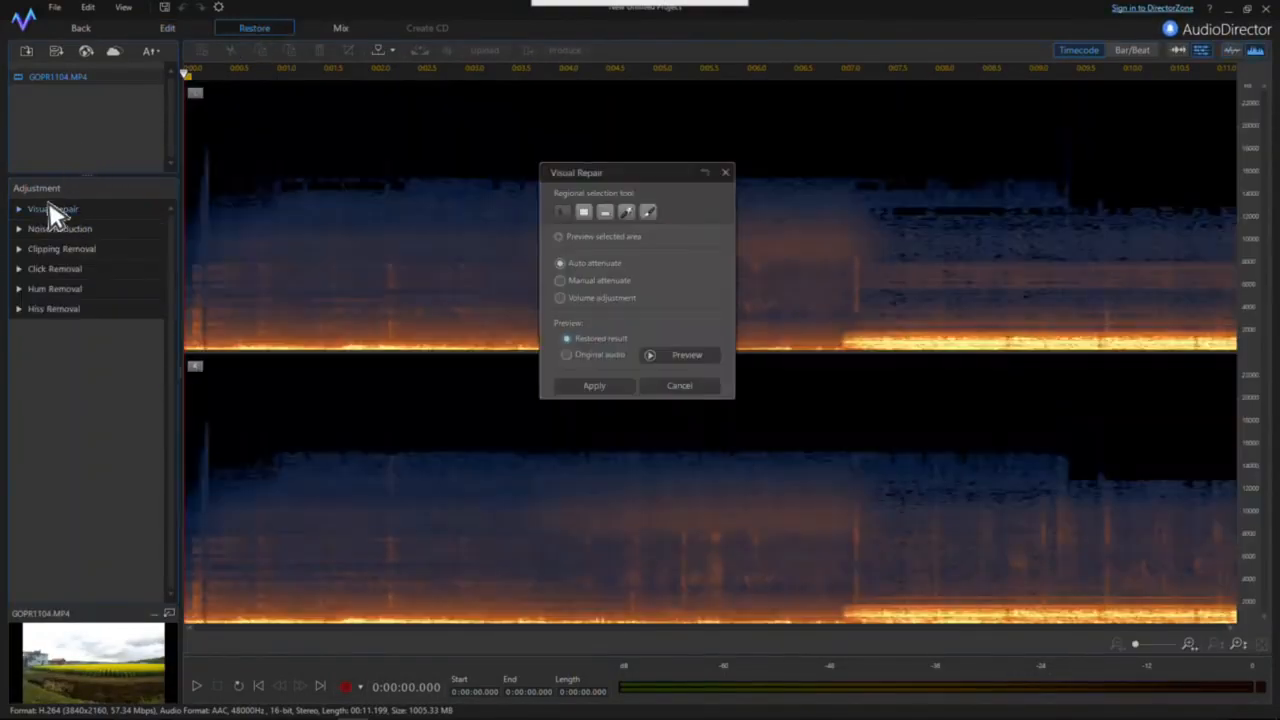
# - Brush-select the bright low-frequency band of the GOPR1104 spectrogram from about 6.9 s to the end
pyautogui.moveTo(683, 174); pyautogui.dragTo(458, 322)
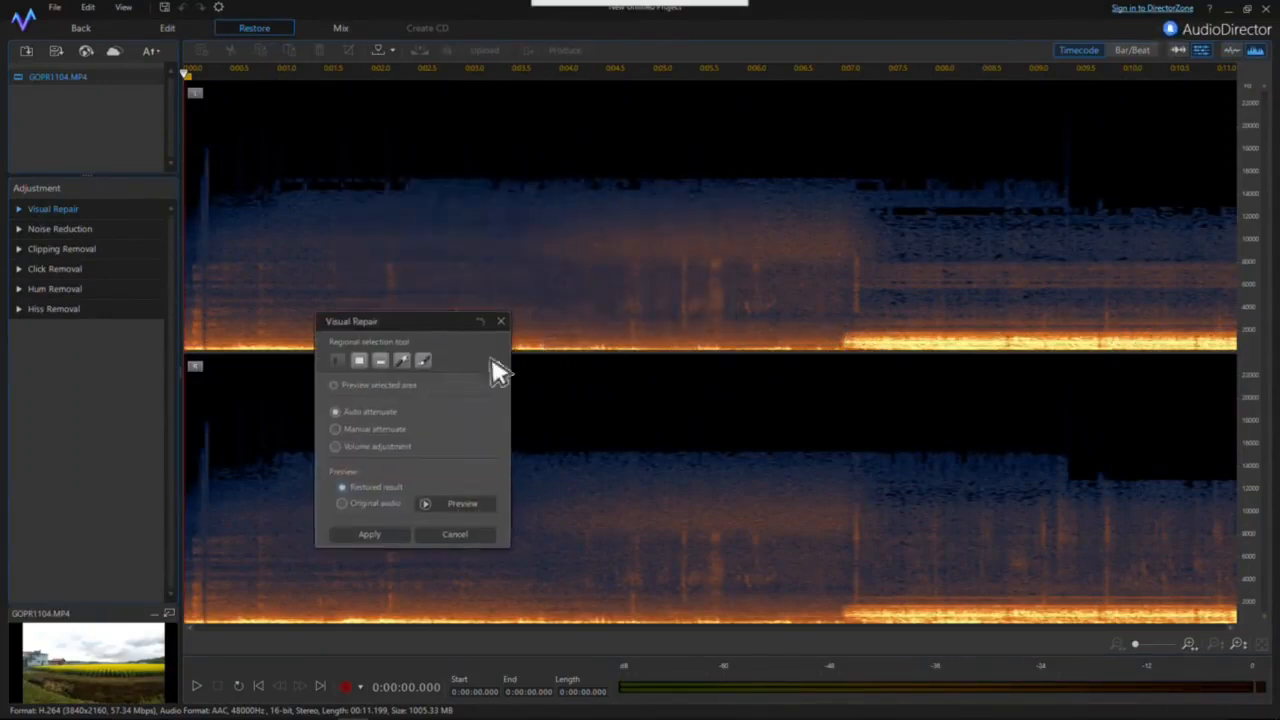
pyautogui.click(423, 362)
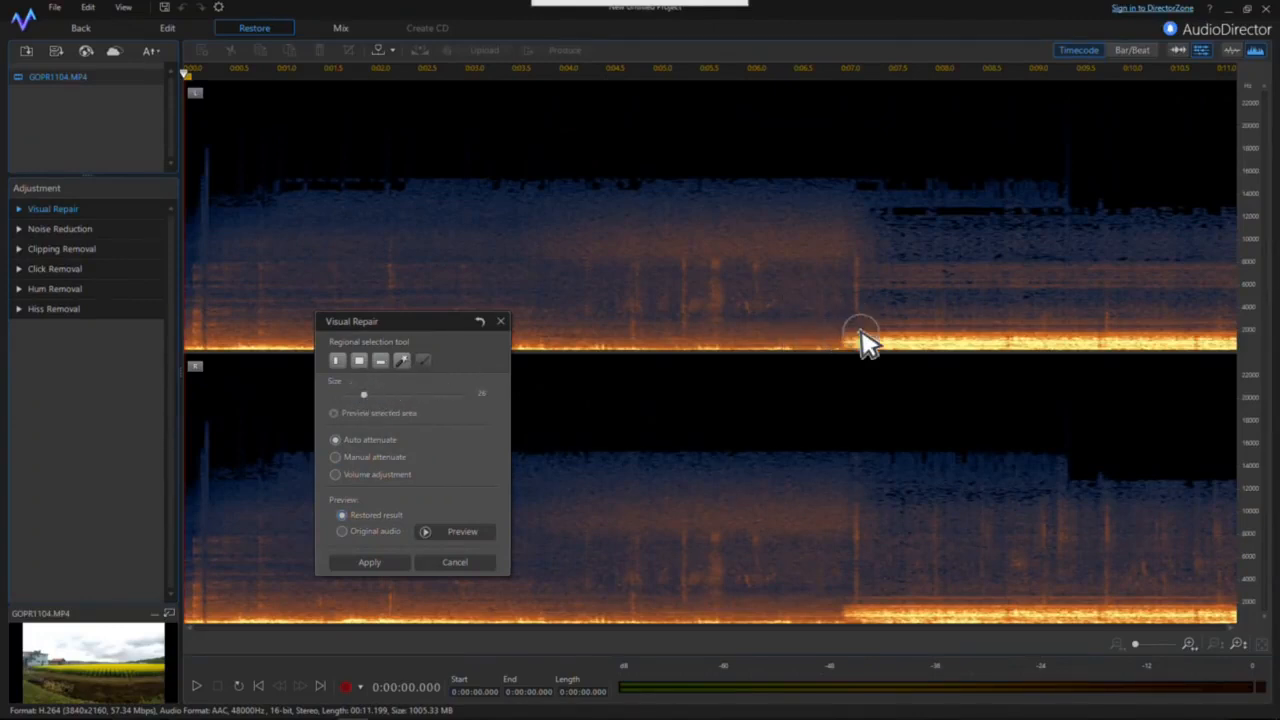
pyautogui.moveTo(862, 345); pyautogui.dragTo(1240, 342)
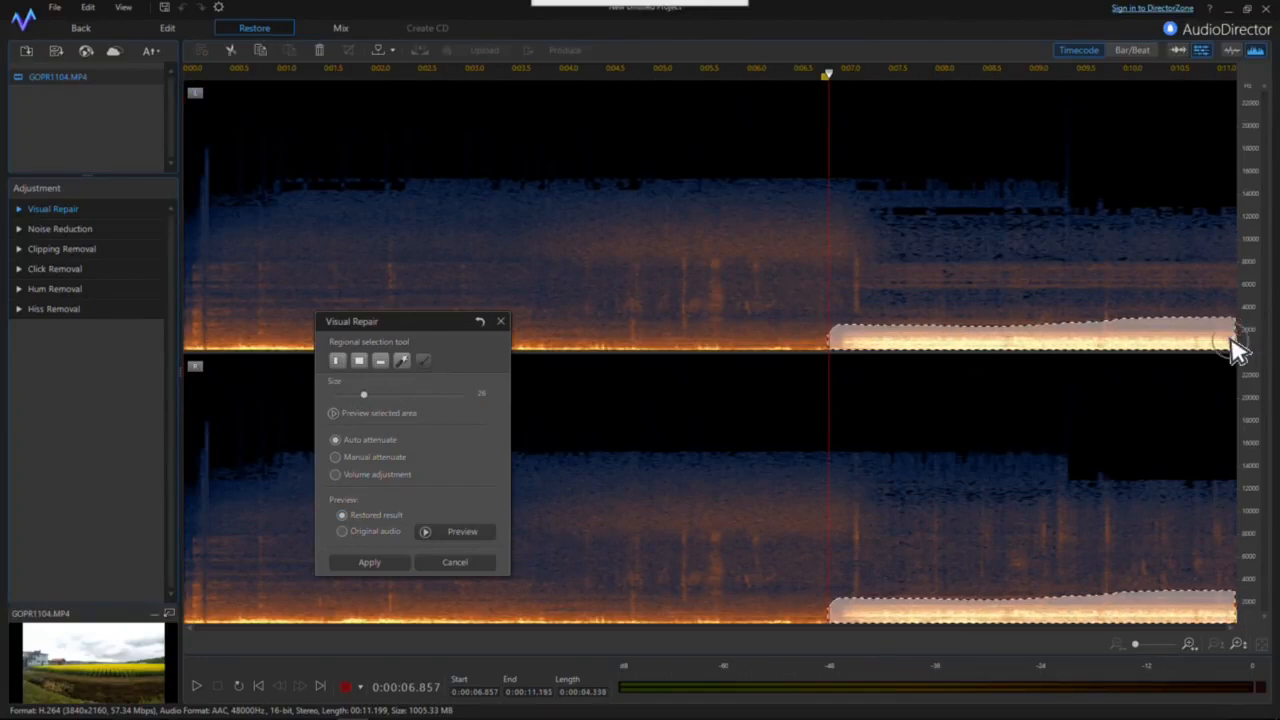
pyautogui.click(1238, 342)
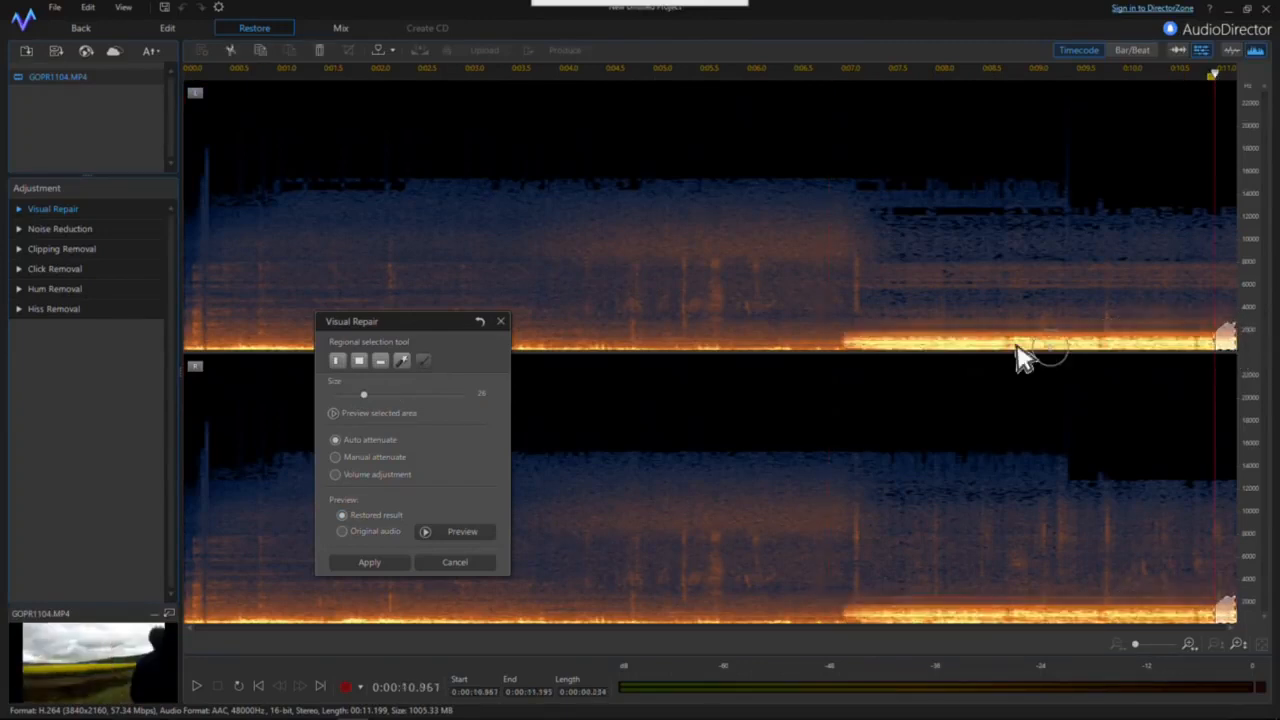
pyautogui.moveTo(876, 347)
pyautogui.mouseDown()
pyautogui.moveTo(1249, 349)
pyautogui.moveTo(1238, 348)
pyautogui.mouseUp()
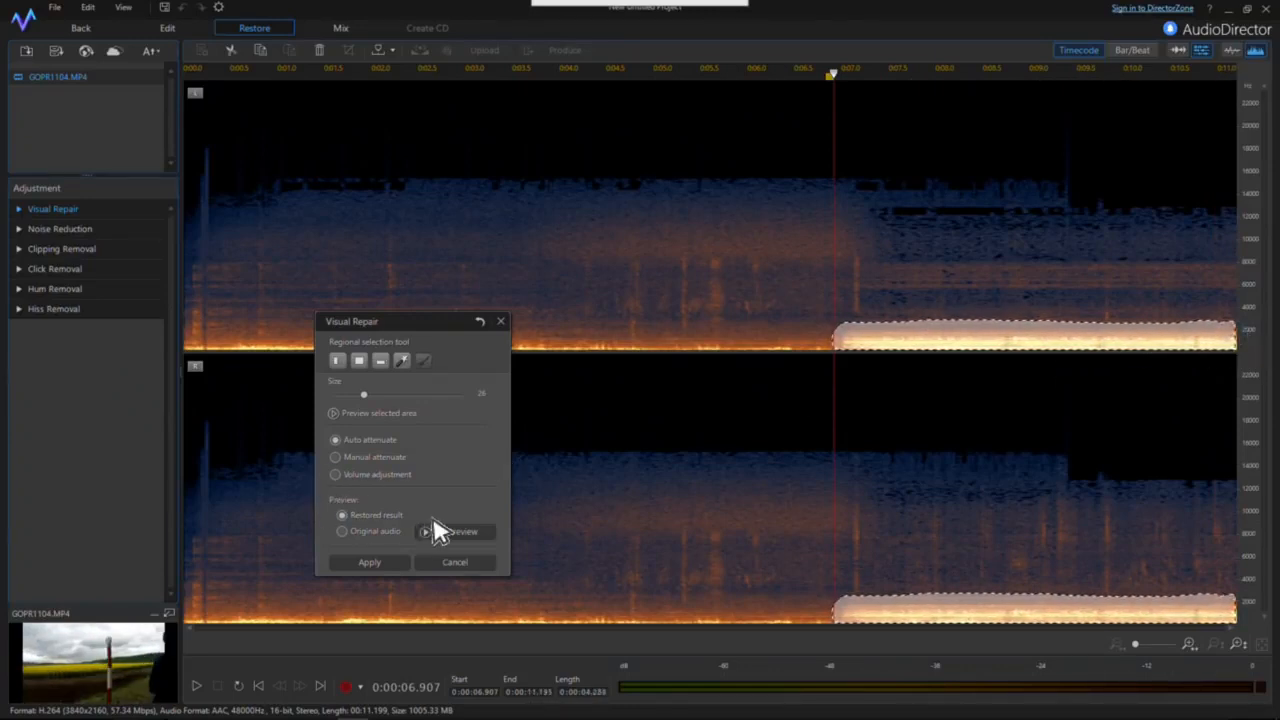
# - Preview and apply the Auto attenuate repair to the selected GOPR1104 band, and close Visual Repair
pyautogui.click(455, 535)
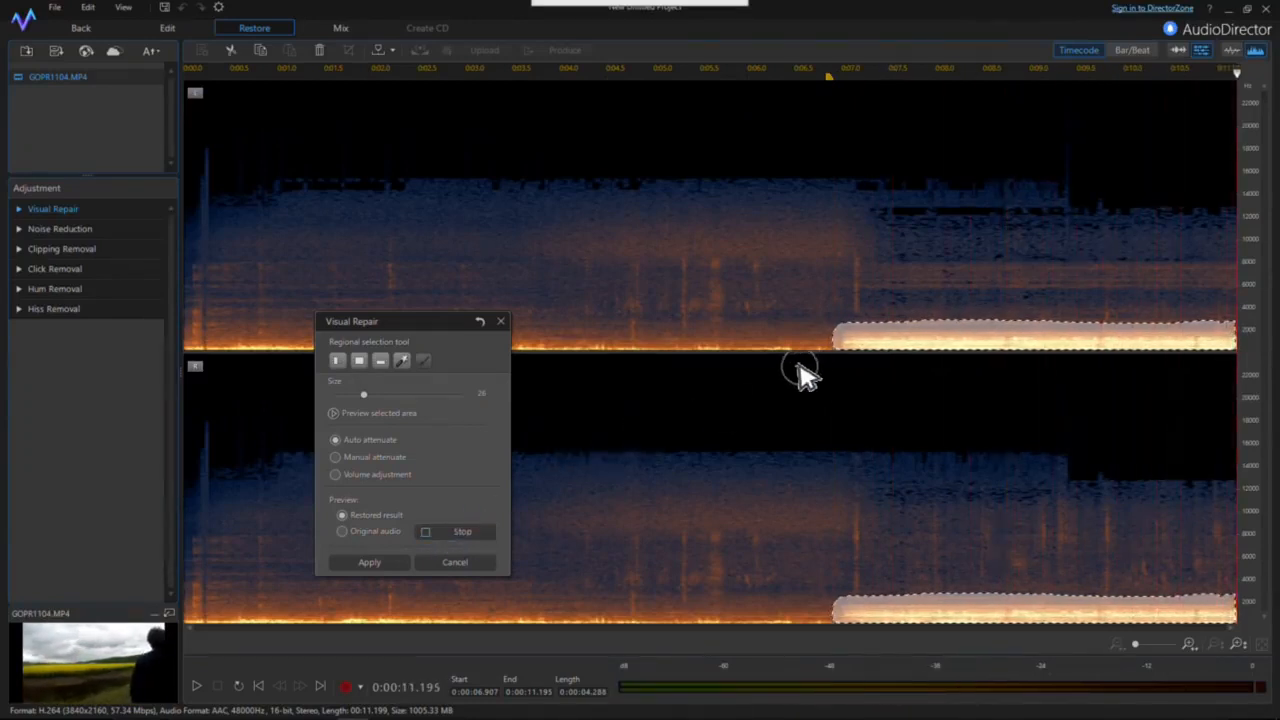
pyautogui.click(367, 565)
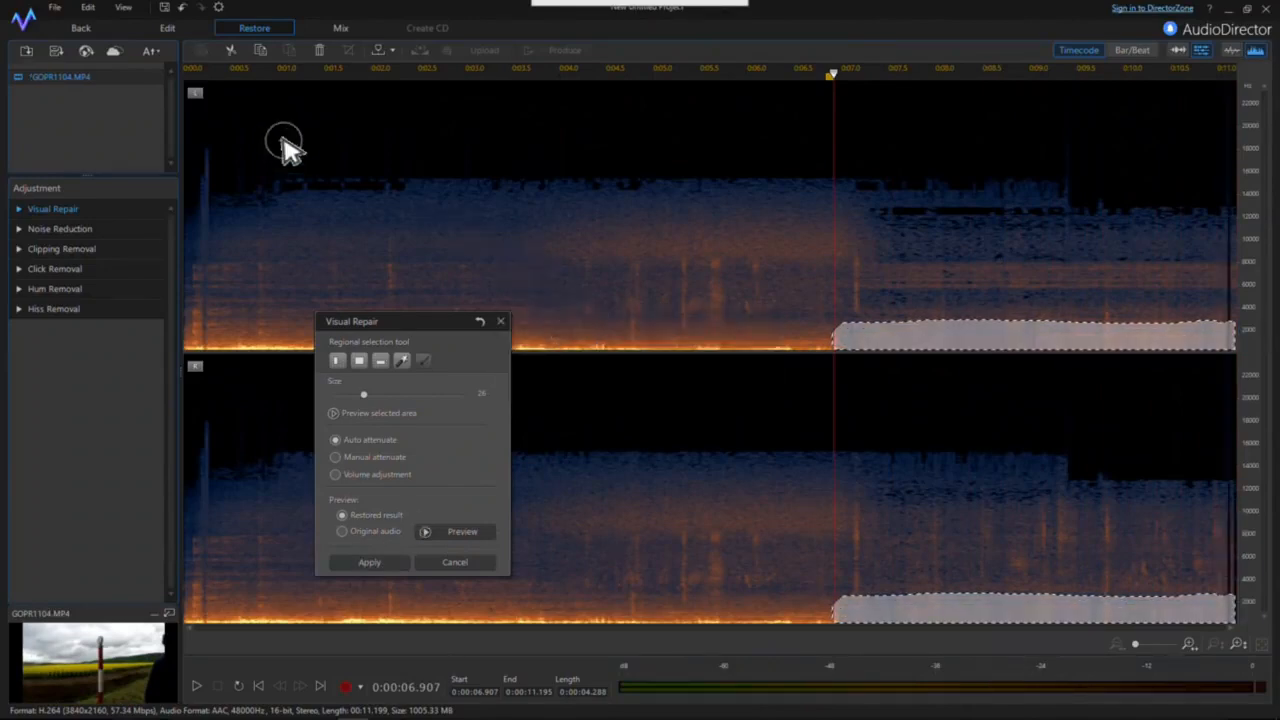
pyautogui.click(504, 323)
# - Return to PowerDirector, saving the changes to the audio file, and play the repaired GOPR1104 clip from 00;00;15;20
pyautogui.click(98, 29)
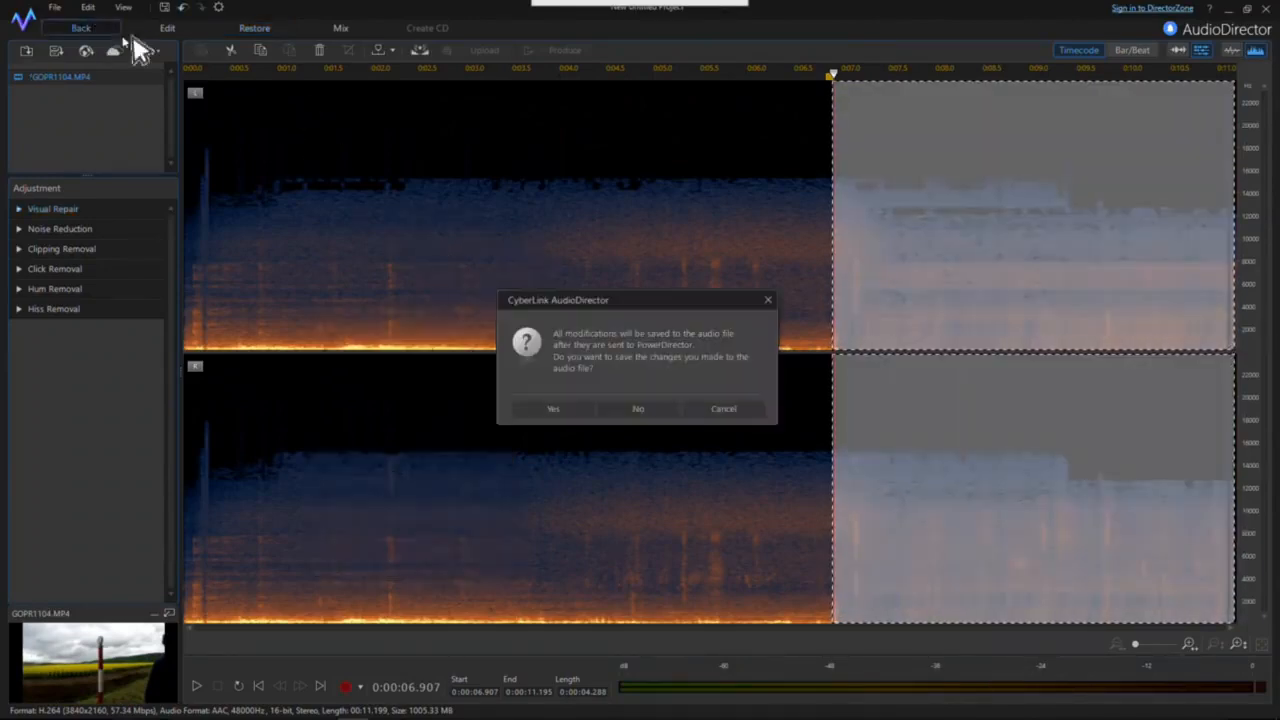
pyautogui.click(566, 411)
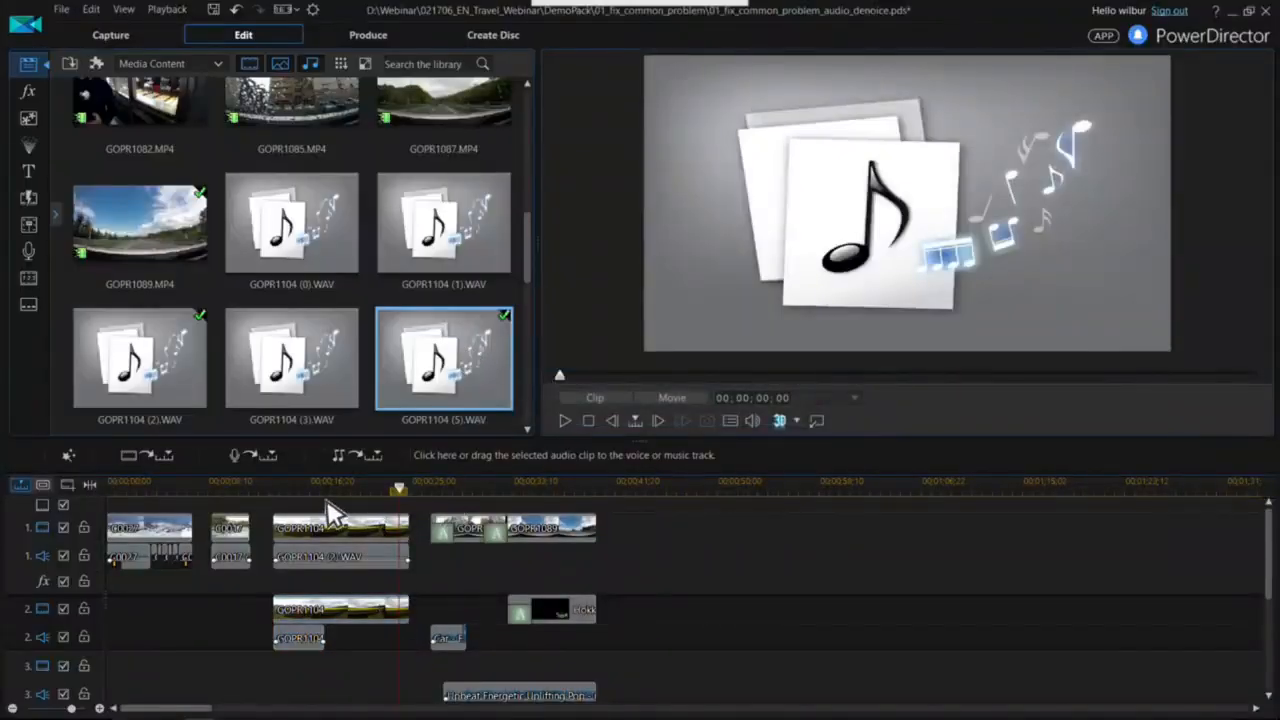
pyautogui.click(298, 490)
pyautogui.scroll(3, 475, 624)
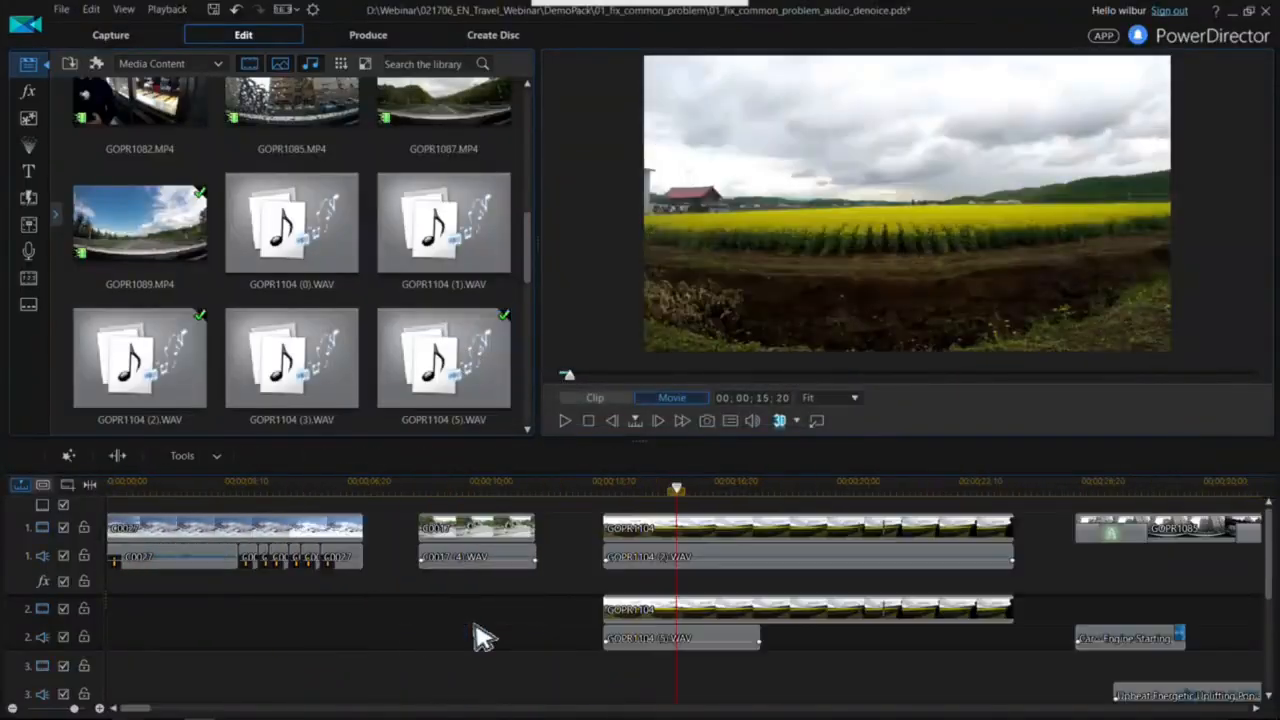
pyautogui.press('space')
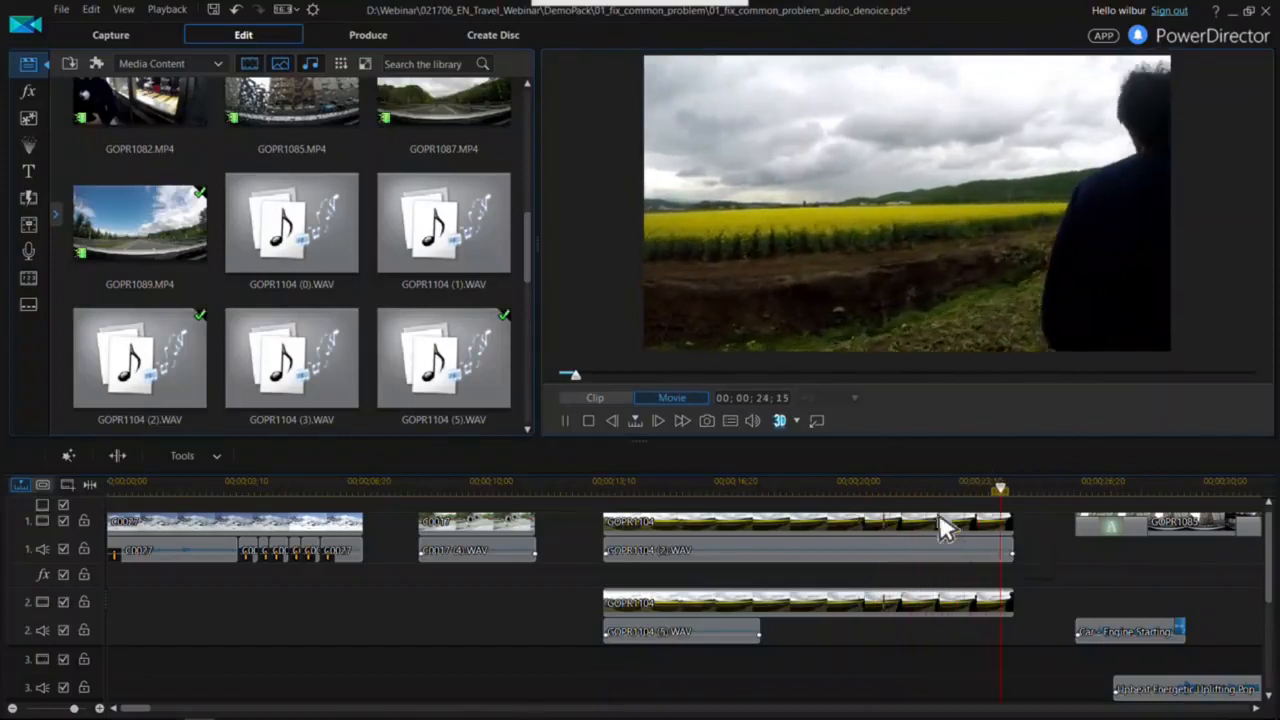
pyautogui.press('space')
# - Step through the GOPR1104 footage on the timeline and move the playhead to 00;00;26;22 at the start of the next clip
pyautogui.scroll(-2, 903, 580)
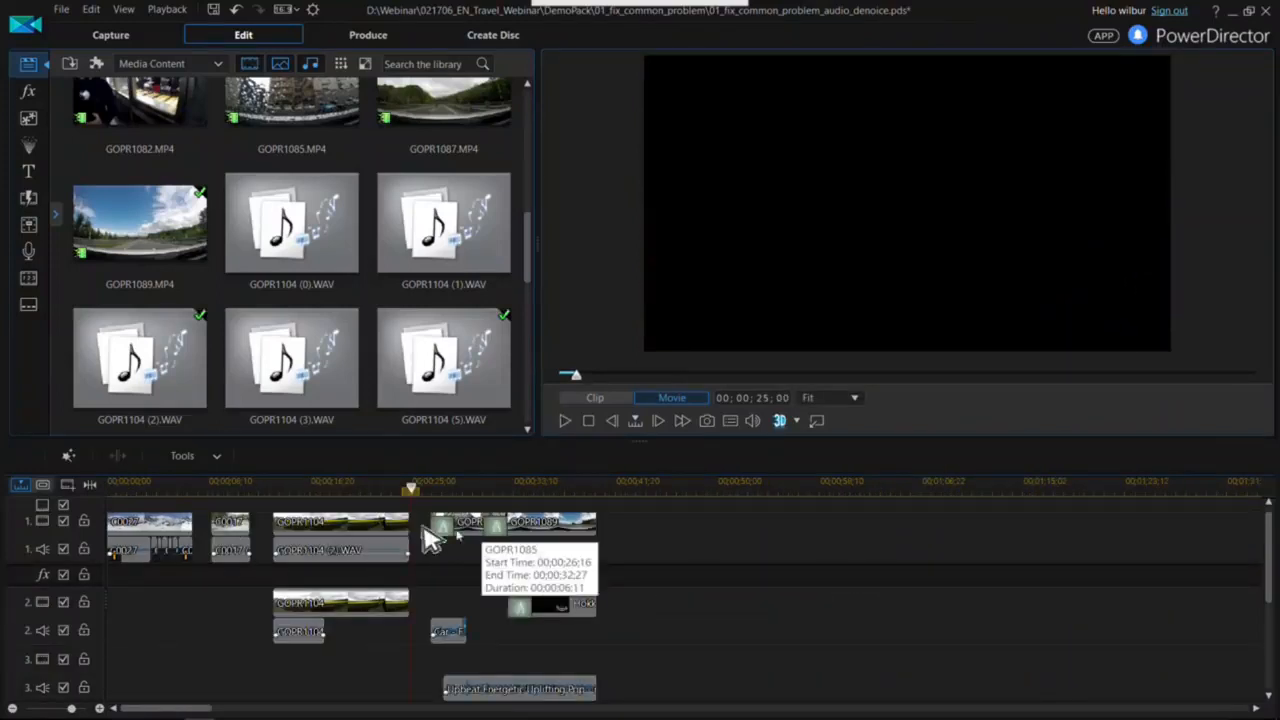
pyautogui.click(298, 490)
pyautogui.click(232, 490)
pyautogui.click(316, 490)
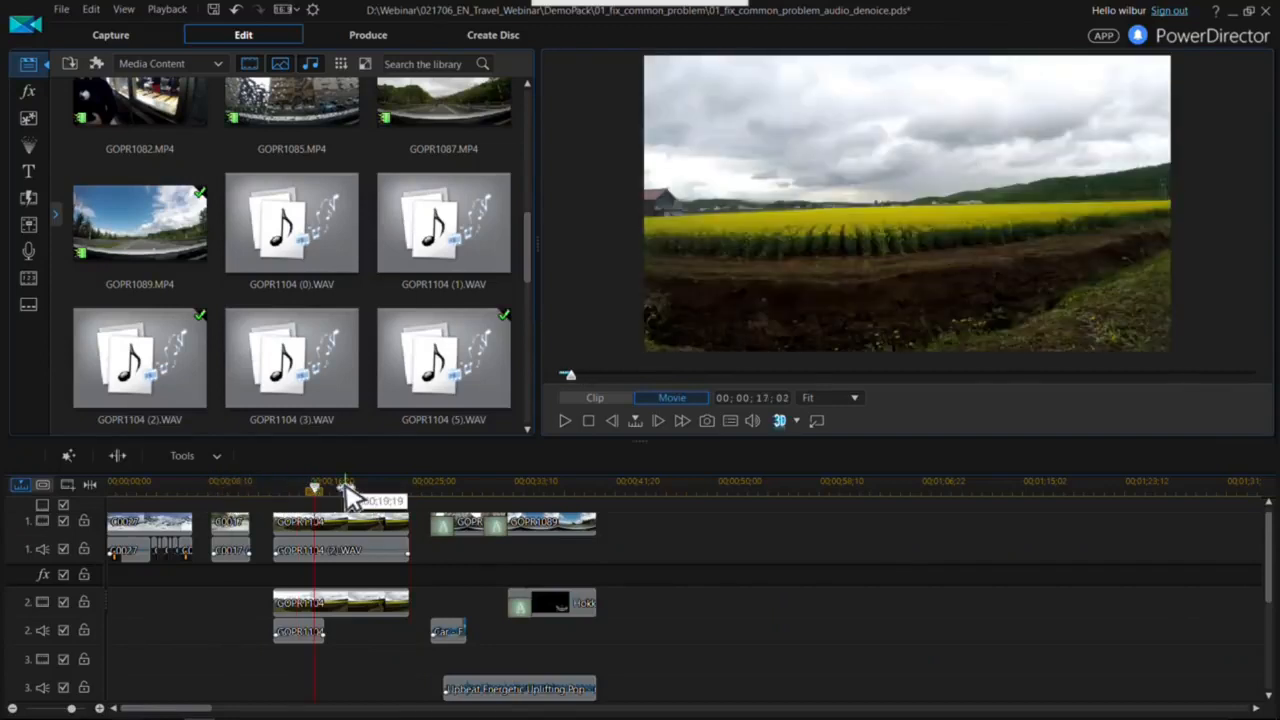
pyautogui.click(345, 486)
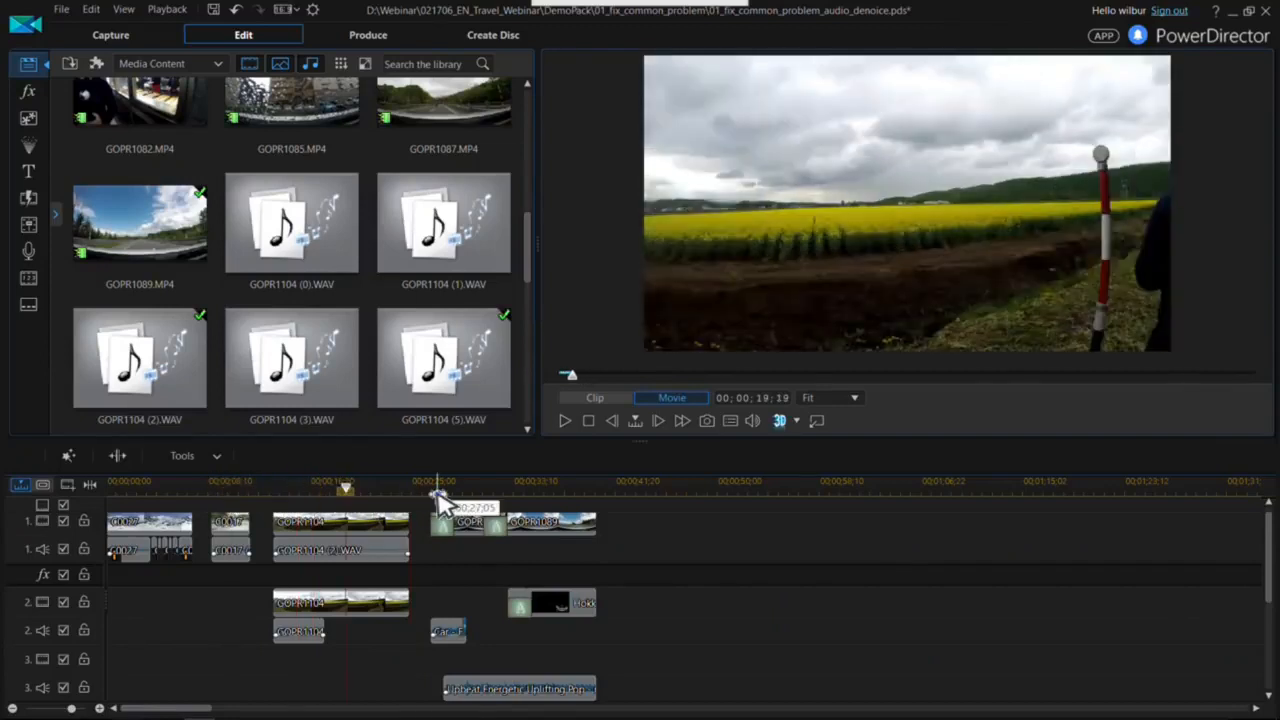
pyautogui.click(366, 637)
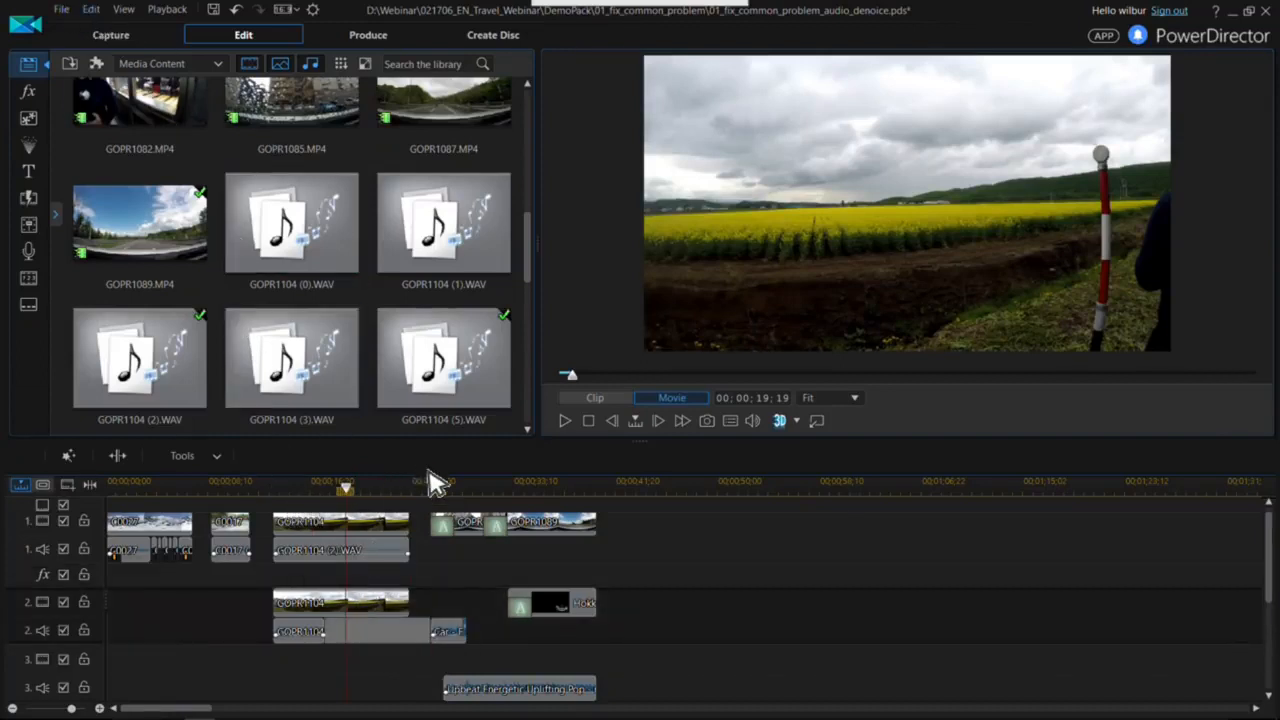
pyautogui.click(434, 488)
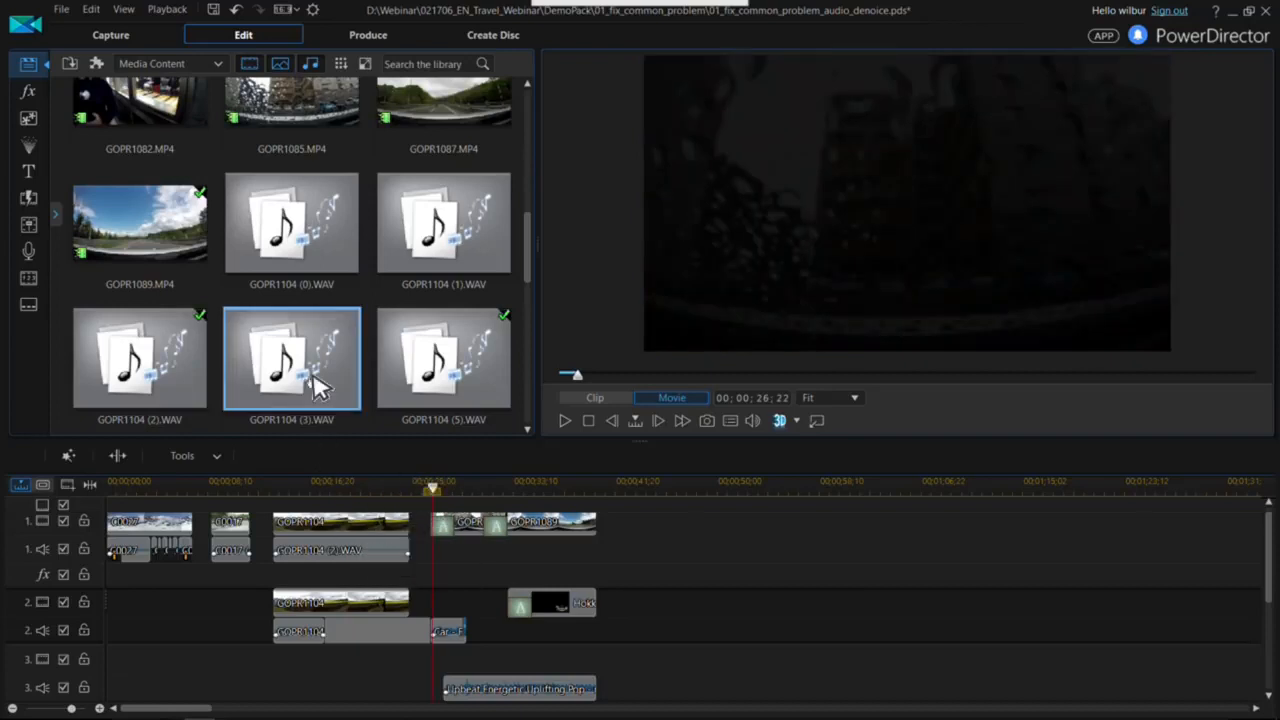
# - Check the media import options, switch to Chrome, search for directorzone and open the DirectorZone website
pyautogui.click(70, 64)
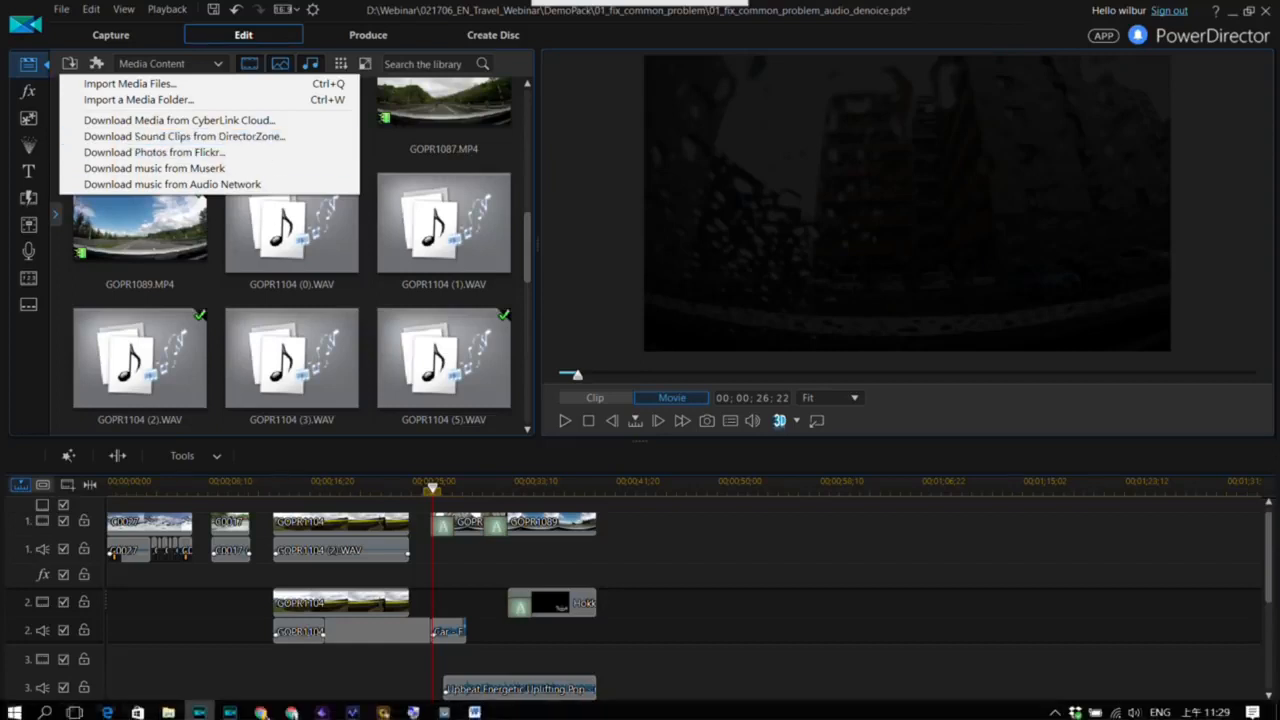
pyautogui.click(263, 709)
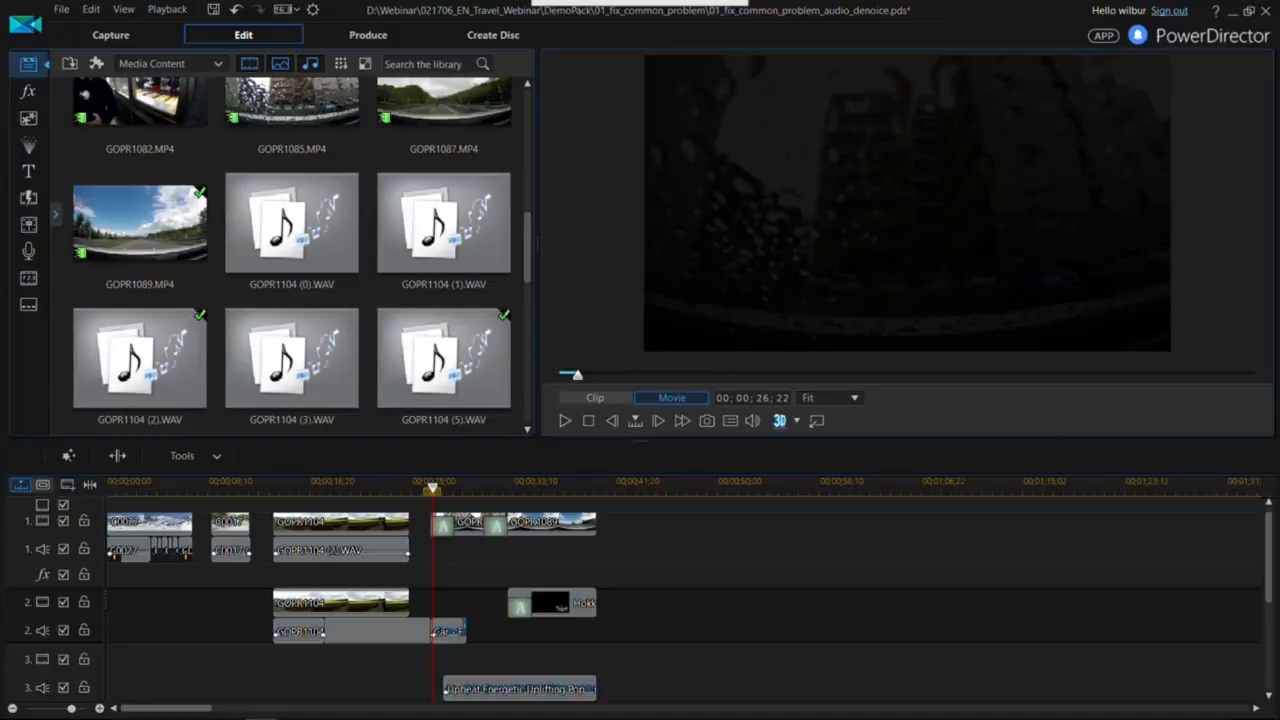
pyautogui.write('d')
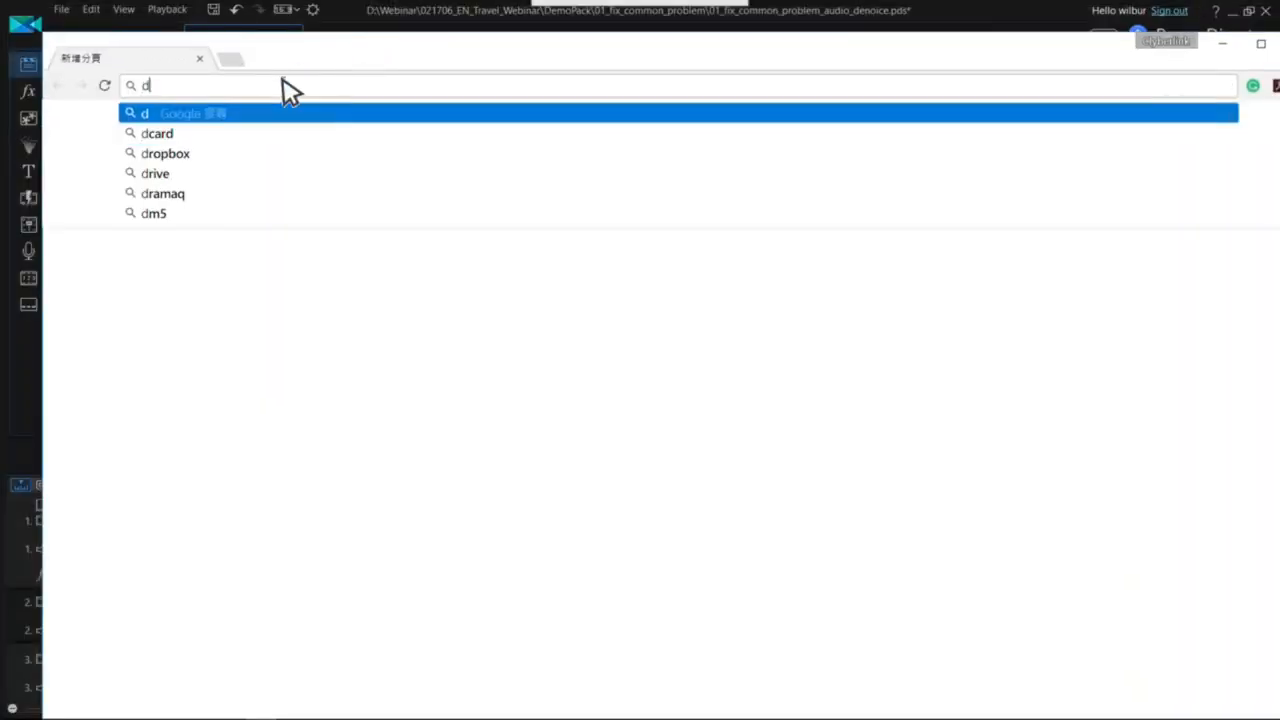
pyautogui.write('irectorzone')
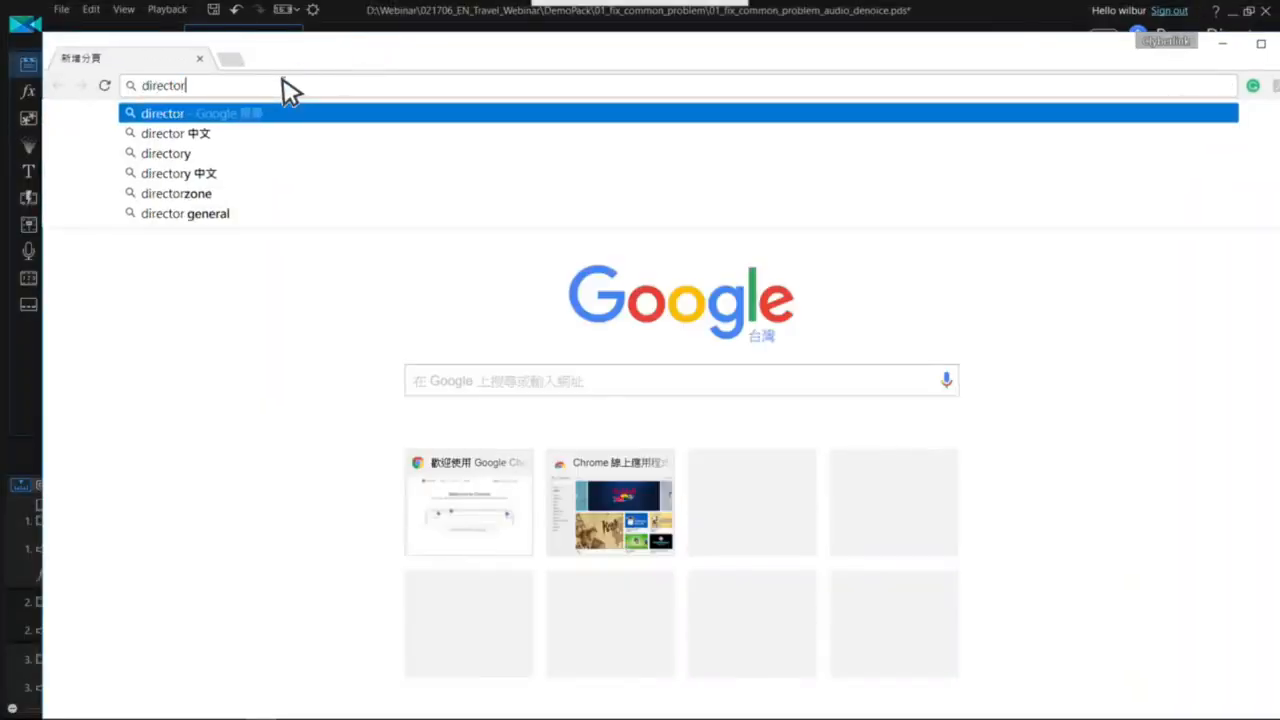
pyautogui.press('Return')
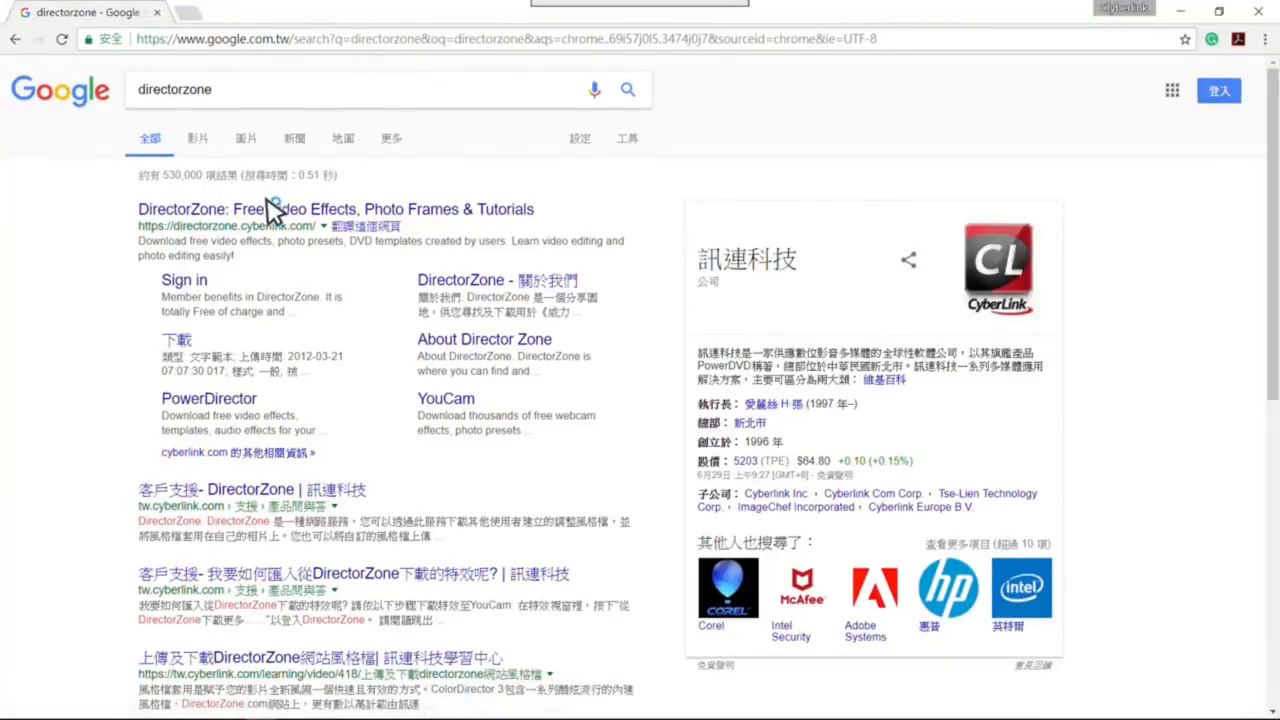
pyautogui.click(270, 210)
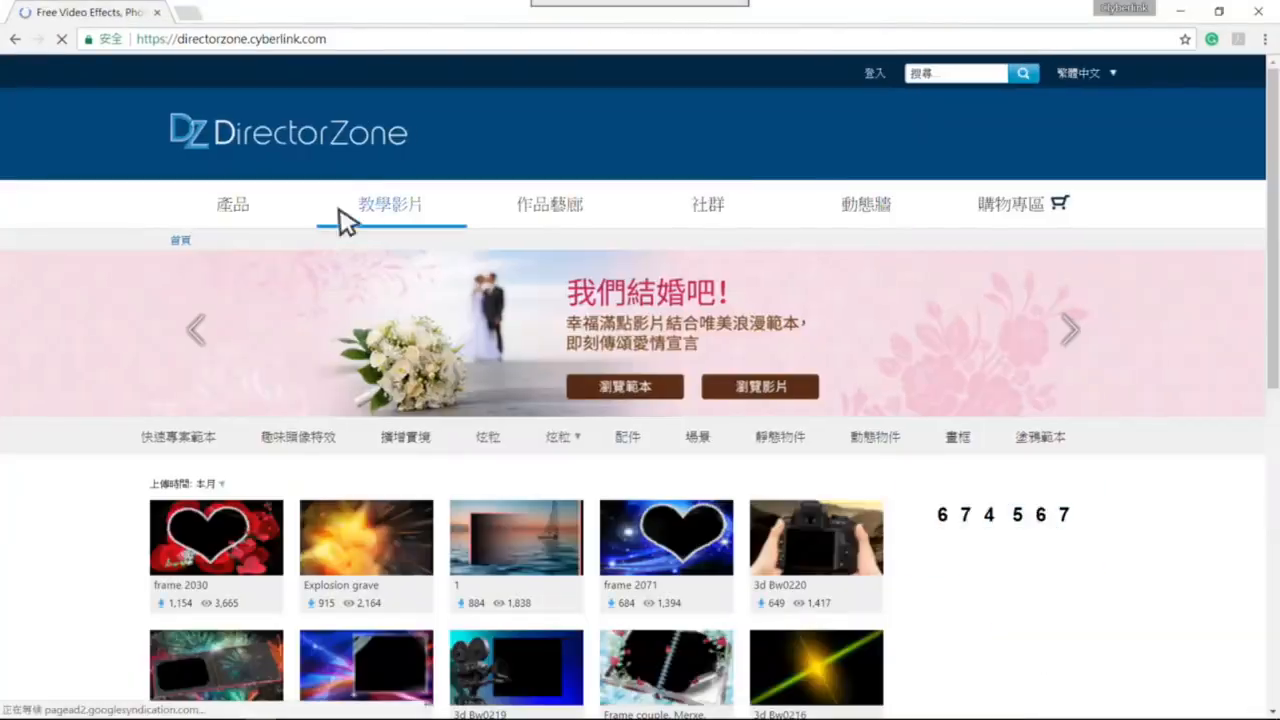
# - Set the DirectorZone site language to English and open the AudioDirector product page with its sound clips
pyautogui.click(1105, 82)
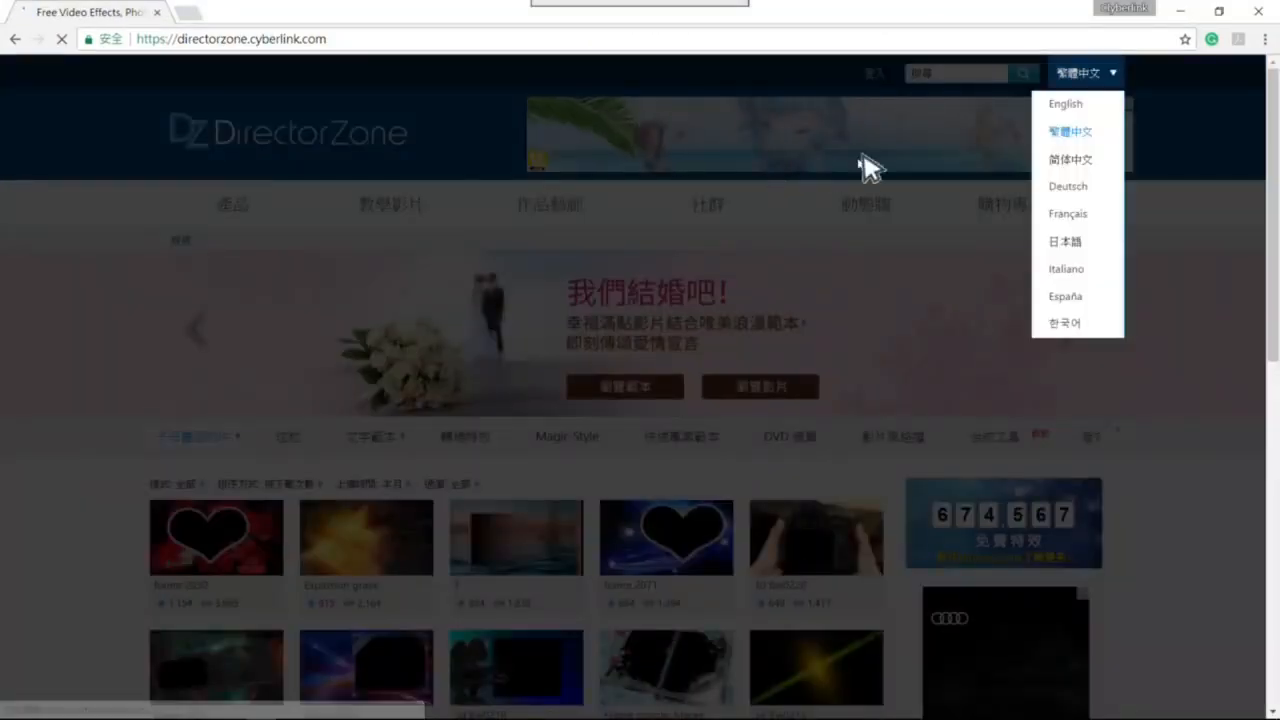
pyautogui.click(1084, 104)
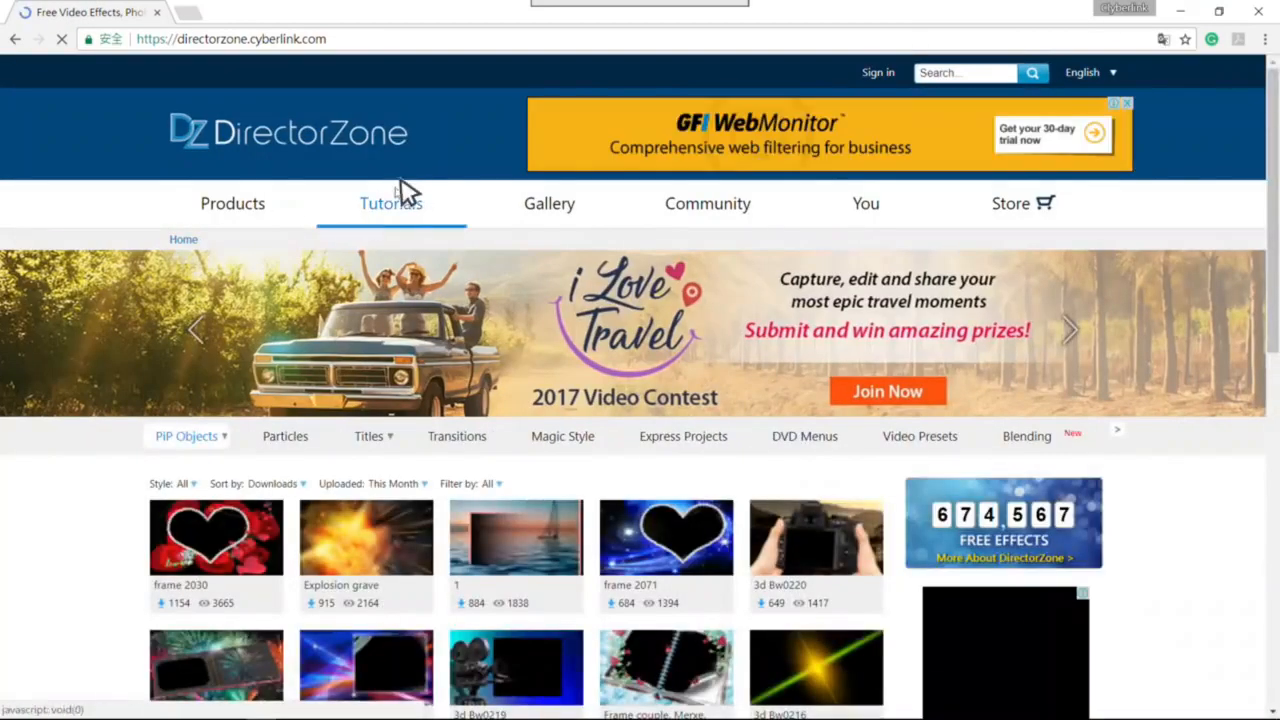
pyautogui.click(240, 208)
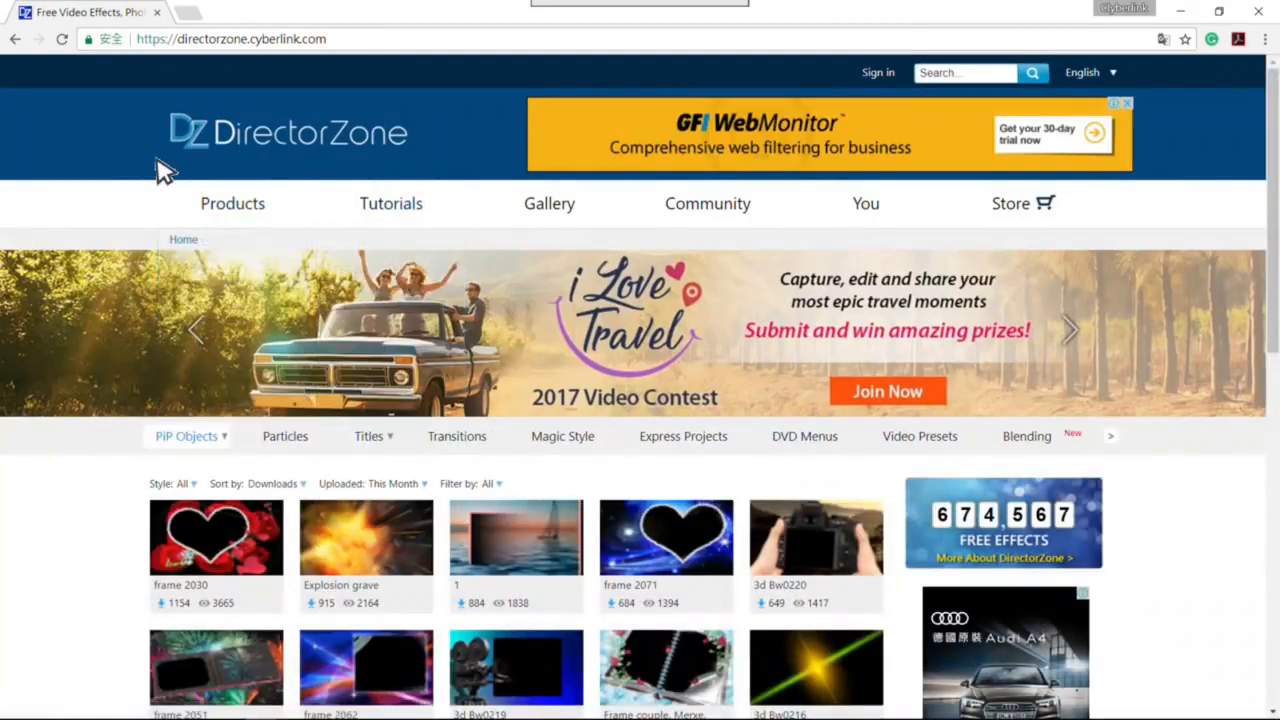
pyautogui.moveTo(220, 206)
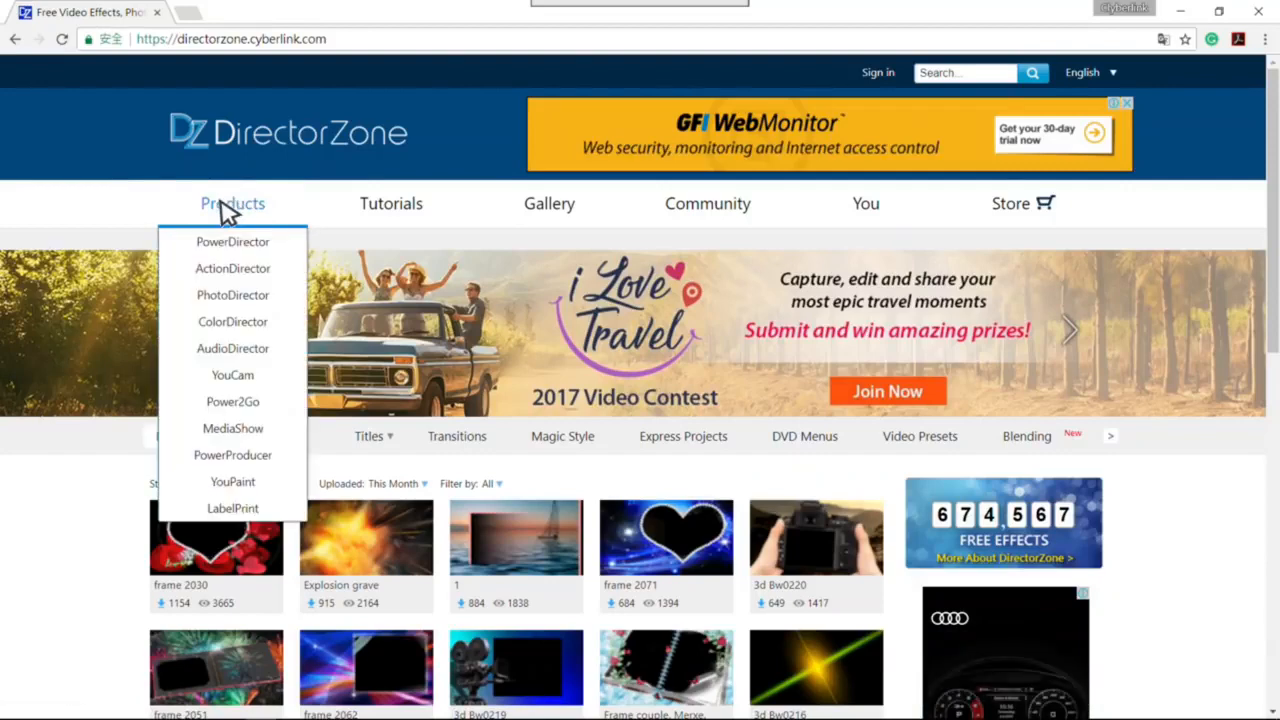
pyautogui.click(232, 350)
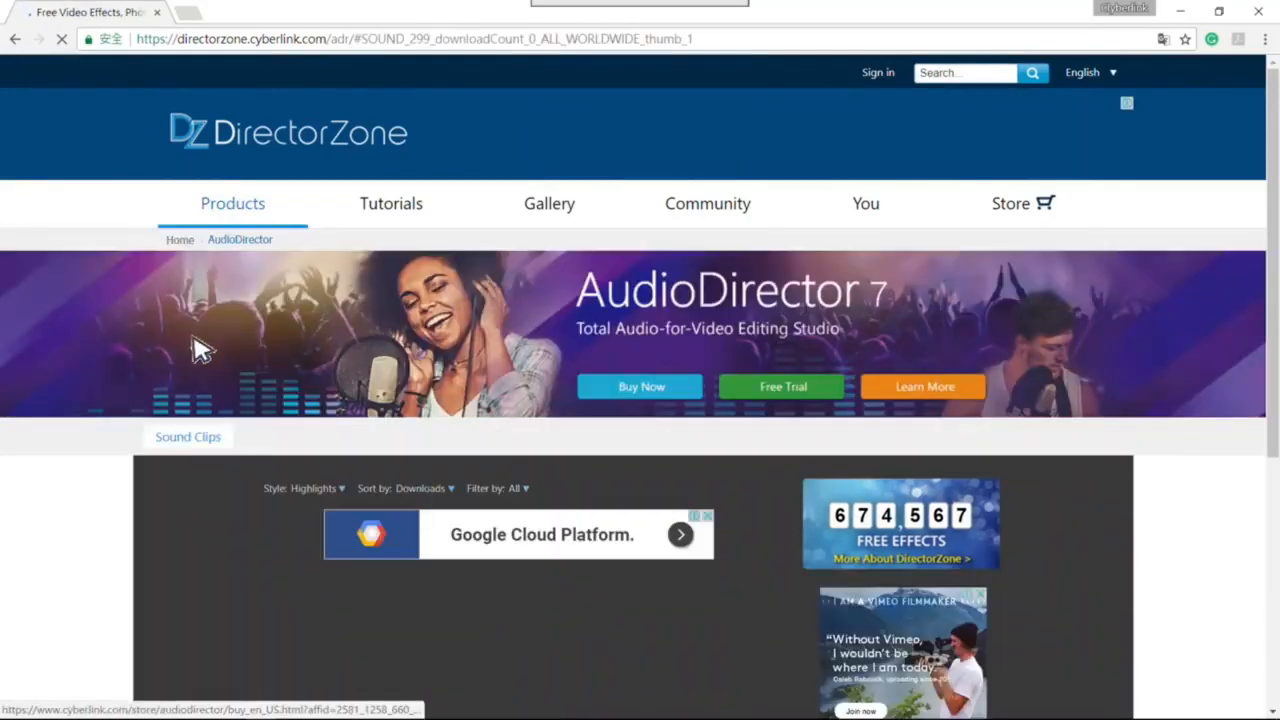
# - Browse the sound clip categories and preview the th-s-0042 animal sound and the Car - Engine Start transportation sound
pyautogui.scroll(-2, 200, 345)
pyautogui.scroll(-3, 222, 333)
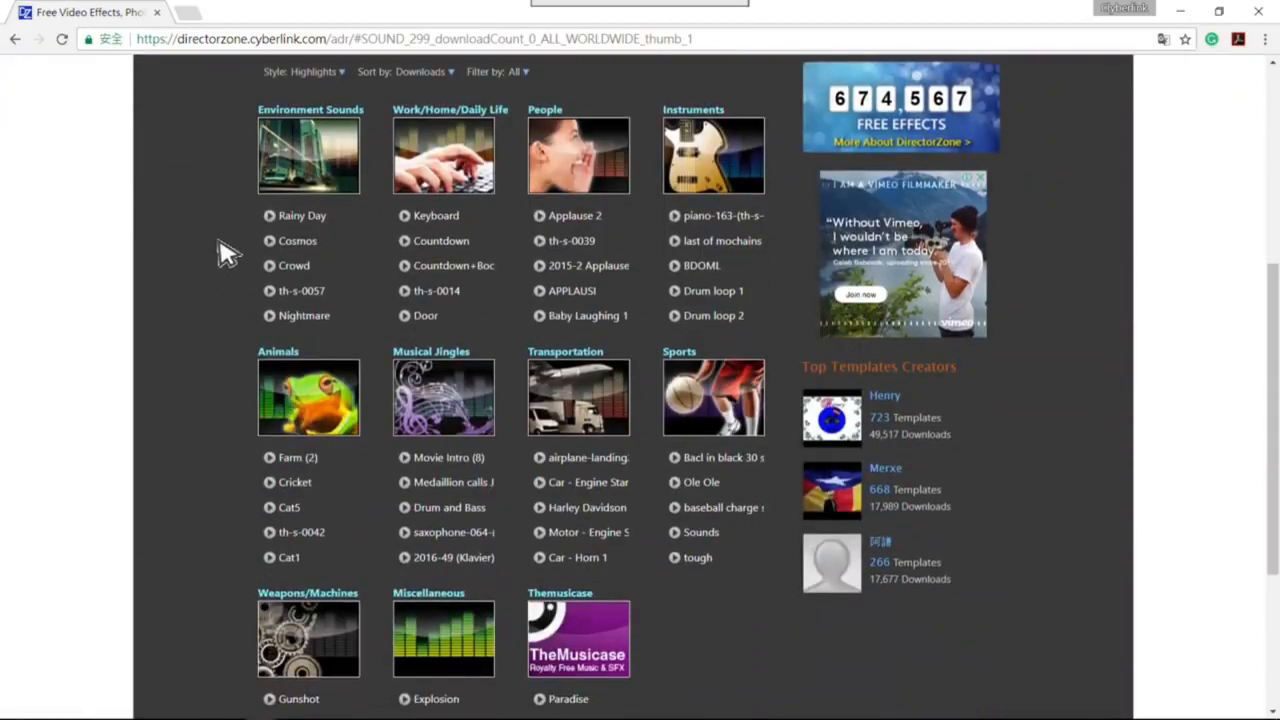
pyautogui.scroll(-2, 198, 322)
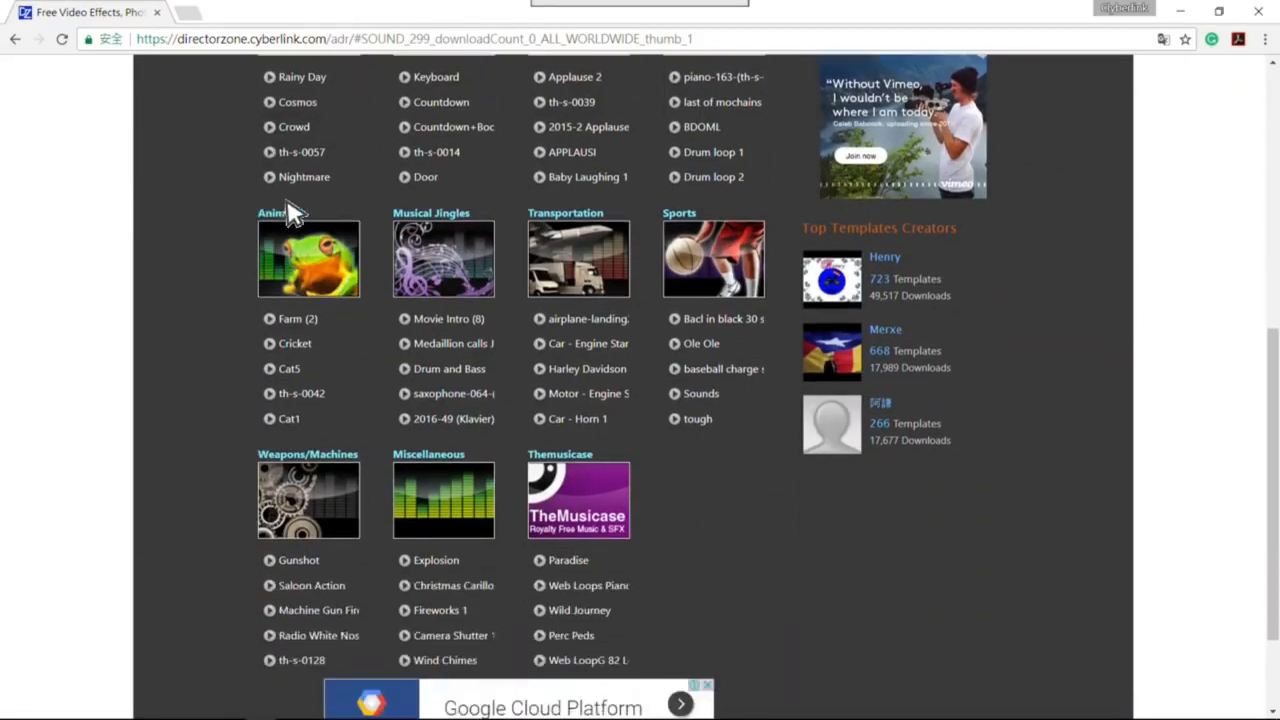
pyautogui.click(269, 394)
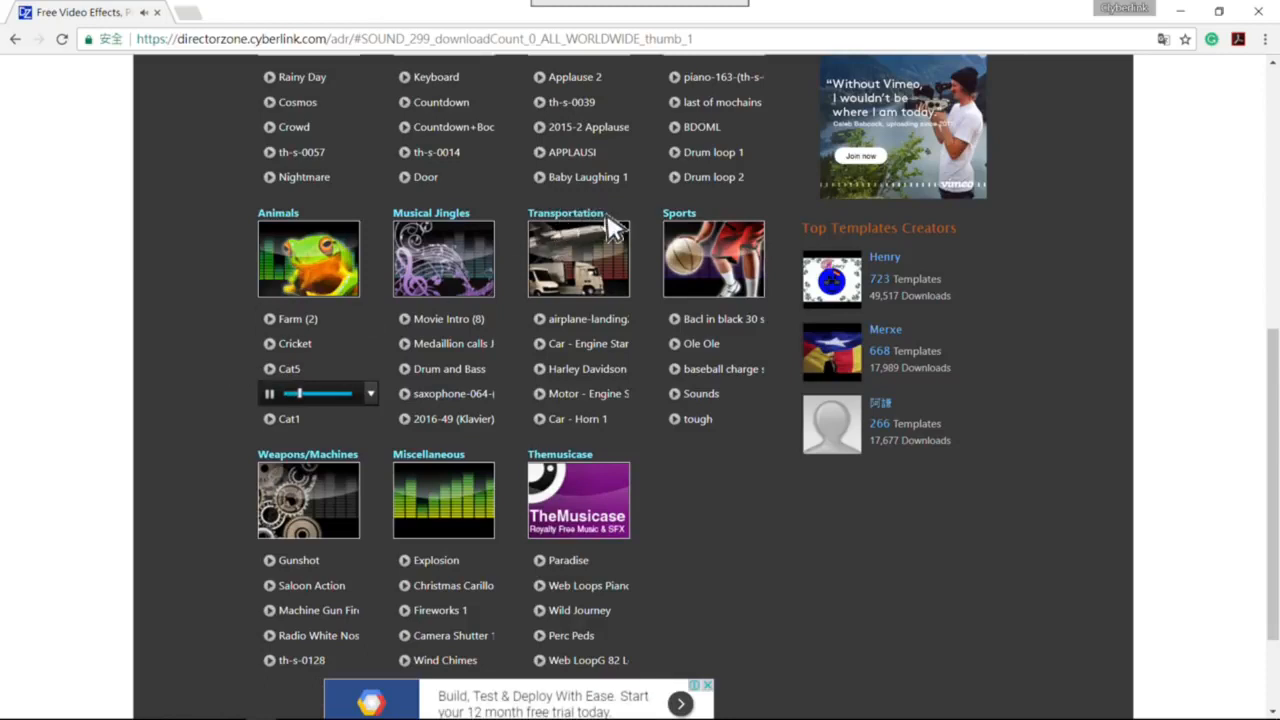
pyautogui.click(540, 344)
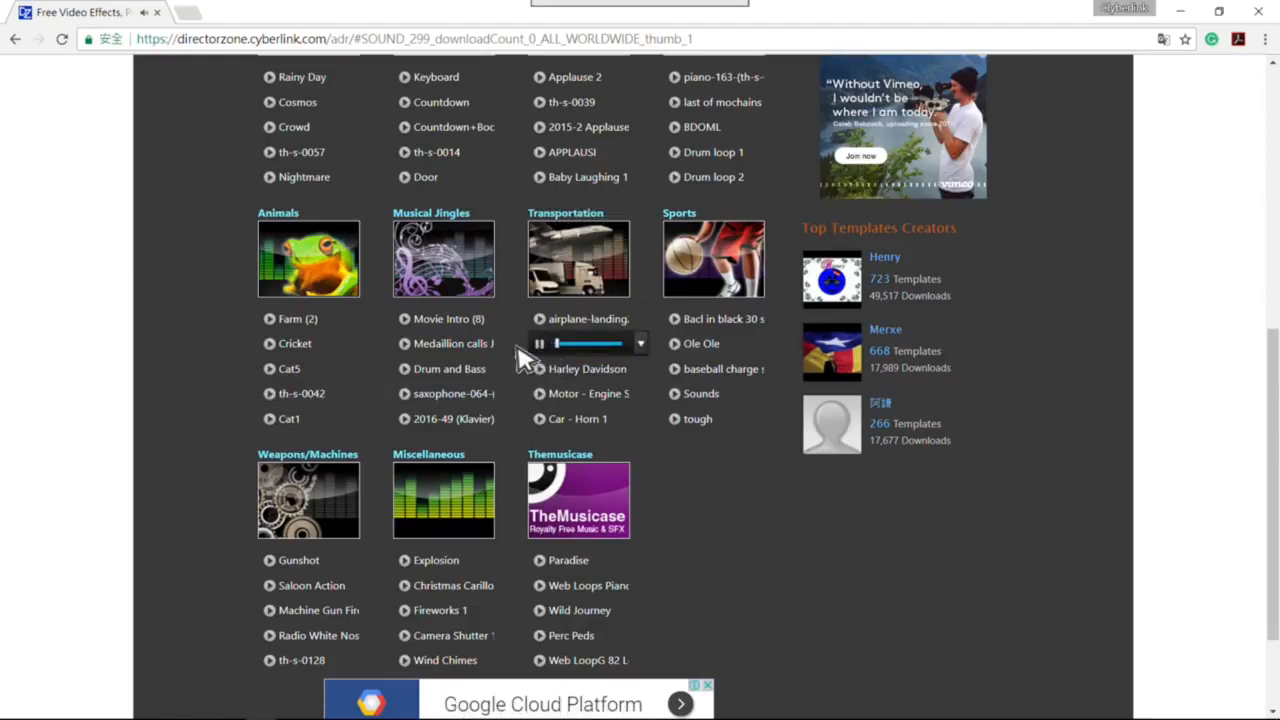
pyautogui.scroll(3, 630, 375)
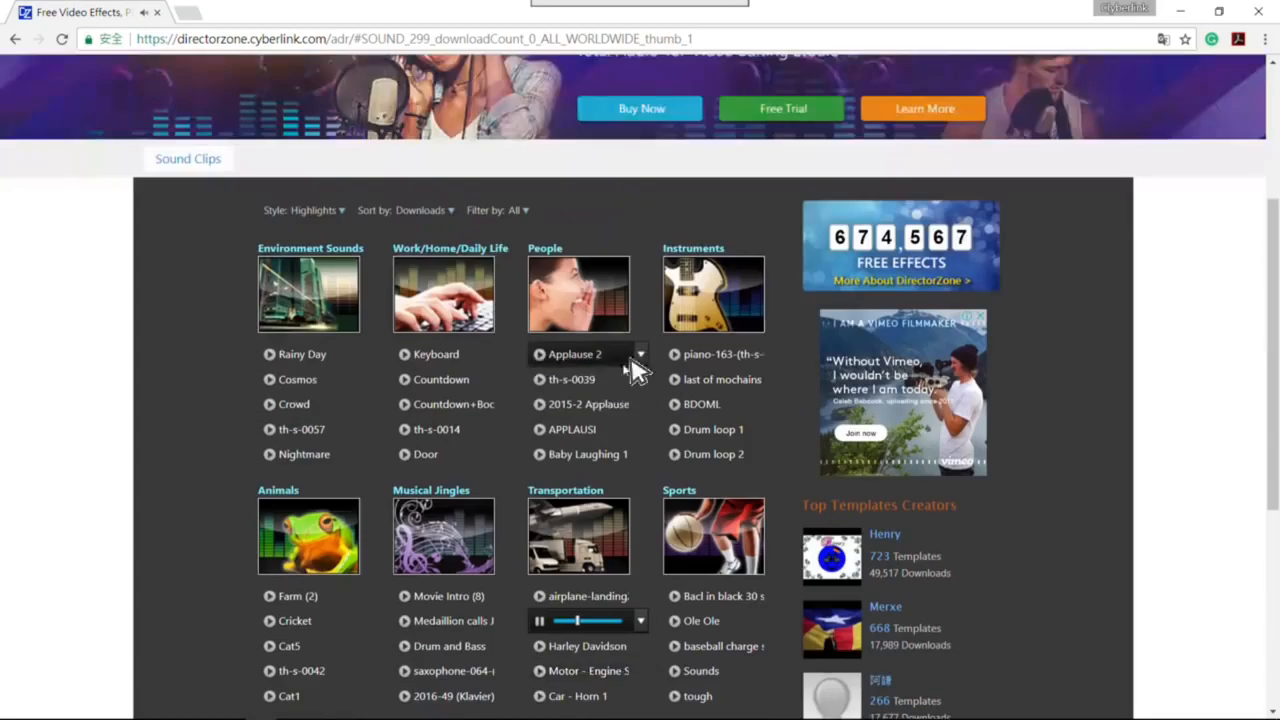
pyautogui.scroll(-3, 440, 385)
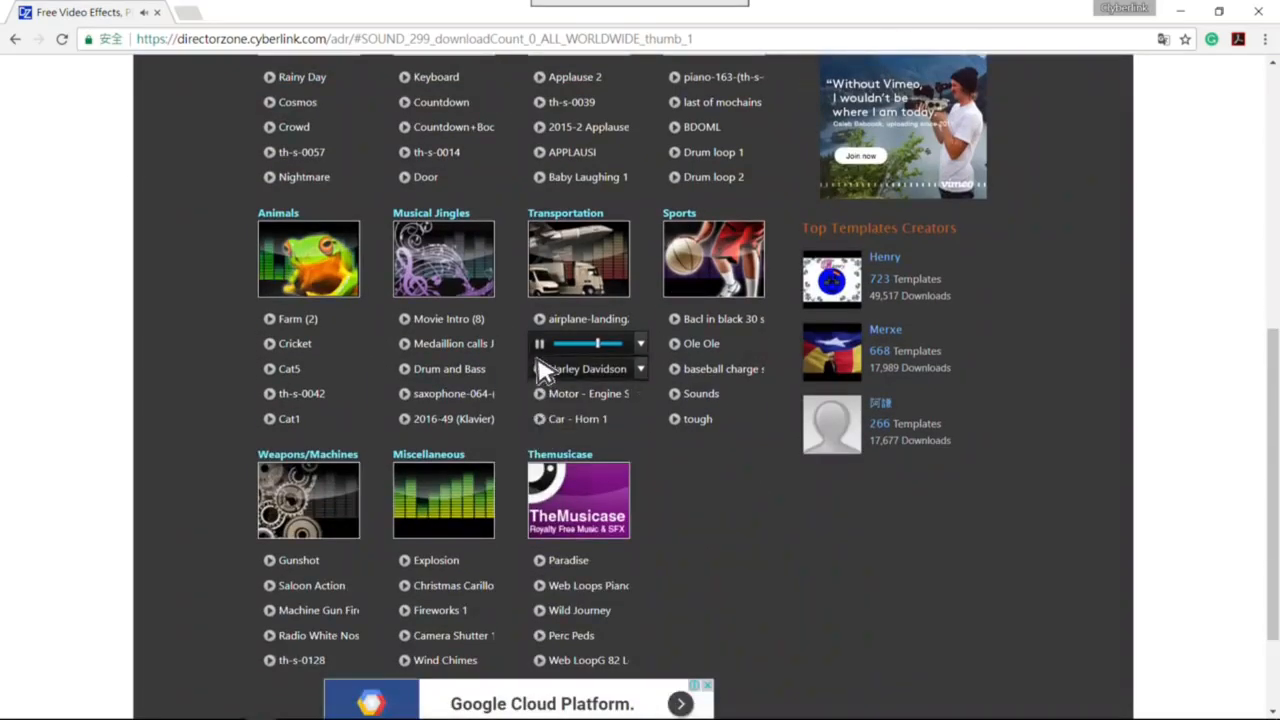
pyautogui.scroll(3, 538, 362)
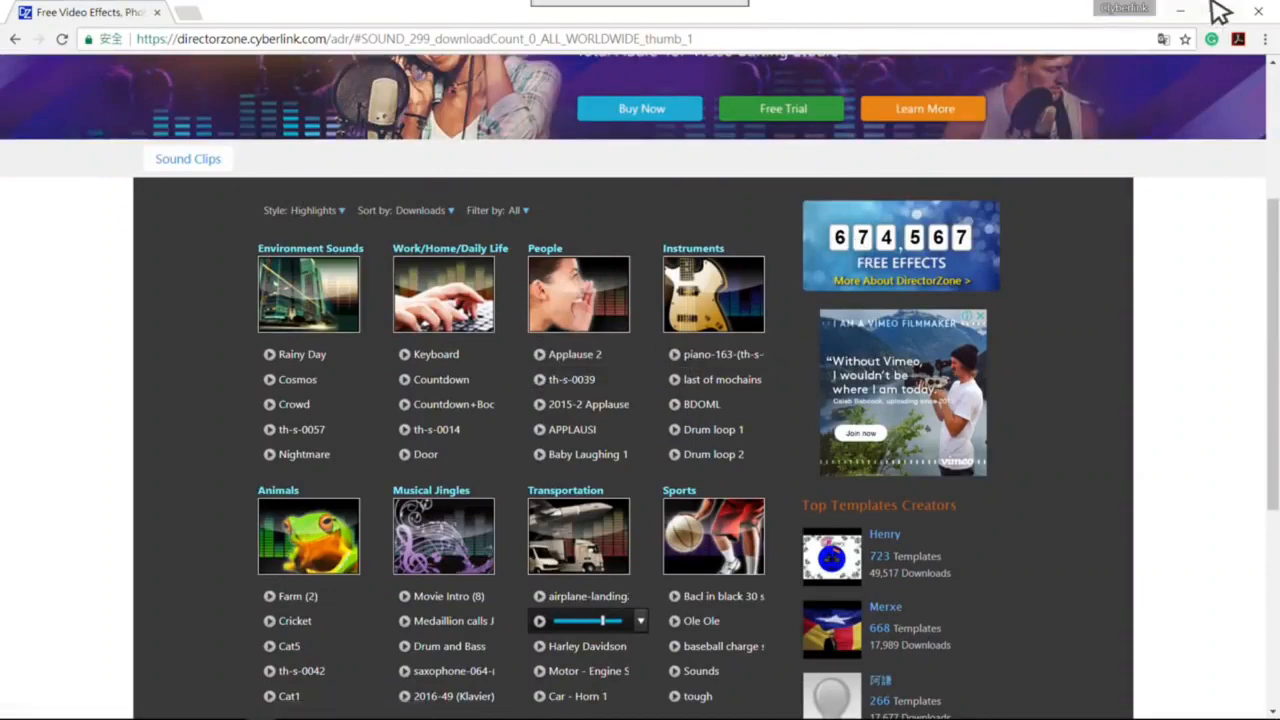
# - Close the browser to return to PowerDirector, and play the timeline from 00;00;26;22 to 00;00;34;00
pyautogui.click(1255, 14)
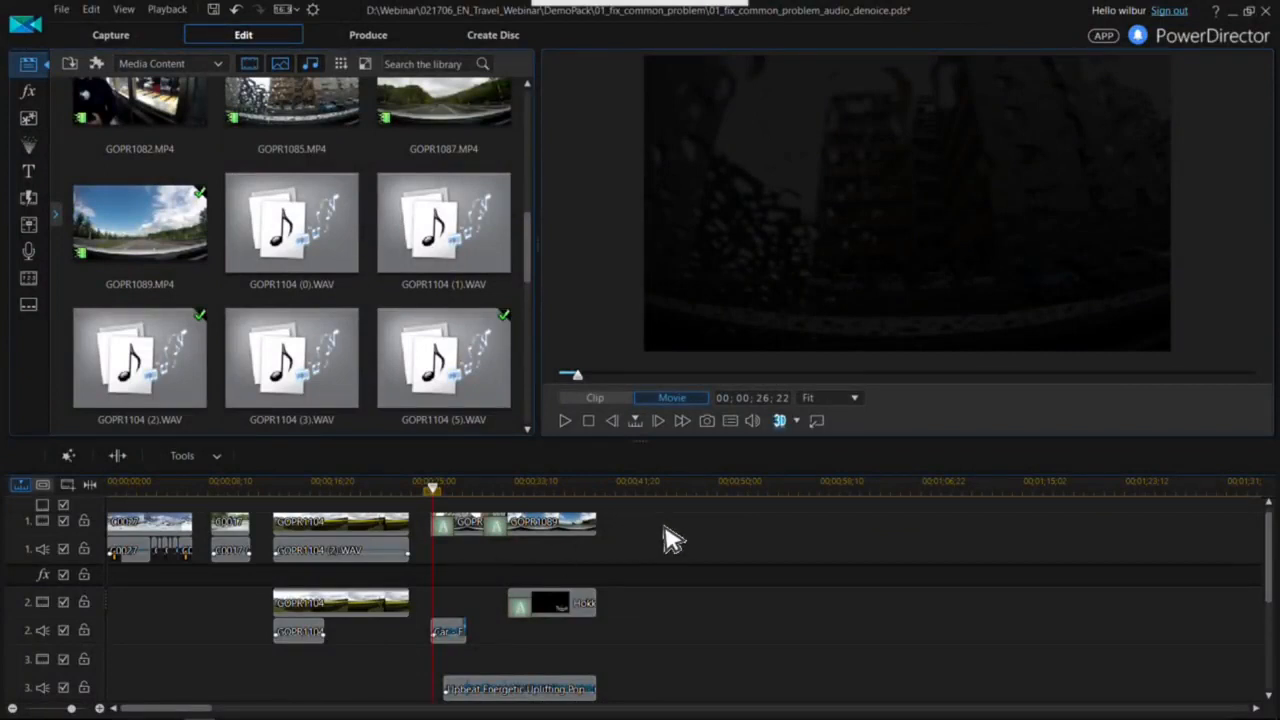
pyautogui.press('space')
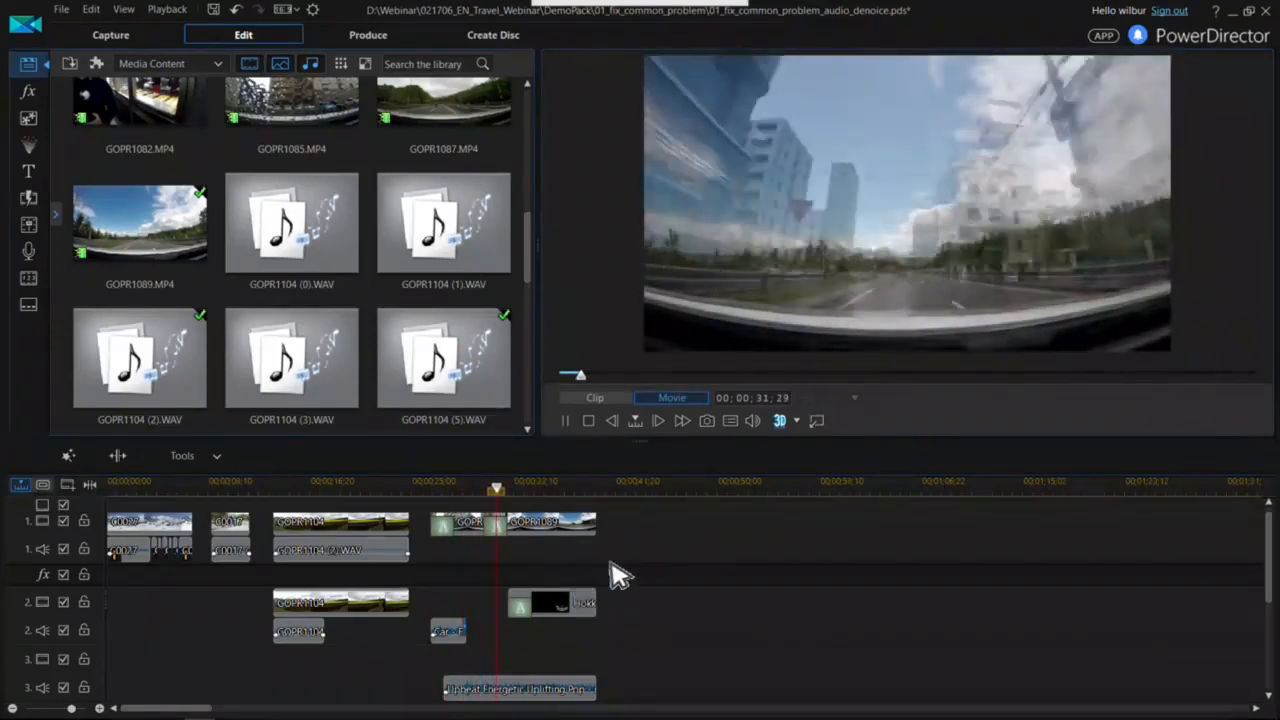
pyautogui.press('space')
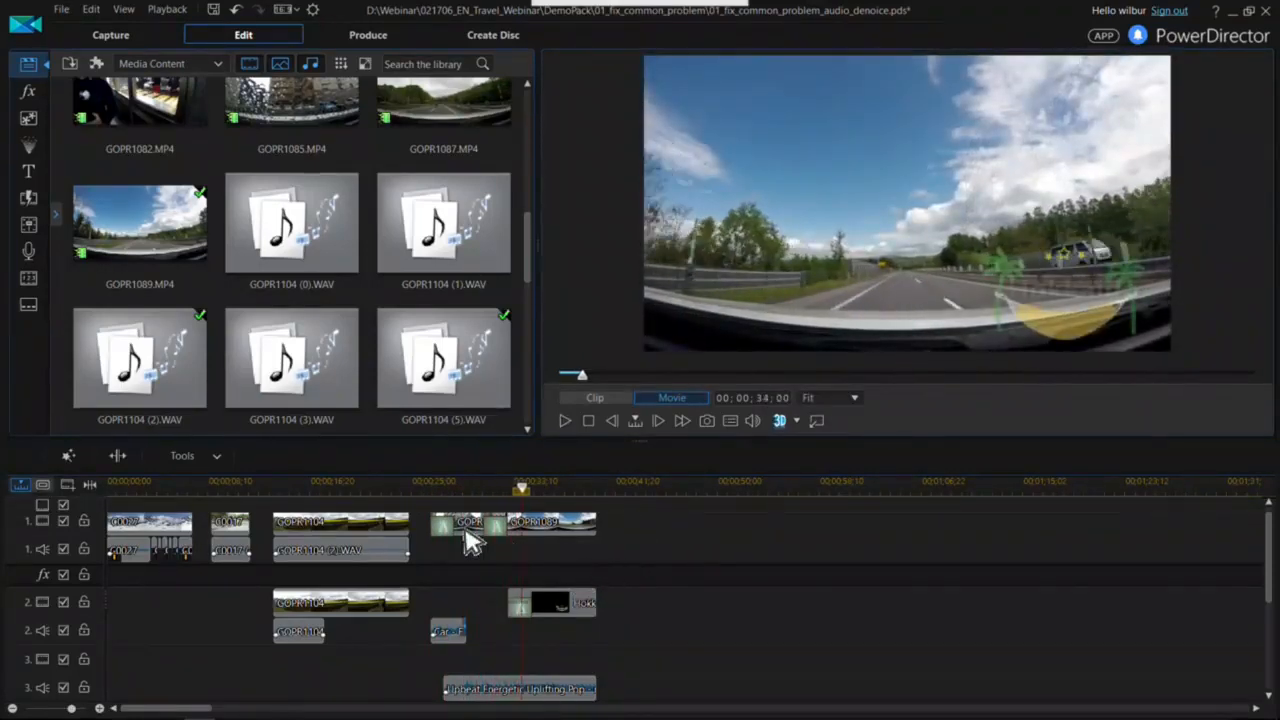
# - Play back the timeline section around the Car - Engine Starting audio clip, starting at about 00;00;26;04
pyautogui.click(432, 500)
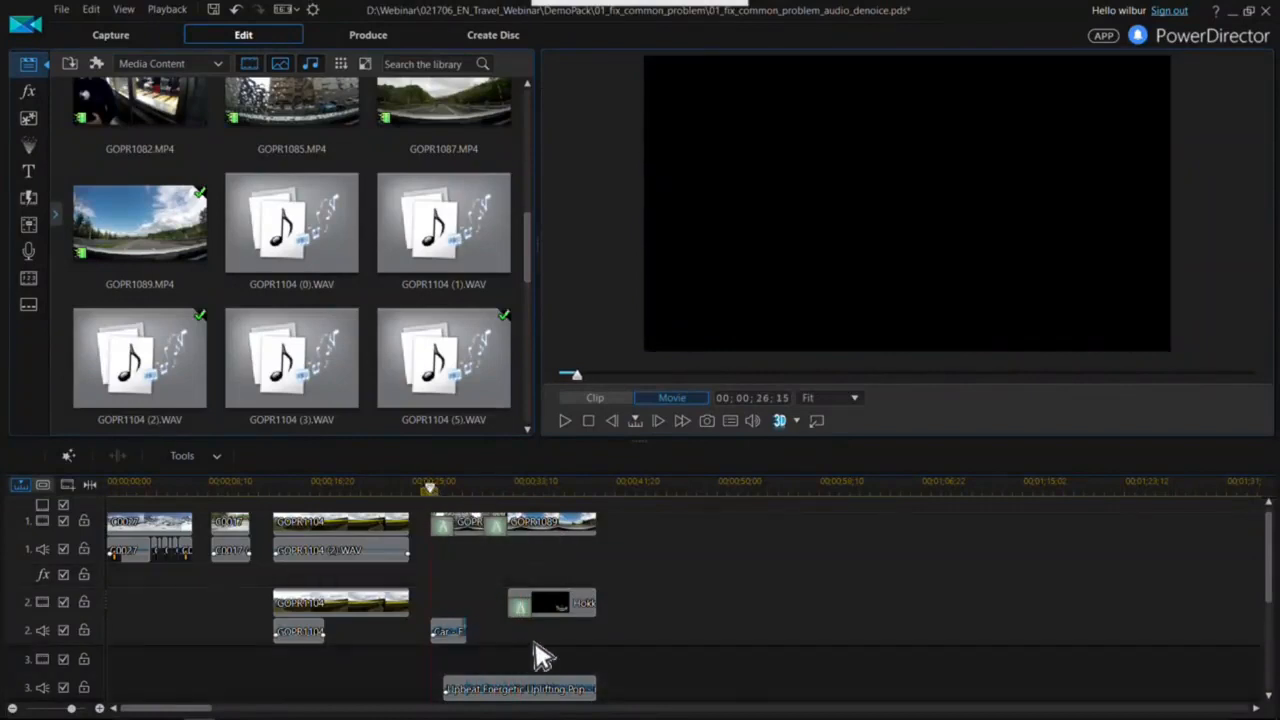
pyautogui.scroll(3, 590, 648)
pyautogui.moveTo(152, 710); pyautogui.dragTo(180, 708)
pyautogui.click(306, 623)
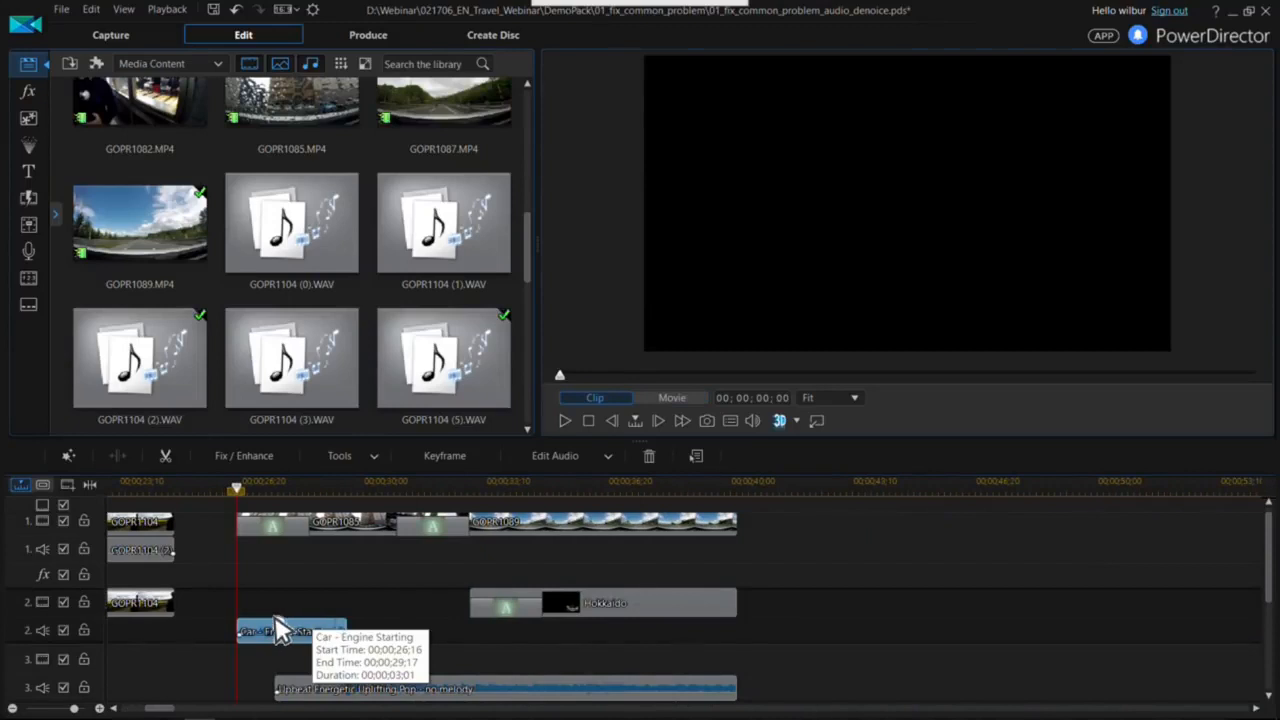
pyautogui.click(222, 483)
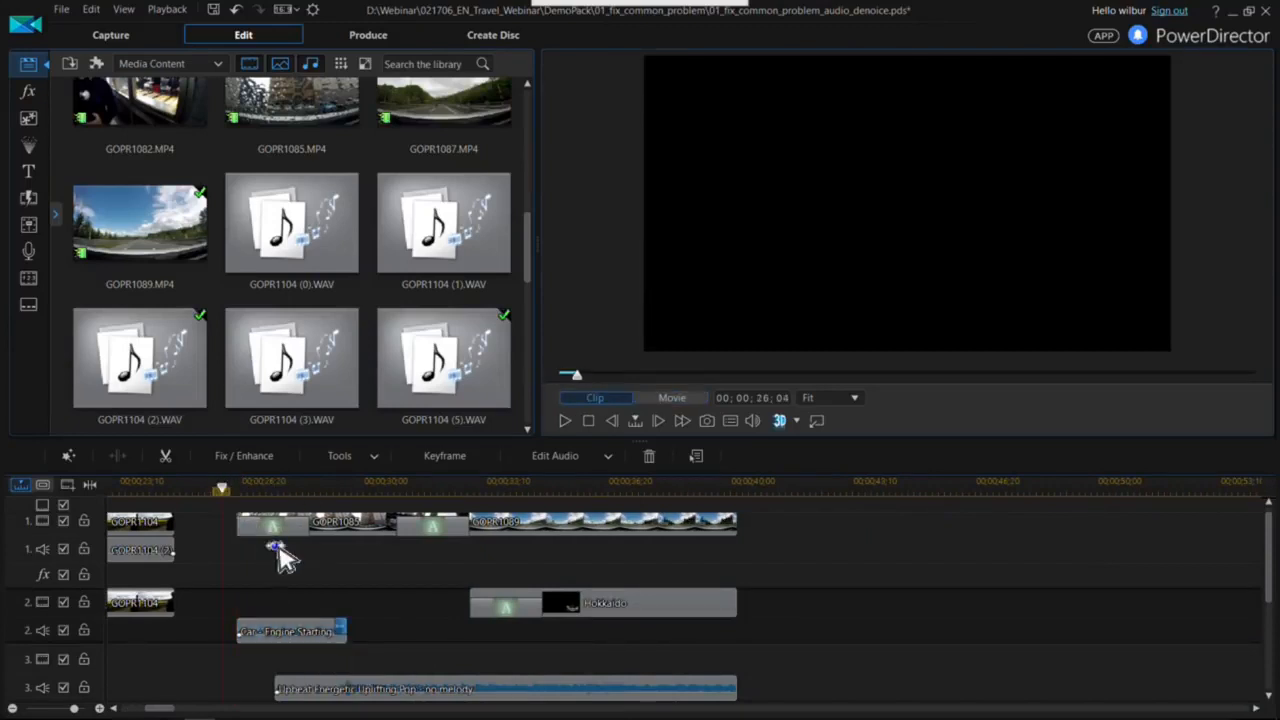
pyautogui.click(305, 580)
pyautogui.press('space')
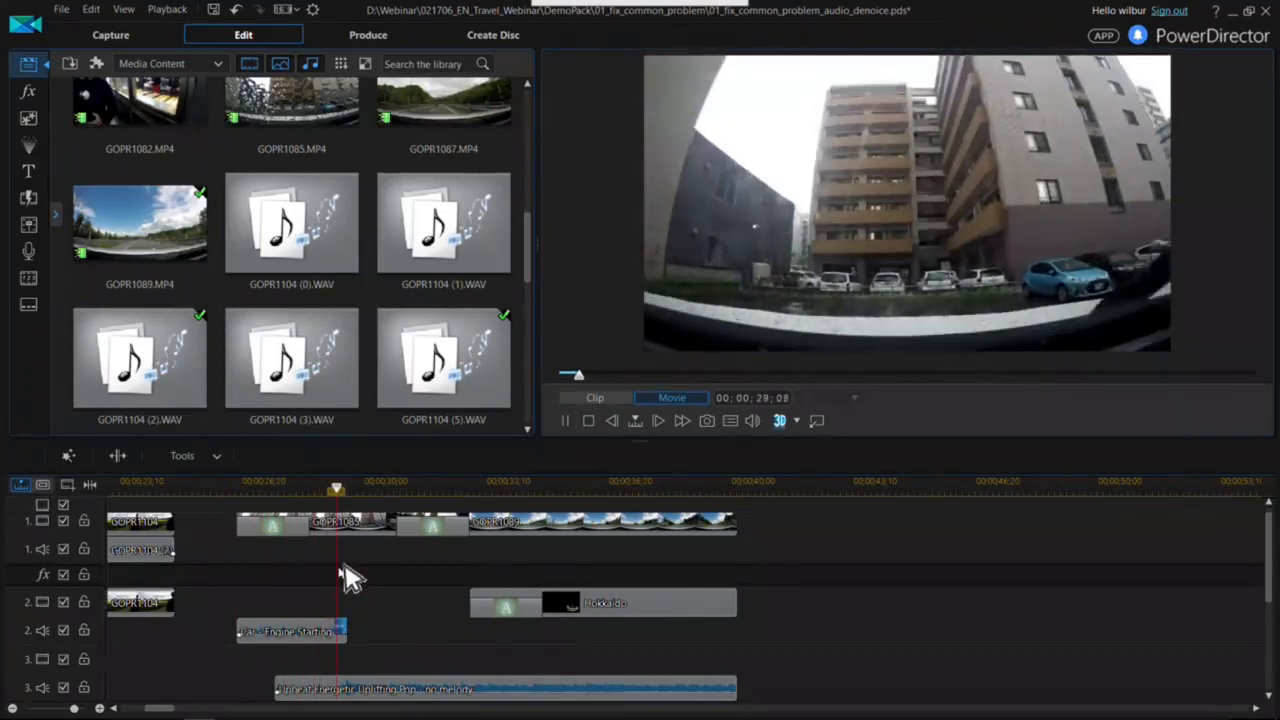
pyautogui.press('space')
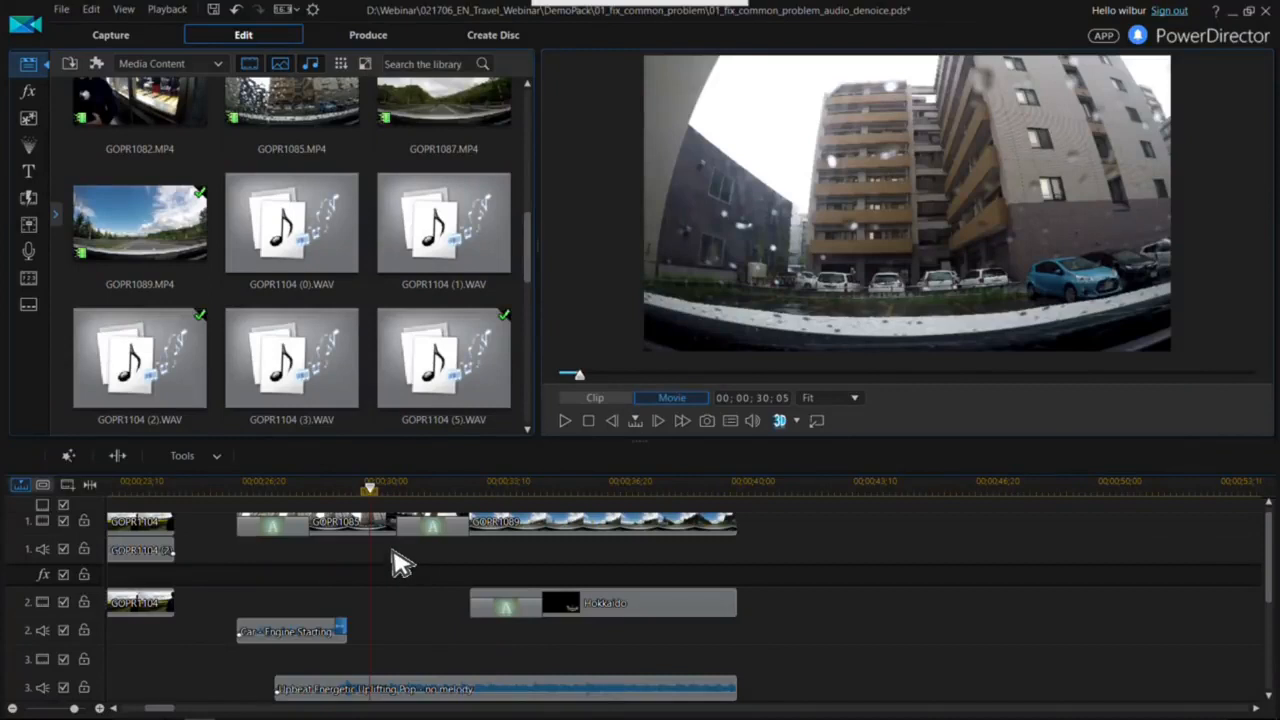
pyautogui.moveTo(577, 3)
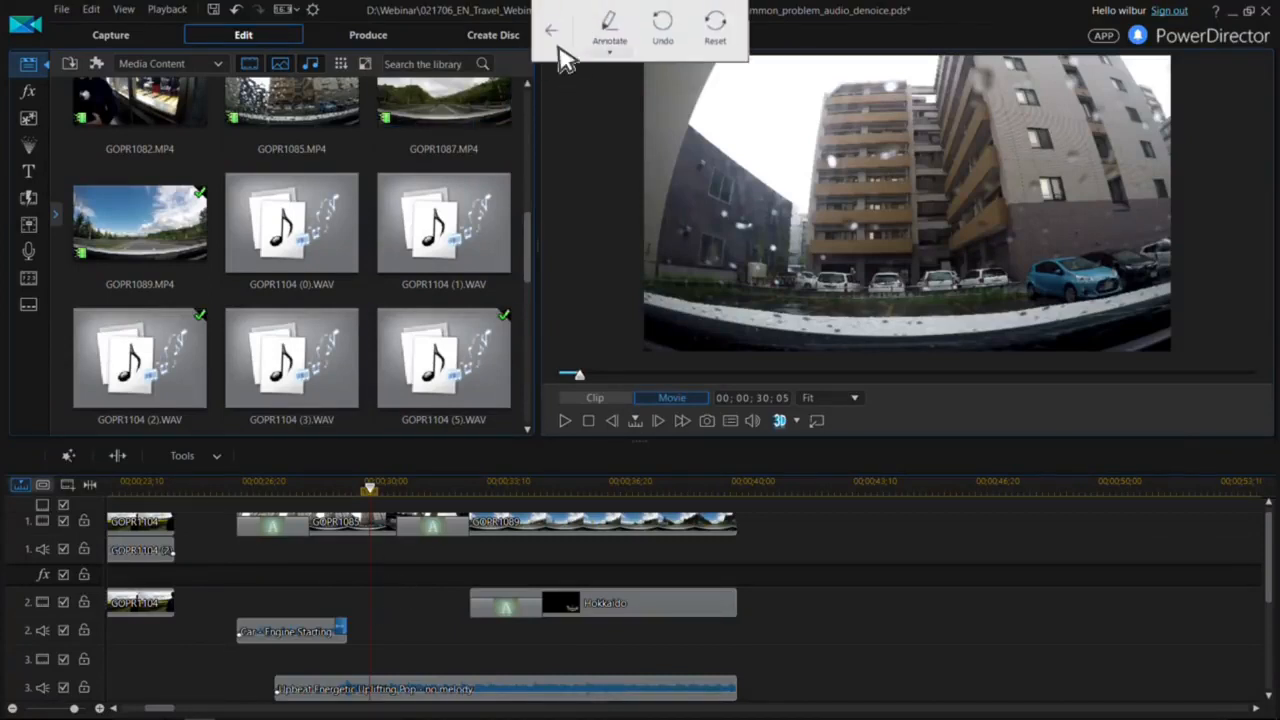
pyautogui.click(551, 29)
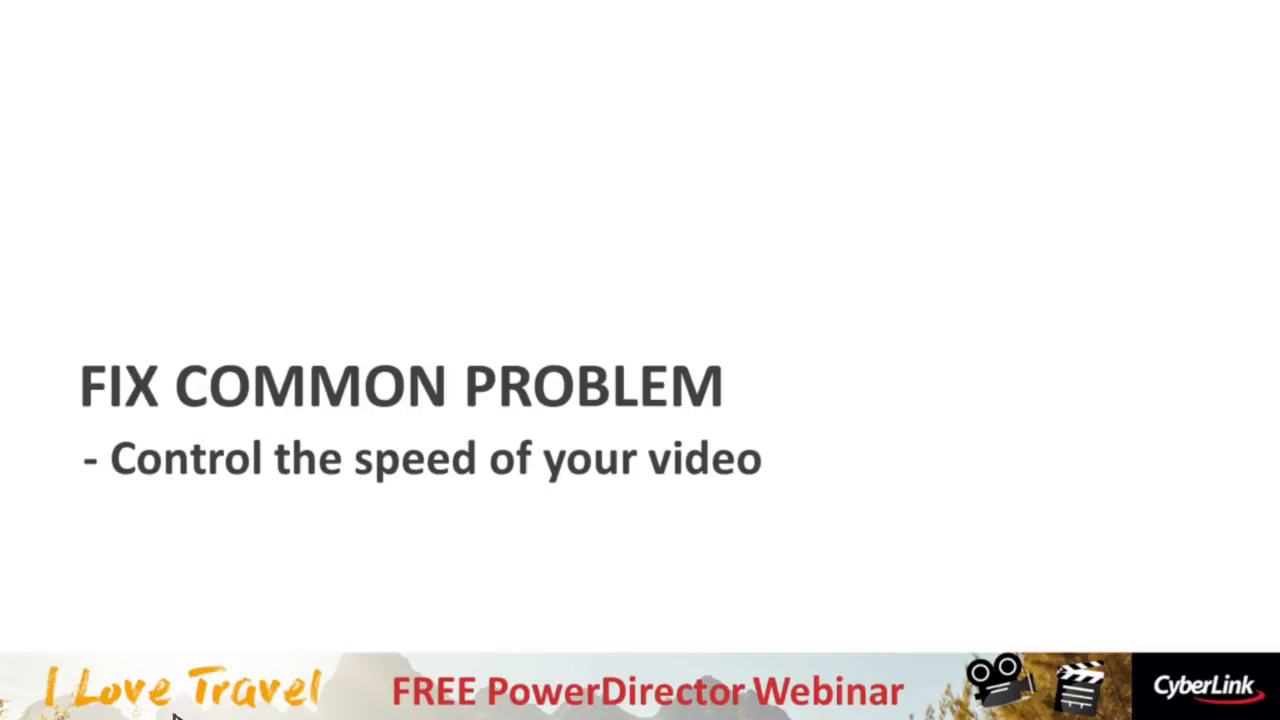
pyautogui.press('Right')
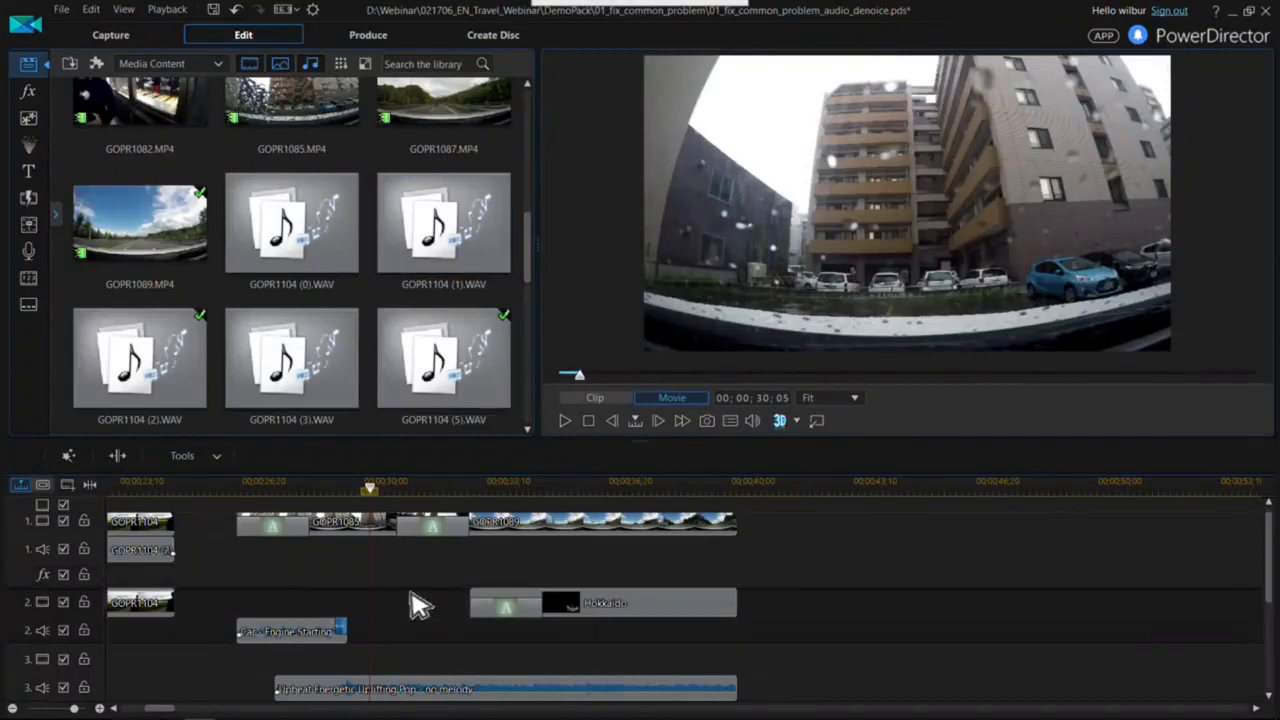
# - Open the 04_Action_camera_center project from the DemoPack folder 02_action_camera_center, discarding the unsaved changes in the current project
pyautogui.click(168, 707)
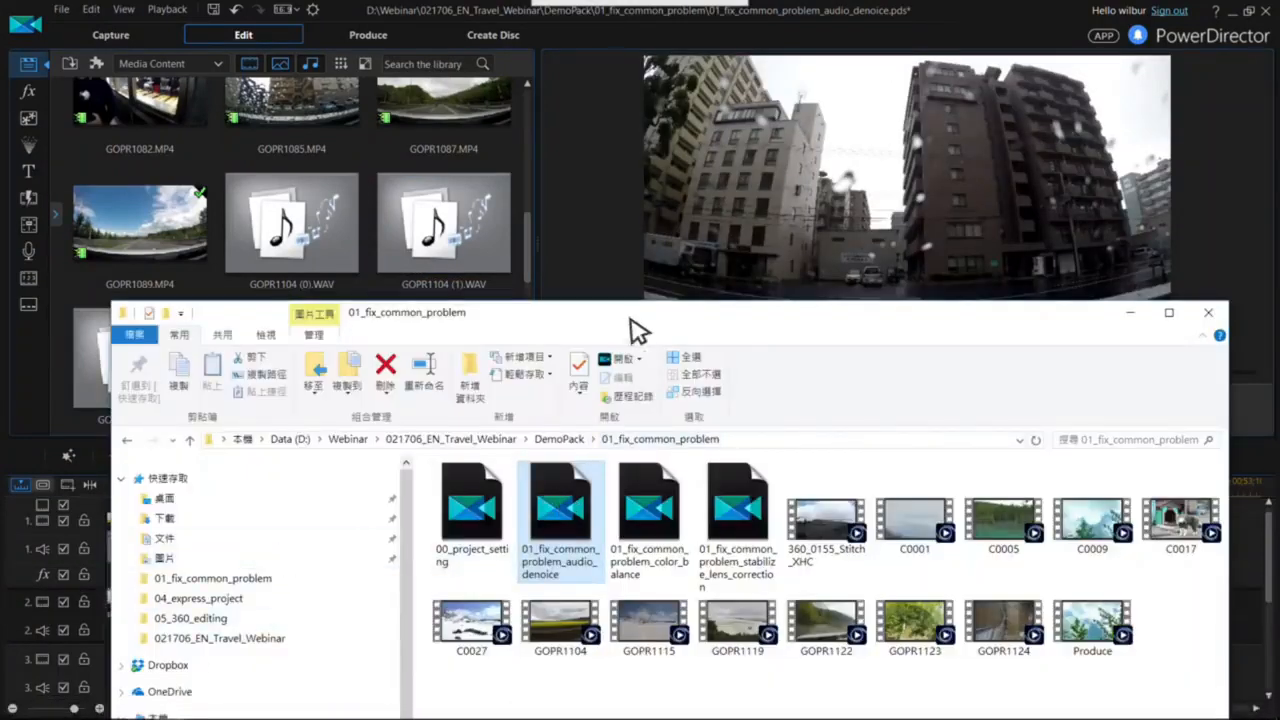
pyautogui.moveTo(665, 322); pyautogui.dragTo(665, 220)
pyautogui.hotkey('alt', 'Up')
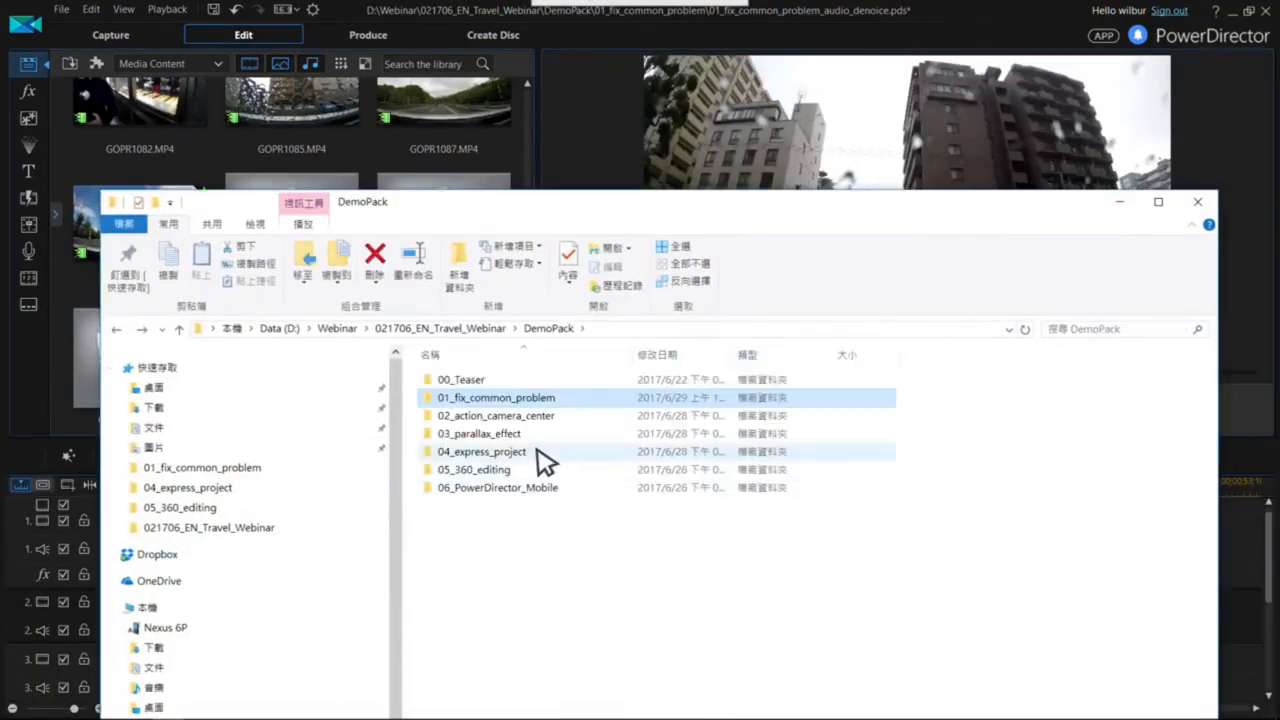
pyautogui.doubleClick(512, 420)
pyautogui.doubleClick(488, 402)
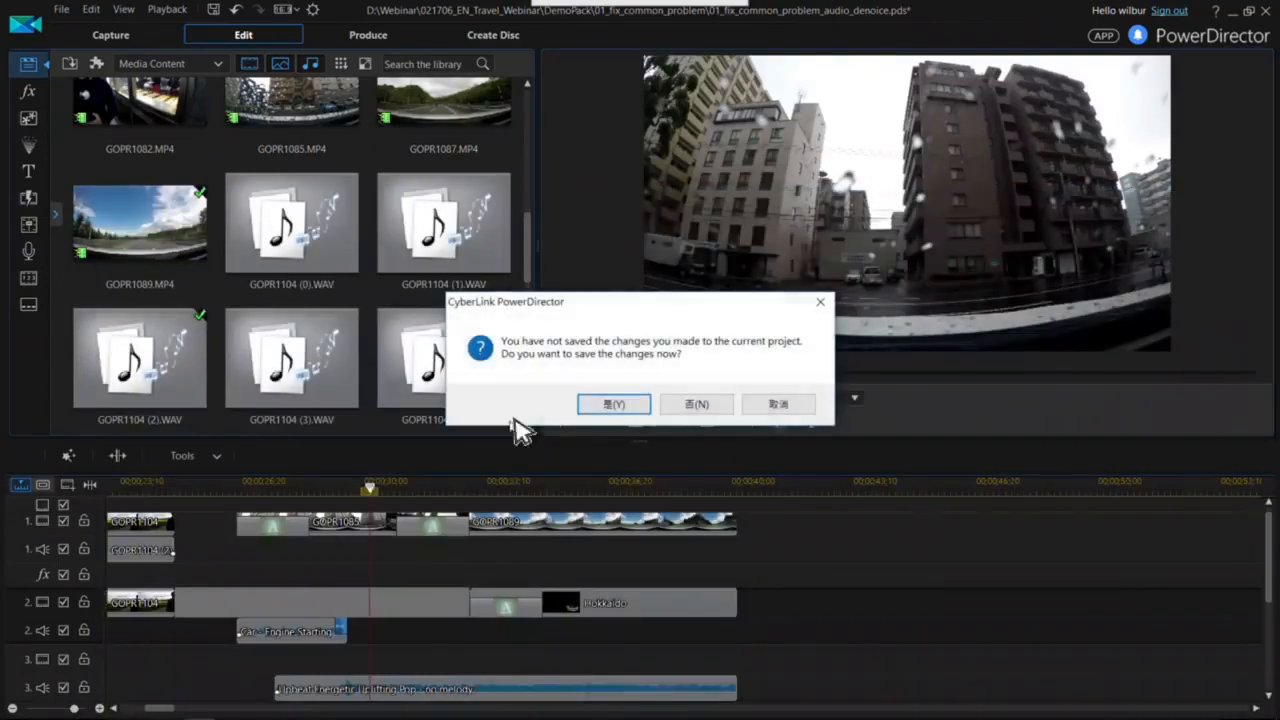
pyautogui.click(705, 405)
pyautogui.click(786, 405)
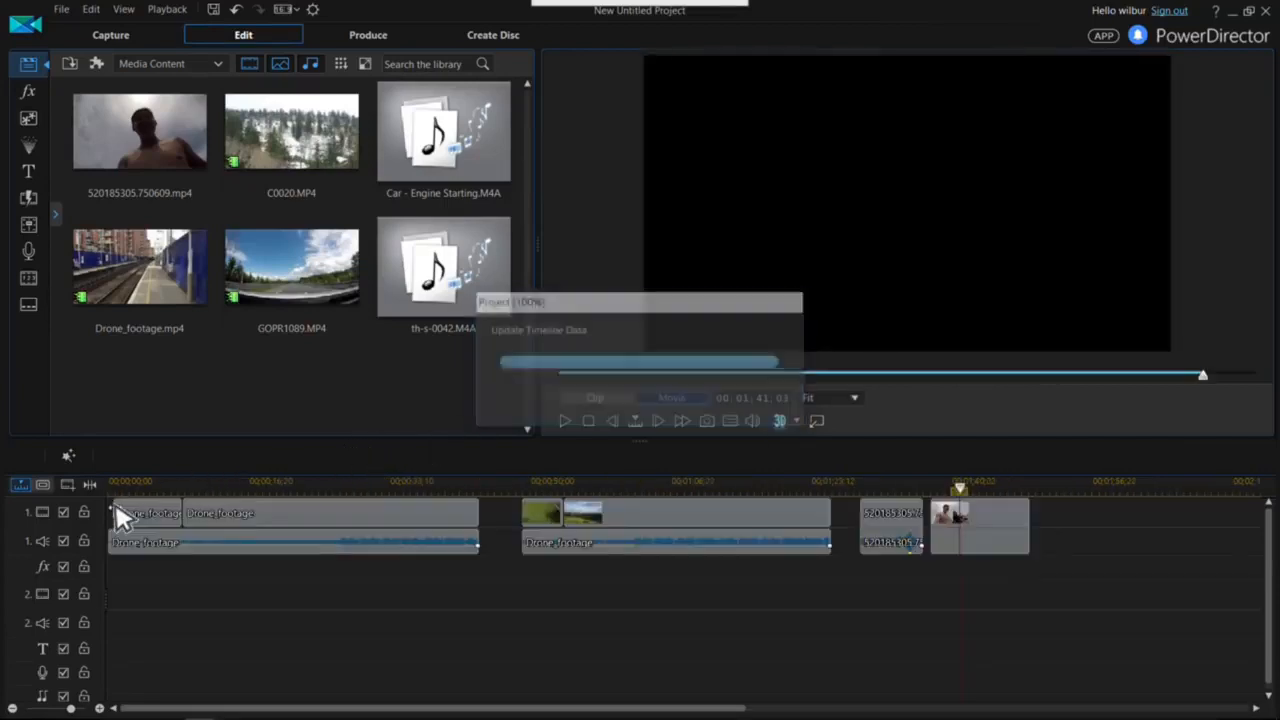
# - Play the original drone footage from the timeline start, and the second drone sequence from about 00;00;50;00 for comparison
pyautogui.moveTo(729, 708); pyautogui.dragTo(85, 708)
pyautogui.scroll(-2, 248, 598)
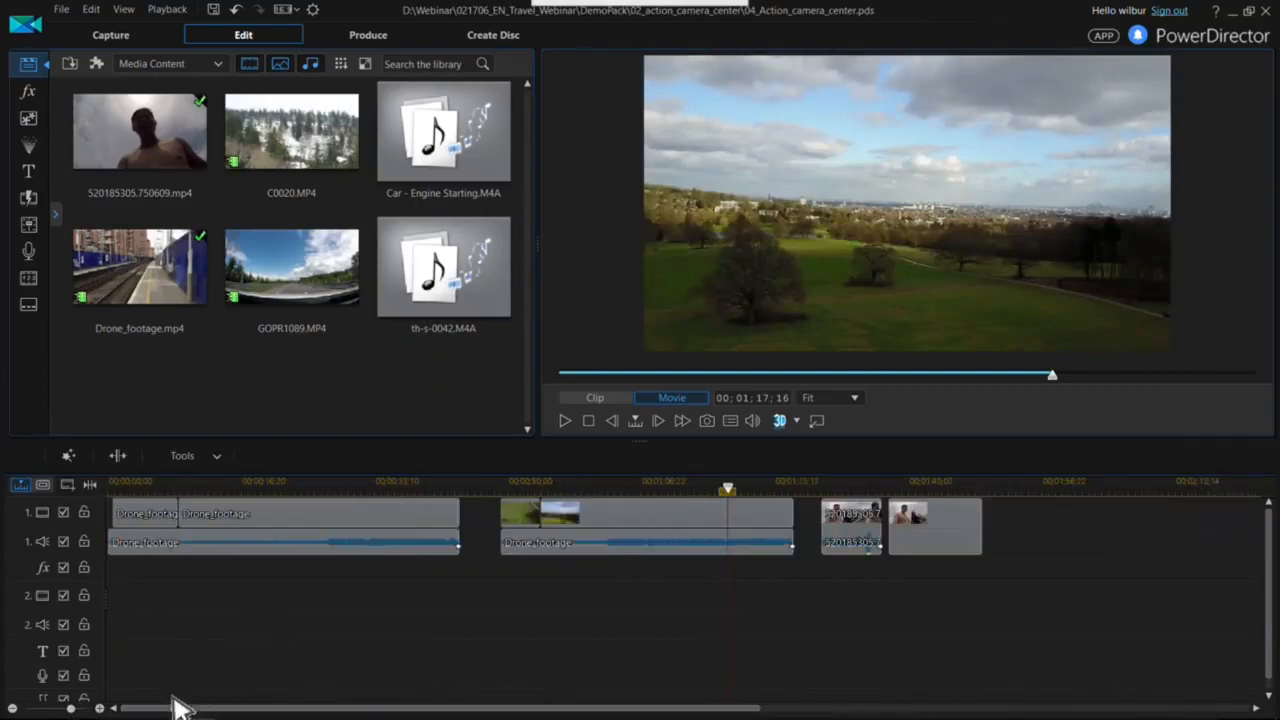
pyautogui.click(116, 481)
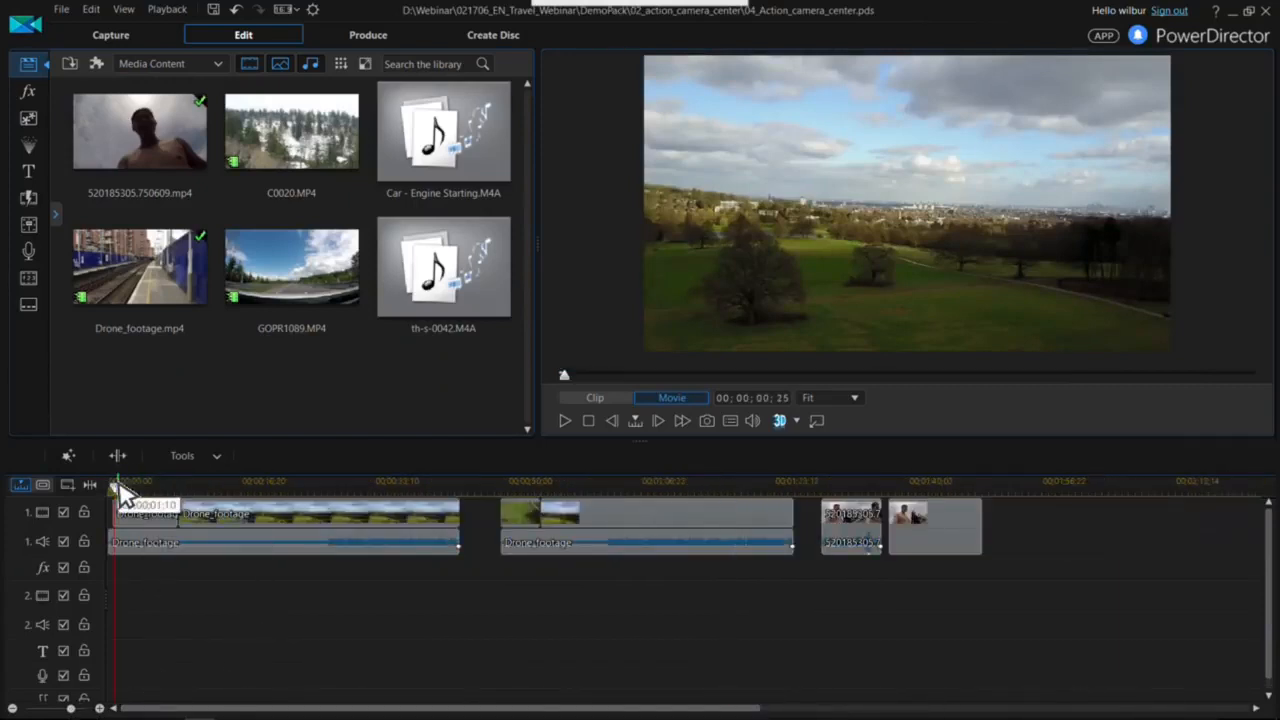
pyautogui.press('space')
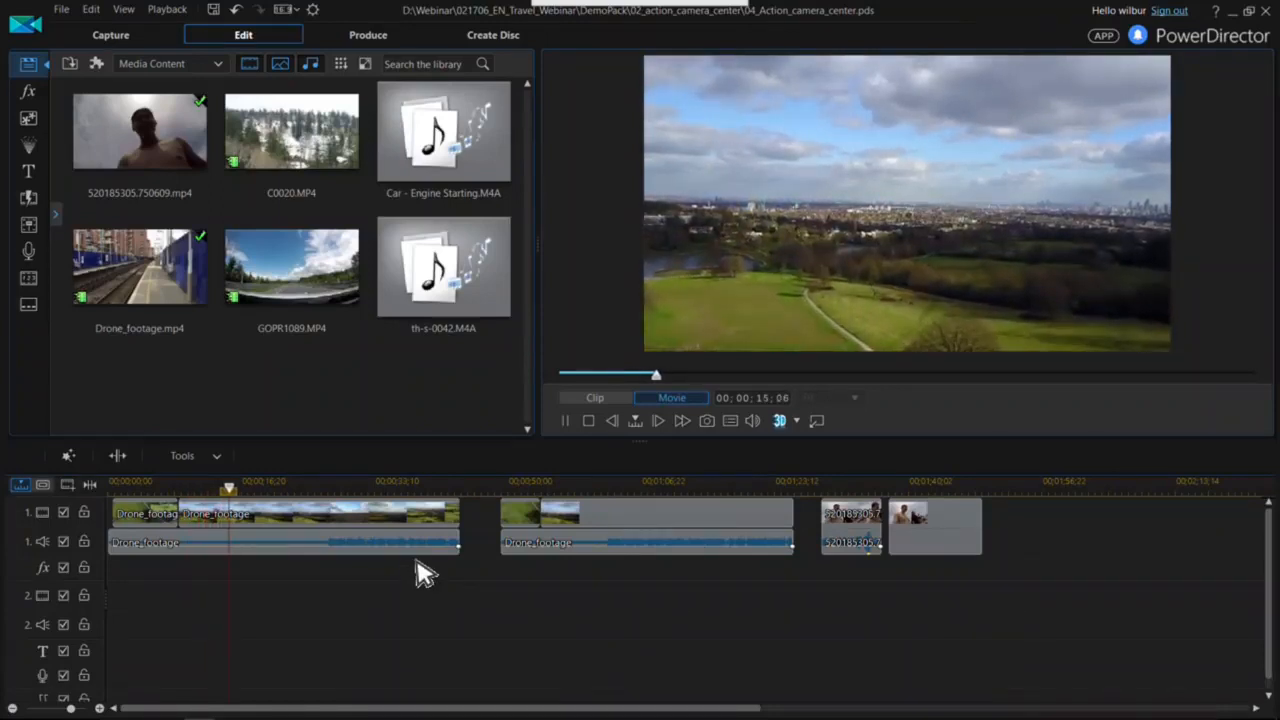
pyautogui.click(502, 485)
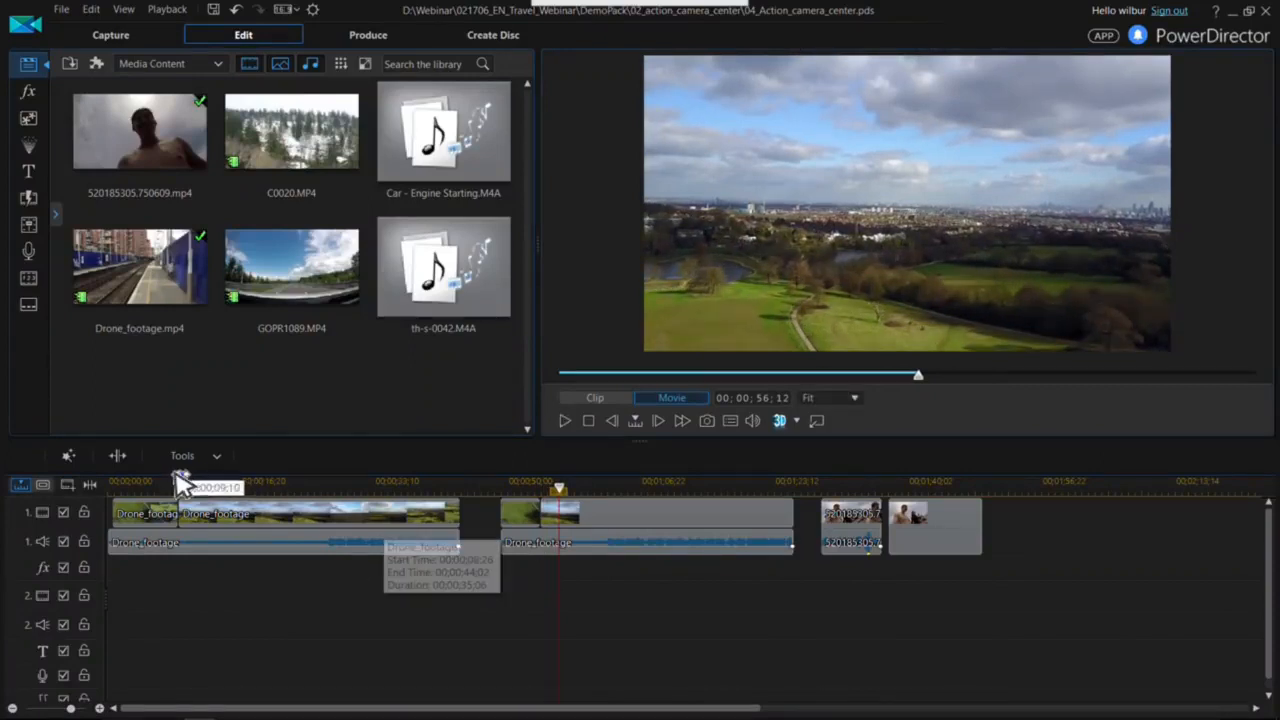
# - Select the first Drone_footage clip on video track 1 and lock audio track 1
pyautogui.click(121, 487)
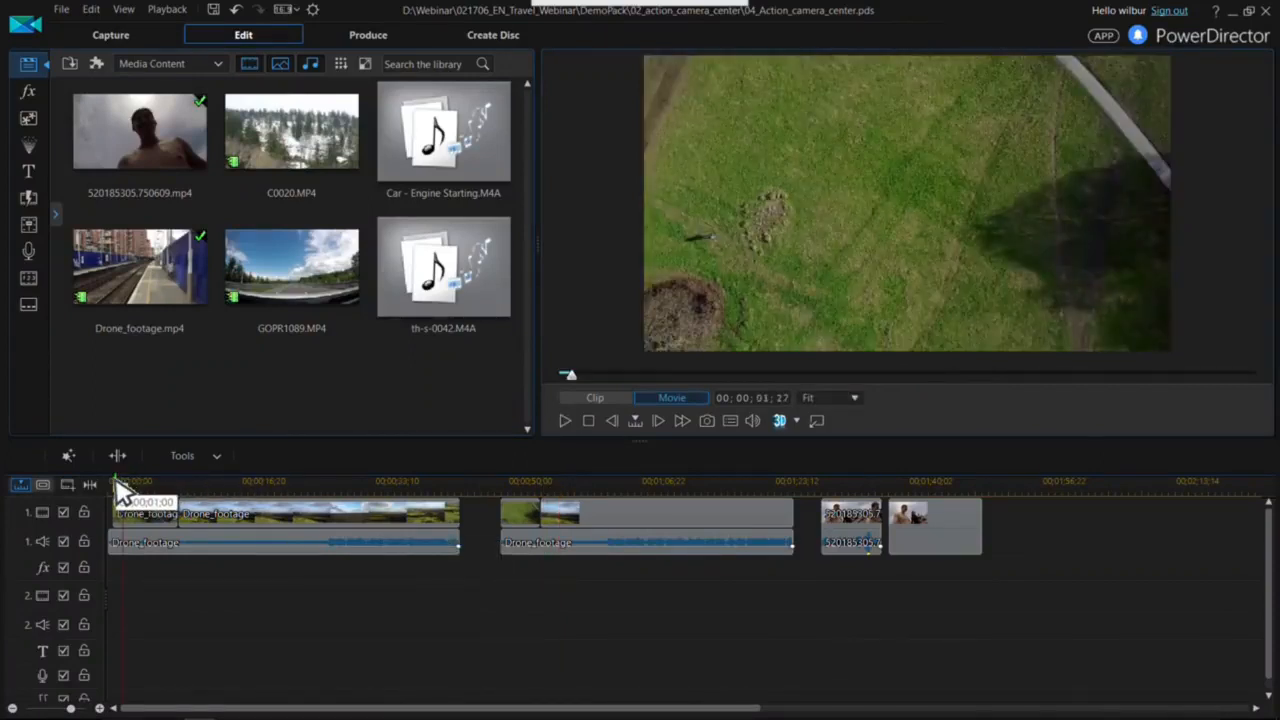
pyautogui.click(119, 487)
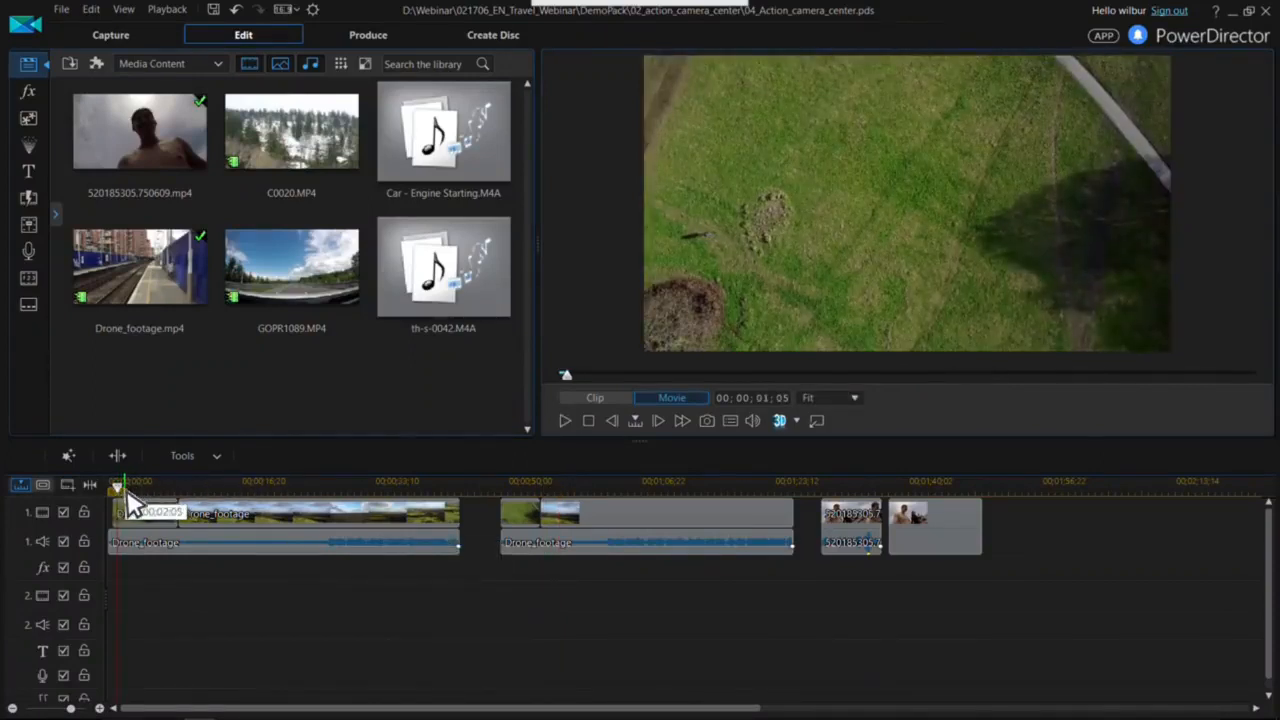
pyautogui.click(127, 508)
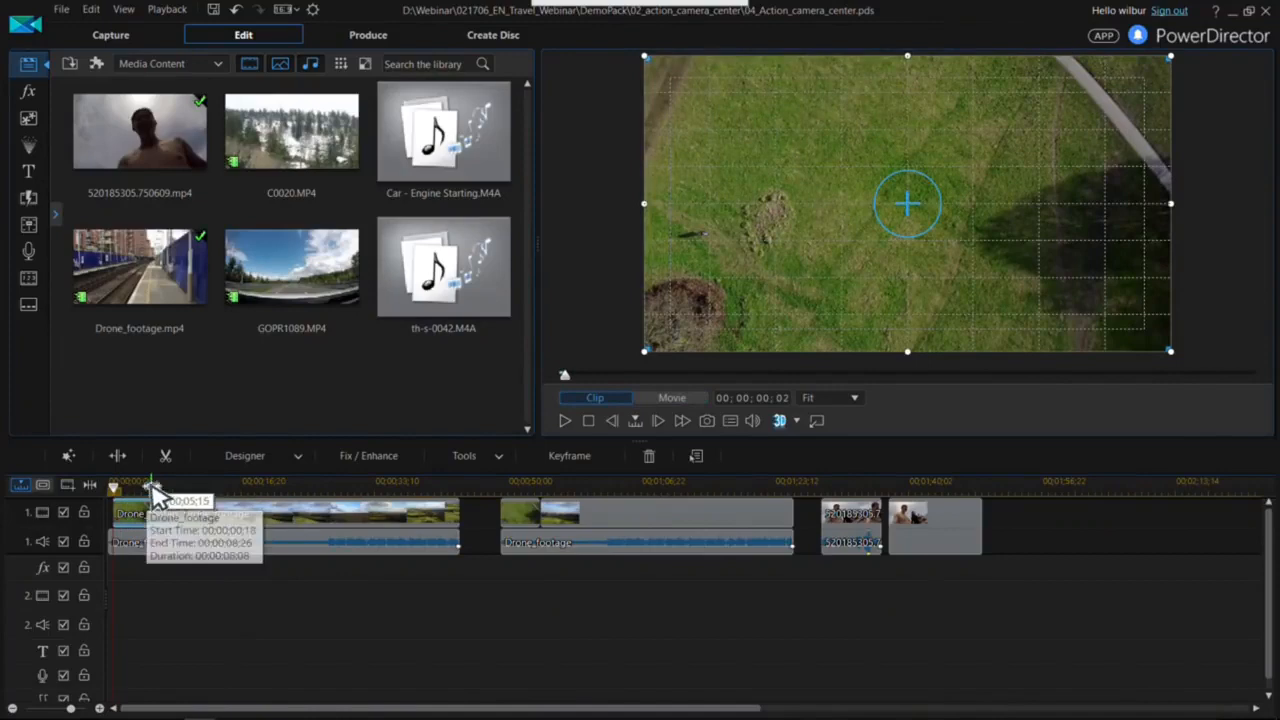
pyautogui.click(85, 542)
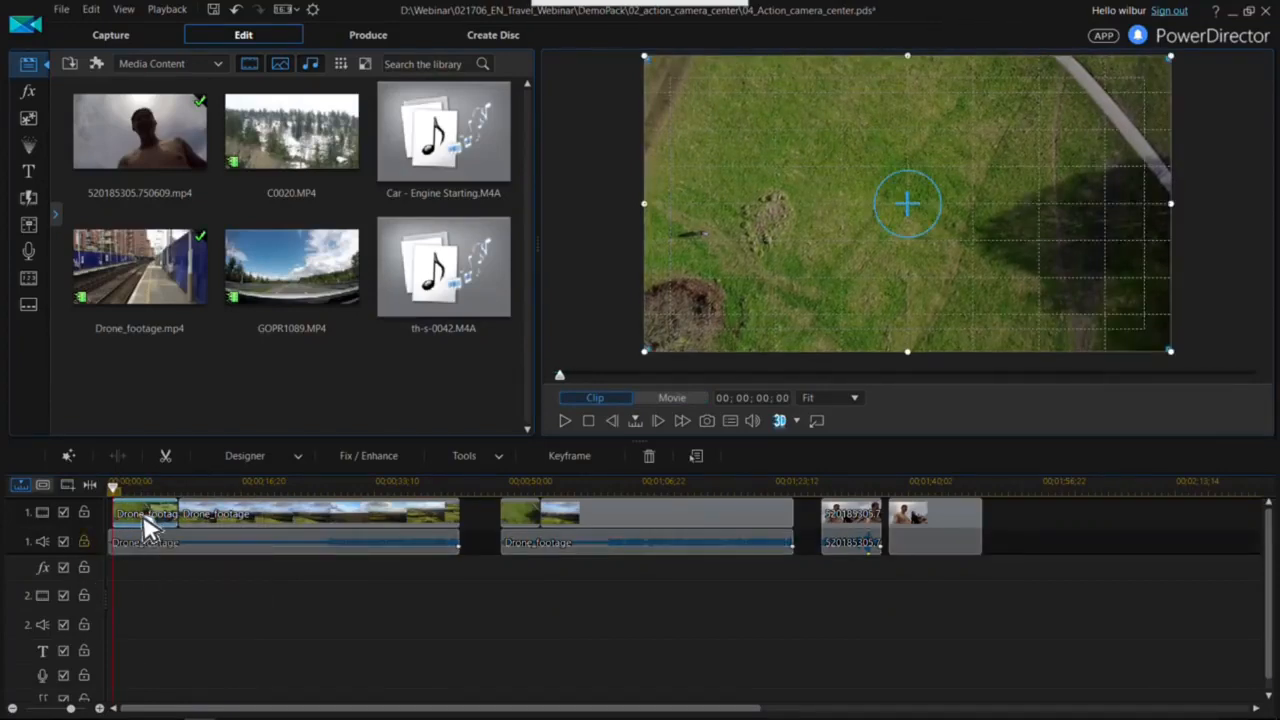
# - Enable the Video Speed power tool for the first Drone_footage clip and open its speed adjustment for a selected range
pyautogui.click(460, 456)
pyautogui.click(480, 478)
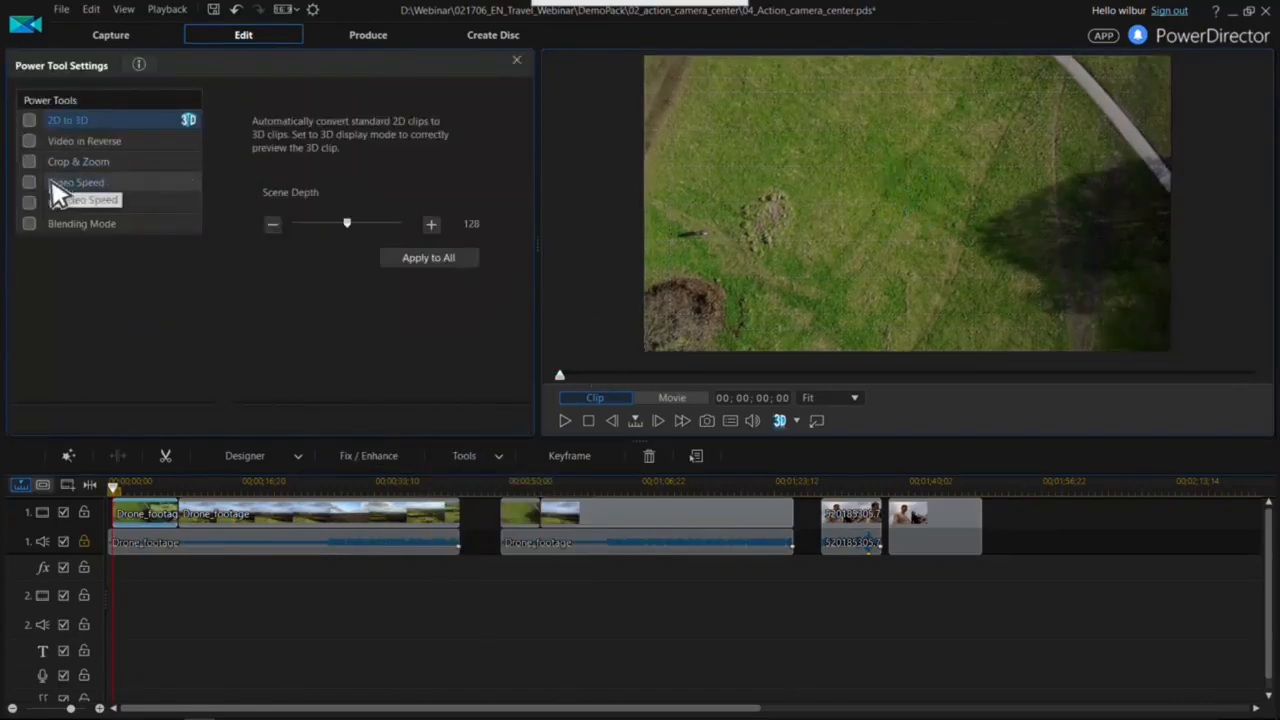
pyautogui.click(30, 183)
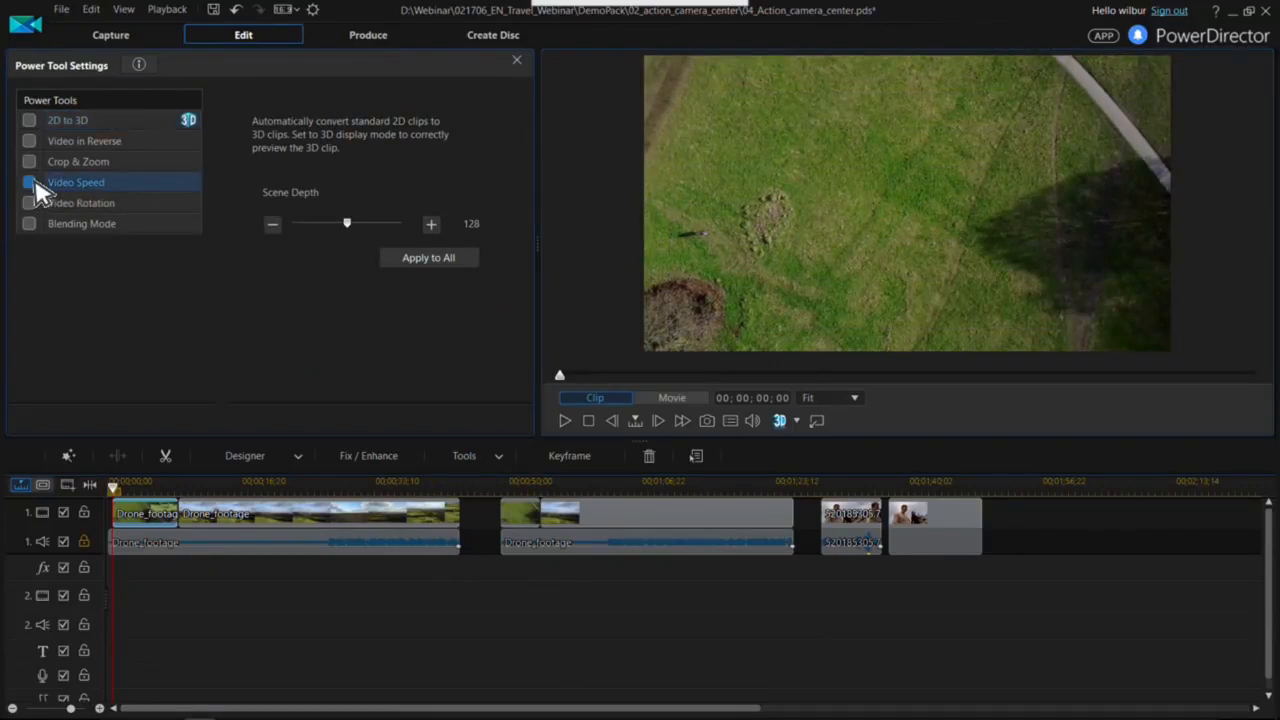
pyautogui.click(339, 177)
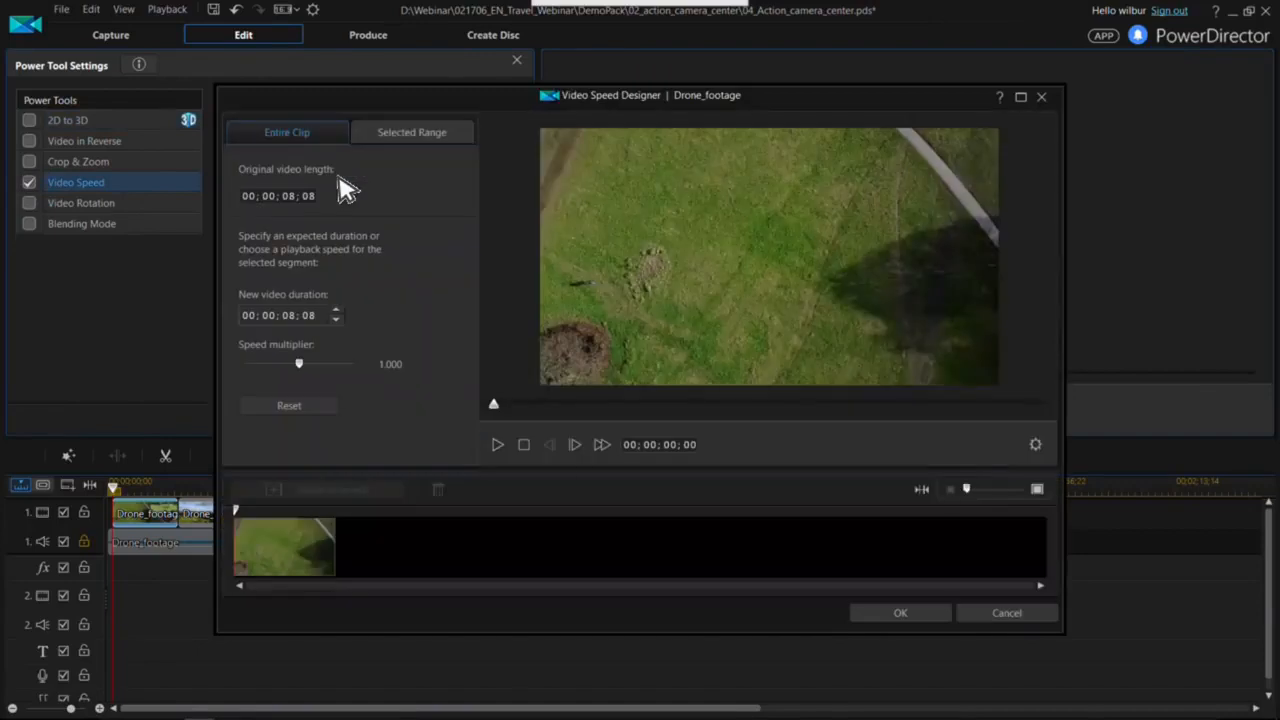
pyautogui.click(412, 140)
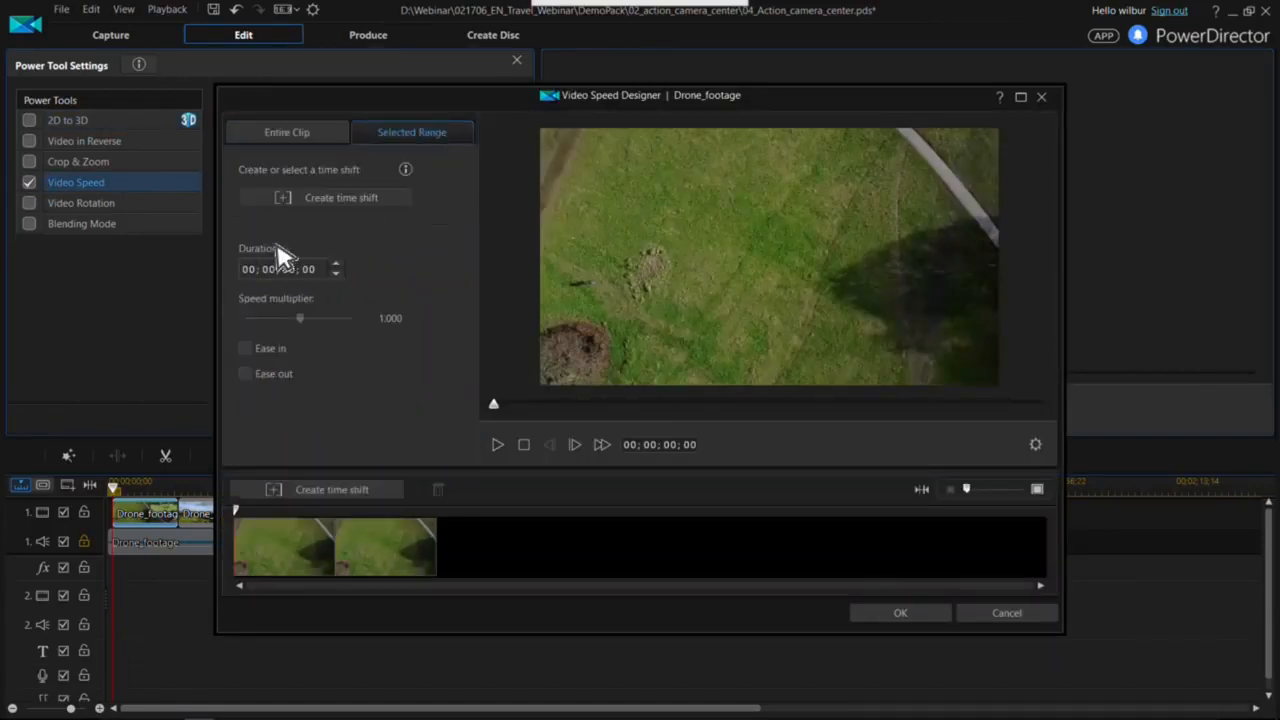
# - Create a time shift starting at 00;00;01;23 in the clip and extend its end to about 00;00;06;04
pyautogui.click(497, 446)
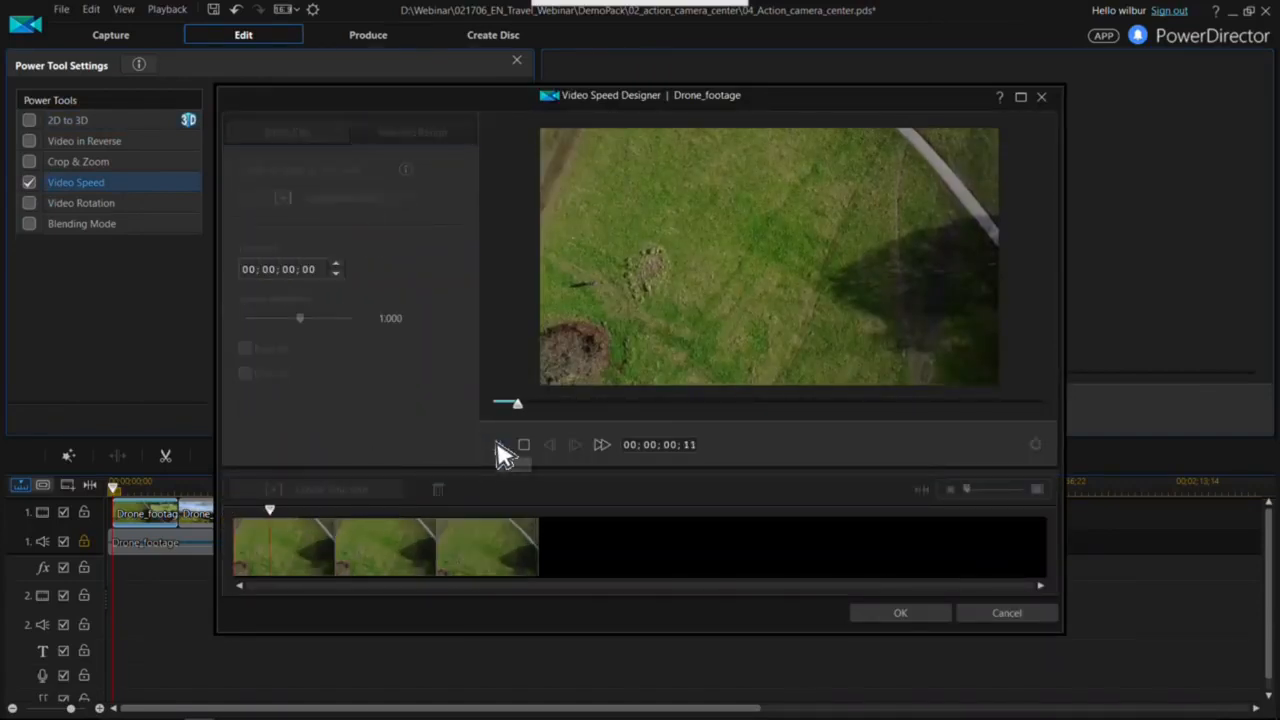
pyautogui.click(499, 446)
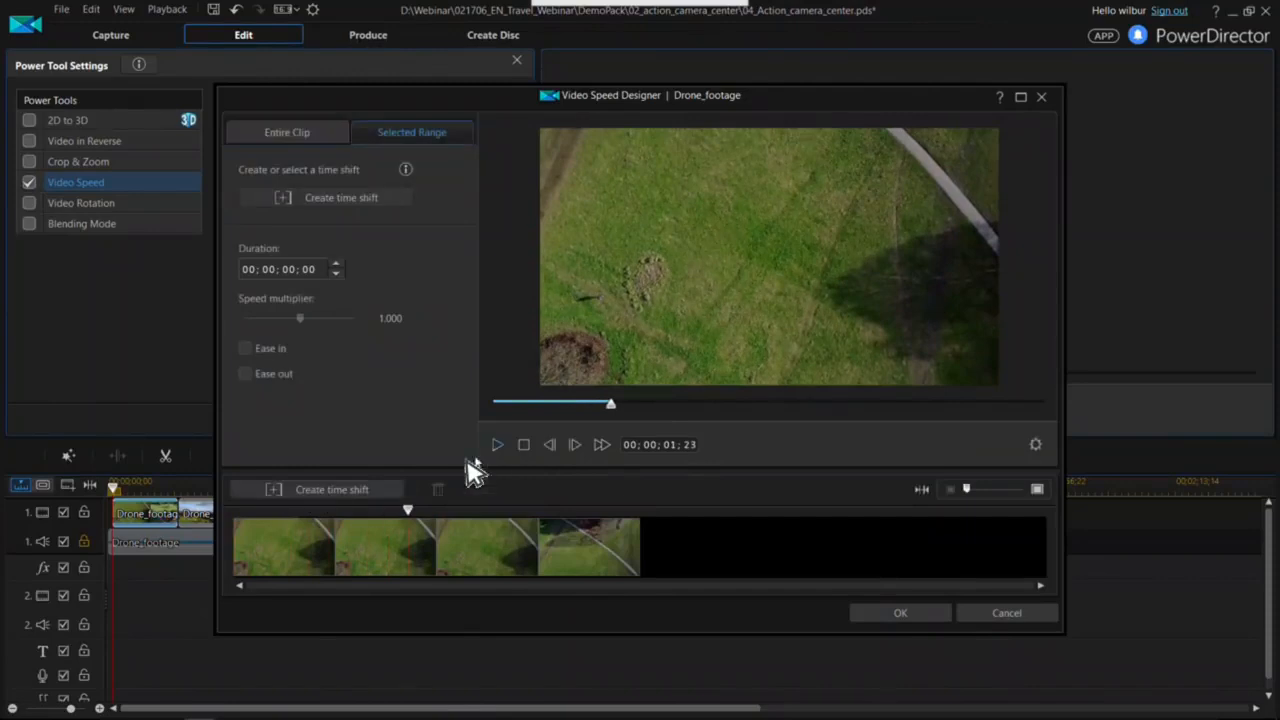
pyautogui.click(318, 491)
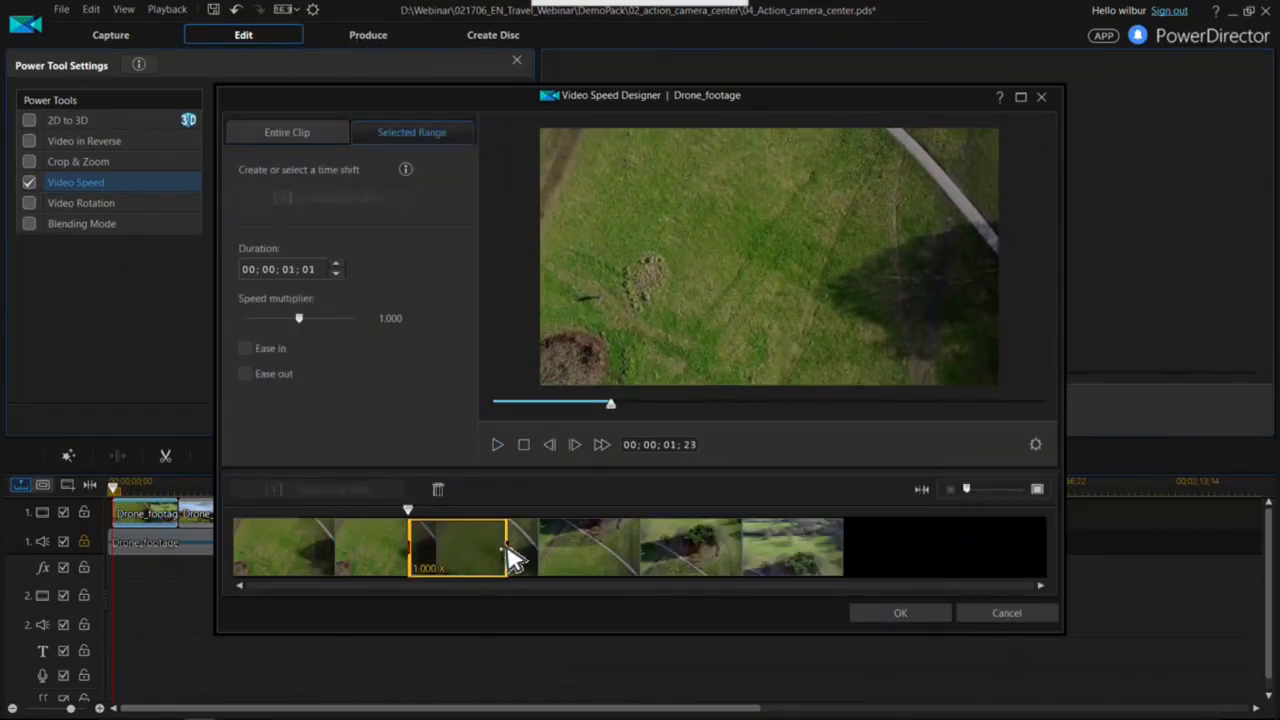
pyautogui.moveTo(508, 555); pyautogui.dragTo(841, 548)
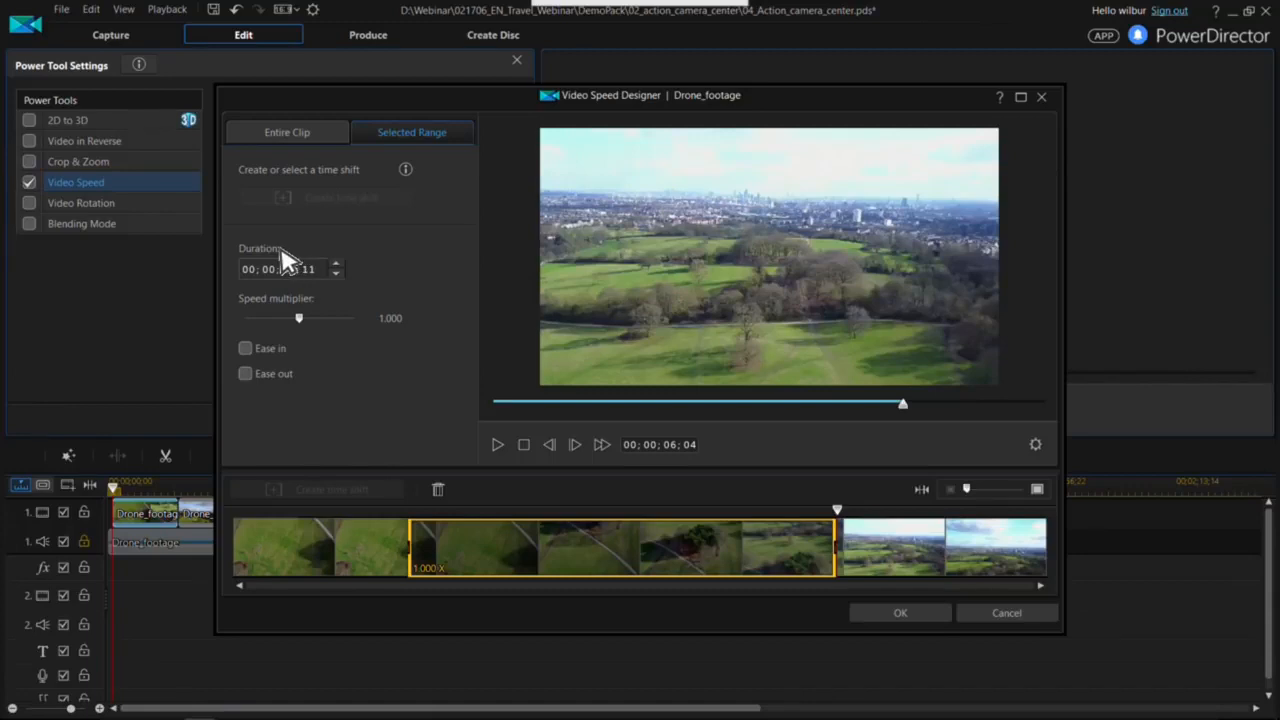
# - Set the time shift's speed multiplier to 18.580, preview the result and apply the speed change to the clip
pyautogui.moveTo(321, 318); pyautogui.dragTo(333, 318)
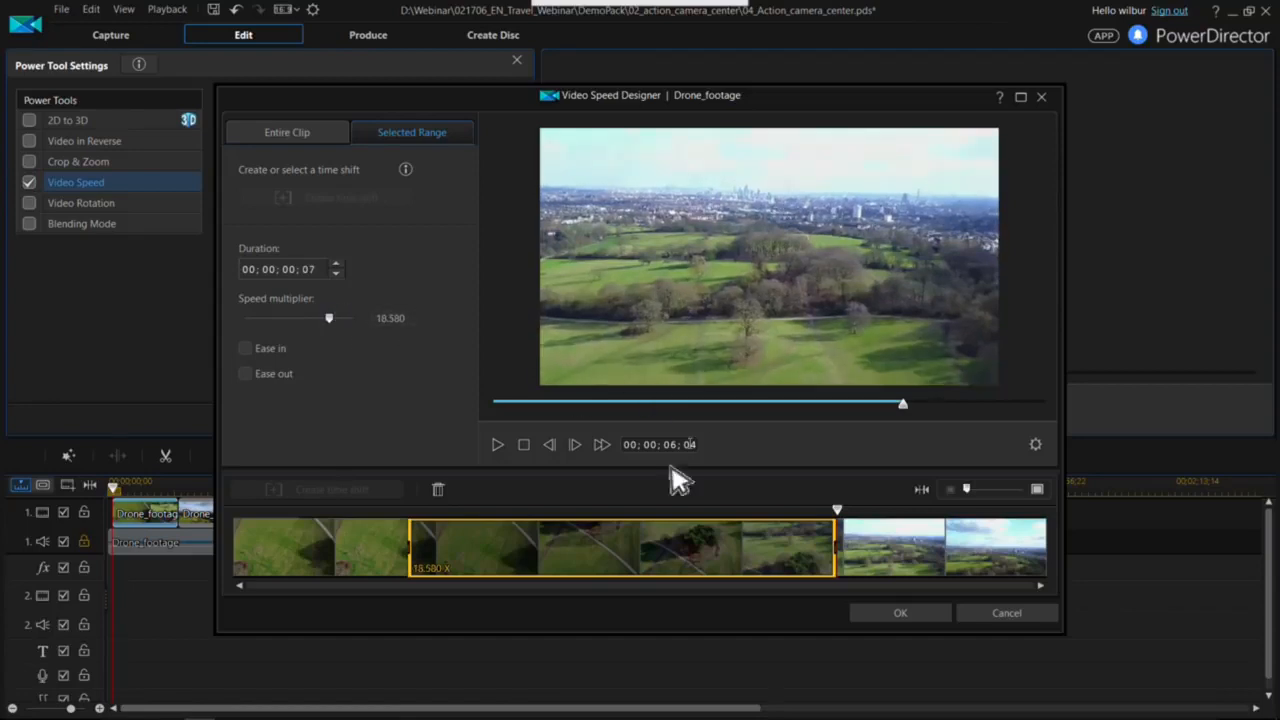
pyautogui.click(345, 545)
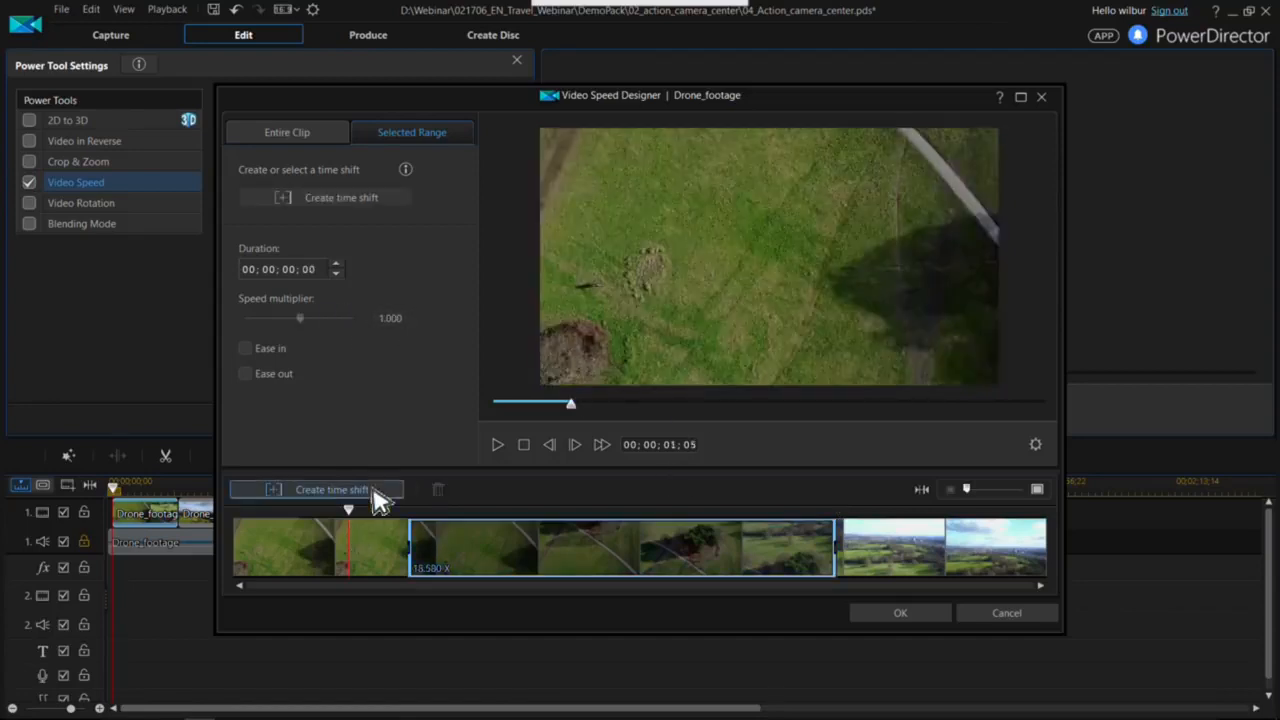
pyautogui.click(499, 446)
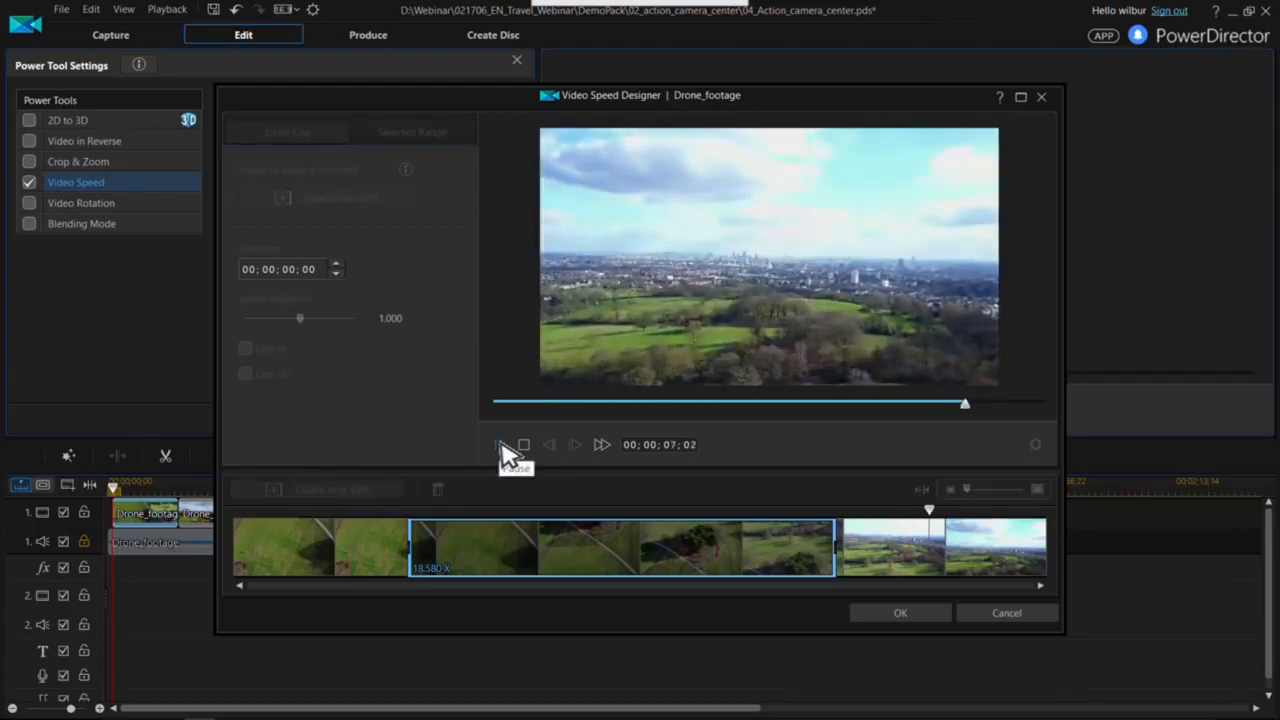
pyautogui.click(500, 446)
pyautogui.click(900, 613)
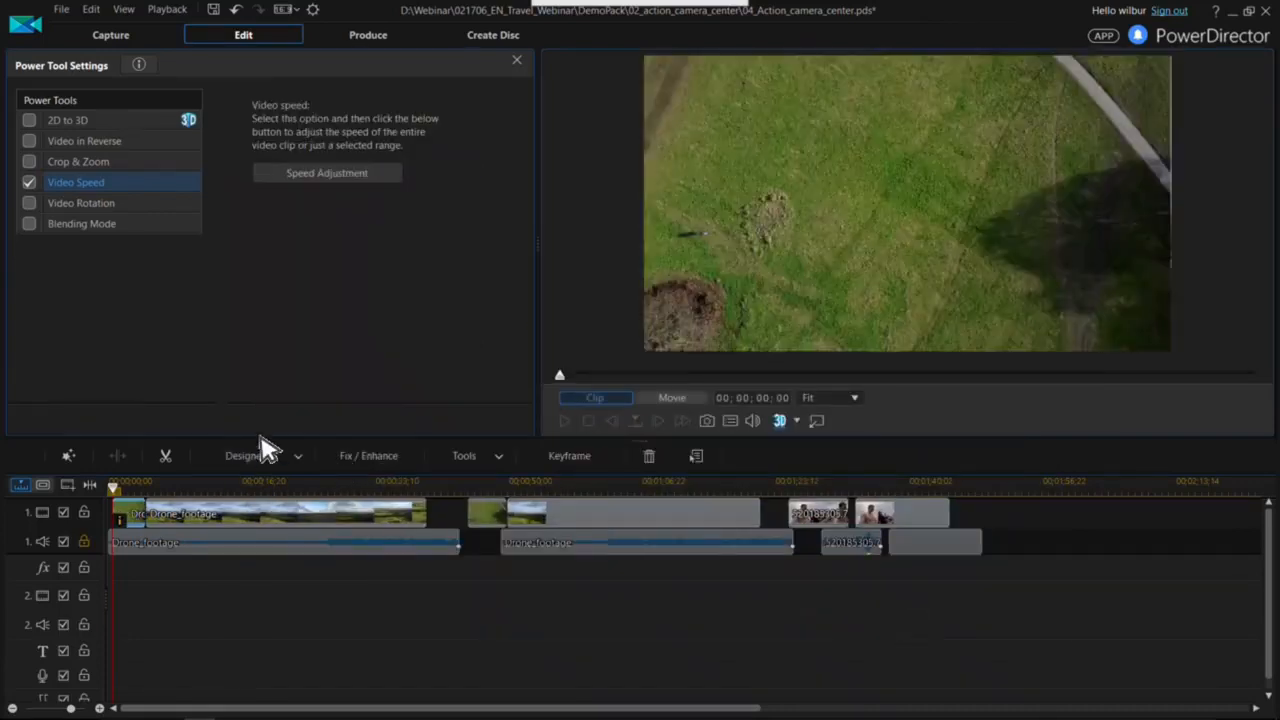
# - Play back the sped-up first drone clip in the timeline to check the speed change
pyautogui.click(197, 591)
pyautogui.press('space')
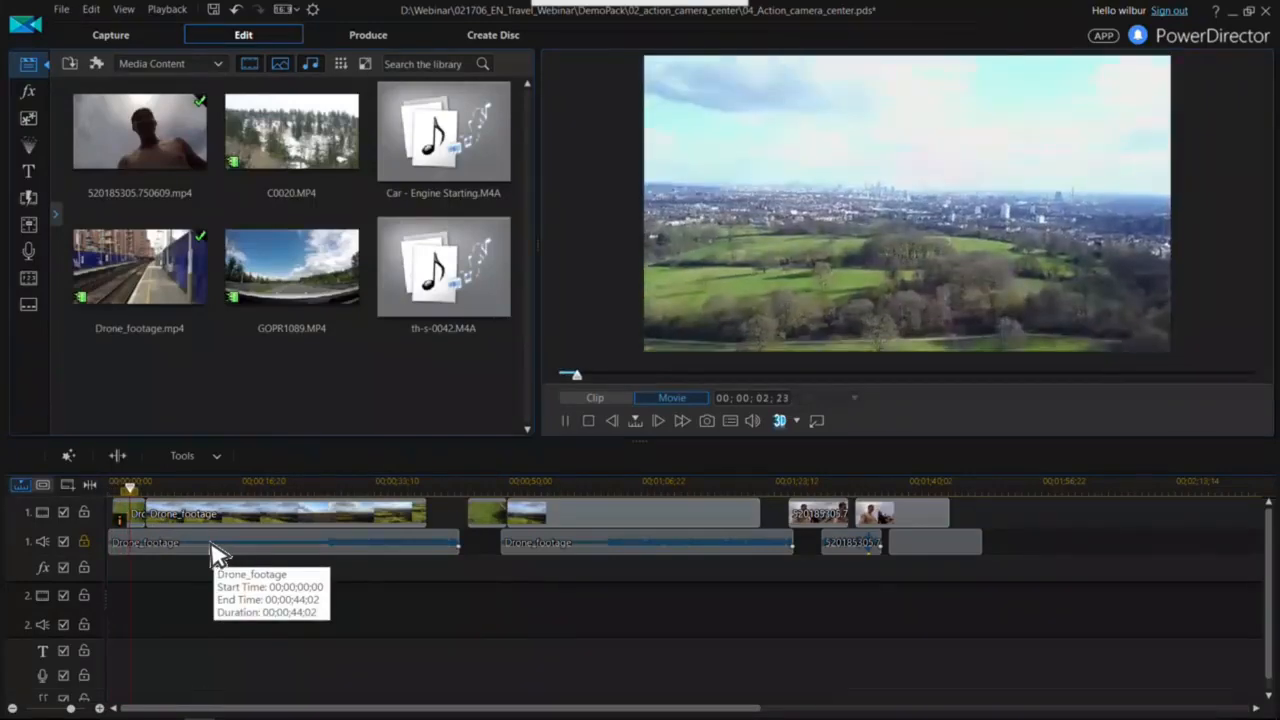
pyautogui.scroll(-1, 163, 512)
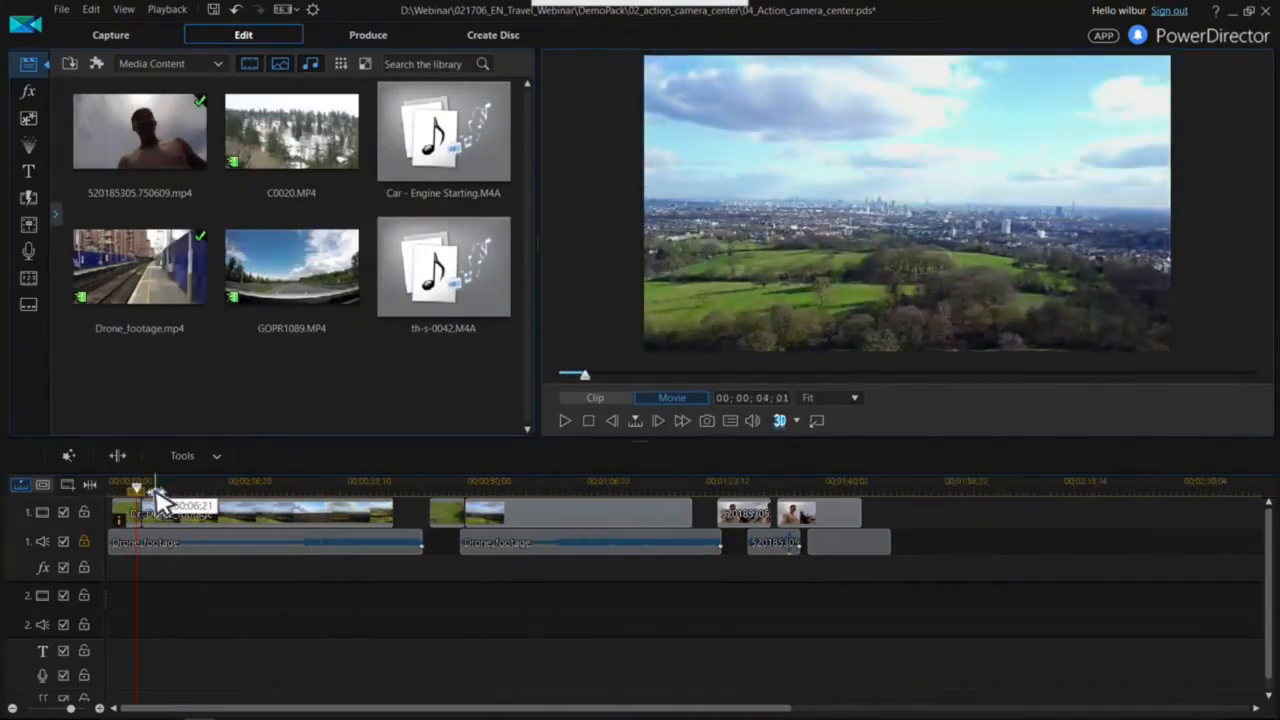
# - Enable the Video Speed power tool for the second Drone_footage clip and open its speed adjustment for a selected range
pyautogui.click(155, 515)
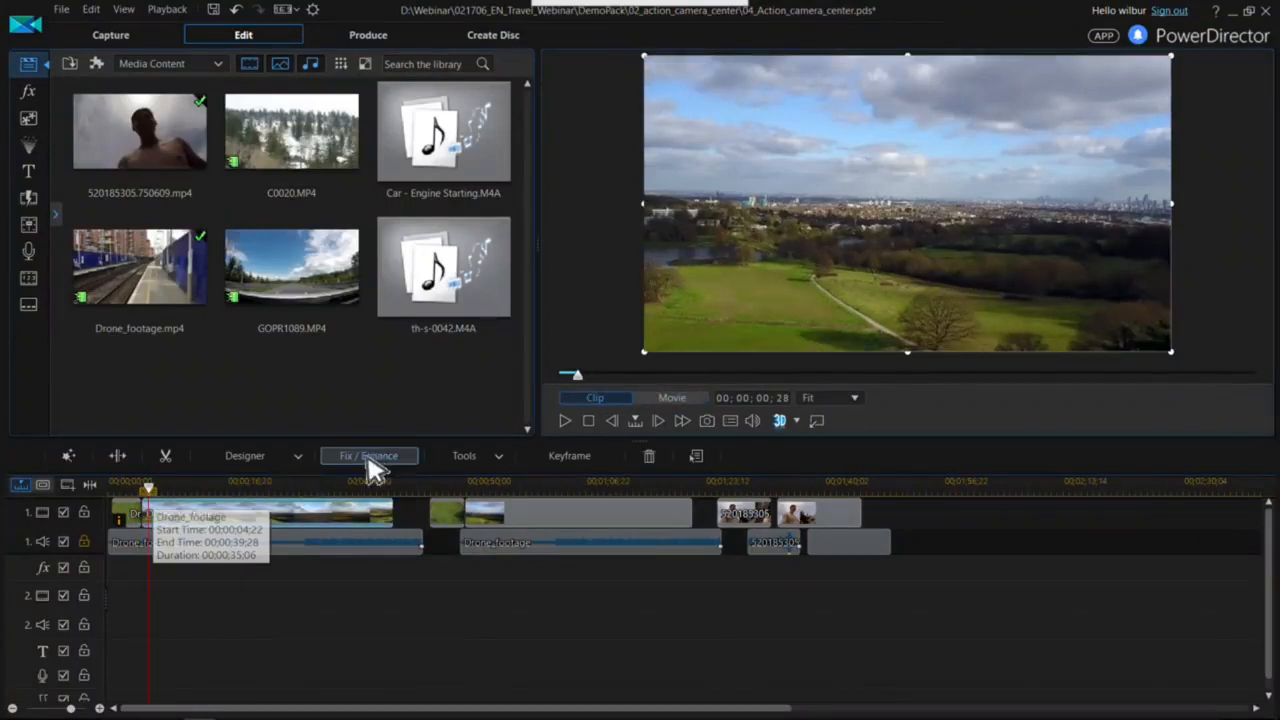
pyautogui.click(460, 456)
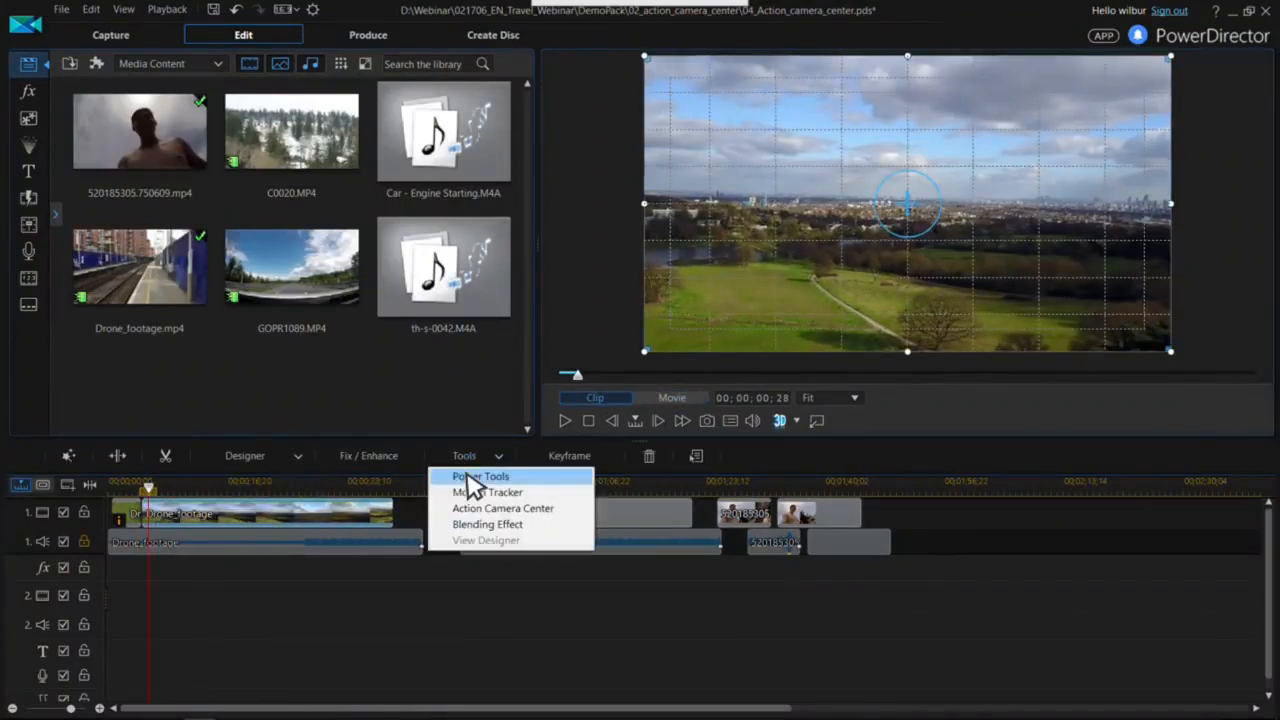
pyautogui.click(470, 477)
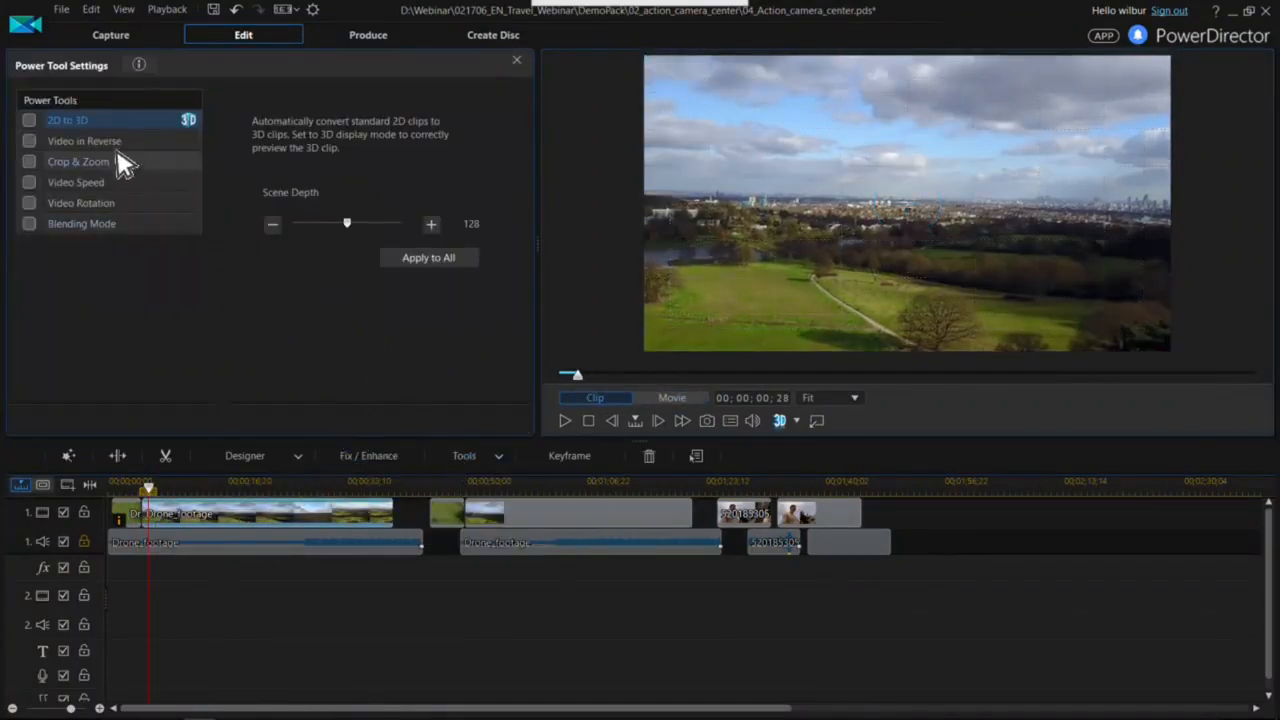
pyautogui.click(30, 183)
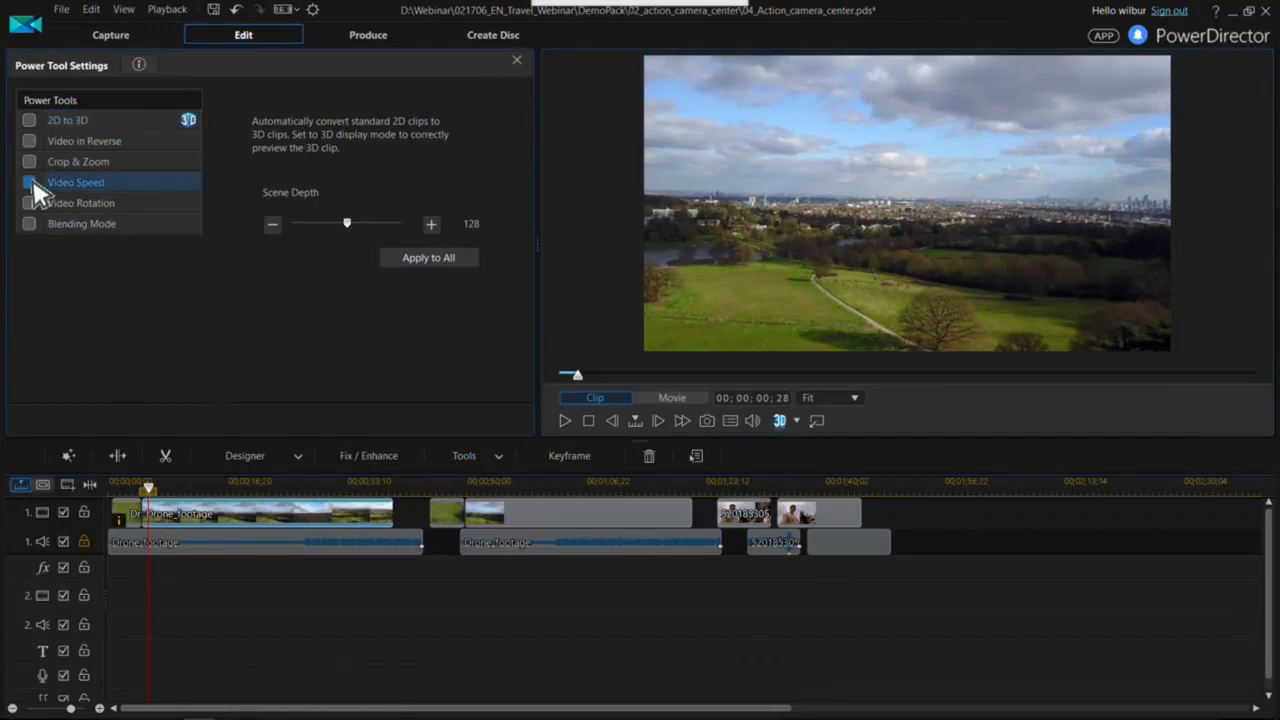
pyautogui.click(315, 176)
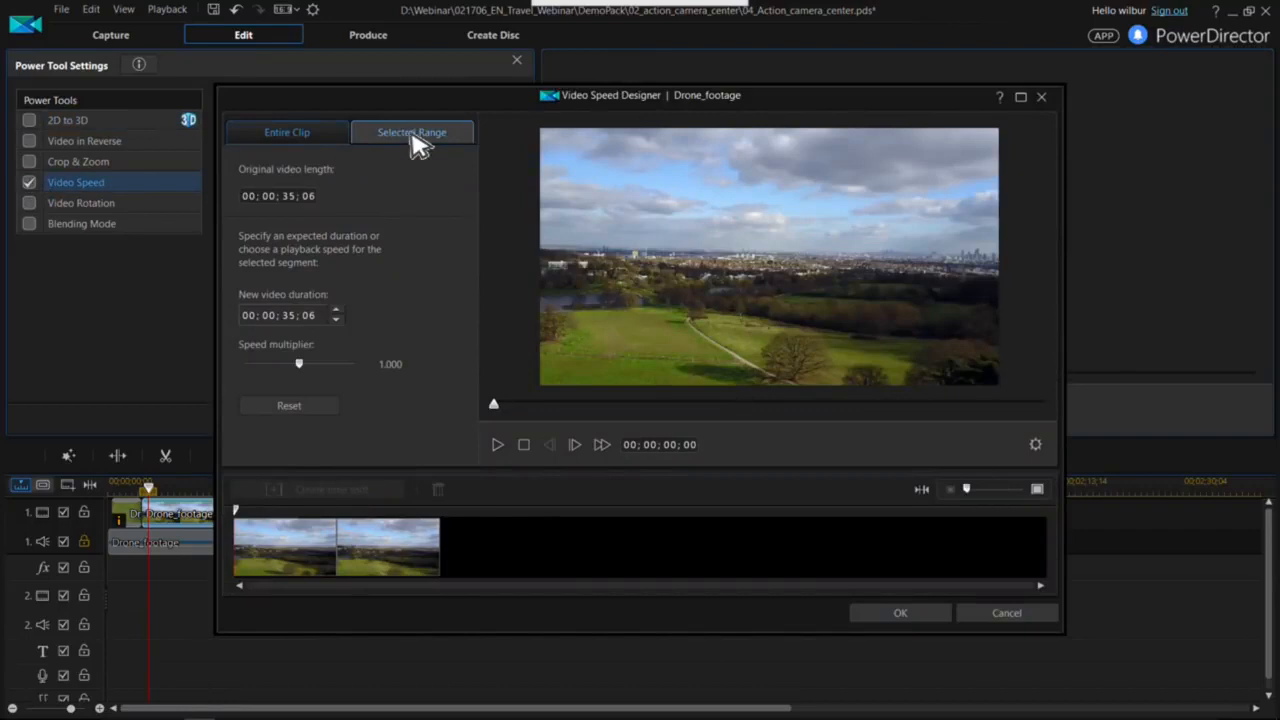
pyautogui.click(414, 135)
# - Create a time shift starting at 00;00;01;25, extend it to a duration of 00;00;08;04 and set its speed multiplier to 12.140
pyautogui.click(277, 551)
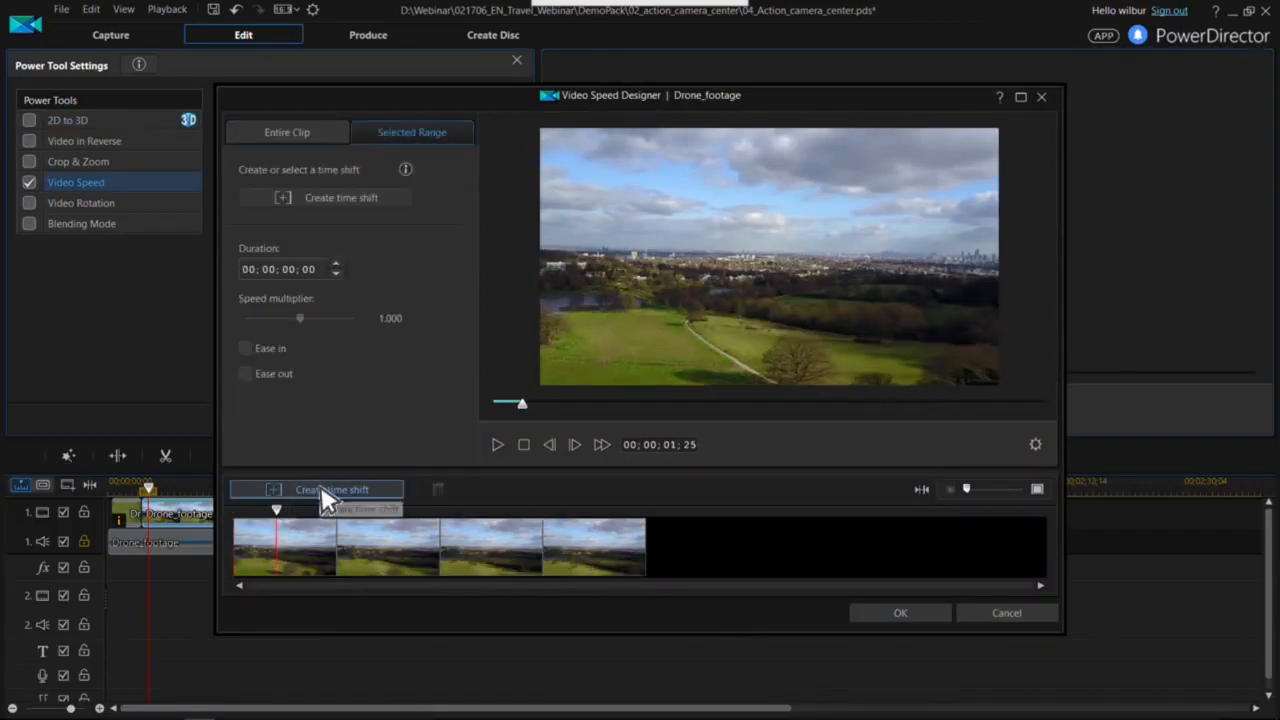
pyautogui.click(333, 492)
pyautogui.moveTo(383, 556); pyautogui.dragTo(463, 550)
pyautogui.click(412, 548)
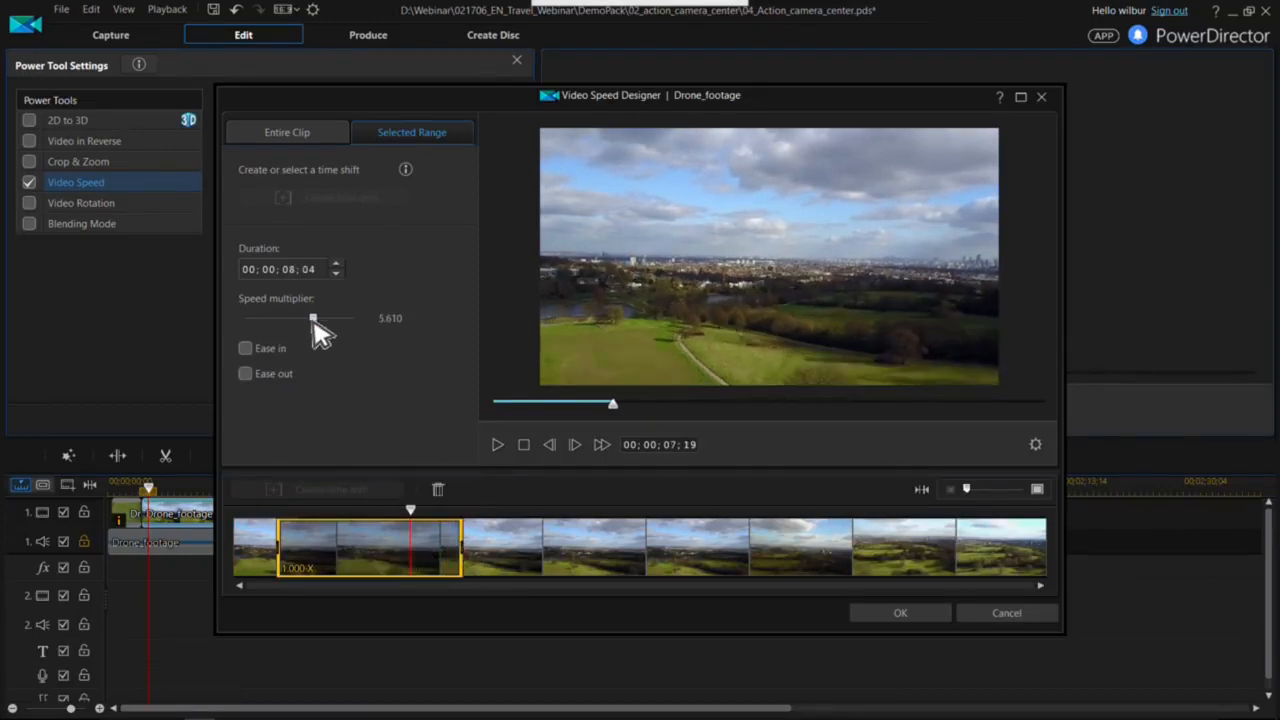
pyautogui.moveTo(331, 325); pyautogui.dragTo(330, 323)
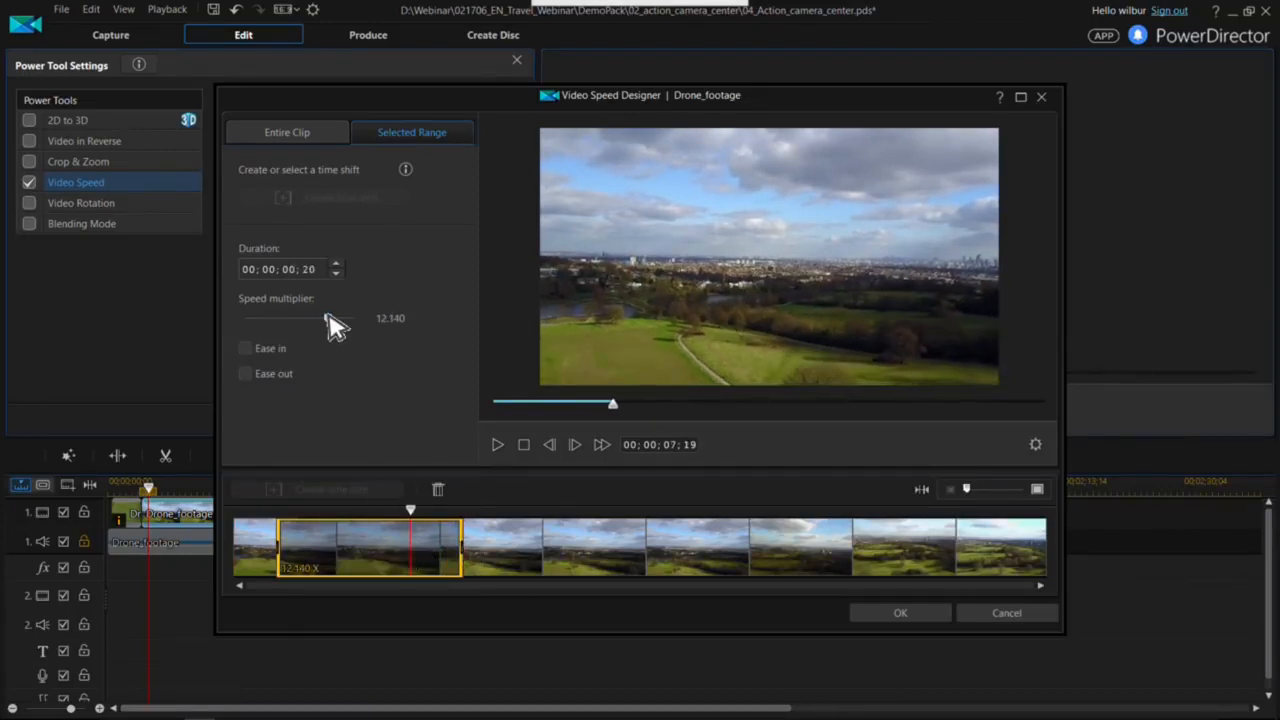
# - Create a second time shift further along the same clip, extend its end and set its speed multiplier to 5.830
pyautogui.click(510, 540)
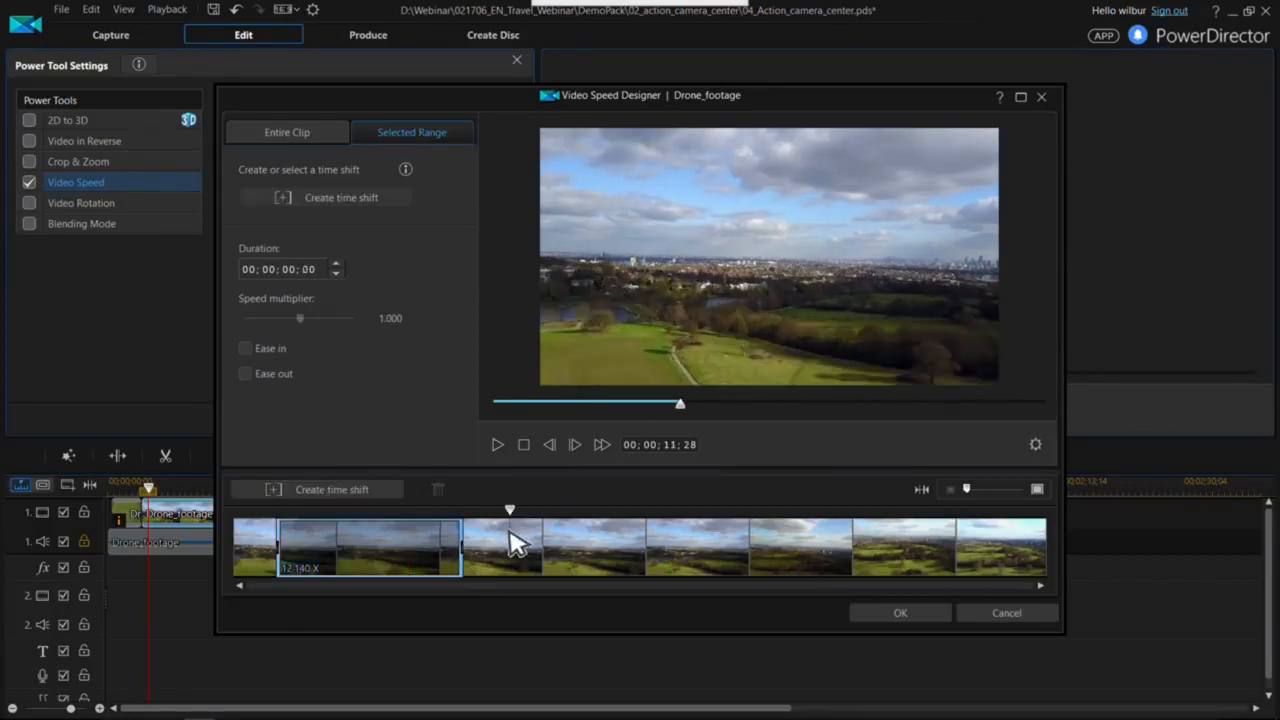
pyautogui.moveTo(521, 535); pyautogui.dragTo(655, 537)
pyautogui.click(362, 492)
pyautogui.moveTo(760, 550); pyautogui.dragTo(790, 562)
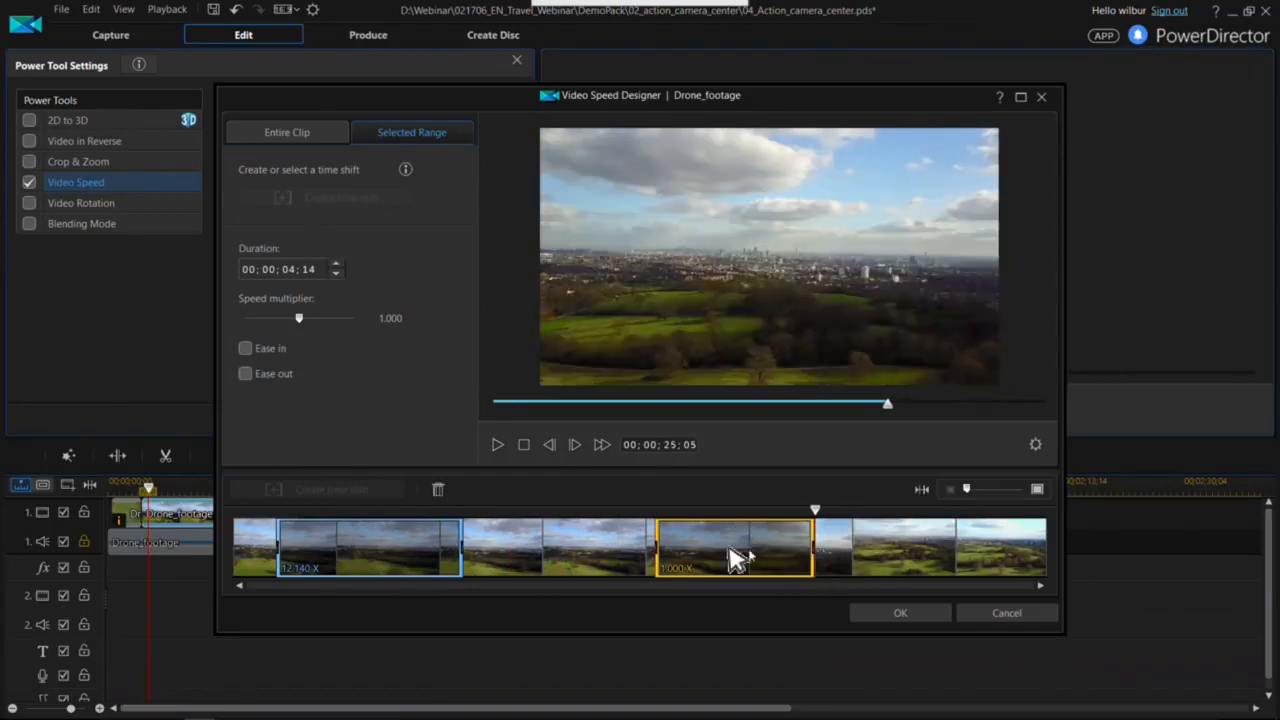
pyautogui.moveTo(315, 318); pyautogui.dragTo(338, 318)
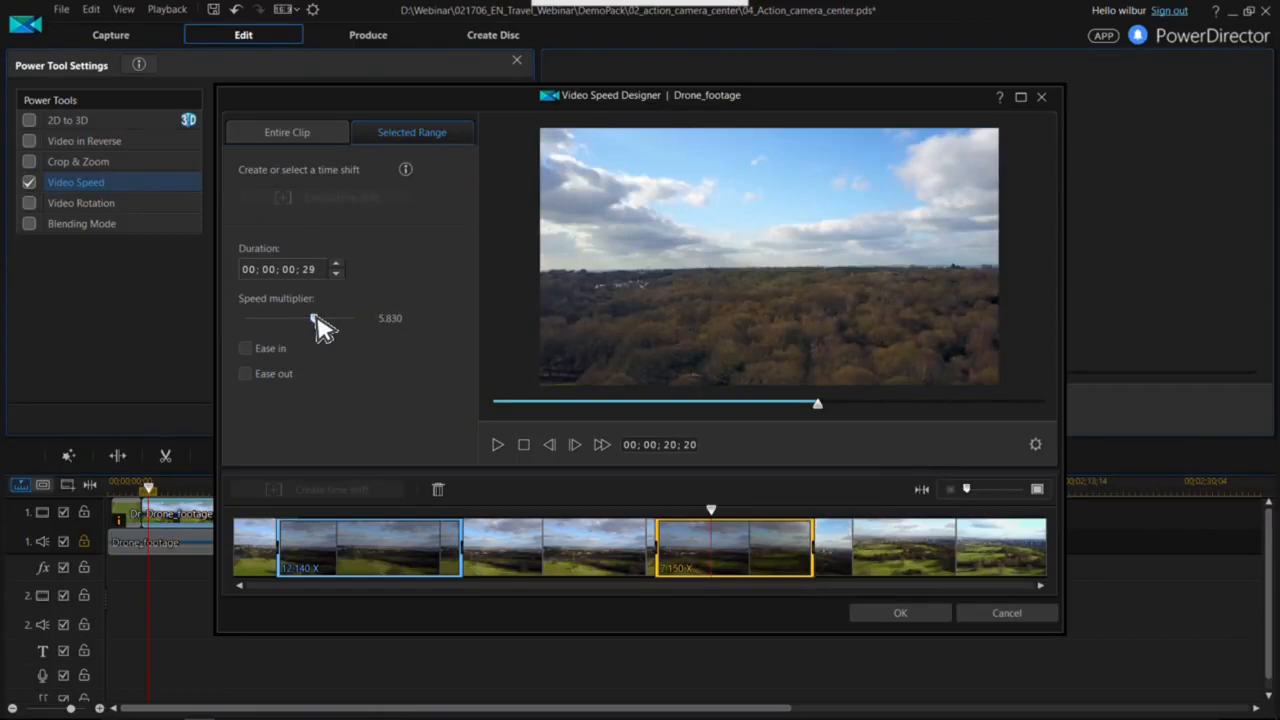
# - Preview the clip with both time shifts from near its start and cancel the speed adjustment
pyautogui.click(260, 545)
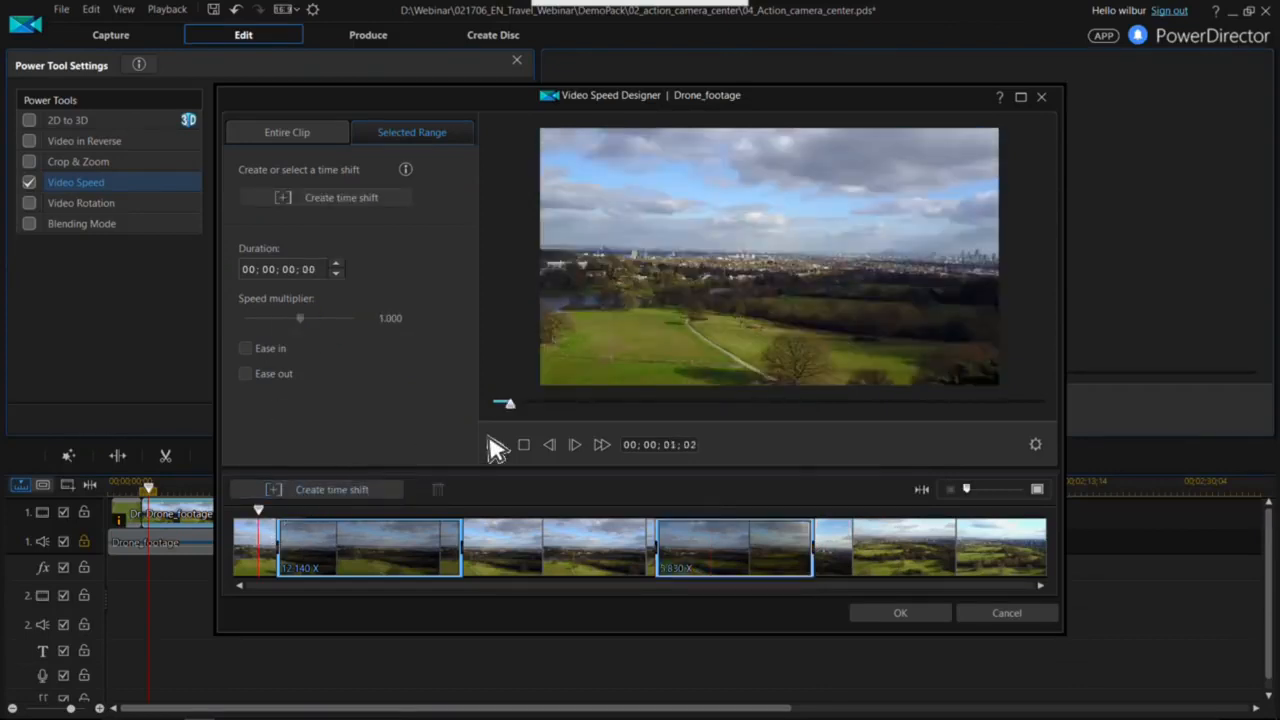
pyautogui.click(501, 445)
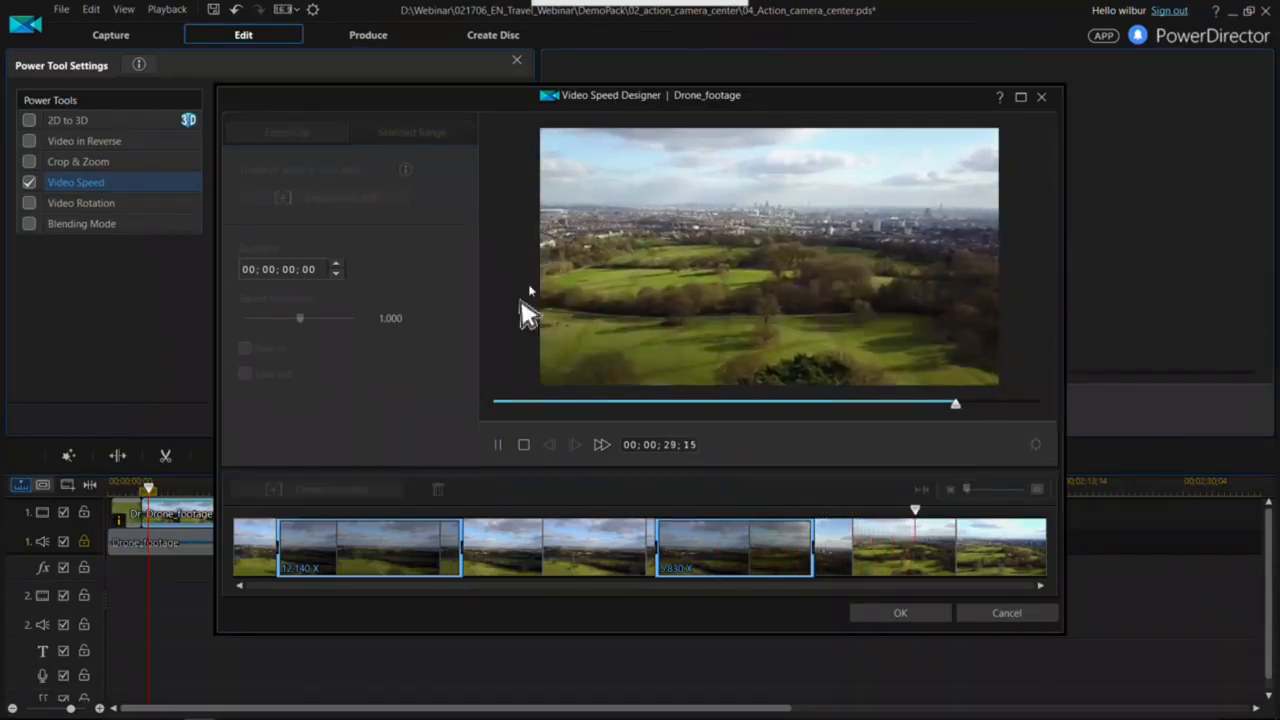
pyautogui.click(997, 613)
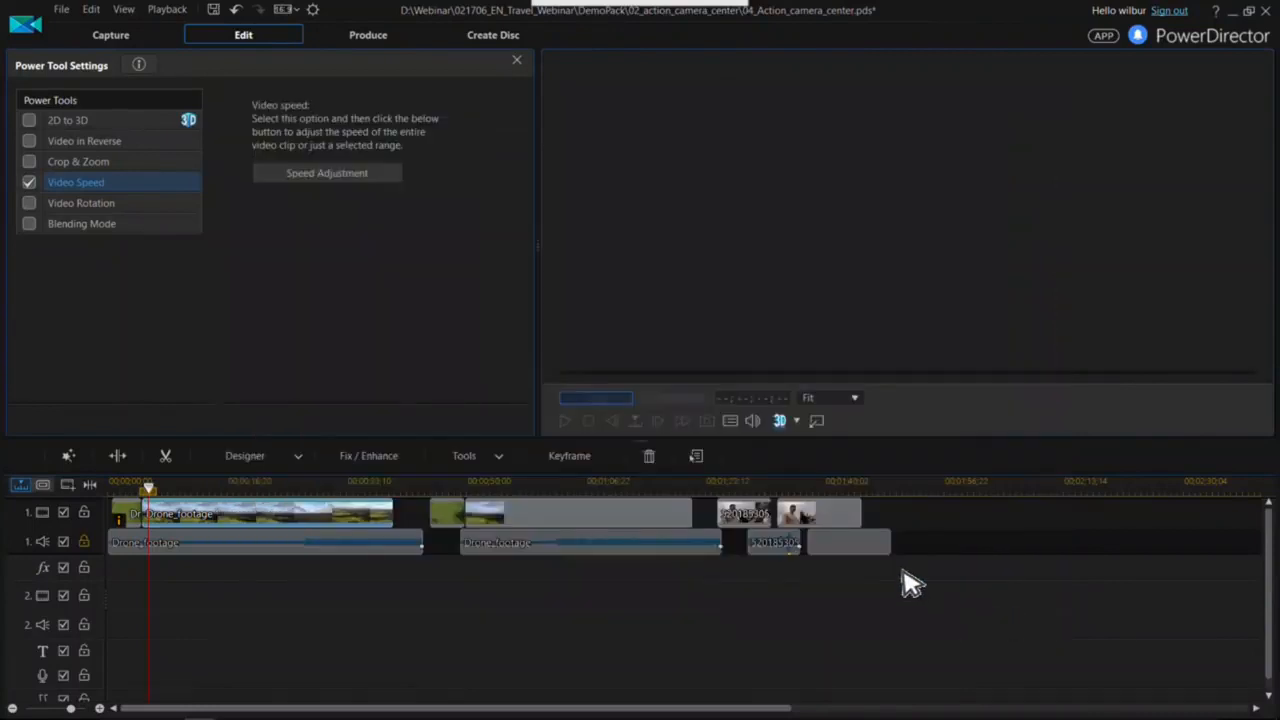
# - Undo the earlier speed changes on the drone clips in the timeline
pyautogui.click(811, 610)
pyautogui.hotkey('ctrl', 'z')
pyautogui.click(817, 604)
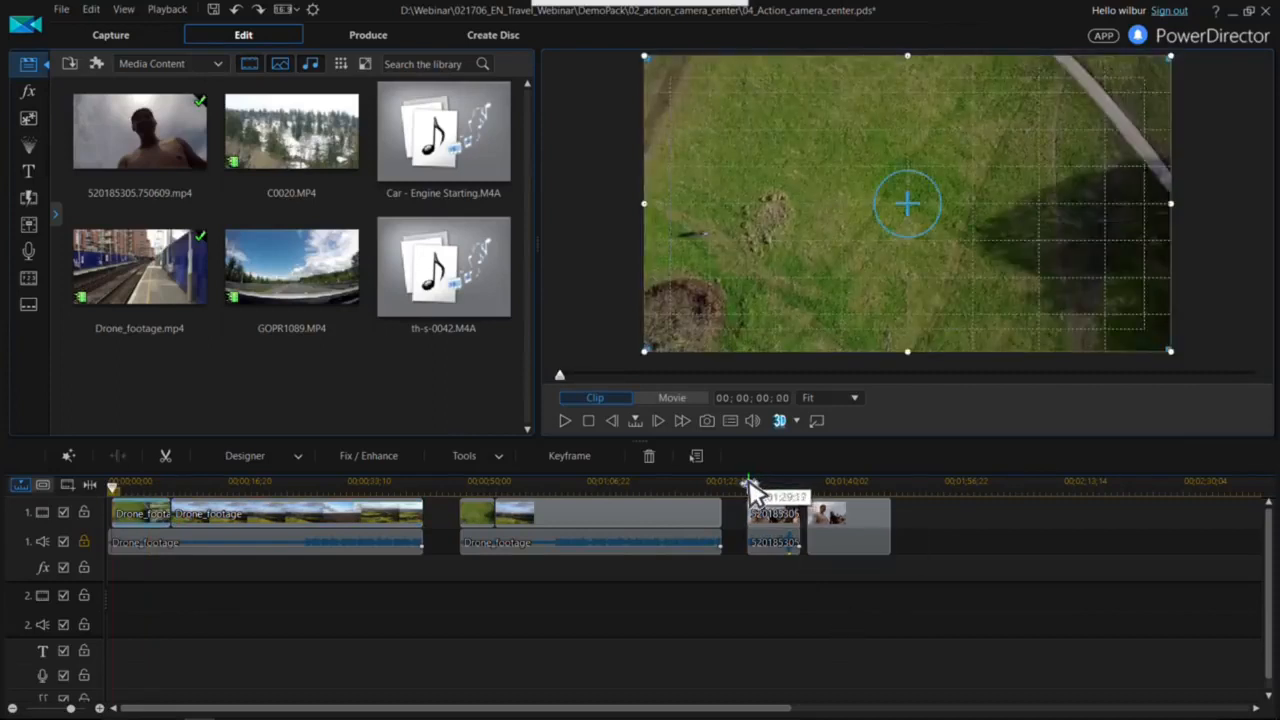
# - Play the first 520185305.750609 clip in the timeline from 00;01;29;17 and turn off audio track 1
pyautogui.click(752, 488)
pyautogui.click(762, 505)
pyautogui.scroll(3, 915, 610)
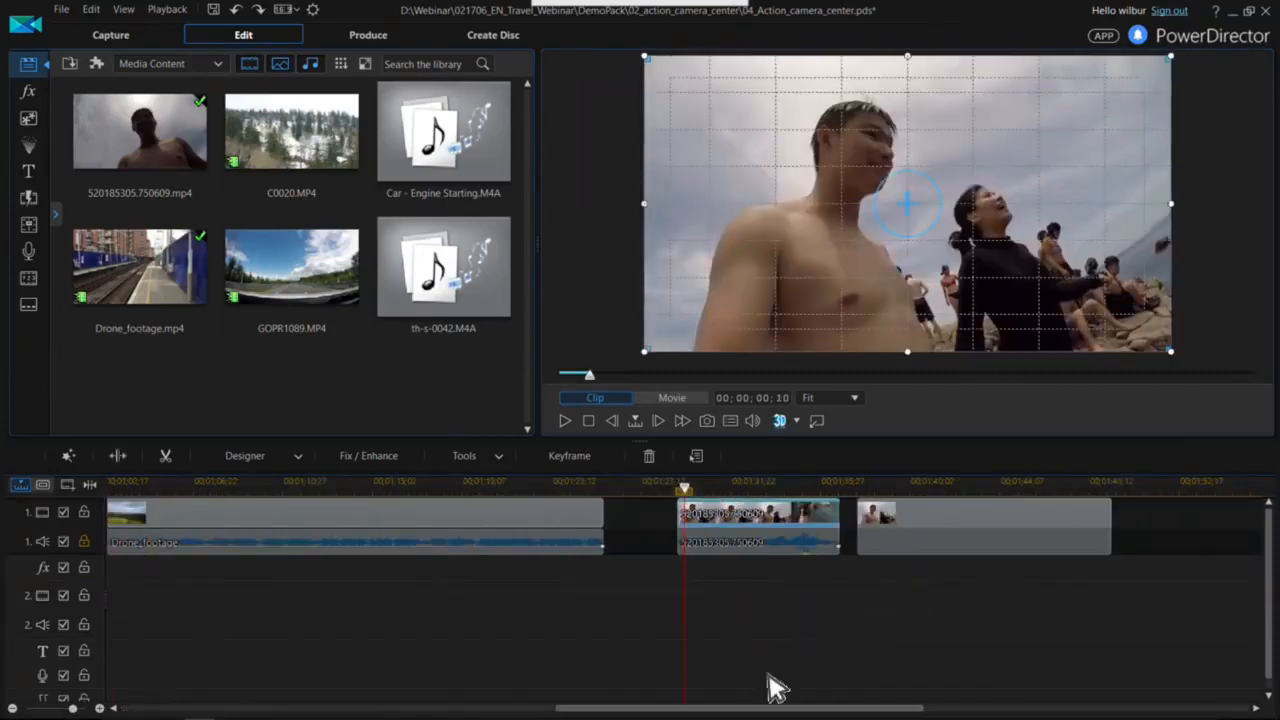
pyautogui.moveTo(766, 709); pyautogui.dragTo(800, 709)
pyautogui.click(808, 643)
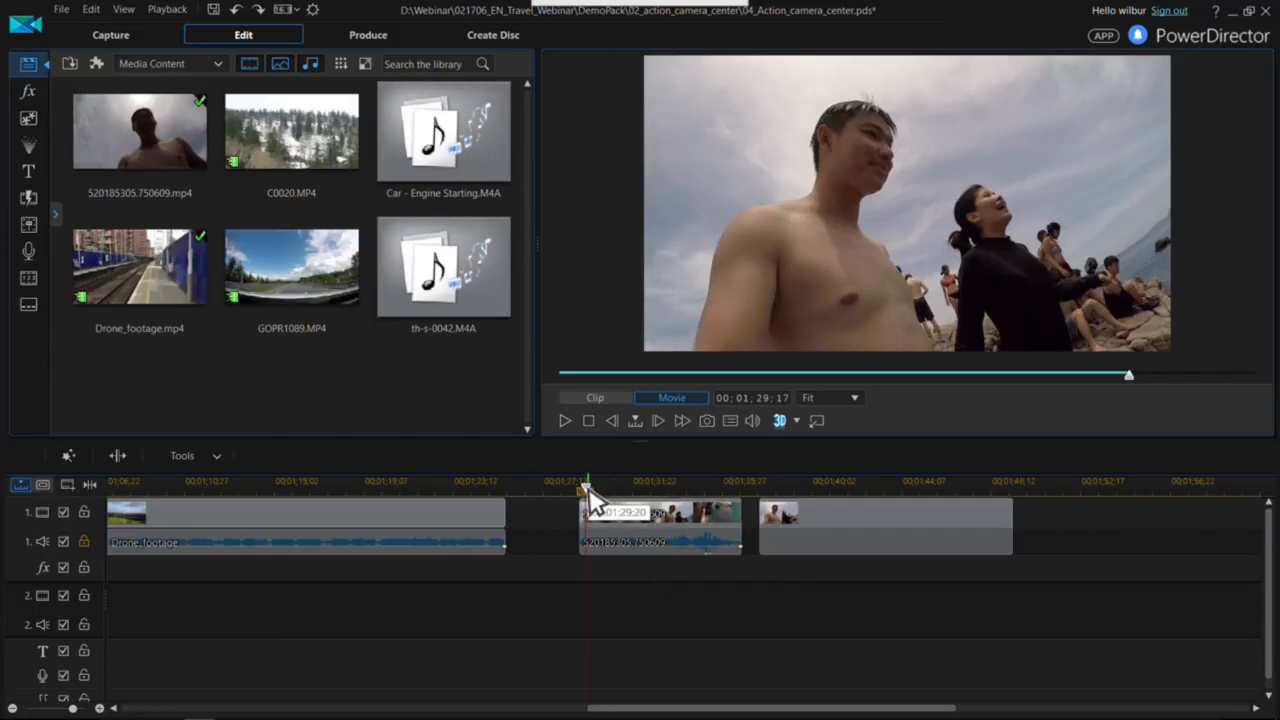
pyautogui.press('space')
pyautogui.press('space')
pyautogui.click(65, 540)
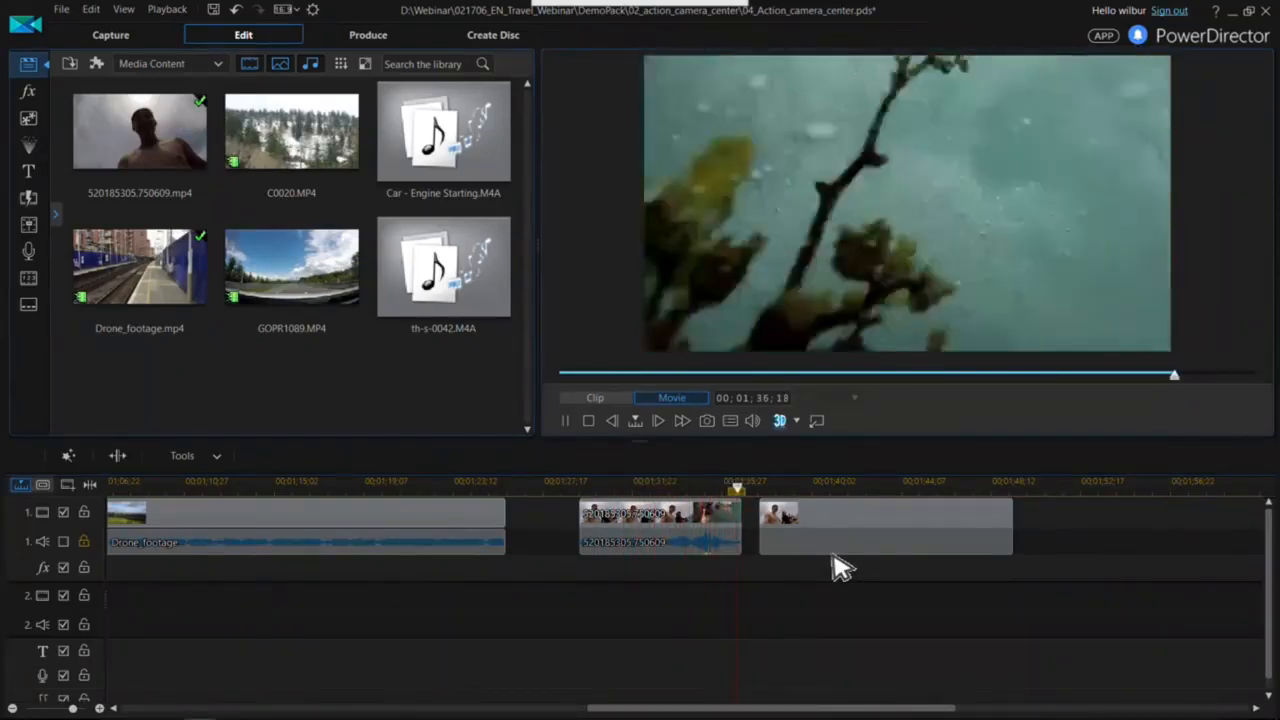
pyautogui.press('space')
# - Play back the last clip on video track 1 to review its finished effects
pyautogui.click(766, 488)
pyautogui.press('space')
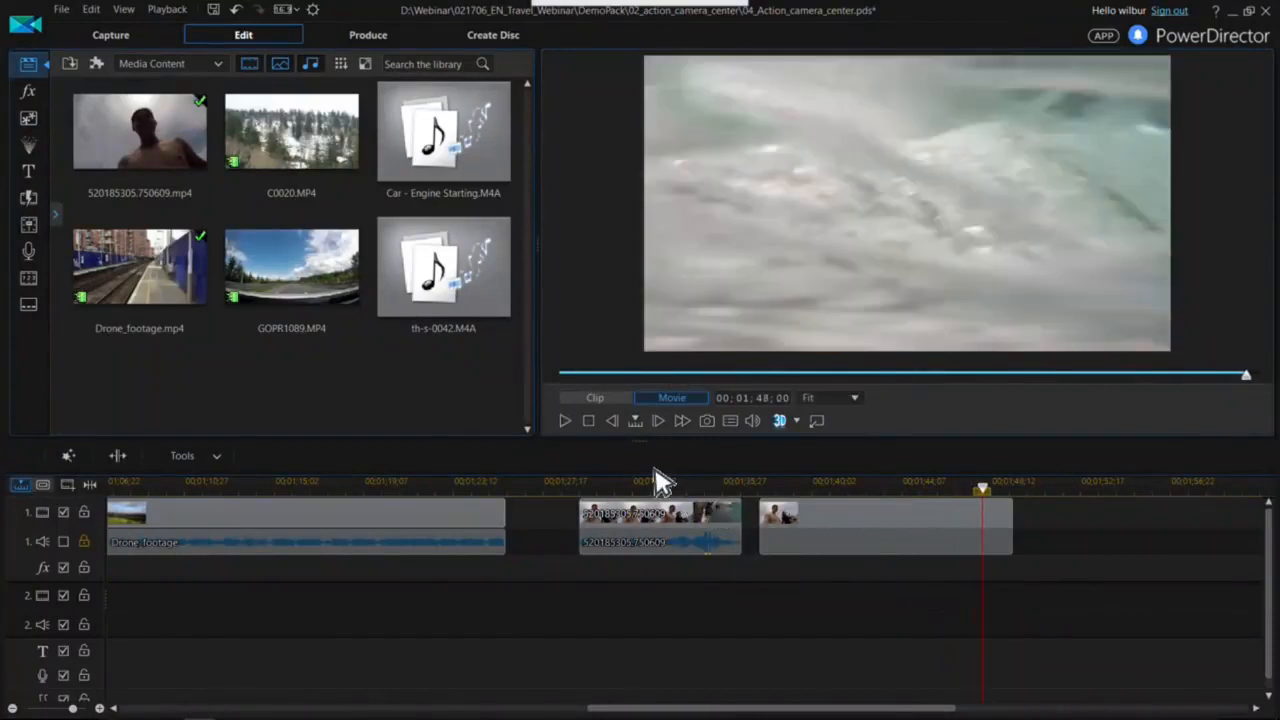
pyautogui.press('space')
# - Open the first 520185305.750609 clip on the timeline in the Action Camera Center
pyautogui.click(603, 487)
pyautogui.click(602, 515)
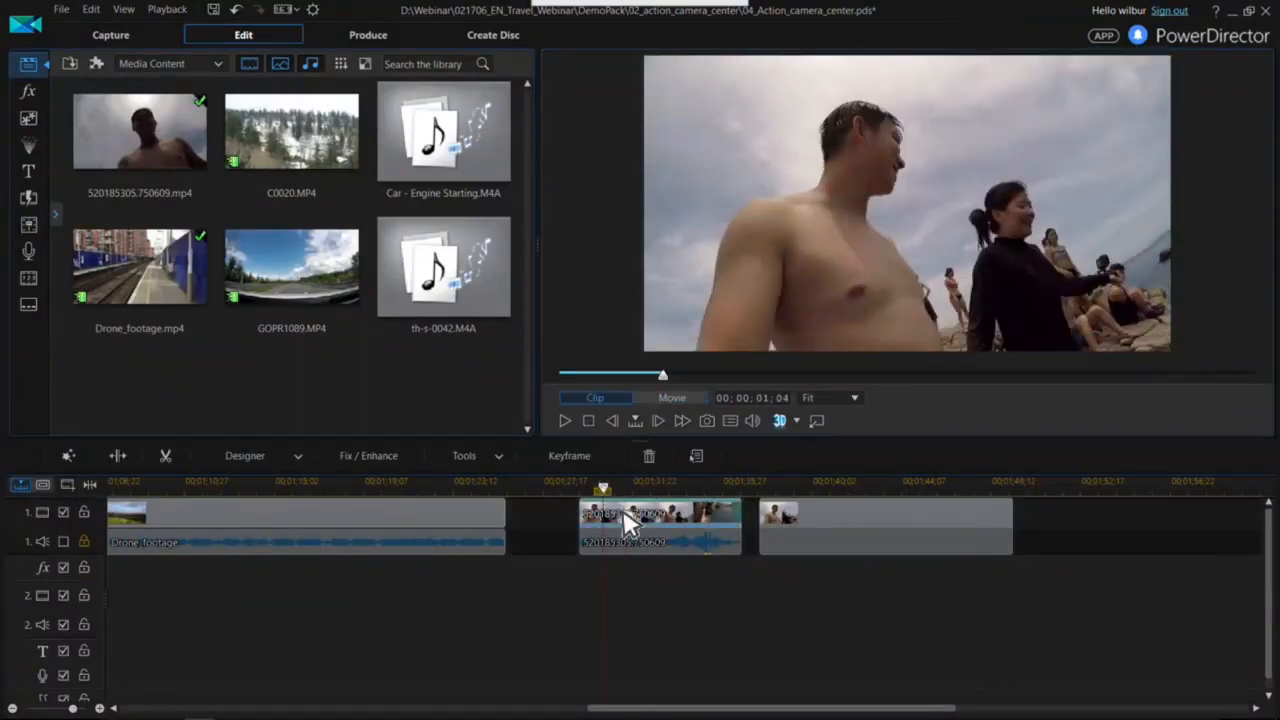
pyautogui.click(486, 462)
pyautogui.click(500, 509)
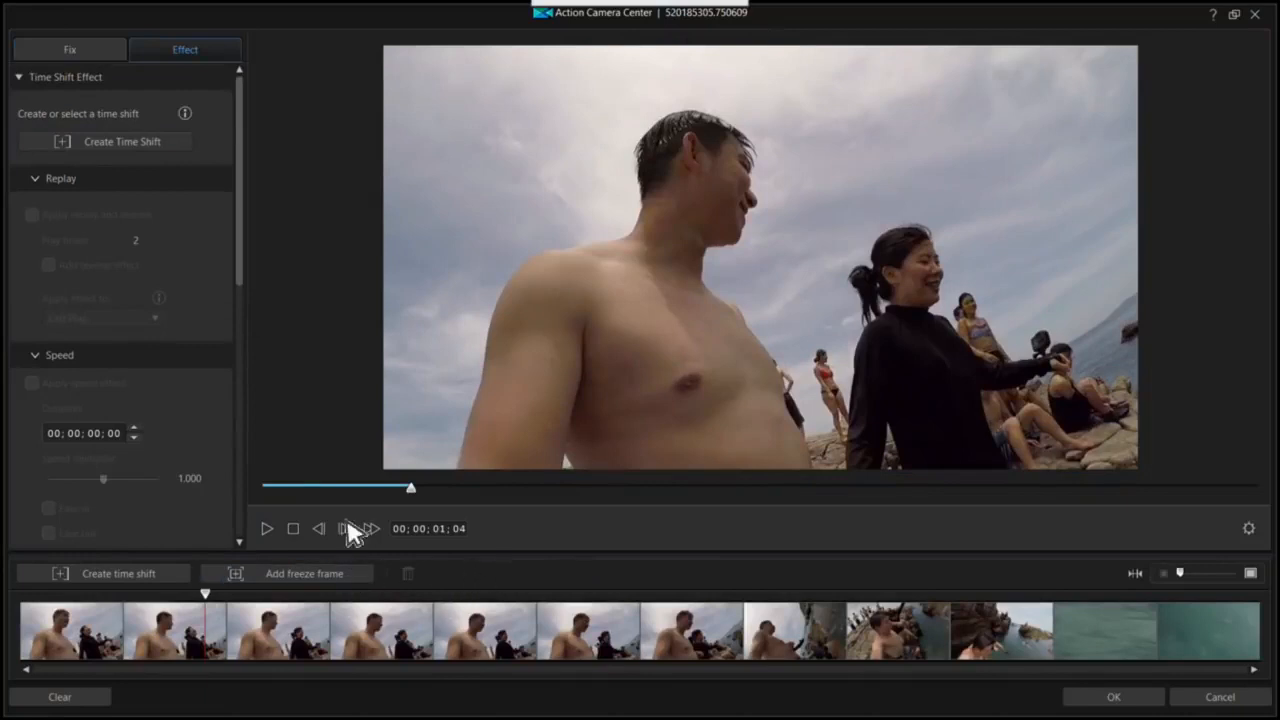
# - Play through the clip to find the jump, create a time shift starting at 00;00;03;28 and extend its end to 00;00;06;04
pyautogui.moveTo(728, 640); pyautogui.dragTo(424, 640)
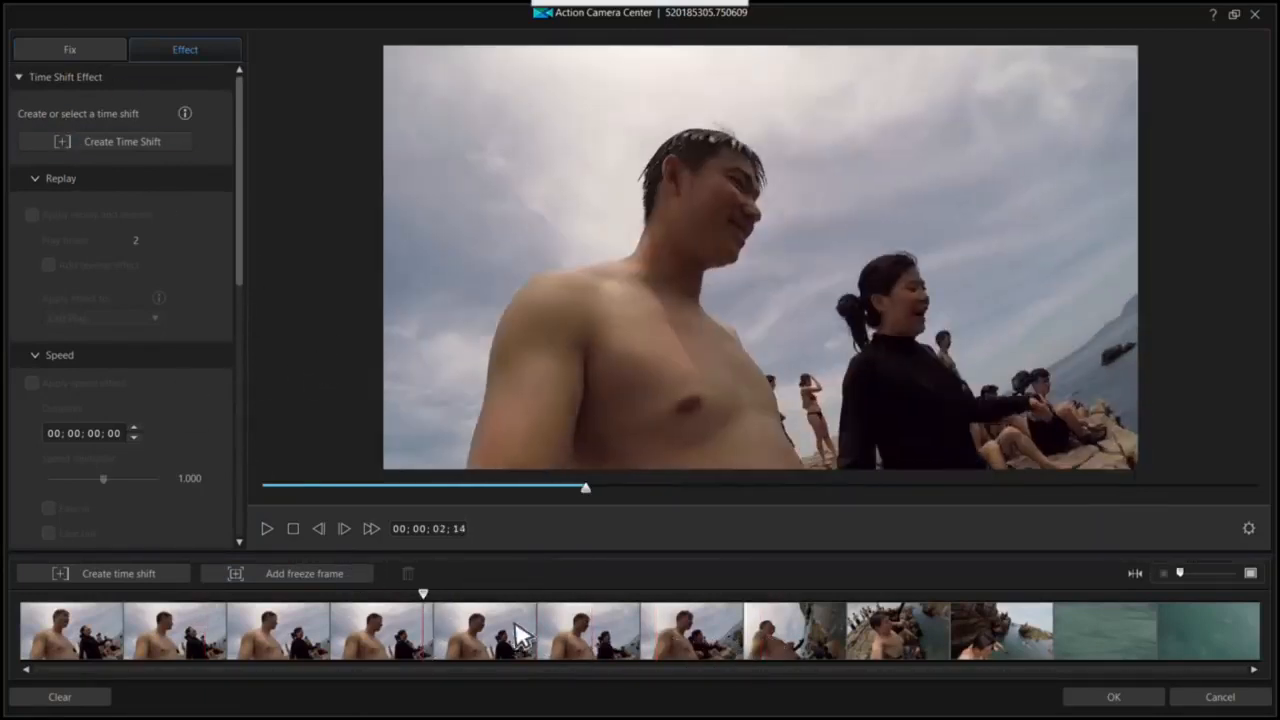
pyautogui.press('space')
pyautogui.press('space')
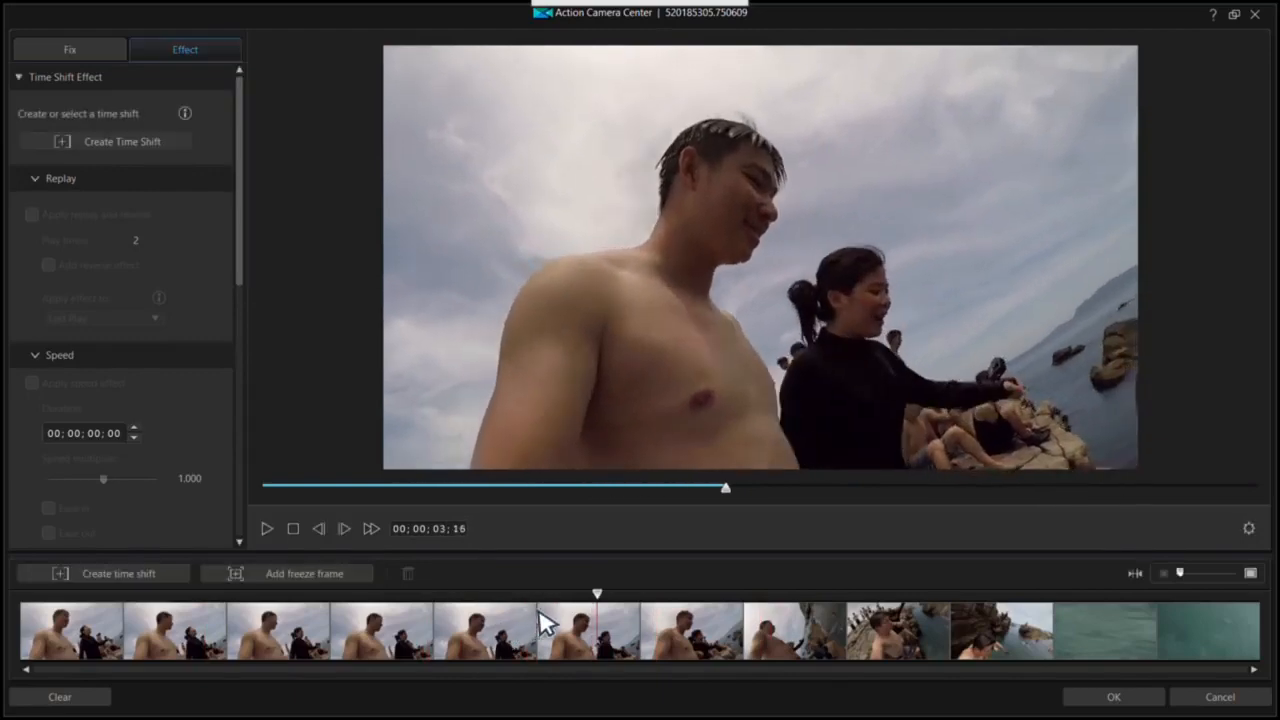
pyautogui.press('space')
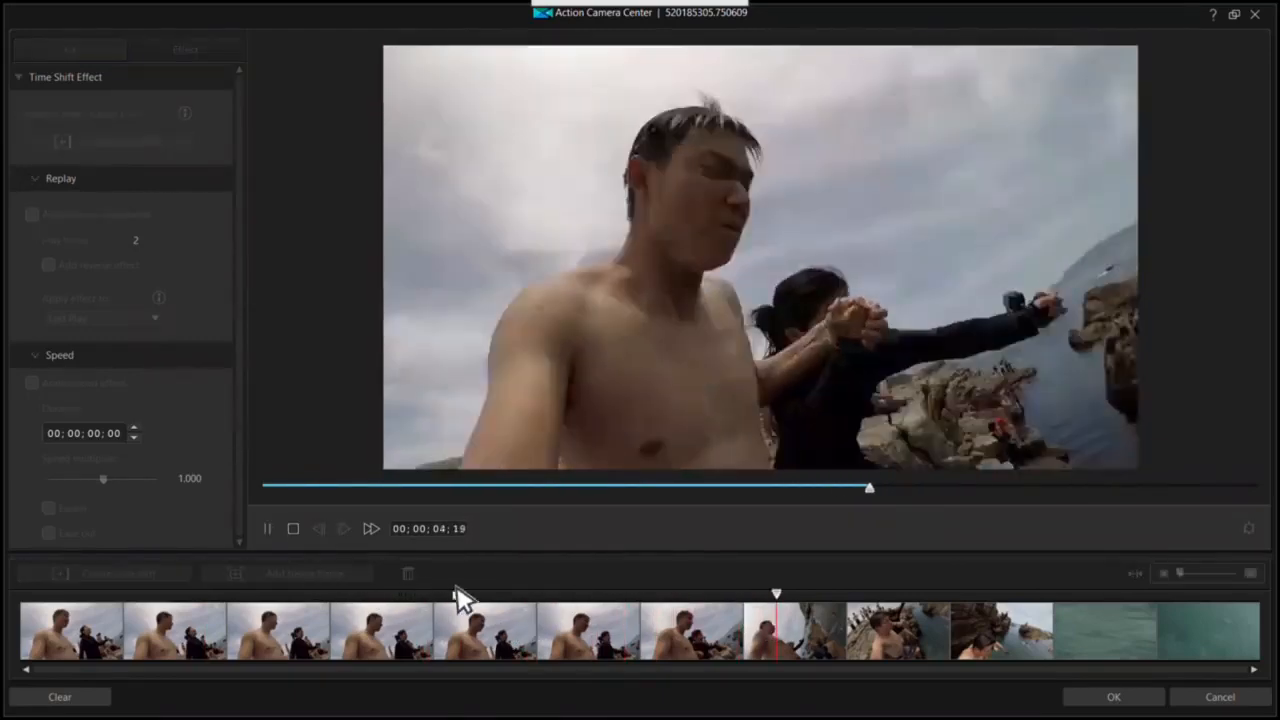
pyautogui.press('space')
pyautogui.moveTo(740, 630); pyautogui.dragTo(662, 636)
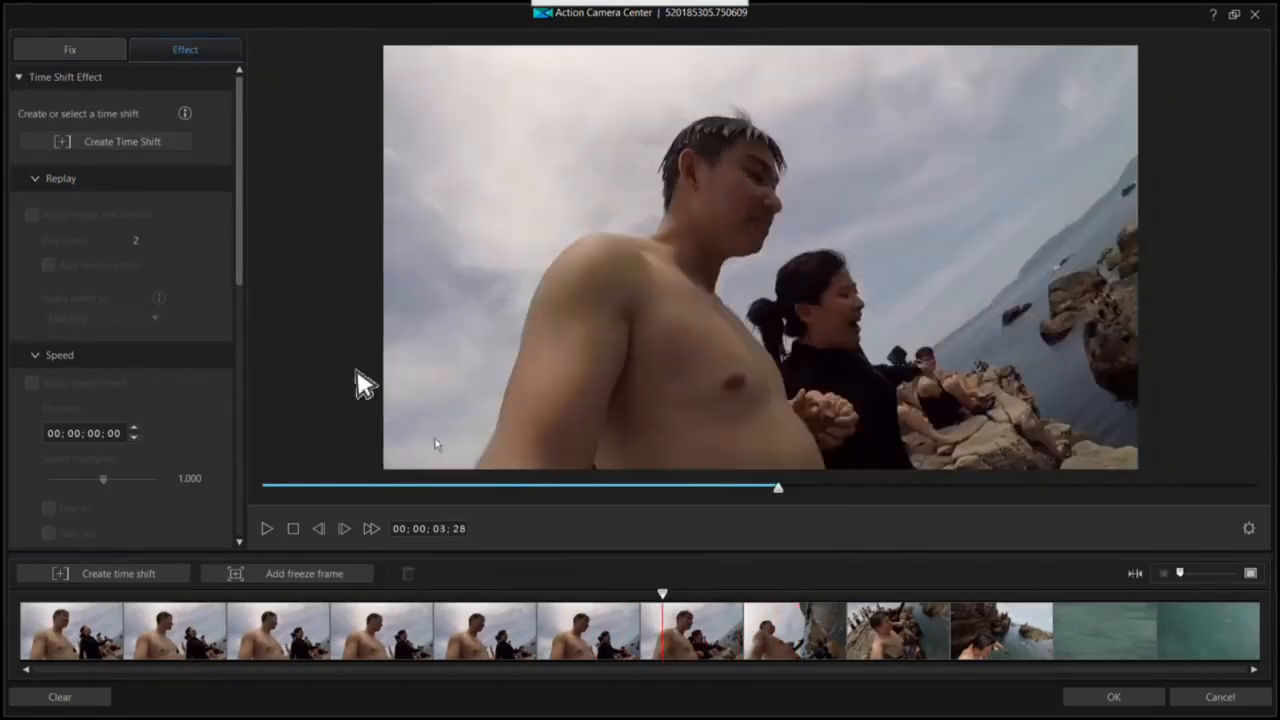
pyautogui.click(118, 142)
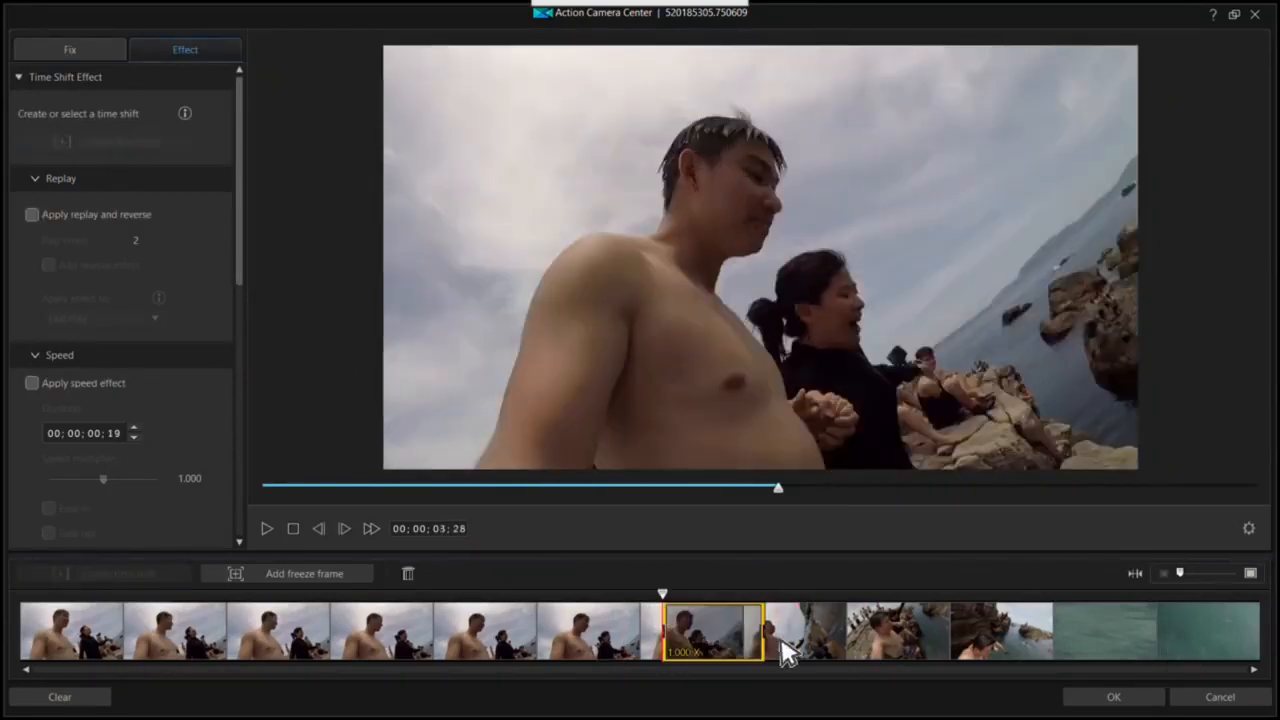
pyautogui.moveTo(768, 643); pyautogui.dragTo(1032, 640)
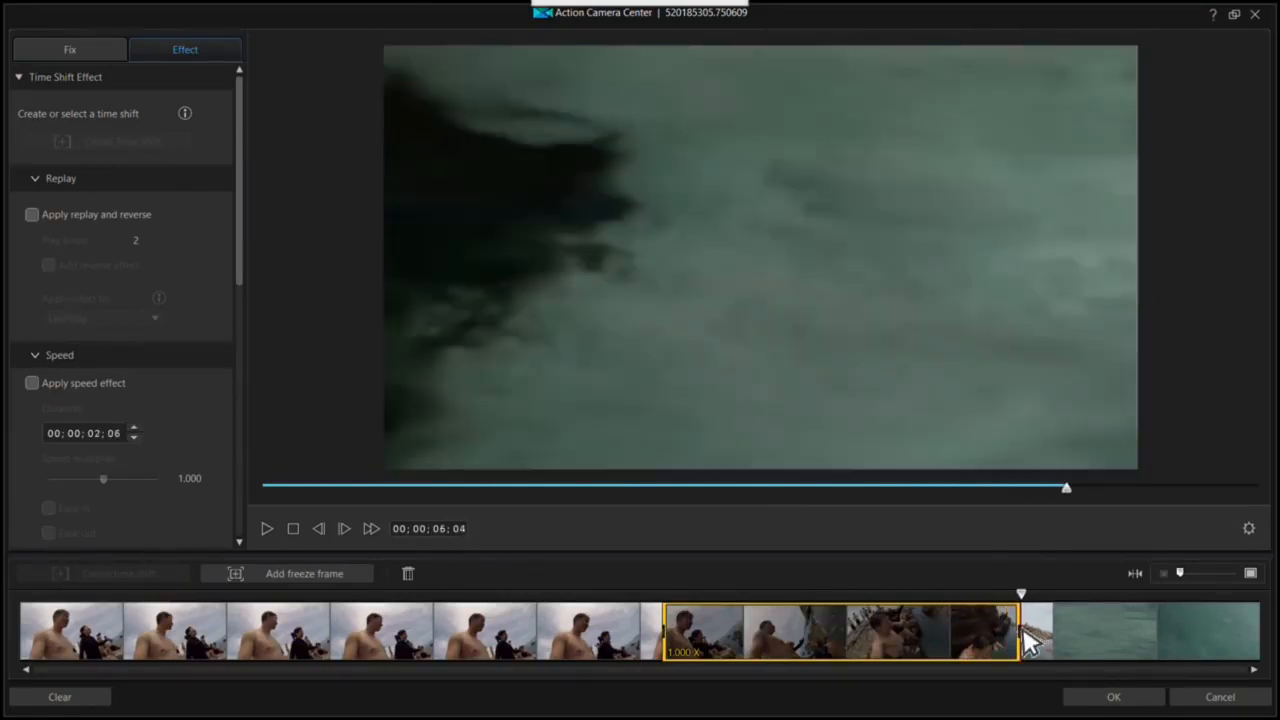
# - Apply replay and reverse to the time shift with 2 play times and the reverse effect, and preview it from 00;00;03;16
pyautogui.click(30, 220)
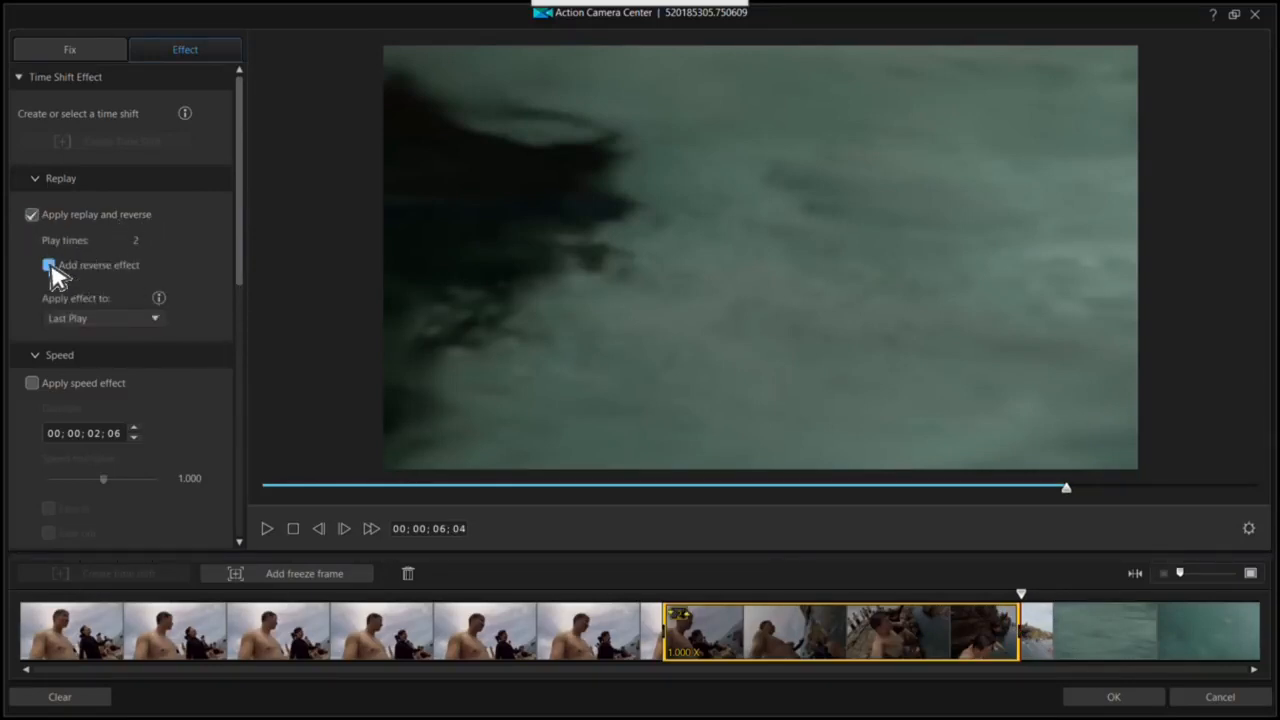
pyautogui.click(599, 625)
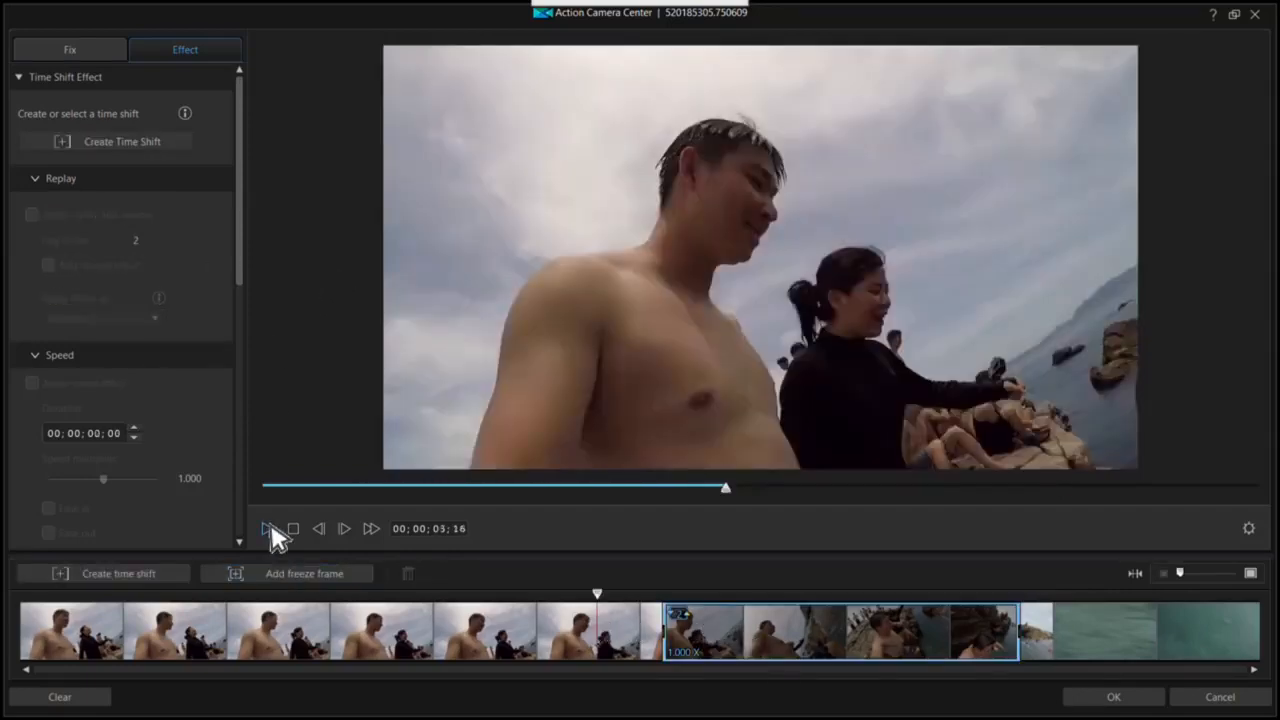
pyautogui.click(271, 530)
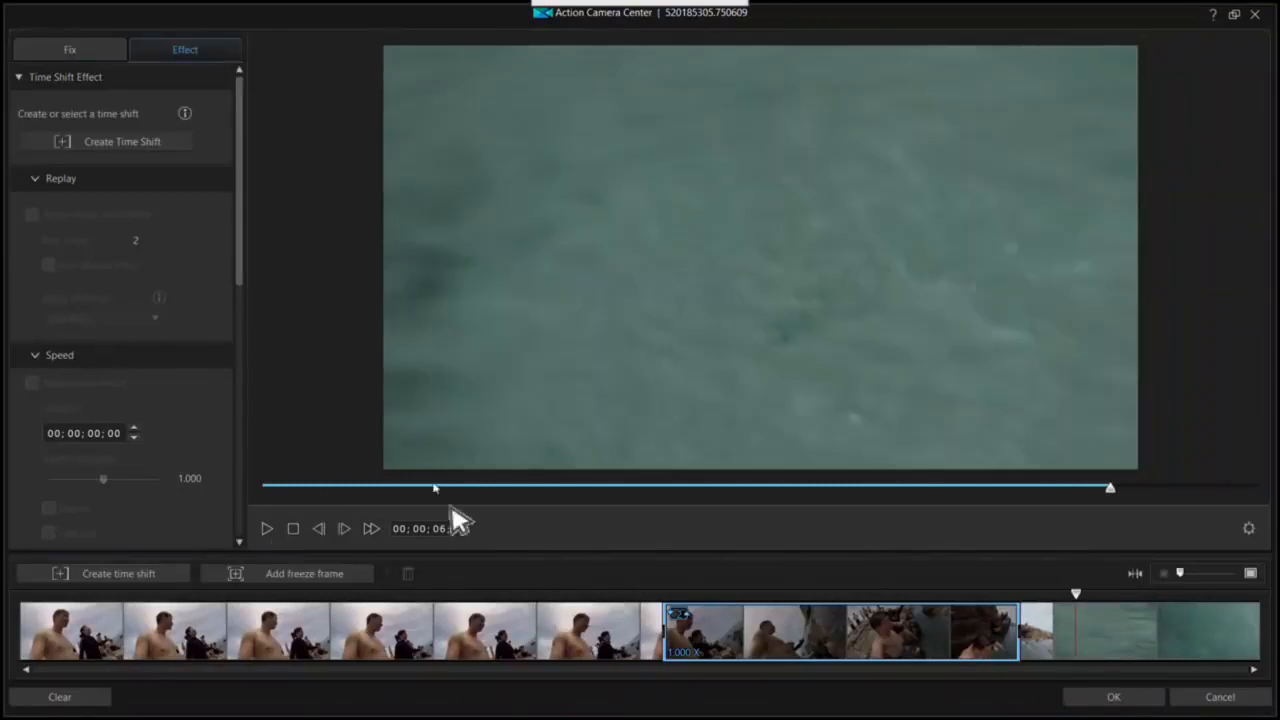
# - Review the time shift's replay and reverse settings and apply the Action Camera Center effect to the clip
pyautogui.click(745, 628)
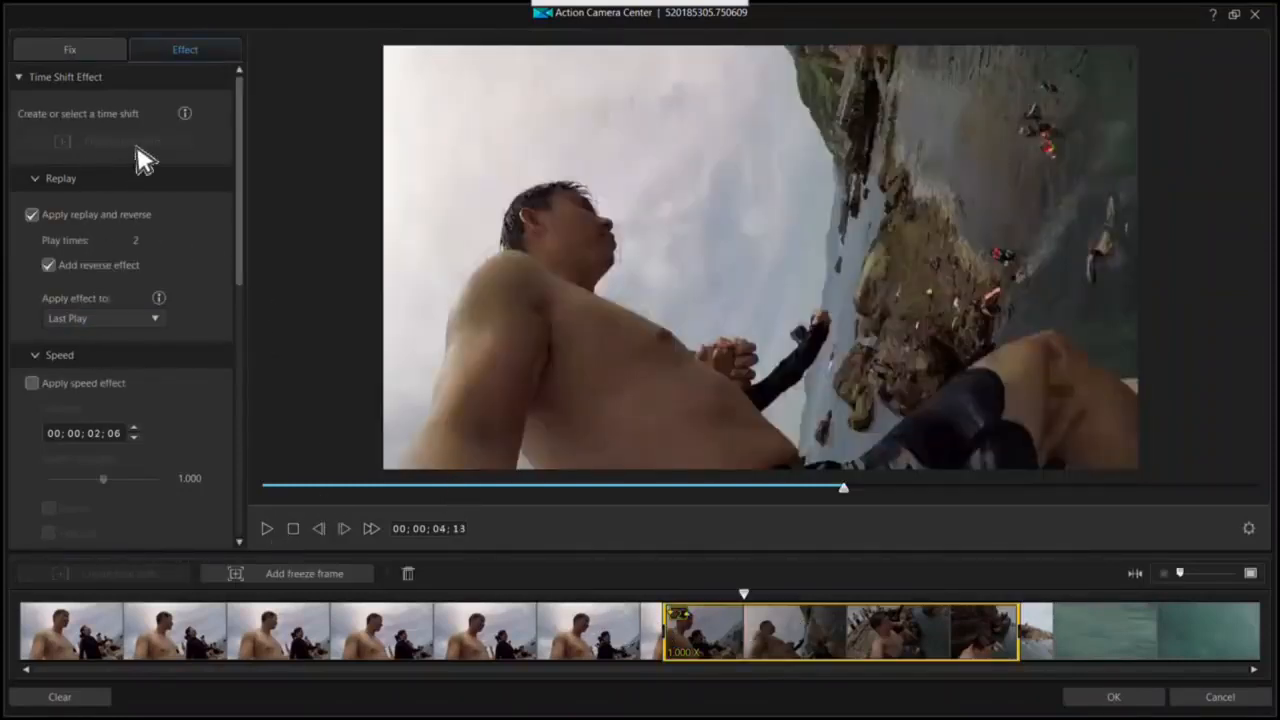
pyautogui.click(652, 632)
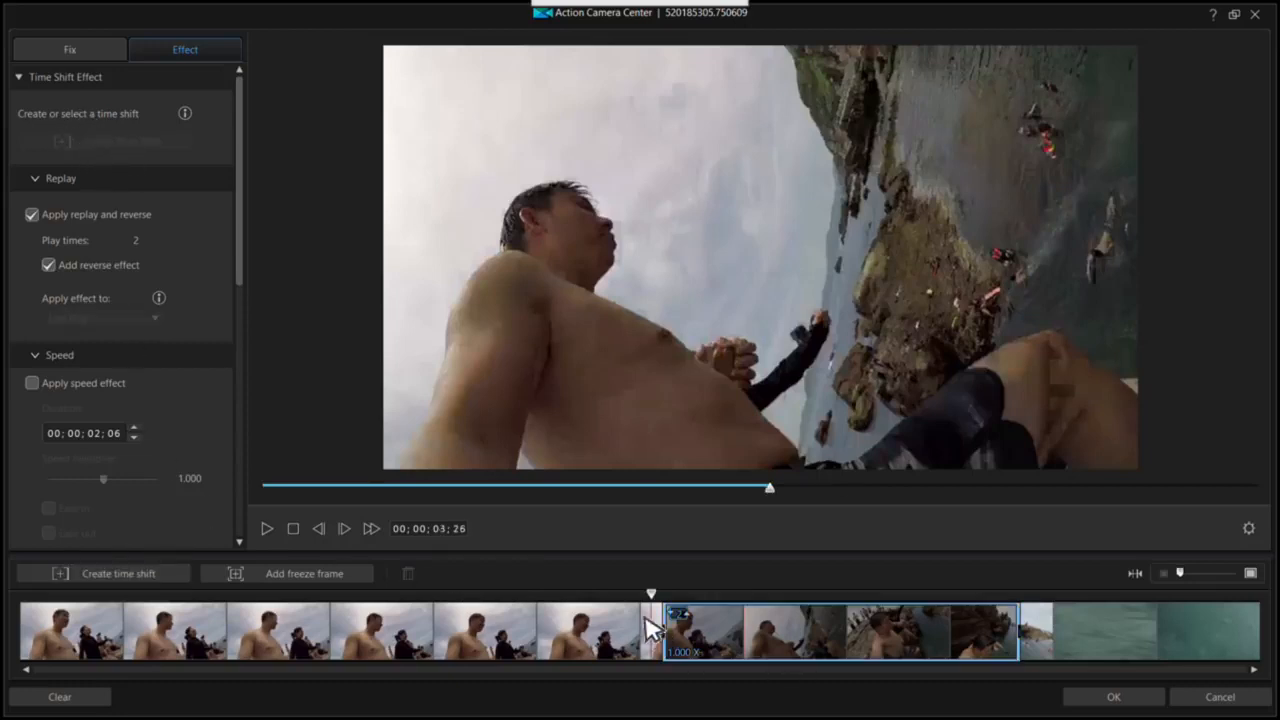
pyautogui.click(789, 610)
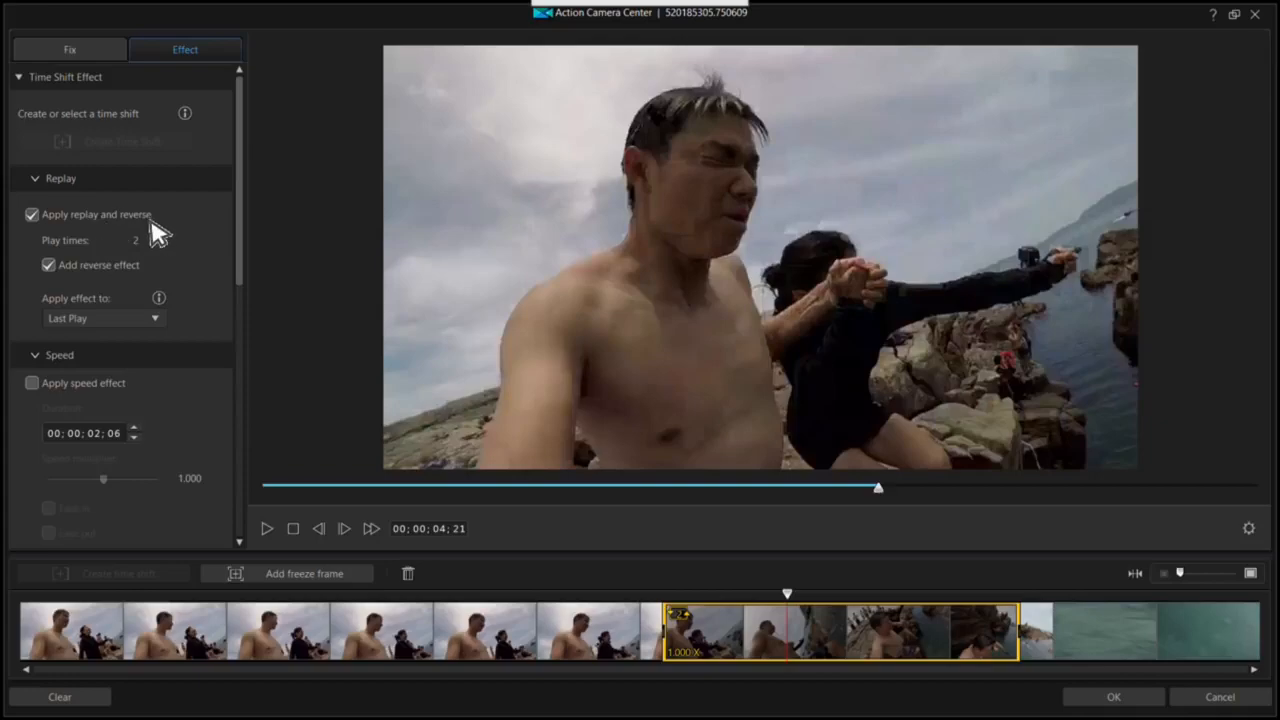
pyautogui.click(1113, 698)
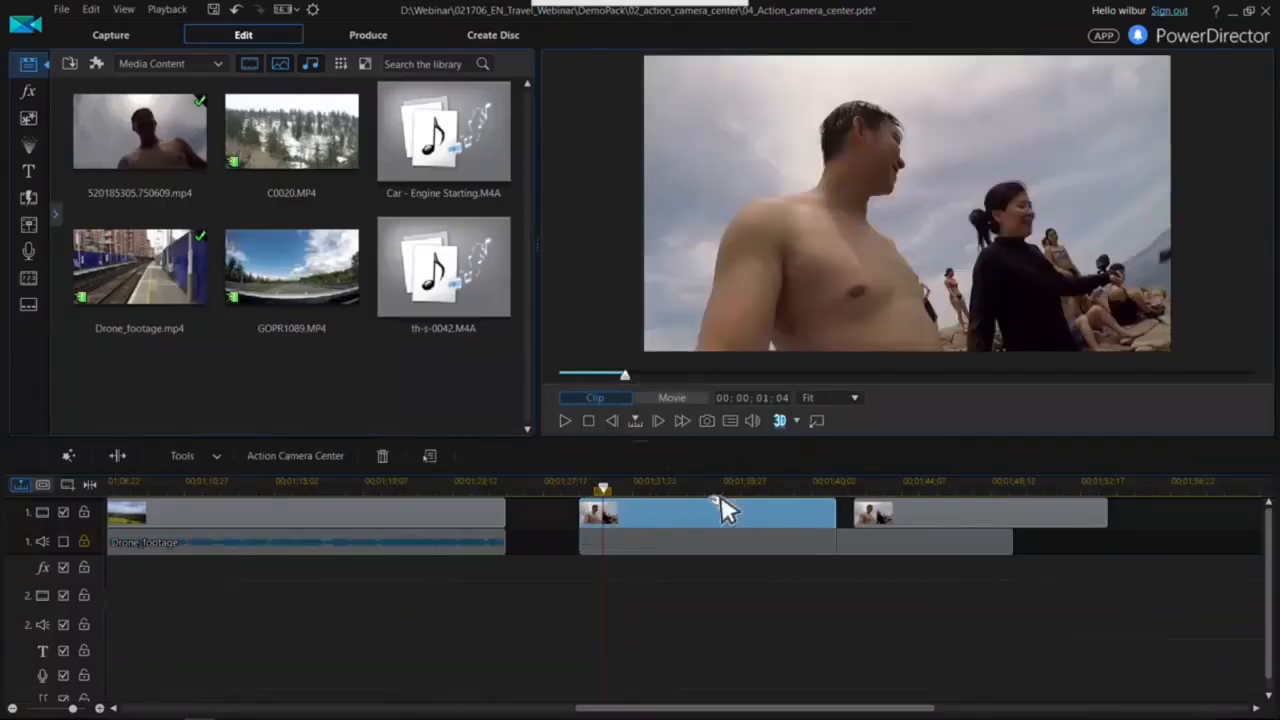
pyautogui.moveTo(372, 486); pyautogui.dragTo(197, 480)
pyautogui.moveTo(527, 710); pyautogui.dragTo(285, 688)
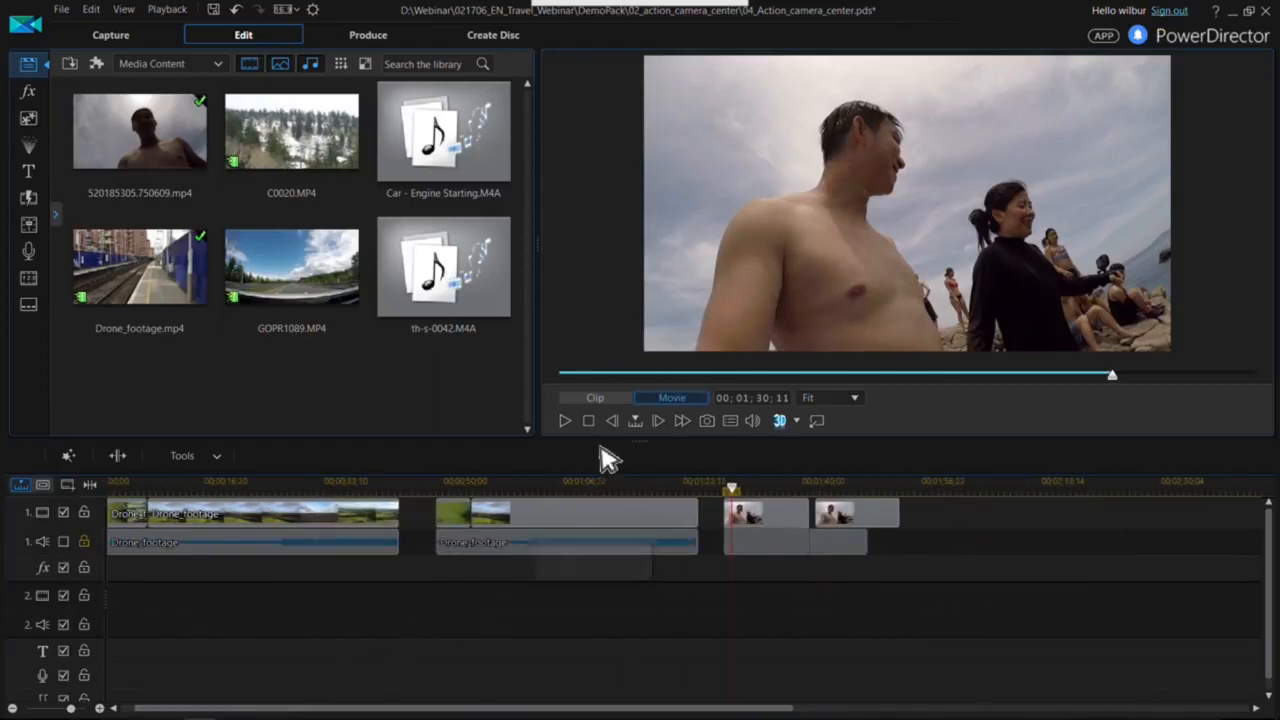
pyautogui.click(677, 523)
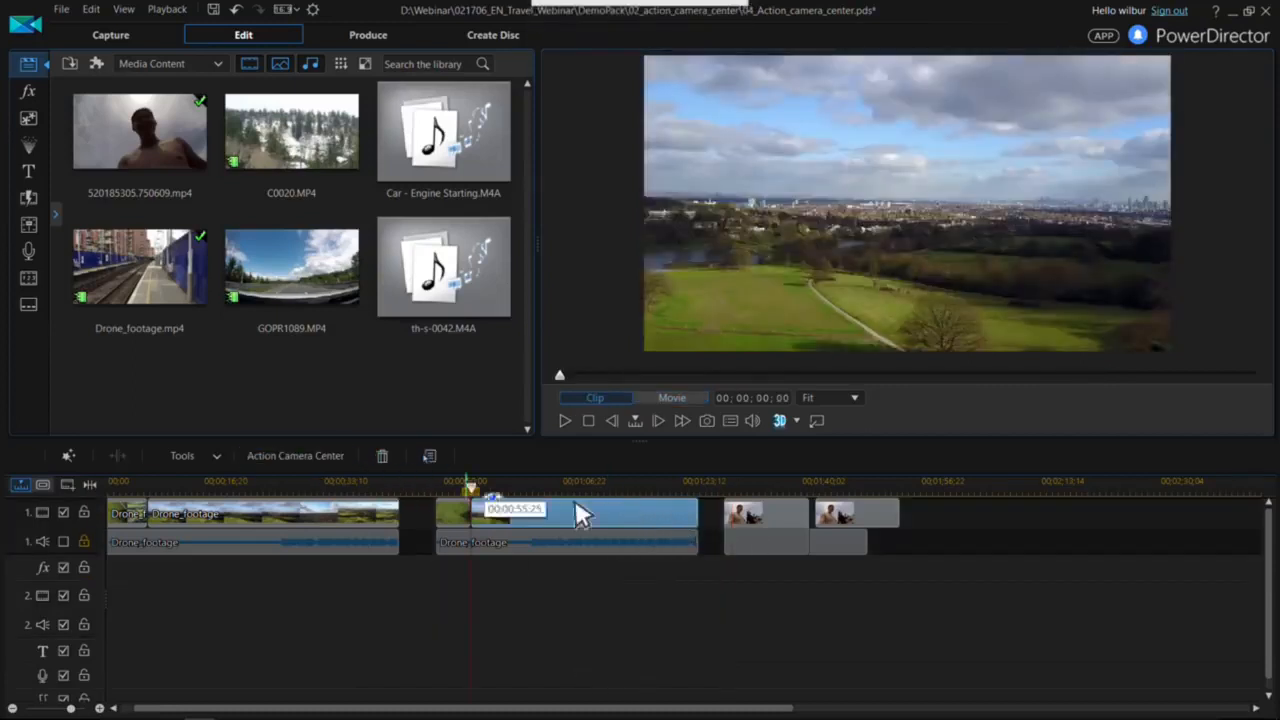
pyautogui.click(848, 510)
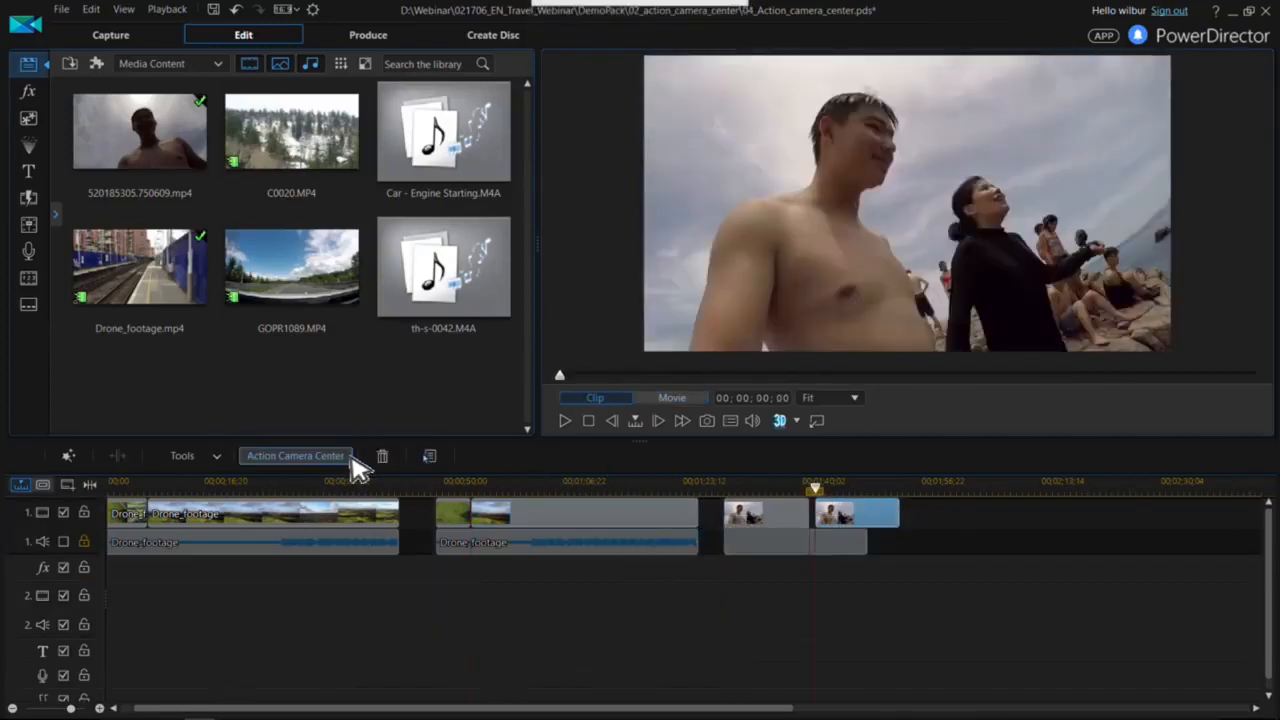
pyautogui.click(216, 458)
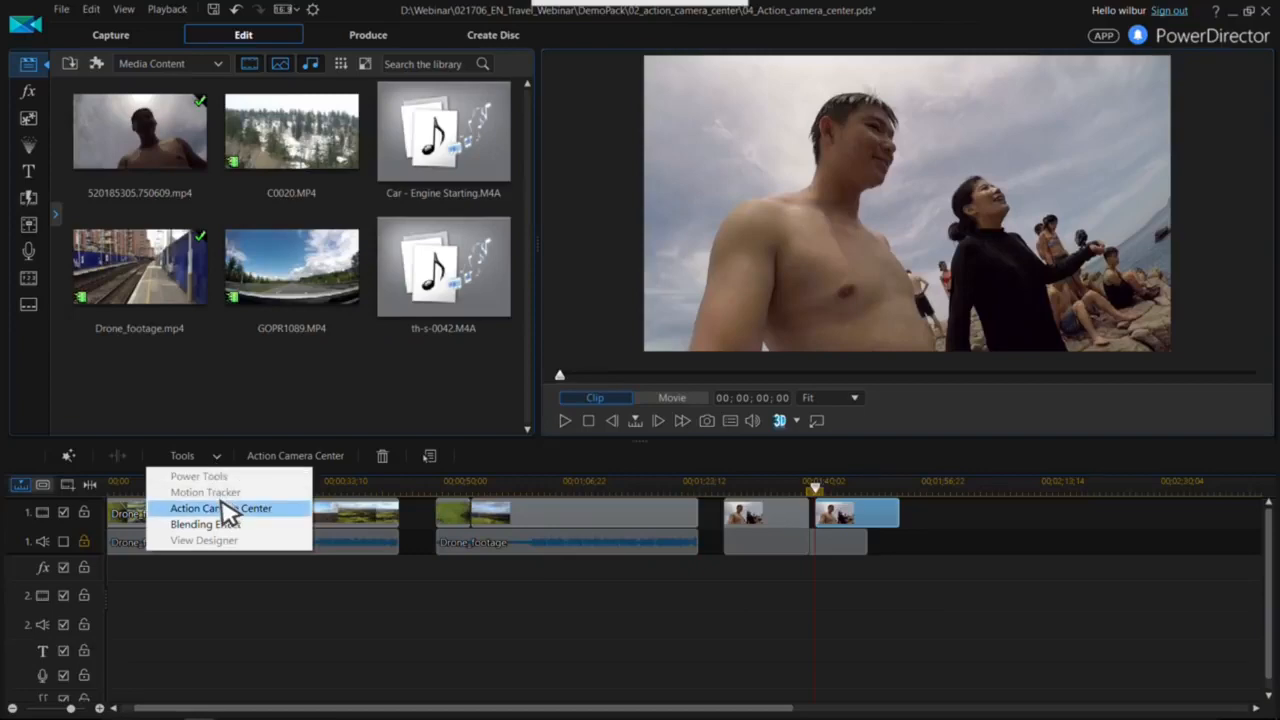
pyautogui.click(686, 606)
pyautogui.moveTo(543, 34)
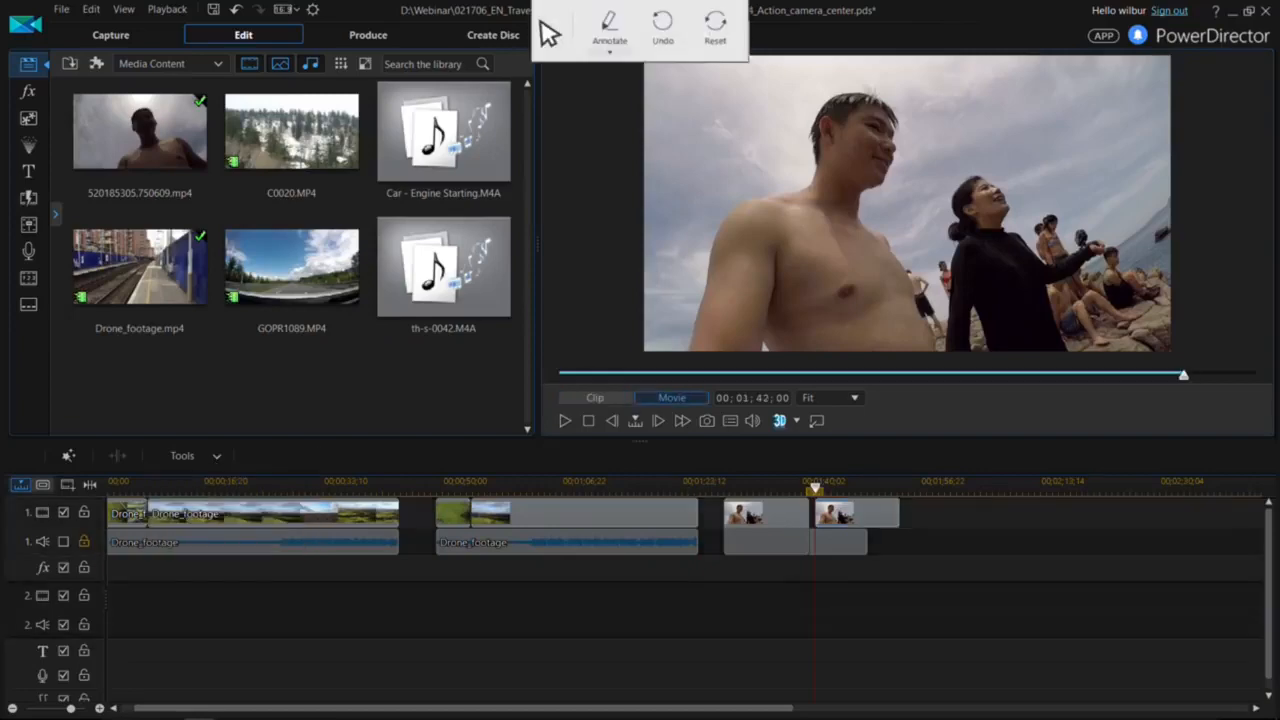
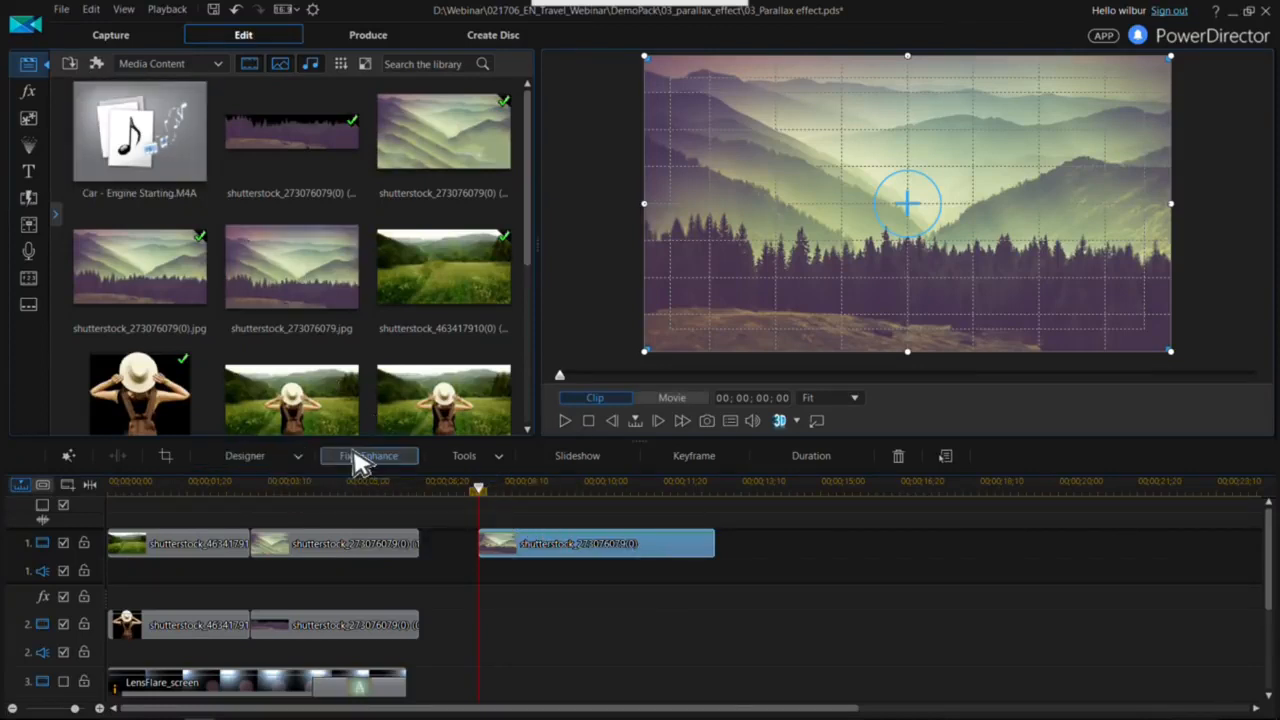
# - Send the selected mountain photo on track 1 to PhotoDirector and start Content Aware Removal
pyautogui.click(378, 462)
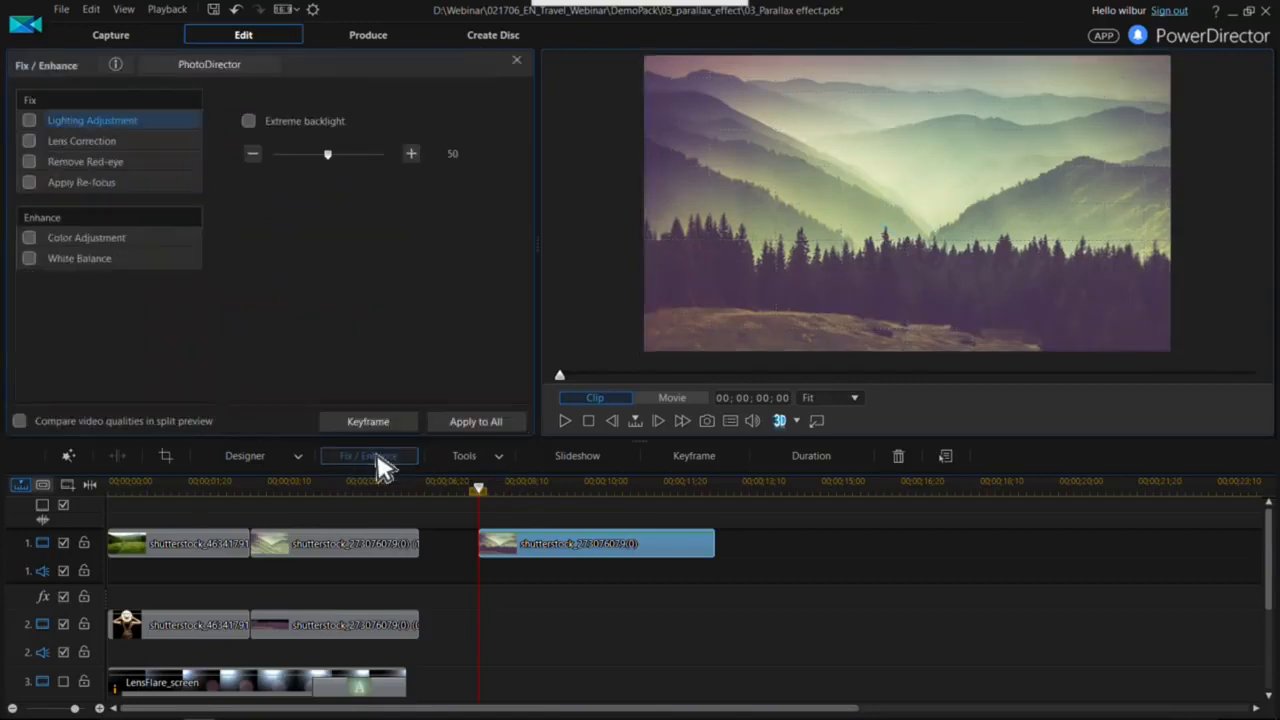
pyautogui.click(248, 66)
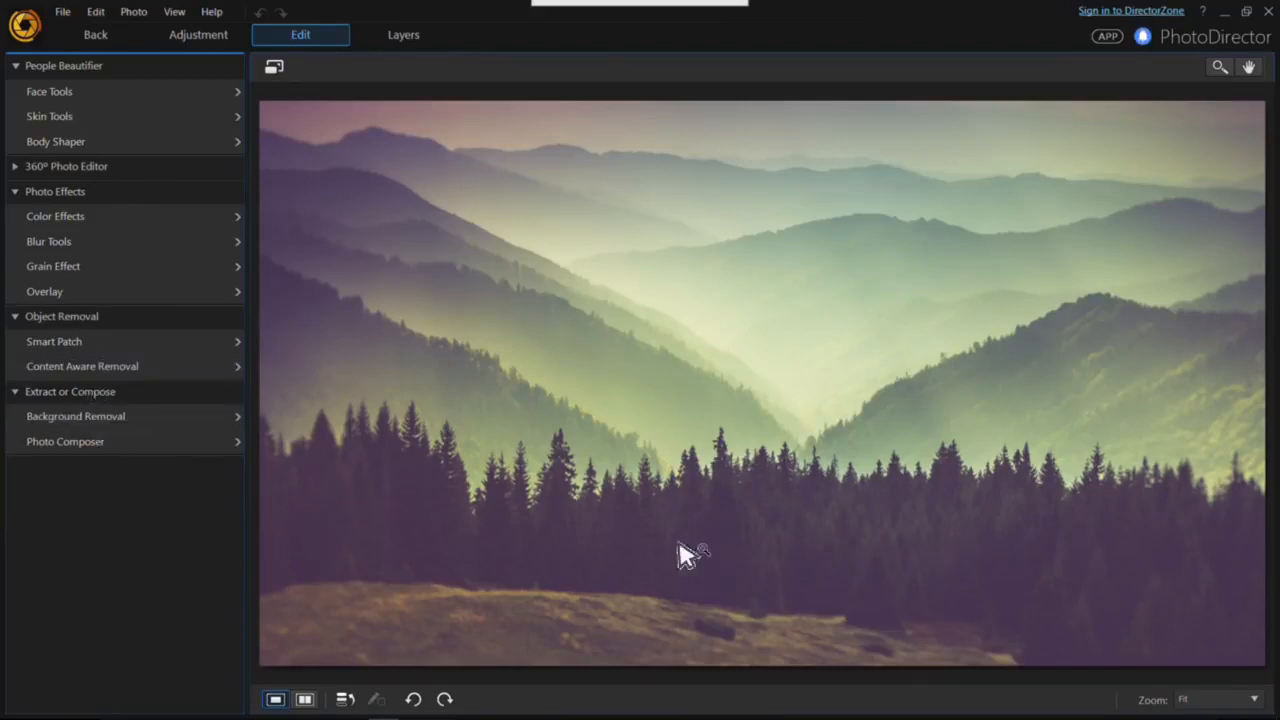
pyautogui.click(94, 368)
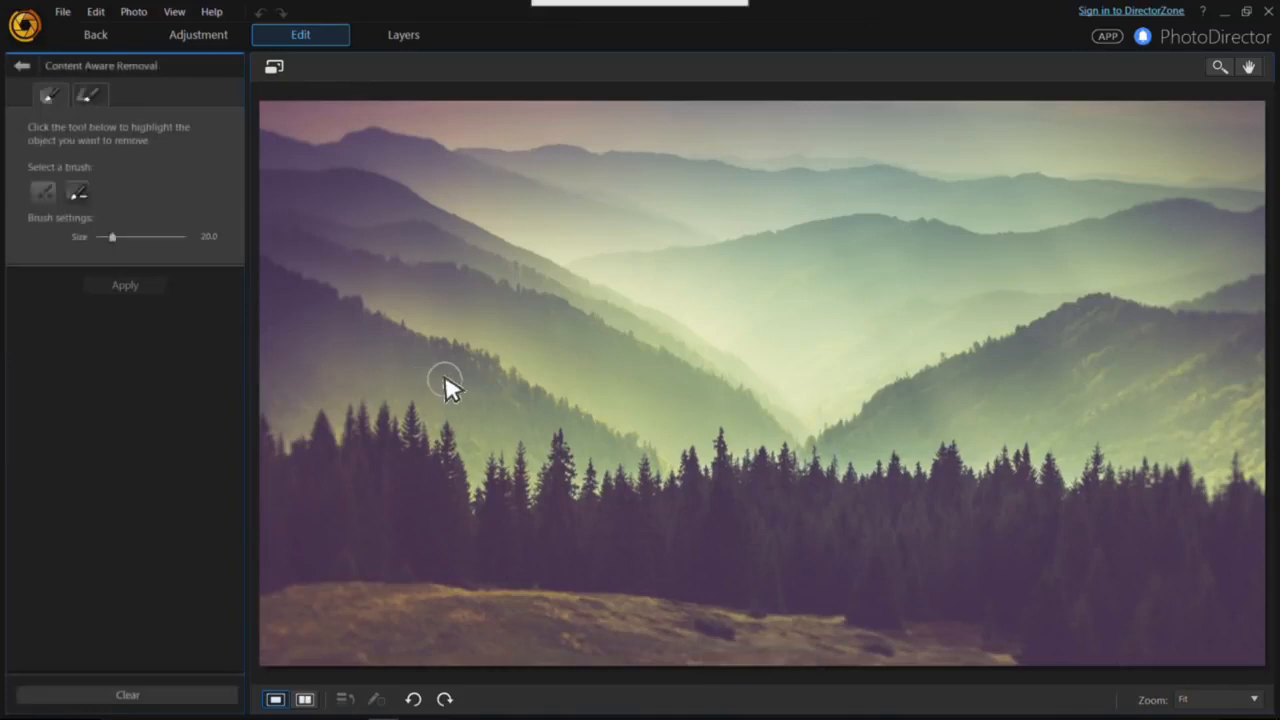
# - Mark the whole forest and foreground hill, enlarging the brush to size 60, and remove them with Content Aware Removal
pyautogui.moveTo(267, 419)
pyautogui.mouseDown()
pyautogui.moveTo(290, 484)
pyautogui.moveTo(300, 451)
pyautogui.moveTo(357, 435)
pyautogui.moveTo(328, 432)
pyautogui.moveTo(388, 423)
pyautogui.moveTo(464, 484)
pyautogui.moveTo(557, 441)
pyautogui.moveTo(558, 459)
pyautogui.moveTo(625, 468)
pyautogui.moveTo(707, 448)
pyautogui.moveTo(720, 430)
pyautogui.moveTo(758, 456)
pyautogui.moveTo(1208, 456)
pyautogui.moveTo(1245, 492)
pyautogui.mouseUp()
pyautogui.scroll(5, 354, 443)
pyautogui.scroll(10, 333, 533)
pyautogui.scroll(5, 333, 533)
pyautogui.moveTo(333, 533)
pyautogui.mouseDown()
pyautogui.moveTo(317, 483)
pyautogui.moveTo(280, 496)
pyautogui.moveTo(281, 673)
pyautogui.moveTo(289, 654)
pyautogui.moveTo(1190, 626)
pyautogui.moveTo(1275, 576)
pyautogui.moveTo(1253, 519)
pyautogui.moveTo(1212, 537)
pyautogui.moveTo(1134, 535)
pyautogui.moveTo(1063, 569)
pyautogui.moveTo(1036, 497)
pyautogui.moveTo(915, 543)
pyautogui.moveTo(935, 515)
pyautogui.moveTo(750, 515)
pyautogui.moveTo(797, 519)
pyautogui.moveTo(776, 557)
pyautogui.moveTo(841, 526)
pyautogui.moveTo(510, 557)
pyautogui.moveTo(640, 604)
pyautogui.moveTo(389, 522)
pyautogui.moveTo(339, 526)
pyautogui.moveTo(364, 492)
pyautogui.moveTo(416, 551)
pyautogui.moveTo(376, 574)
pyautogui.moveTo(1229, 518)
pyautogui.moveTo(1045, 571)
pyautogui.moveTo(1105, 630)
pyautogui.mouseUp()
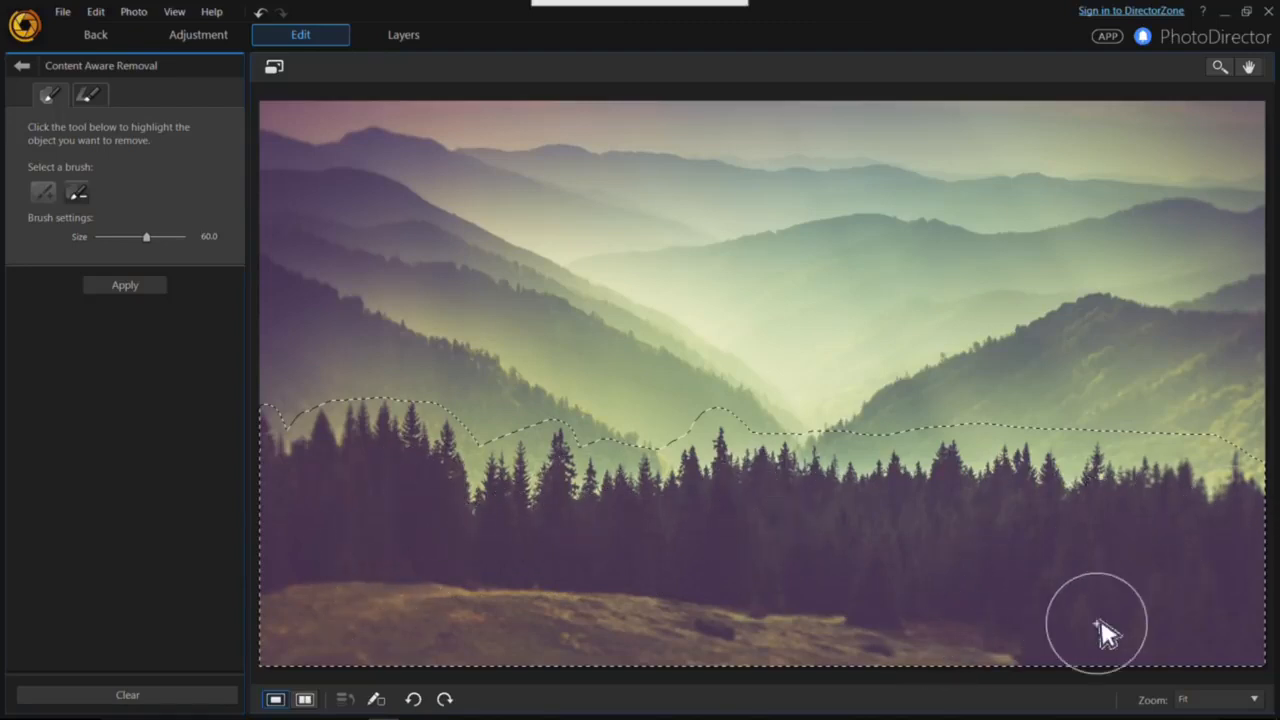
pyautogui.click(127, 287)
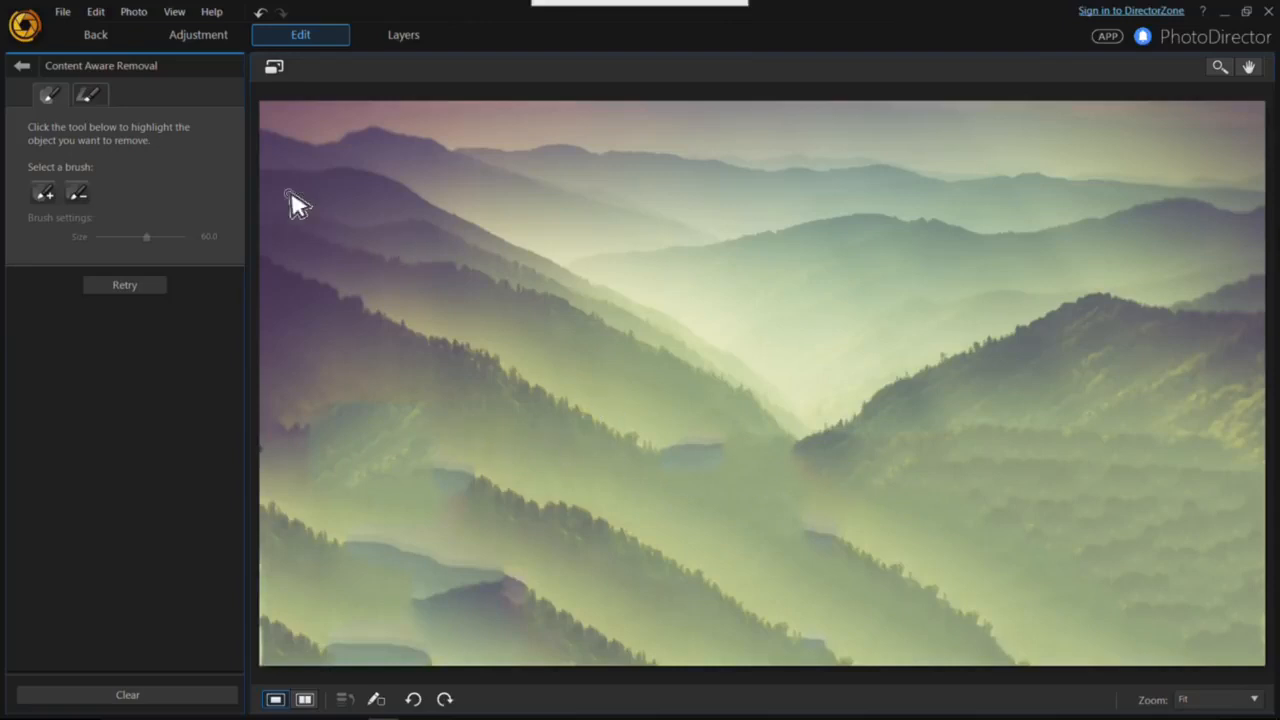
pyautogui.click(95, 38)
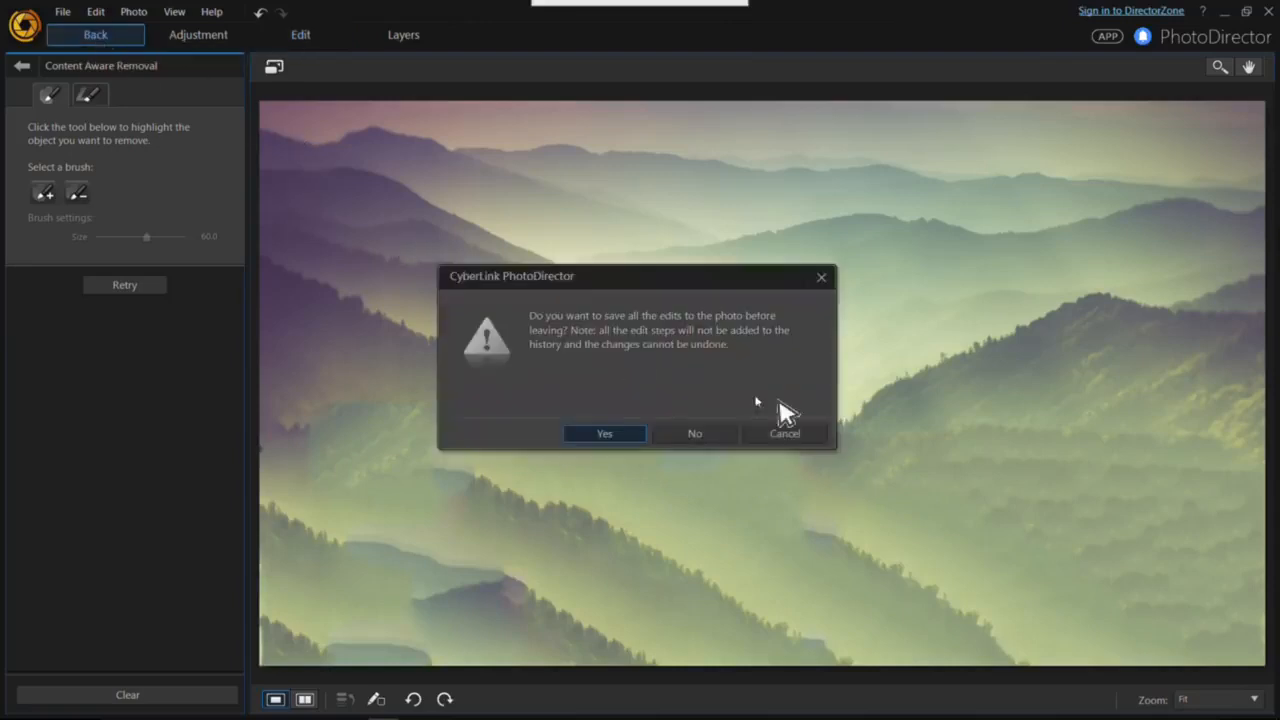
pyautogui.click(605, 434)
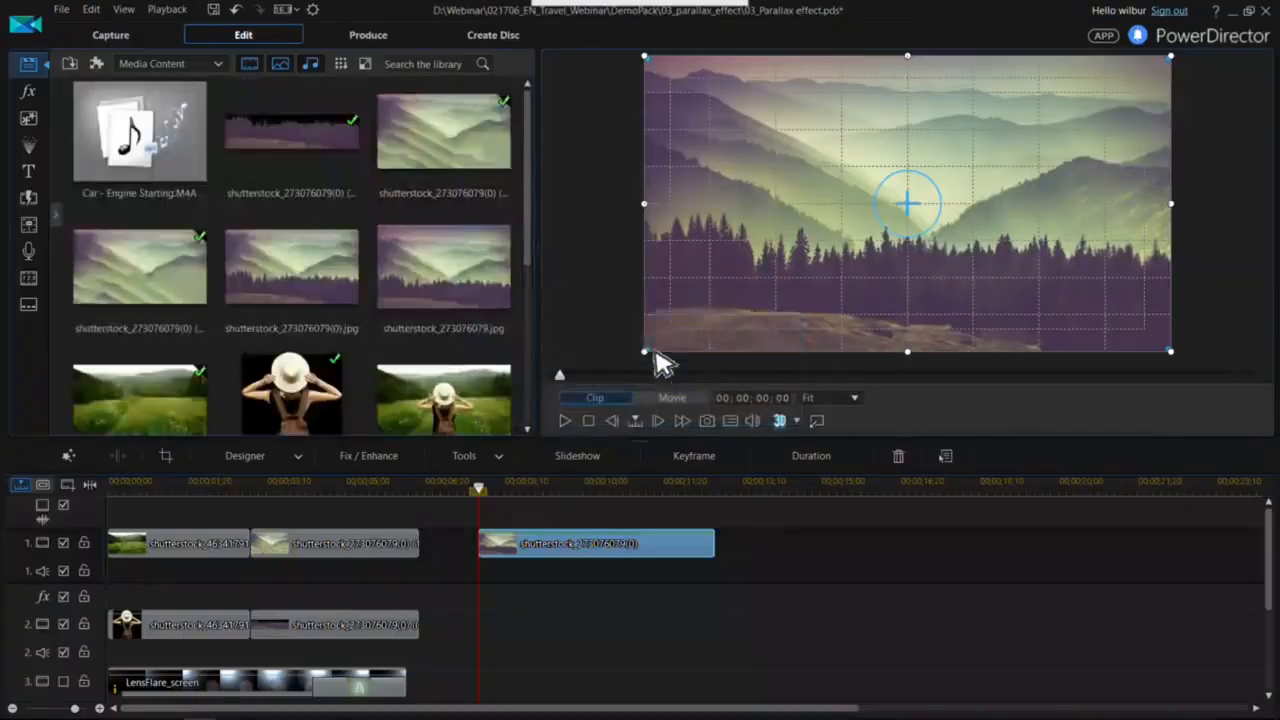
pyautogui.click(266, 277)
pyautogui.moveTo(430, 508); pyautogui.dragTo(488, 640)
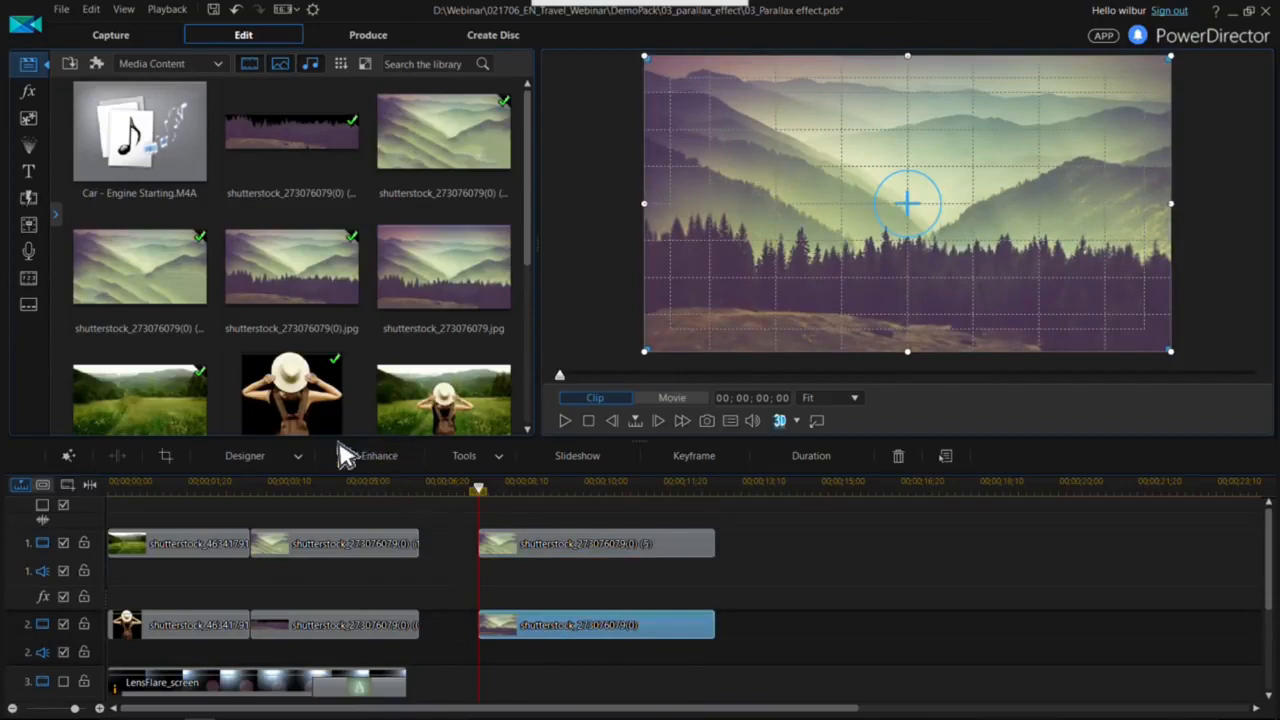
# - Send the track 2 photo to PhotoDirector and start Background Removal
pyautogui.click(370, 460)
pyautogui.click(216, 70)
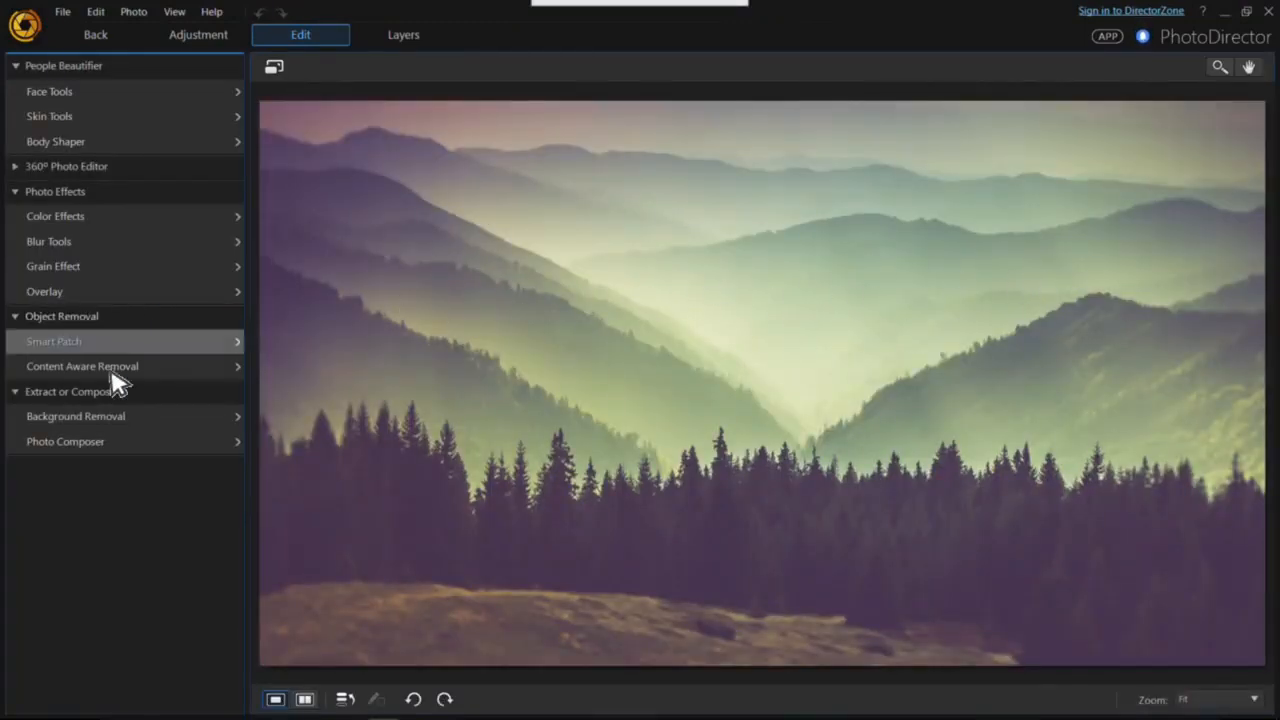
pyautogui.click(138, 422)
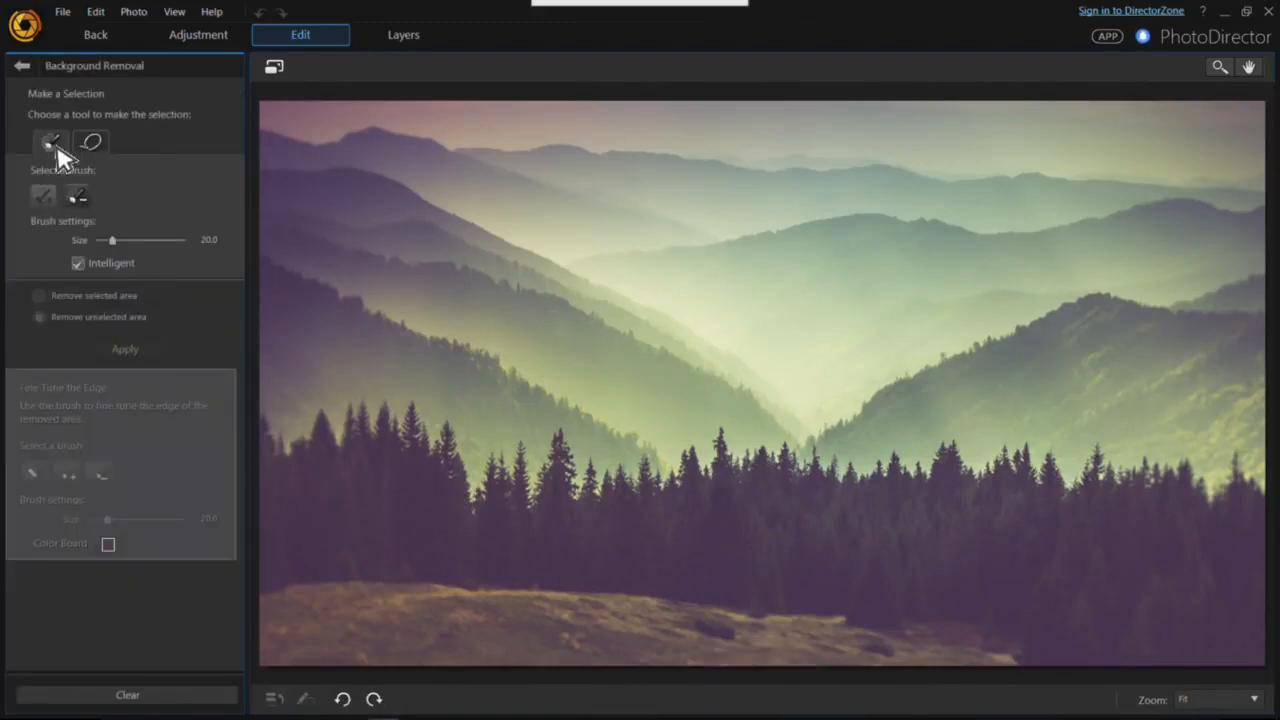
# - Select the forest and foreground hill with the intelligent brush, reducing its size to 4, and remove the unselected area
pyautogui.moveTo(410, 598); pyautogui.dragTo(678, 617)
pyautogui.moveTo(324, 536); pyautogui.dragTo(318, 497)
pyautogui.moveTo(605, 578)
pyautogui.mouseDown()
pyautogui.moveTo(1186, 623)
pyautogui.moveTo(1169, 594)
pyautogui.moveTo(234, 611)
pyautogui.moveTo(305, 648)
pyautogui.mouseUp()
pyautogui.moveTo(832, 658); pyautogui.dragTo(1037, 640)
pyautogui.scroll(-8, 351, 490)
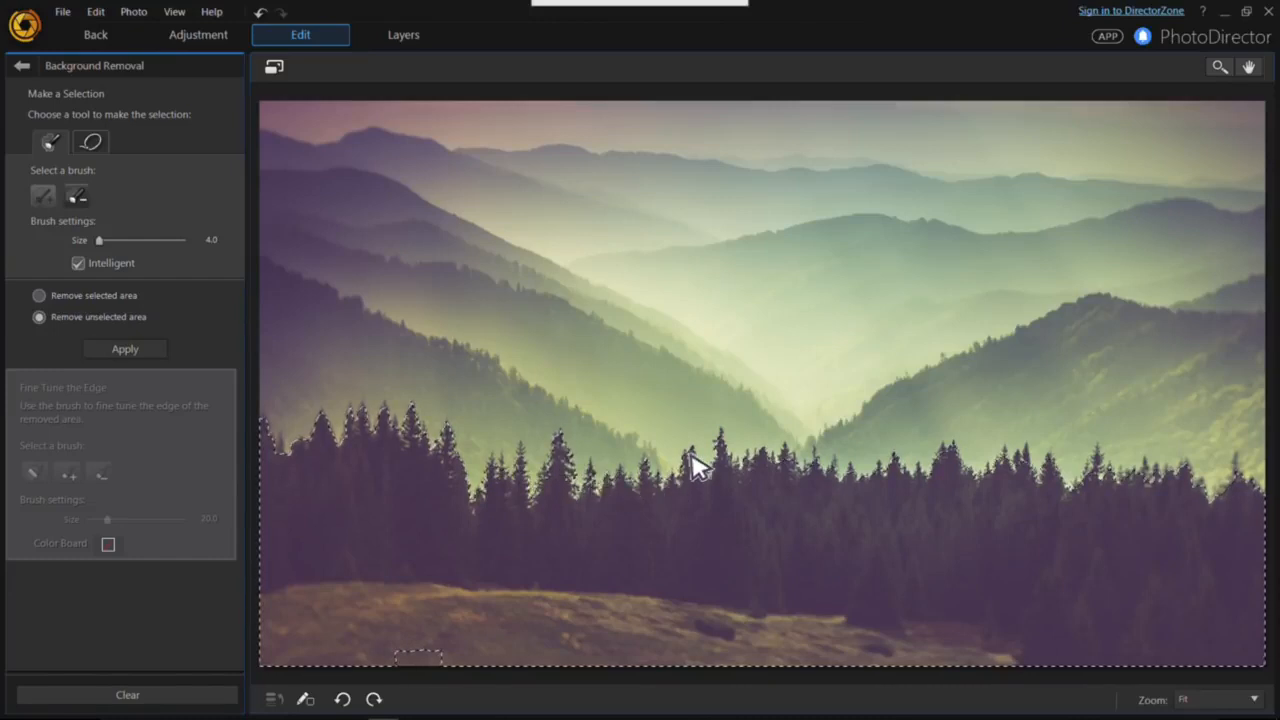
pyautogui.click(37, 299)
pyautogui.click(38, 316)
pyautogui.click(125, 350)
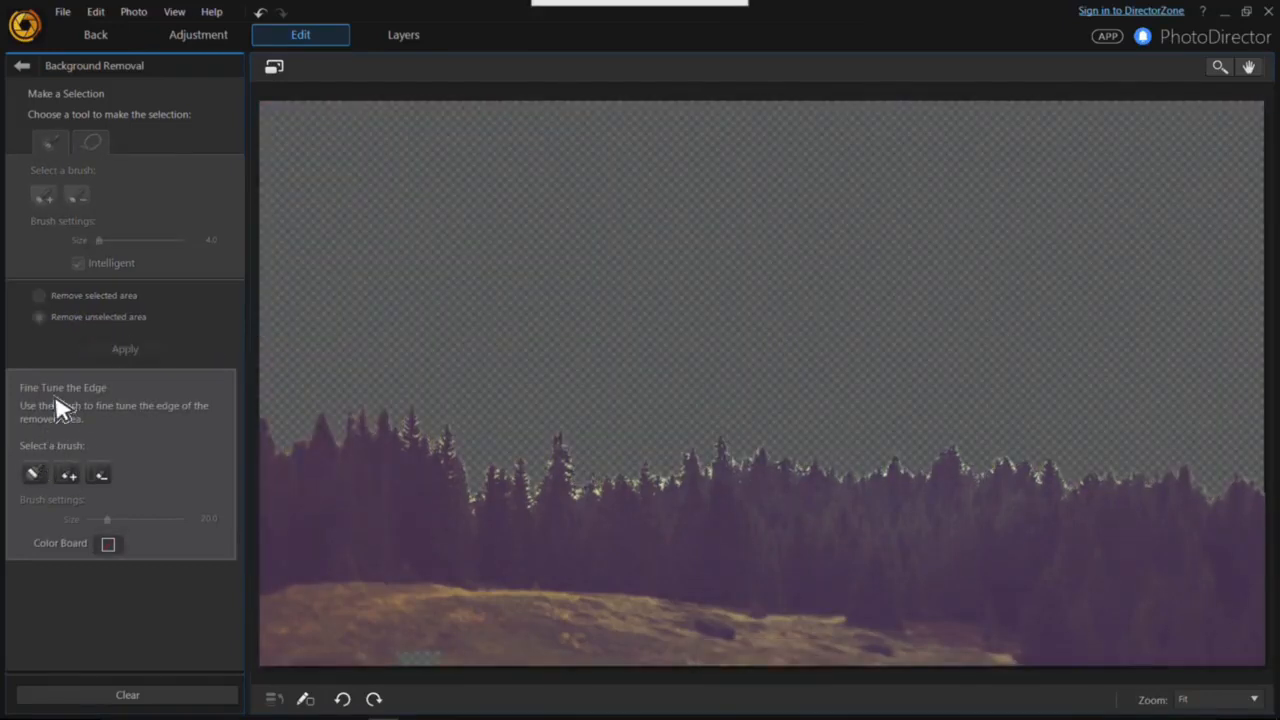
# - Fine-tune the cutout's treetop edge with a size 14 brush, clearing the bright remnants between the trees
pyautogui.click(36, 474)
pyautogui.scroll(-6, 385, 440)
pyautogui.moveTo(410, 420)
pyautogui.mouseDown()
pyautogui.moveTo(450, 452)
pyautogui.moveTo(478, 504)
pyautogui.moveTo(520, 472)
pyautogui.moveTo(533, 492)
pyautogui.moveTo(558, 456)
pyautogui.mouseUp()
pyautogui.moveTo(583, 497)
pyautogui.mouseDown()
pyautogui.moveTo(630, 498)
pyautogui.moveTo(617, 490)
pyautogui.moveTo(734, 444)
pyautogui.moveTo(728, 455)
pyautogui.moveTo(846, 471)
pyautogui.moveTo(953, 455)
pyautogui.moveTo(1074, 500)
pyautogui.moveTo(1063, 491)
pyautogui.mouseUp()
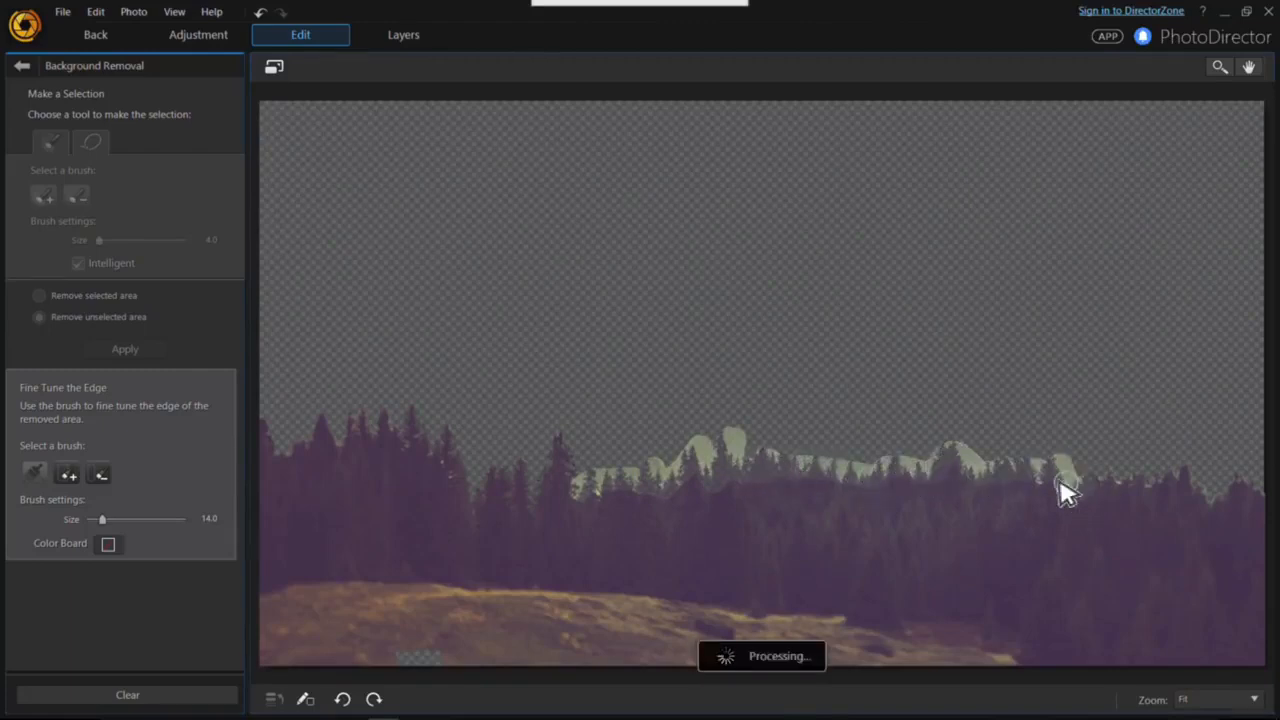
pyautogui.click(444, 456)
pyautogui.click(598, 493)
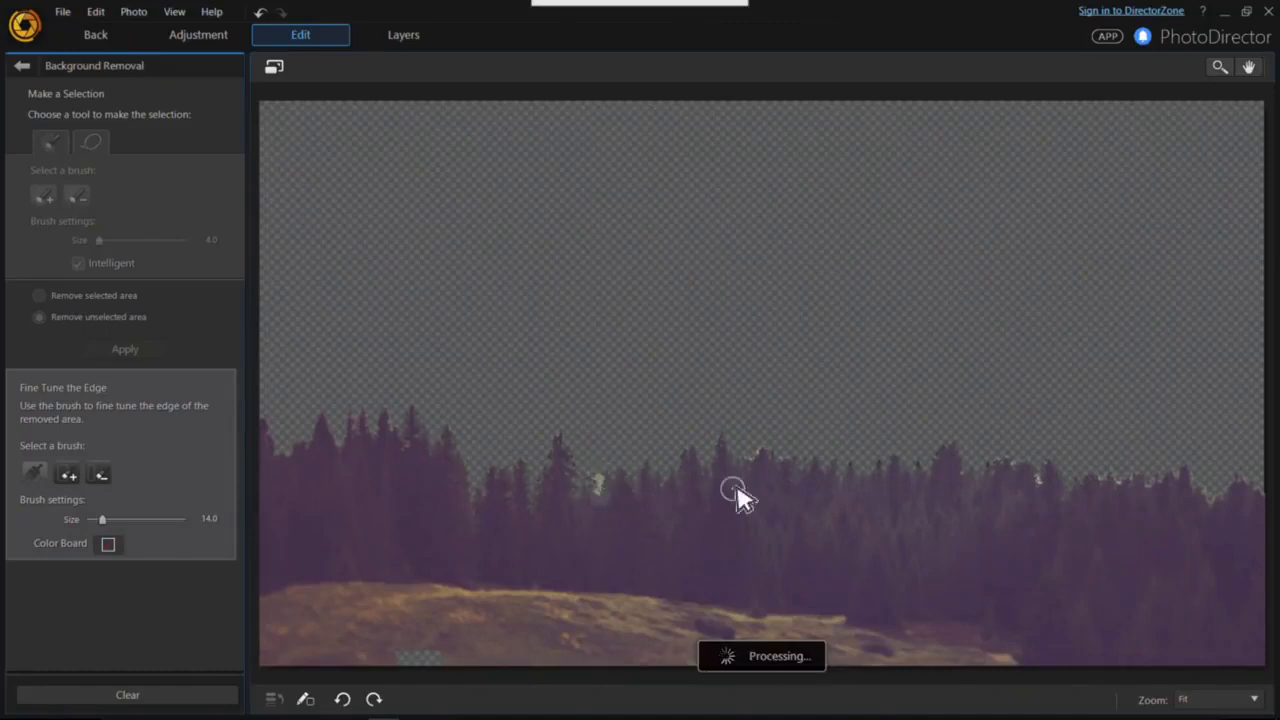
pyautogui.click(1040, 480)
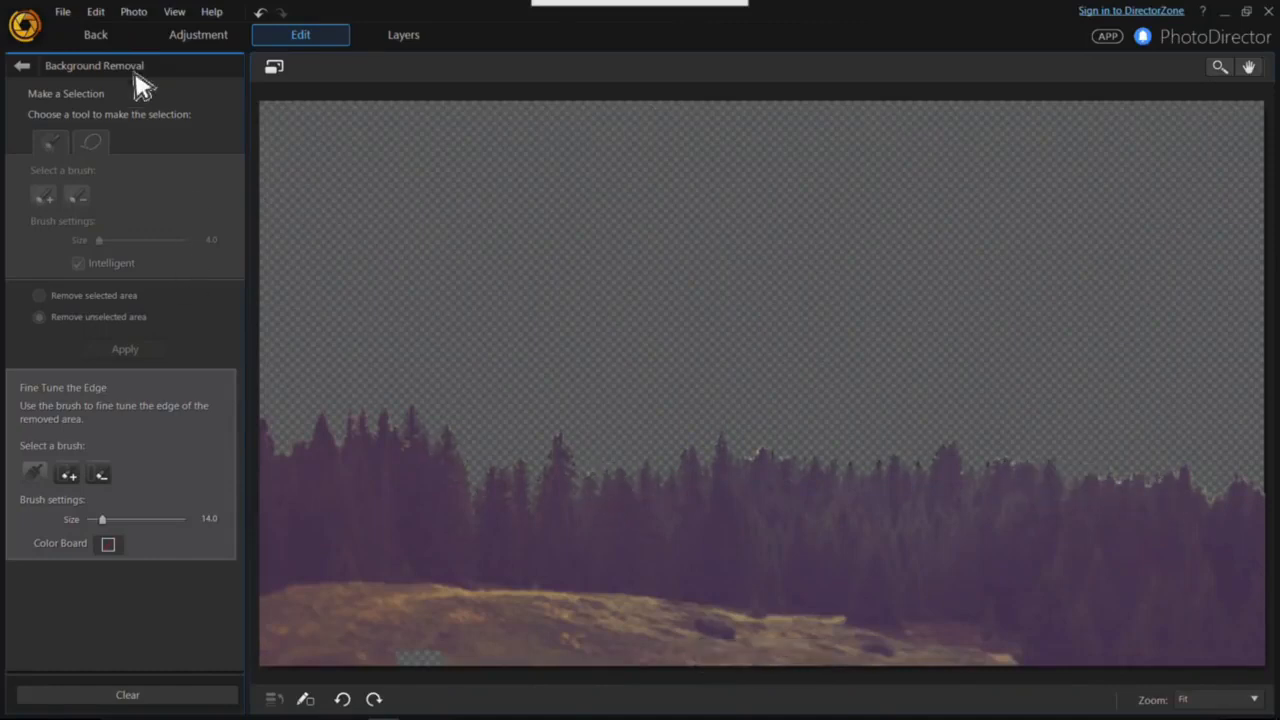
# - Save the cutout back to PowerDirector and move the forest layer down to the bottom of the frame, at about Y 0.818
pyautogui.click(88, 38)
pyautogui.click(625, 440)
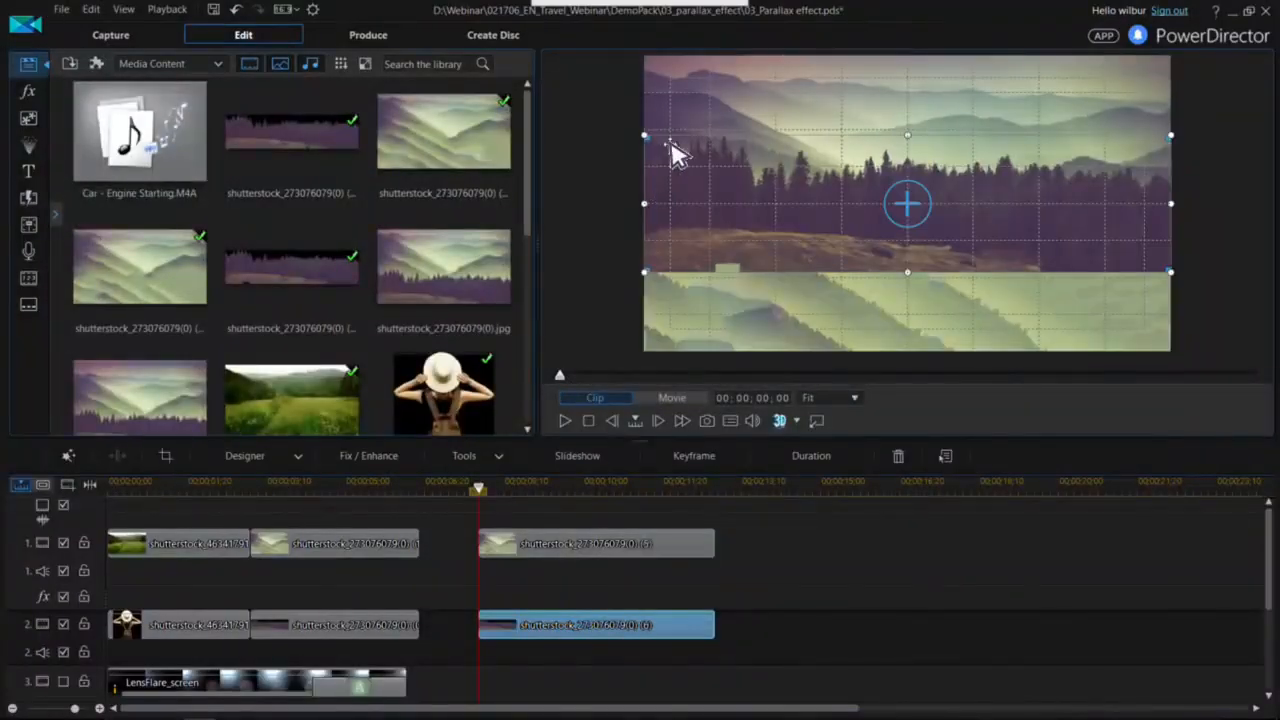
pyautogui.moveTo(785, 201); pyautogui.dragTo(840, 284)
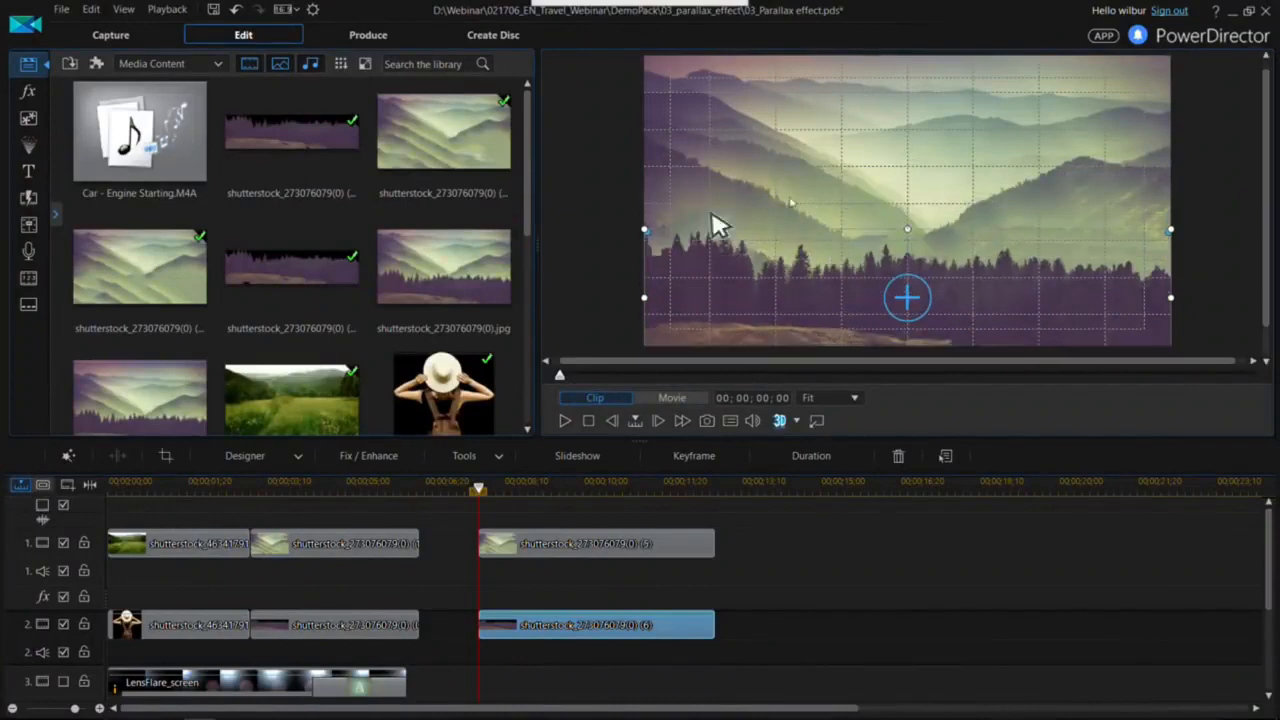
# - In PiP Designer, enlarge the track 1 mountain background to scale 1.148 and set its starting position keyframe at X 0.431, Y 0.472
pyautogui.click(558, 548)
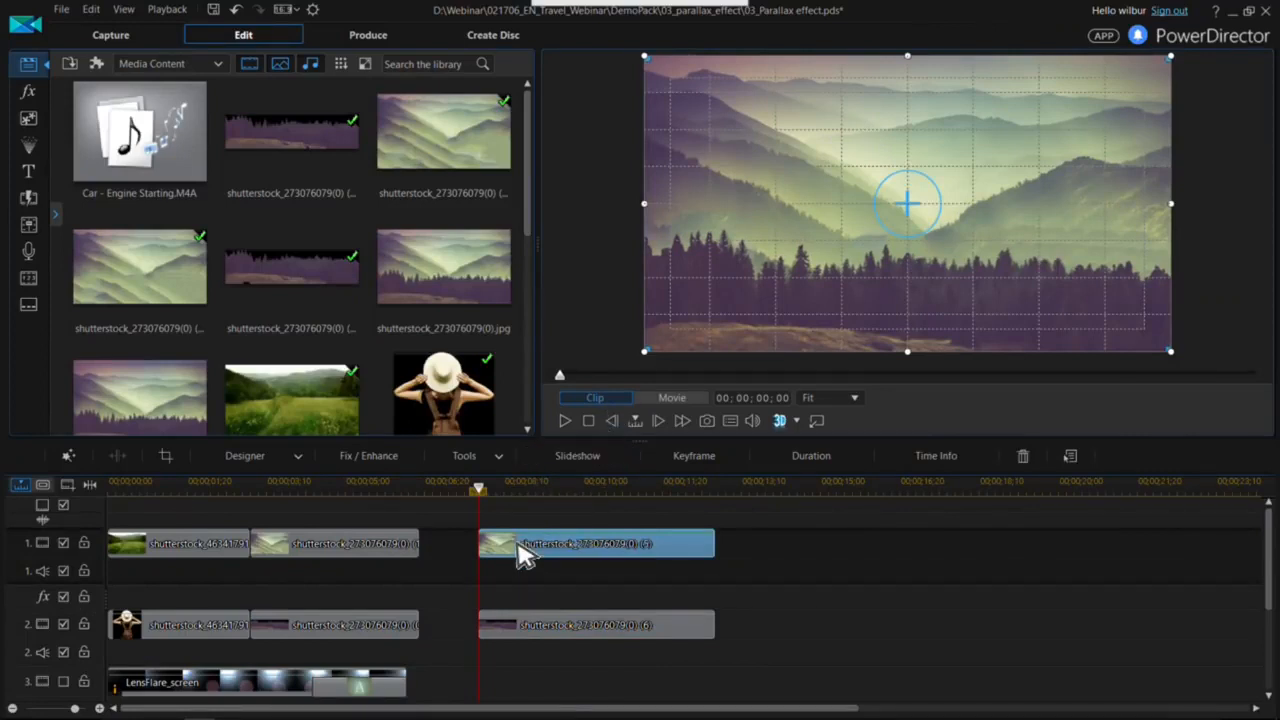
pyautogui.doubleClick(521, 556)
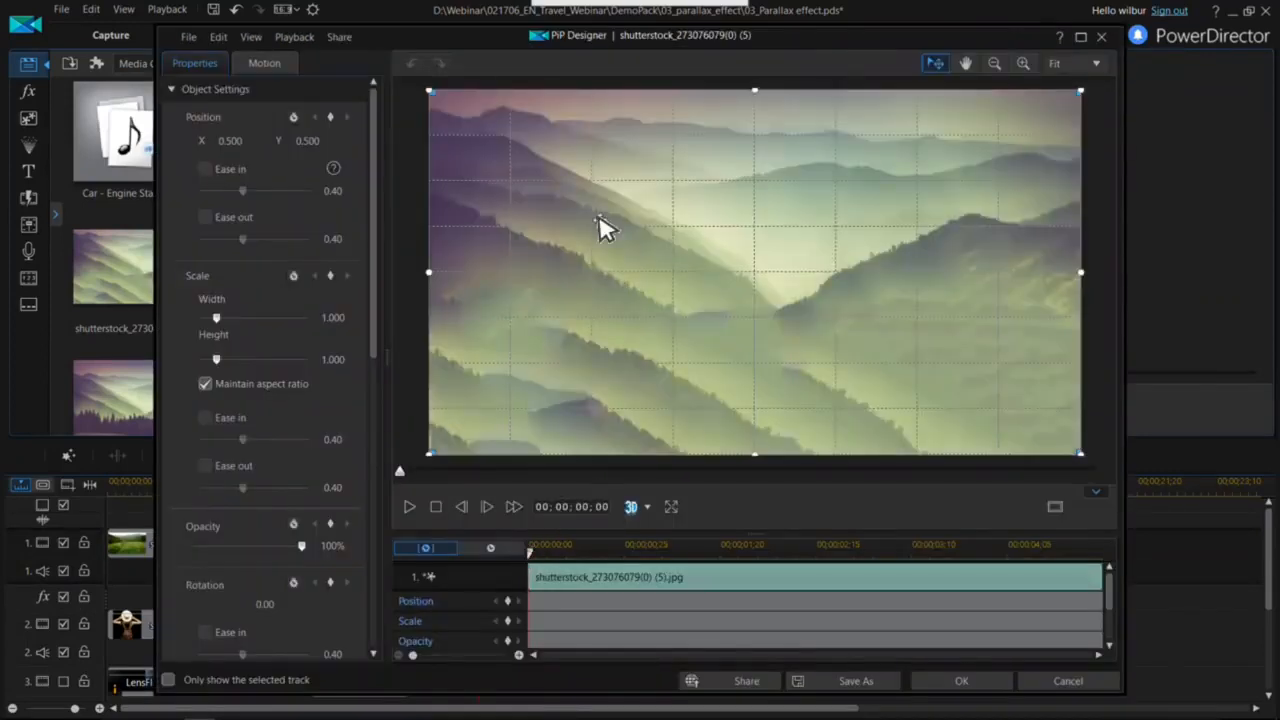
pyautogui.scroll(-4, 896, 224)
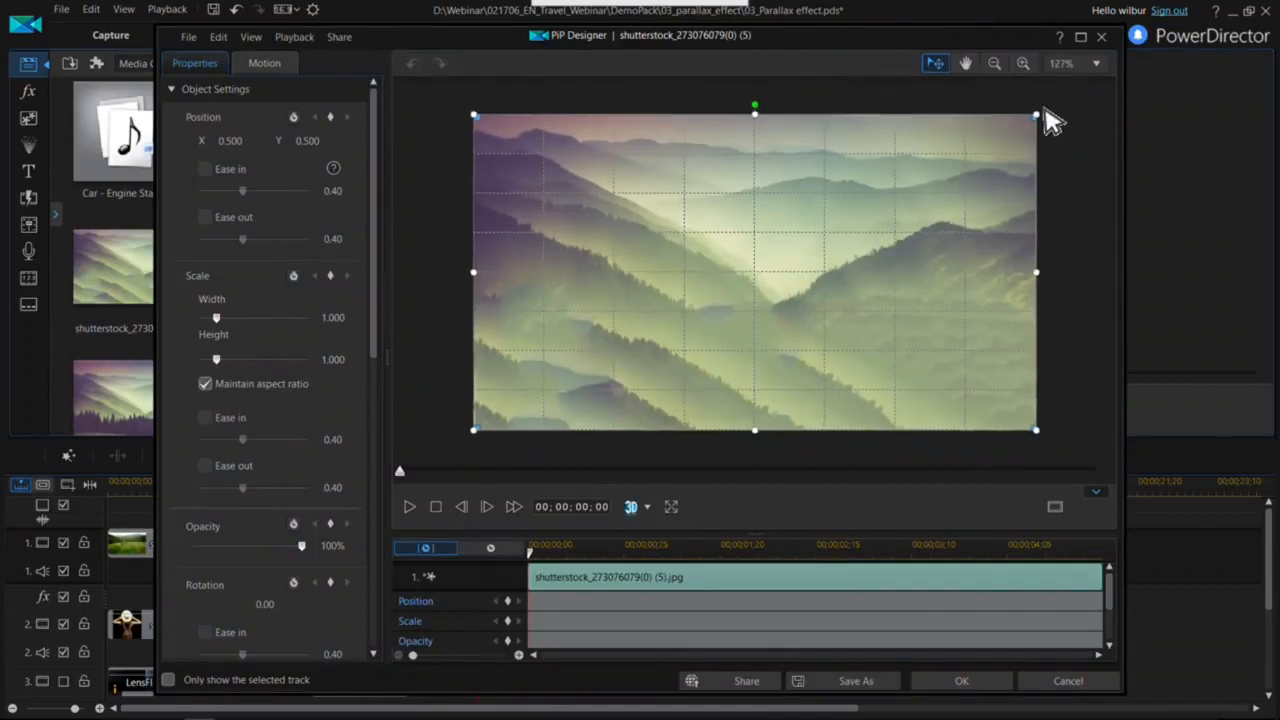
pyautogui.moveTo(1037, 114); pyautogui.dragTo(1128, 86)
pyautogui.scroll(-1, 966, 206)
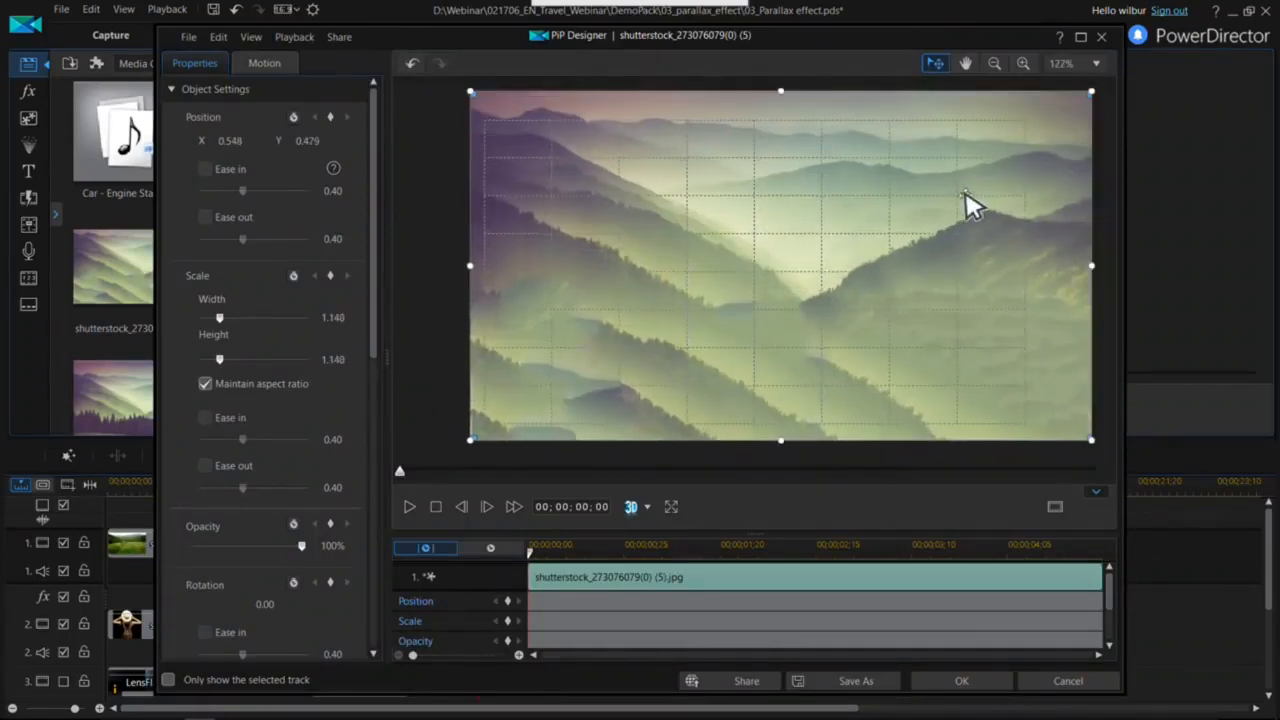
pyautogui.moveTo(1055, 142); pyautogui.dragTo(991, 183)
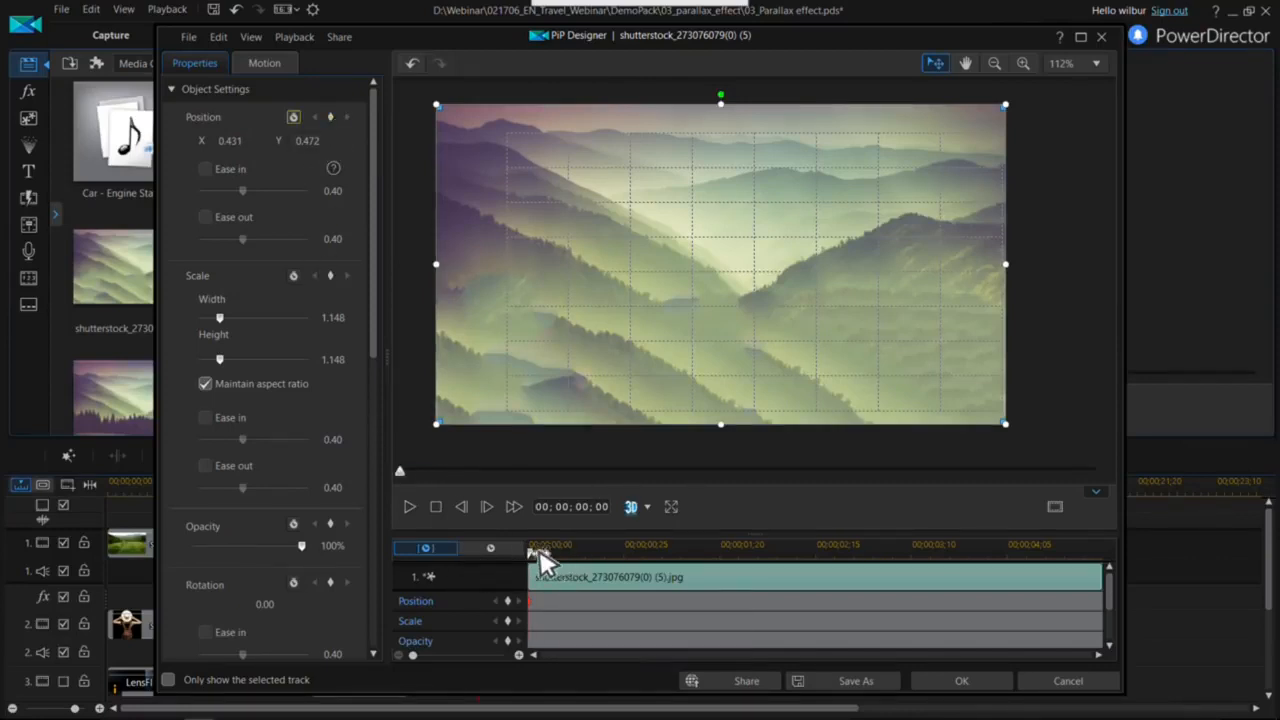
# - Add a position keyframe at 00;00;03;13 with the background shifted right to X 0.575, enable ease in and apply the changes
pyautogui.moveTo(530, 553); pyautogui.dragTo(925, 567)
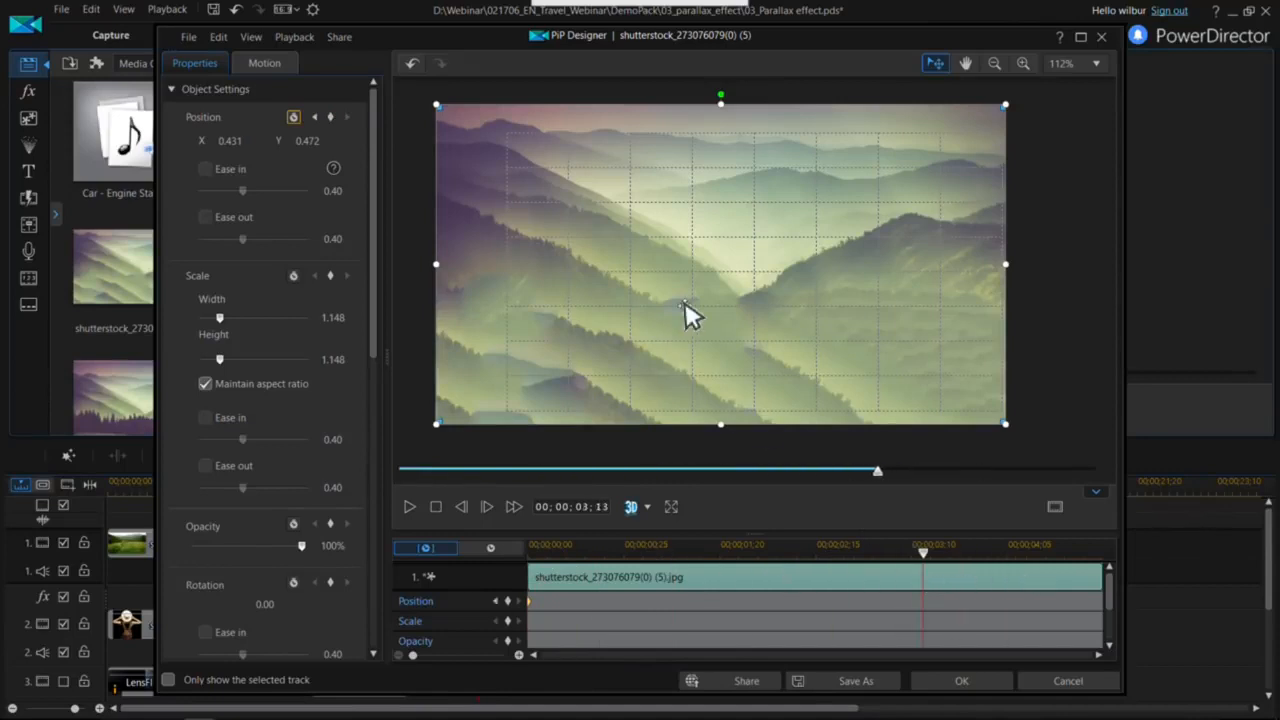
pyautogui.moveTo(676, 305); pyautogui.dragTo(748, 309)
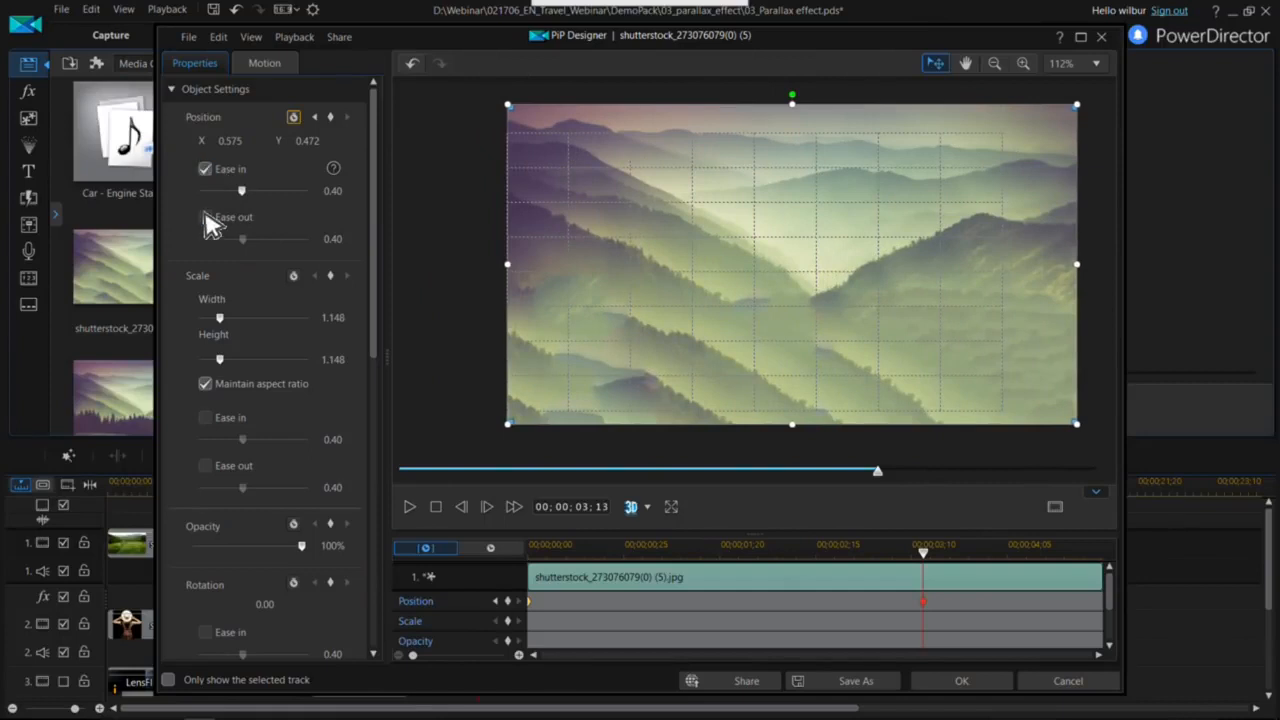
pyautogui.click(962, 681)
# - Preview the background's movement behind the forest from the start of the clips and return the playhead there
pyautogui.click(481, 514)
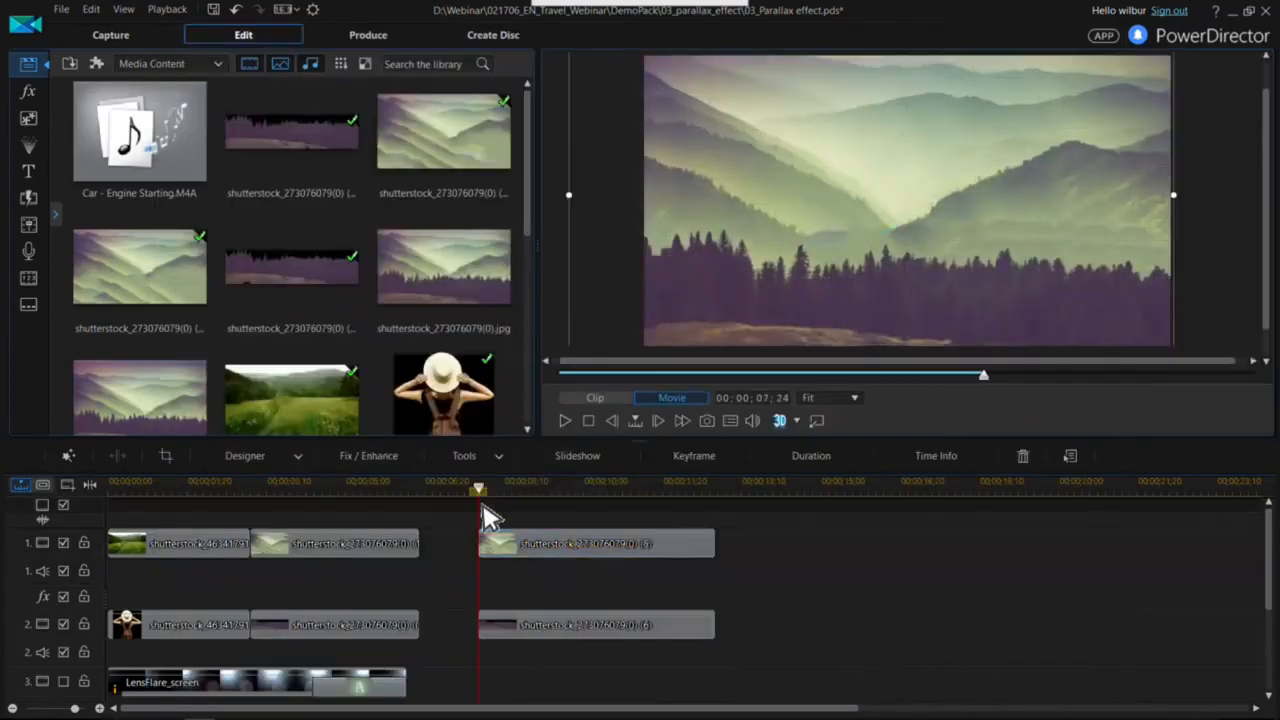
pyautogui.press('space')
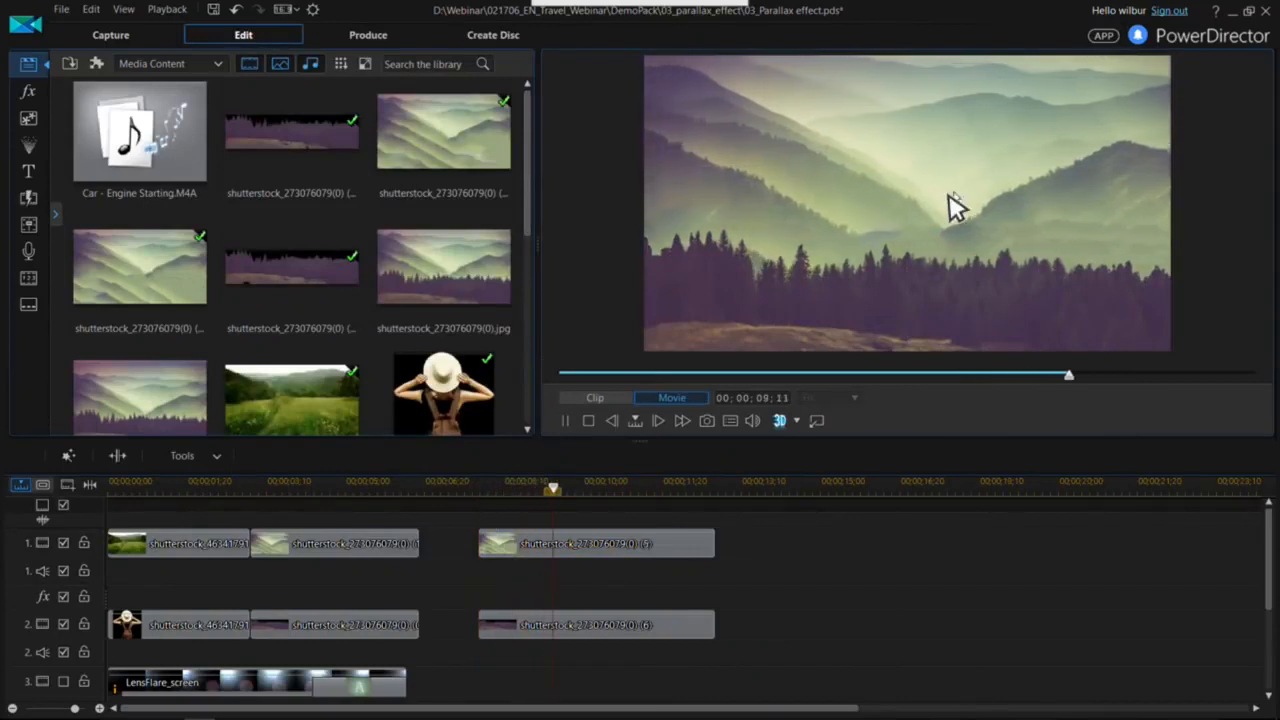
pyautogui.click(476, 486)
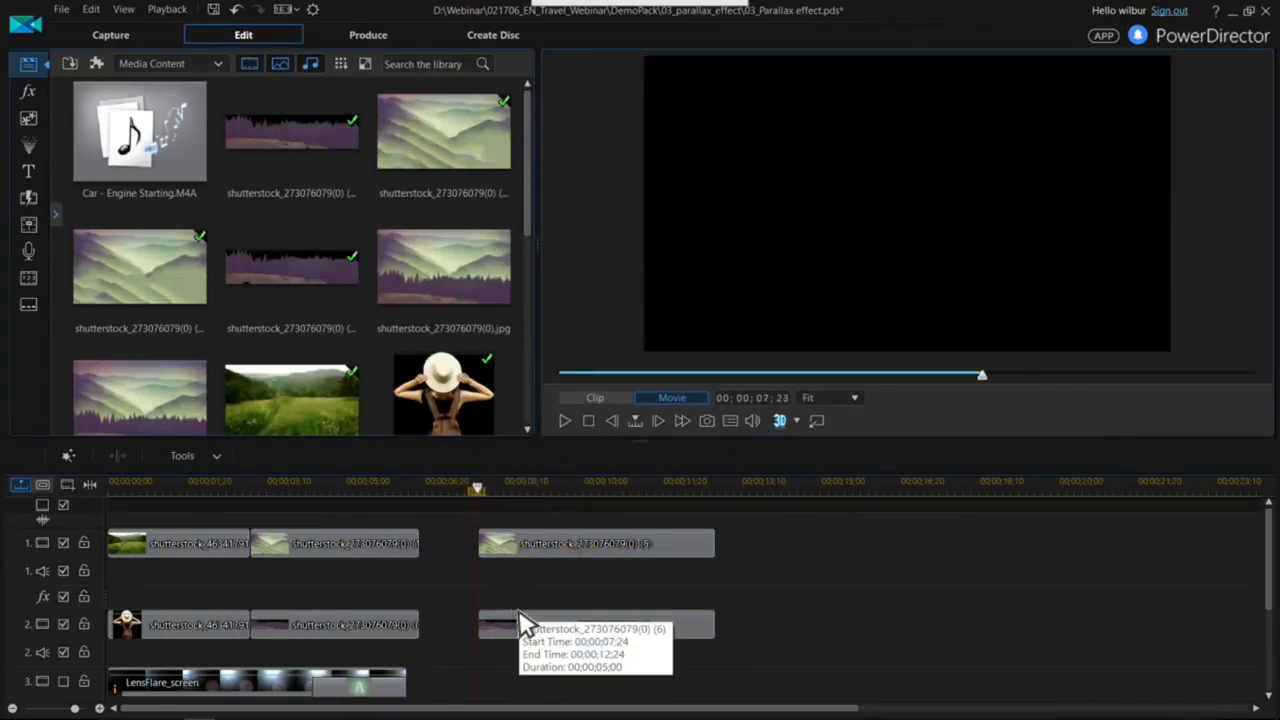
# - Open the track 2 forest layer in PiP Designer and set its starting scale keyframe at 00;00;00;00
pyautogui.click(520, 624)
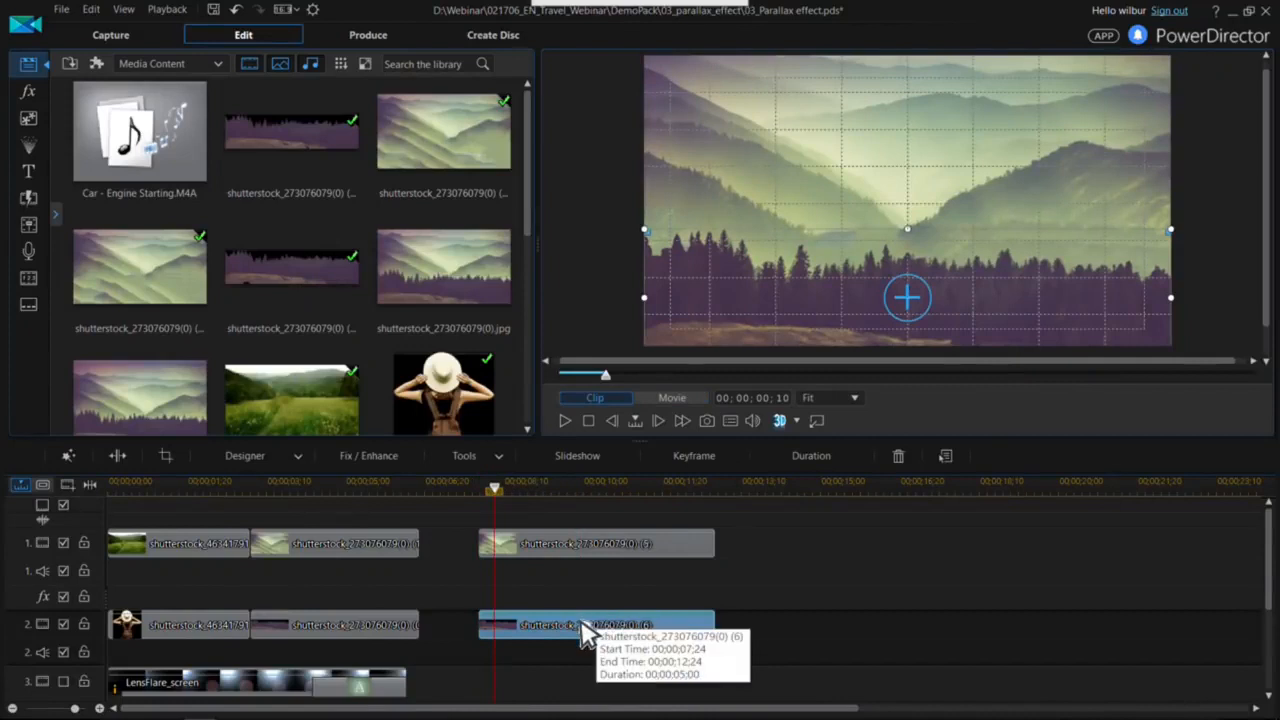
pyautogui.doubleClick(805, 311)
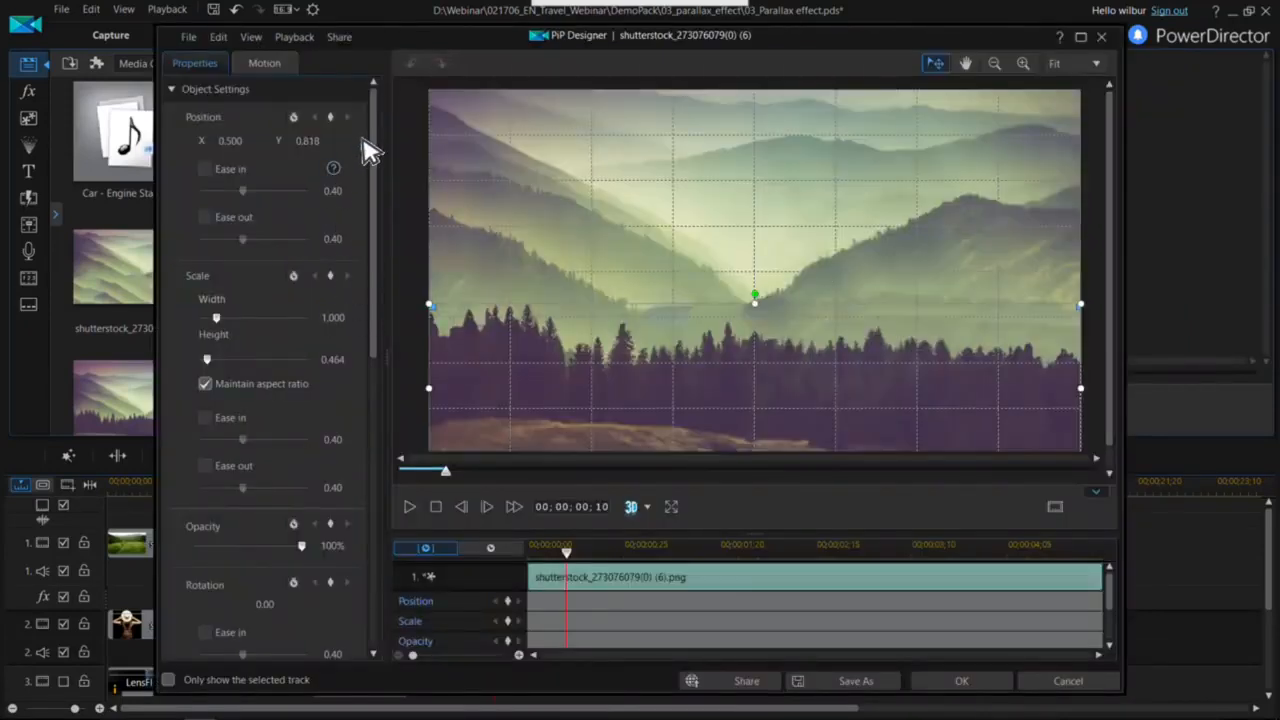
pyautogui.moveTo(567, 549); pyautogui.dragTo(493, 548)
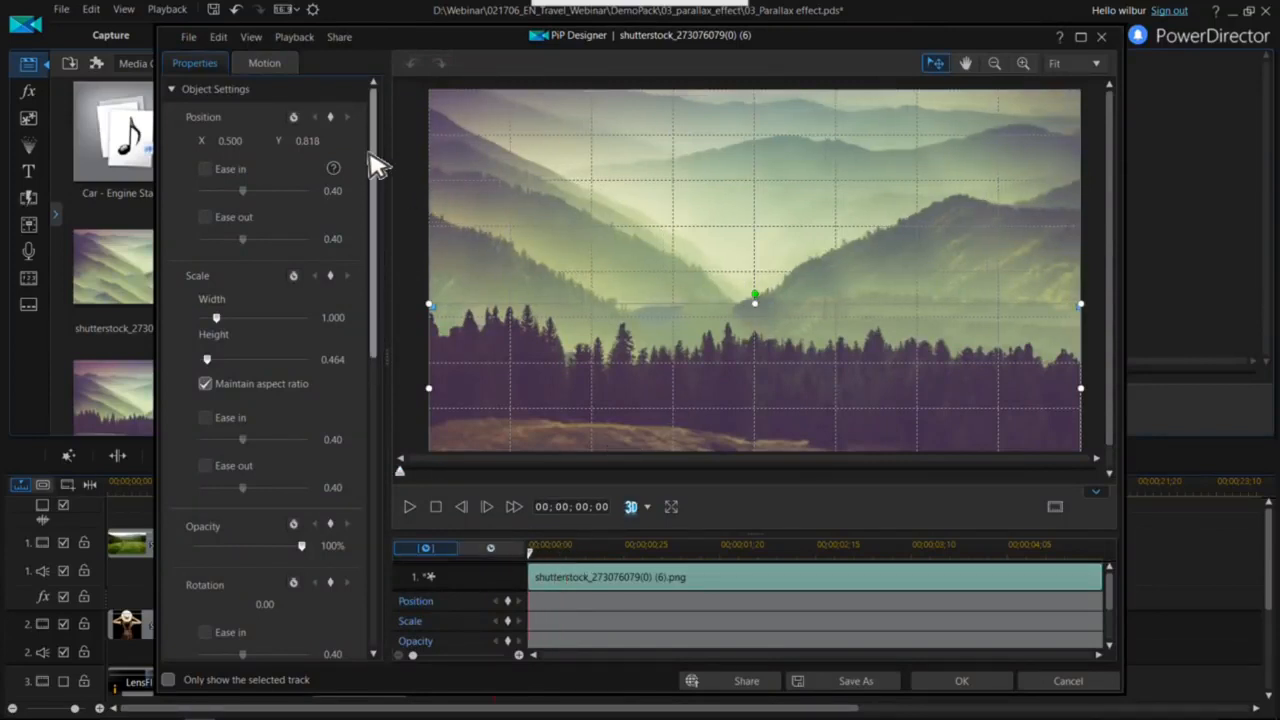
pyautogui.scroll(-1, 371, 163)
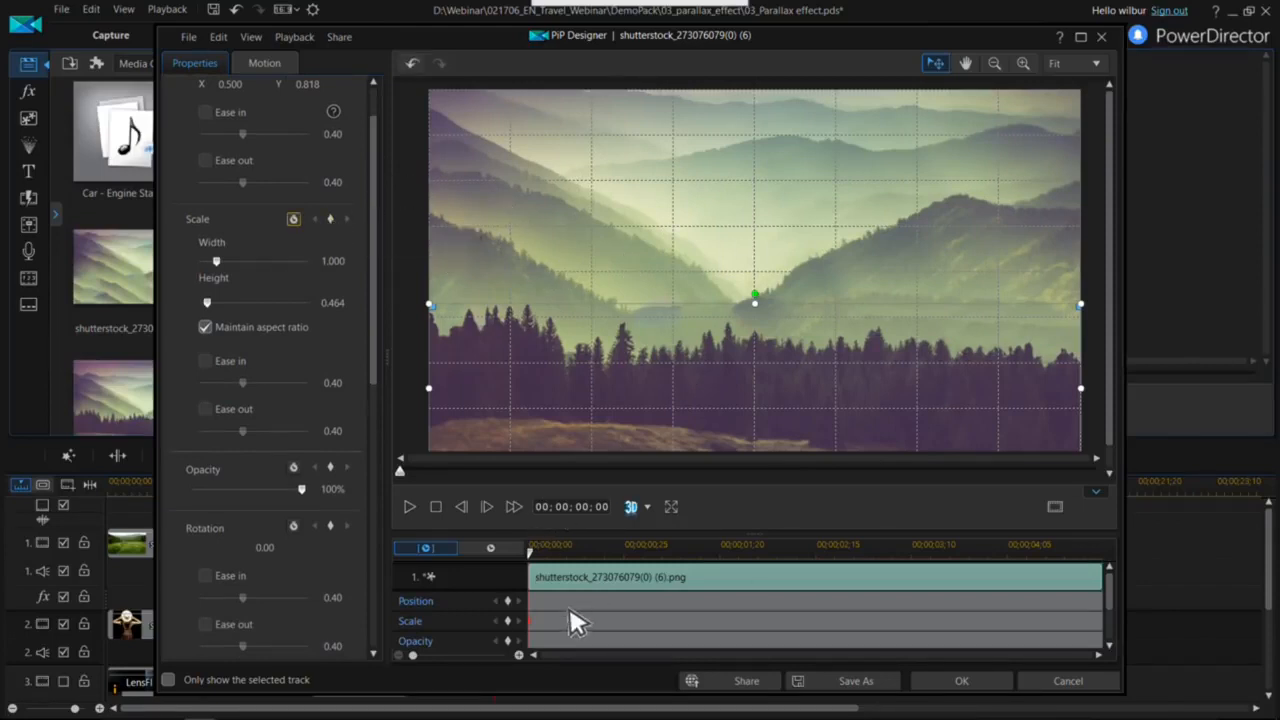
# - Add a scale keyframe at 00;00;03;16 enlarging the forest to width 1.274 and height 0.591, and apply the changes
pyautogui.moveTo(533, 562); pyautogui.dragTo(937, 563)
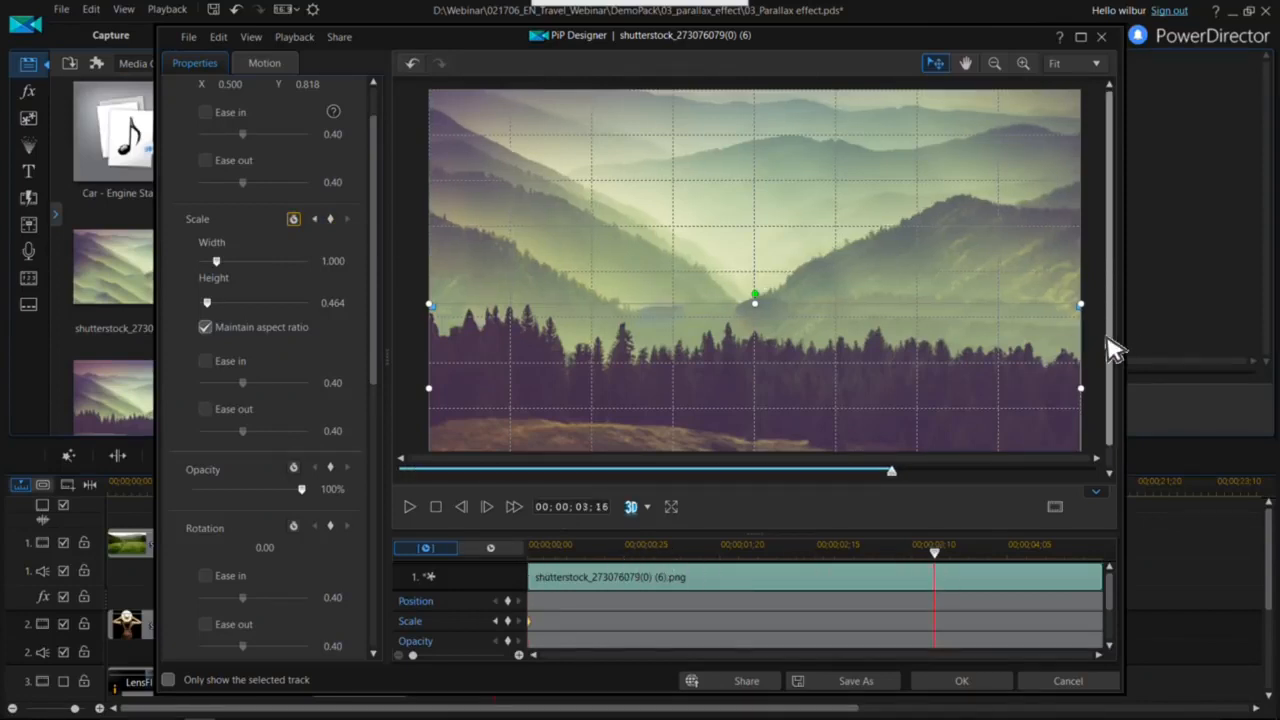
pyautogui.moveTo(1110, 343); pyautogui.dragTo(1120, 392)
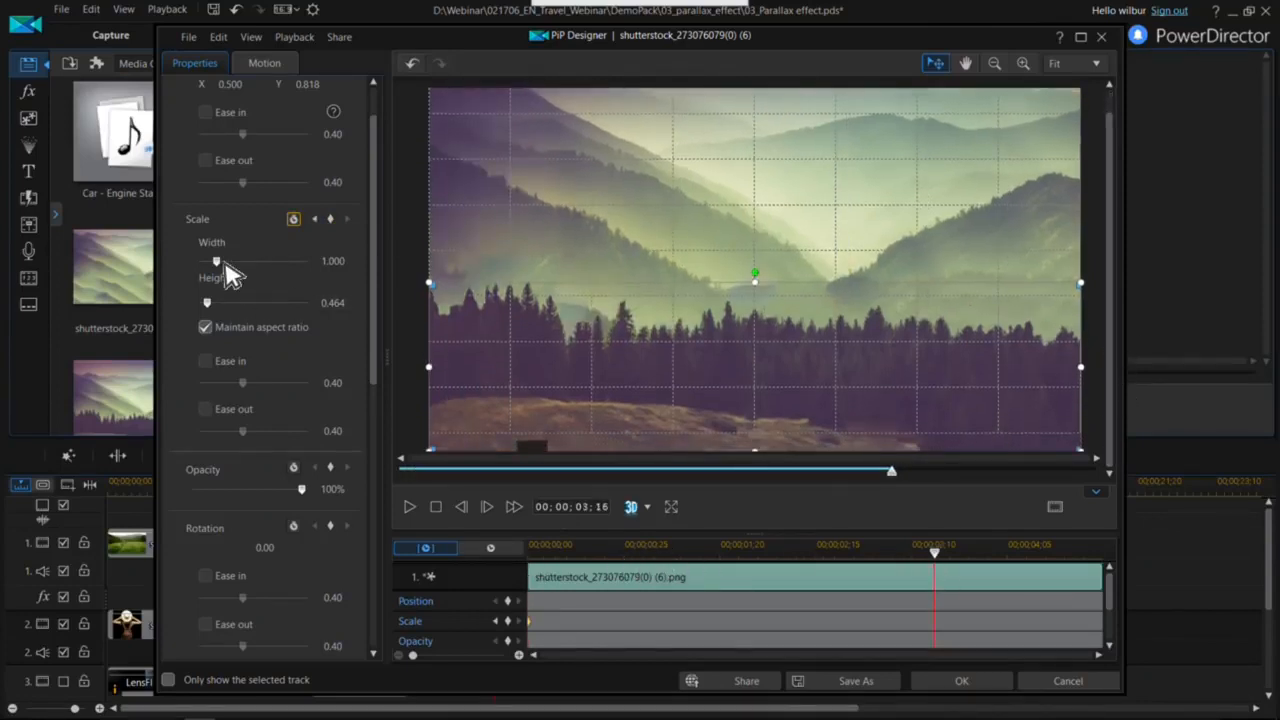
pyautogui.moveTo(219, 262); pyautogui.dragTo(225, 264)
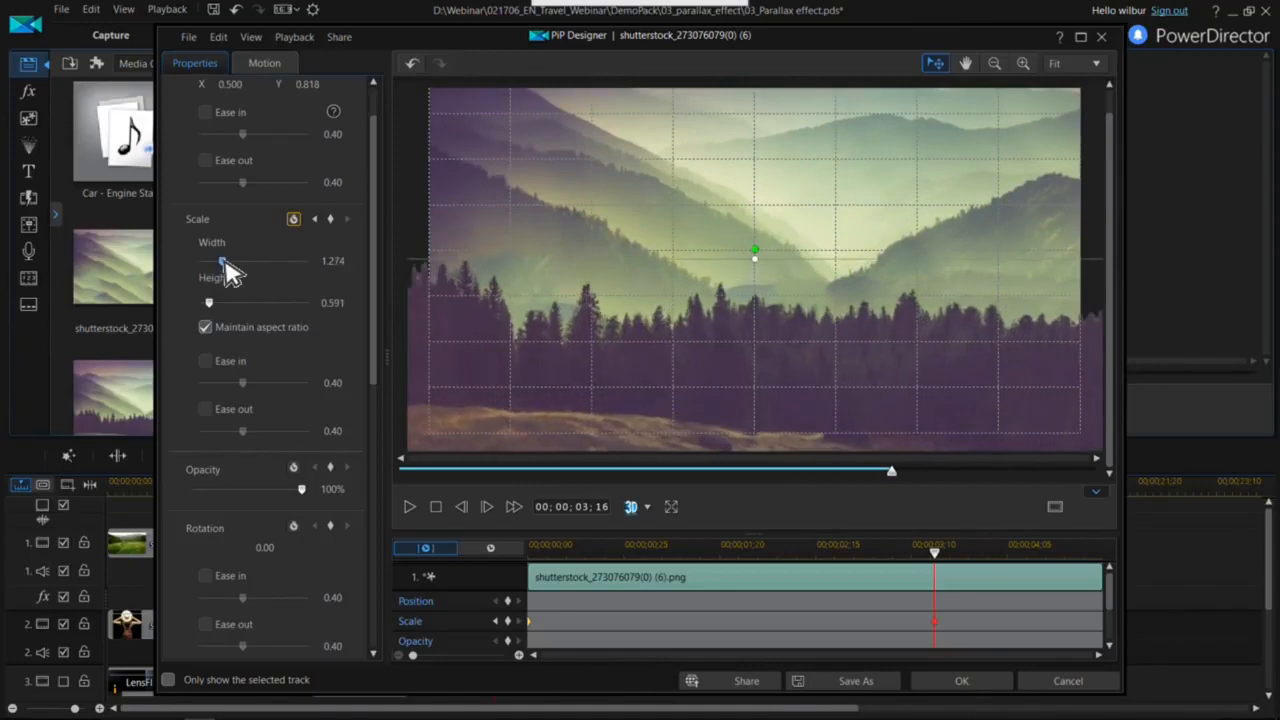
pyautogui.click(963, 681)
# - Preview the combined forest and background motion from just before the clips and return the playhead to their start
pyautogui.click(470, 488)
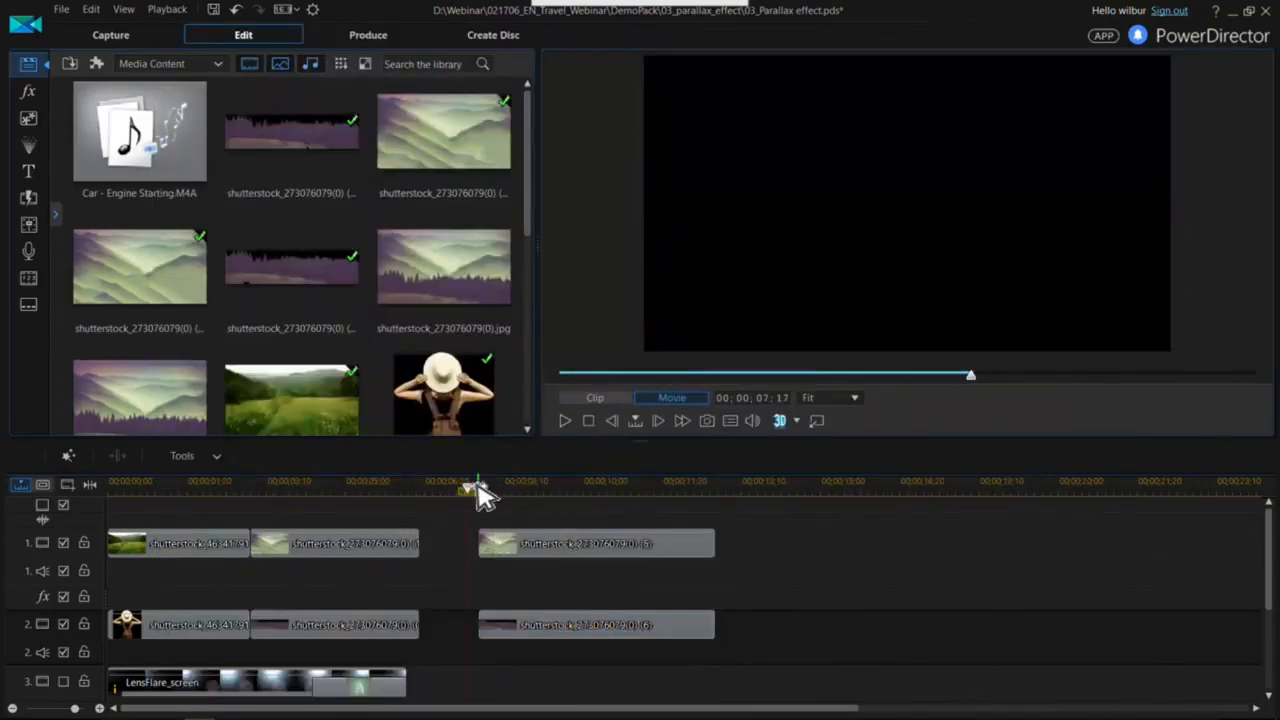
pyautogui.press('space')
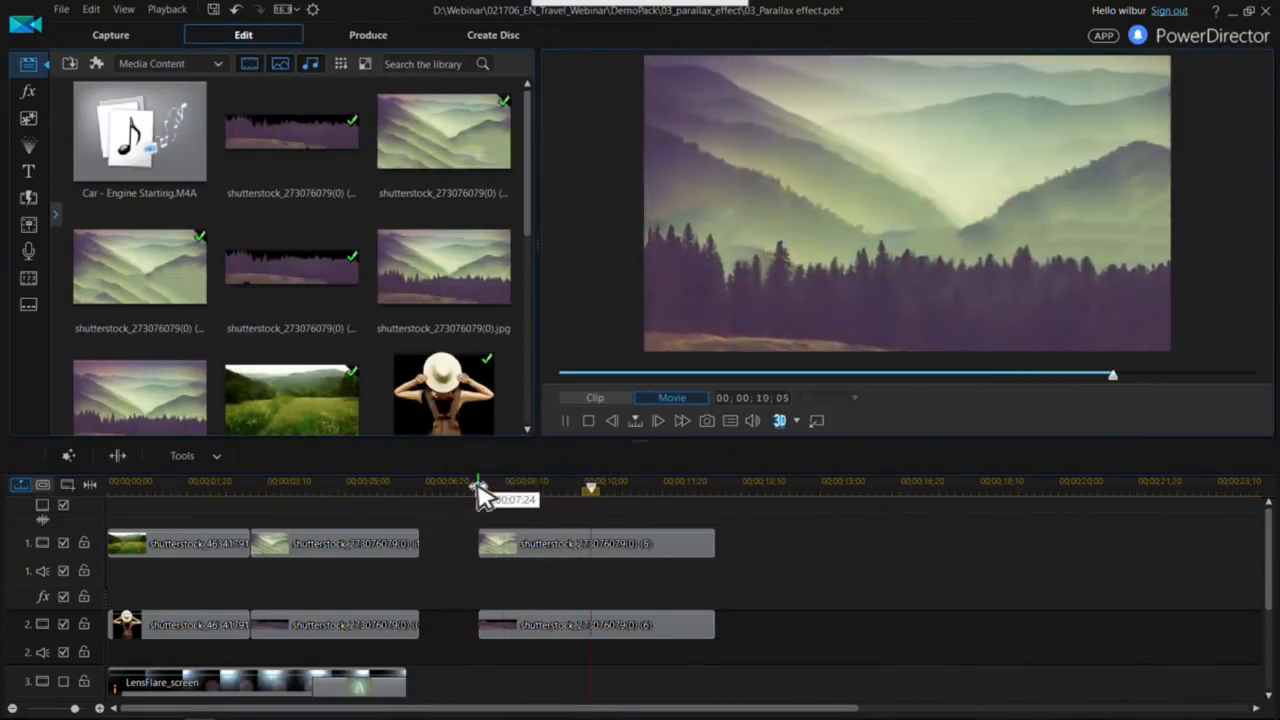
pyautogui.press('space')
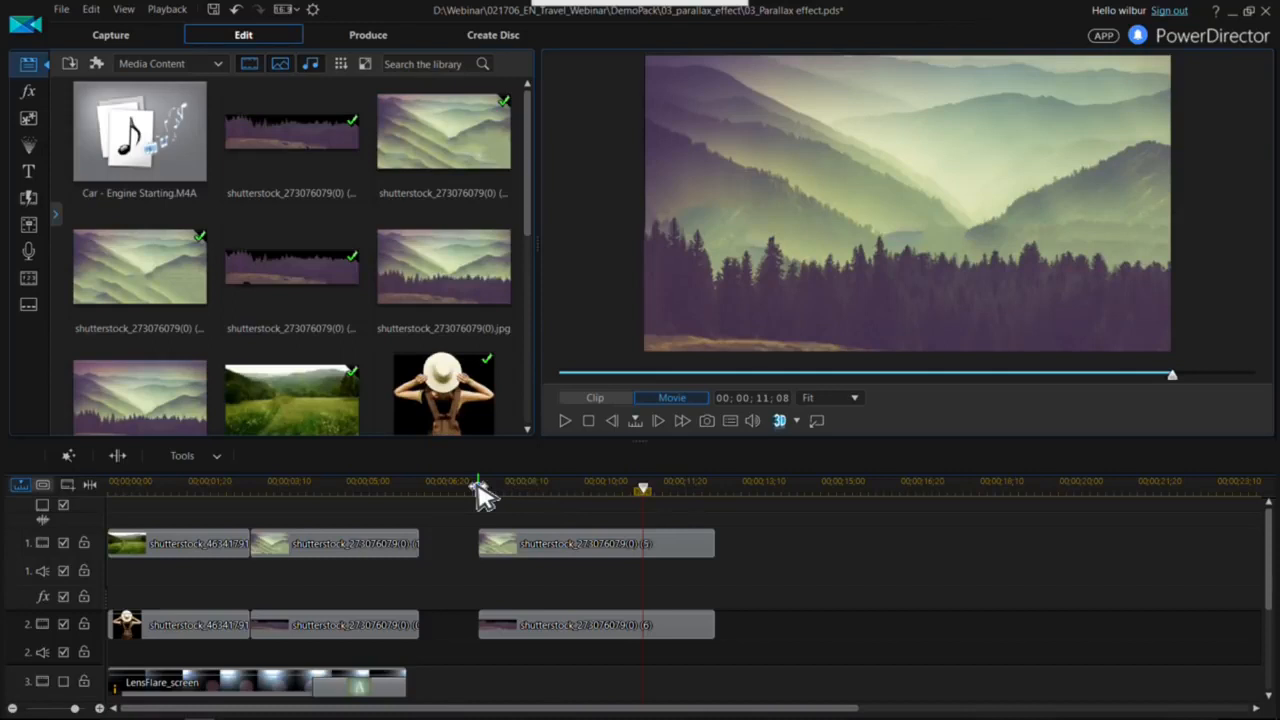
pyautogui.click(479, 490)
# - Play the earlier parallax clips from near the start of the timeline and inspect the new mountain clips for comparison
pyautogui.click(117, 489)
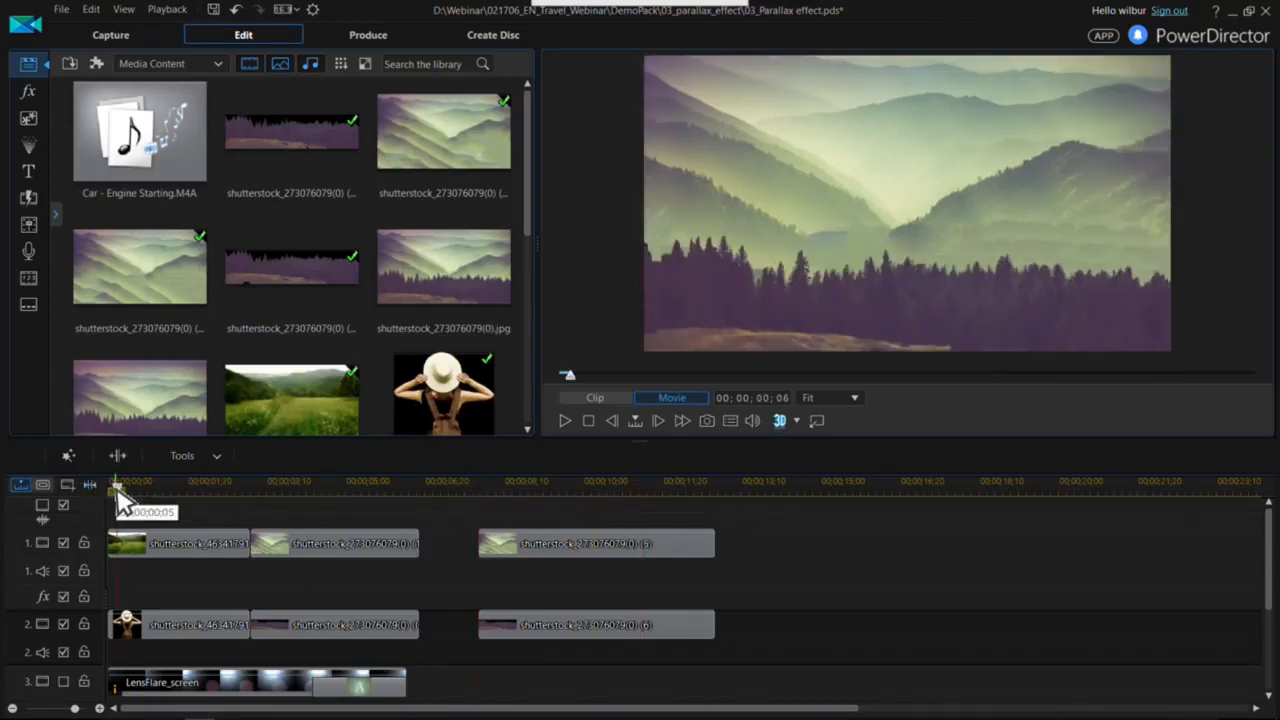
pyautogui.press('space')
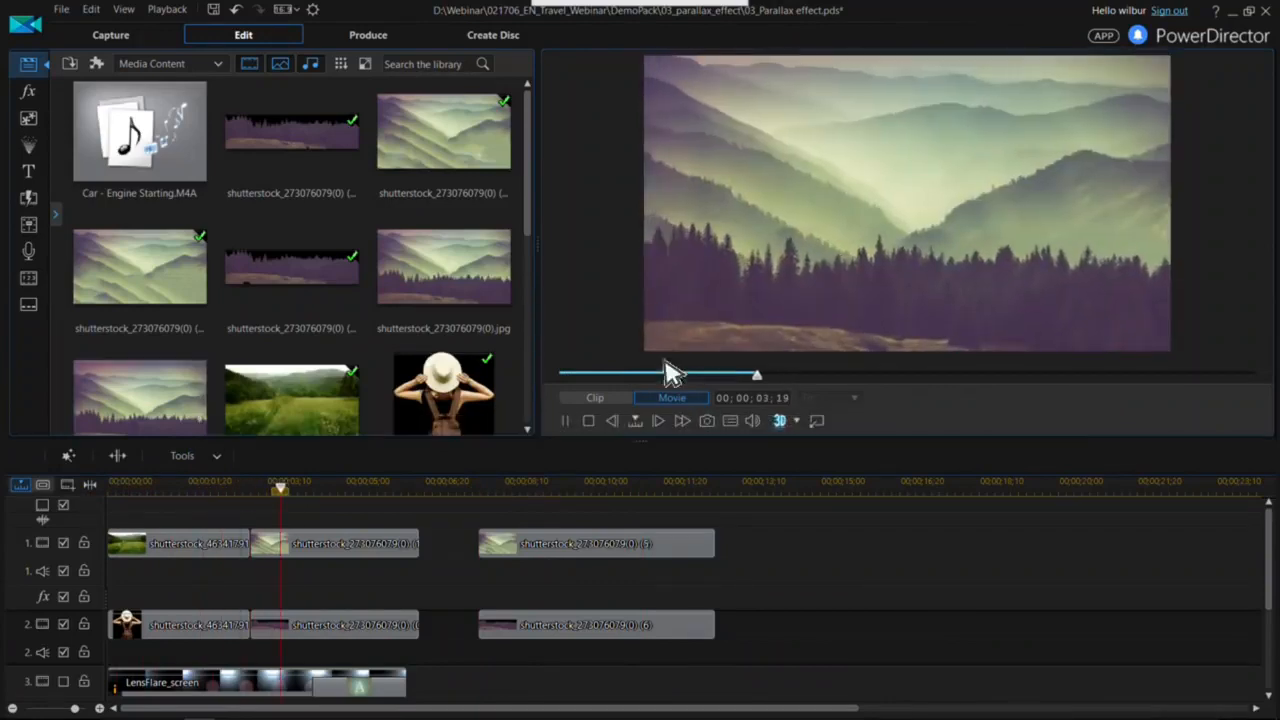
pyautogui.moveTo(597, 12)
pyautogui.press('space')
pyautogui.click(575, 487)
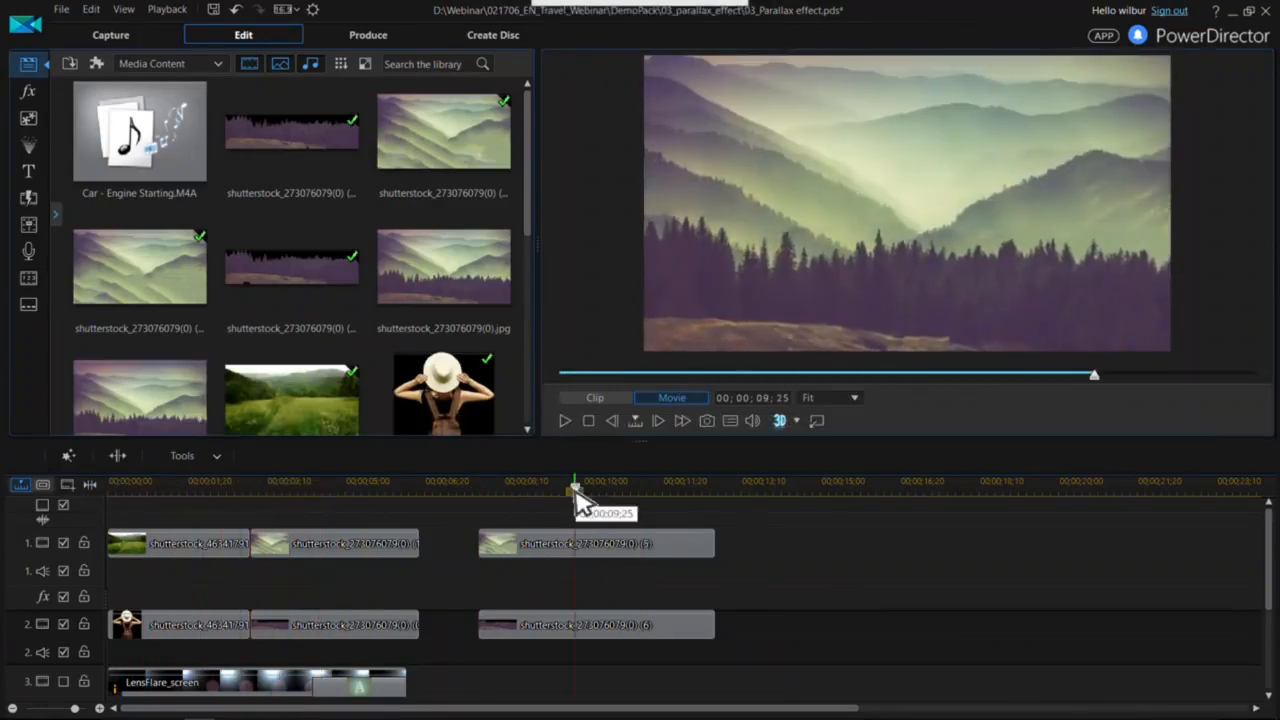
pyautogui.moveTo(602, 14)
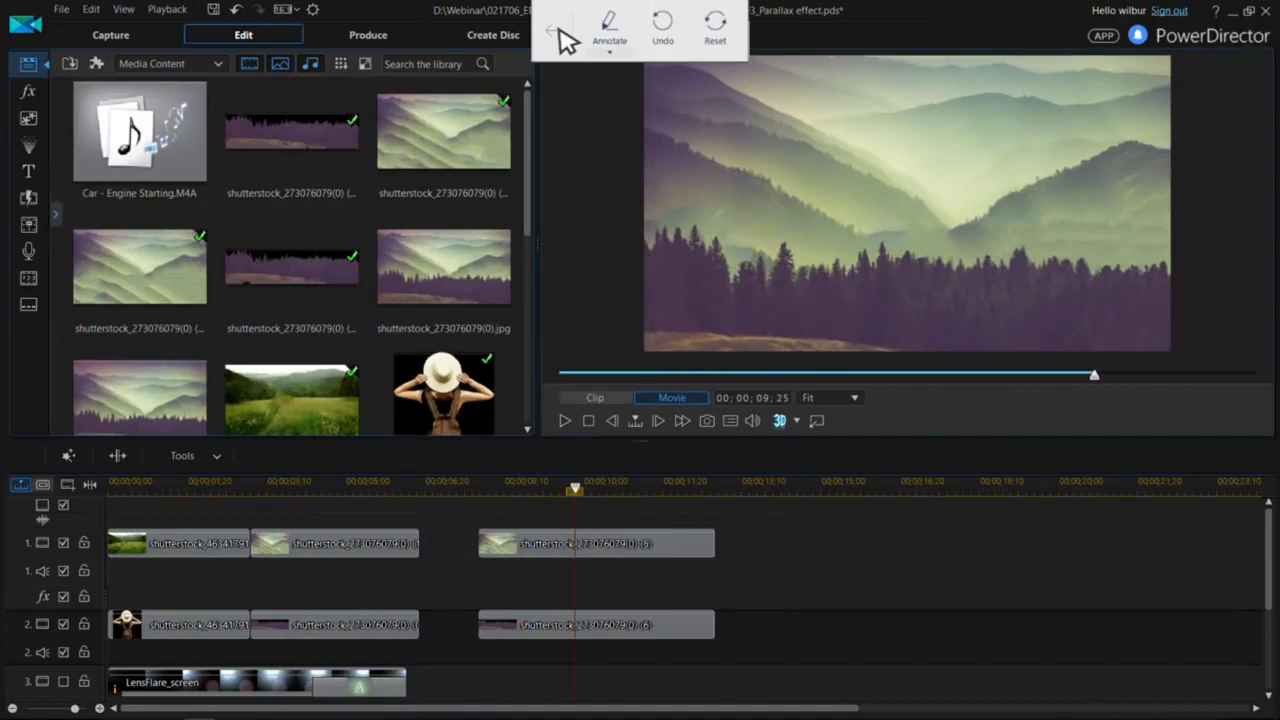
pyautogui.click(490, 490)
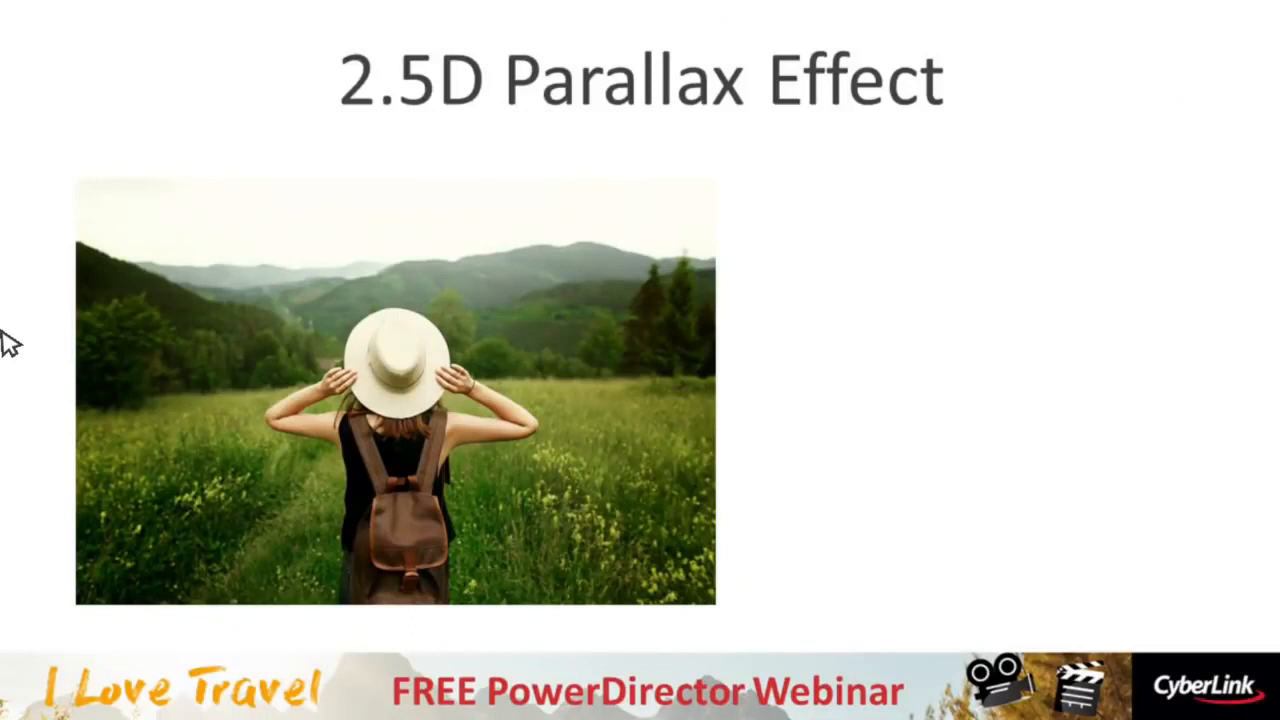
pyautogui.press('Right')
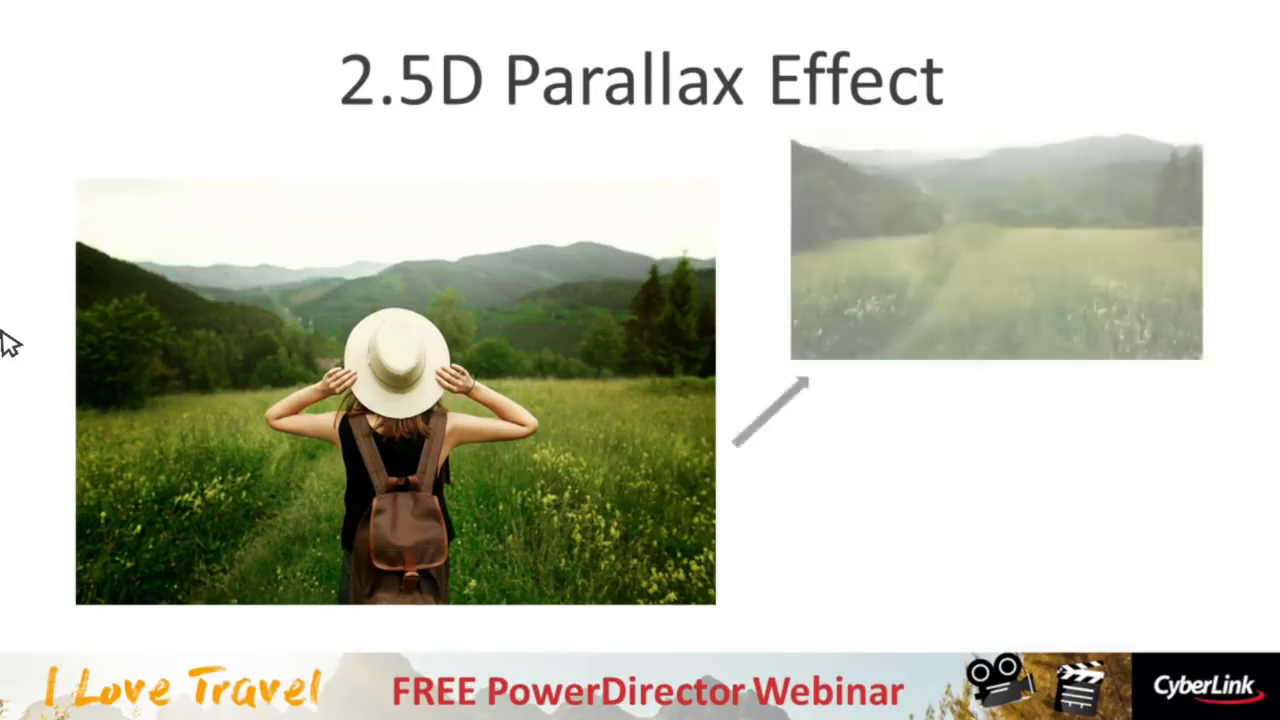
pyautogui.press('Right')
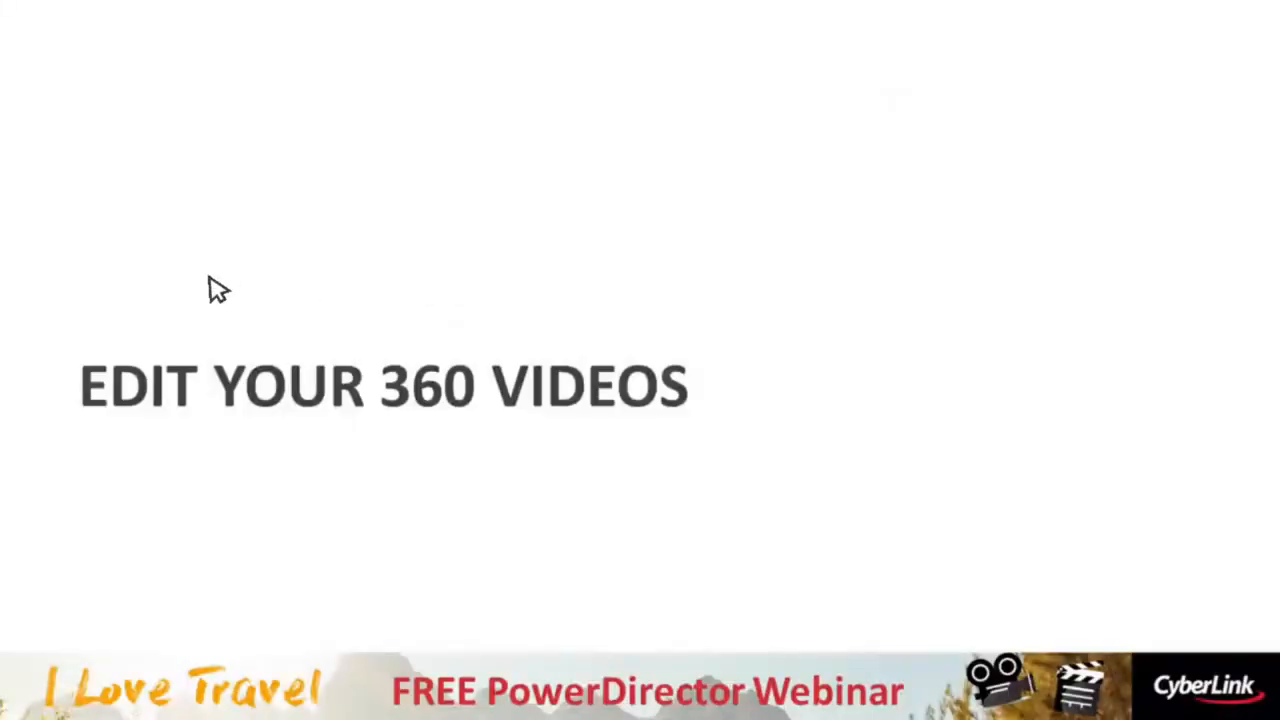
pyautogui.press('Left')
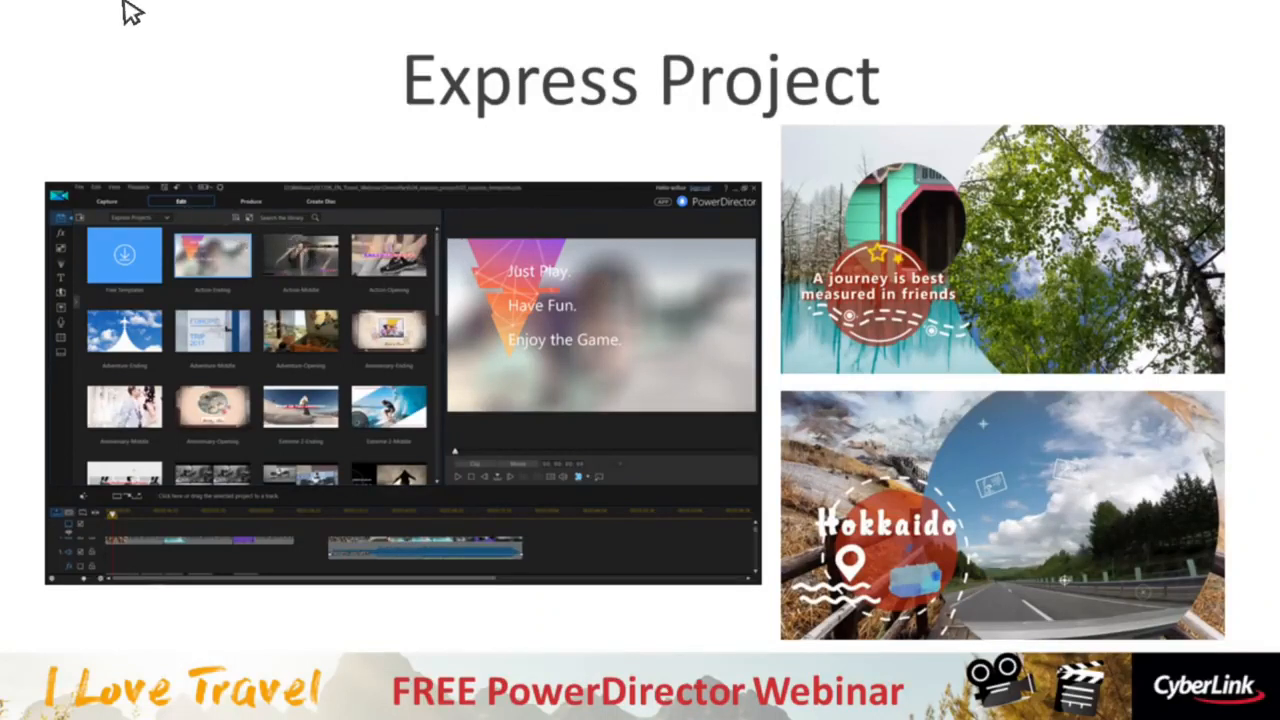
# - Switch back to PowerDirector and open the 02_express_template project from the 04_express_project folder without merging the media library files
pyautogui.hotkey('alt', 'Tab')
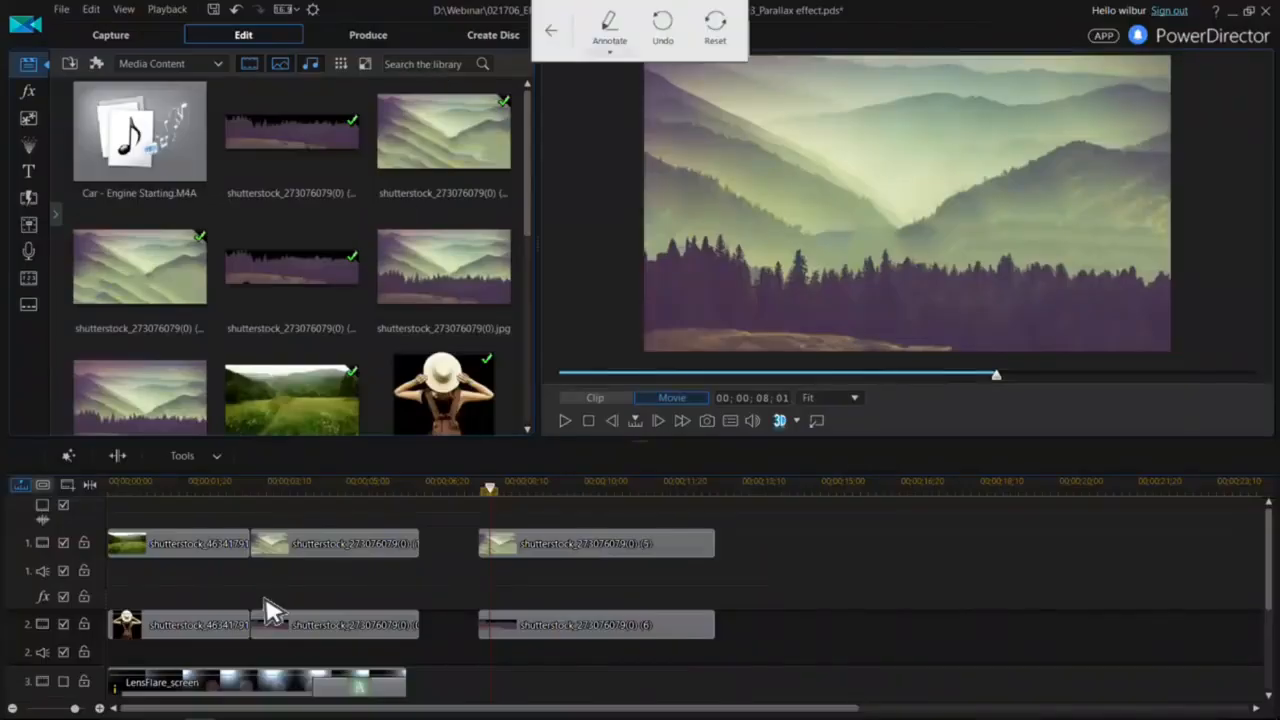
pyautogui.click(180, 708)
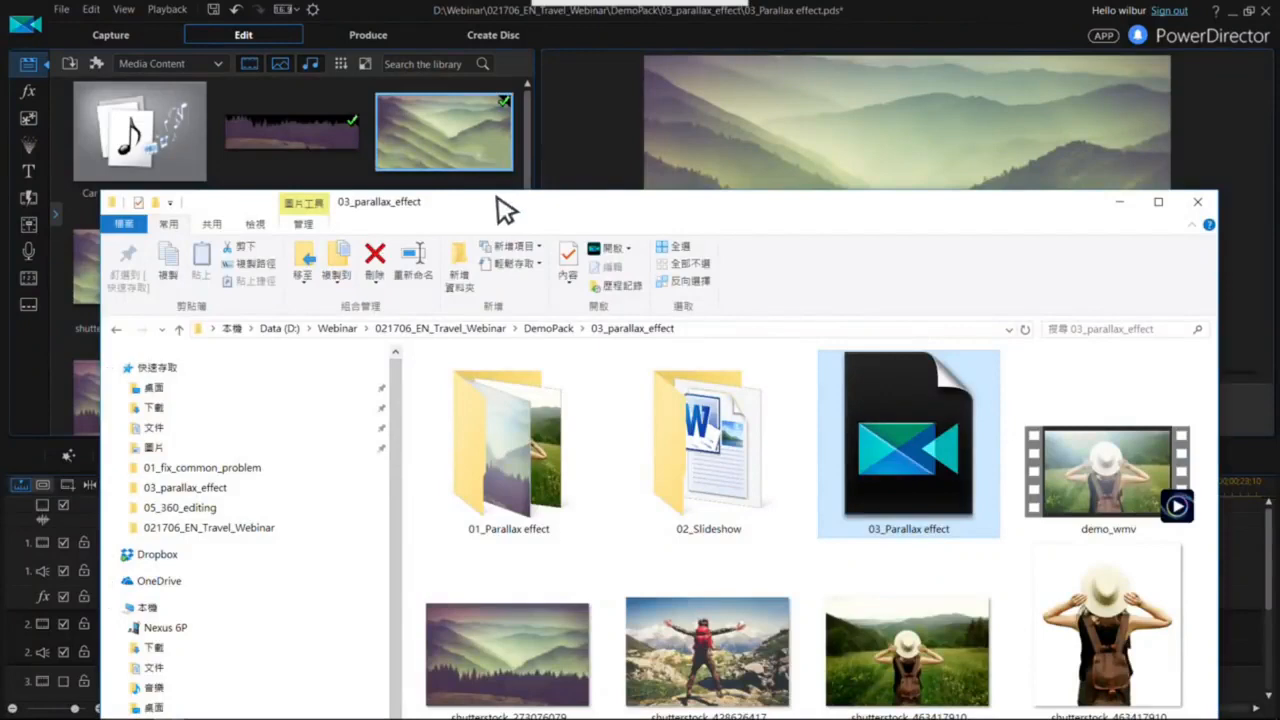
pyautogui.moveTo(505, 210); pyautogui.dragTo(462, 91)
pyautogui.hotkey('alt', 'Up')
pyautogui.doubleClick(482, 336)
pyautogui.doubleClick(478, 296)
pyautogui.click(697, 405)
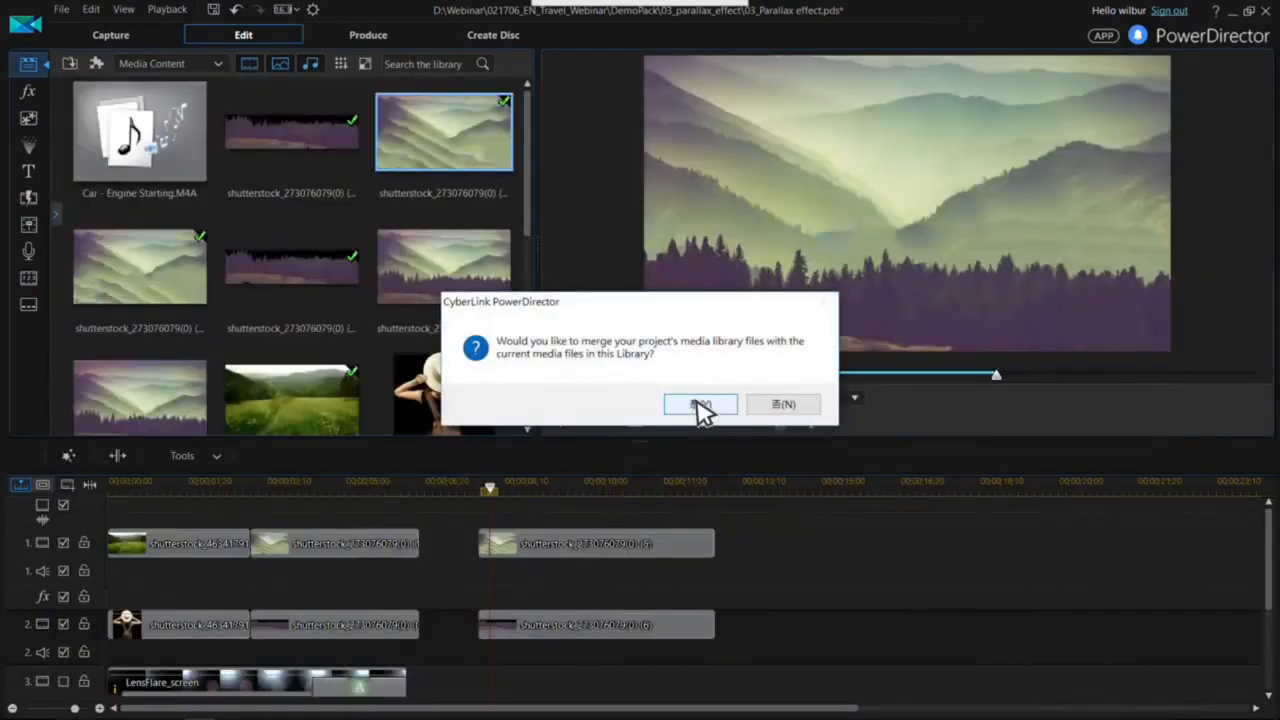
pyautogui.click(779, 405)
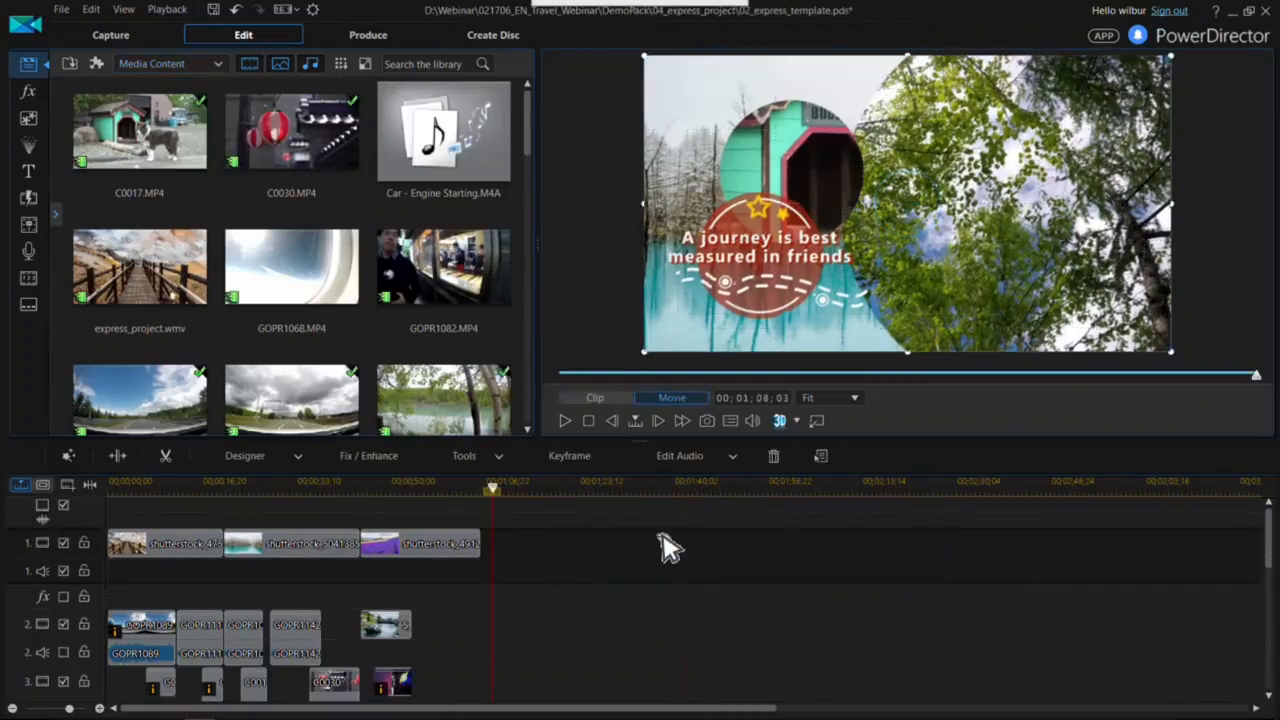
# - Clear the clip selection and open the Express Project template library, dismissing its introduction
pyautogui.click(662, 538)
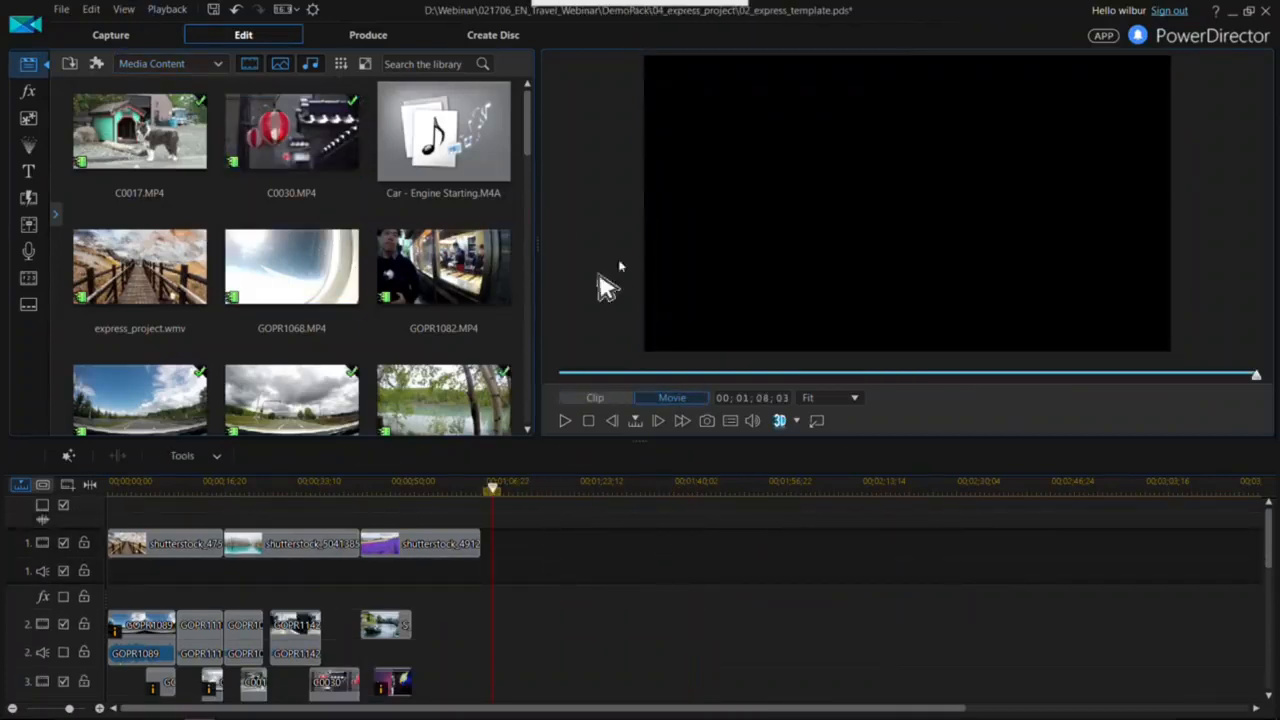
pyautogui.click(98, 63)
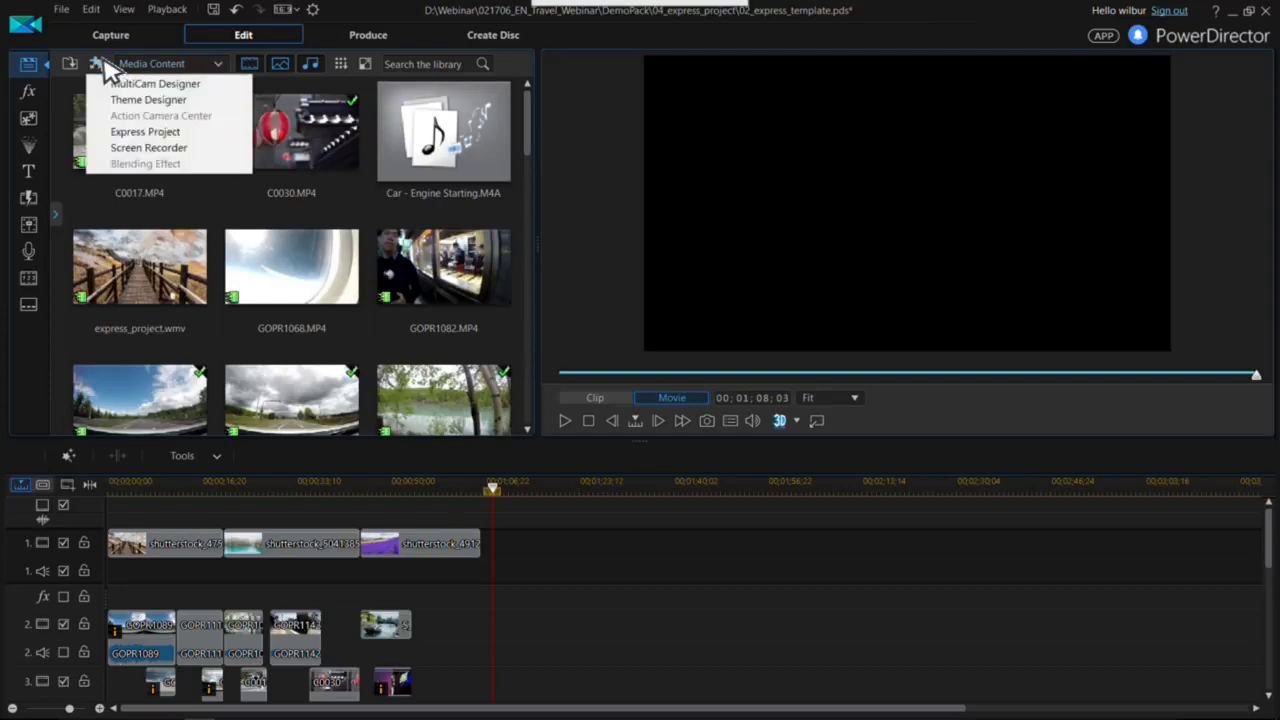
pyautogui.click(155, 138)
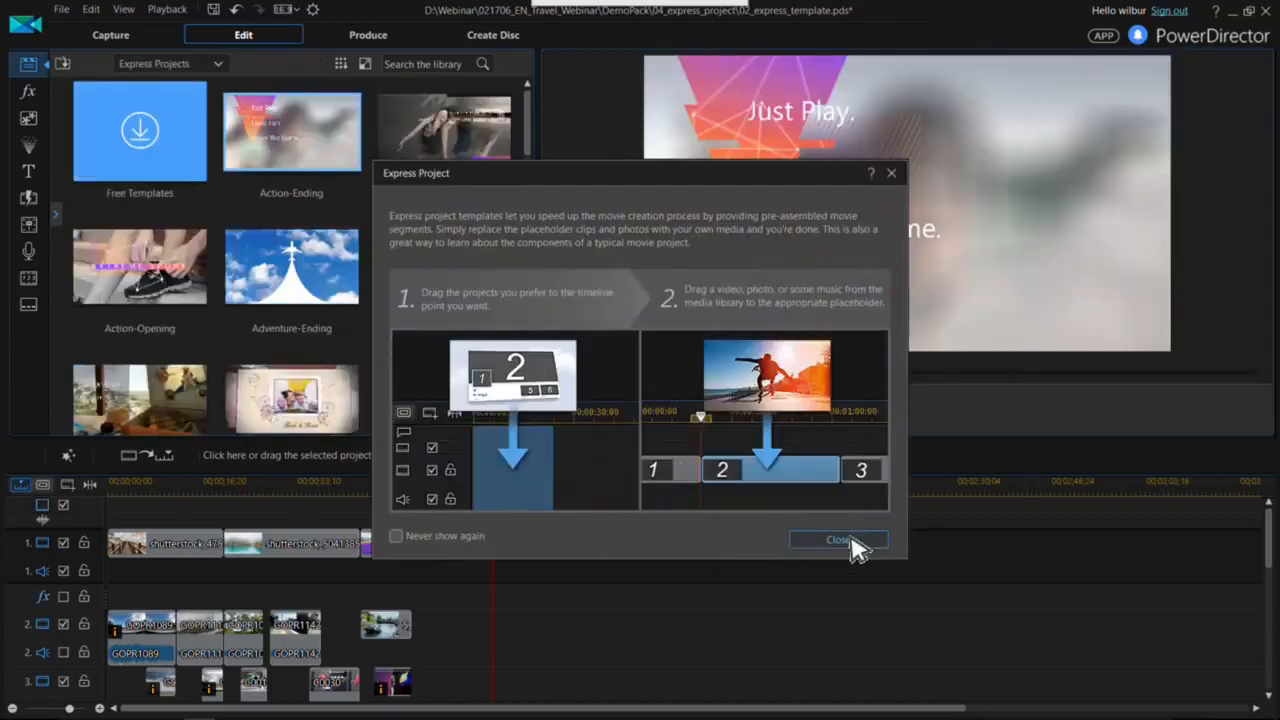
pyautogui.click(845, 541)
# - Switch the library to Media Content and back to Express Projects, dismissing the introduction
pyautogui.click(180, 66)
pyautogui.scroll(2, 186, 100)
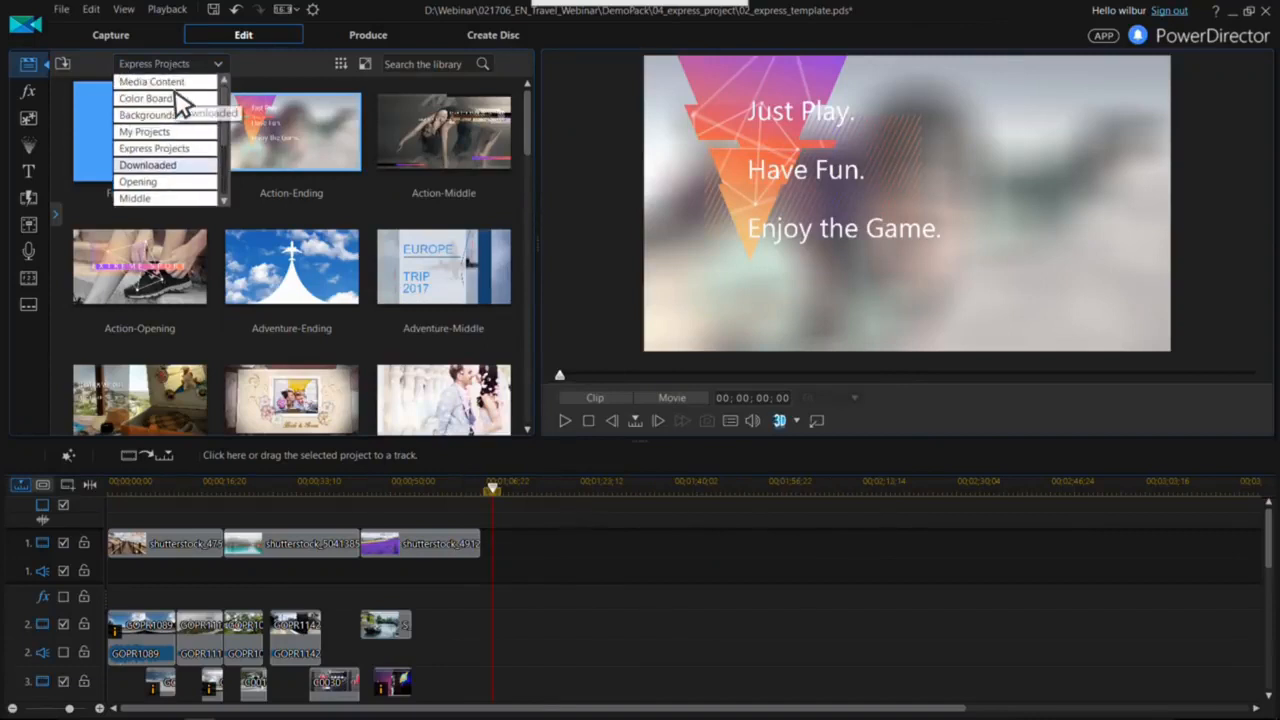
pyautogui.click(167, 84)
pyautogui.click(196, 65)
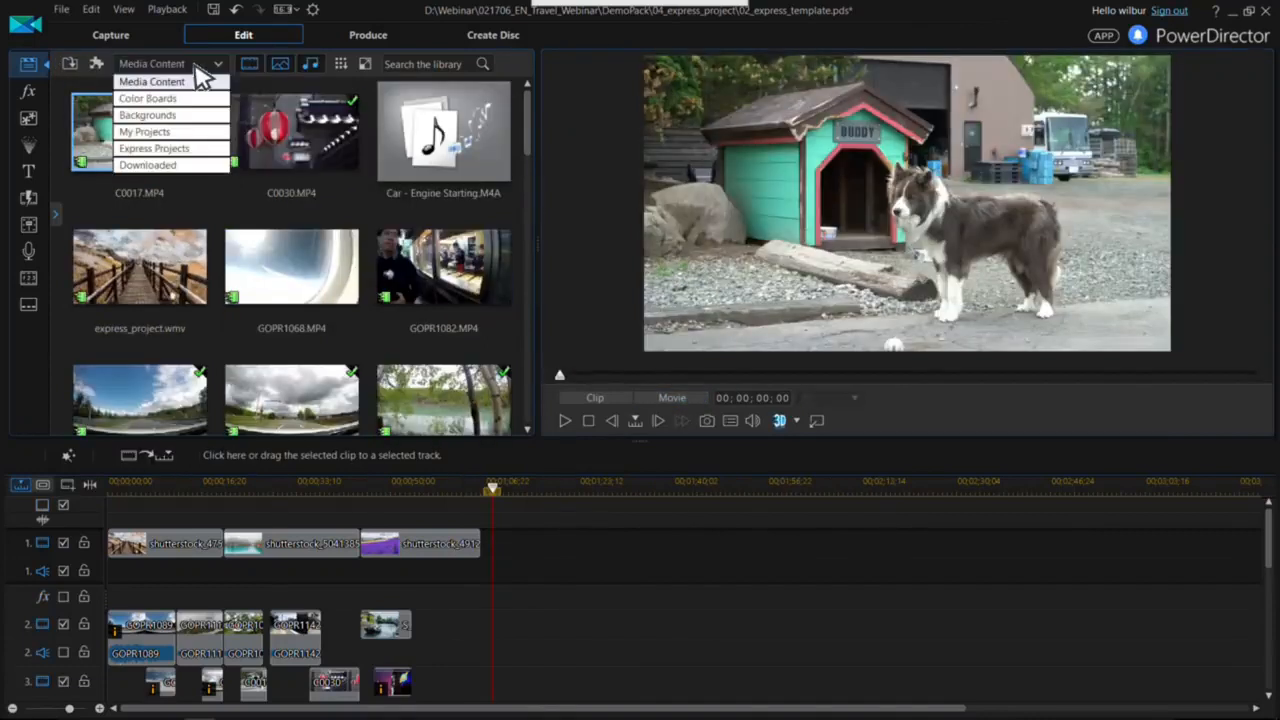
pyautogui.click(172, 147)
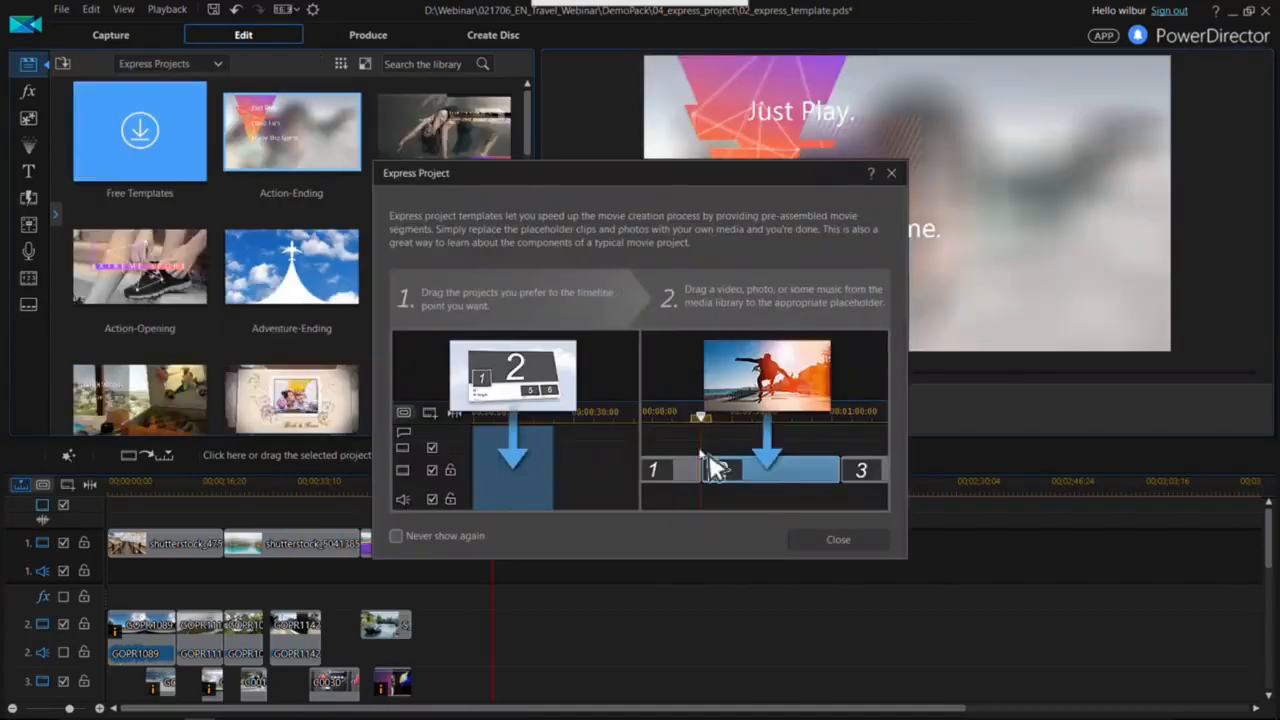
pyautogui.click(818, 542)
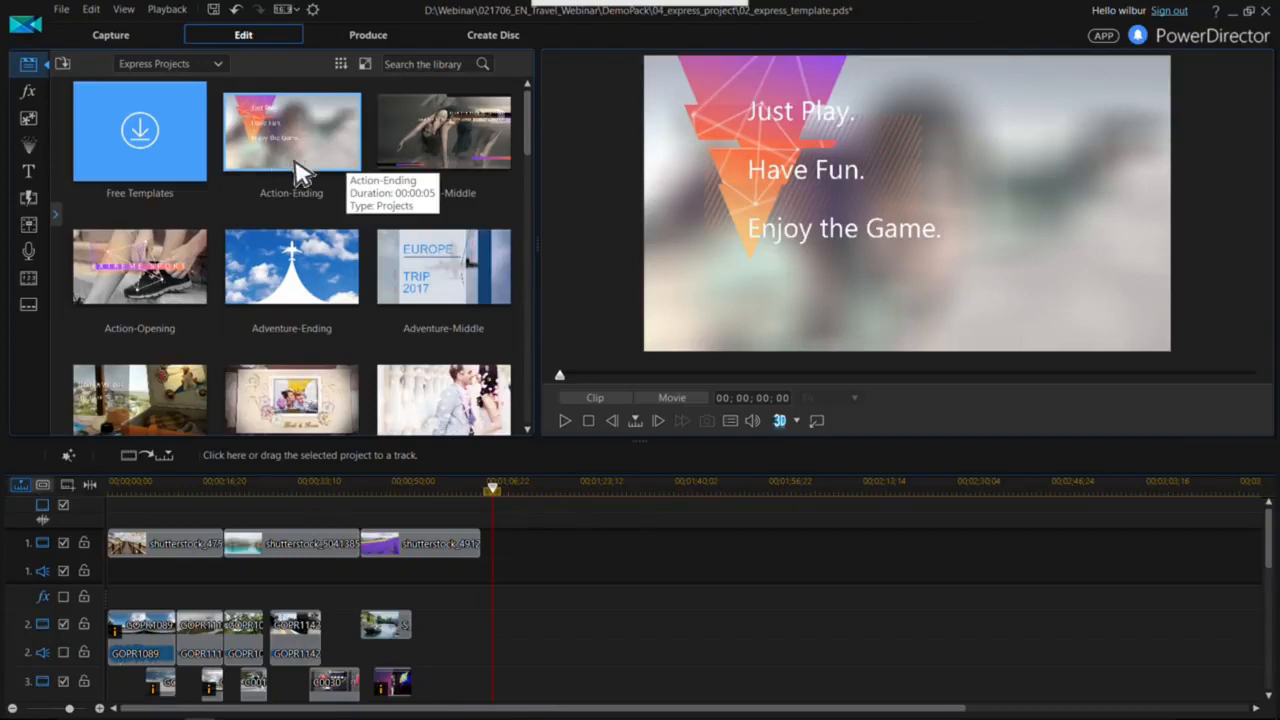
# - Try the Action-Opening template on the timeline at 00;01;08;03 and delete its clips from all tracks
pyautogui.click(148, 288)
pyautogui.moveTo(140, 260); pyautogui.dragTo(570, 545)
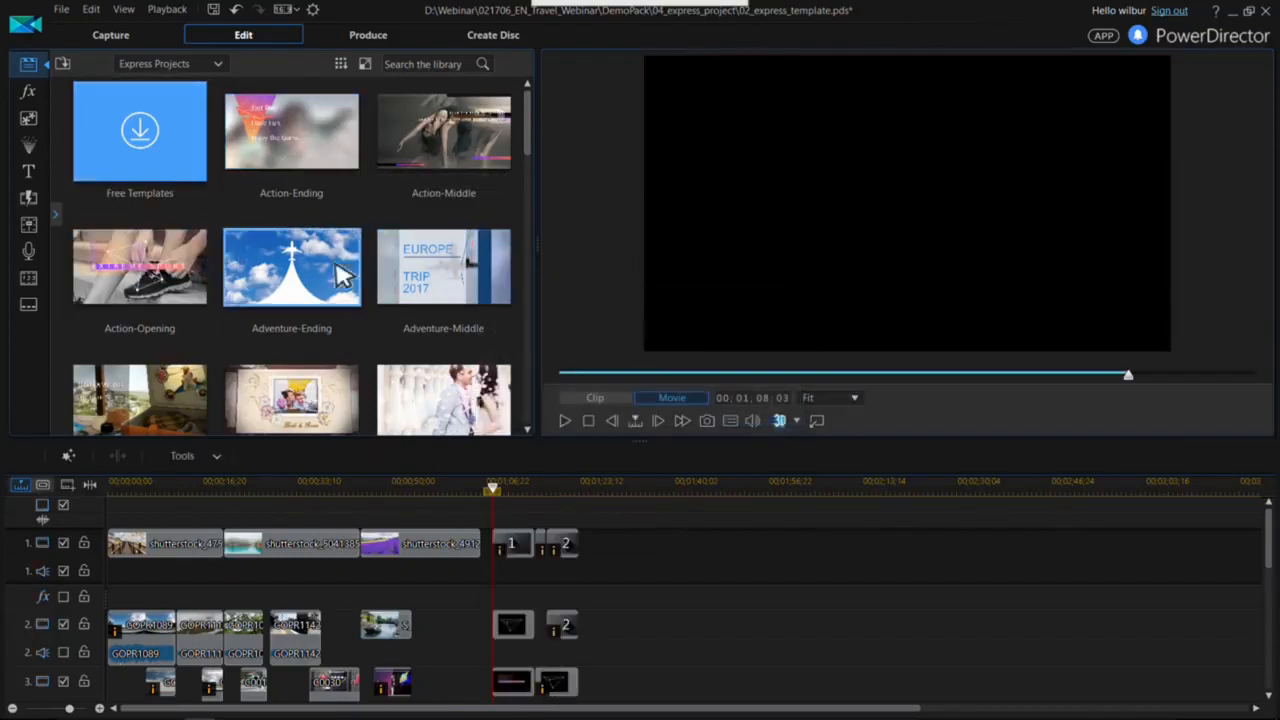
pyautogui.scroll(-3, 320, 180)
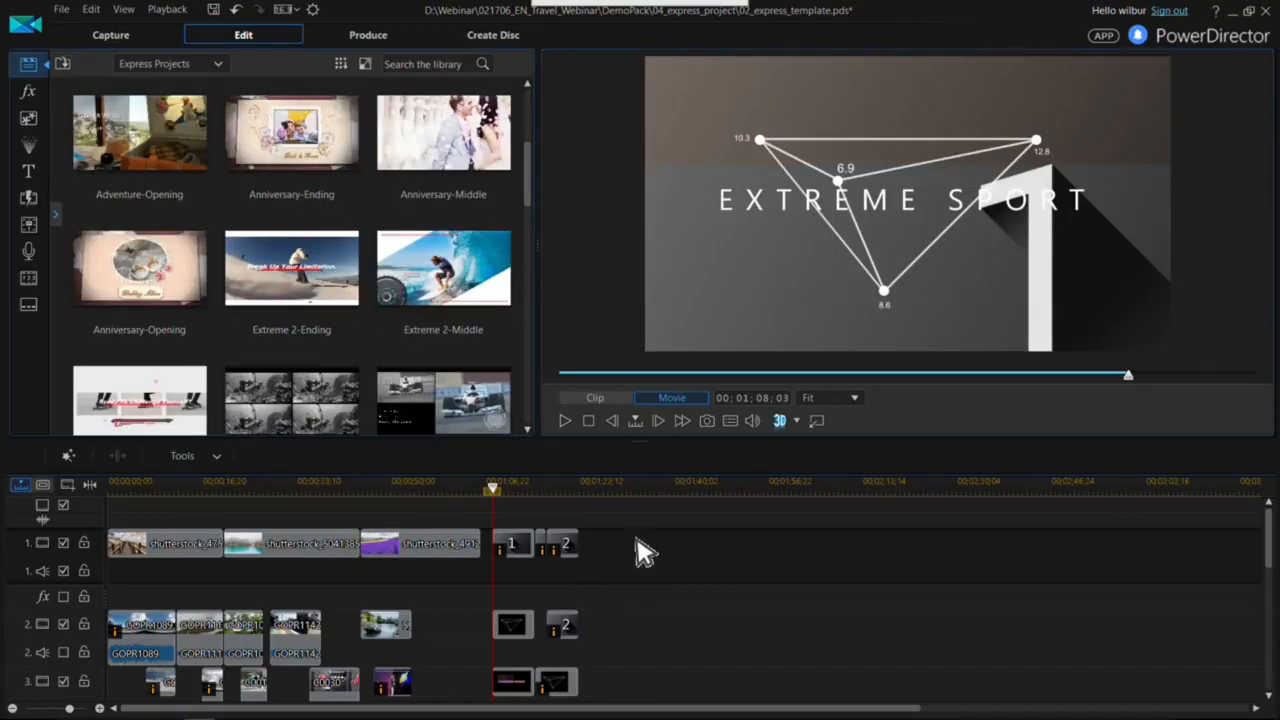
pyautogui.moveTo(641, 533); pyautogui.dragTo(505, 695)
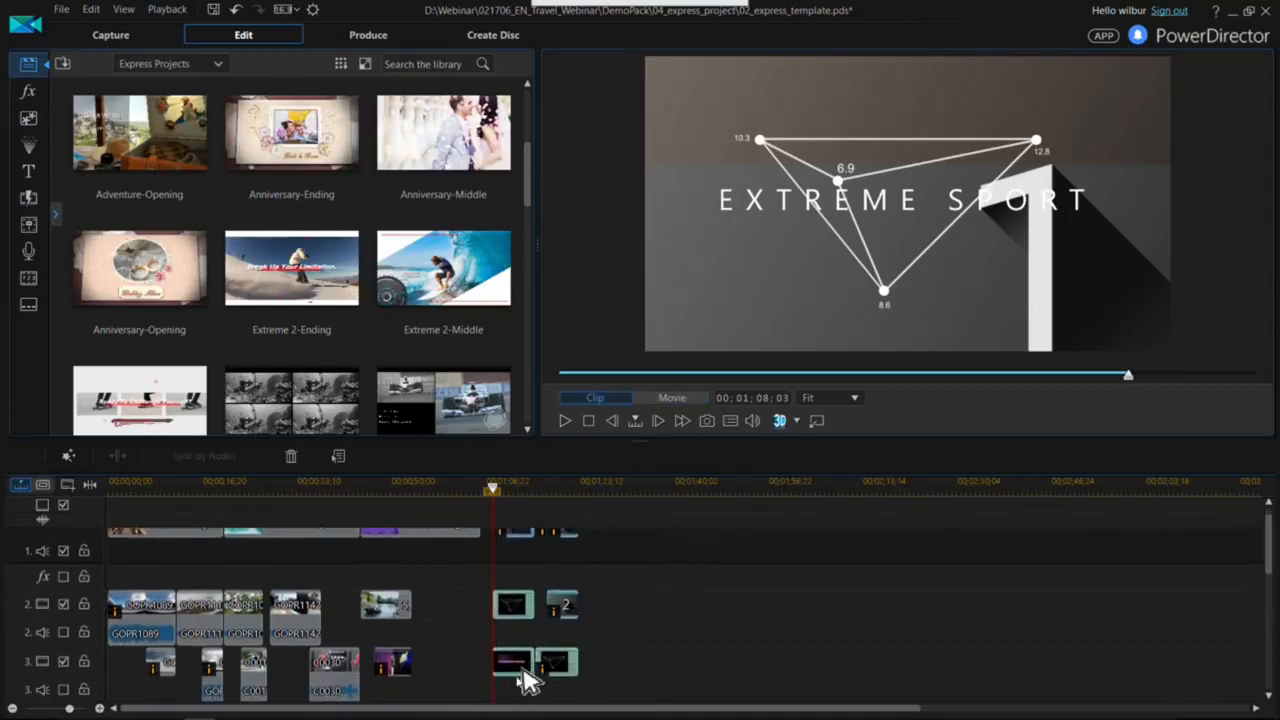
pyautogui.press('Delete')
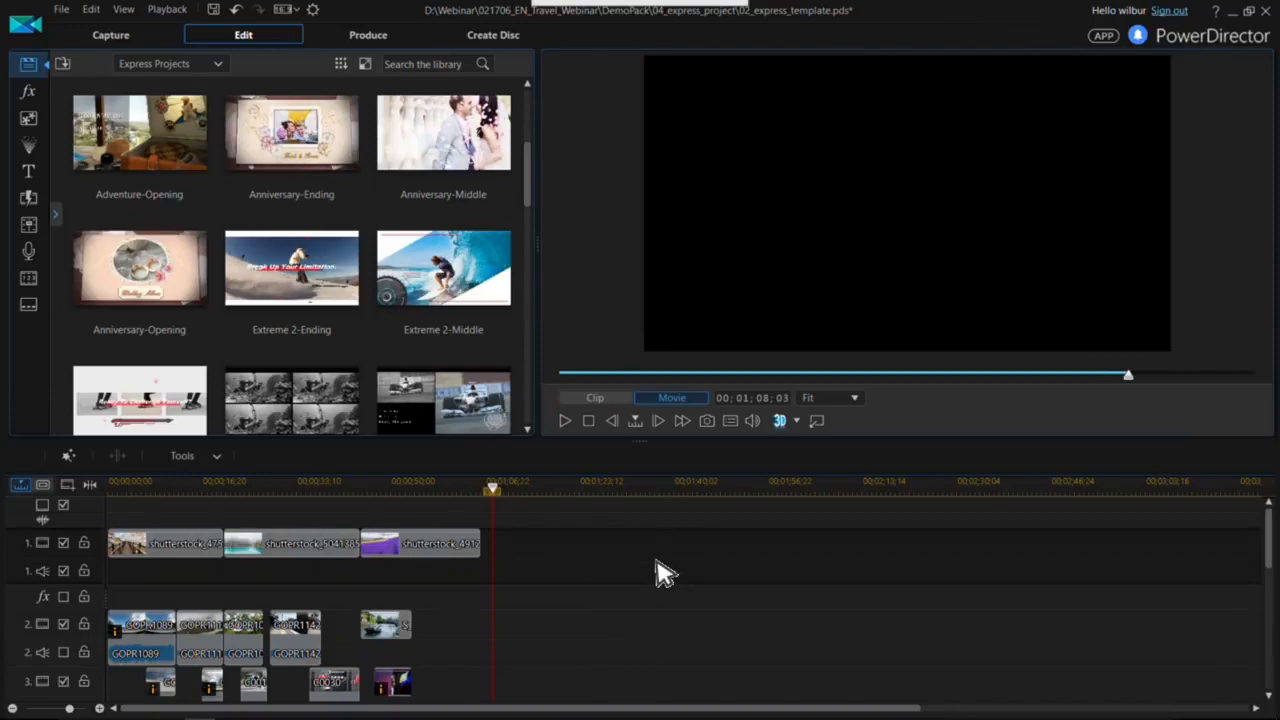
# - Browse the Express Project templates and place Let's Travel-Opening on the timeline after the existing clips, starting at 00;01;14;06
pyautogui.scroll(2, 404, 246)
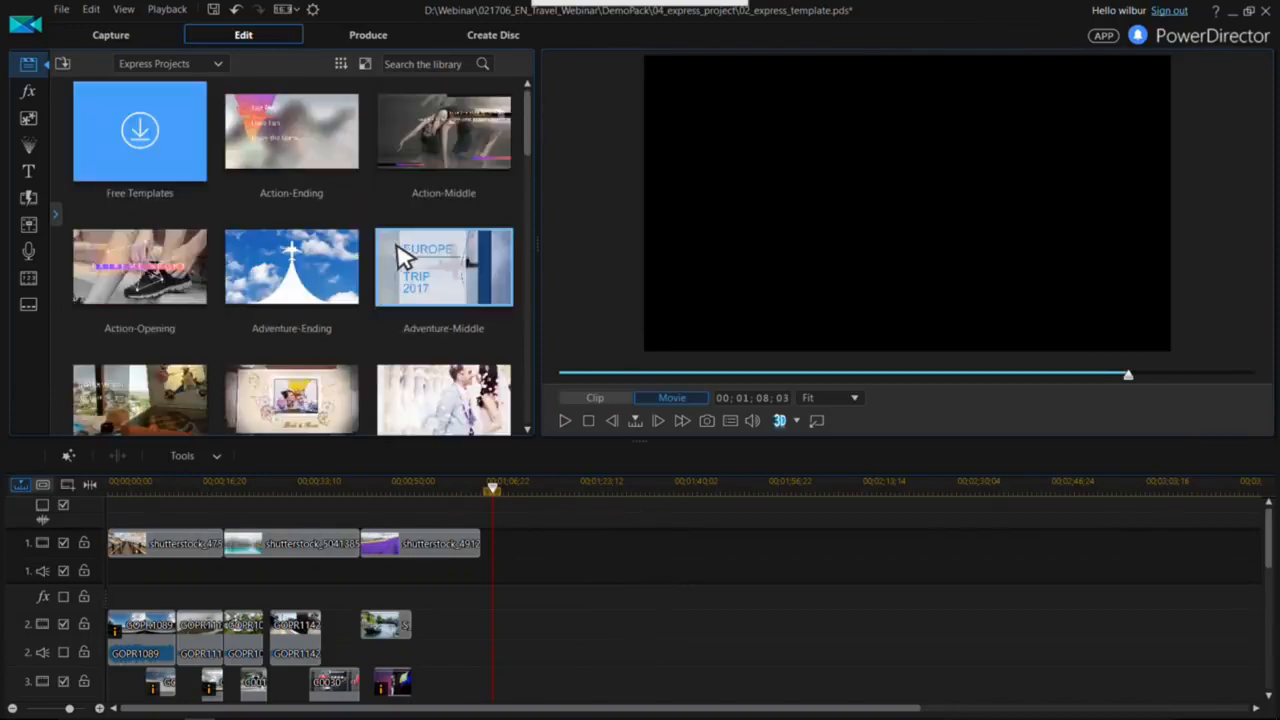
pyautogui.scroll(-2, 342, 222)
pyautogui.scroll(-4, 345, 232)
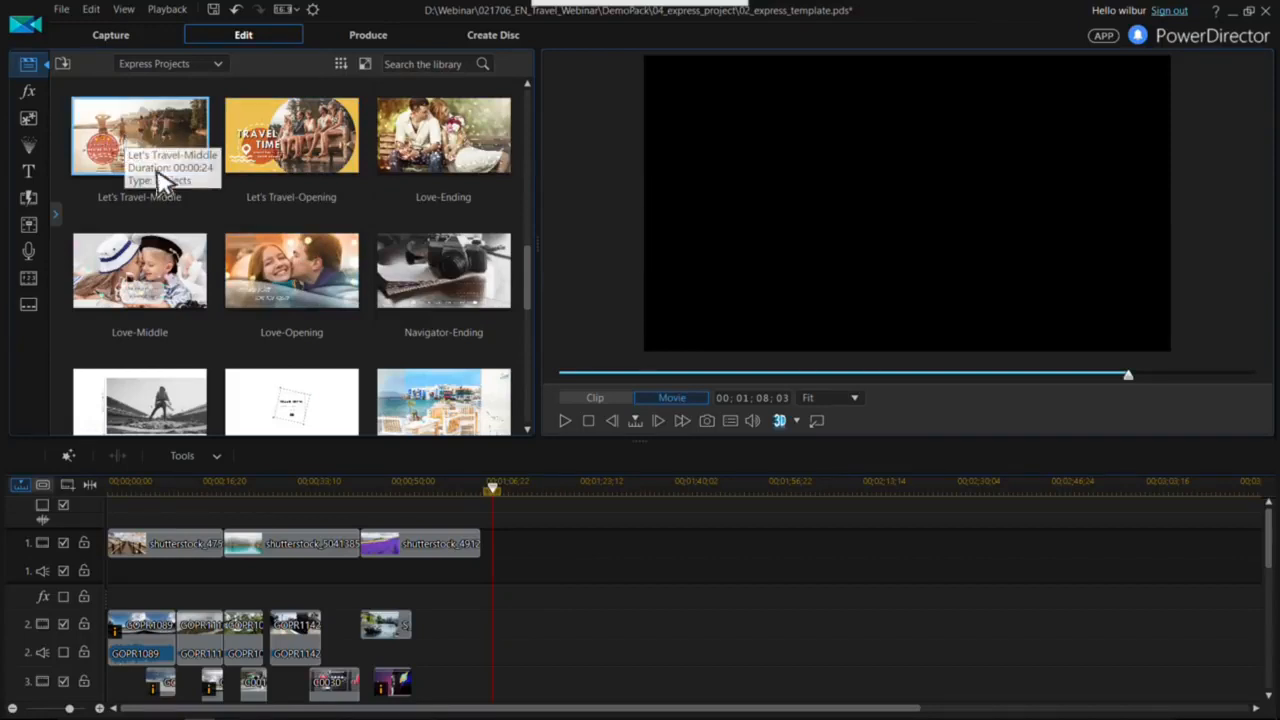
pyautogui.scroll(2, 220, 180)
pyautogui.scroll(-2, 310, 300)
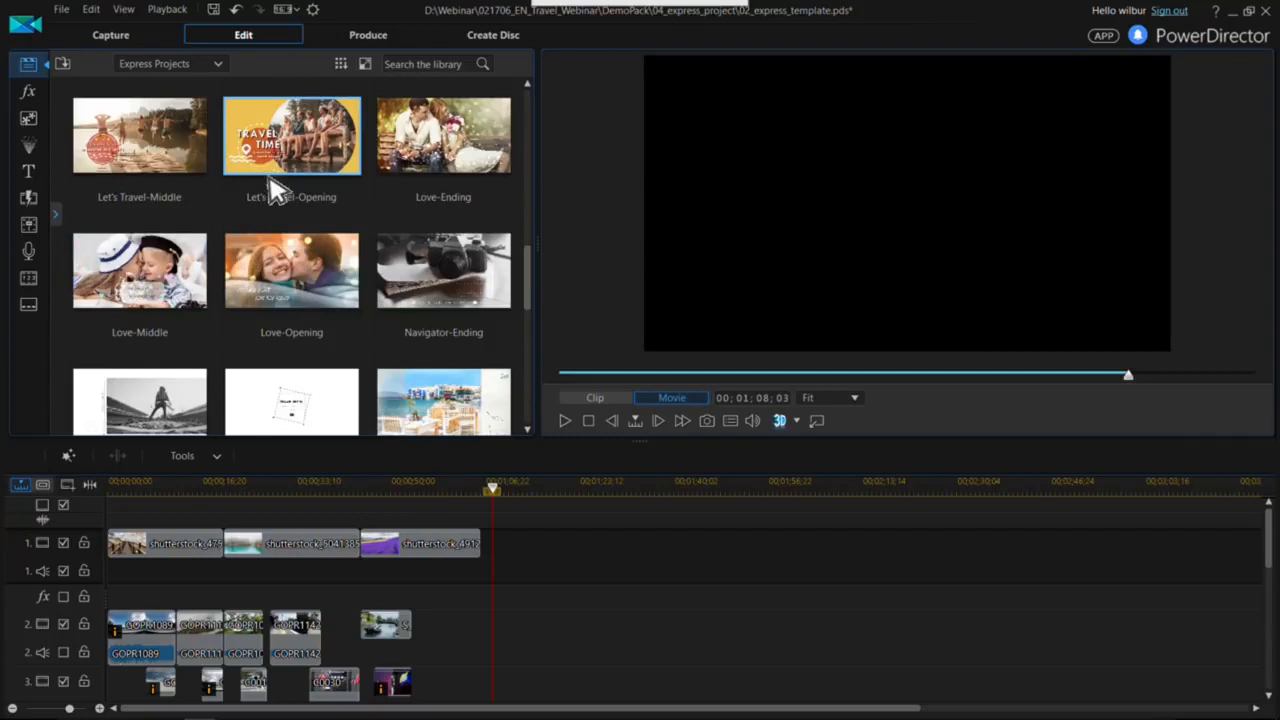
pyautogui.scroll(2, 271, 186)
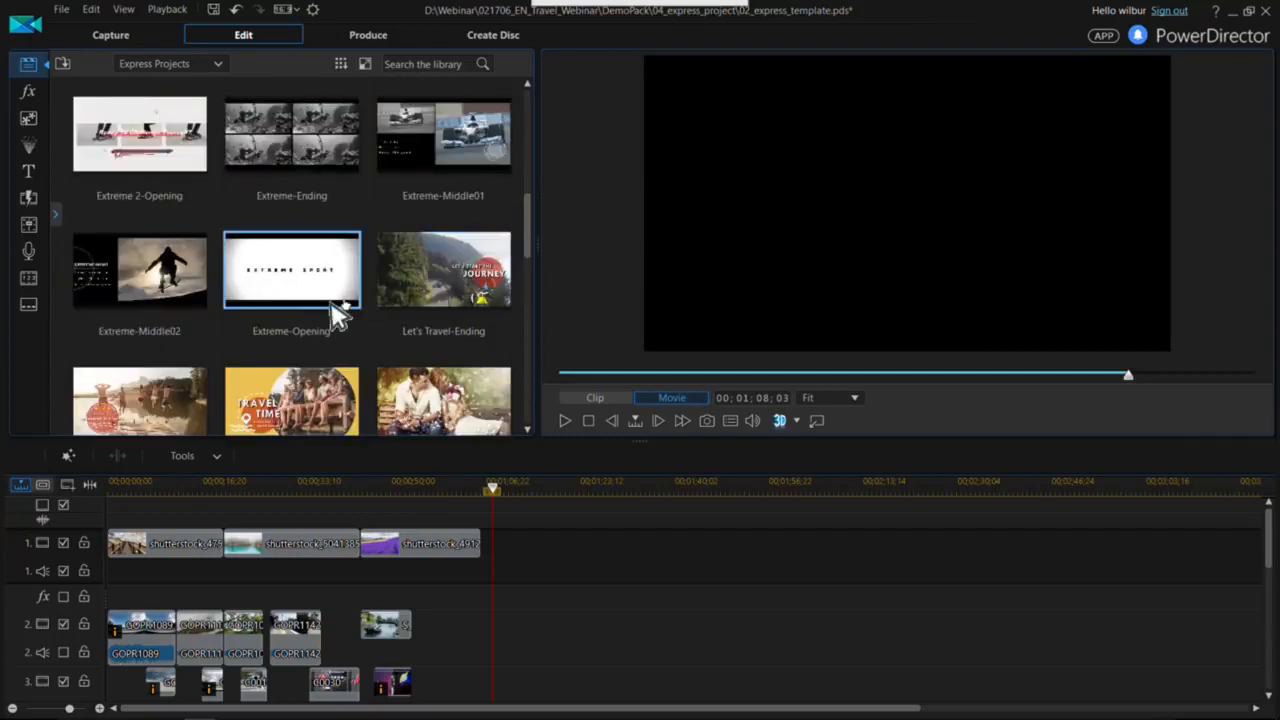
pyautogui.scroll(-2, 251, 286)
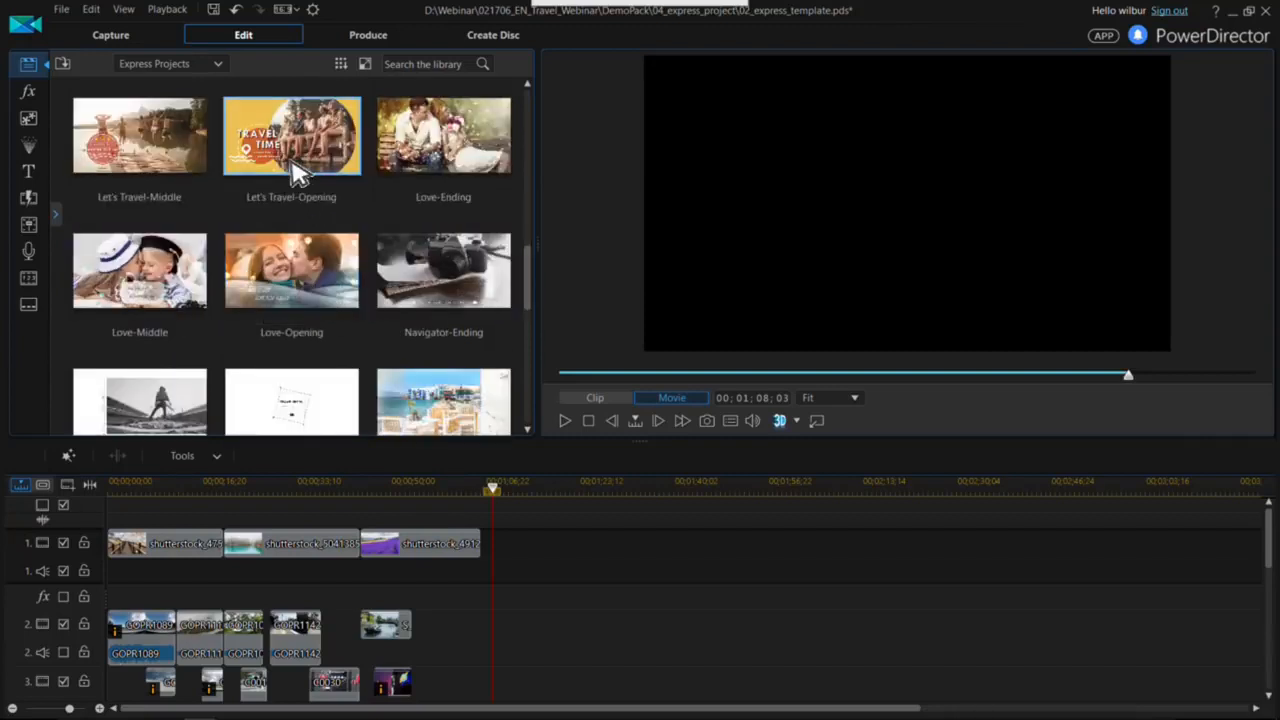
pyautogui.moveTo(296, 140); pyautogui.dragTo(540, 575)
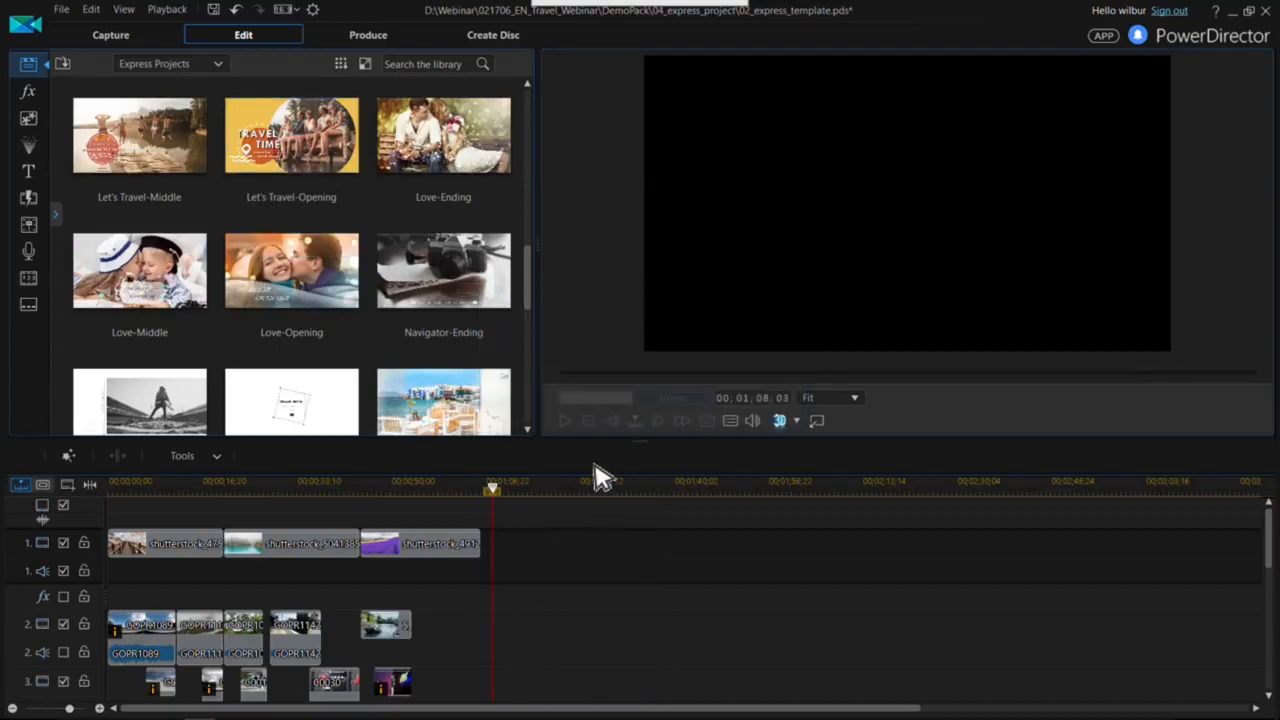
# - Append the Let's Travel-Middle and Let's Travel-Ending templates to the timeline directly after the opening template
pyautogui.click(148, 165)
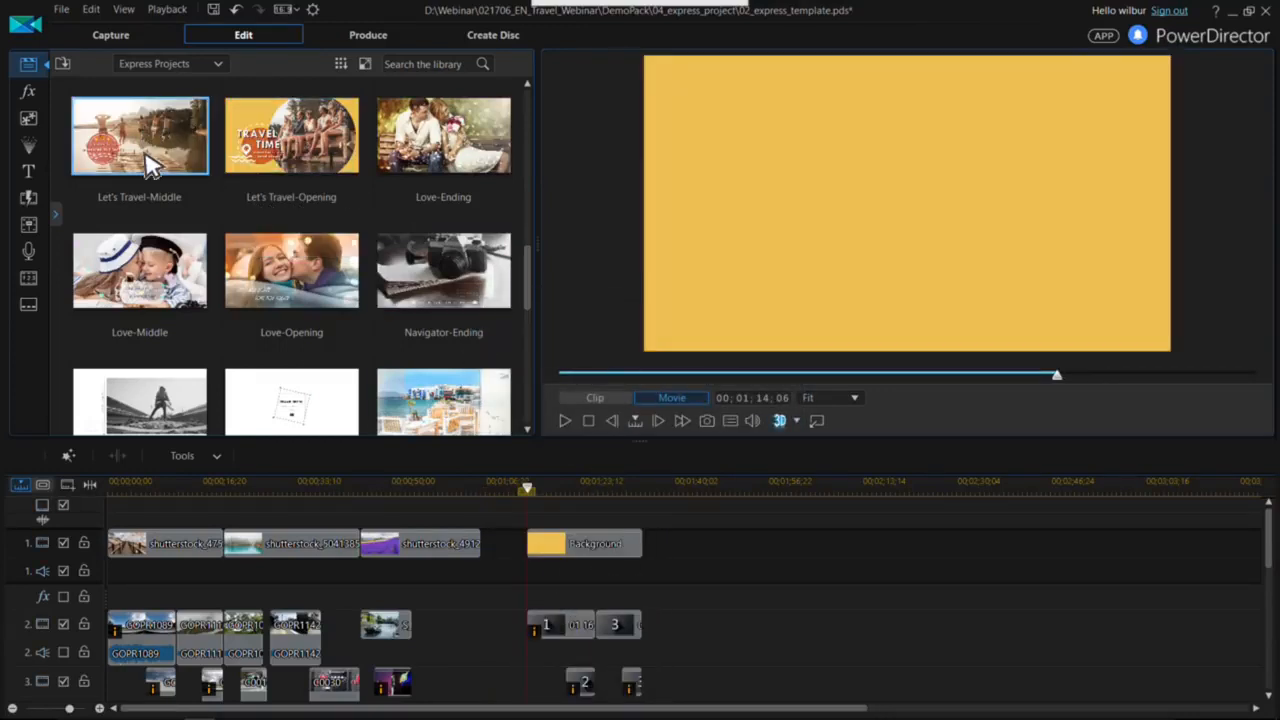
pyautogui.moveTo(140, 148); pyautogui.dragTo(641, 600)
pyautogui.scroll(3, 345, 270)
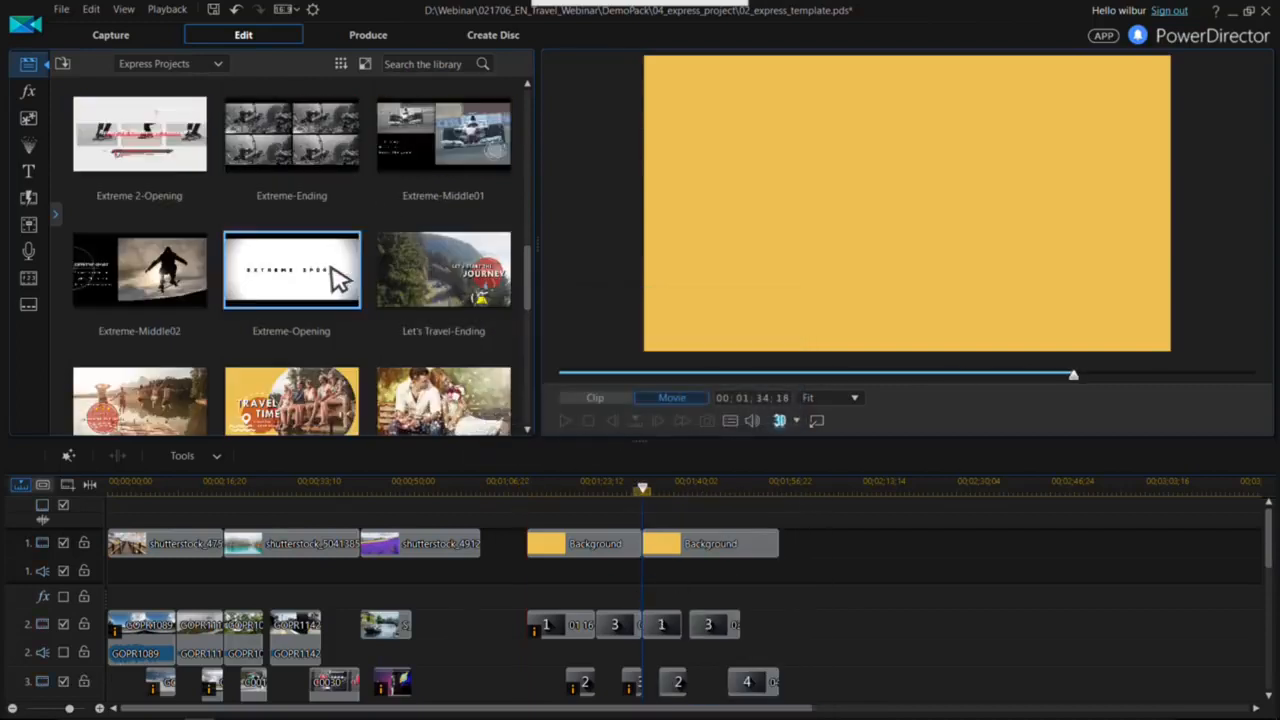
pyautogui.moveTo(840, 630); pyautogui.dragTo(780, 629)
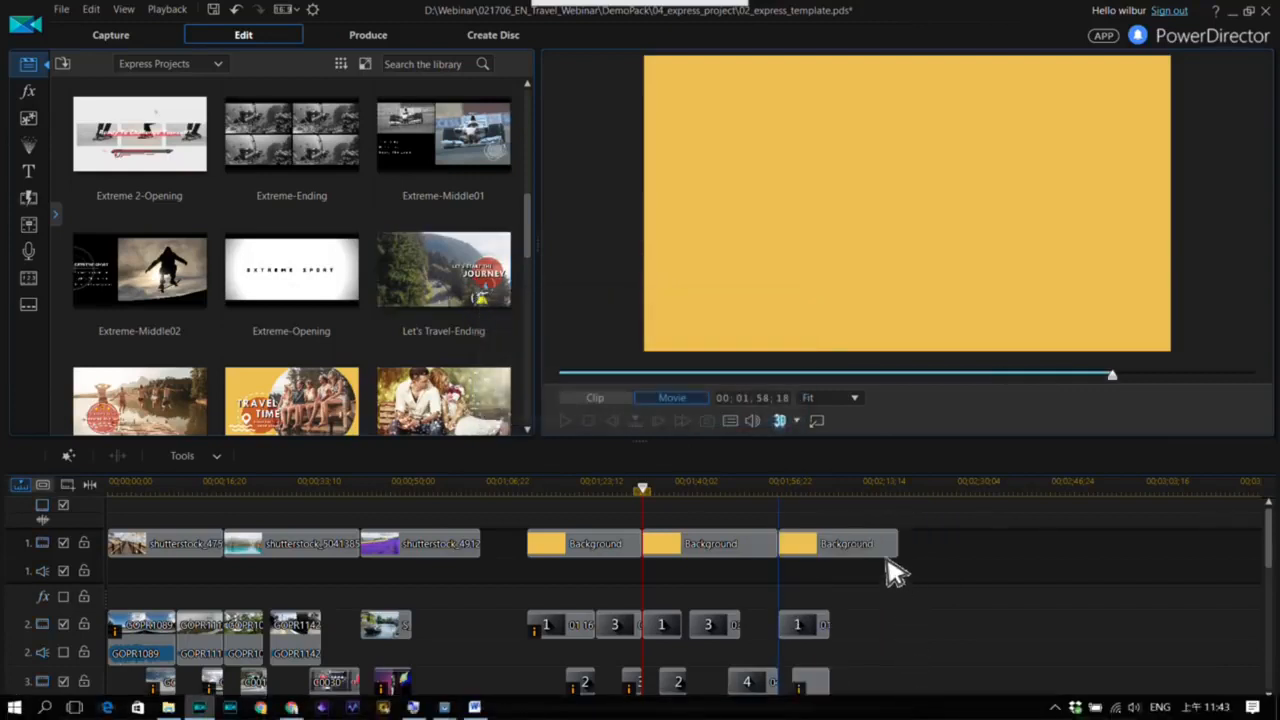
# - Show the opening template at 00;01;16;02 in the preview and enlarge the timeline area
pyautogui.click(538, 490)
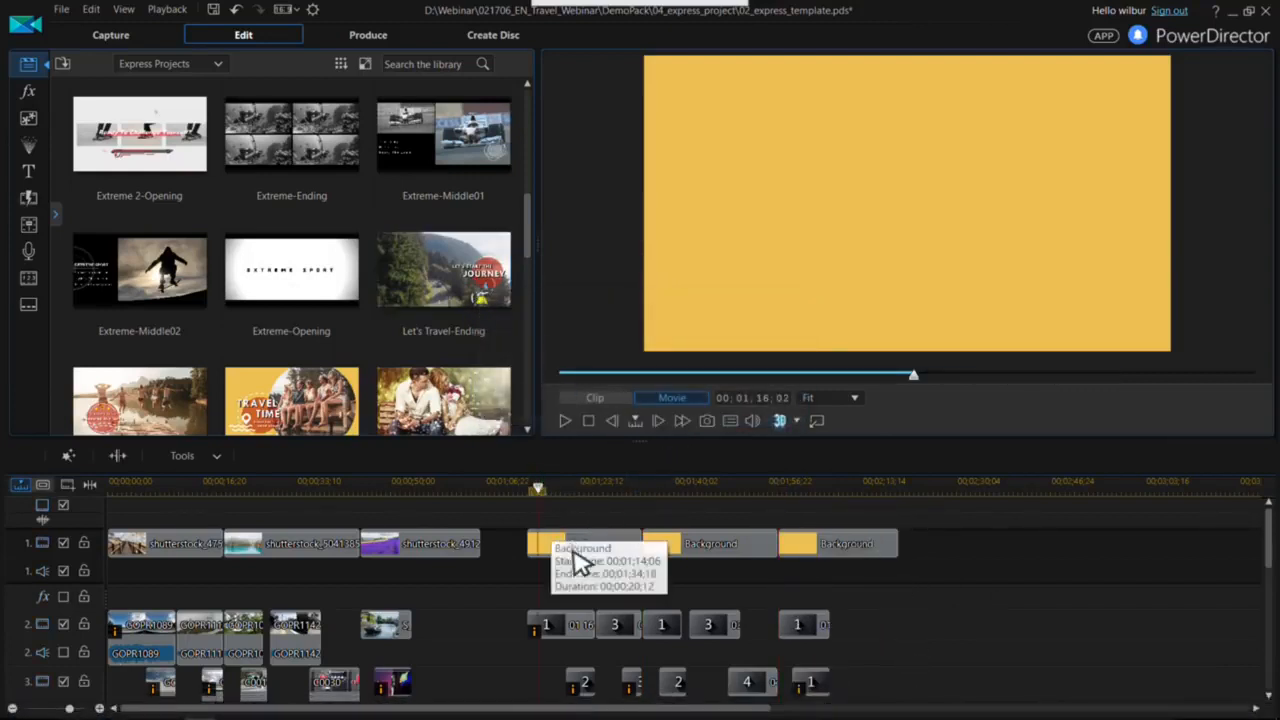
pyautogui.scroll(-1, 1268, 538)
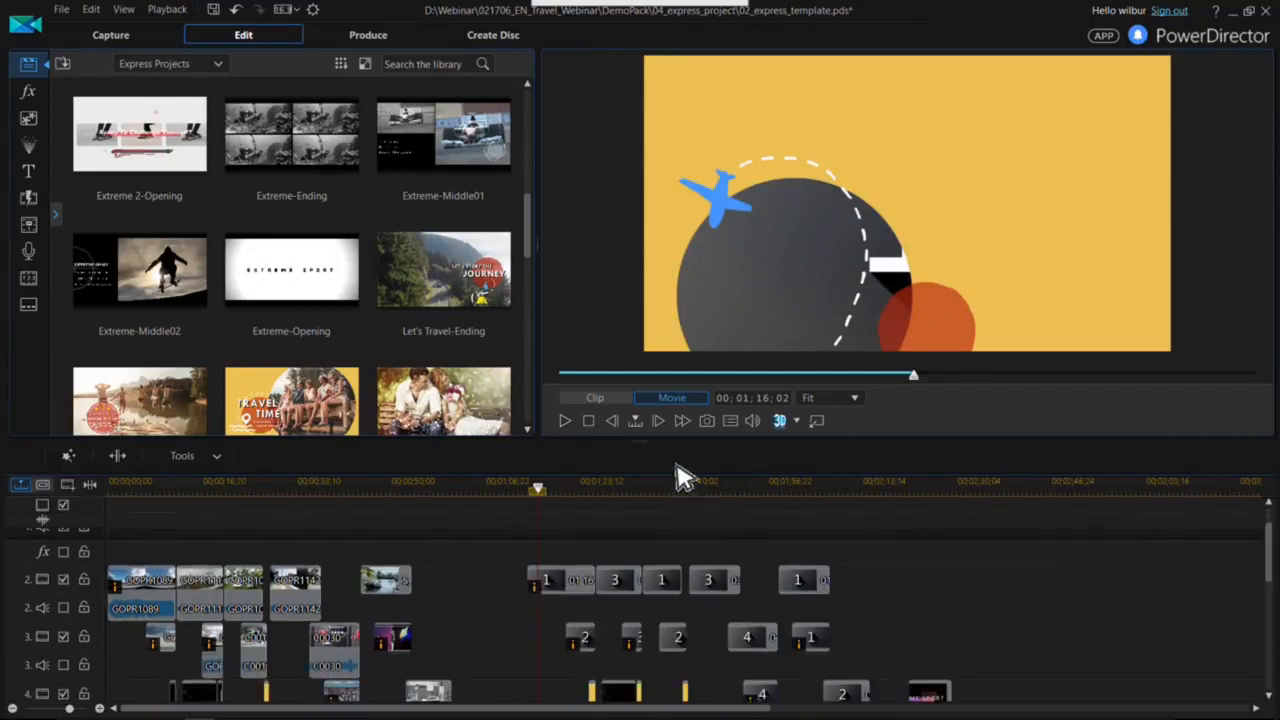
pyautogui.moveTo(648, 446); pyautogui.dragTo(640, 417)
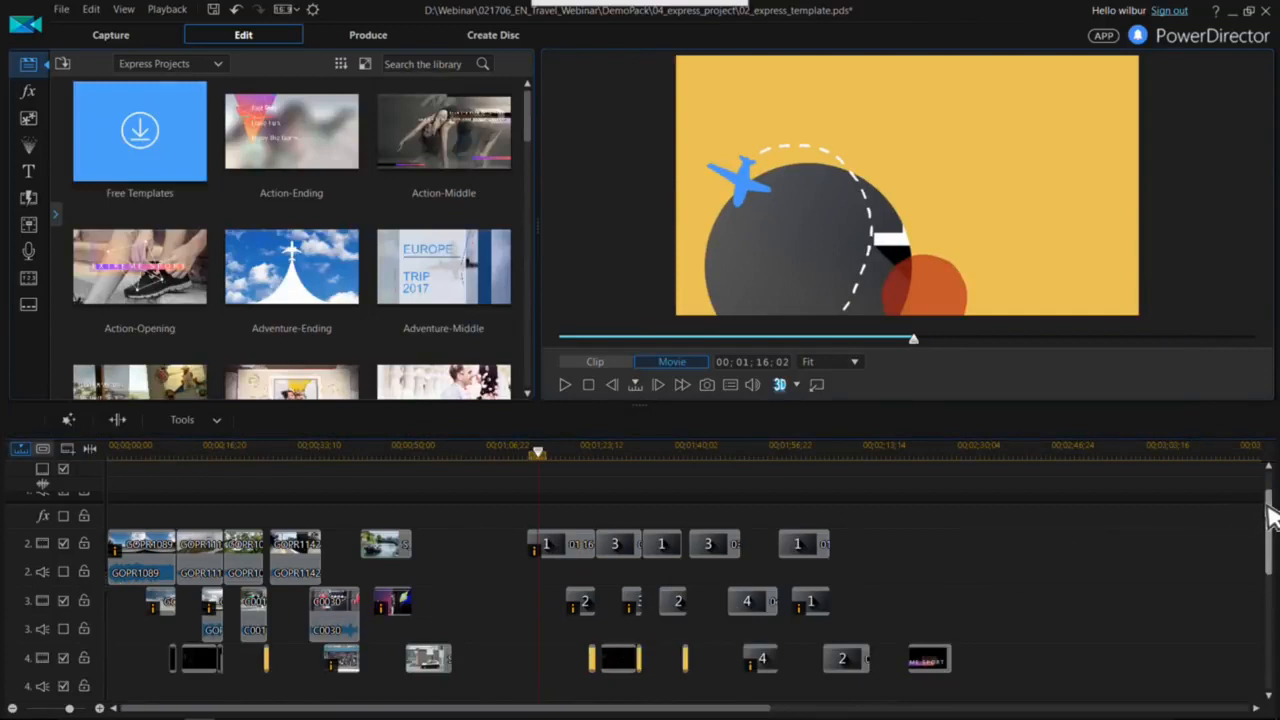
pyautogui.moveTo(1270, 520); pyautogui.dragTo(1262, 470)
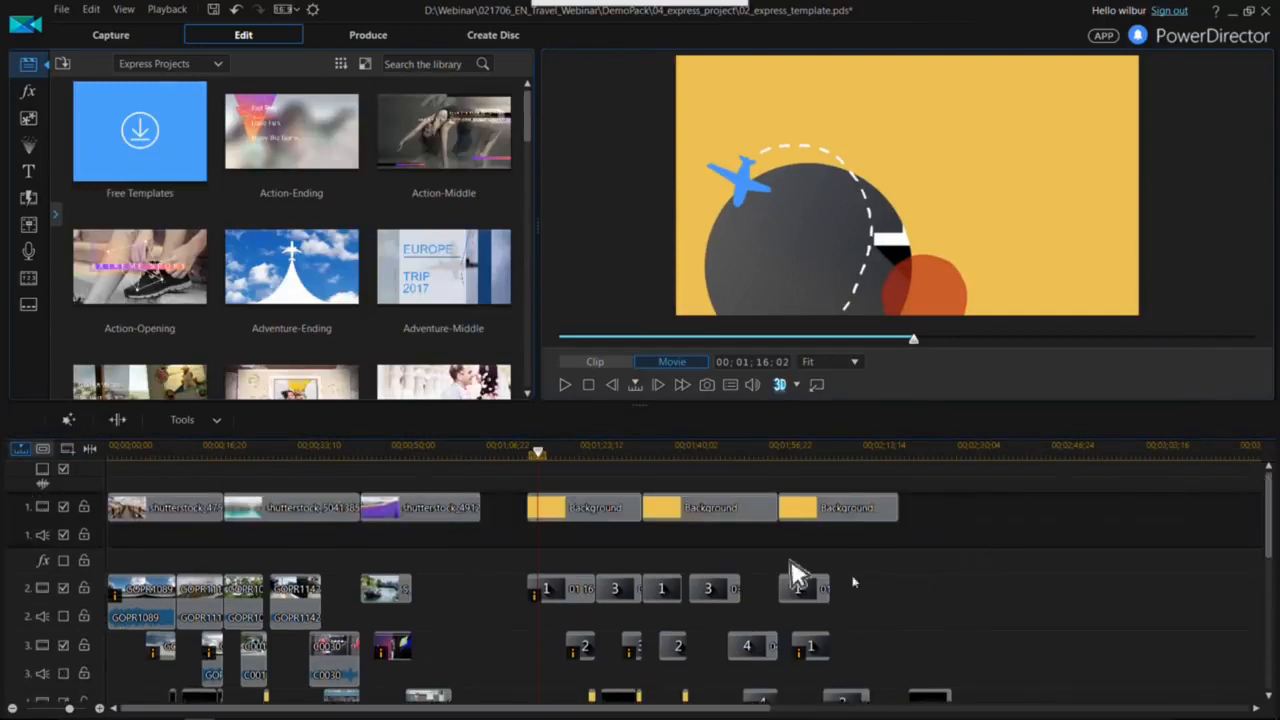
# - Switch the library to Media Content and fill placeholder 1 of the opening template on track 2 with C0017.MP4
pyautogui.click(143, 63)
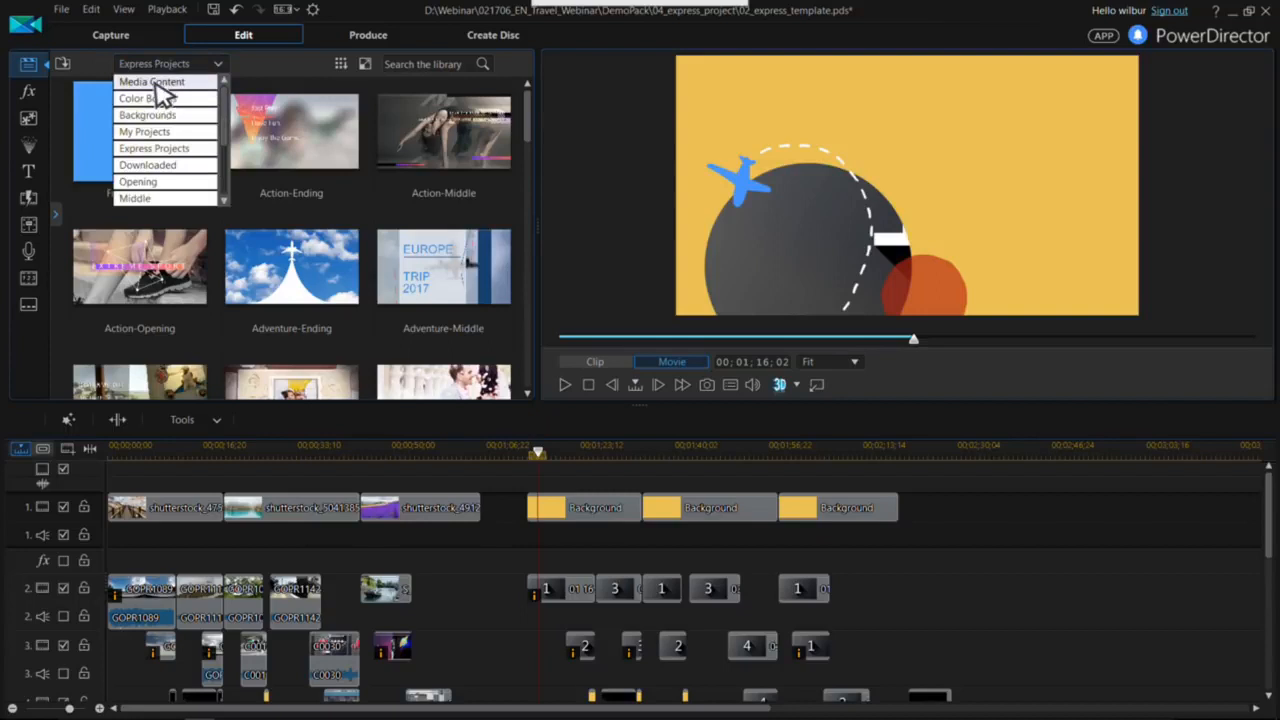
pyautogui.click(160, 83)
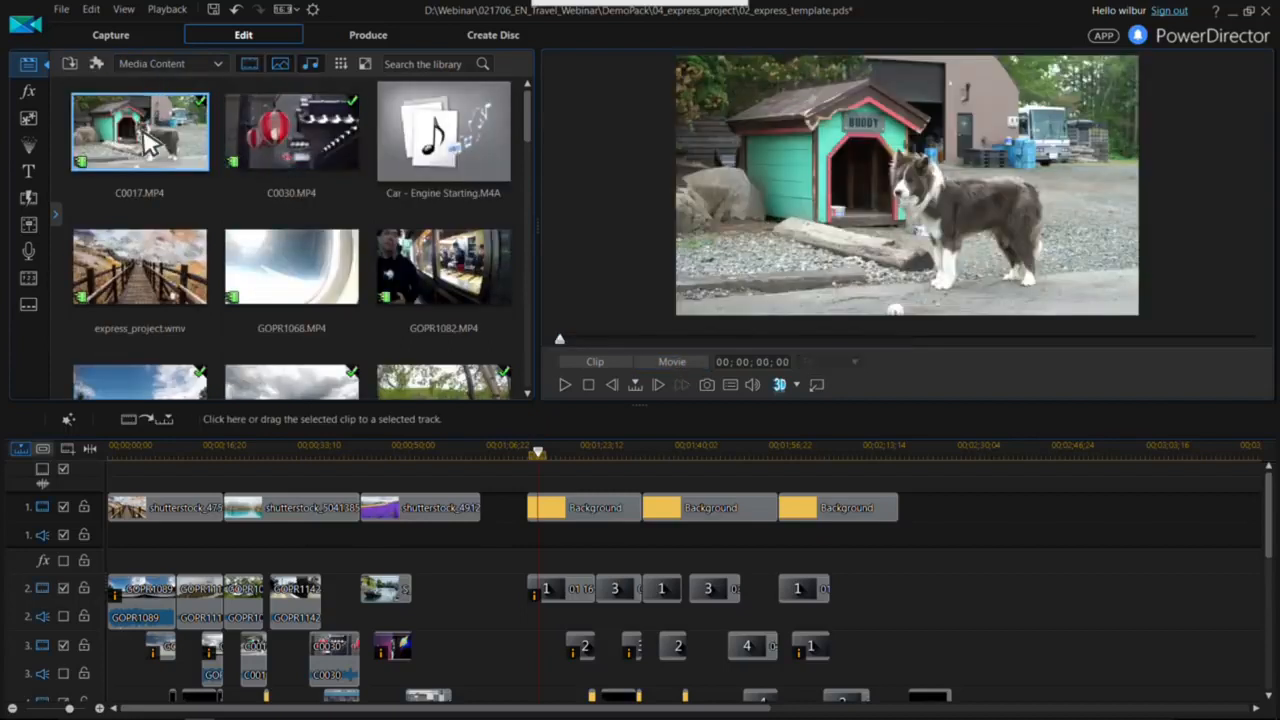
pyautogui.click(528, 450)
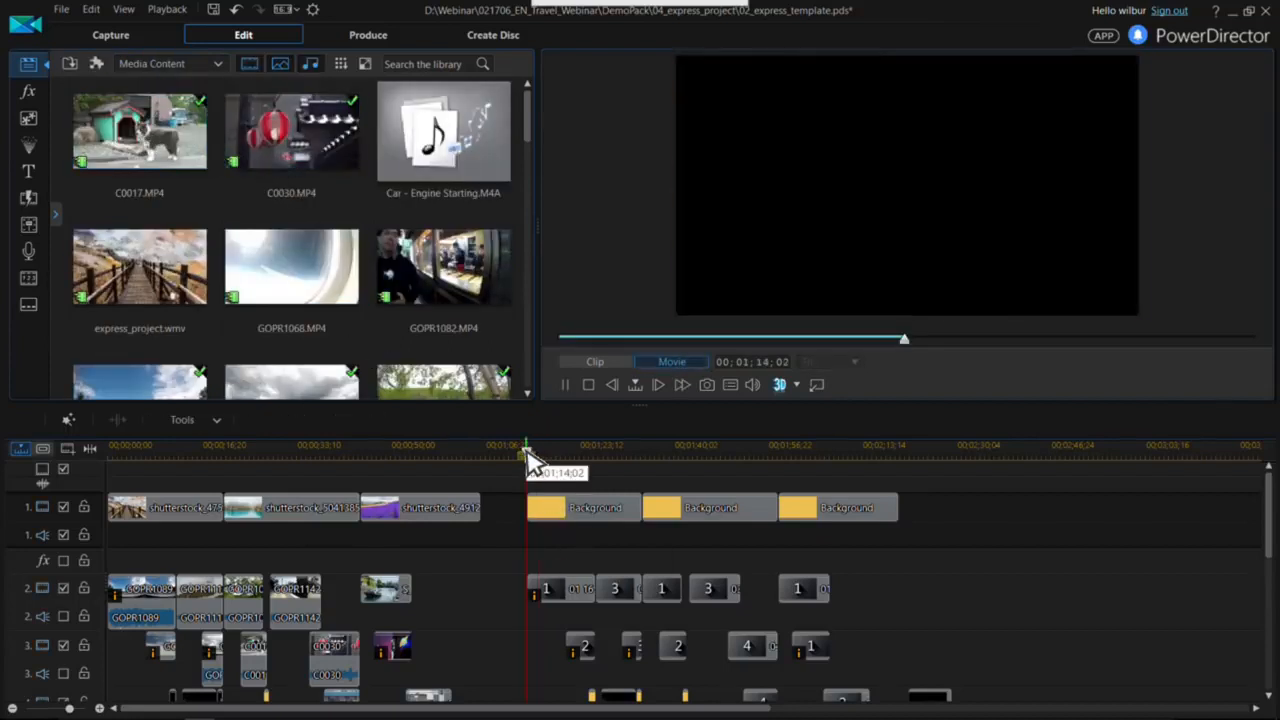
pyautogui.press('space')
pyautogui.moveTo(151, 147); pyautogui.dragTo(533, 602)
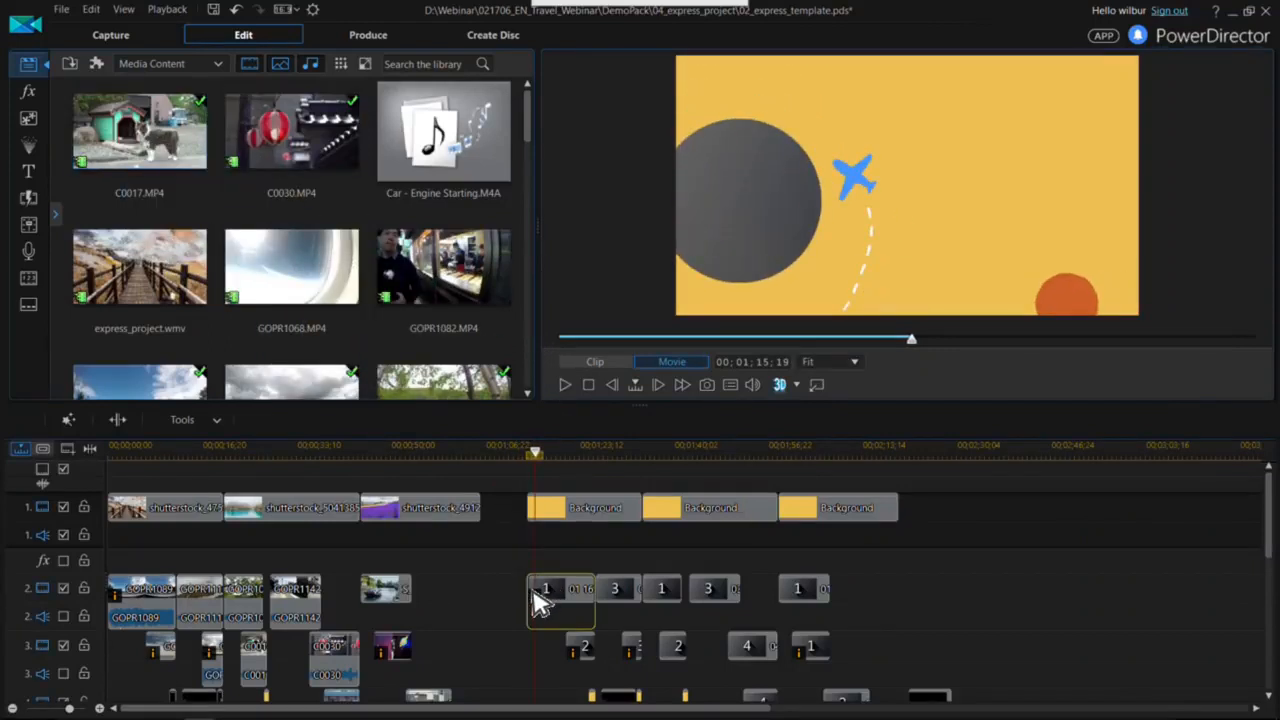
# - Fill placeholder 2 of the opening template on track 3 with S__153870346.jpg and preview the result
pyautogui.click(525, 451)
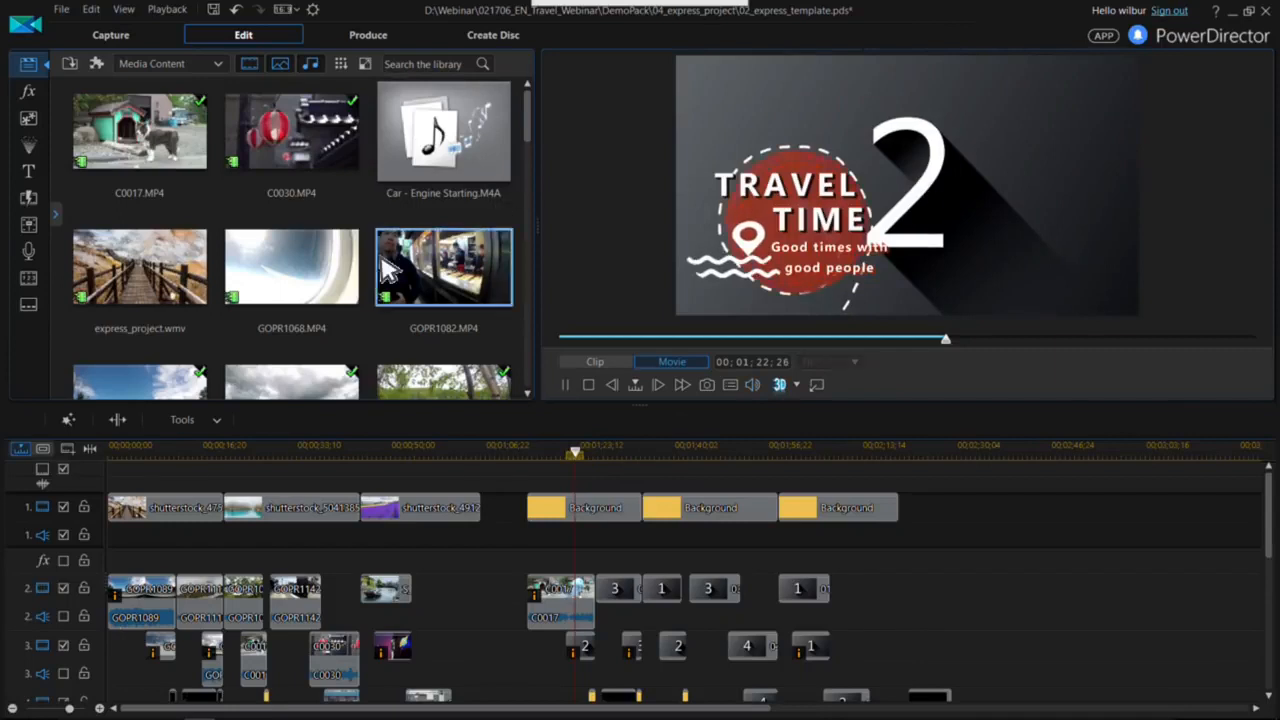
pyautogui.scroll(-3, 334, 214)
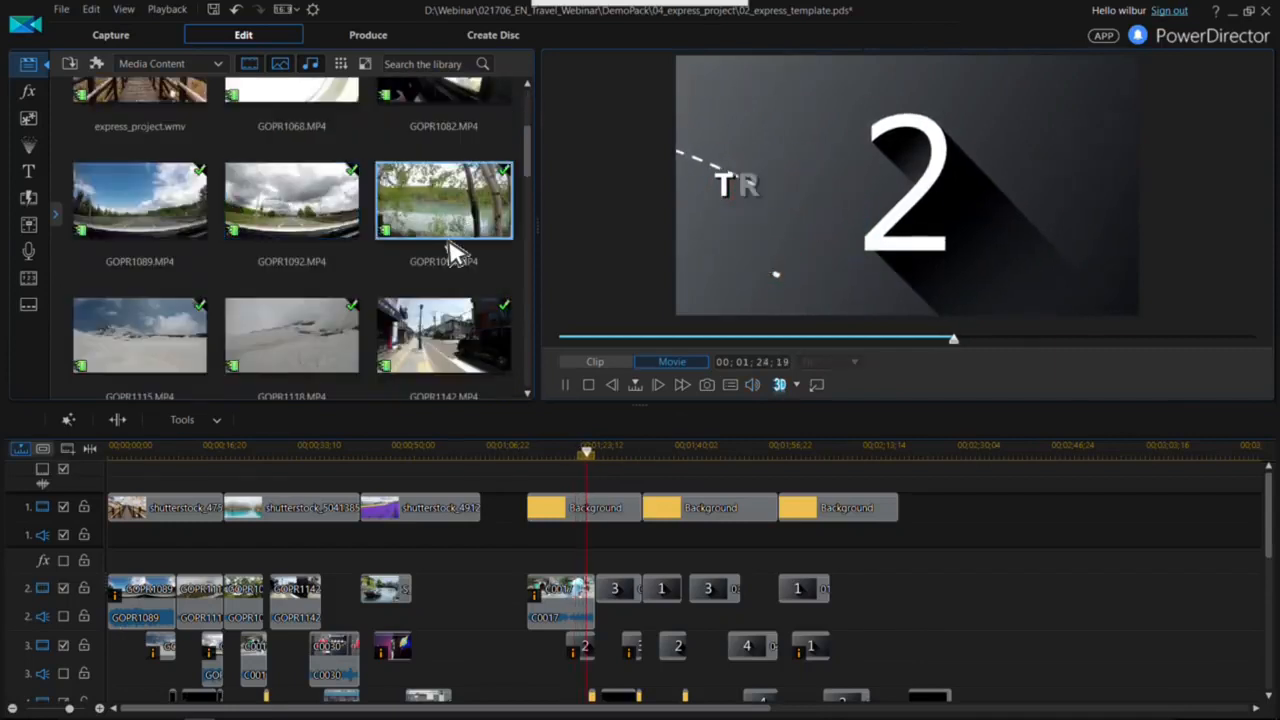
pyautogui.click(566, 452)
pyautogui.scroll(-2, 497, 390)
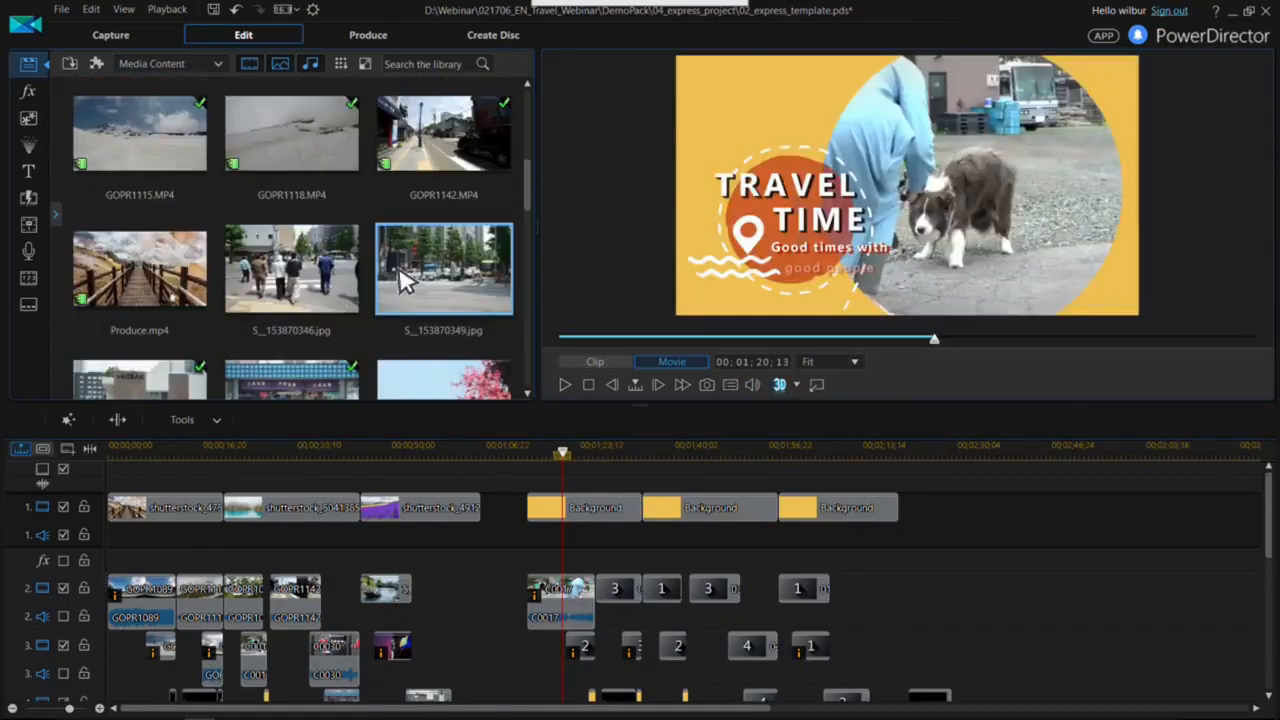
pyautogui.moveTo(578, 658); pyautogui.dragTo(580, 656)
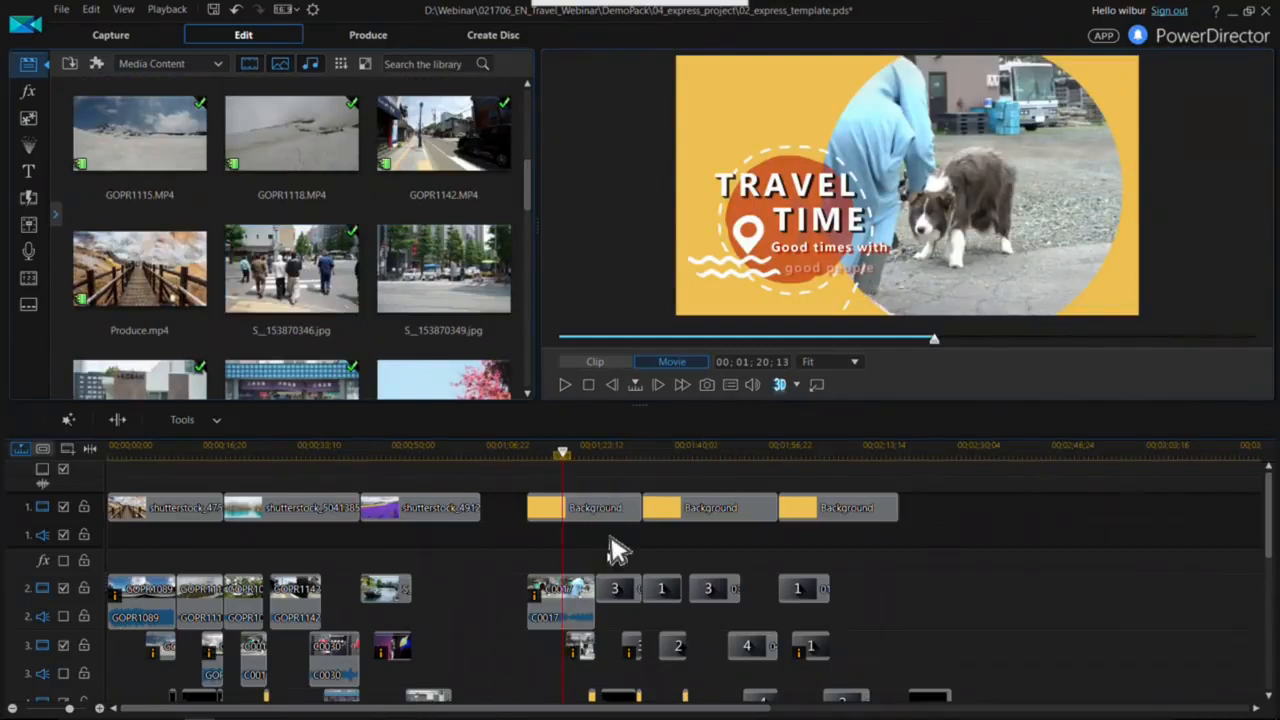
pyautogui.press('space')
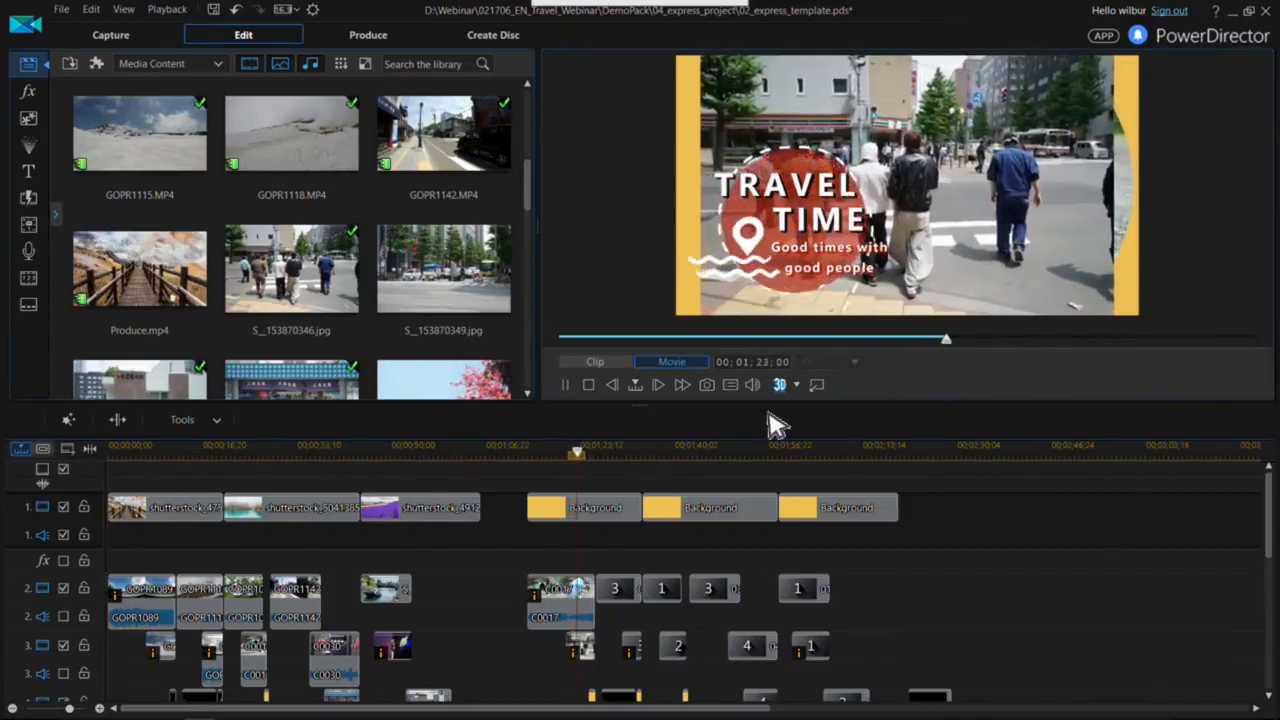
pyautogui.click(609, 452)
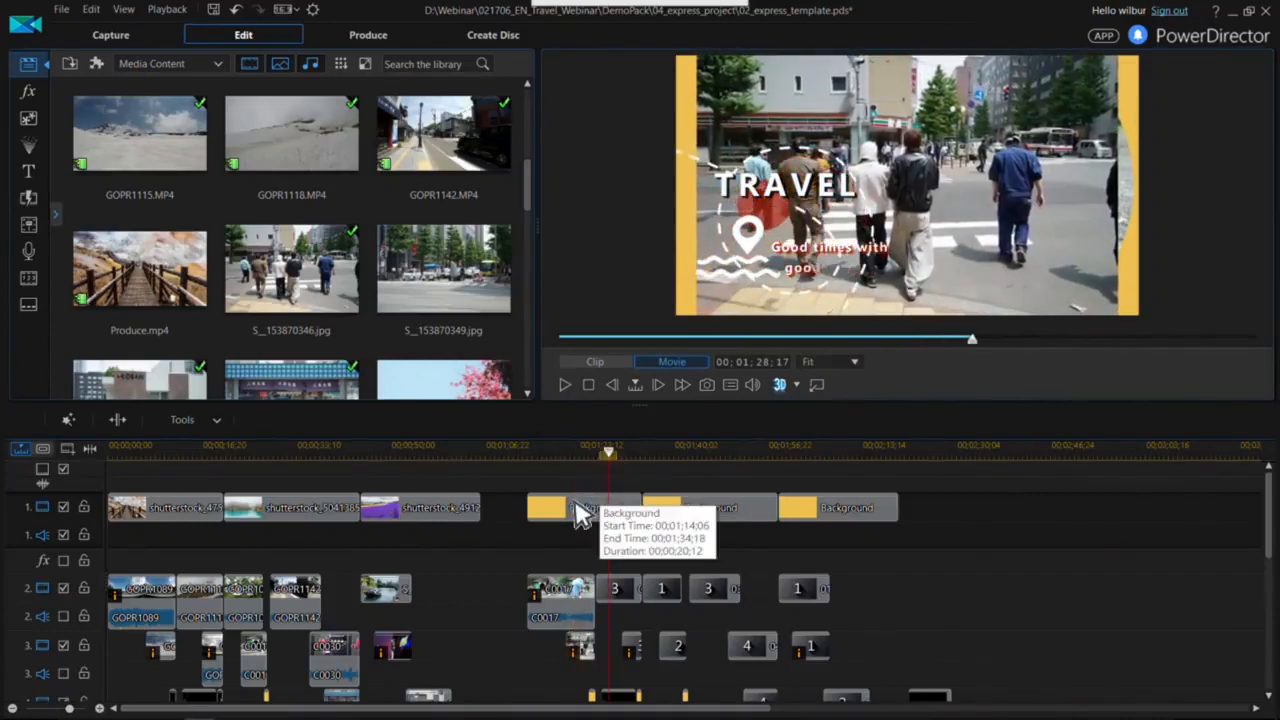
pyautogui.click(606, 514)
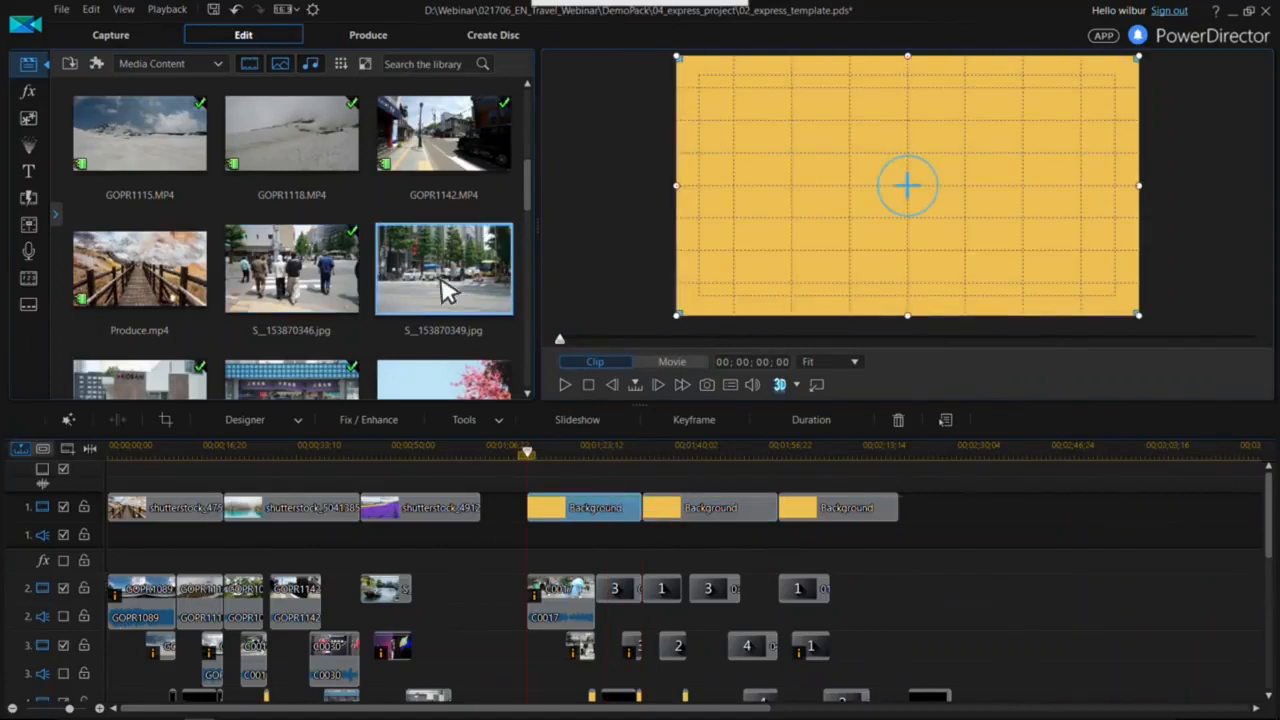
pyautogui.moveTo(531, 200); pyautogui.dragTo(535, 290)
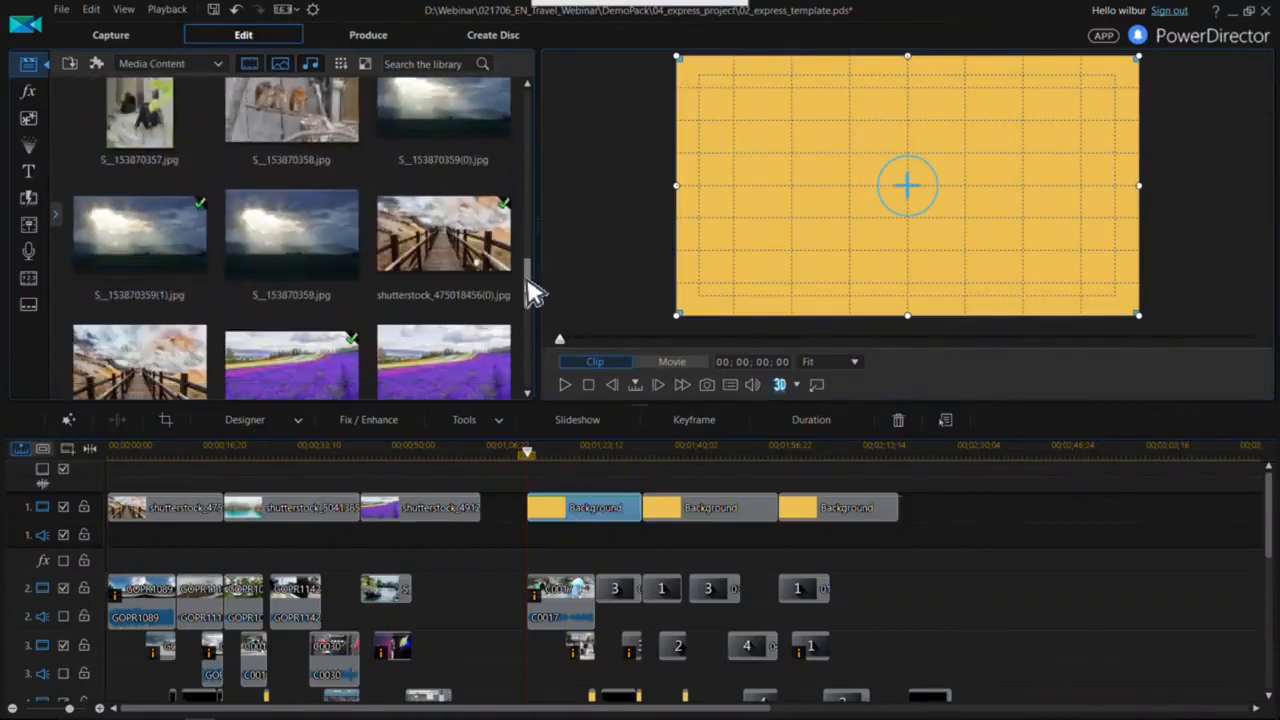
pyautogui.moveTo(545, 508); pyautogui.dragTo(532, 512)
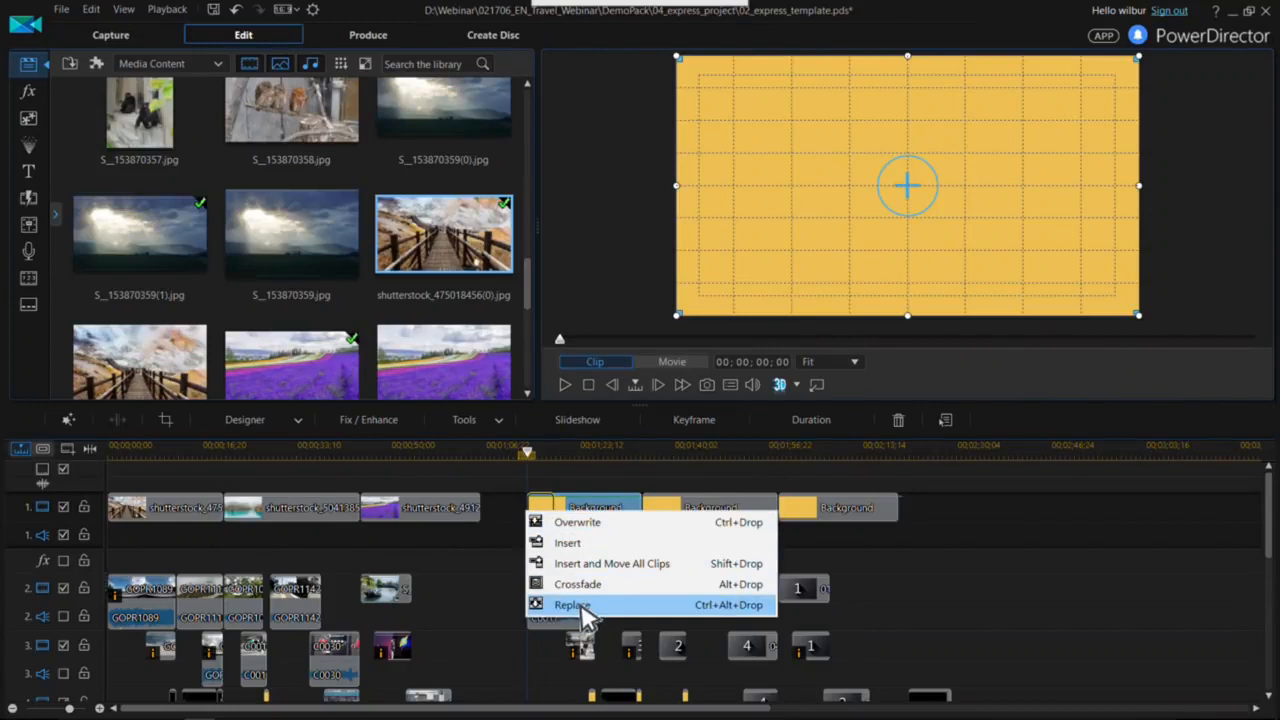
pyautogui.click(572, 604)
pyautogui.click(528, 456)
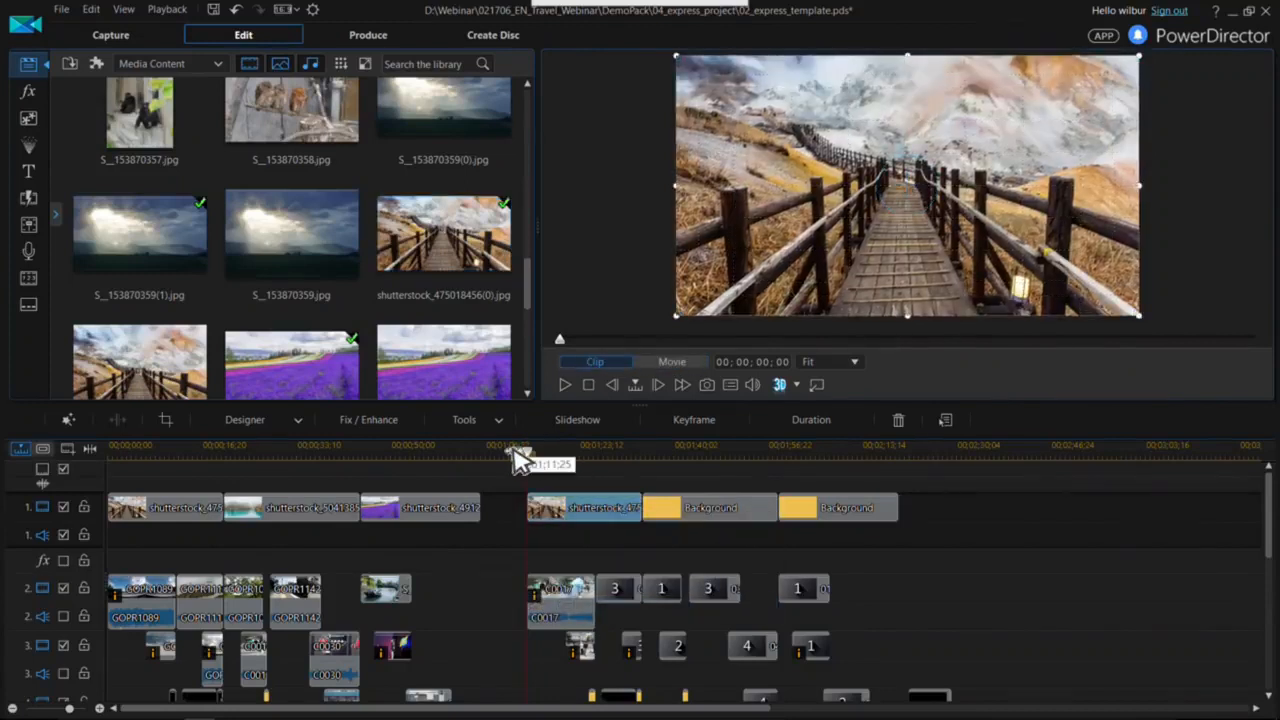
pyautogui.press('space')
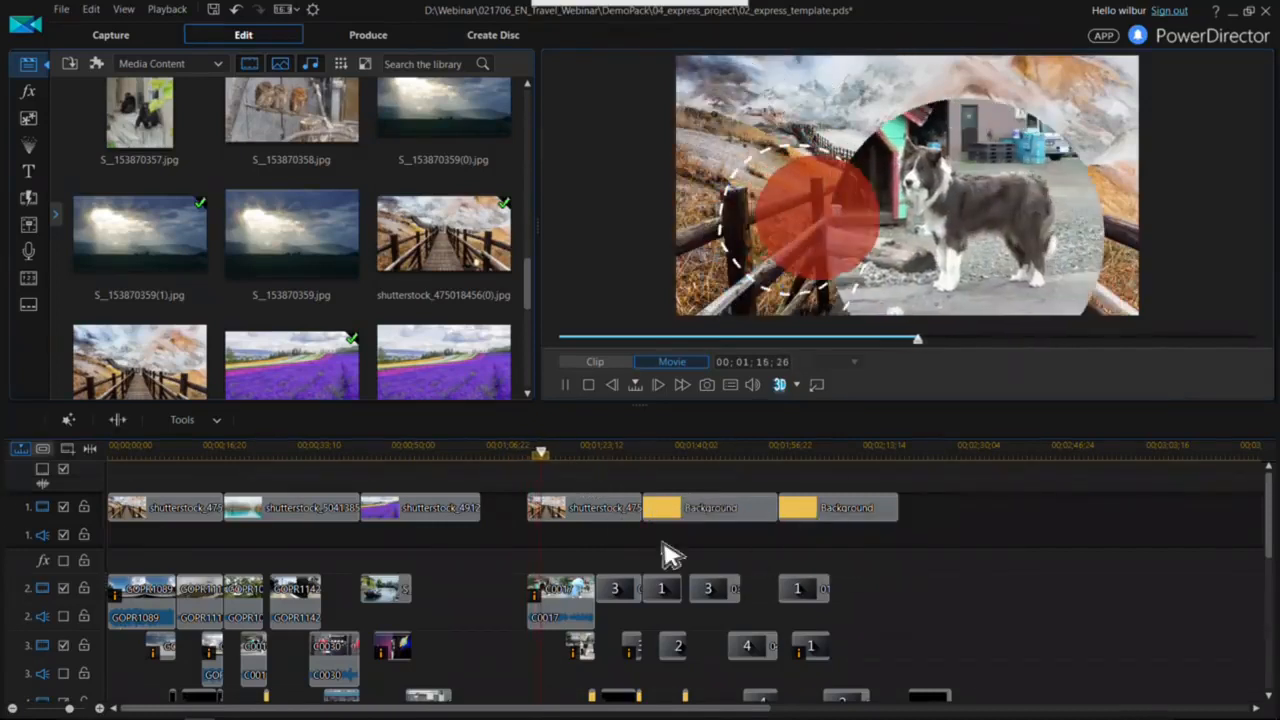
pyautogui.press('space')
# - Open the opening template's title clip on track 5 in the Title Designer, select the TRAVEL TIME text, and close the designer
pyautogui.moveTo(1268, 505); pyautogui.dragTo(1270, 548)
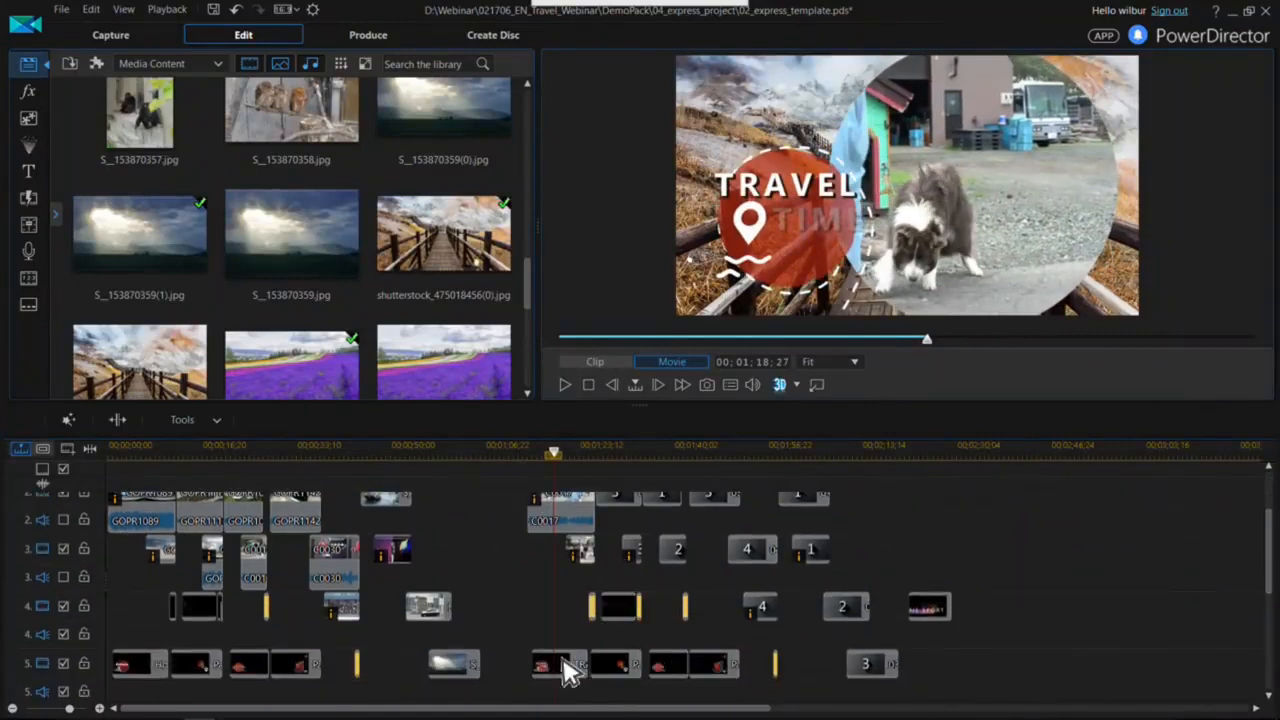
pyautogui.click(564, 670)
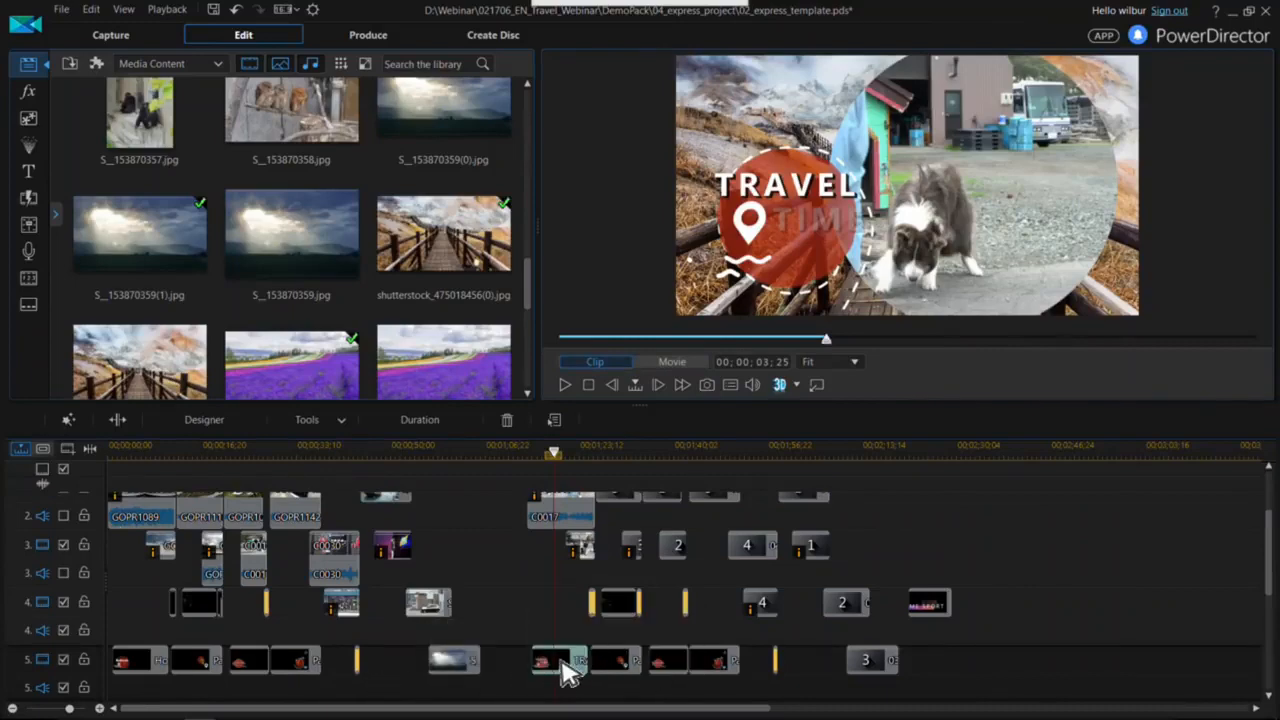
pyautogui.doubleClick(775, 228)
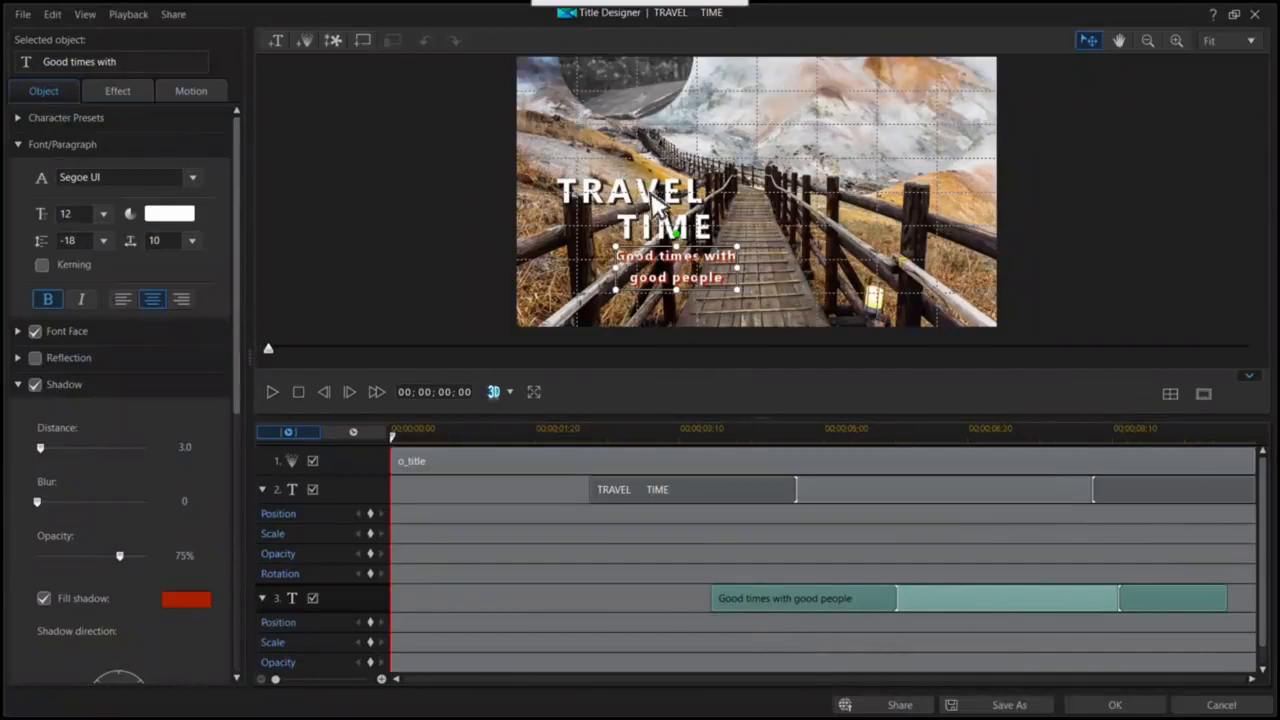
pyautogui.click(606, 200)
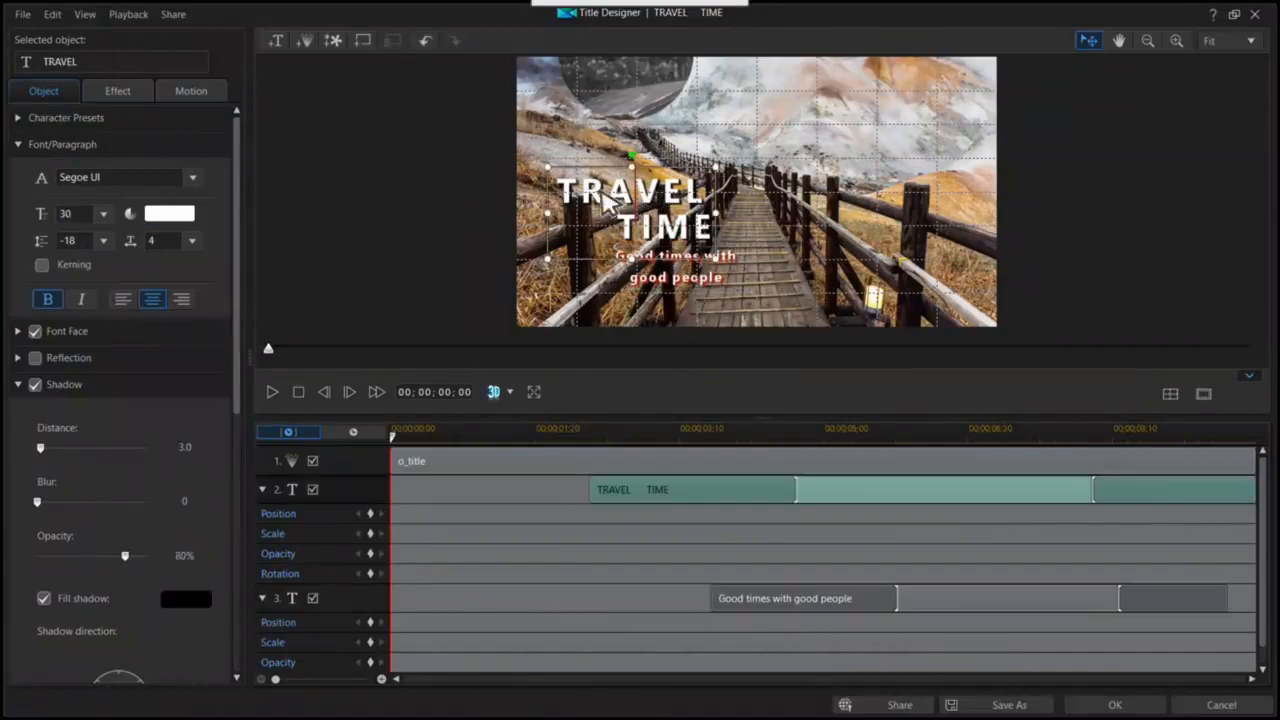
pyautogui.moveTo(566, 190); pyautogui.dragTo(700, 240)
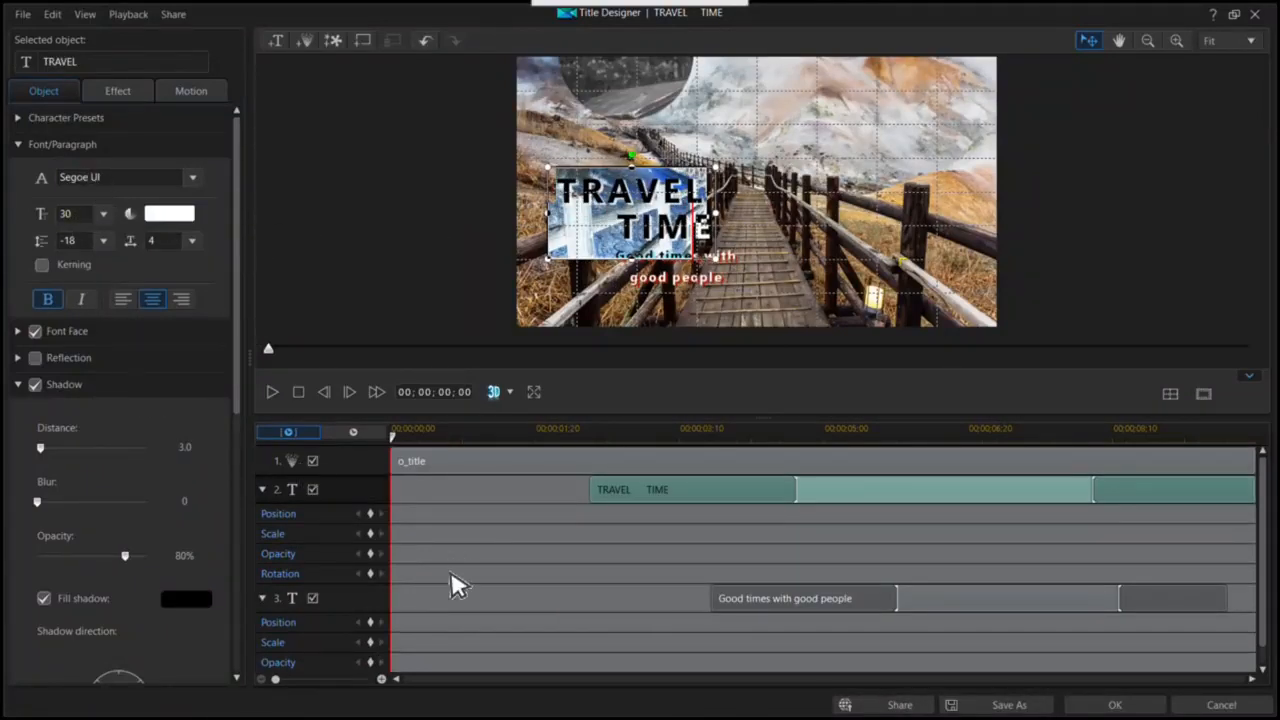
pyautogui.click(1148, 703)
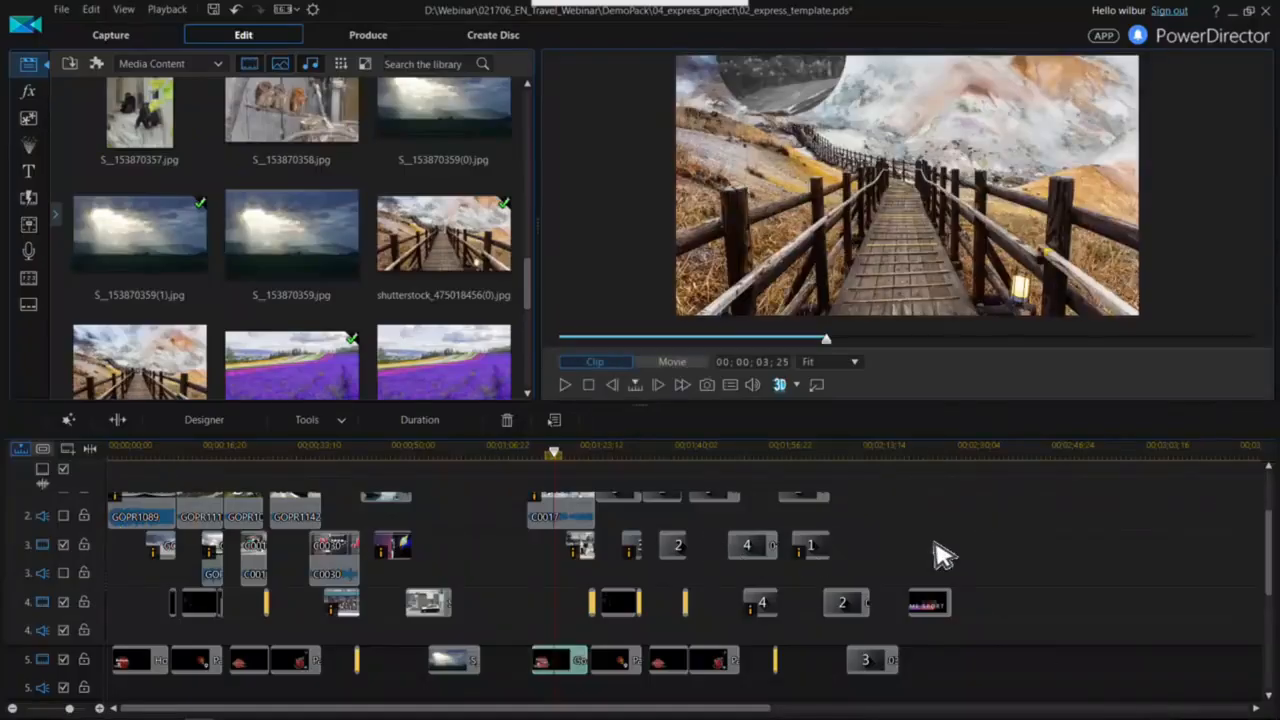
pyautogui.click(940, 555)
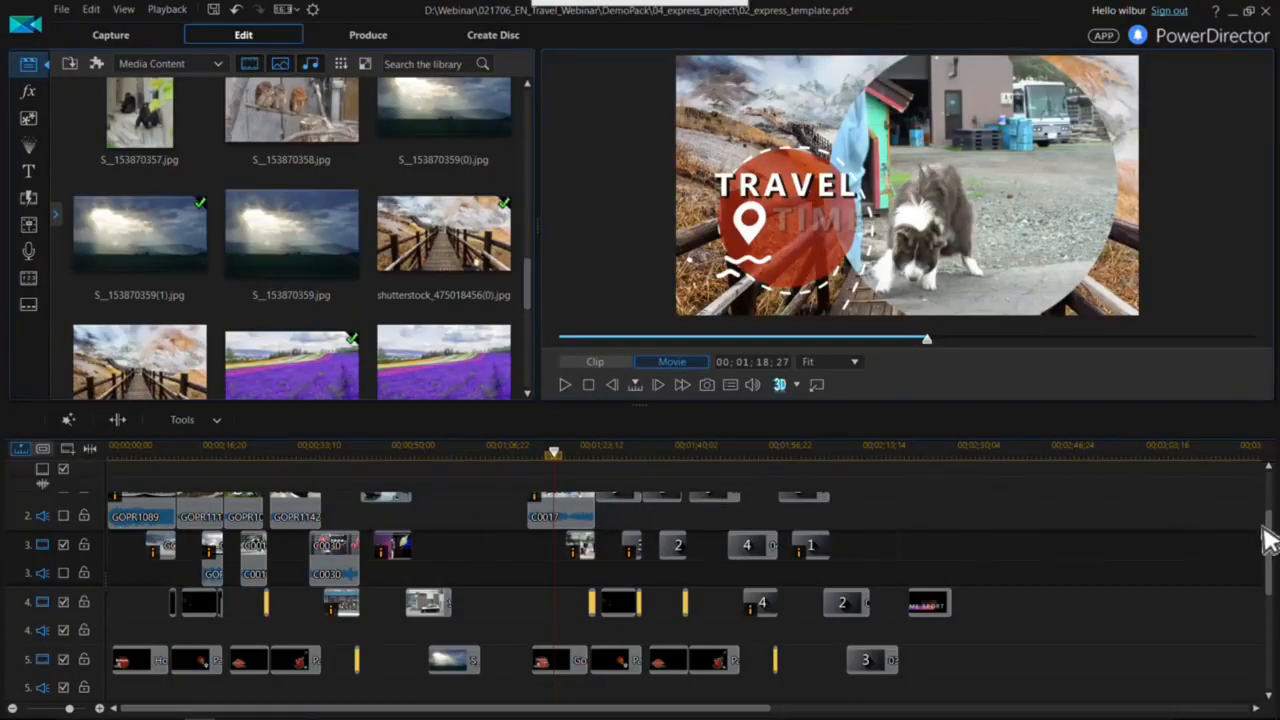
pyautogui.scroll(1, 1268, 540)
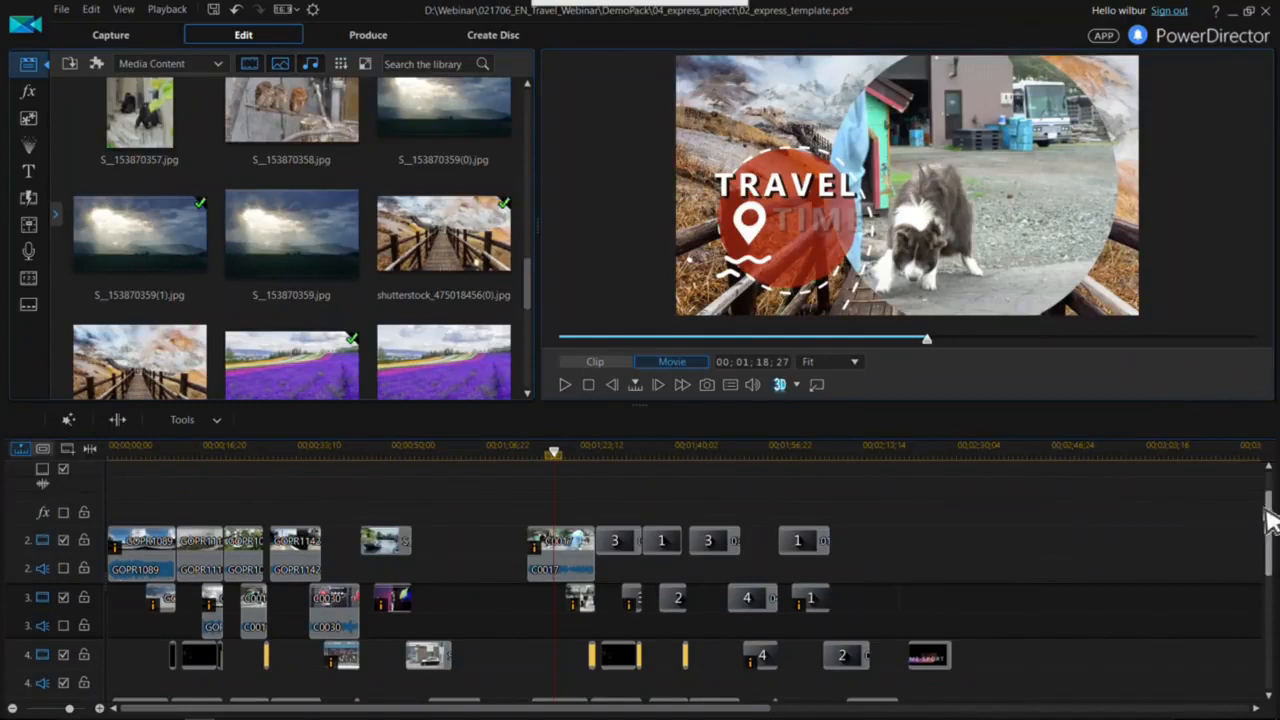
pyautogui.scroll(-1, 1268, 535)
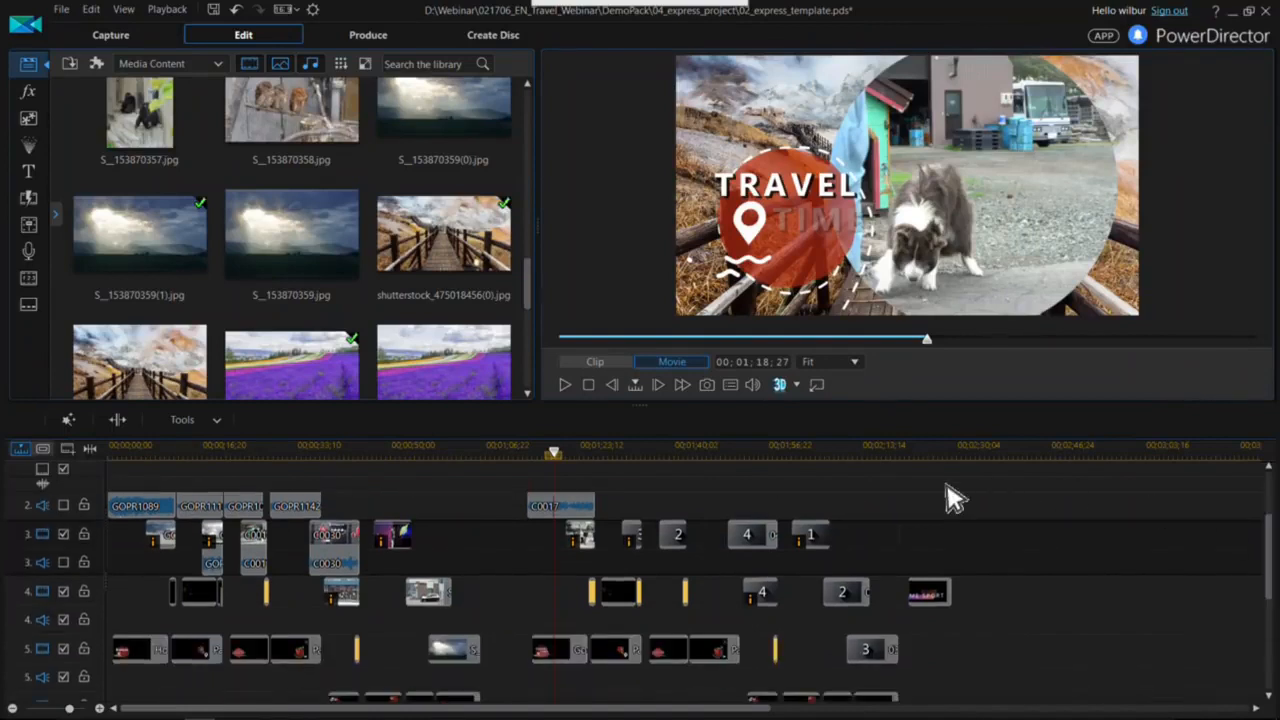
pyautogui.moveTo(547, 15)
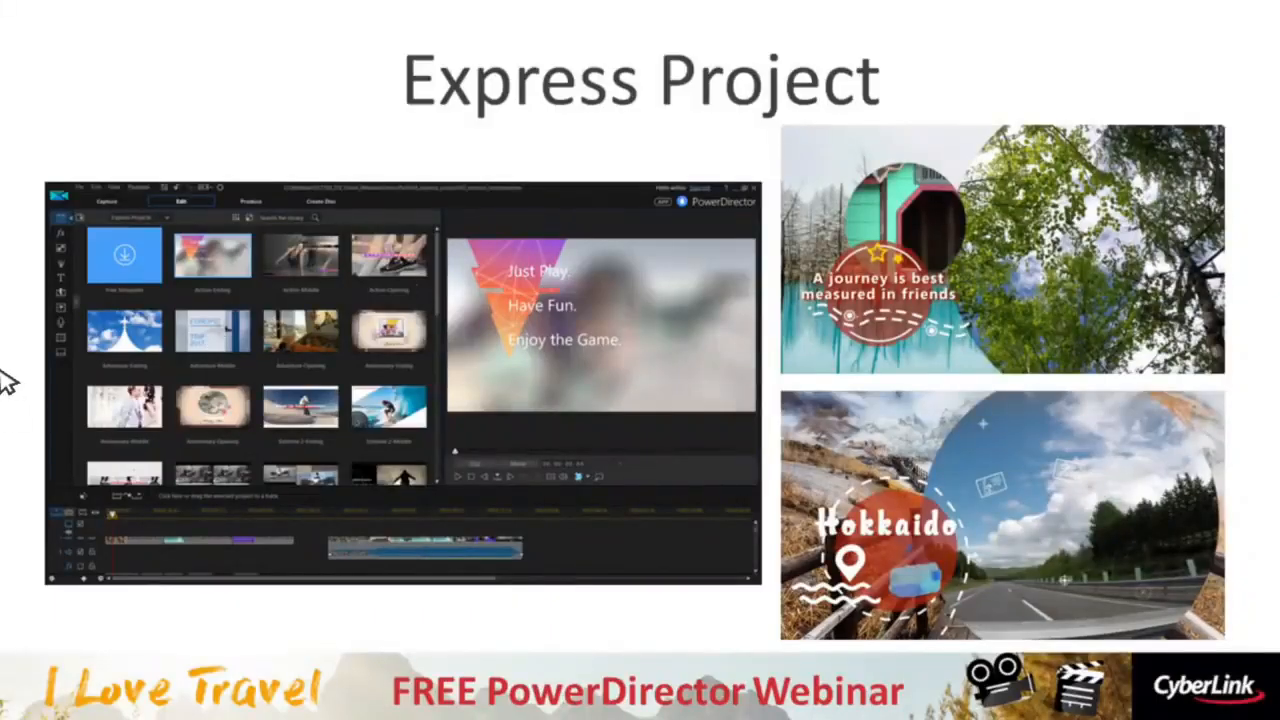
pyautogui.press('Right')
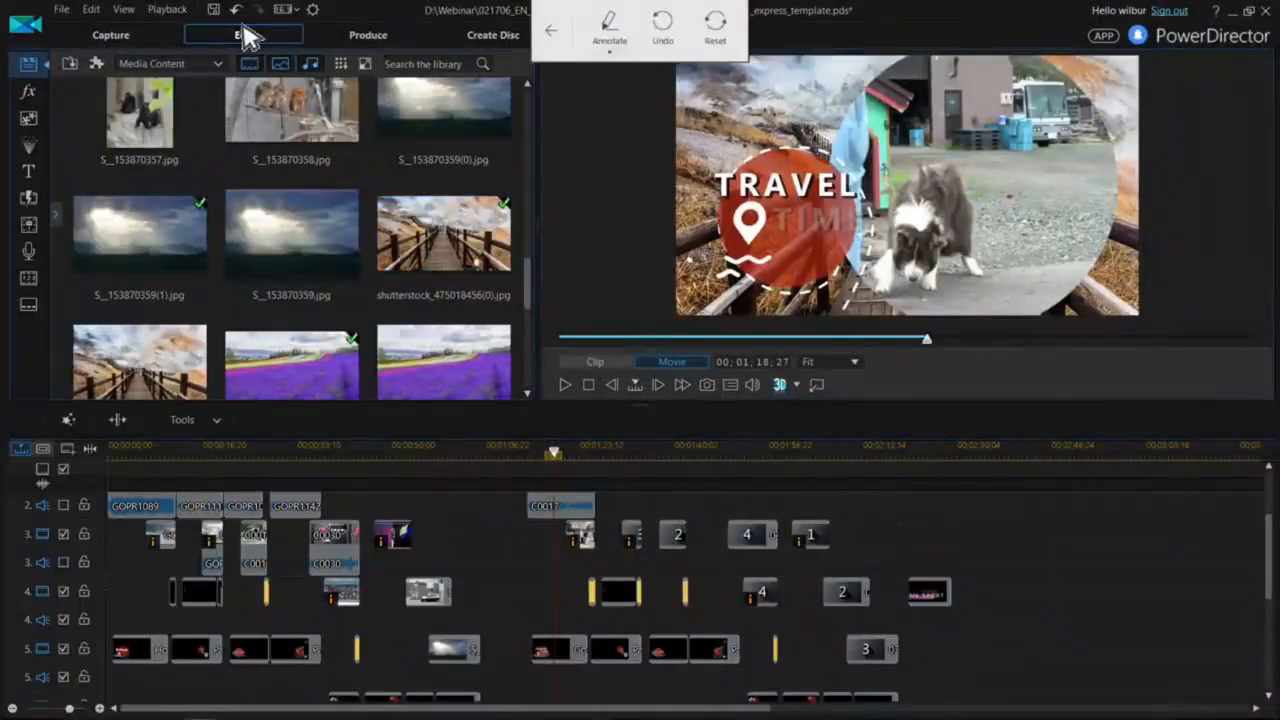
# - Open the 06_360_editing project from DemoPack's 05_360_editing folder without merging the media libraries
pyautogui.click(63, 11)
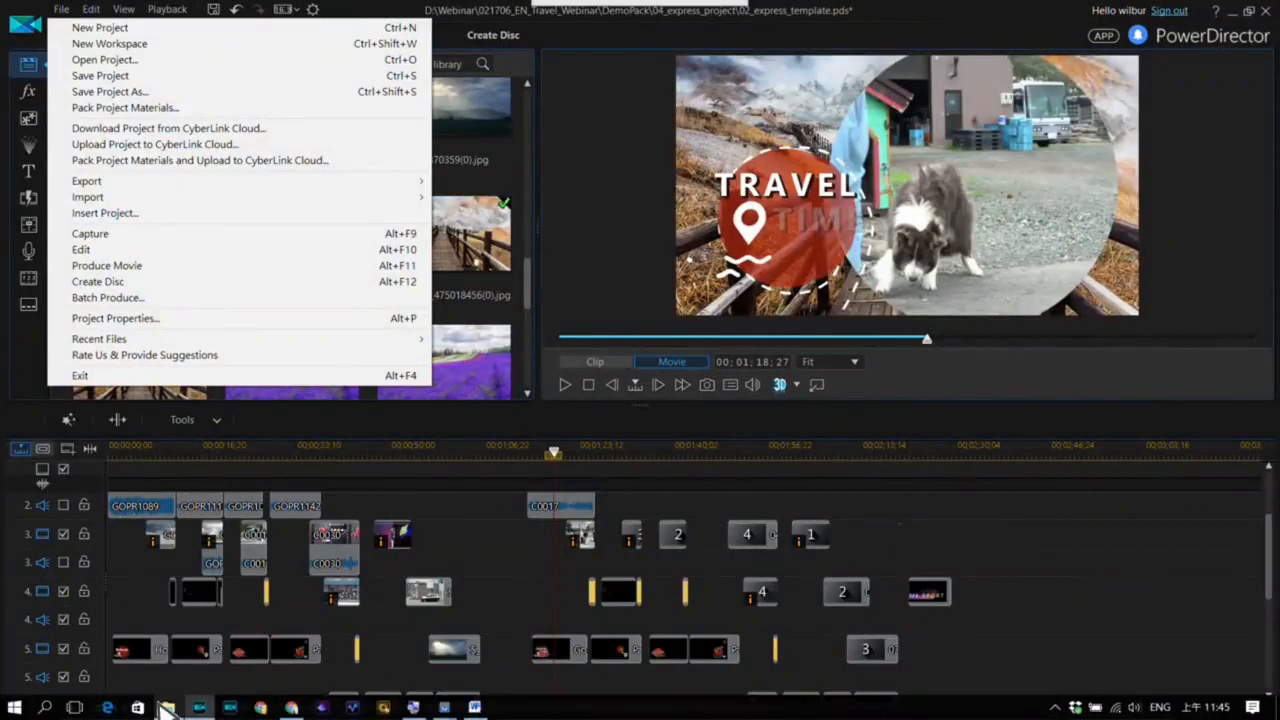
pyautogui.click(168, 716)
pyautogui.click(472, 432)
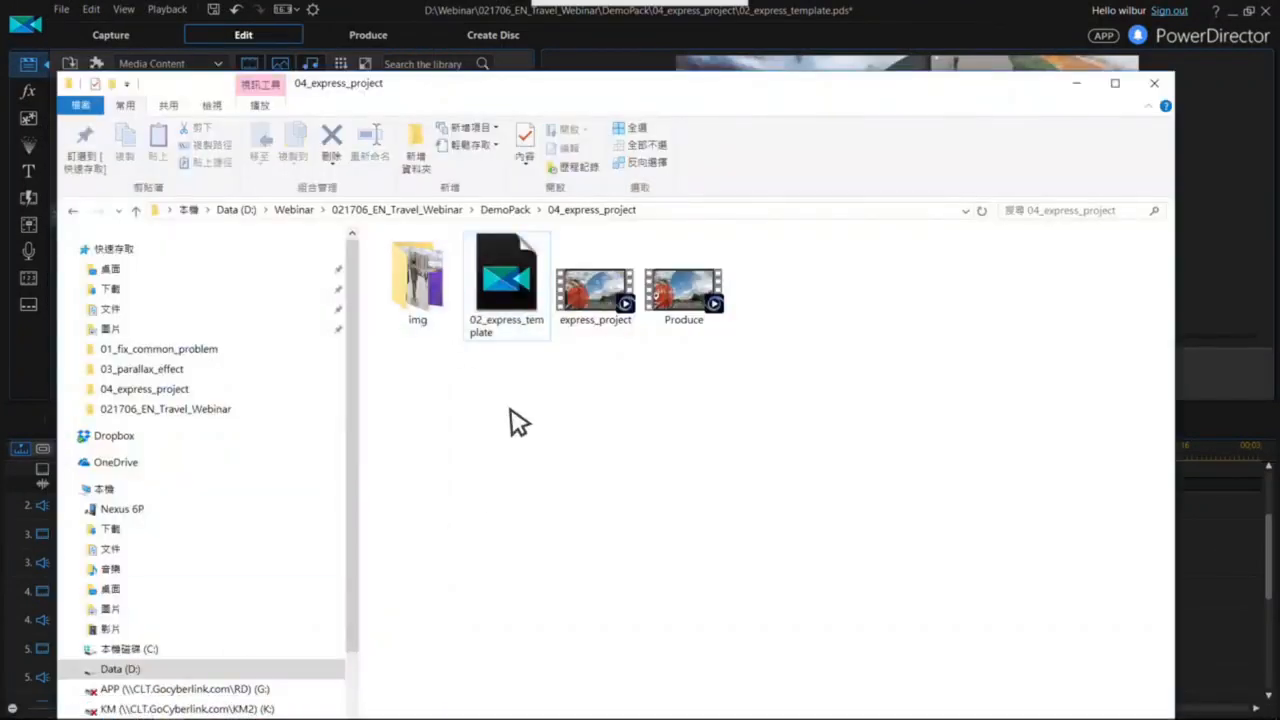
pyautogui.press('BackSpace')
pyautogui.doubleClick(455, 355)
pyautogui.doubleClick(443, 306)
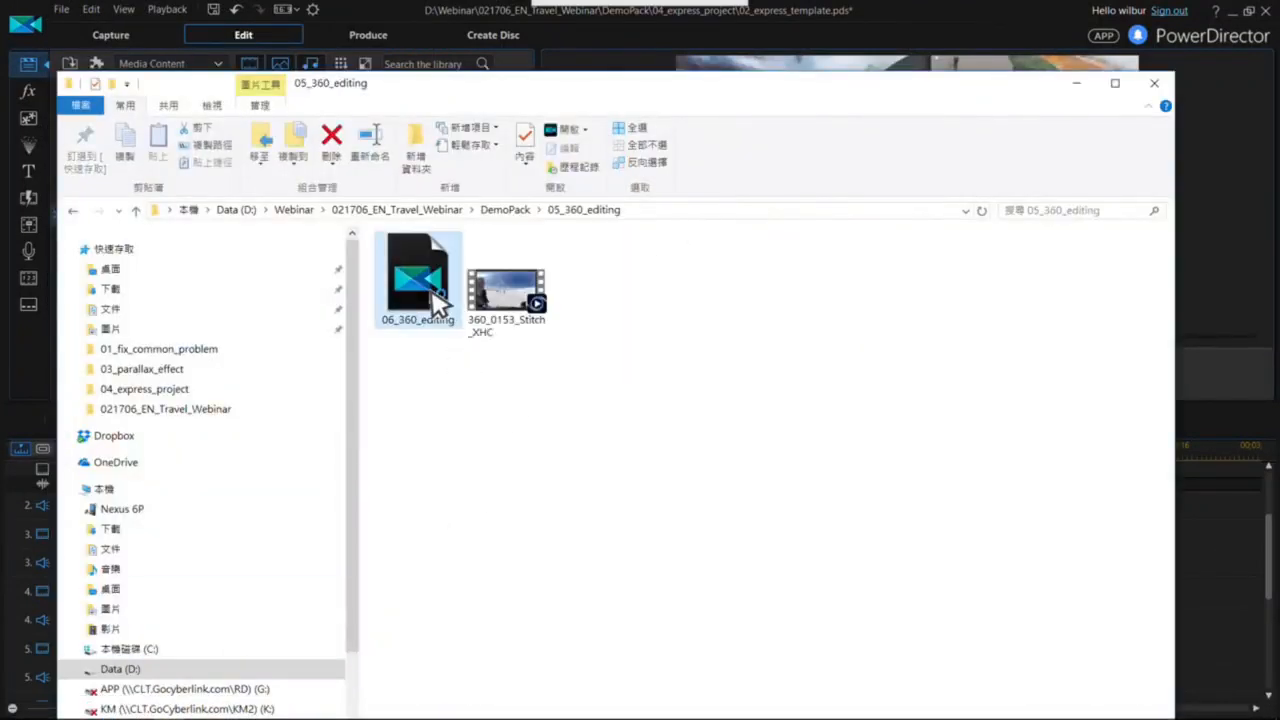
pyautogui.click(697, 406)
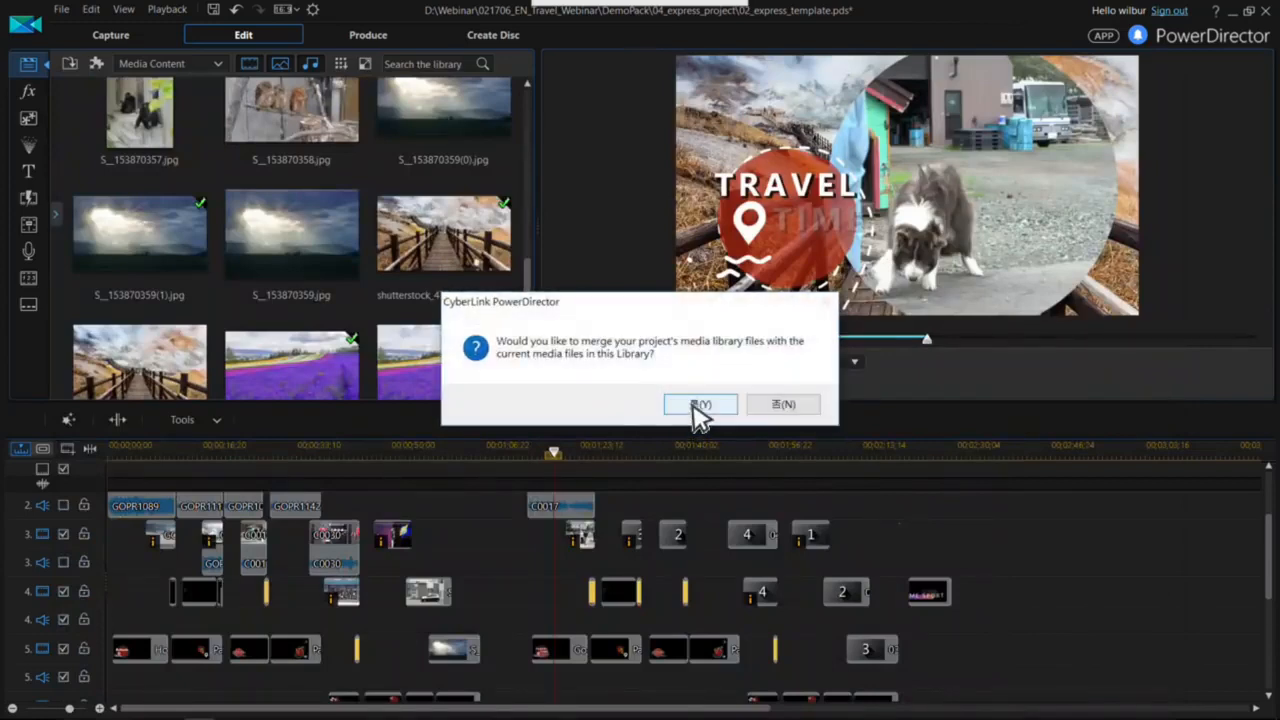
pyautogui.click(786, 406)
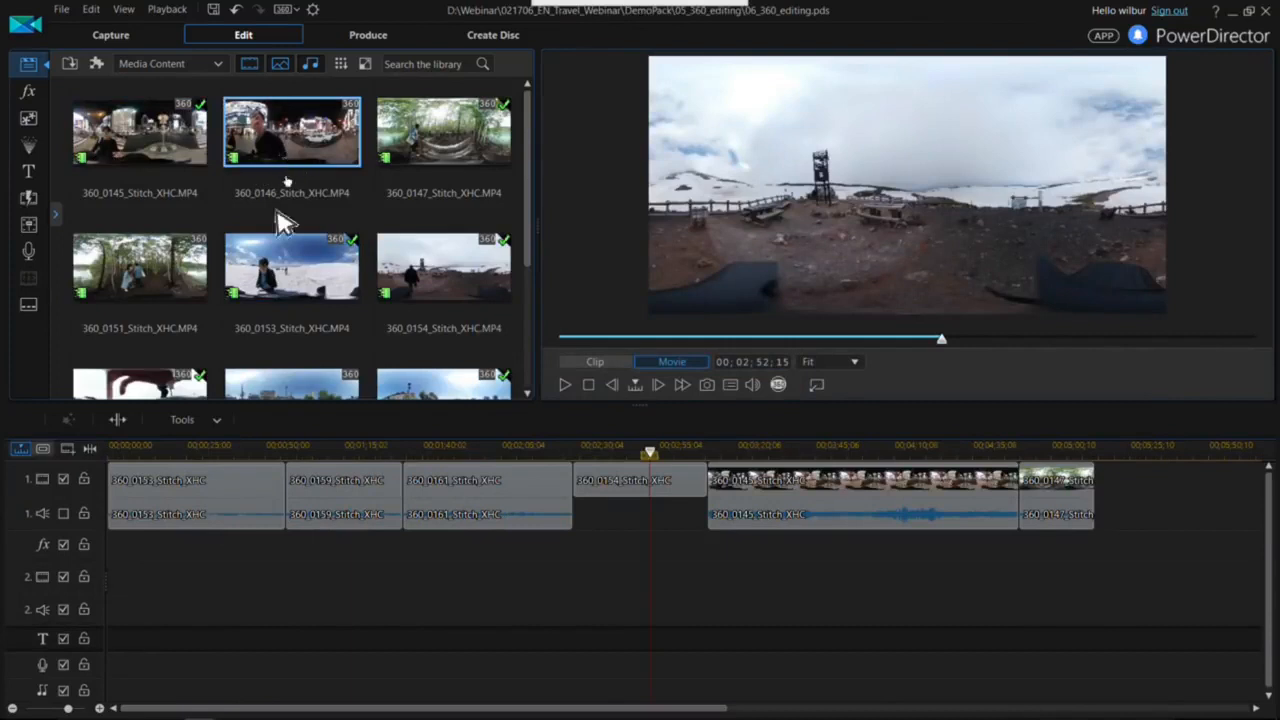
# - Preview the first 360_0153_Stitch_XHC clip at several times and look around it in 360° viewer mode, then turn that mode off
pyautogui.click(136, 450)
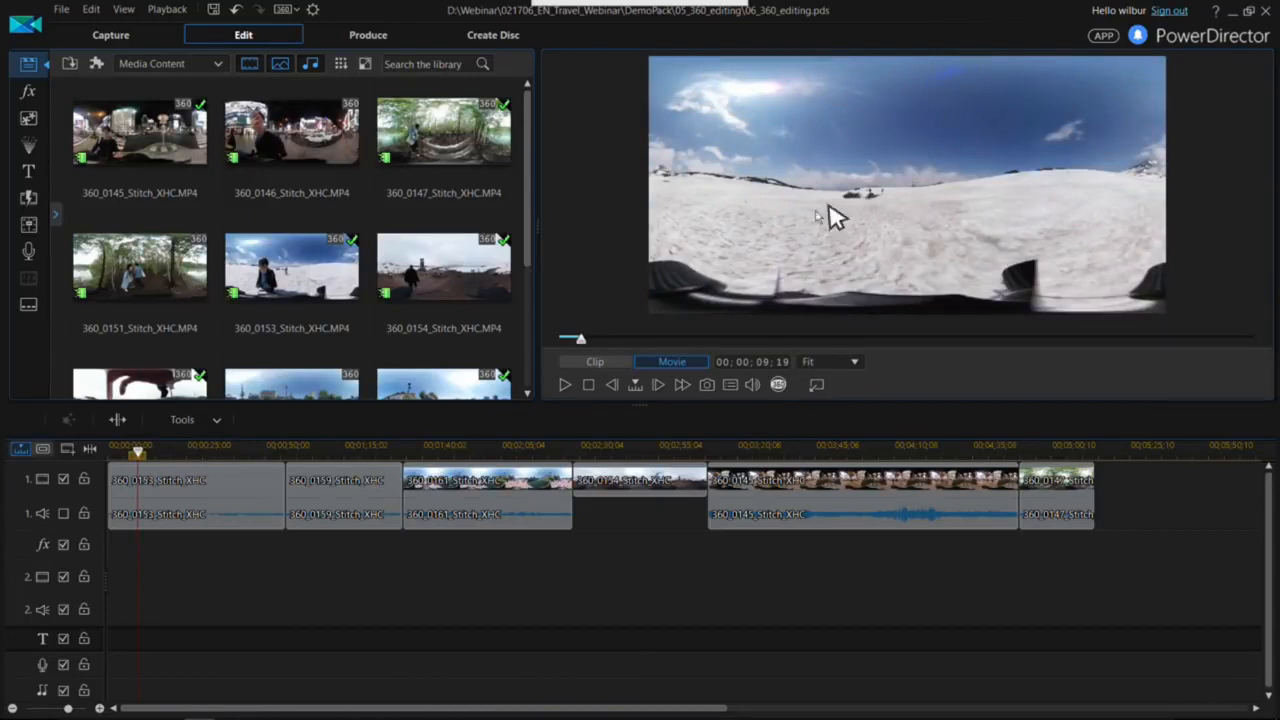
pyautogui.click(181, 448)
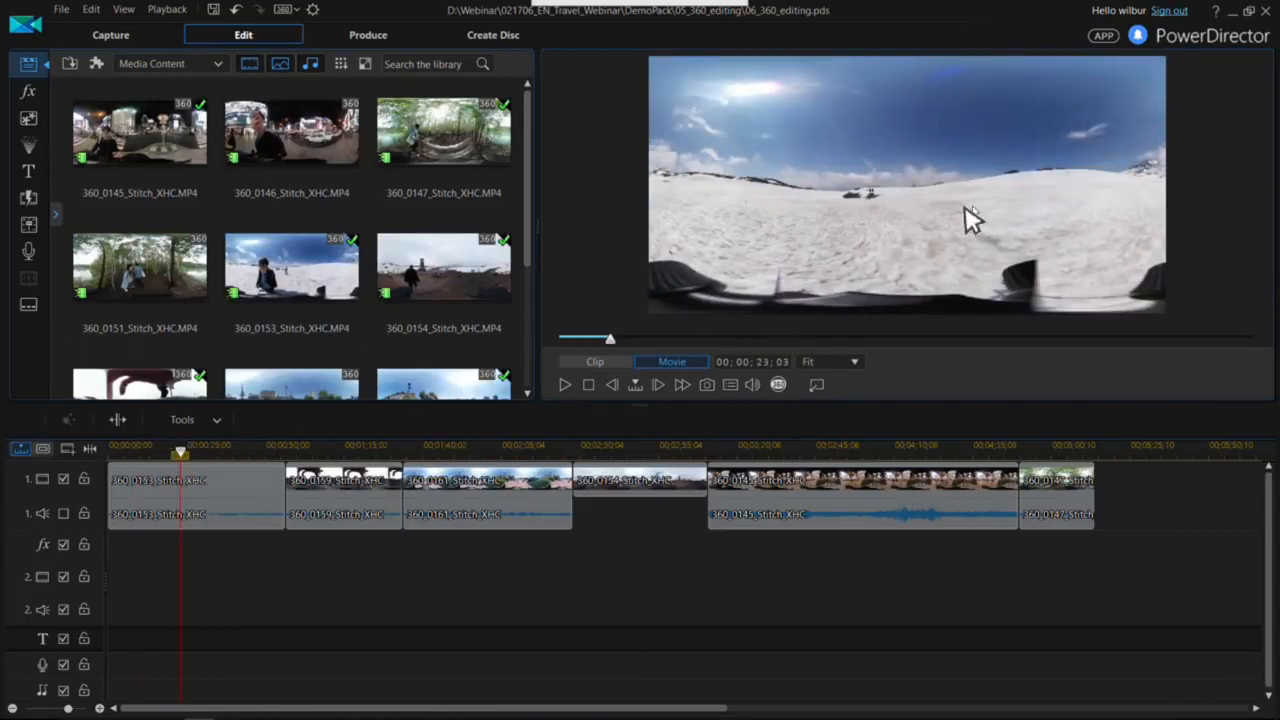
pyautogui.click(156, 447)
pyautogui.moveTo(828, 716)
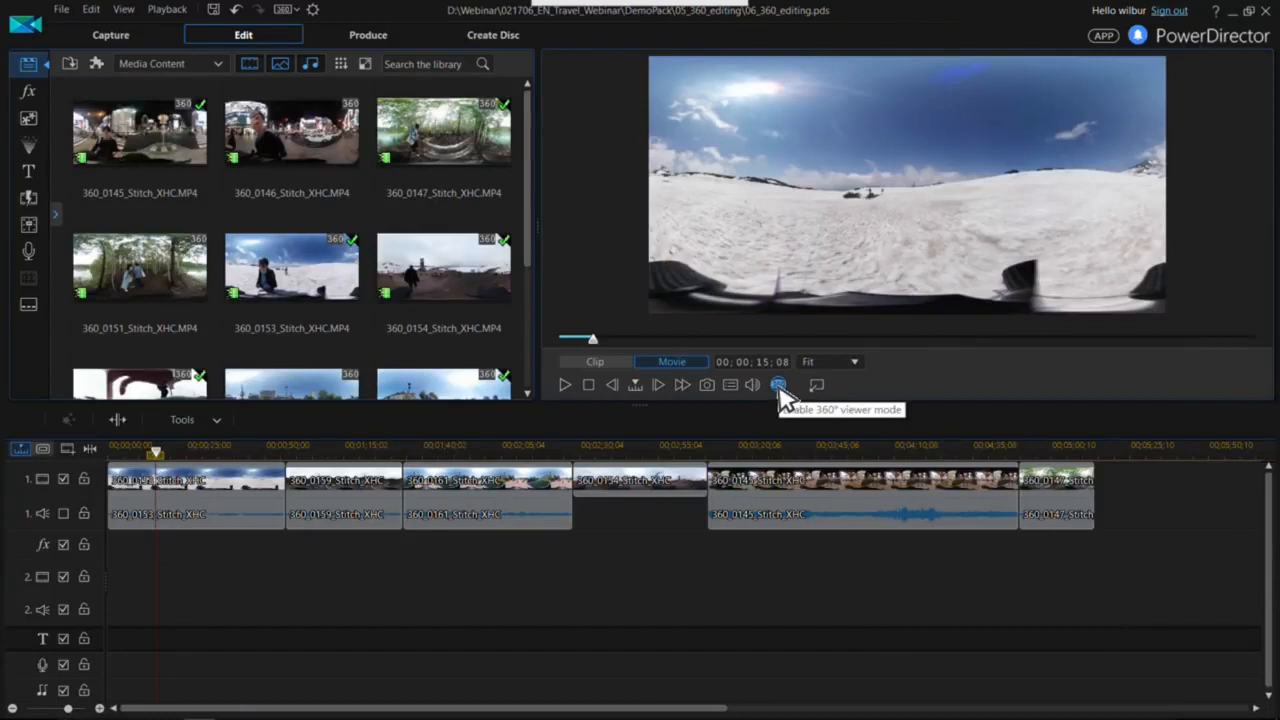
pyautogui.click(779, 386)
pyautogui.moveTo(851, 269); pyautogui.dragTo(860, 214)
pyautogui.click(136, 452)
pyautogui.click(778, 384)
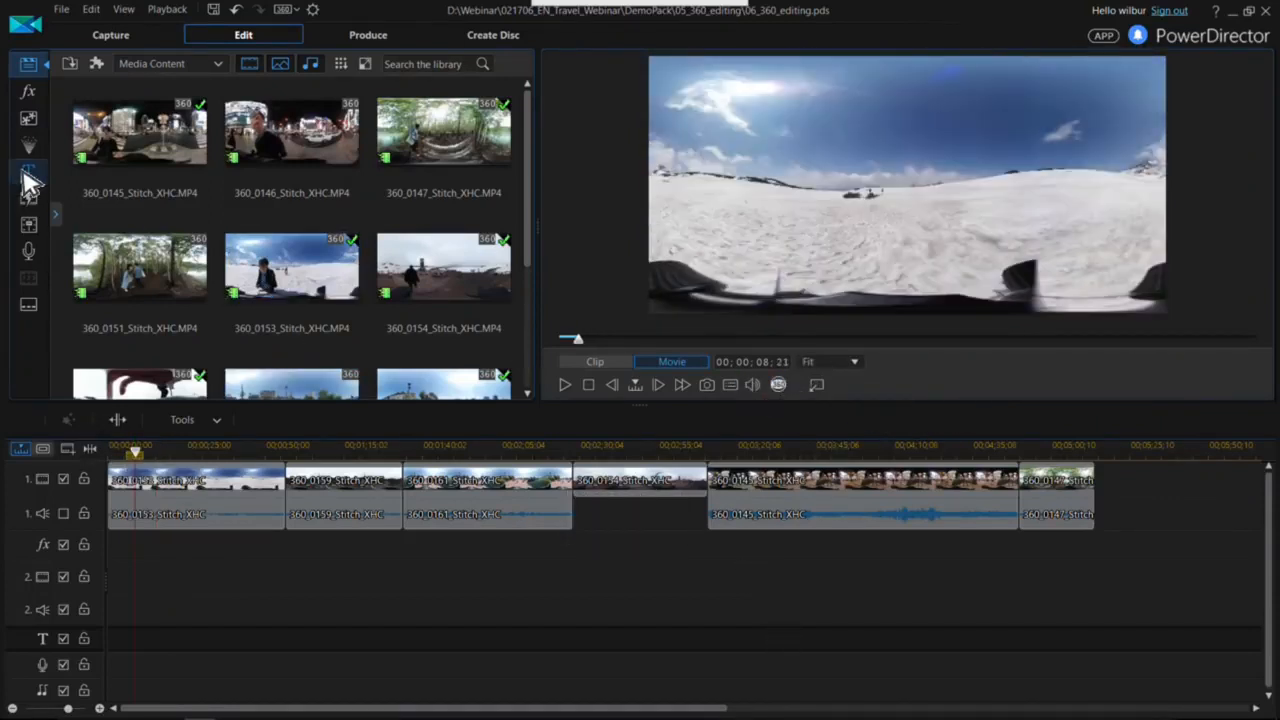
# - Add the Default title to the start of track 2 and change its text to Summer in the Title Designer
pyautogui.click(28, 174)
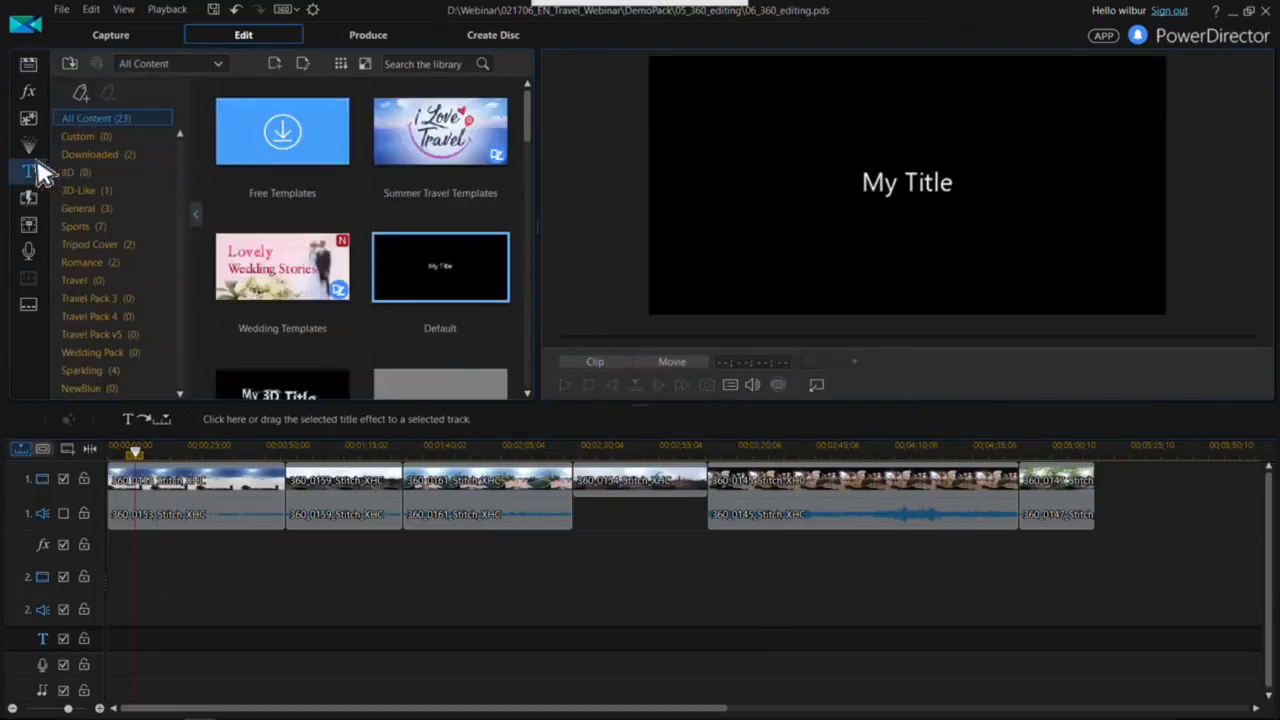
pyautogui.moveTo(443, 271); pyautogui.dragTo(118, 591)
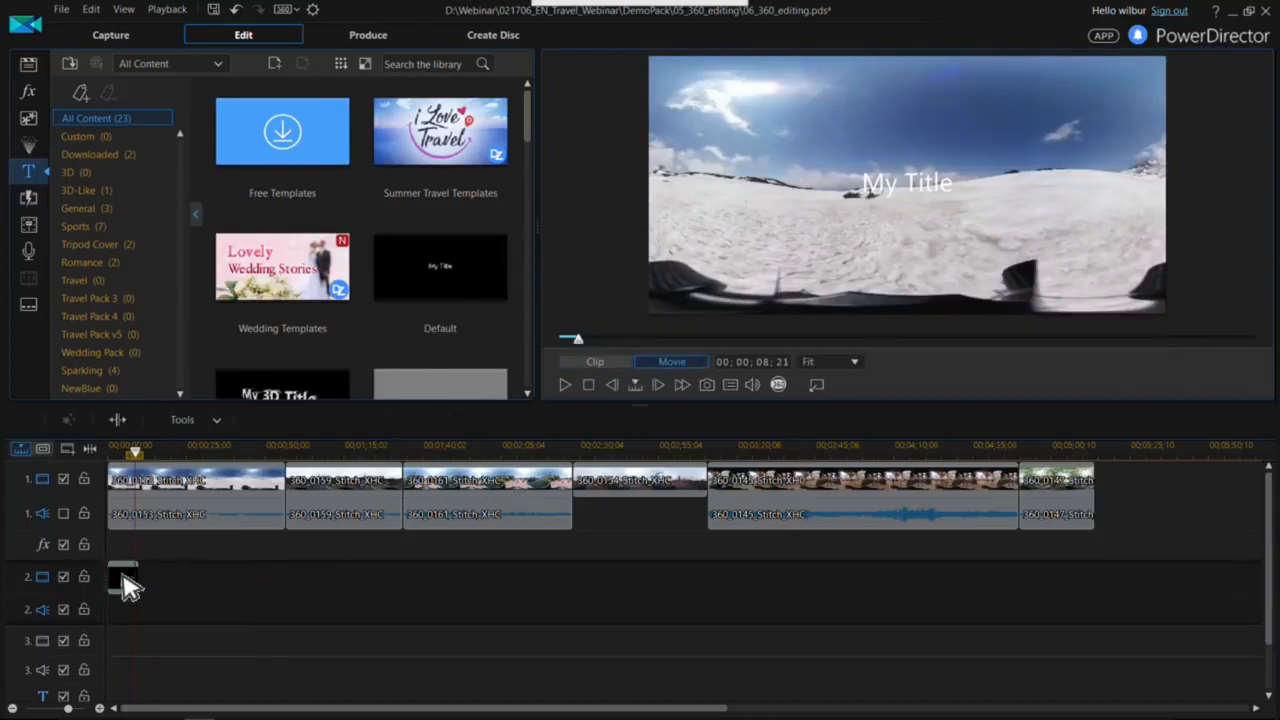
pyautogui.doubleClick(137, 580)
pyautogui.doubleClick(735, 205)
pyautogui.press('BackSpace')
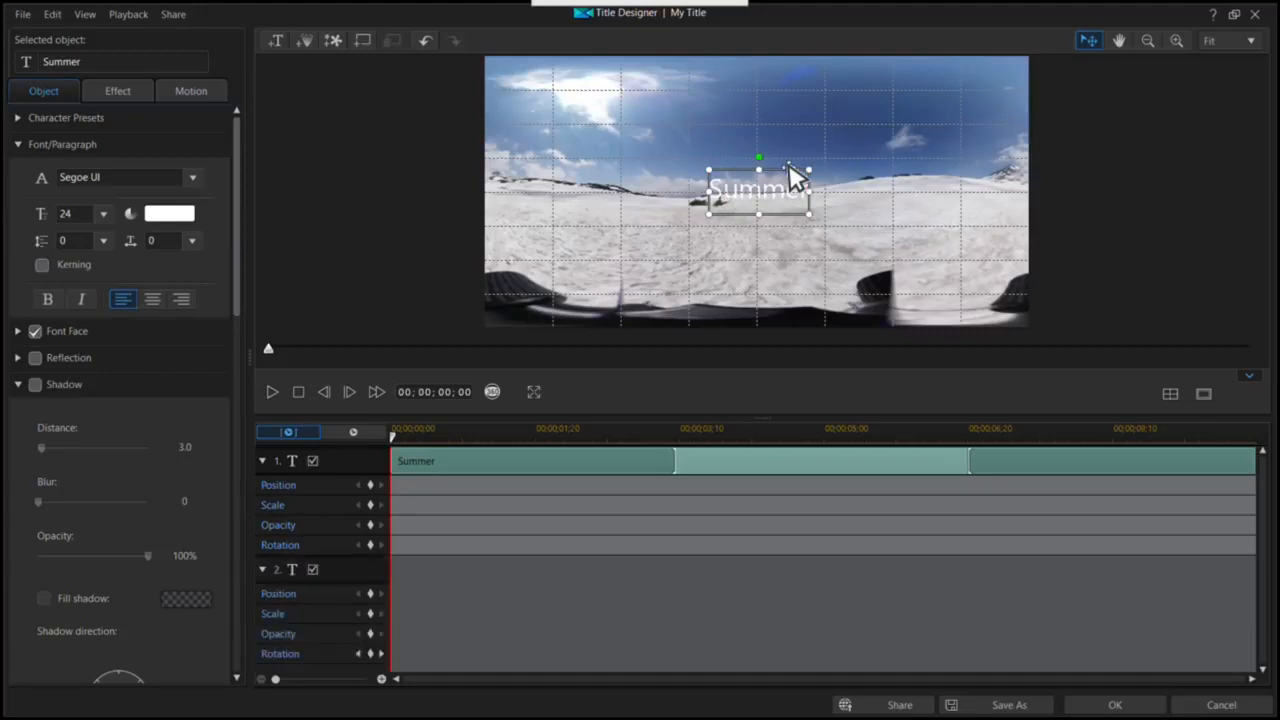
# - Duplicate the Summer text twice, place one copy on each side of the original at horizon height, and apply the title
pyautogui.hotkey('ctrl', 'v')
pyautogui.click(841, 201)
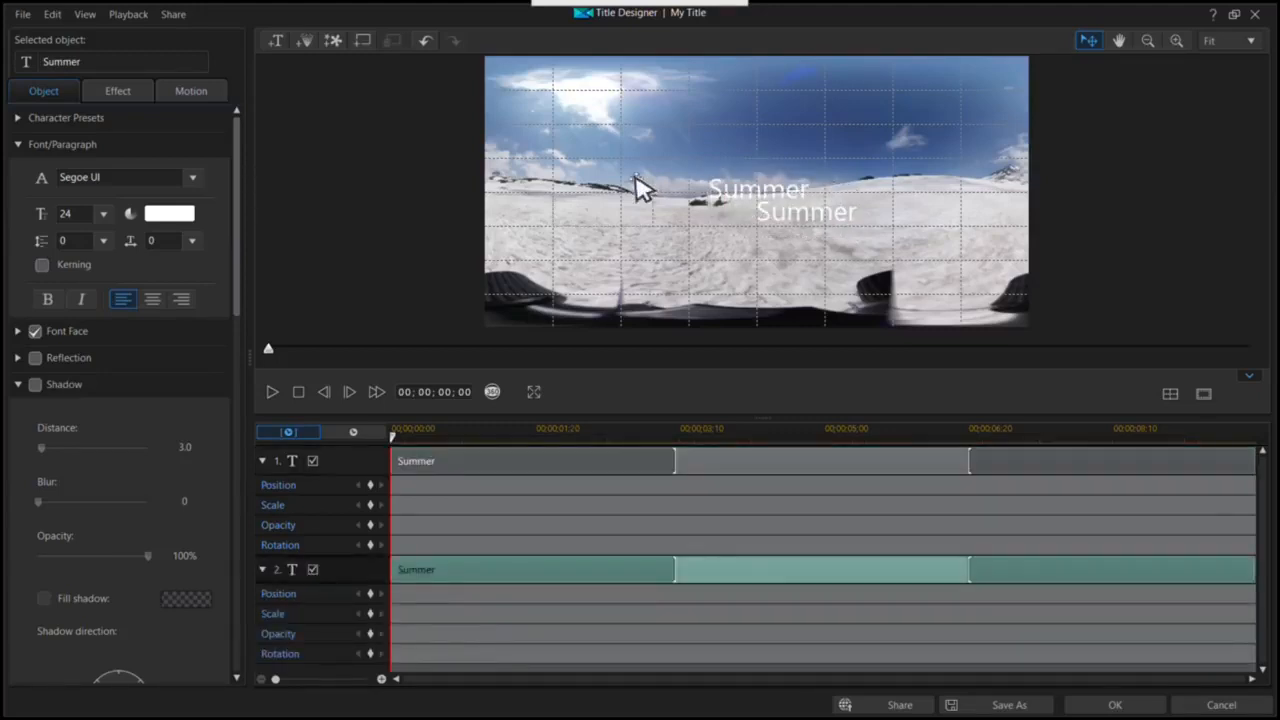
pyautogui.moveTo(578, 175); pyautogui.dragTo(590, 165)
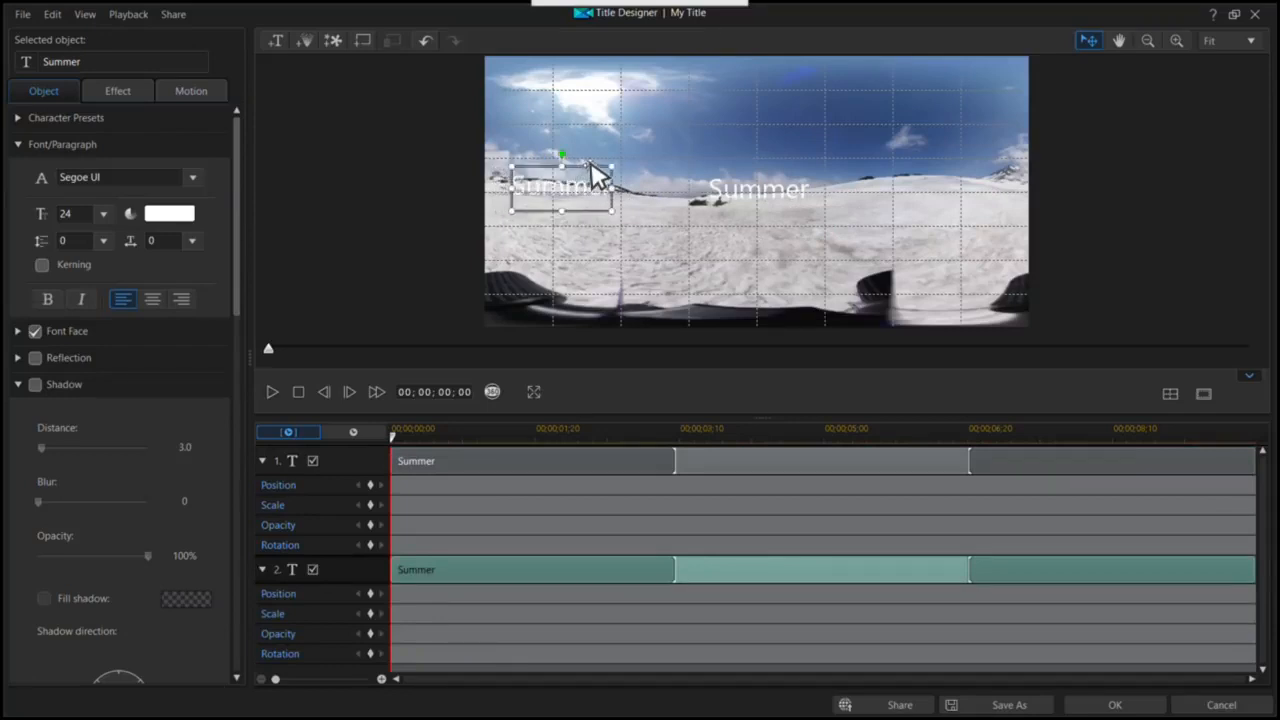
pyautogui.hotkey('ctrl', 'v')
pyautogui.click(826, 198)
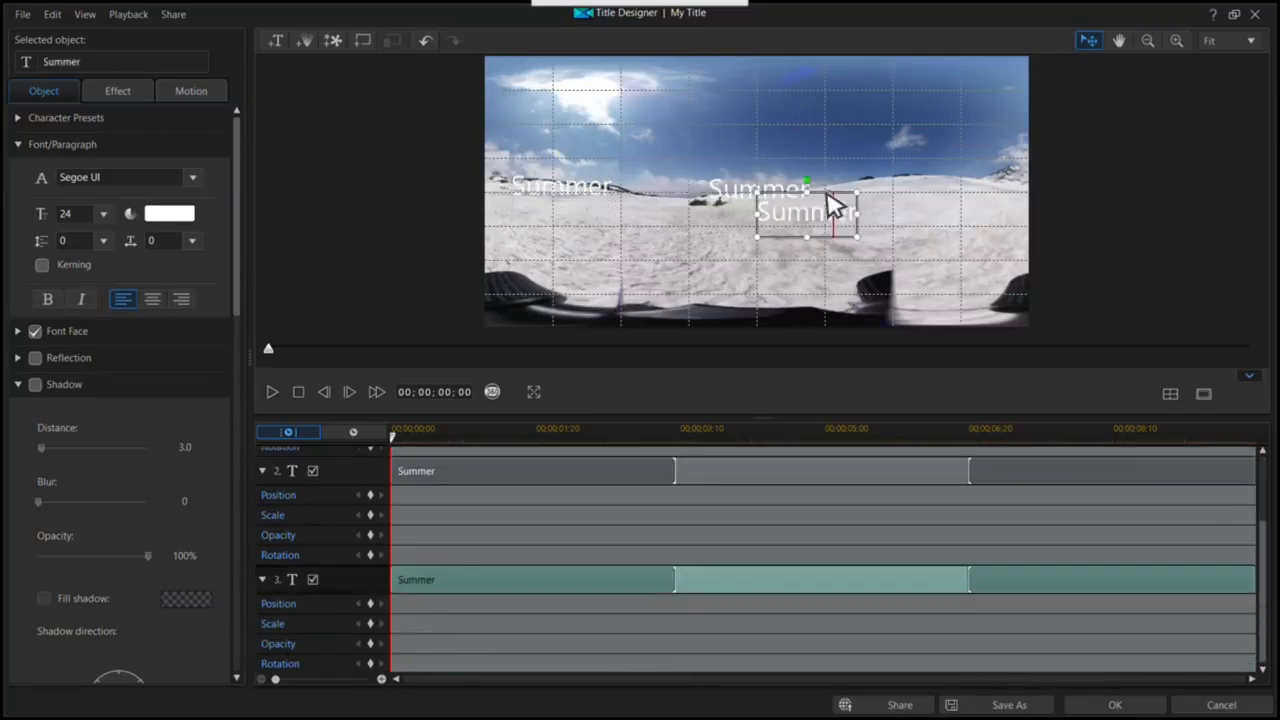
pyautogui.moveTo(827, 192); pyautogui.dragTo(993, 180)
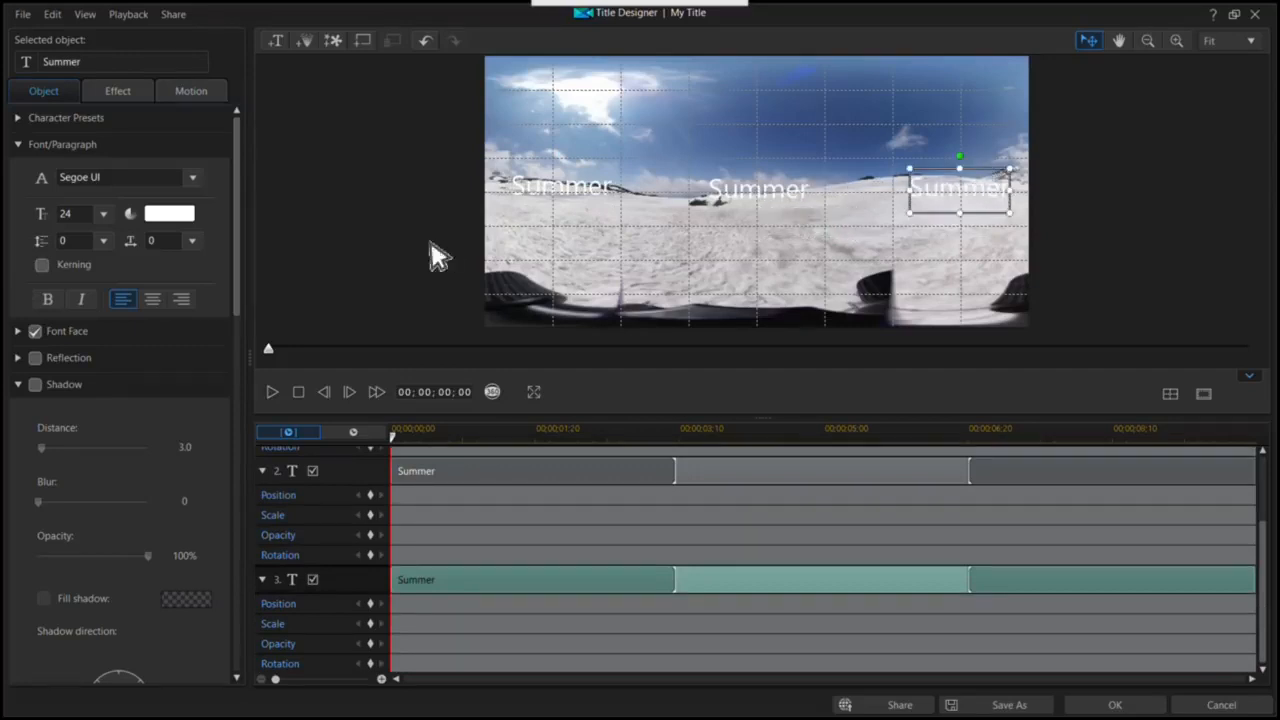
pyautogui.click(1140, 702)
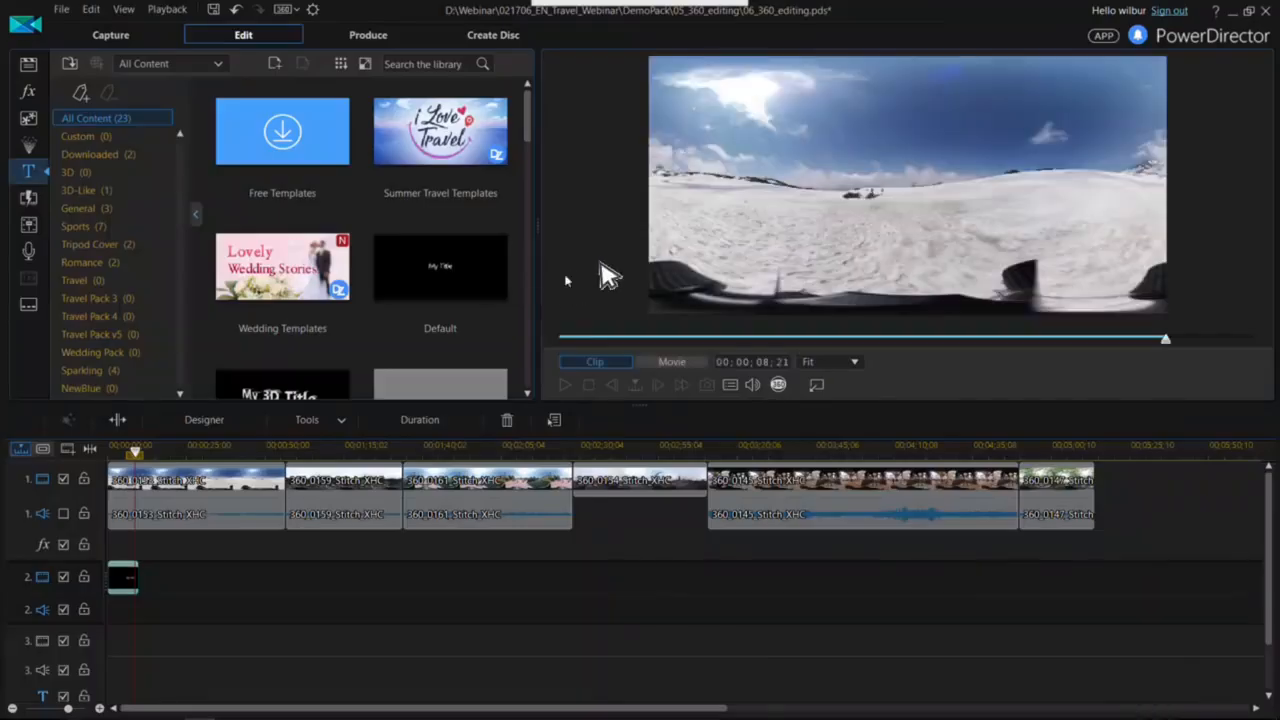
# - Check the Summer title by looking around the scene in 360° viewer mode, and return to the flat preview
pyautogui.click(778, 385)
pyautogui.moveTo(923, 180); pyautogui.dragTo(800, 395)
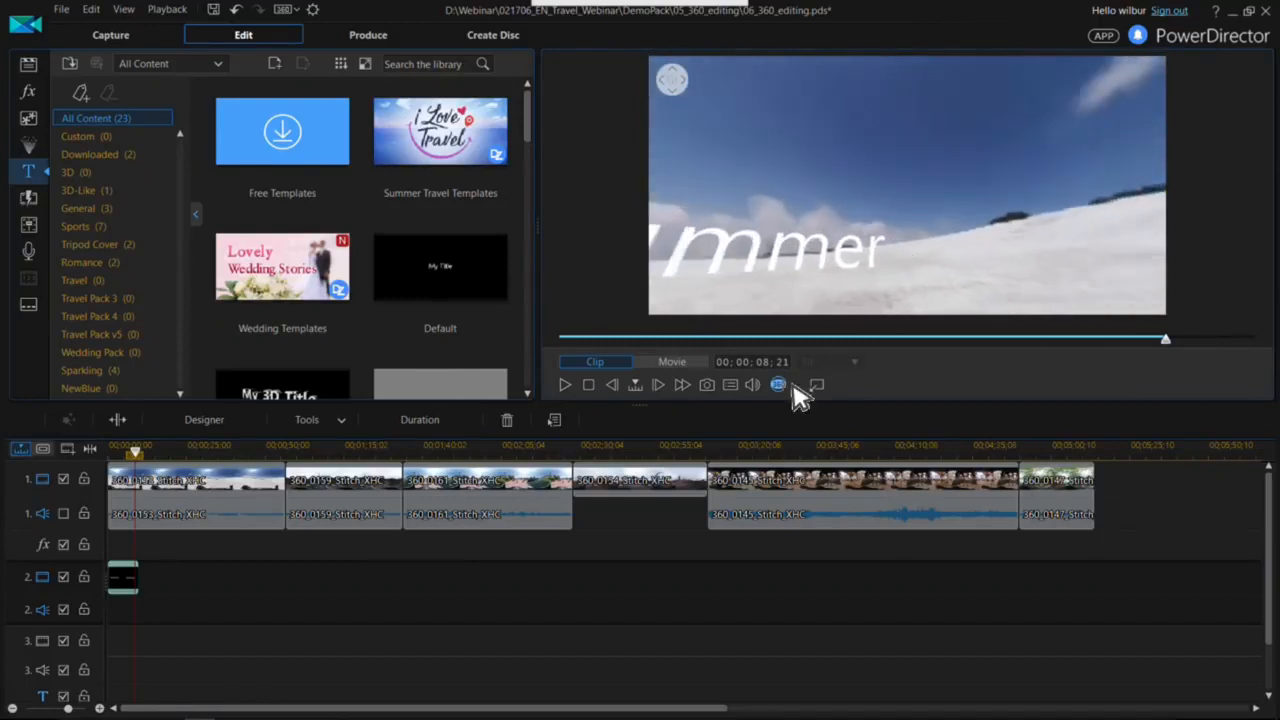
pyautogui.click(779, 385)
# - Enable Color Enhancement on the first clip on track 1, 360_0153_Stitch_XHC, and close Fix / Enhance
pyautogui.click(185, 500)
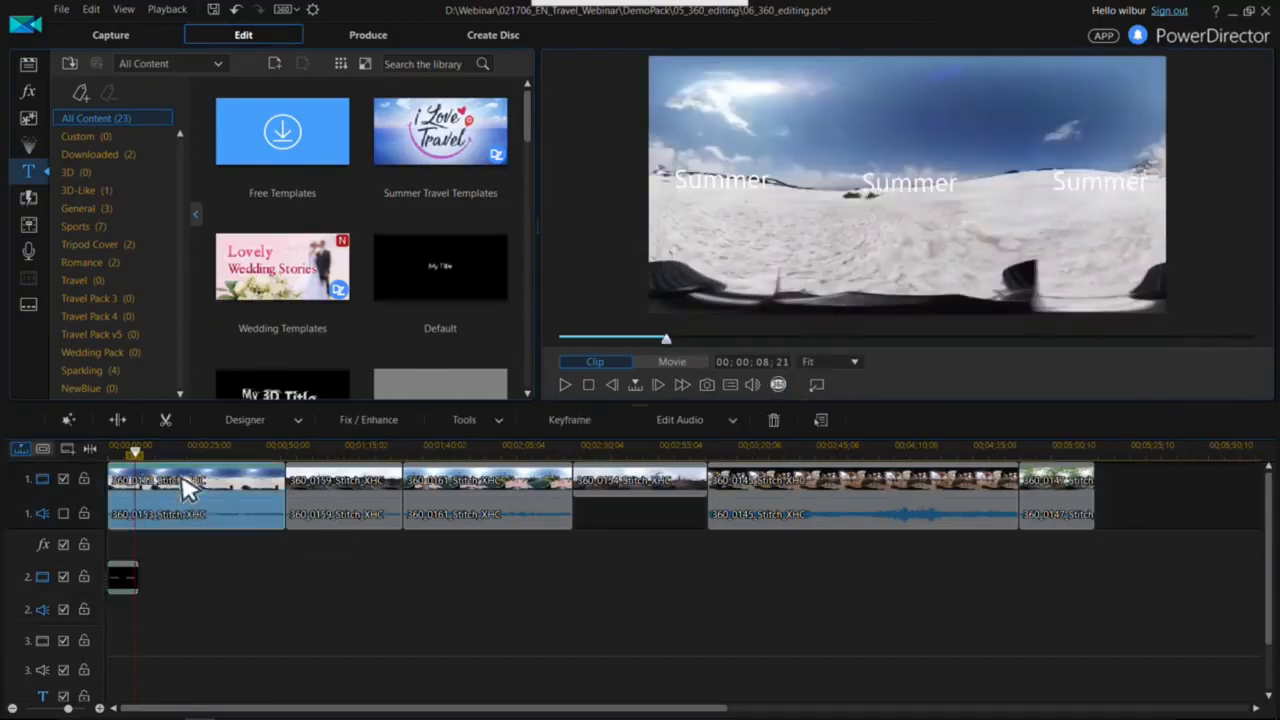
pyautogui.click(345, 424)
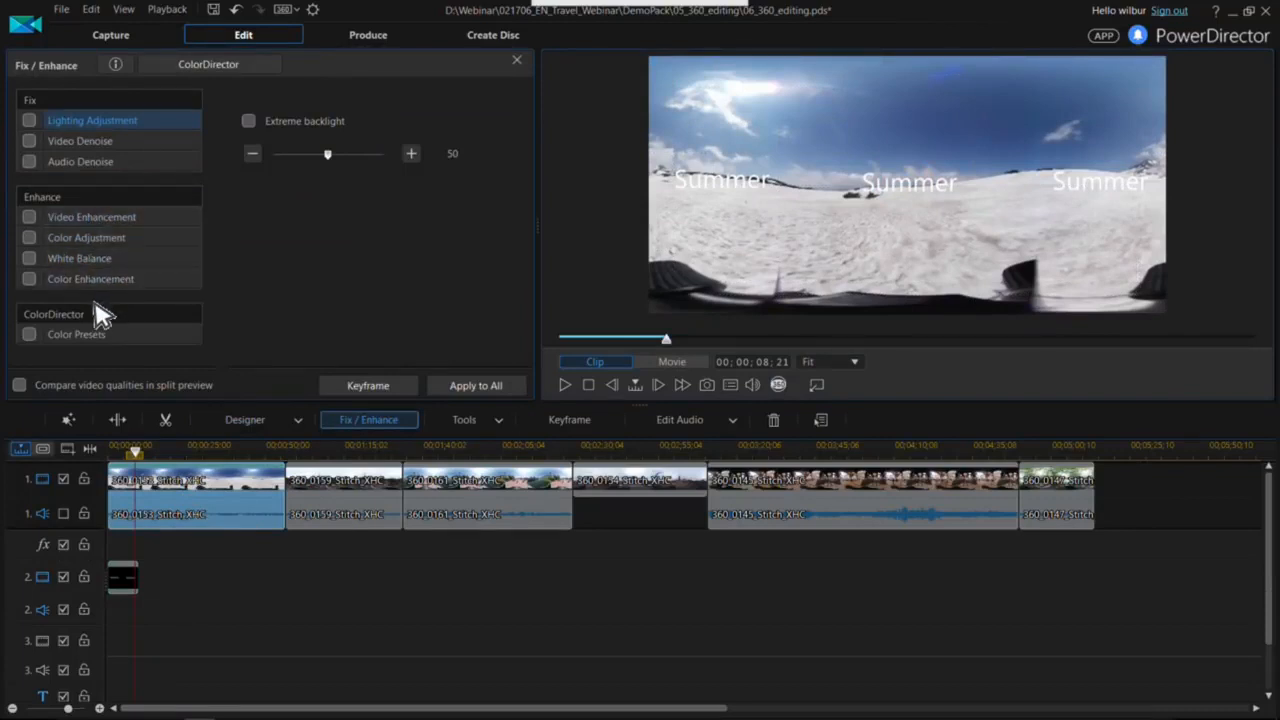
pyautogui.click(94, 242)
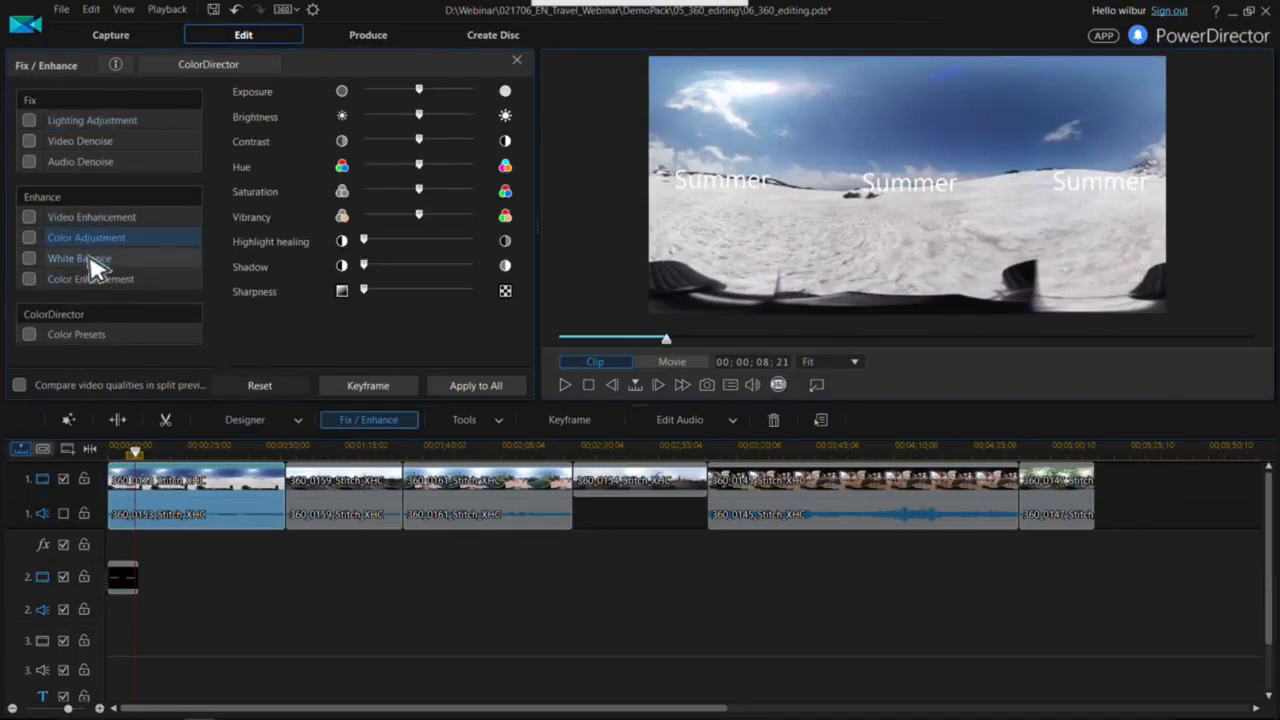
pyautogui.click(30, 280)
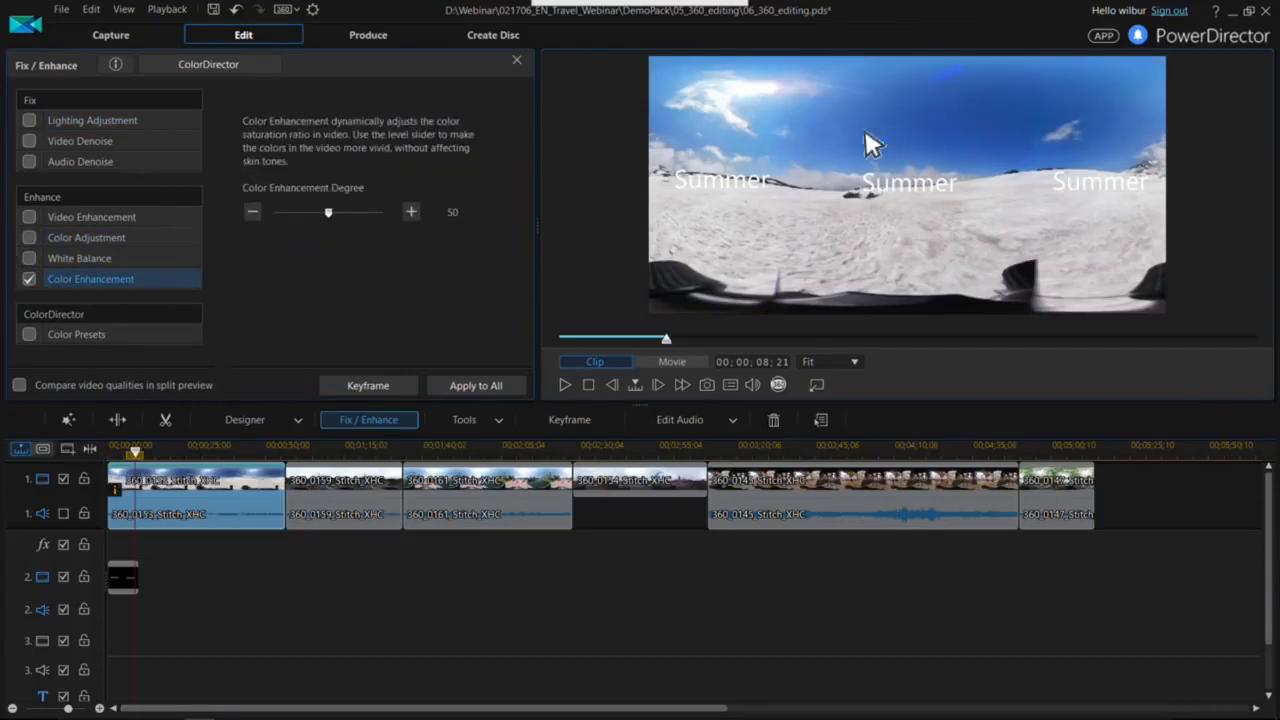
pyautogui.click(516, 63)
# - Add the Expanding Lines 2 transition between the 360_0153_Stitch_XHC and 360_0159_Stitch_XHC clips on track 1
pyautogui.click(217, 488)
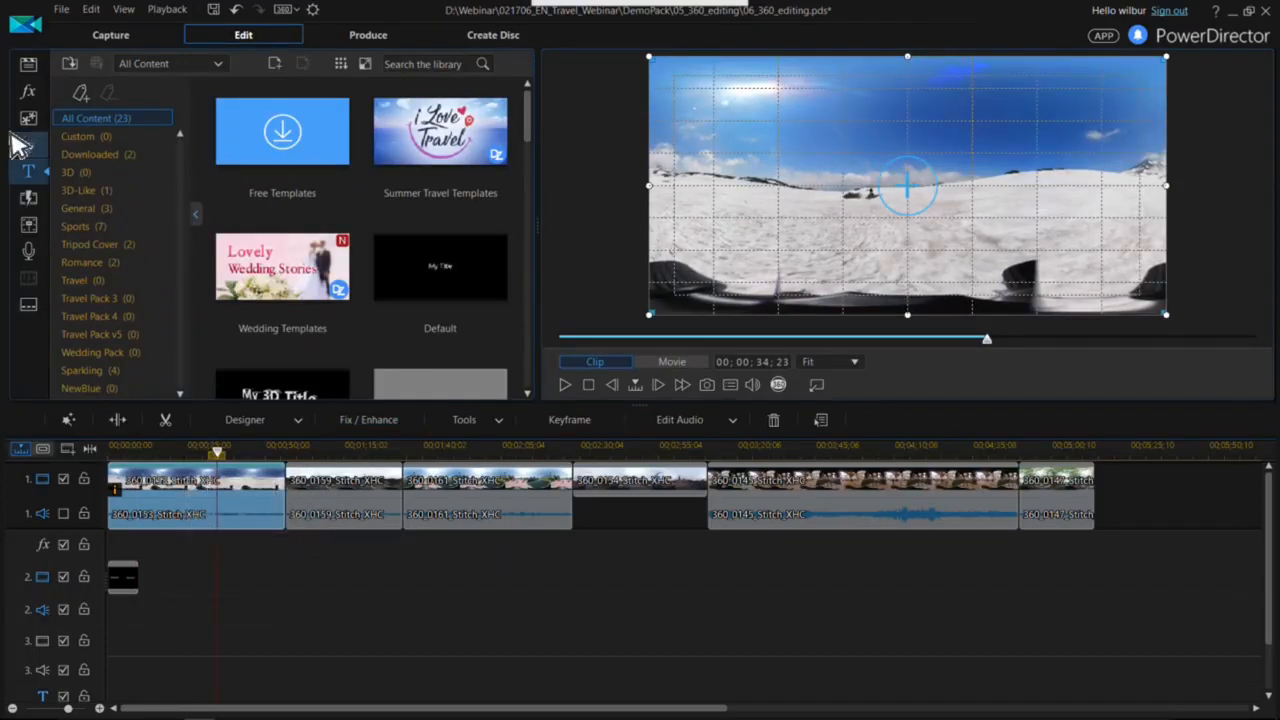
pyautogui.click(30, 200)
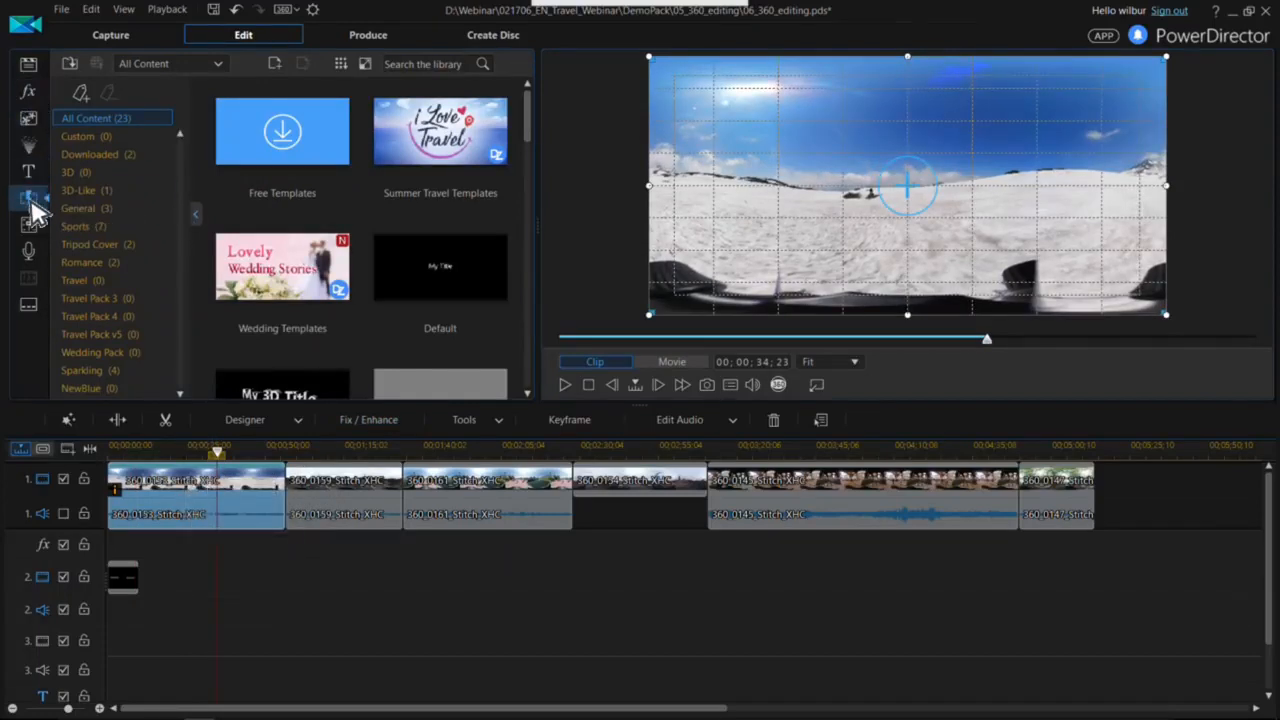
pyautogui.scroll(-10, 425, 195)
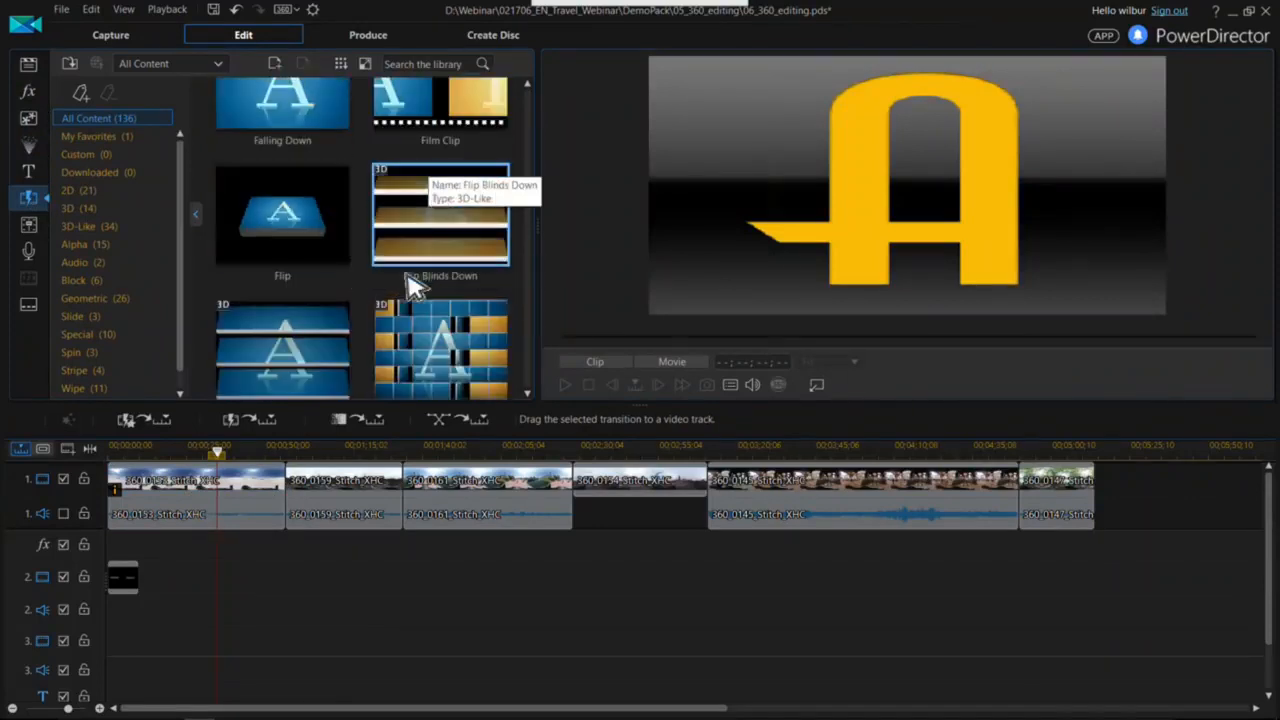
pyautogui.moveTo(458, 204); pyautogui.dragTo(420, 228)
pyautogui.scroll(3, 314, 243)
pyautogui.moveTo(314, 252); pyautogui.dragTo(660, 452)
# - Play the new transition in 360° viewer mode from just before the end of the first clip, looking around the scene
pyautogui.click(605, 450)
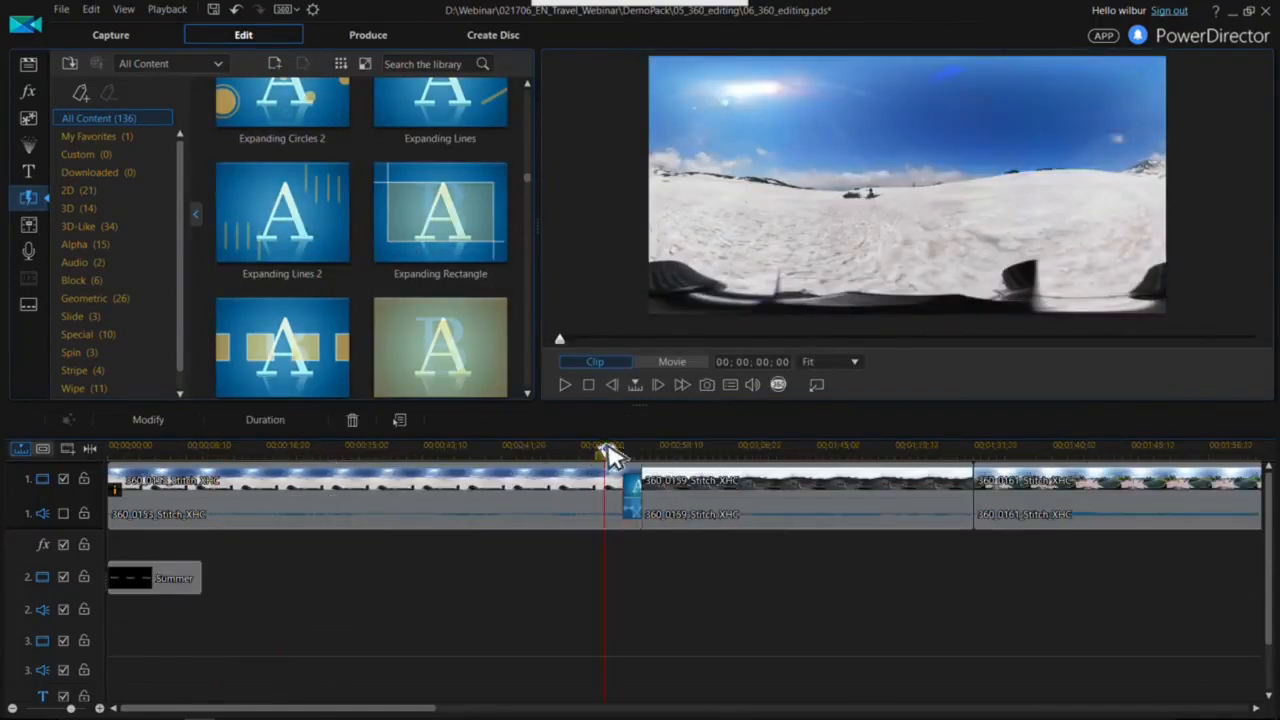
pyautogui.click(779, 384)
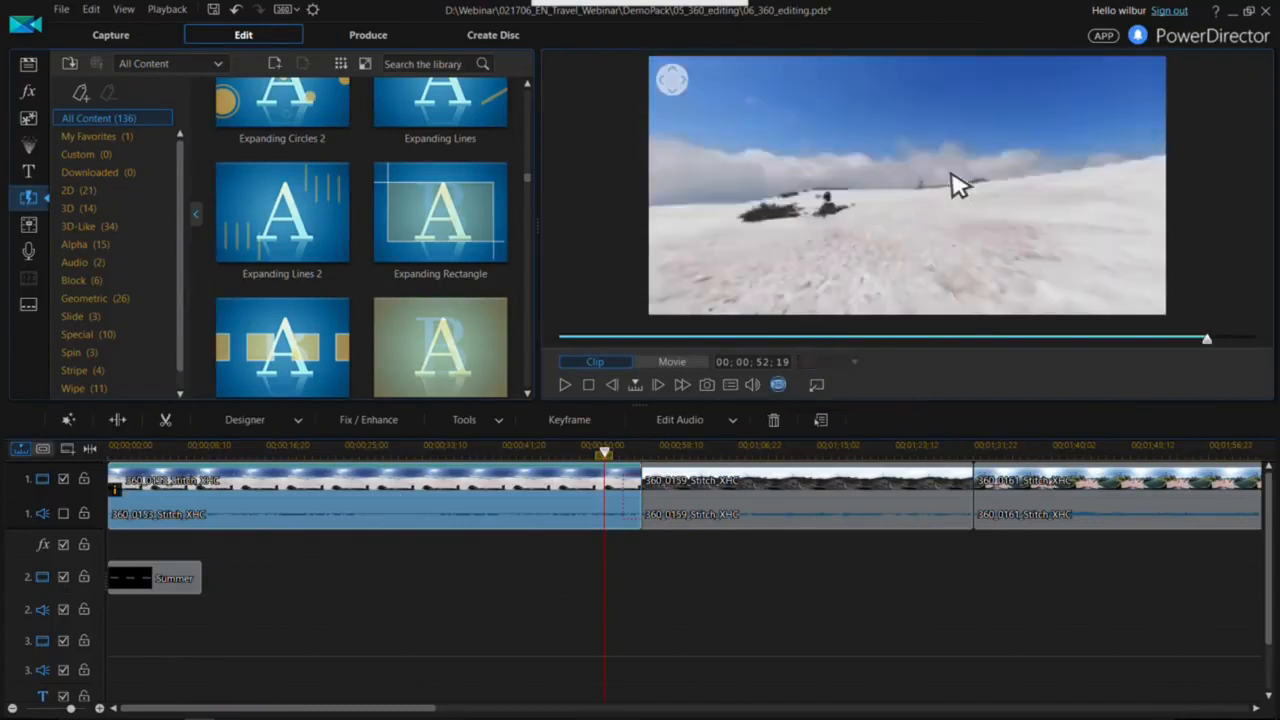
pyautogui.moveTo(952, 173); pyautogui.dragTo(884, 167)
pyautogui.press('space')
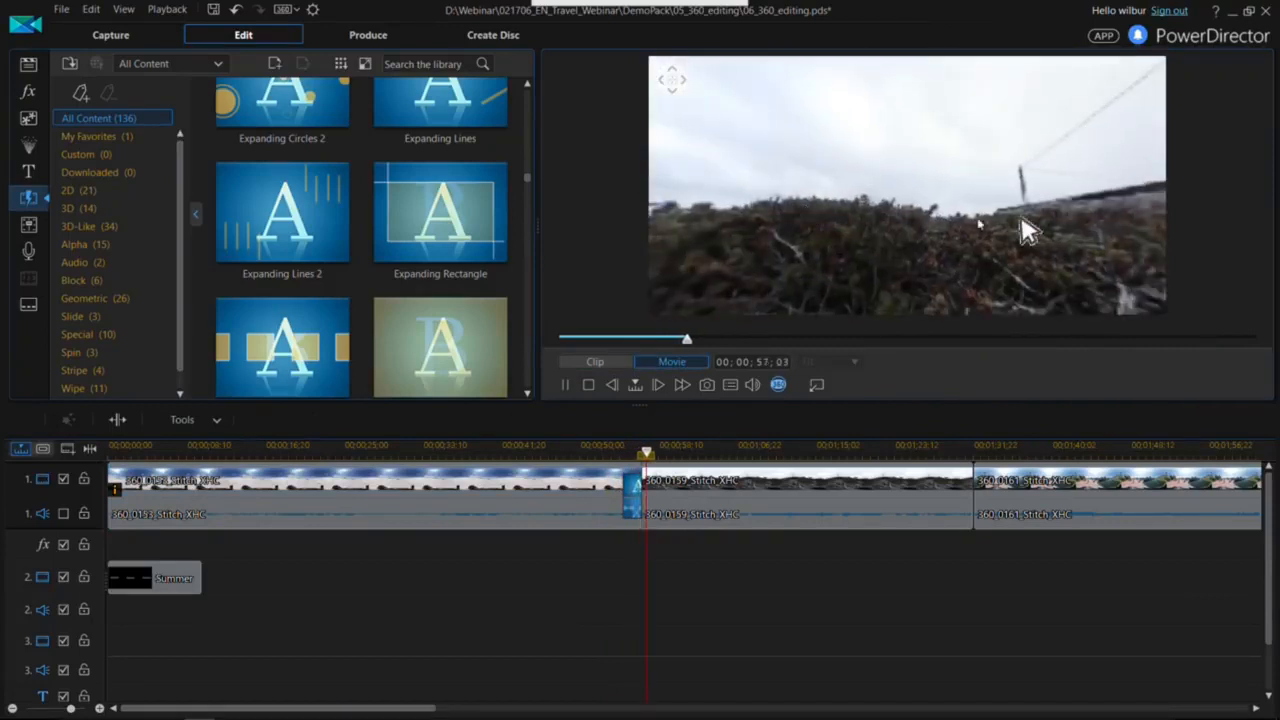
pyautogui.press('space')
# - Review the 360° video output settings for producing the project, look around its preview, and return to editing
pyautogui.scroll(-2, 684, 520)
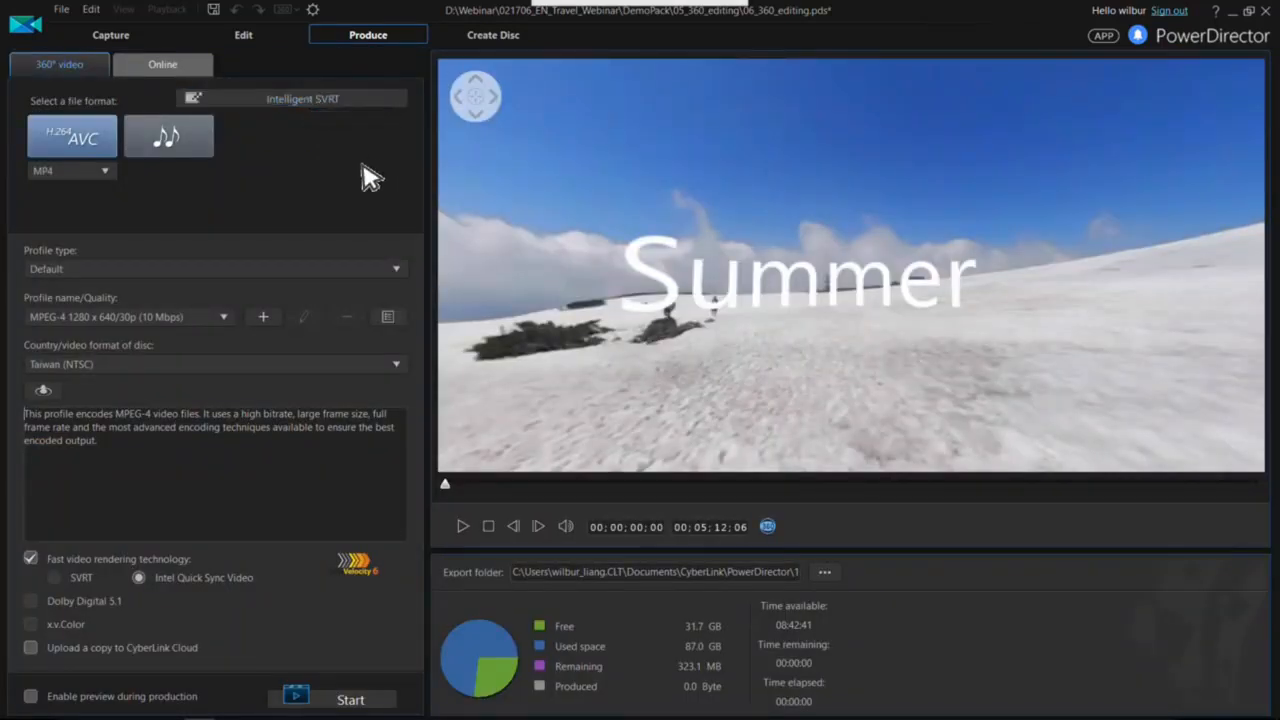
pyautogui.moveTo(620, 325); pyautogui.dragTo(700, 290)
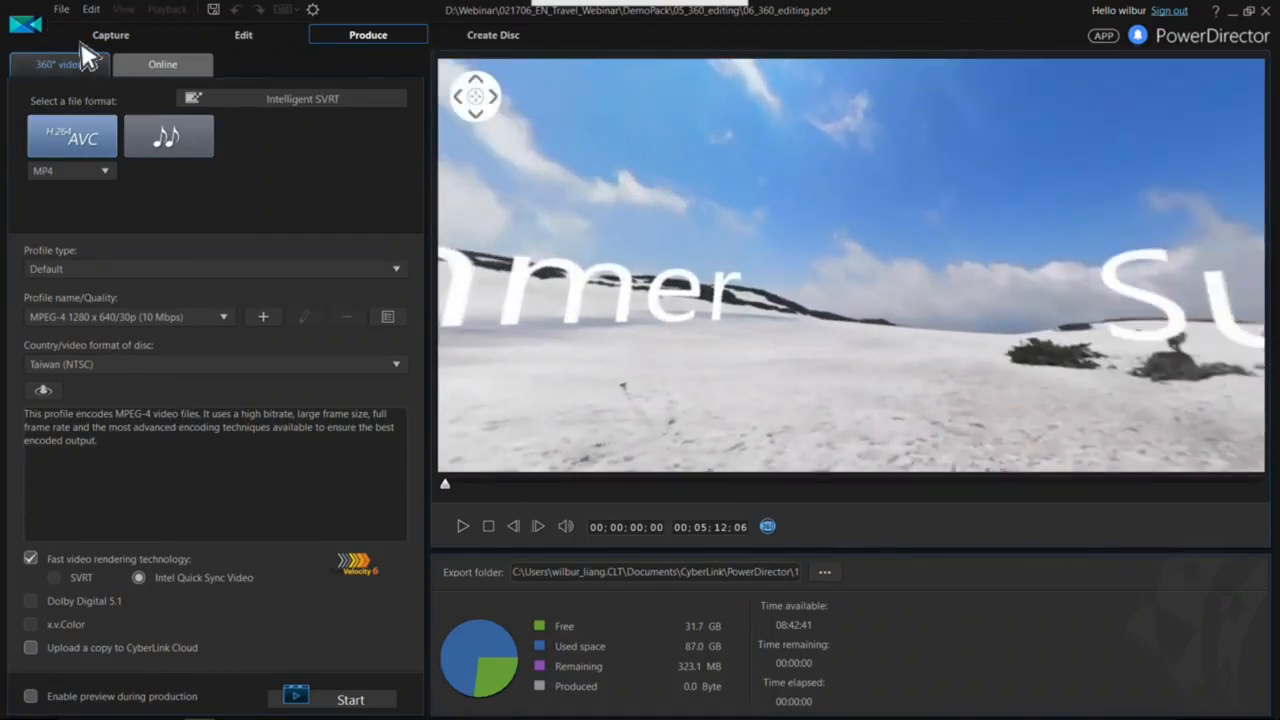
pyautogui.click(238, 35)
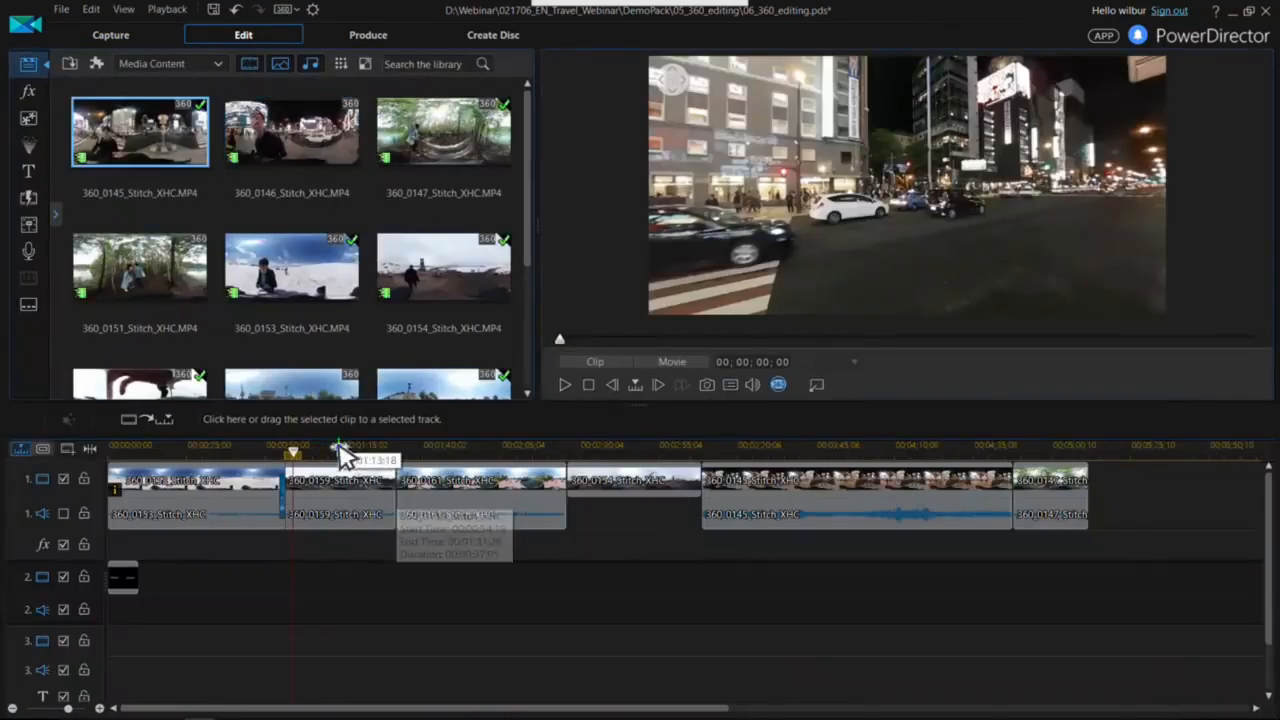
# - Look around the second clip on track 1 in 360° viewer mode at about 00:01:08
pyautogui.click(330, 449)
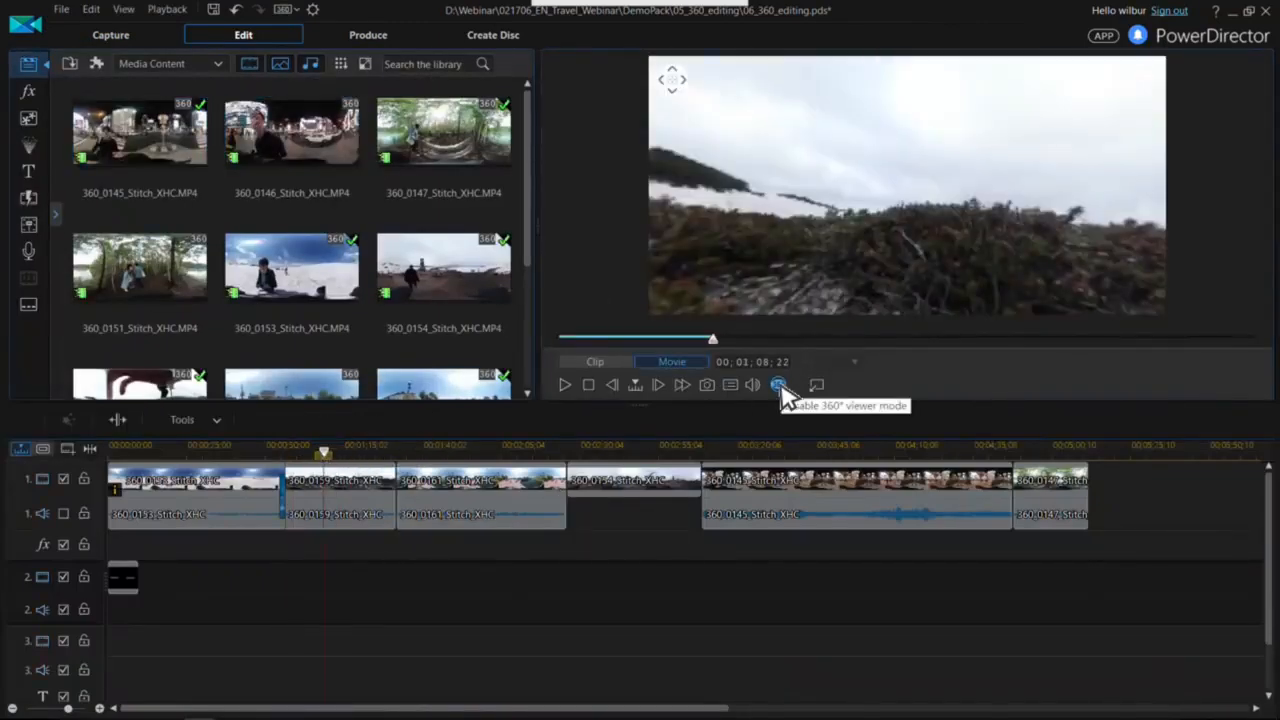
pyautogui.click(780, 386)
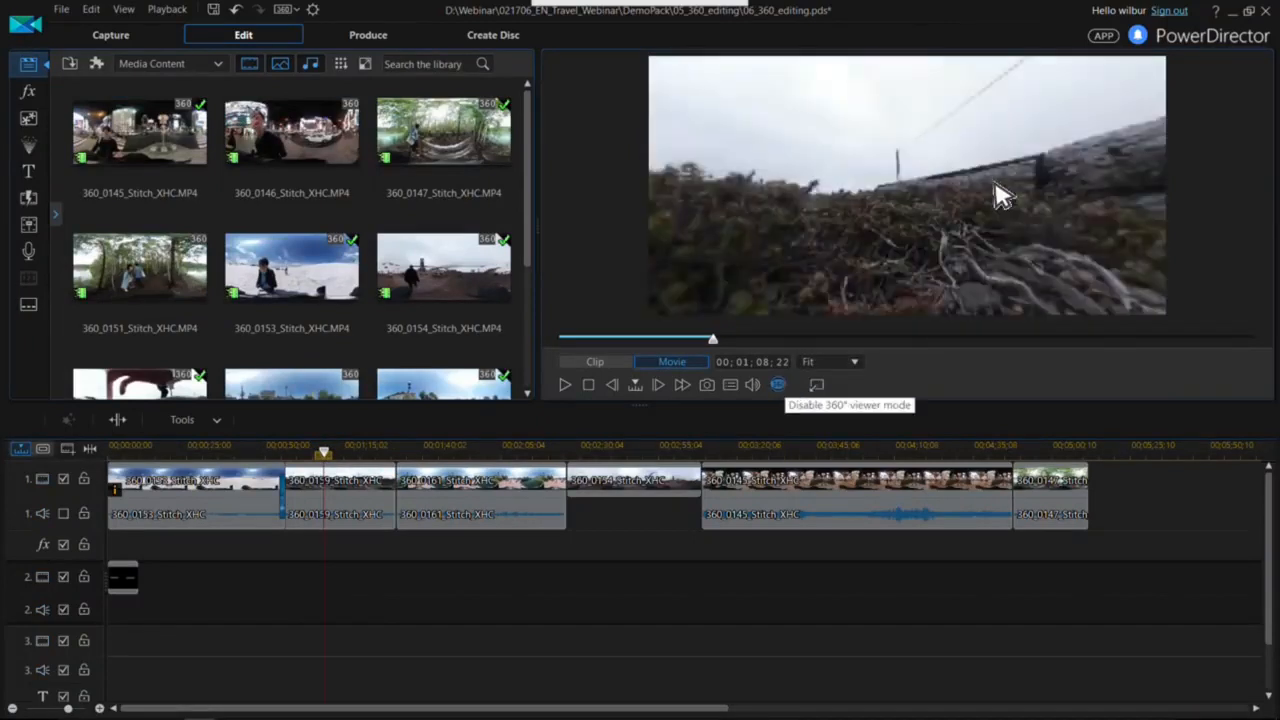
pyautogui.moveTo(830, 207)
pyautogui.mouseDown()
pyautogui.moveTo(1006, 203)
pyautogui.moveTo(809, 209)
pyautogui.mouseUp()
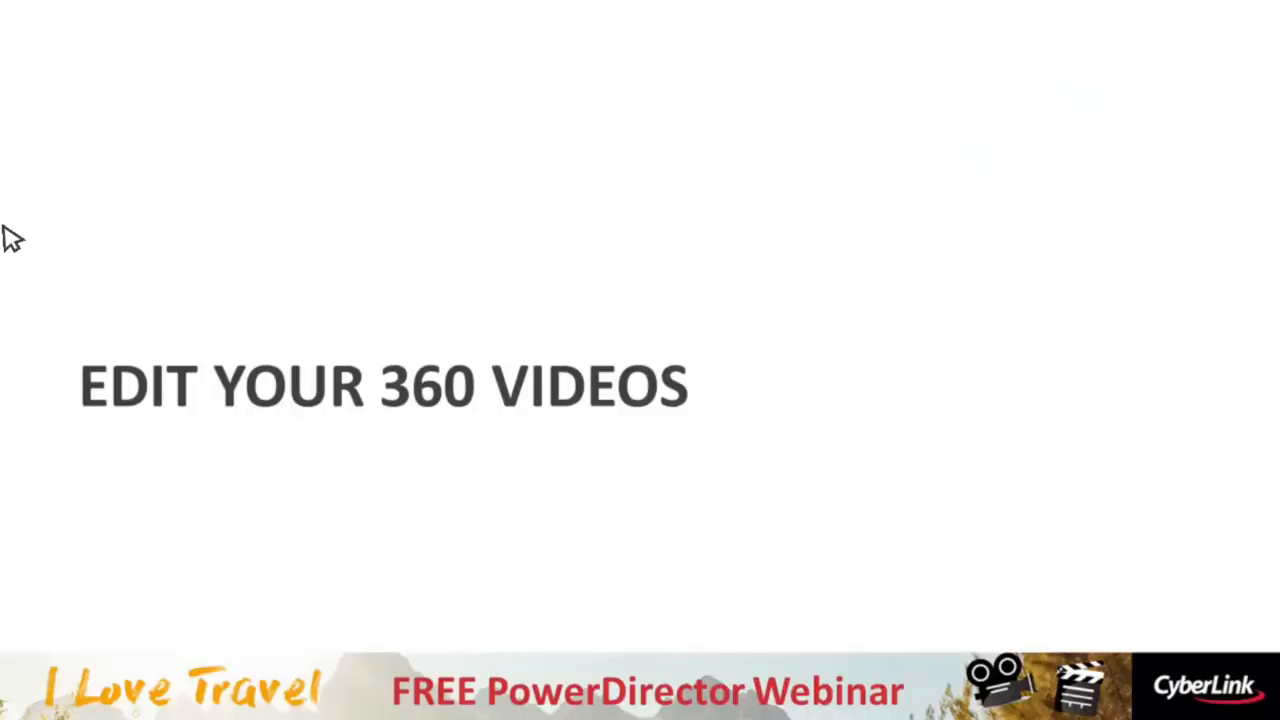
# - Advance the slides to PowerDirector Mobile, and switch to the Nexus 6P mirroring window with the other windows minimized
pyautogui.press('Right')
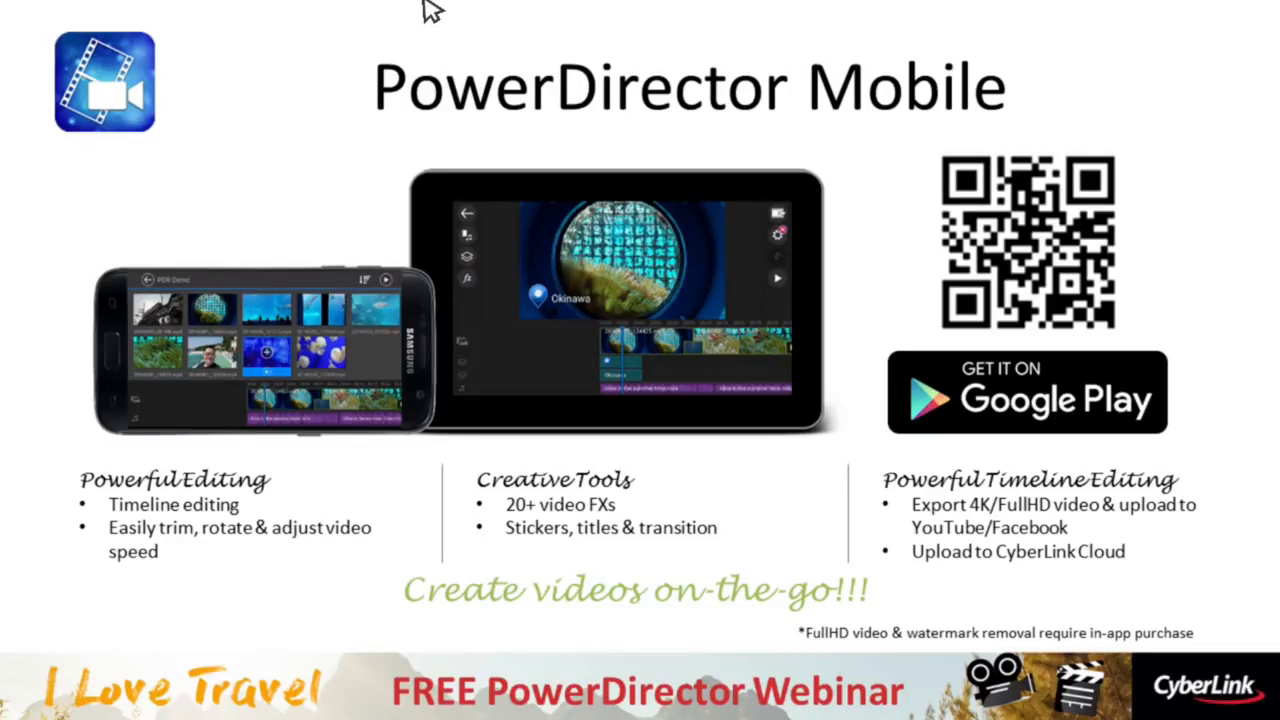
pyautogui.hotkey('alt', 'Tab')
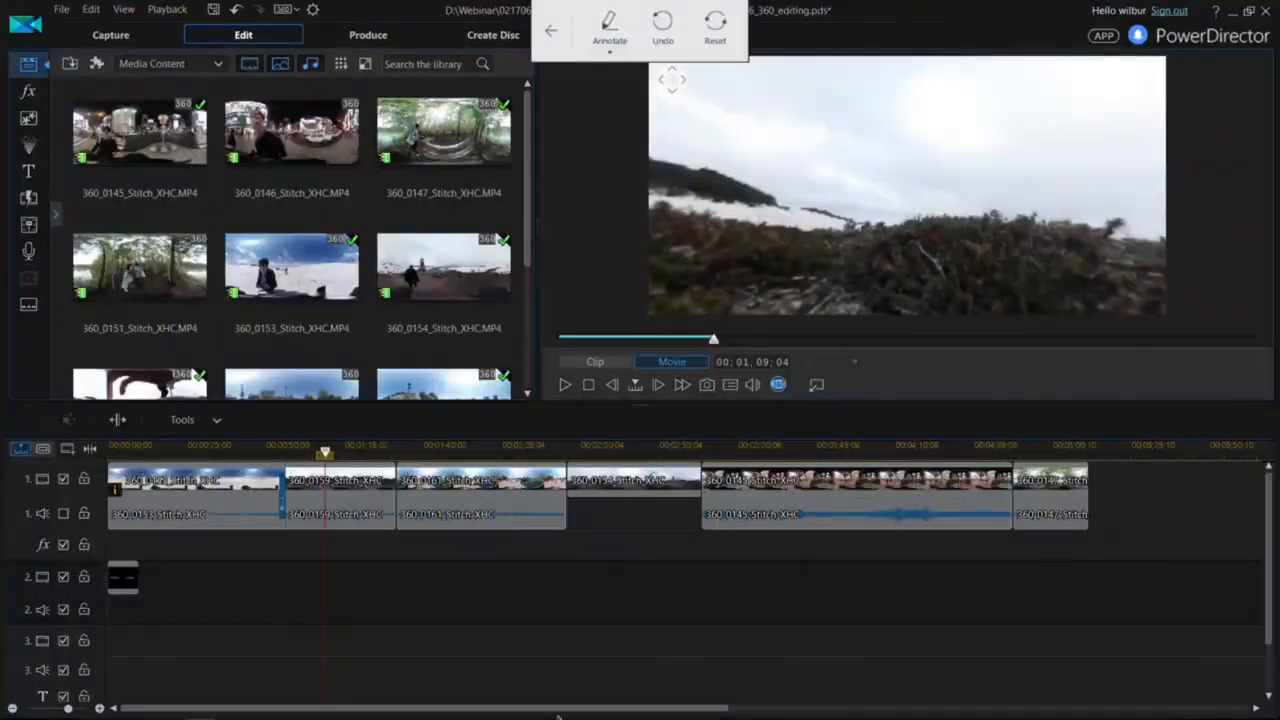
pyautogui.click(1228, 8)
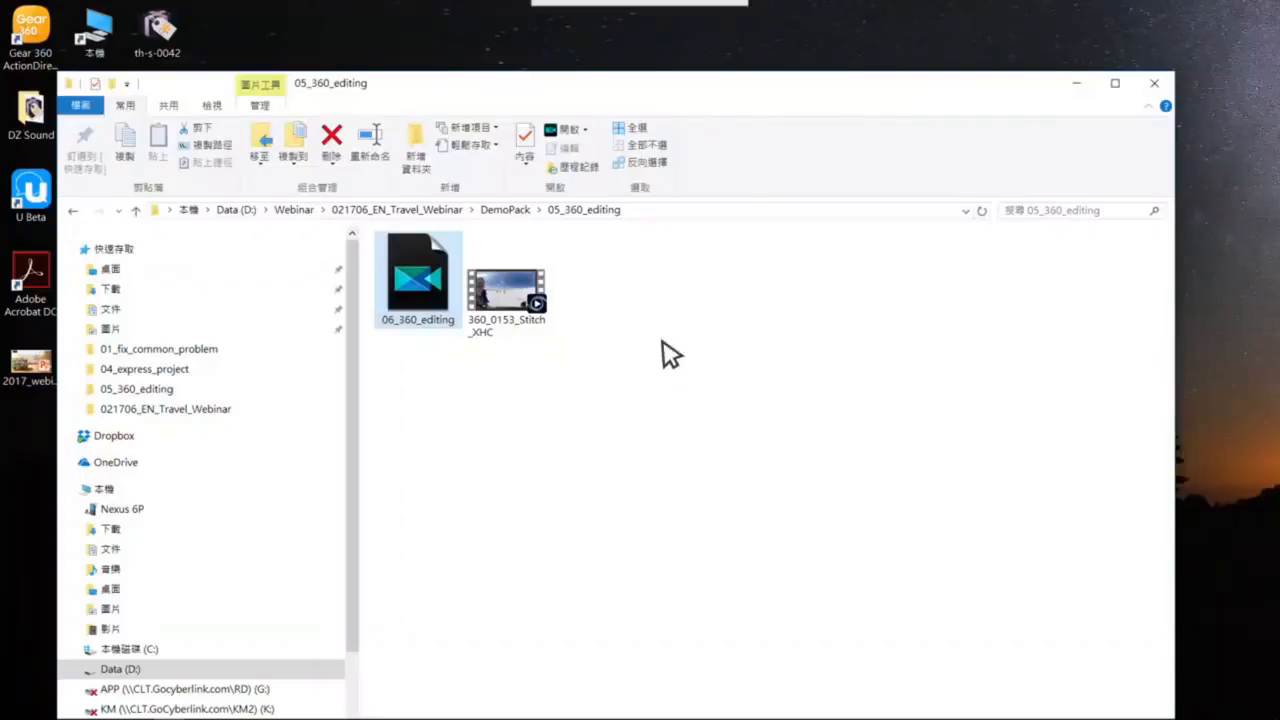
pyautogui.click(1076, 84)
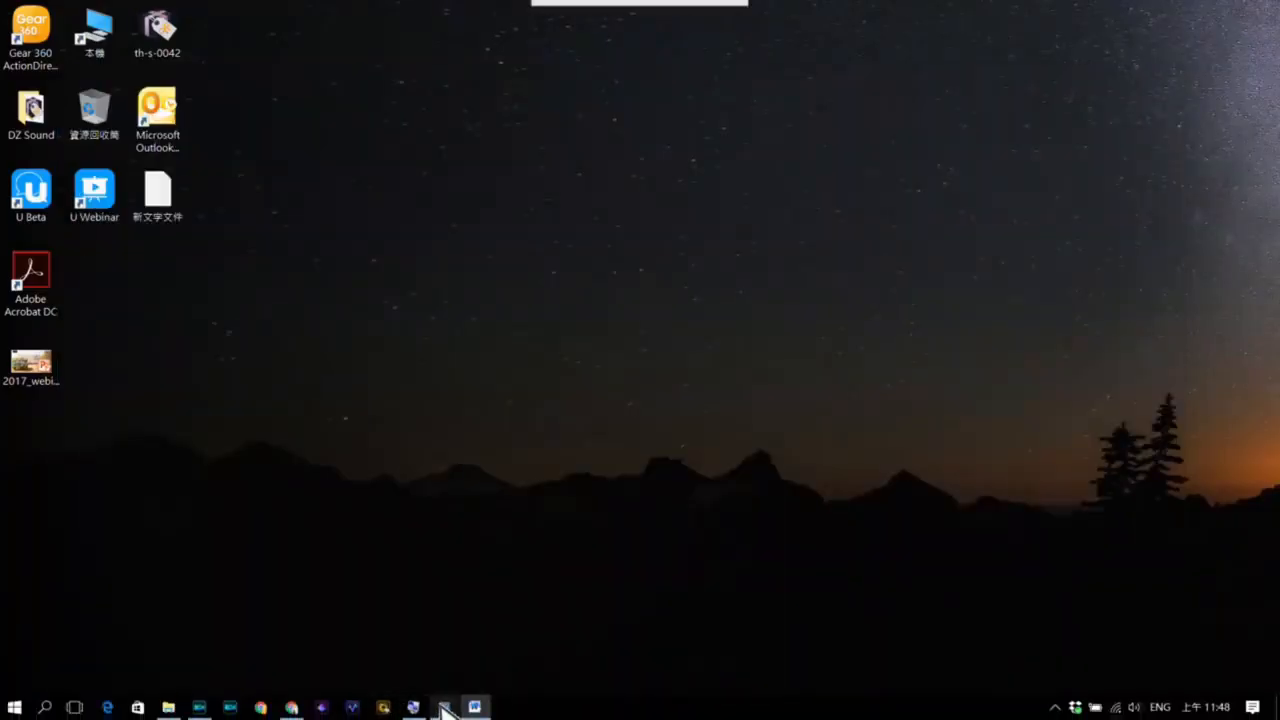
pyautogui.moveTo(443, 707)
pyautogui.click(526, 648)
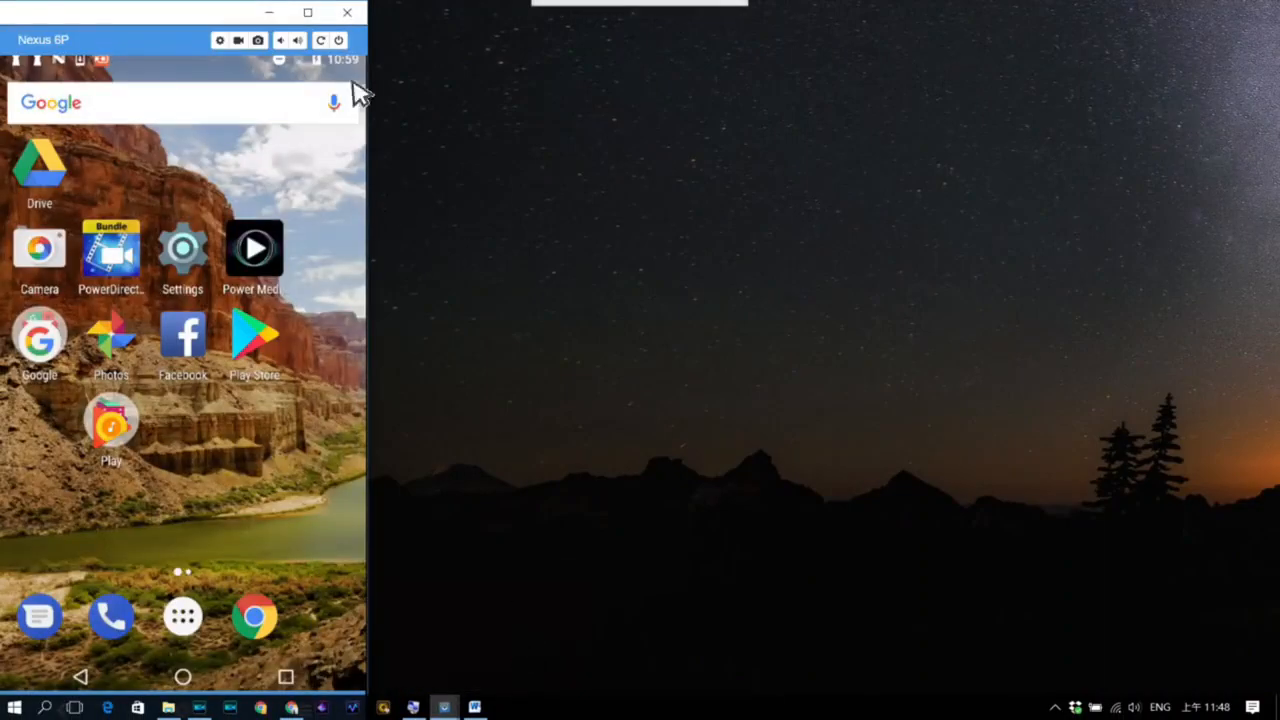
# - Enable Fullscreen Mode for the Nexus 6P mirroring window and close its settings
pyautogui.click(310, 12)
pyautogui.click(312, 13)
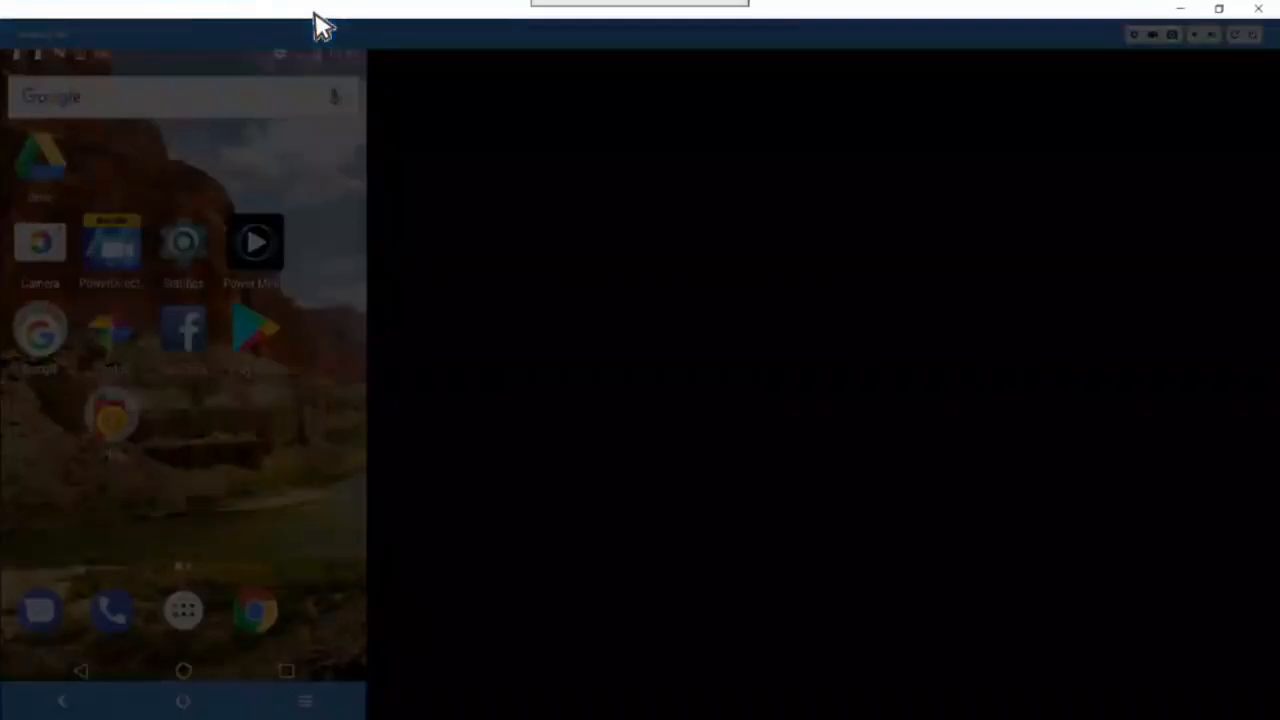
pyautogui.click(327, 152)
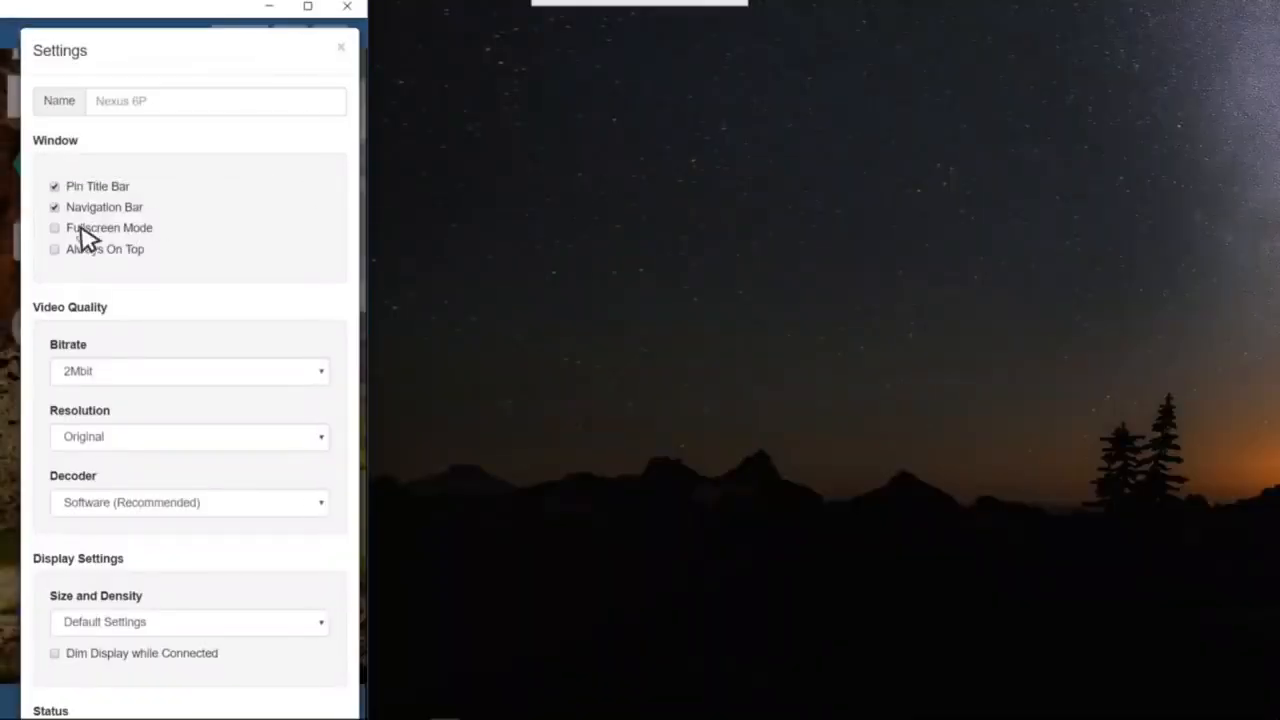
pyautogui.click(55, 229)
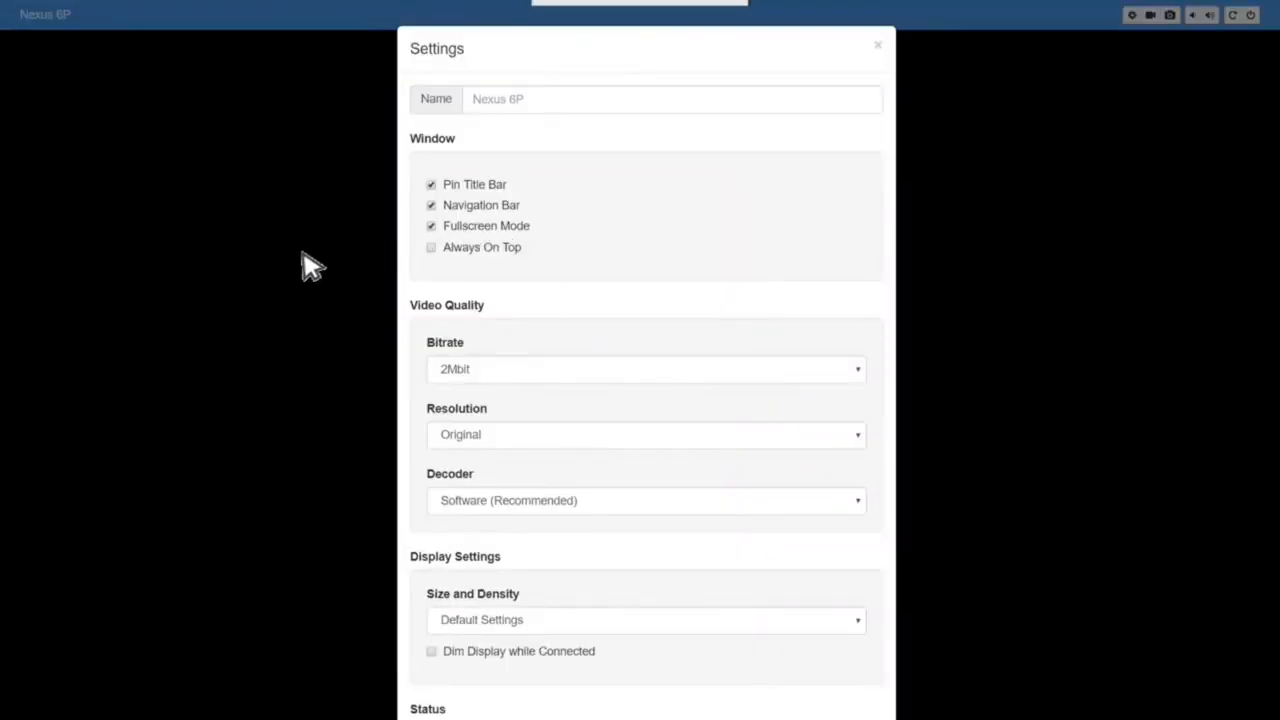
pyautogui.click(310, 265)
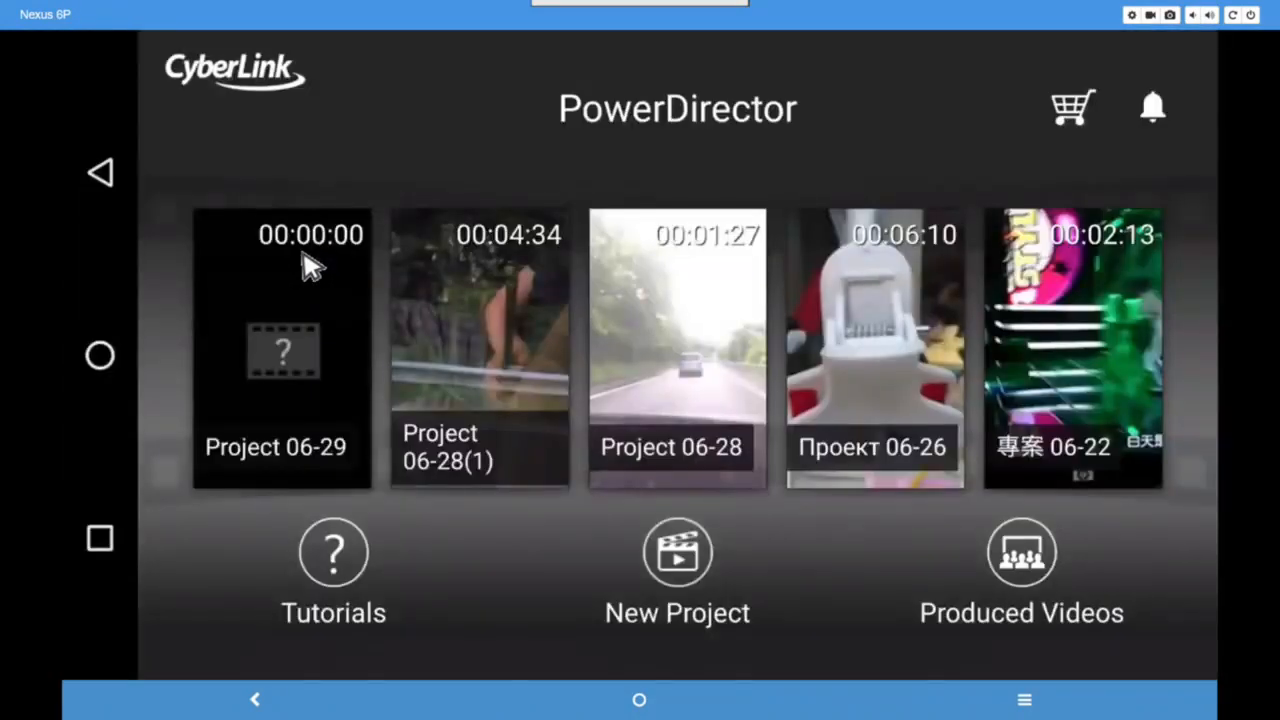
# - Create a new 16:9 project with the default name and open the Travel Video folder in the video library
pyautogui.click(703, 560)
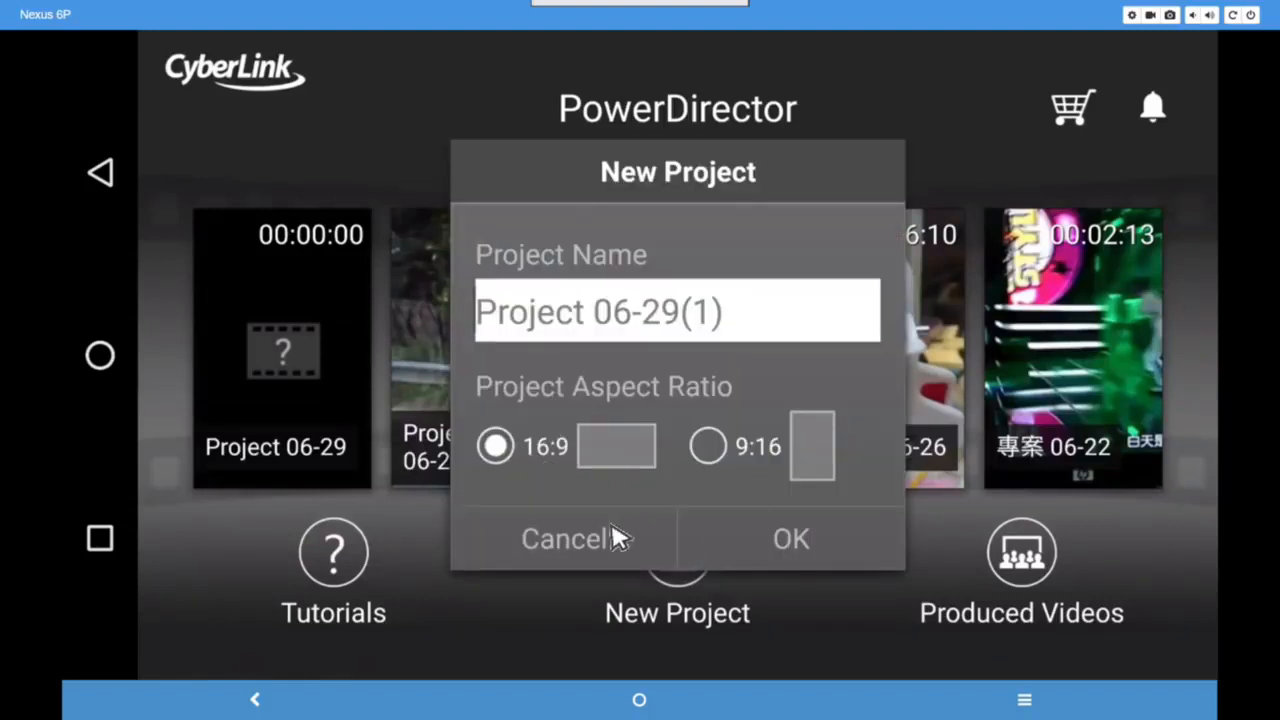
pyautogui.click(778, 545)
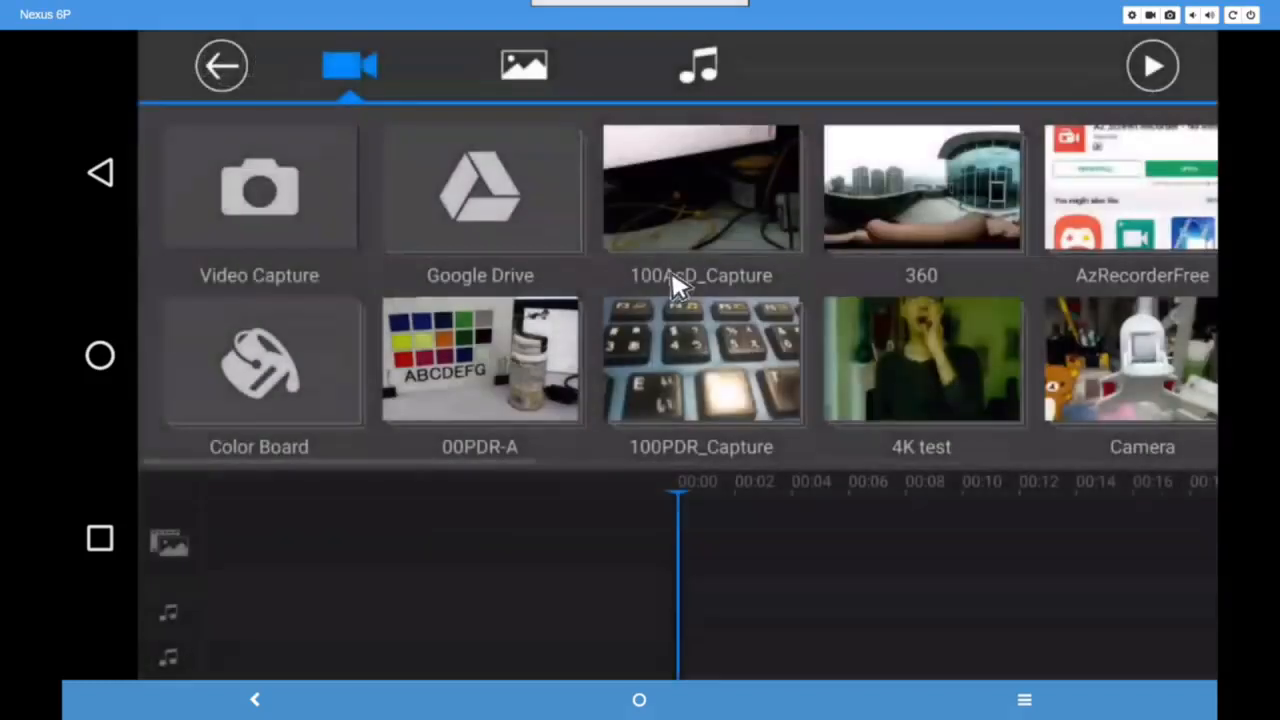
pyautogui.moveTo(1017, 285); pyautogui.dragTo(414, 320)
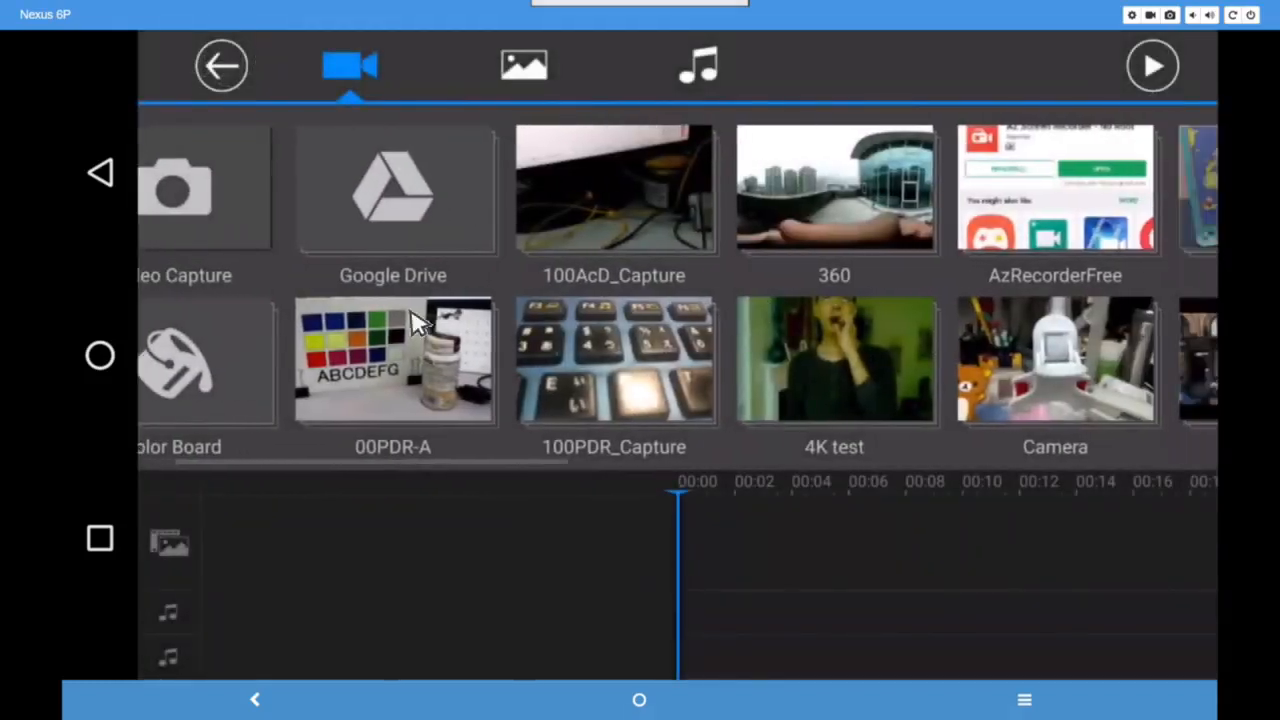
pyautogui.moveTo(1060, 288); pyautogui.dragTo(636, 280)
pyautogui.moveTo(1020, 278); pyautogui.dragTo(646, 297)
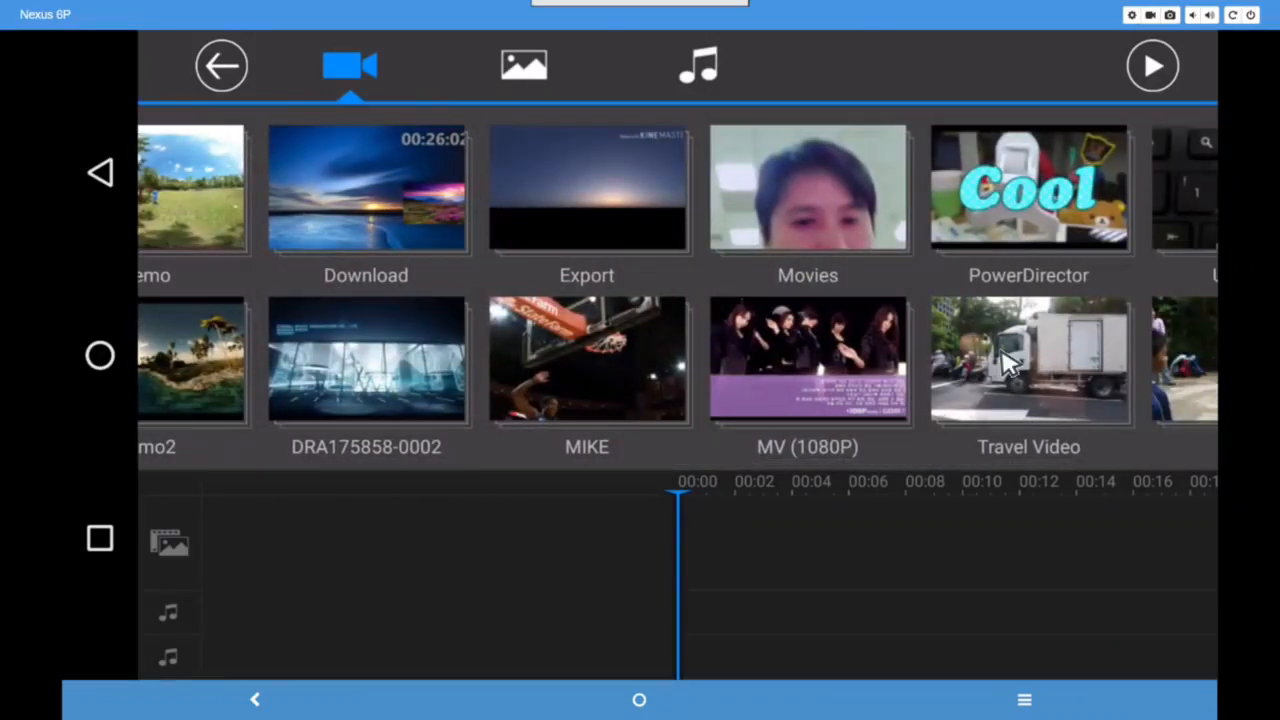
pyautogui.click(985, 375)
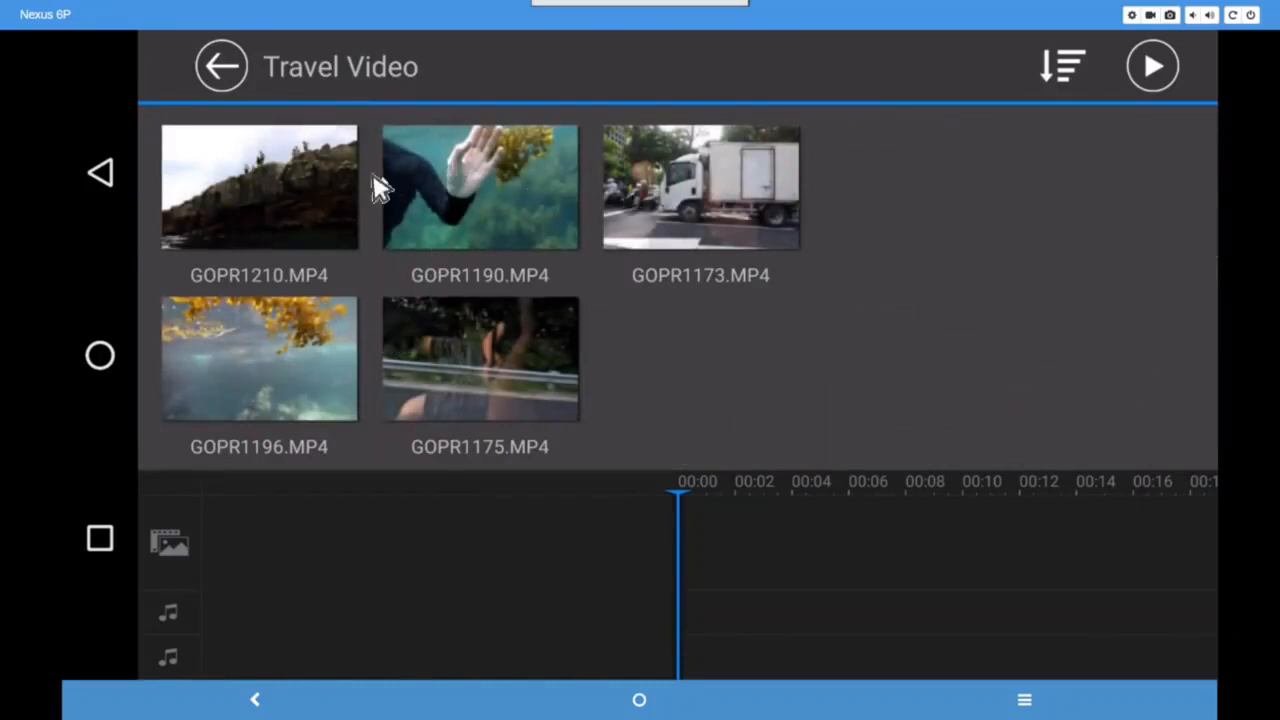
# - Add GOPR1175.MP4, GOPR1173.MP4 and GOPR1210.MP4 to the timeline in that order
pyautogui.click(445, 348)
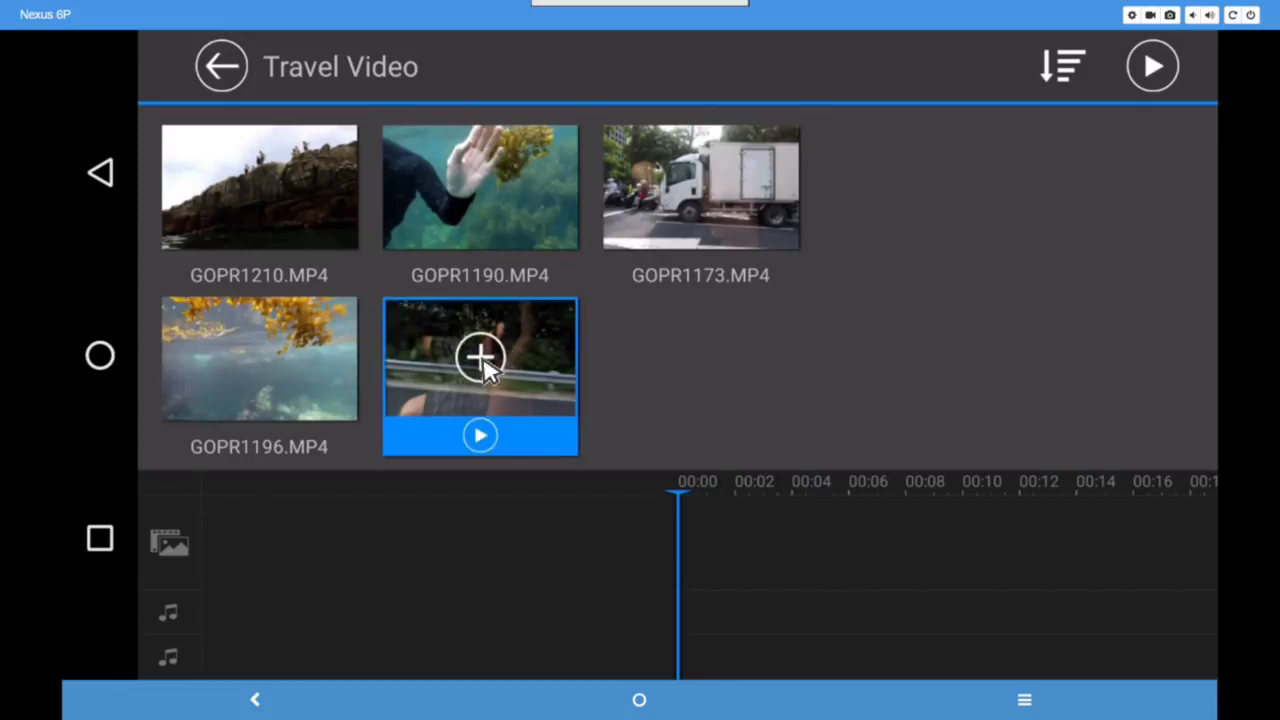
pyautogui.click(484, 362)
pyautogui.click(688, 200)
pyautogui.click(700, 186)
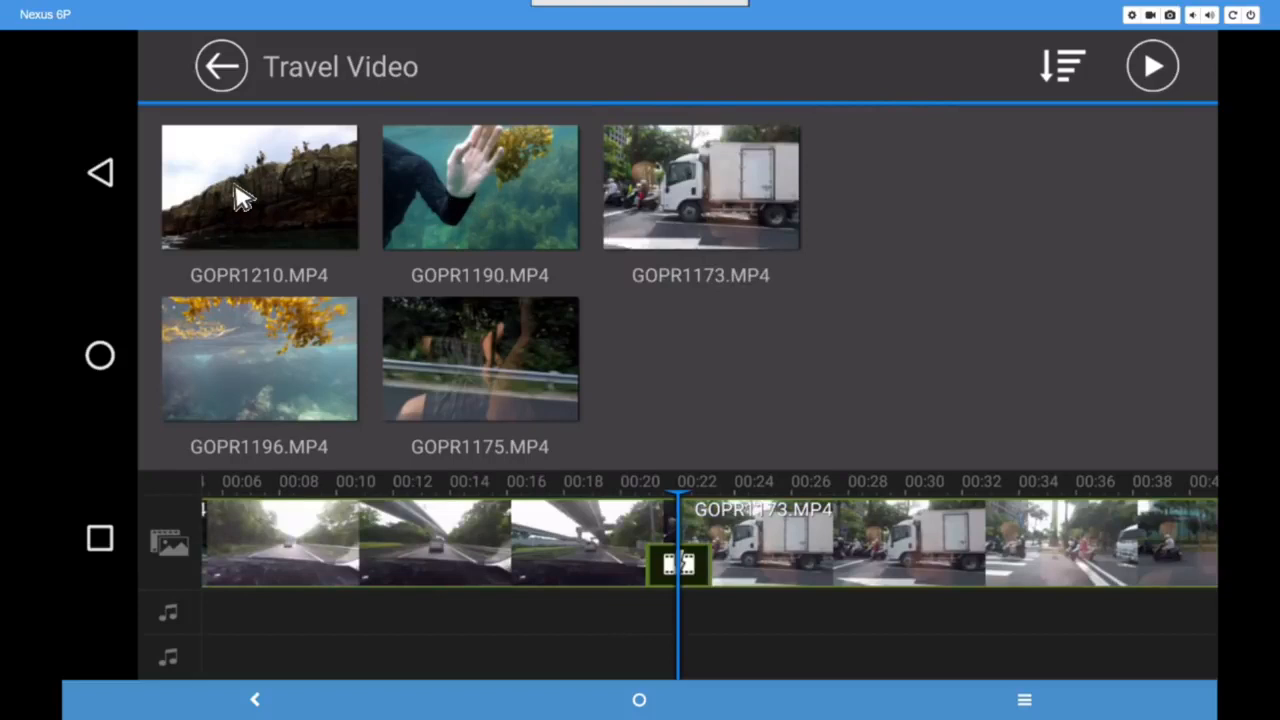
pyautogui.click(240, 197)
pyautogui.click(262, 190)
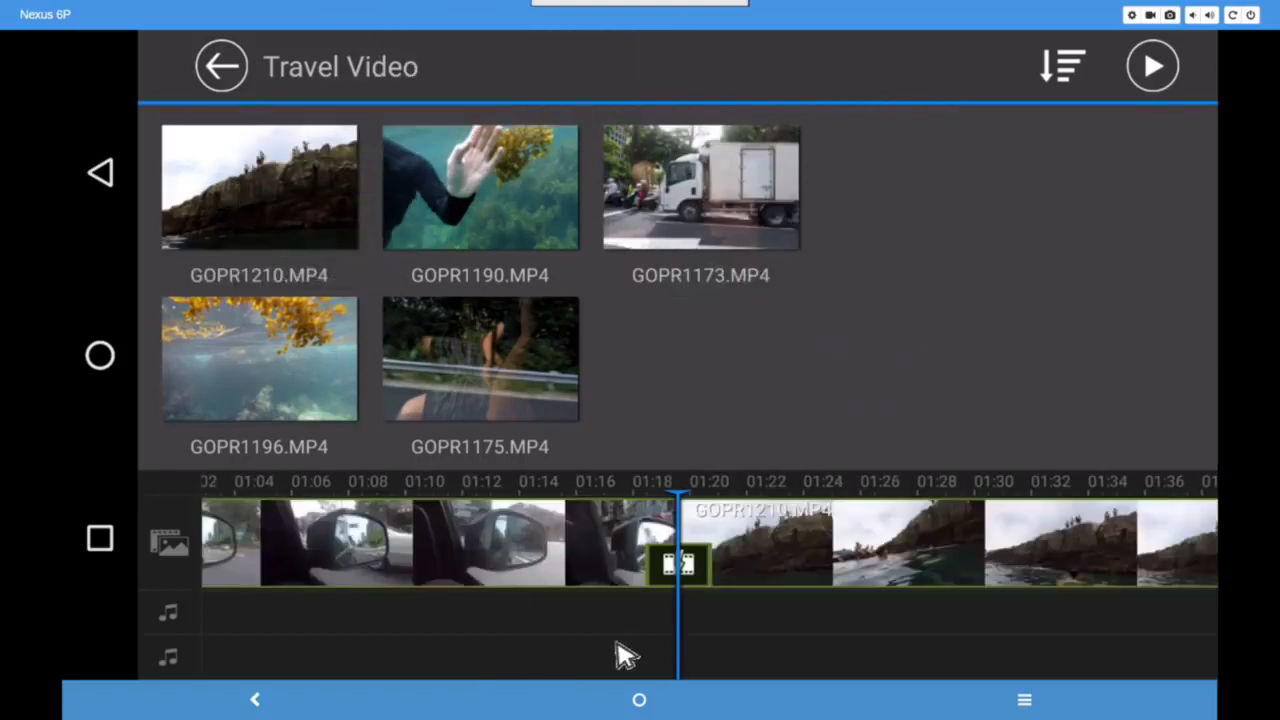
# - Open the editing view at the start of the timeline, dismiss the tip and briefly play the first clip
pyautogui.moveTo(398, 643); pyautogui.dragTo(766, 634)
pyautogui.moveTo(406, 646); pyautogui.dragTo(812, 628)
pyautogui.moveTo(477, 657); pyautogui.dragTo(729, 651)
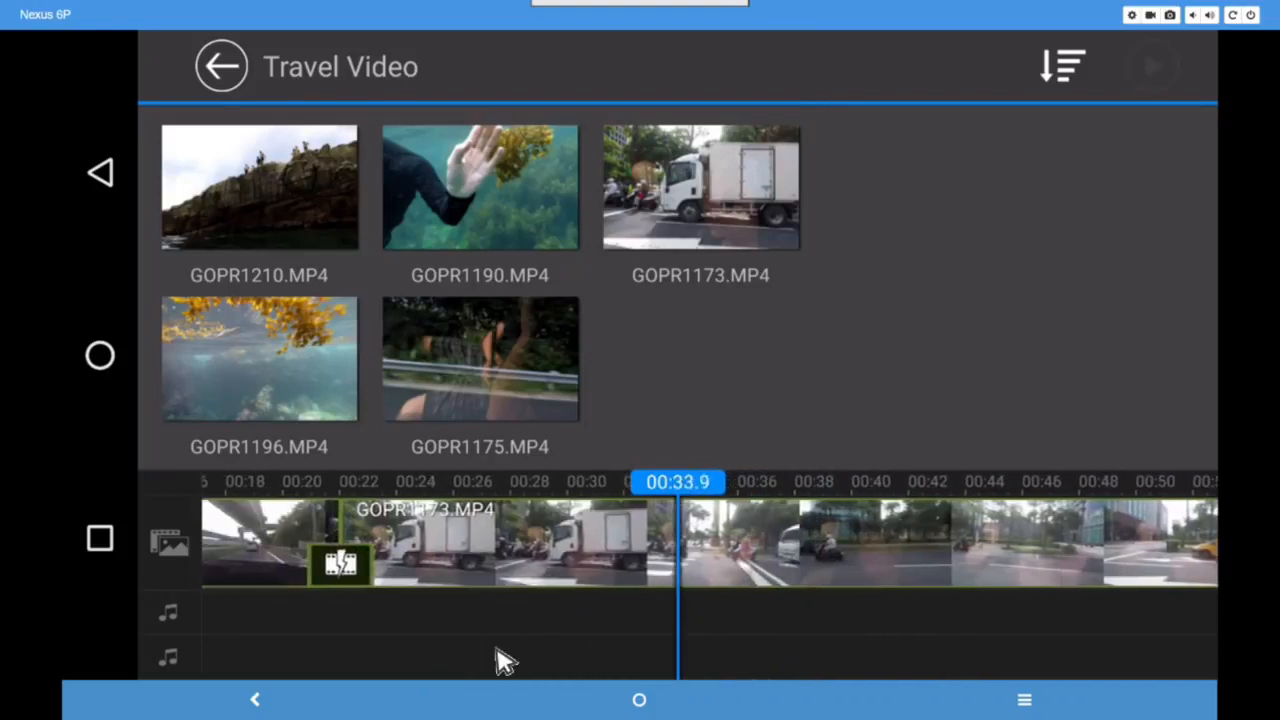
pyautogui.moveTo(503, 660); pyautogui.dragTo(766, 649)
pyautogui.moveTo(583, 657); pyautogui.dragTo(775, 645)
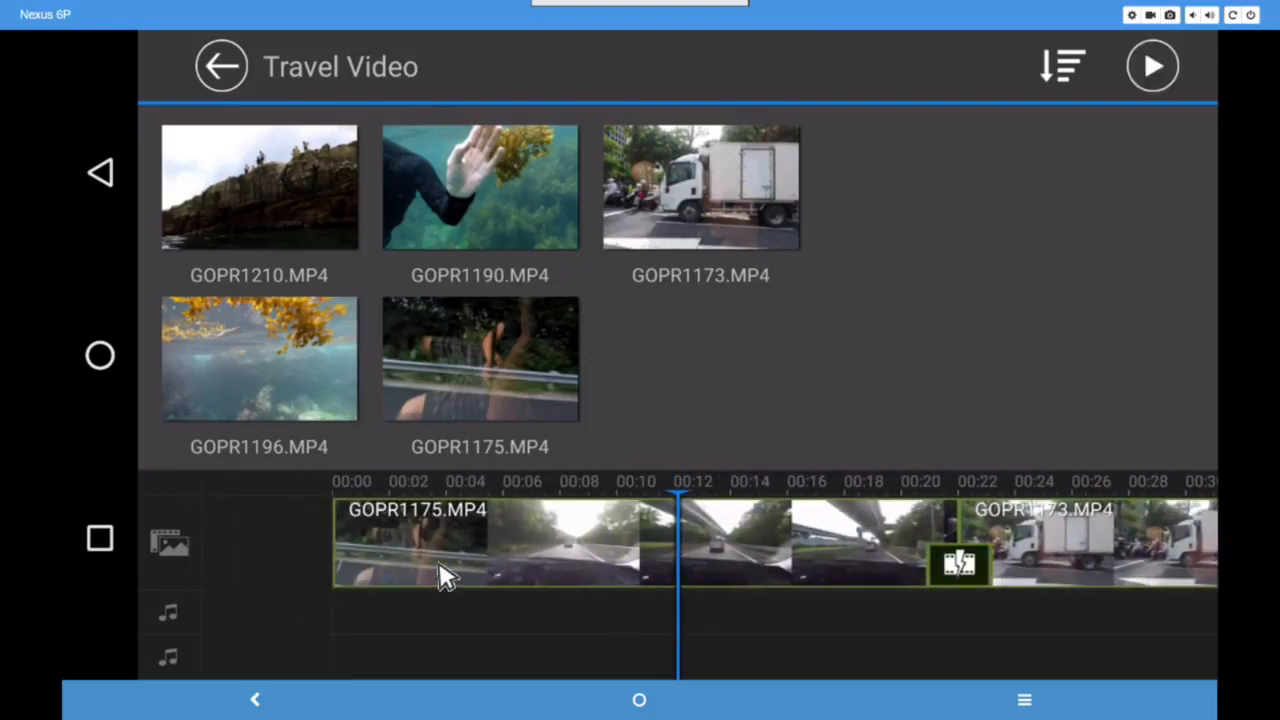
pyautogui.moveTo(594, 651); pyautogui.dragTo(780, 637)
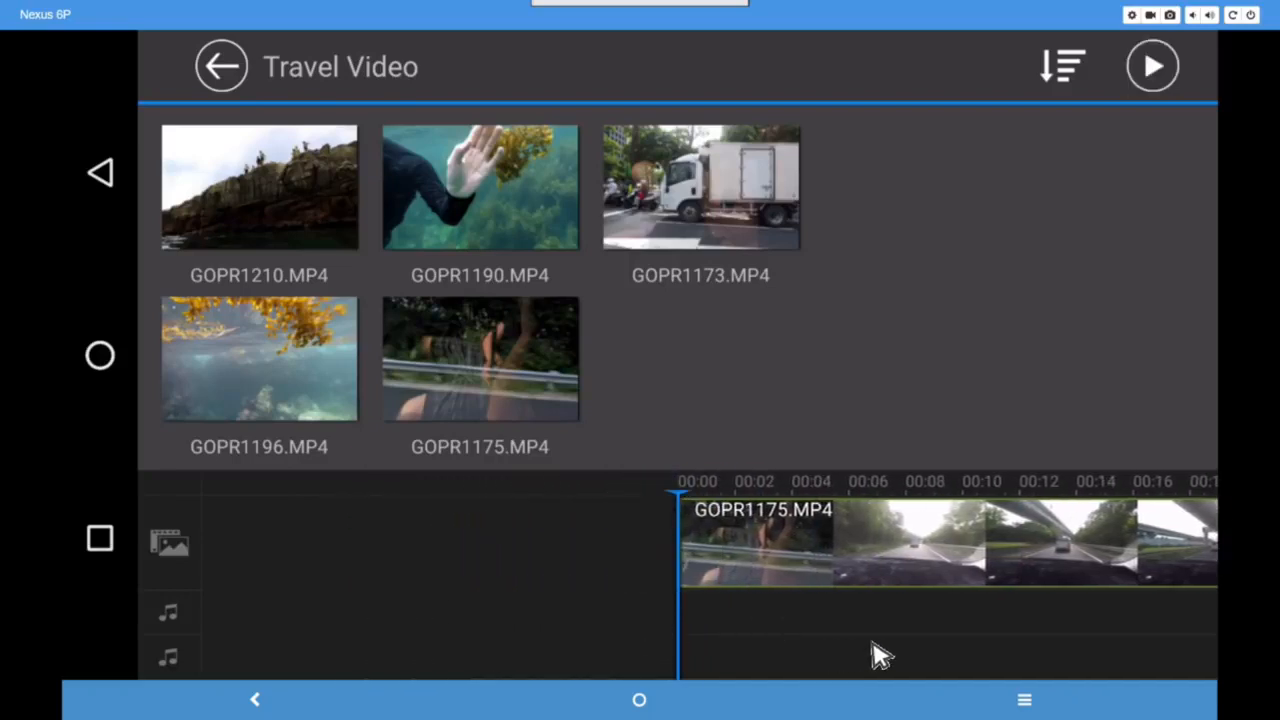
pyautogui.click(1153, 66)
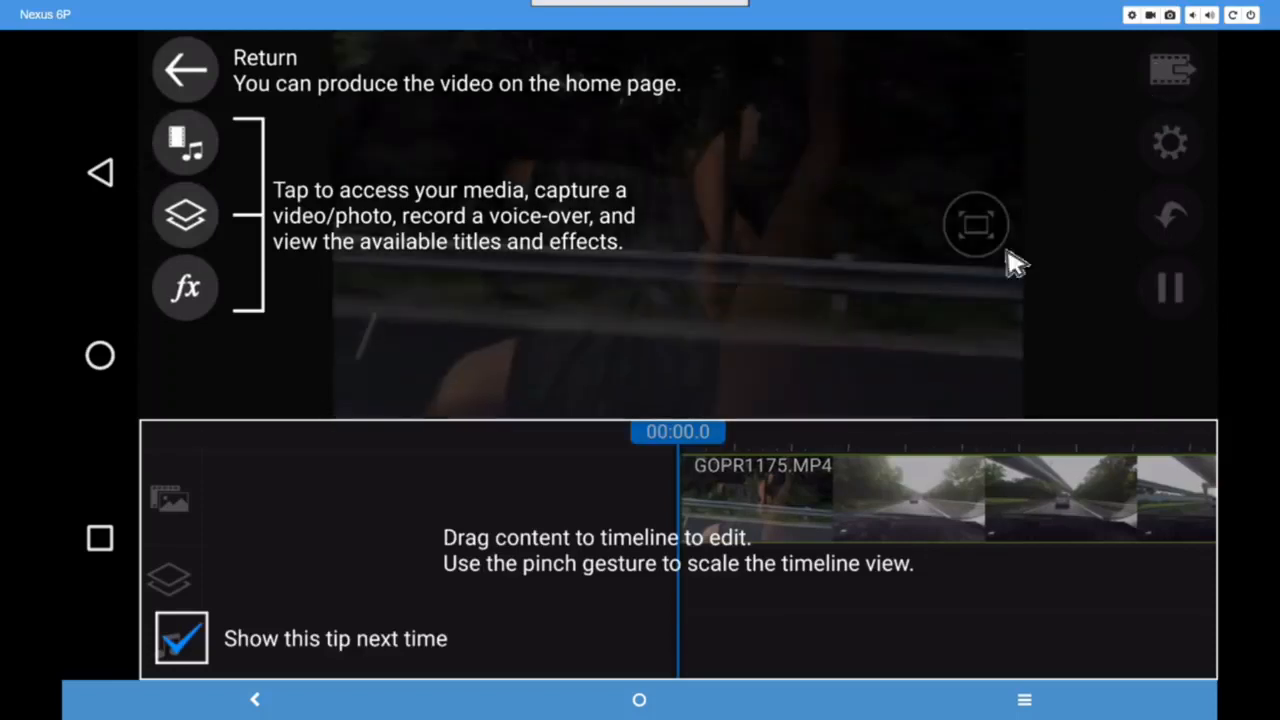
pyautogui.click(1005, 398)
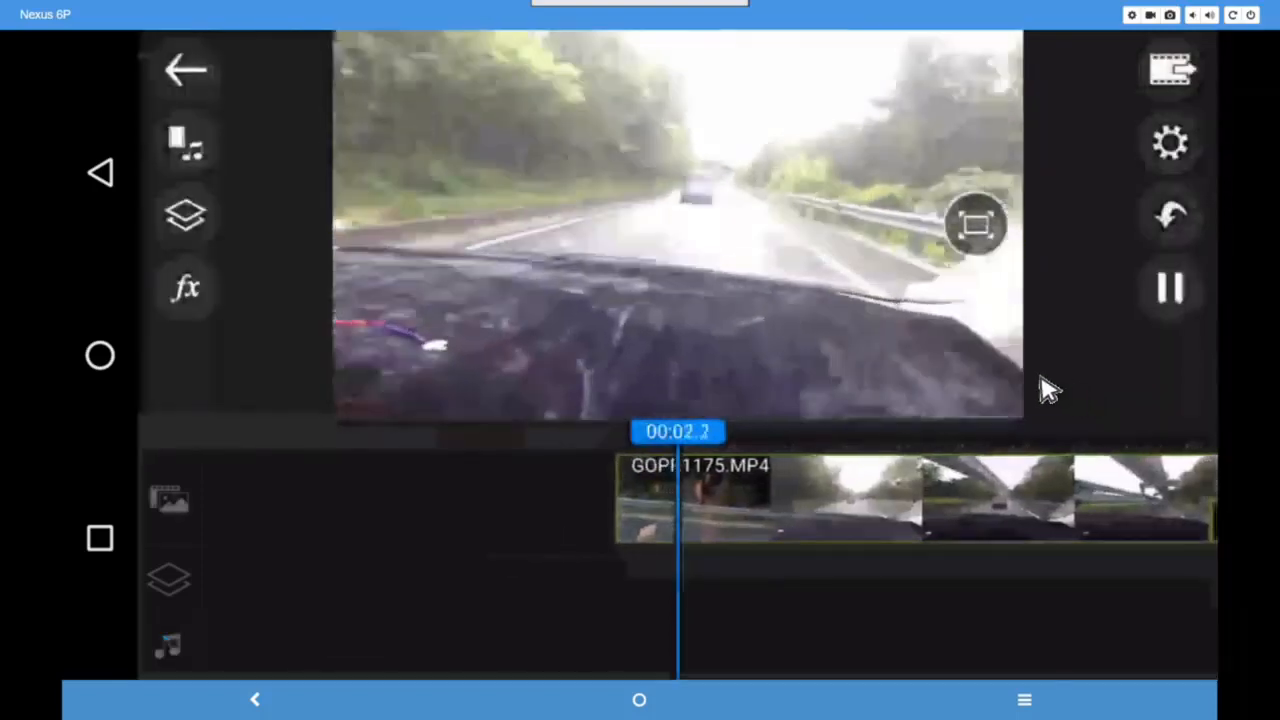
pyautogui.click(1175, 289)
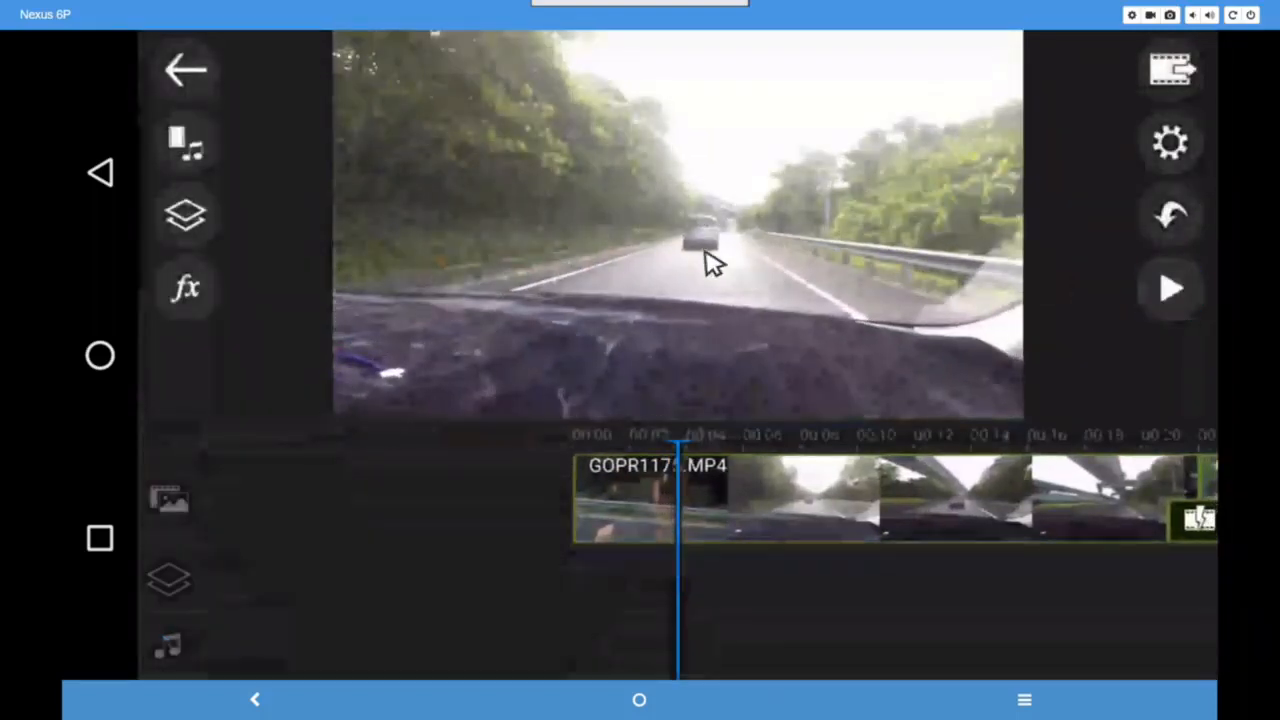
# - Trim about 3 seconds off the beginning of the GOPR1175.MP4 clip, dismissing the trimming tip
pyautogui.click(634, 517)
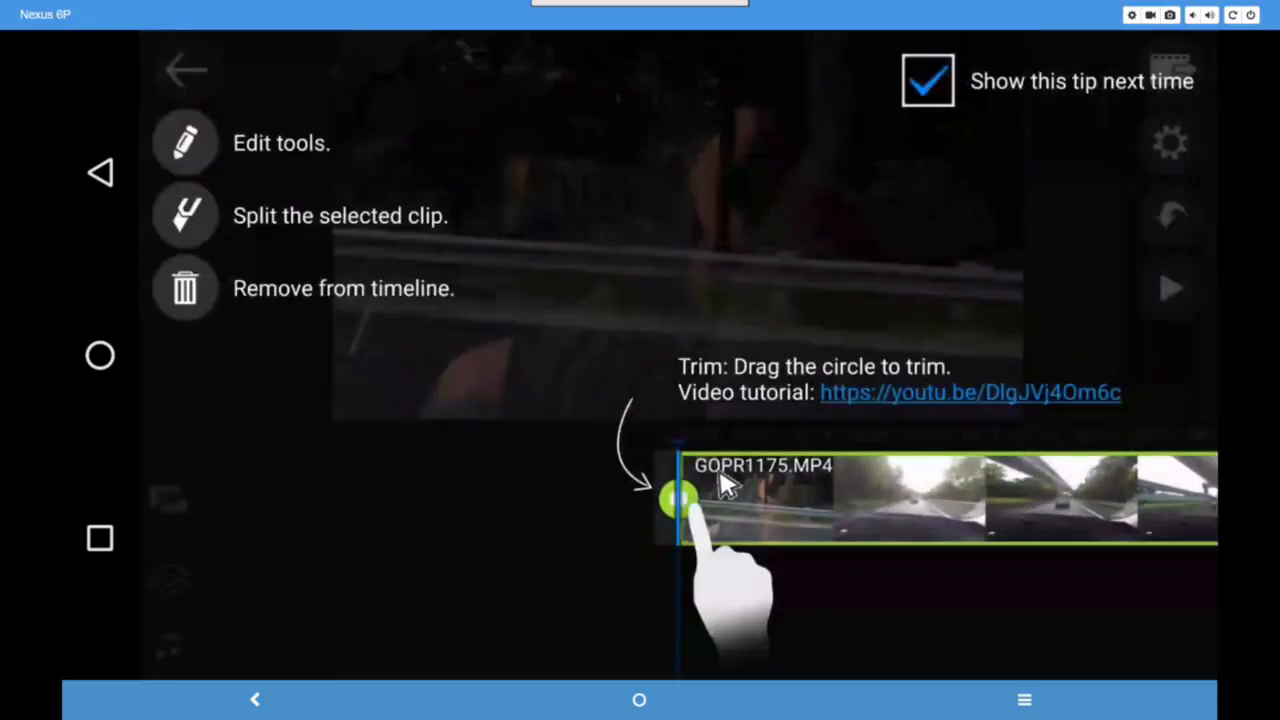
pyautogui.click(700, 508)
pyautogui.moveTo(693, 506); pyautogui.dragTo(775, 503)
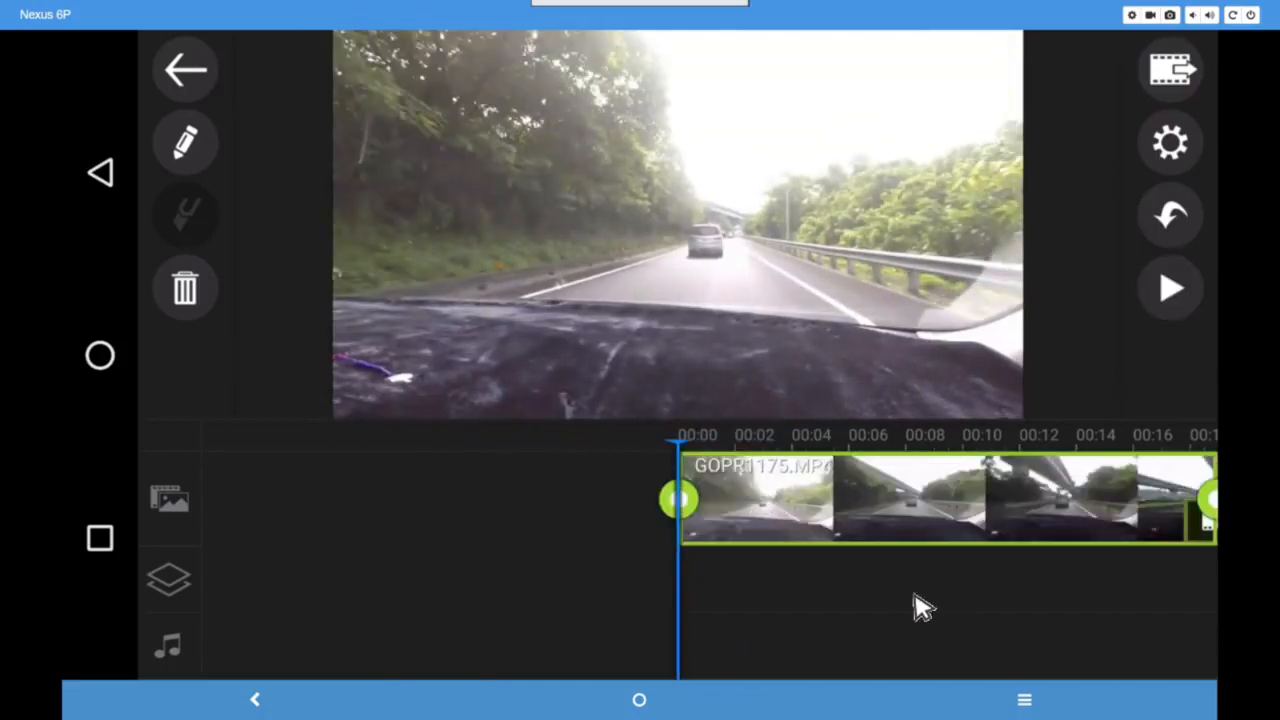
# - Split the GOPR1175.MP4 clip at about 00:12.3 and return the playhead to about 00:05 in its first part
pyautogui.moveTo(935, 595); pyautogui.dragTo(717, 591)
pyautogui.moveTo(851, 587); pyautogui.dragTo(737, 591)
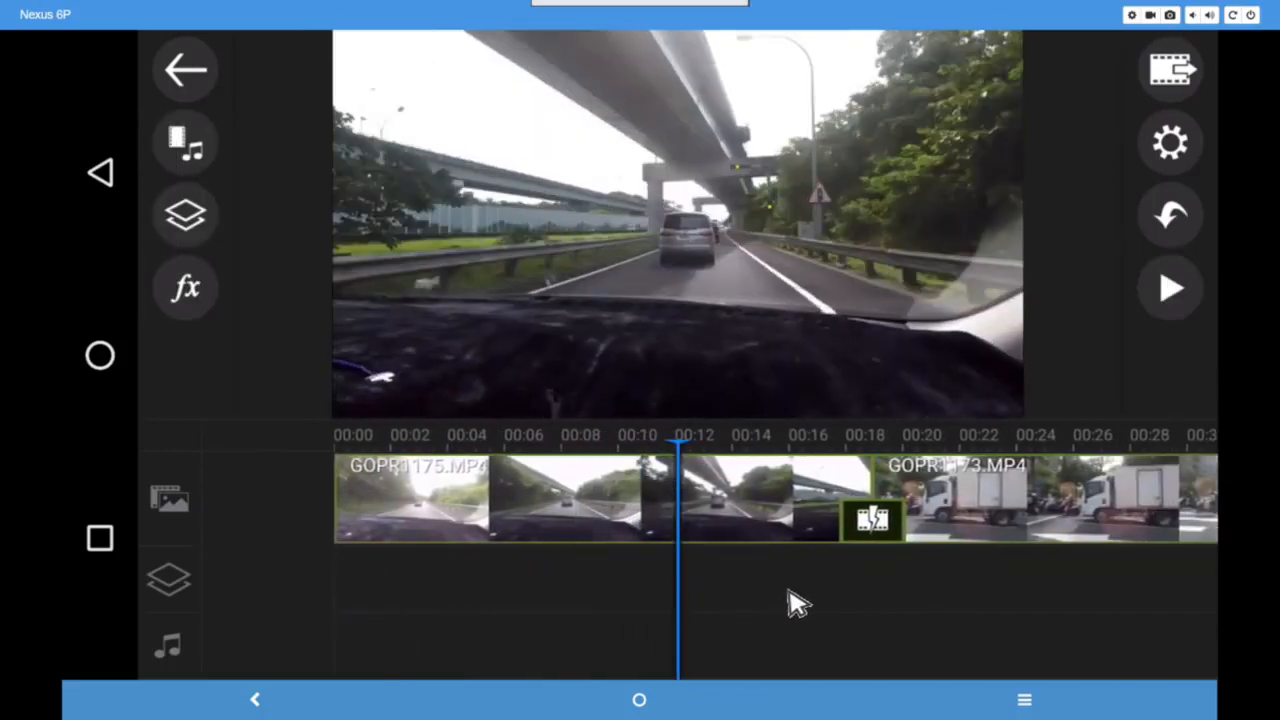
pyautogui.moveTo(819, 600)
pyautogui.mouseDown()
pyautogui.moveTo(785, 606)
pyautogui.moveTo(812, 601)
pyautogui.mouseUp()
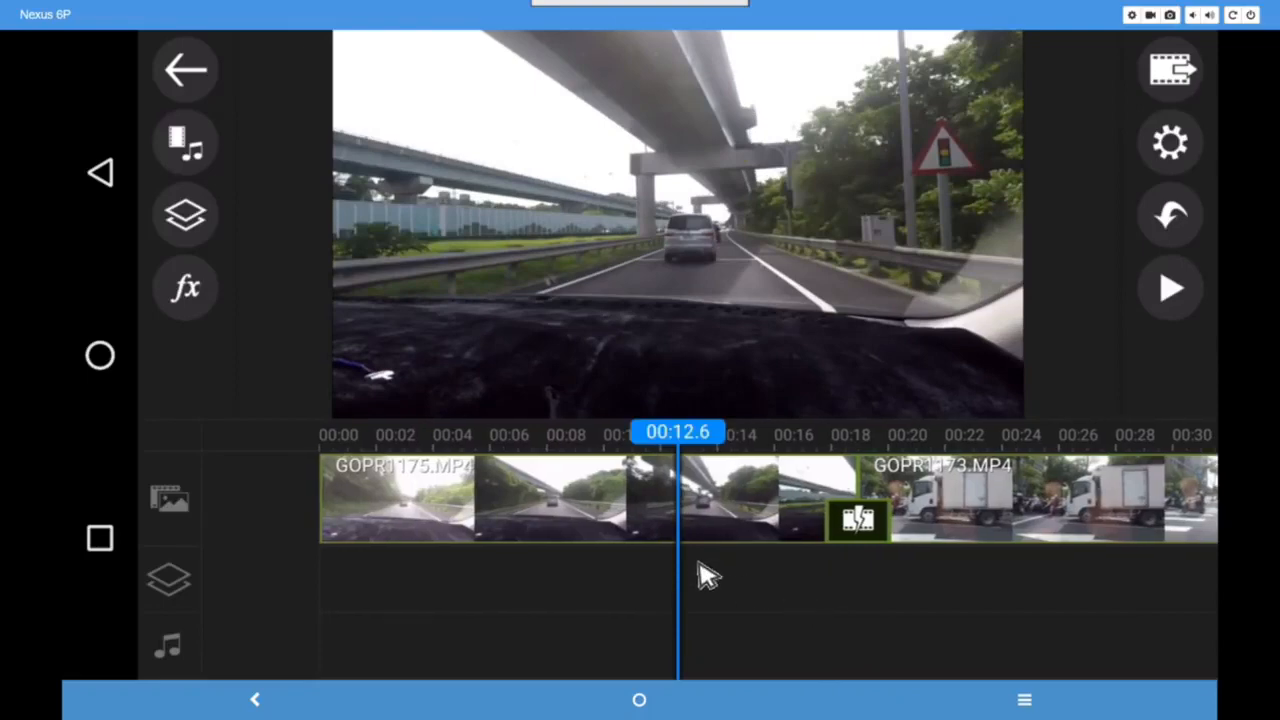
pyautogui.click(697, 530)
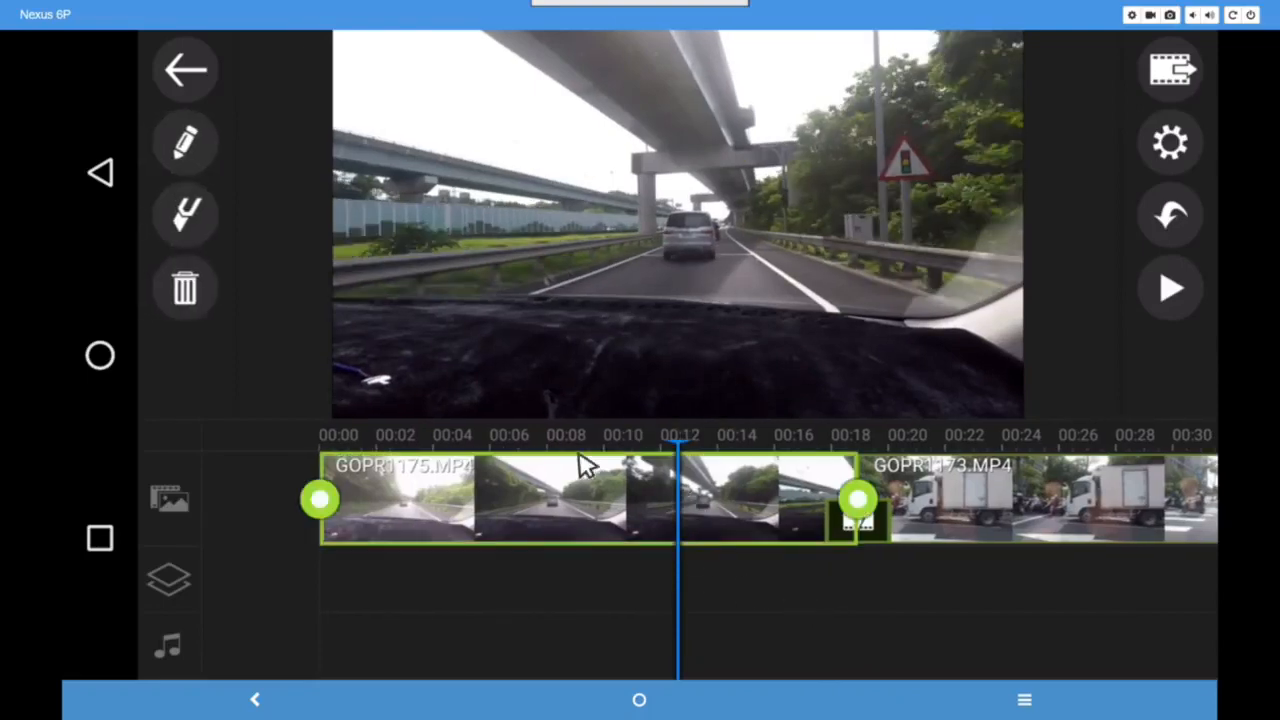
pyautogui.moveTo(788, 595)
pyautogui.mouseDown()
pyautogui.moveTo(889, 591)
pyautogui.moveTo(808, 602)
pyautogui.mouseUp()
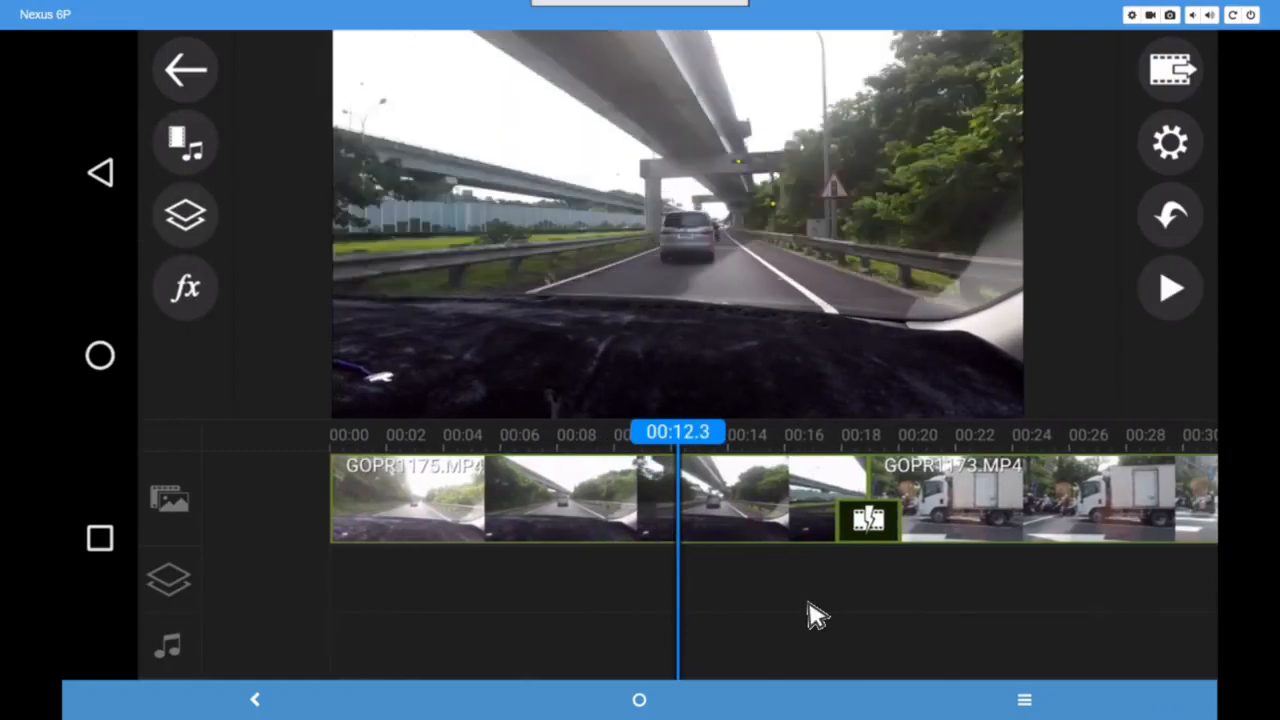
pyautogui.click(720, 526)
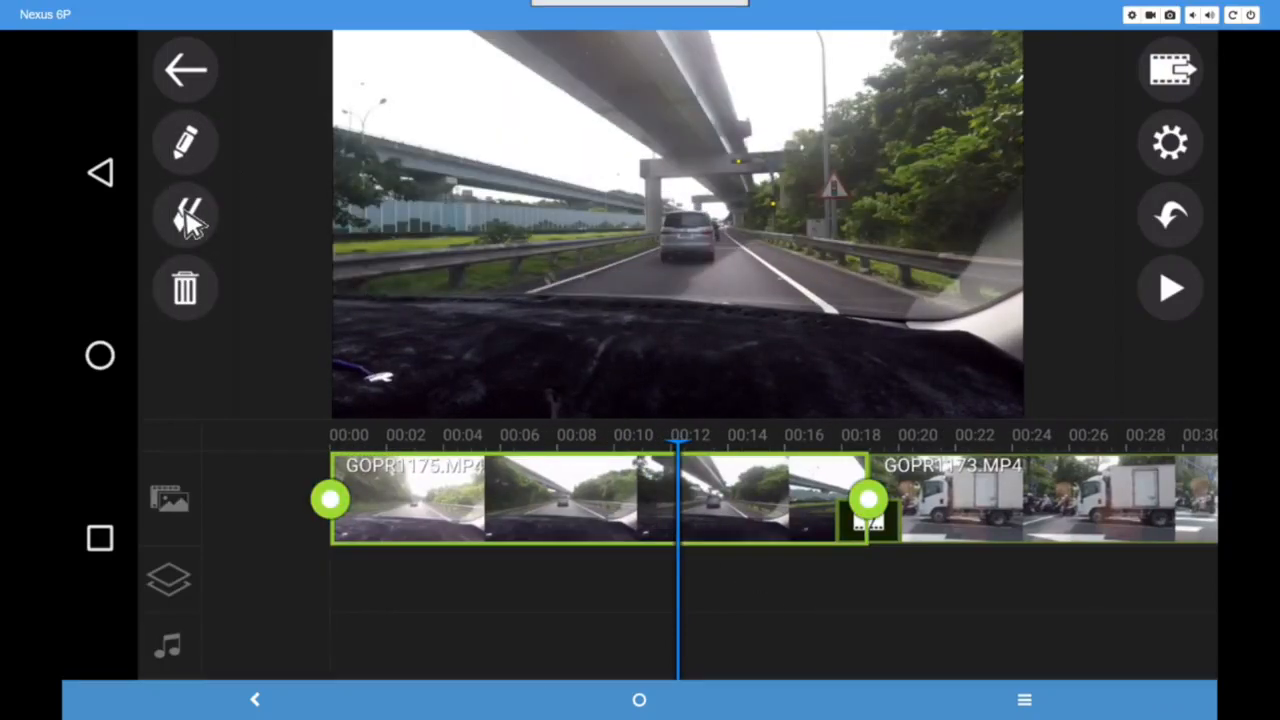
pyautogui.click(188, 218)
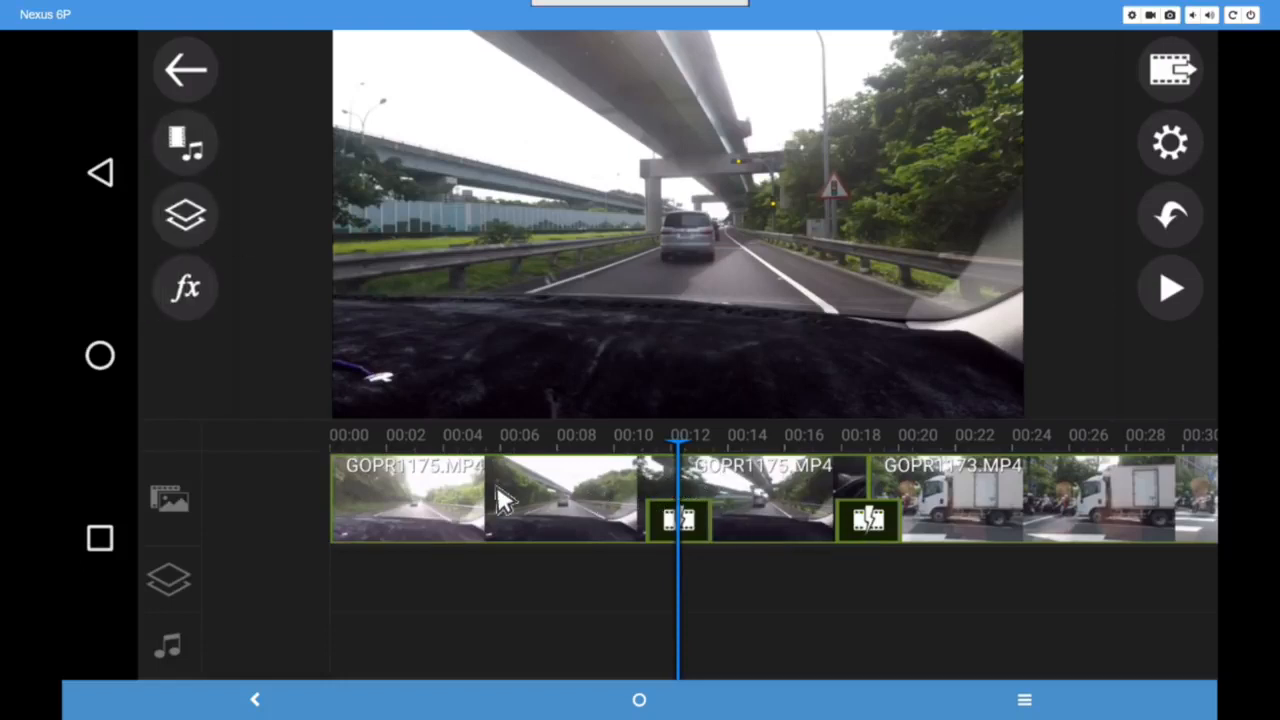
pyautogui.moveTo(537, 592); pyautogui.dragTo(646, 603)
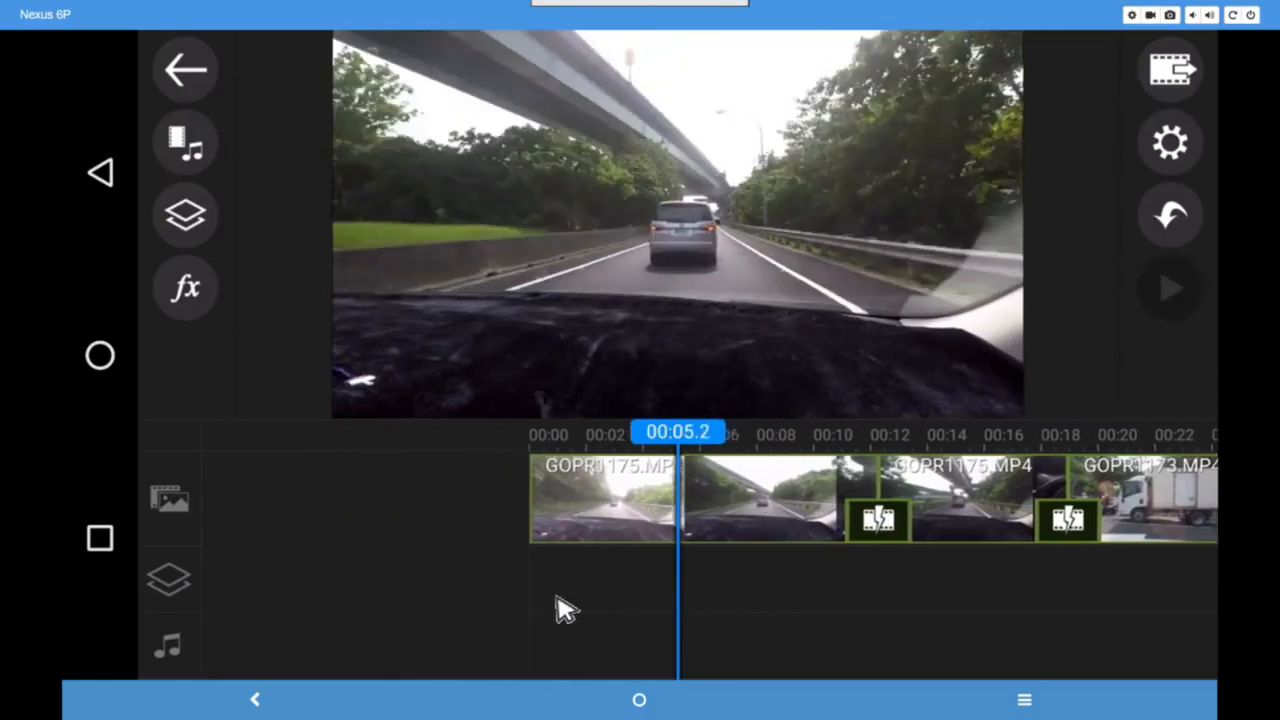
# - Return the playhead to the timeline's start and view the editing options of the first GOPR1175.MP4 clip
pyautogui.click(634, 520)
pyautogui.moveTo(749, 614); pyautogui.dragTo(818, 620)
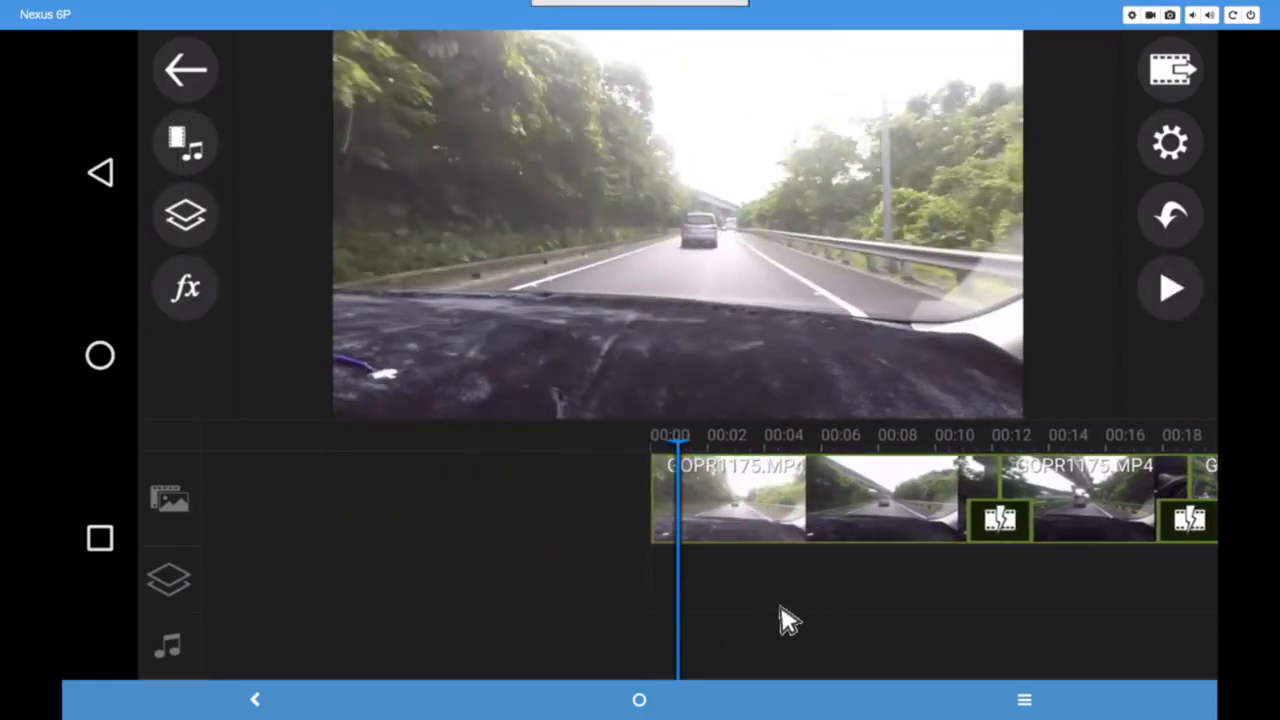
pyautogui.click(771, 514)
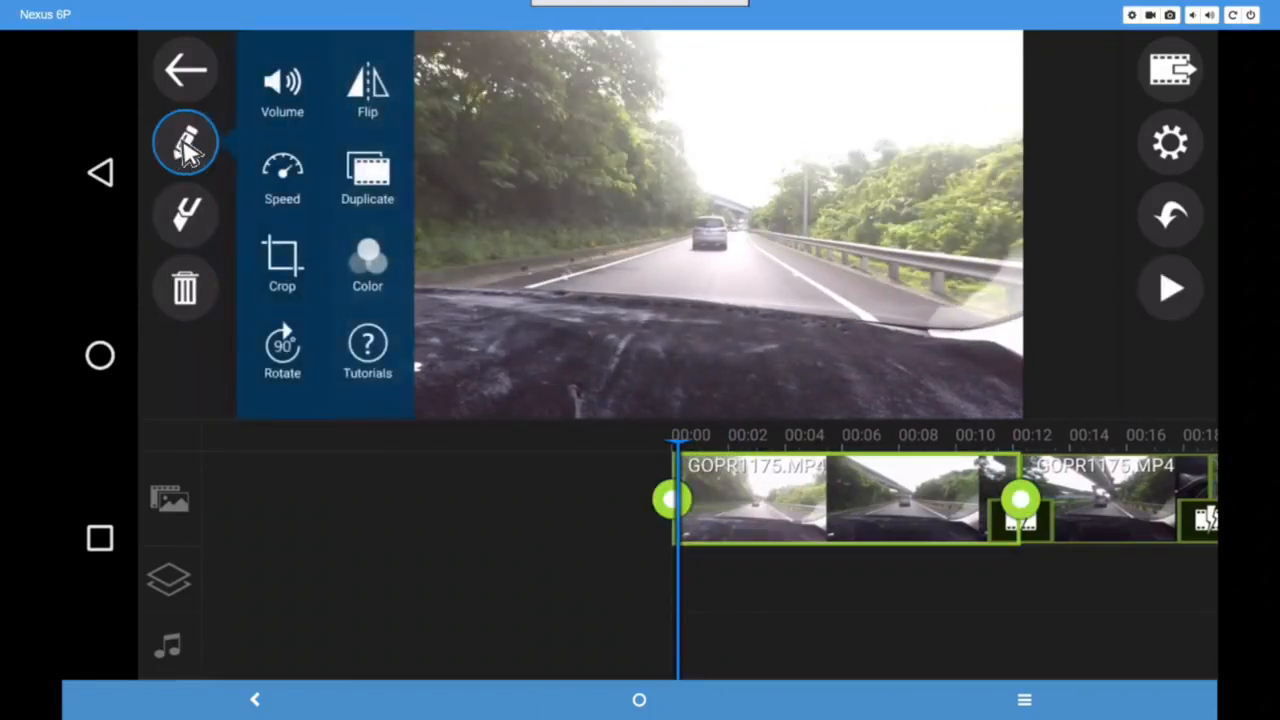
pyautogui.click(185, 72)
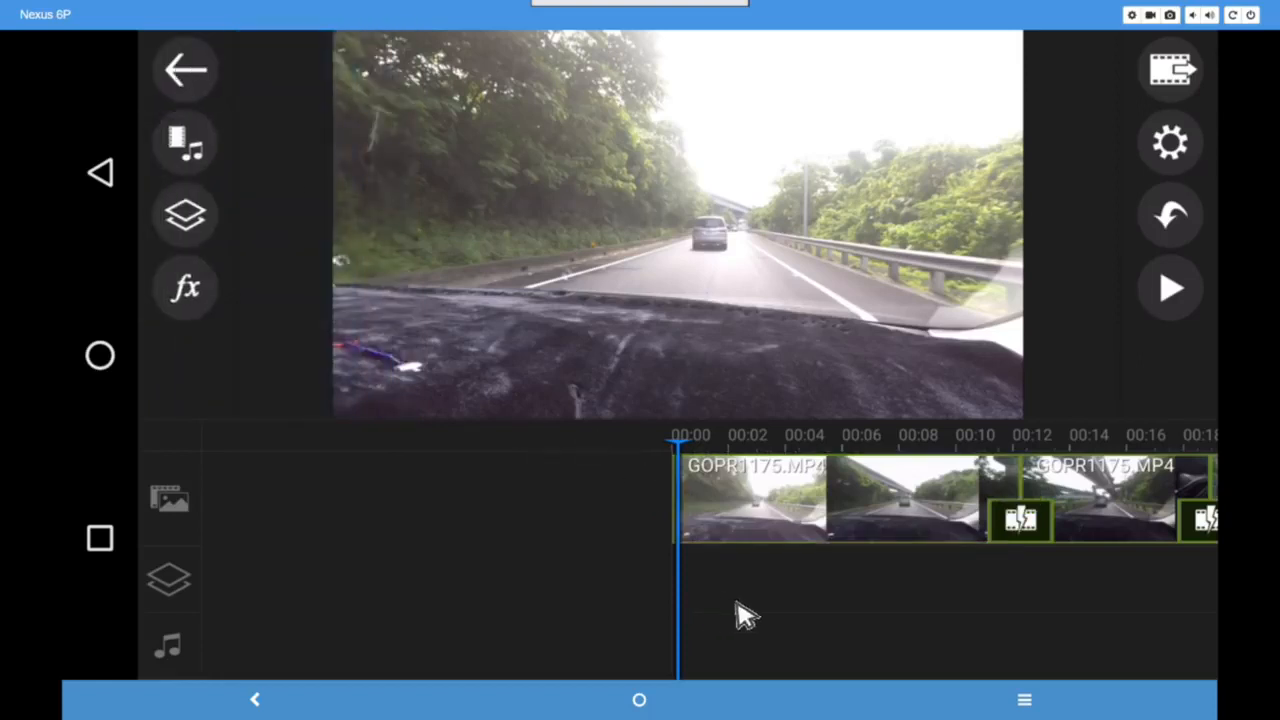
# - Add a Default with Fade title at the start of the timeline and dismiss the title tip
pyautogui.click(186, 218)
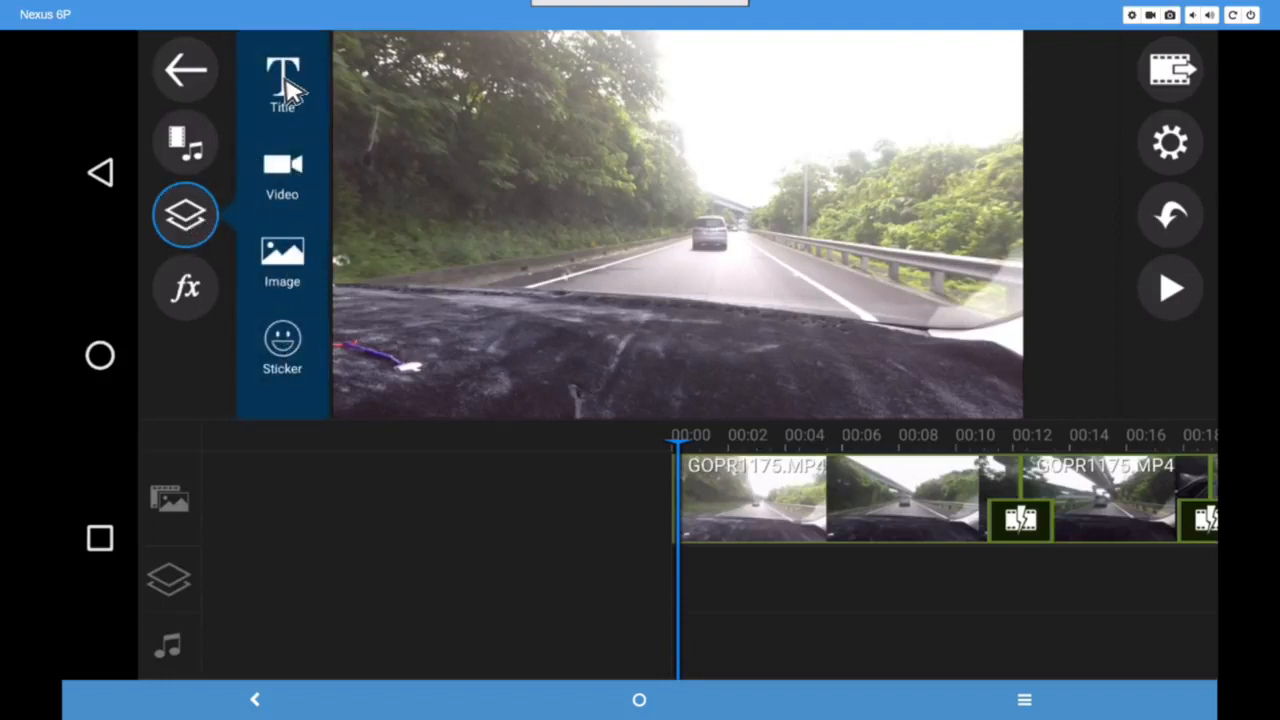
pyautogui.click(283, 85)
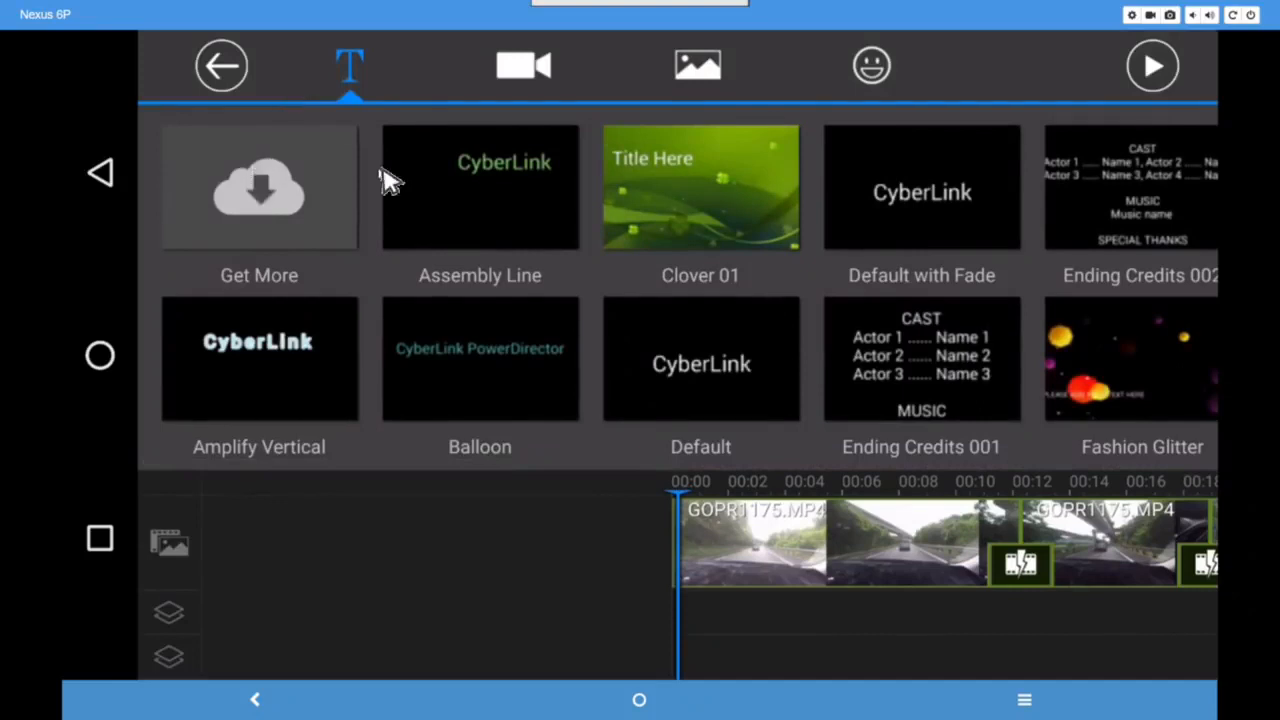
pyautogui.click(940, 197)
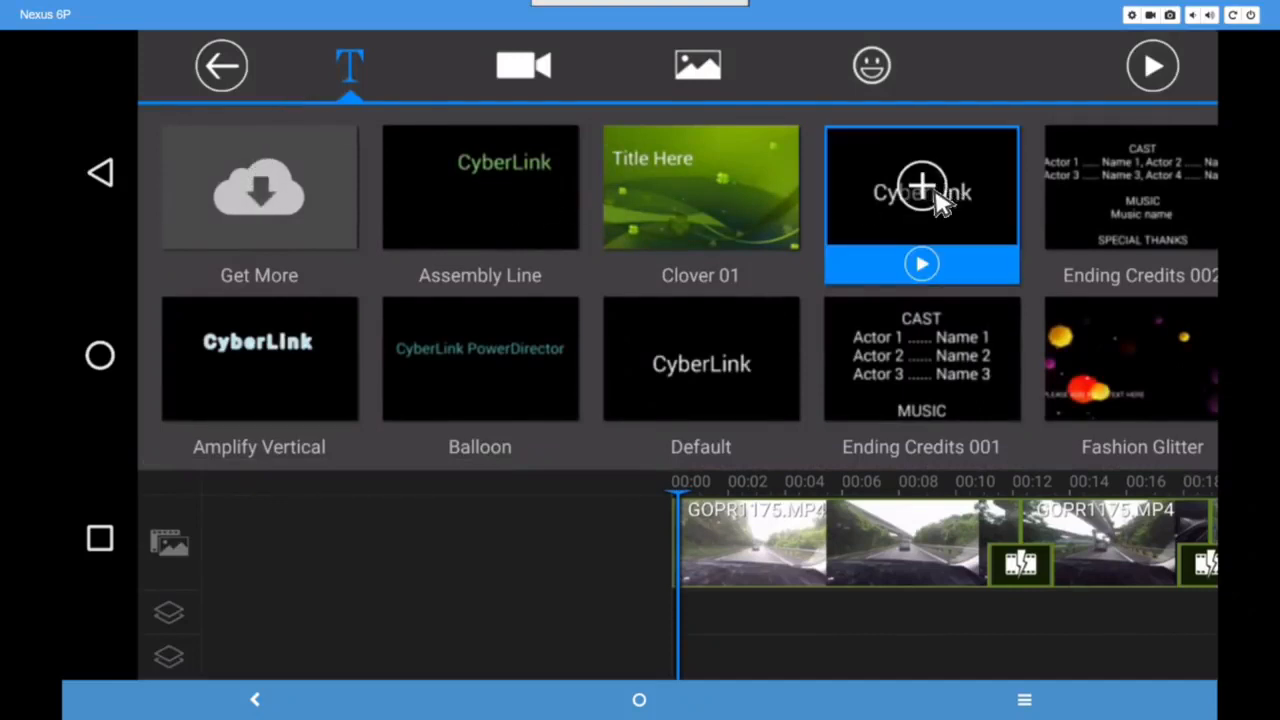
pyautogui.click(922, 186)
pyautogui.click(743, 617)
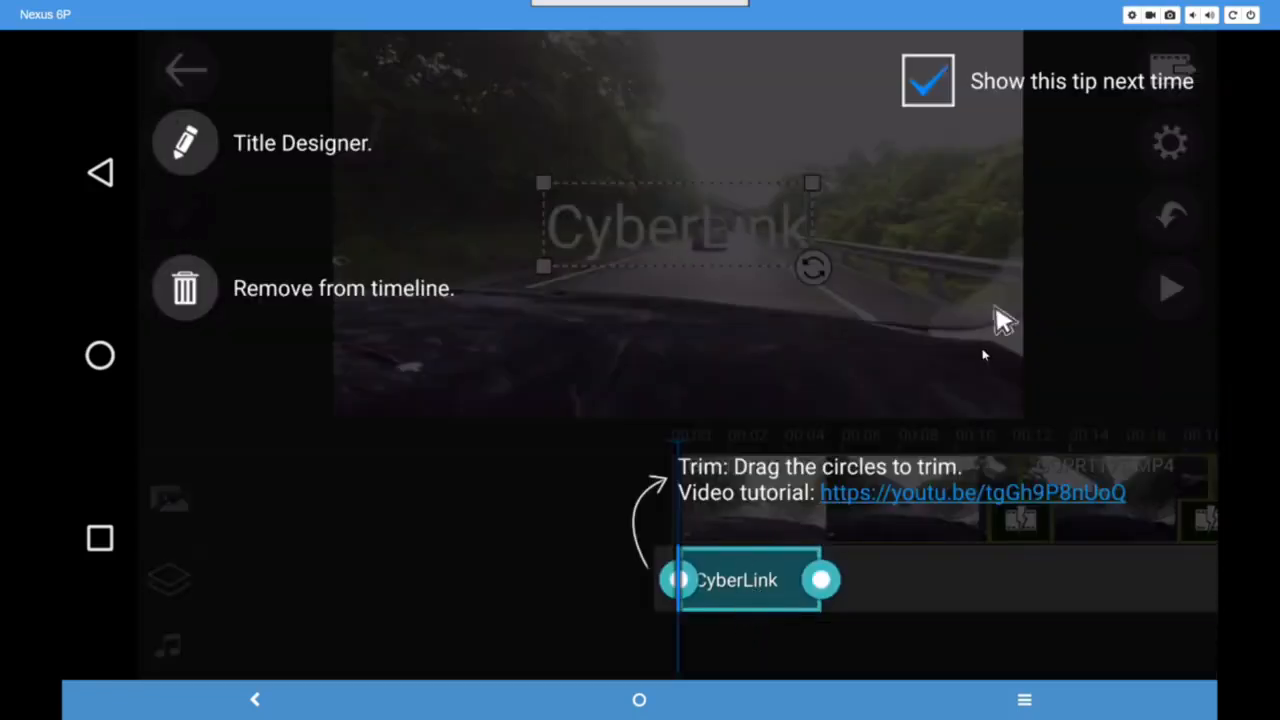
pyautogui.click(740, 592)
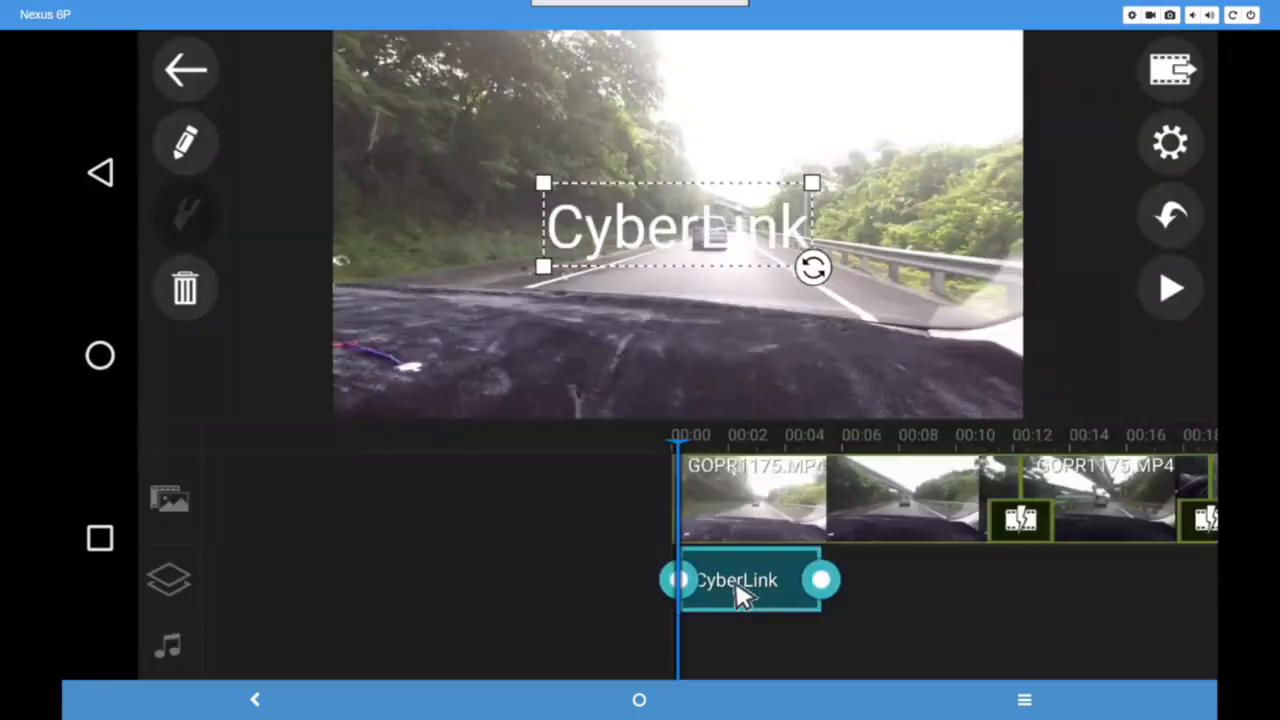
# - Replace the title's placeholder text with "Summer Trip"
pyautogui.doubleClick(660, 236)
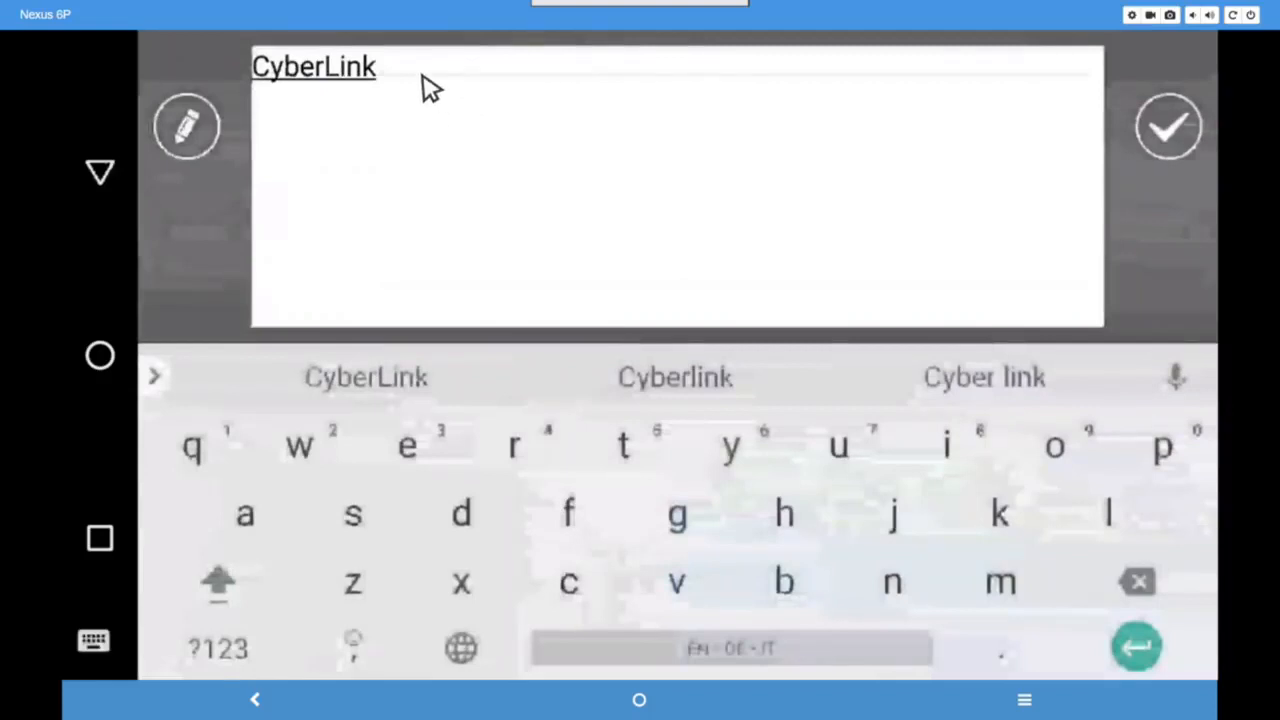
pyautogui.click(428, 88)
pyautogui.press('BackSpace')
pyautogui.press('BackSpace')
pyautogui.press('BackSpace')
pyautogui.press('BackSpace')
pyautogui.press('BackSpace')
pyautogui.press('BackSpace')
pyautogui.press('BackSpace')
pyautogui.press('BackSpace')
pyautogui.press('BackSpace')
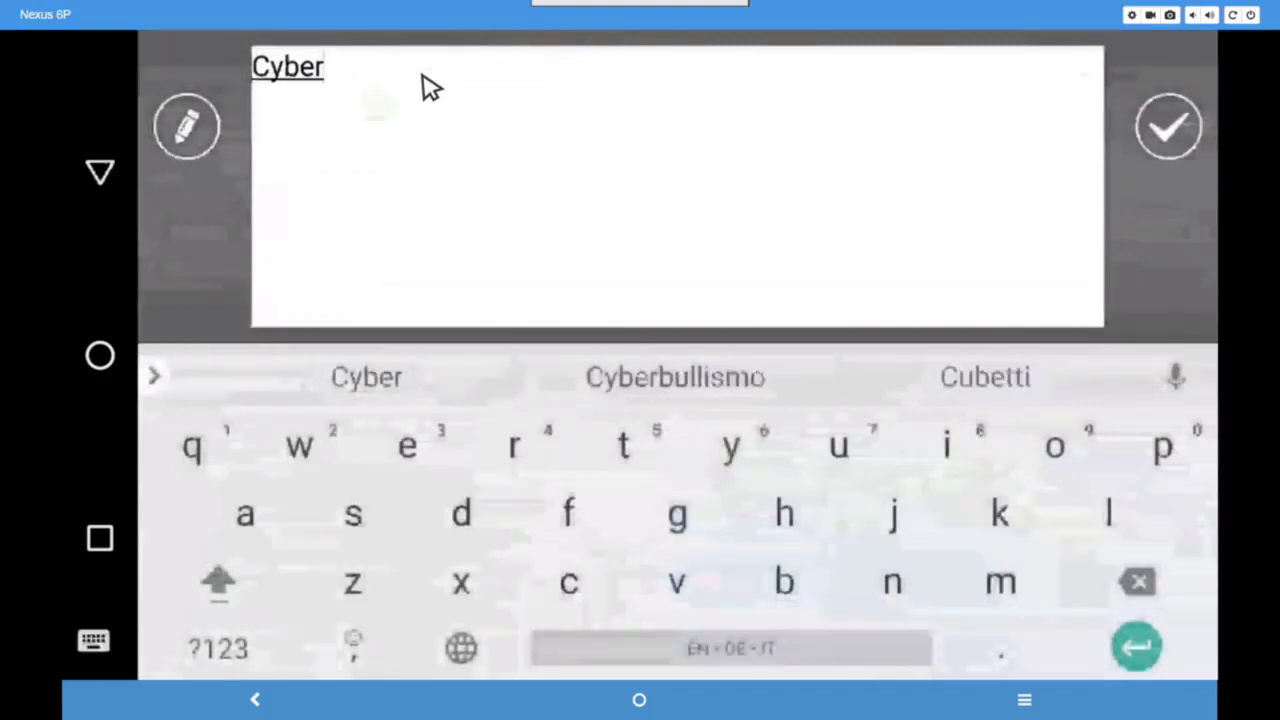
pyautogui.click(218, 582)
pyautogui.click(353, 513)
pyautogui.click(830, 450)
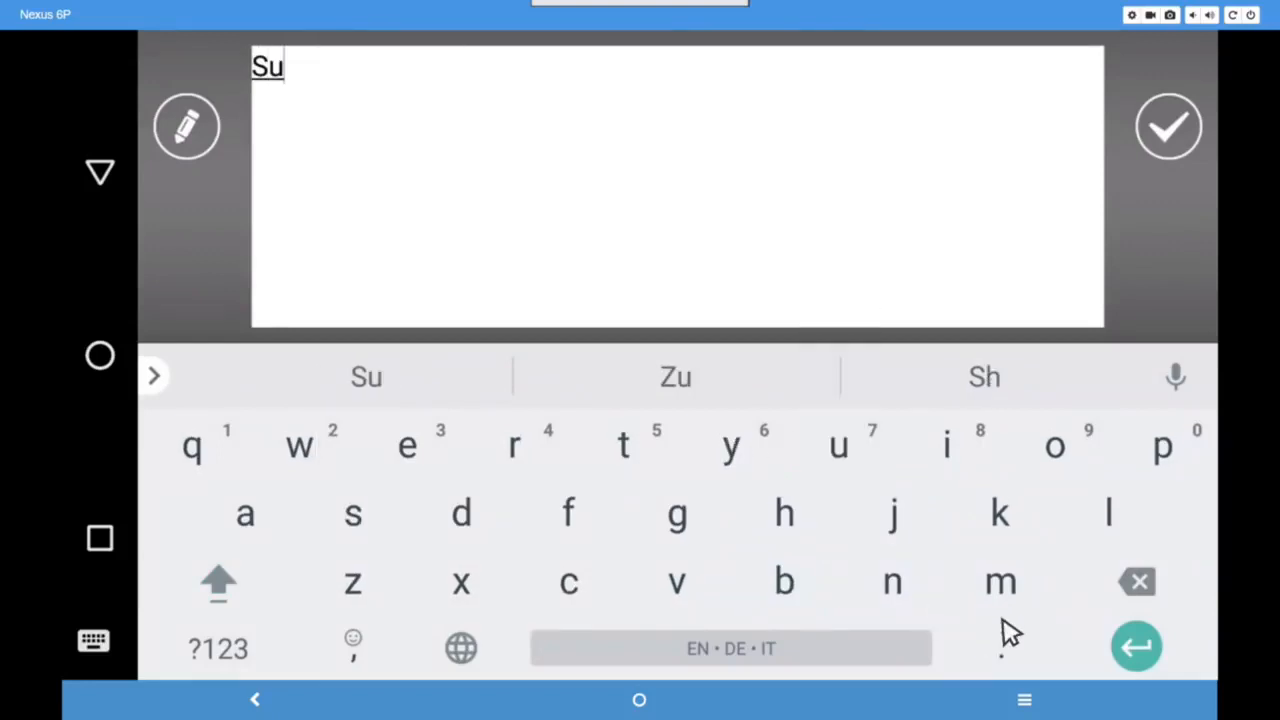
pyautogui.click(1003, 592)
pyautogui.click(1003, 592)
pyautogui.click(443, 468)
pyautogui.click(523, 457)
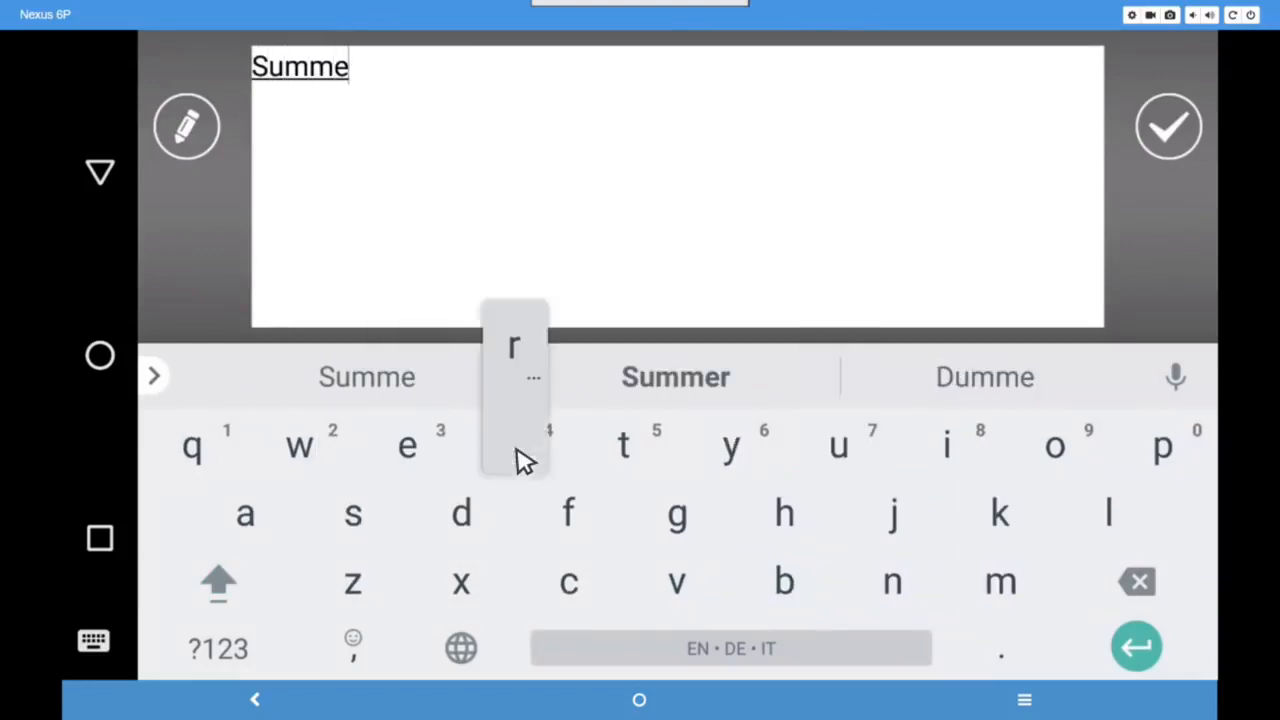
pyautogui.click(218, 582)
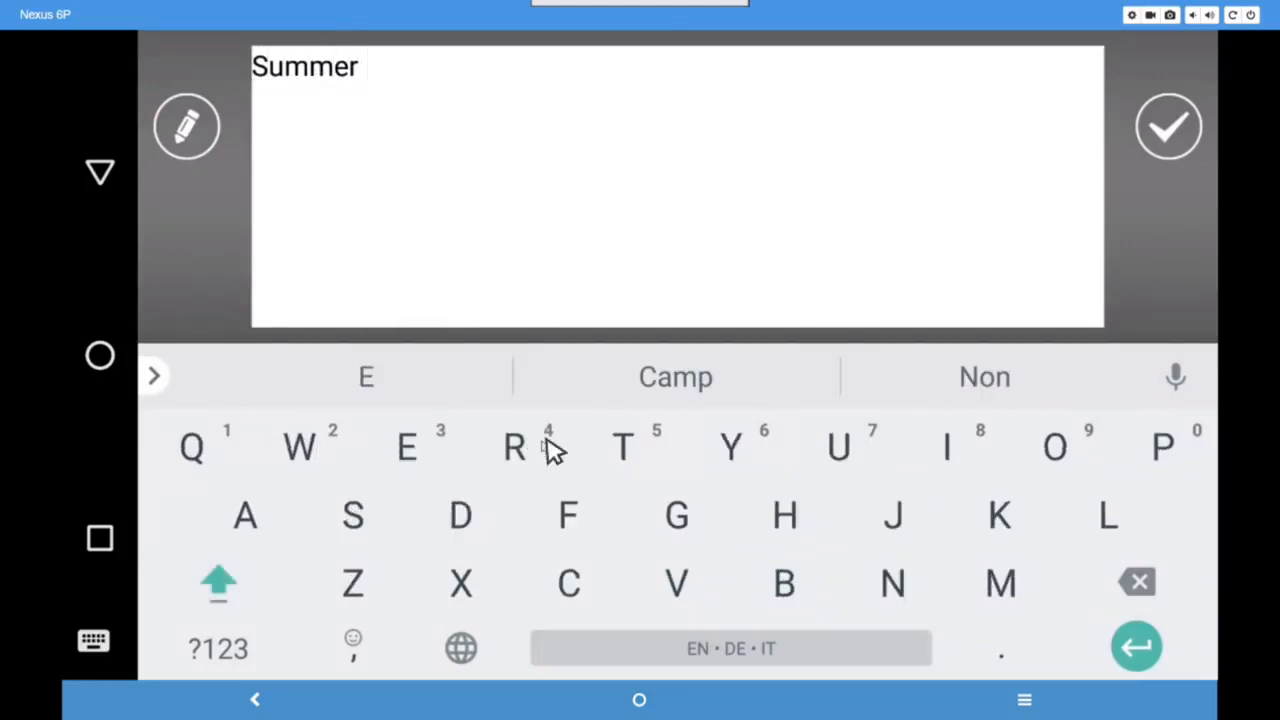
pyautogui.click(615, 450)
pyautogui.click(514, 447)
pyautogui.click(948, 445)
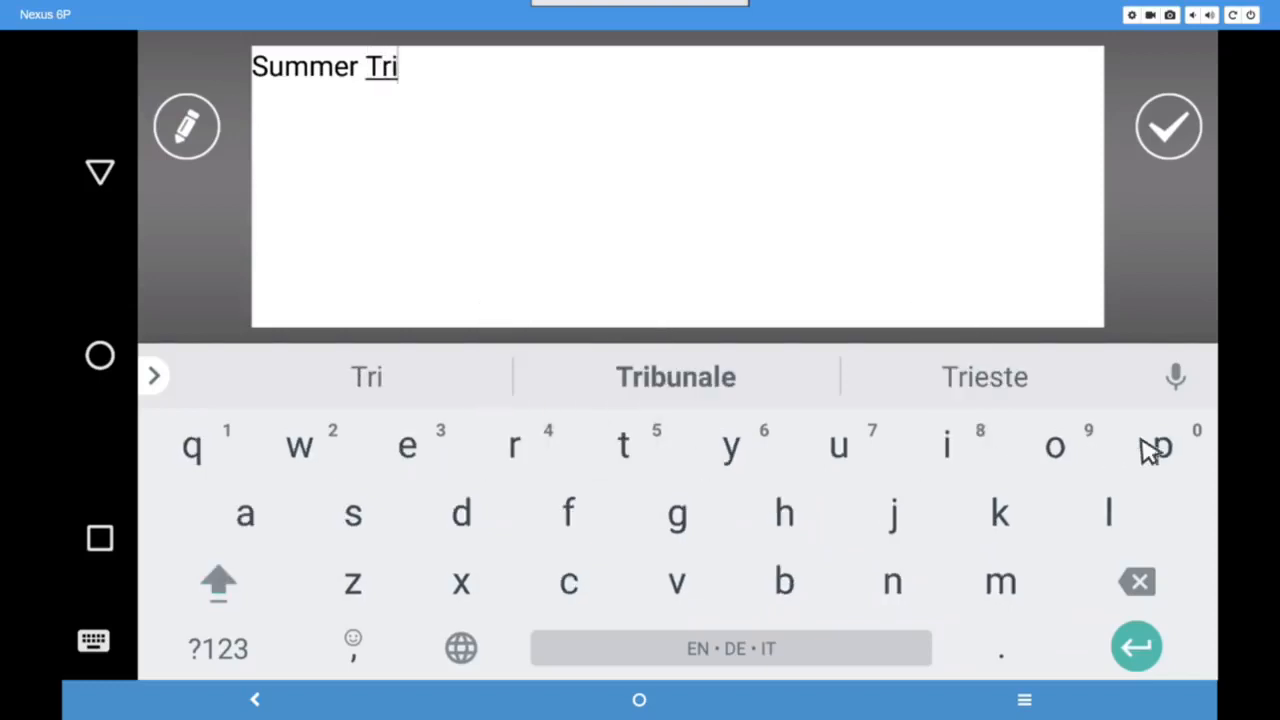
pyautogui.click(1150, 447)
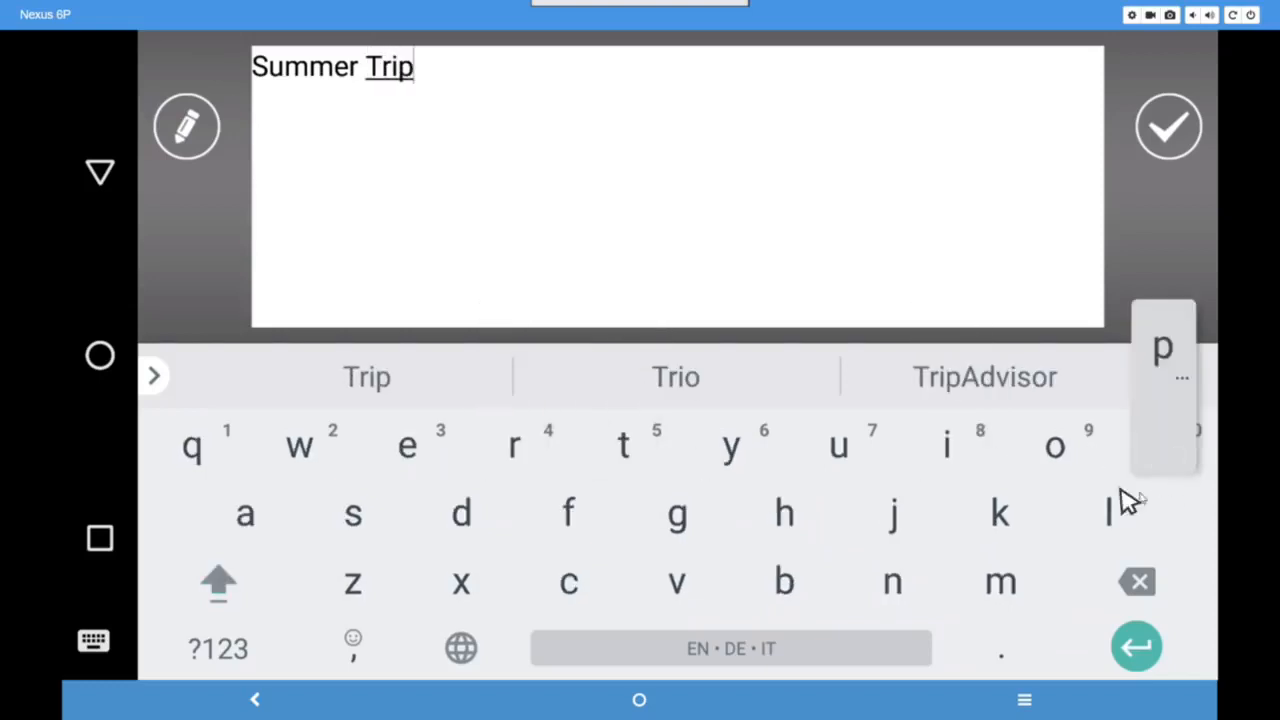
# - Style the title text in Dancing Script Bold with an orange-yellow colour and a border of size 3.0
pyautogui.click(188, 128)
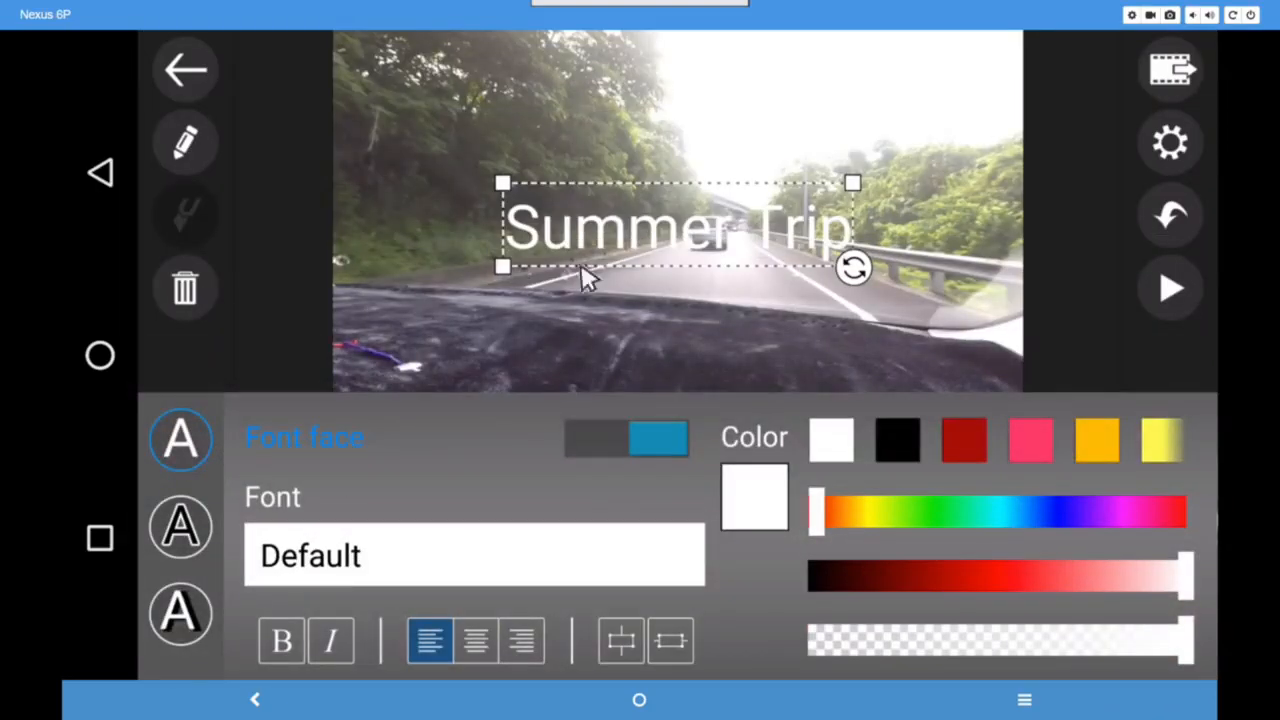
pyautogui.click(312, 556)
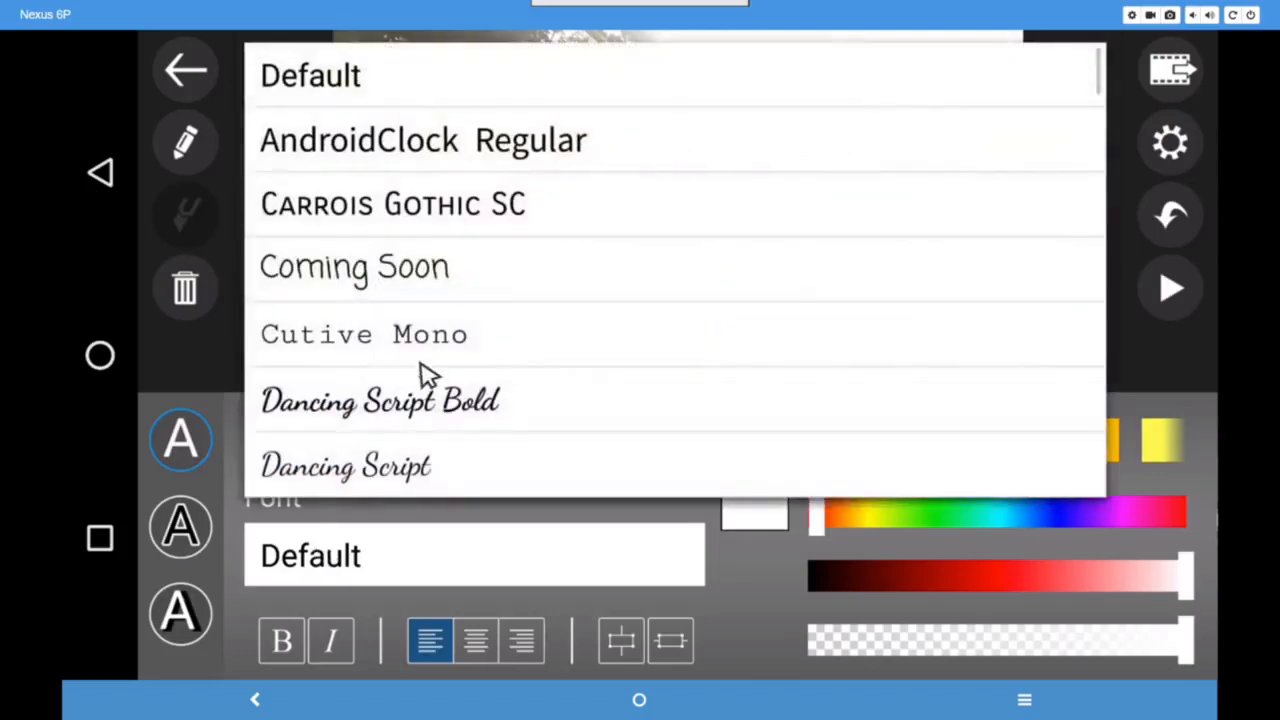
pyautogui.click(405, 404)
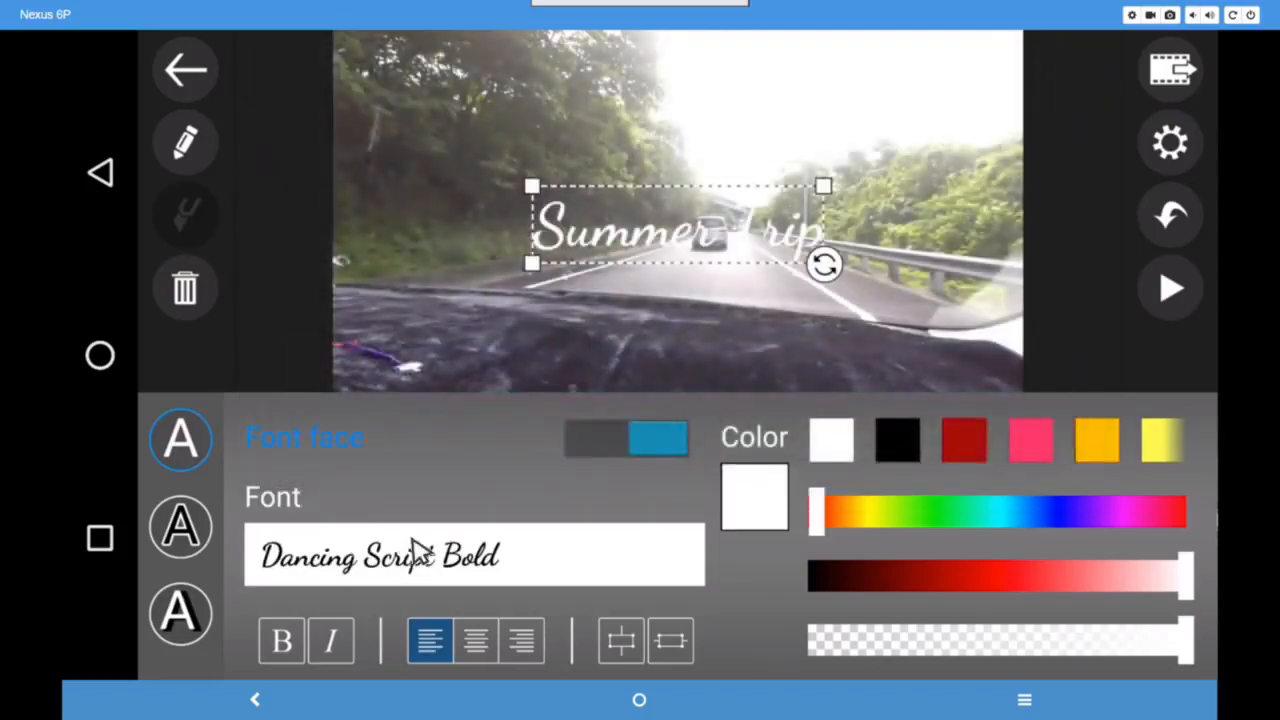
pyautogui.click(1114, 452)
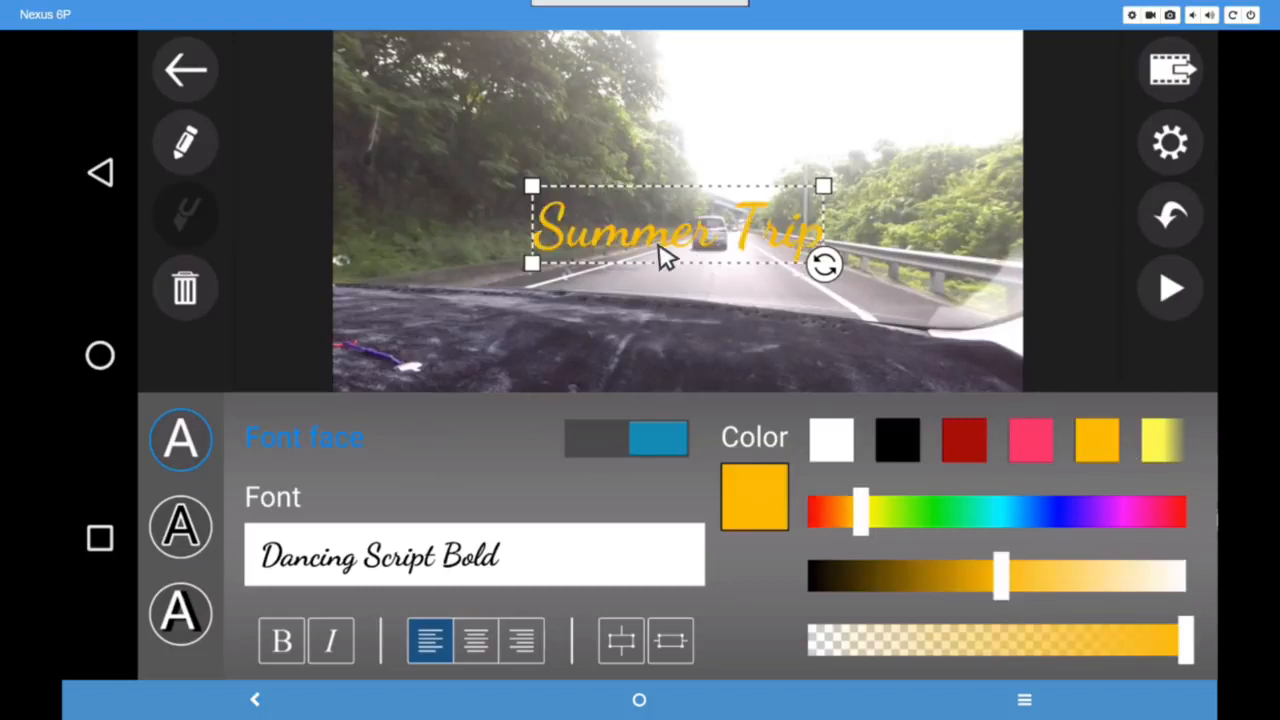
pyautogui.click(182, 535)
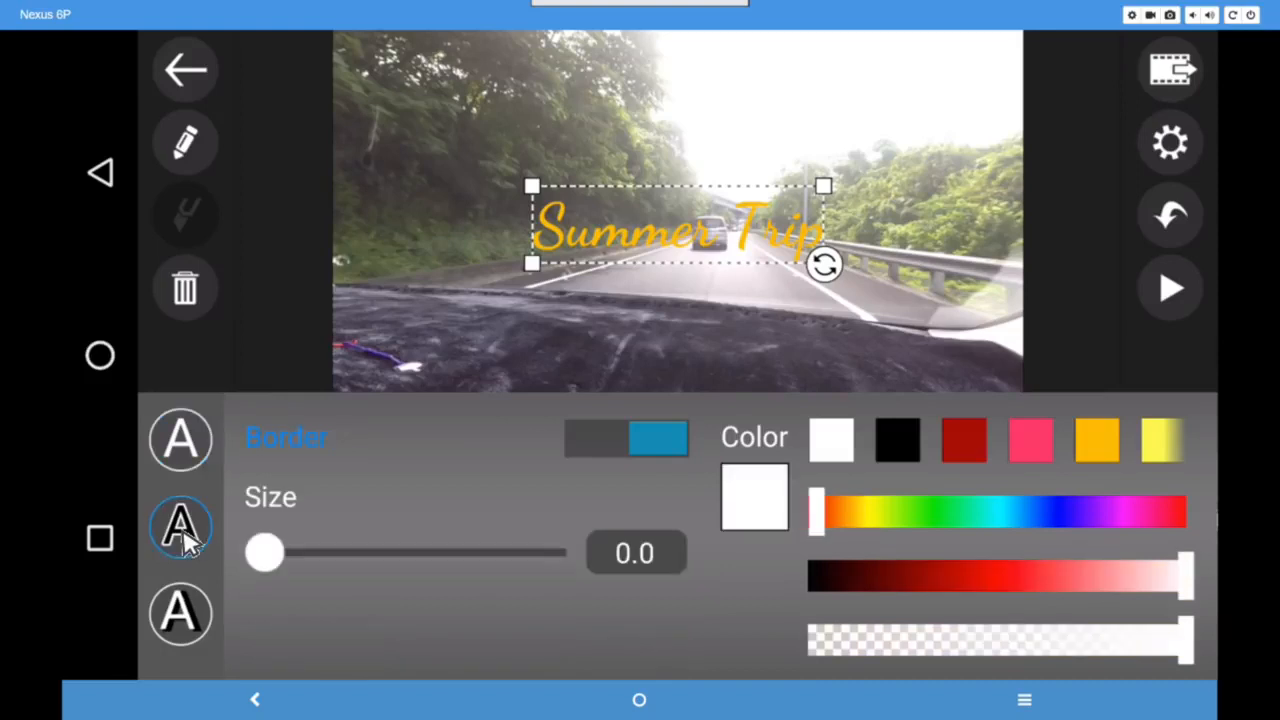
pyautogui.moveTo(265, 556); pyautogui.dragTo(354, 541)
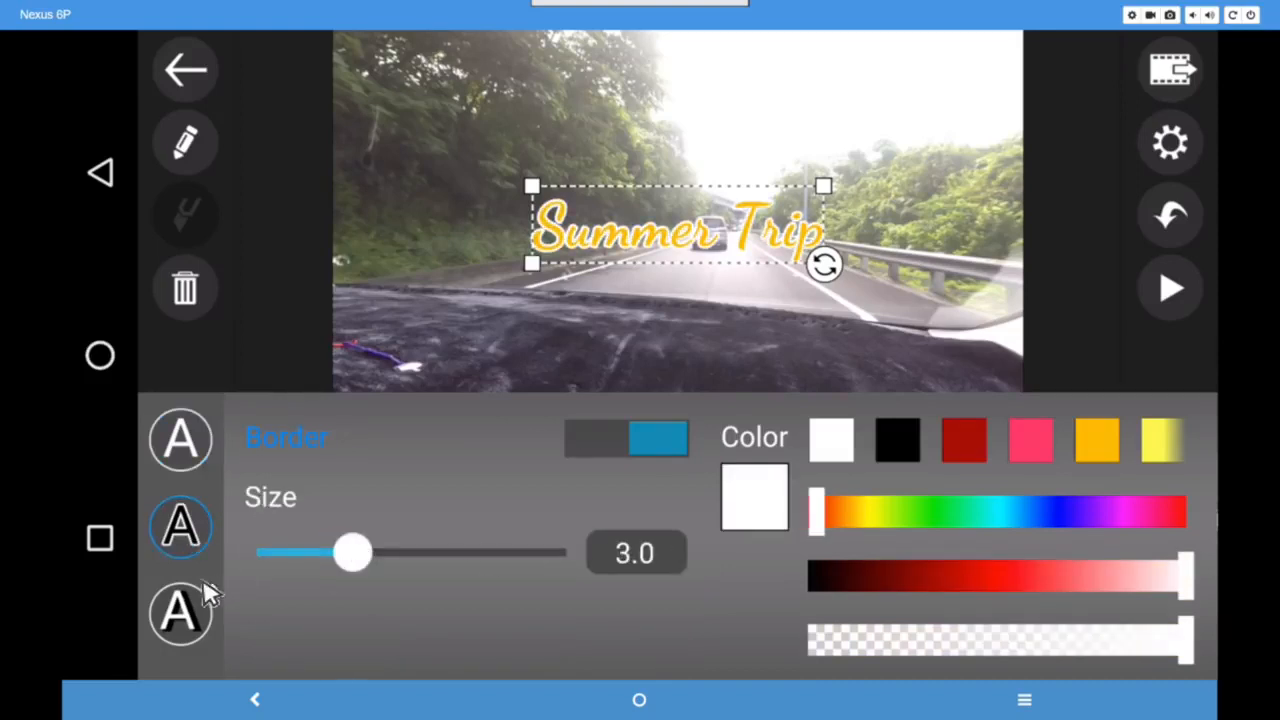
# - Give the title a filled, white, partly transparent shadow, then close the title styling and play the opening to preview it
pyautogui.click(182, 613)
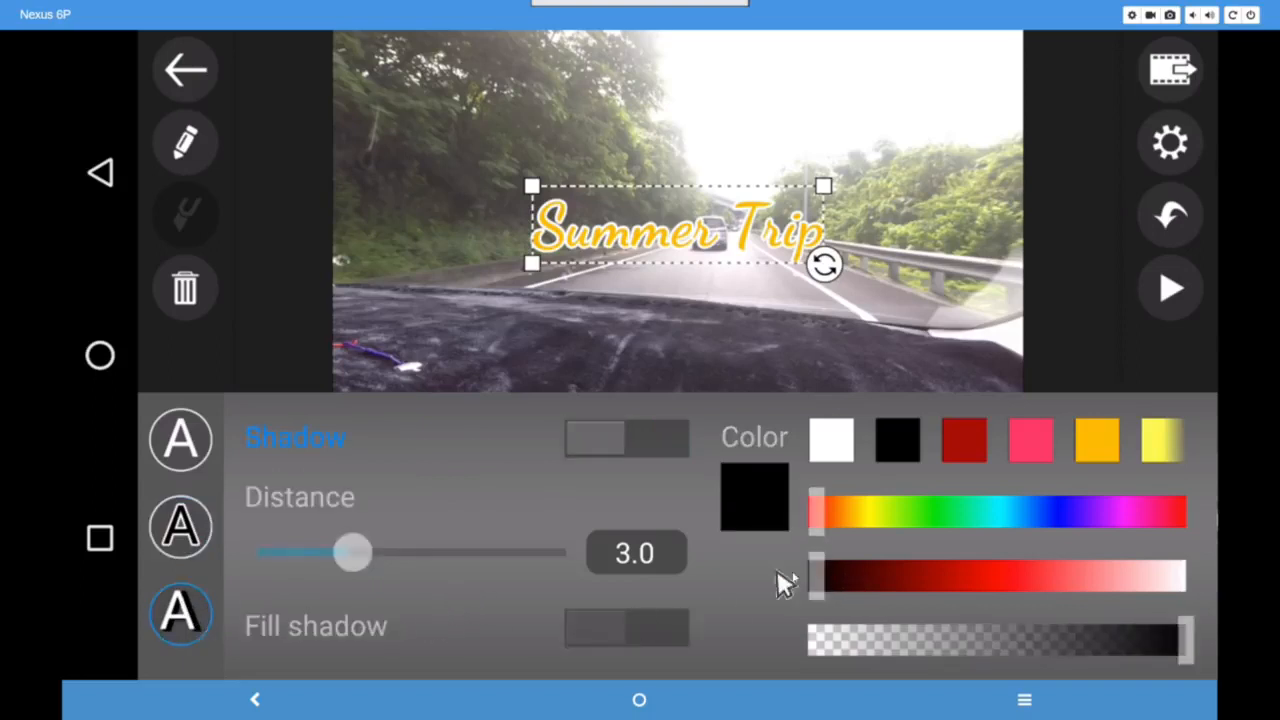
pyautogui.click(598, 438)
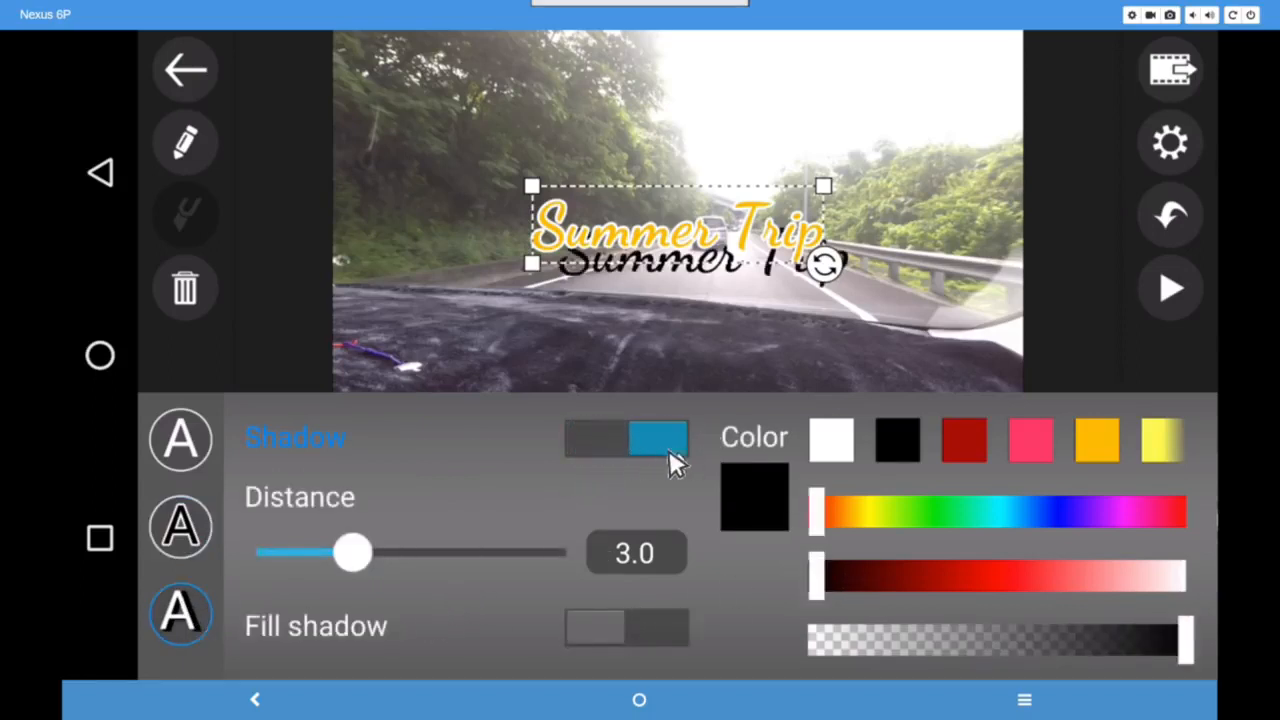
pyautogui.click(598, 630)
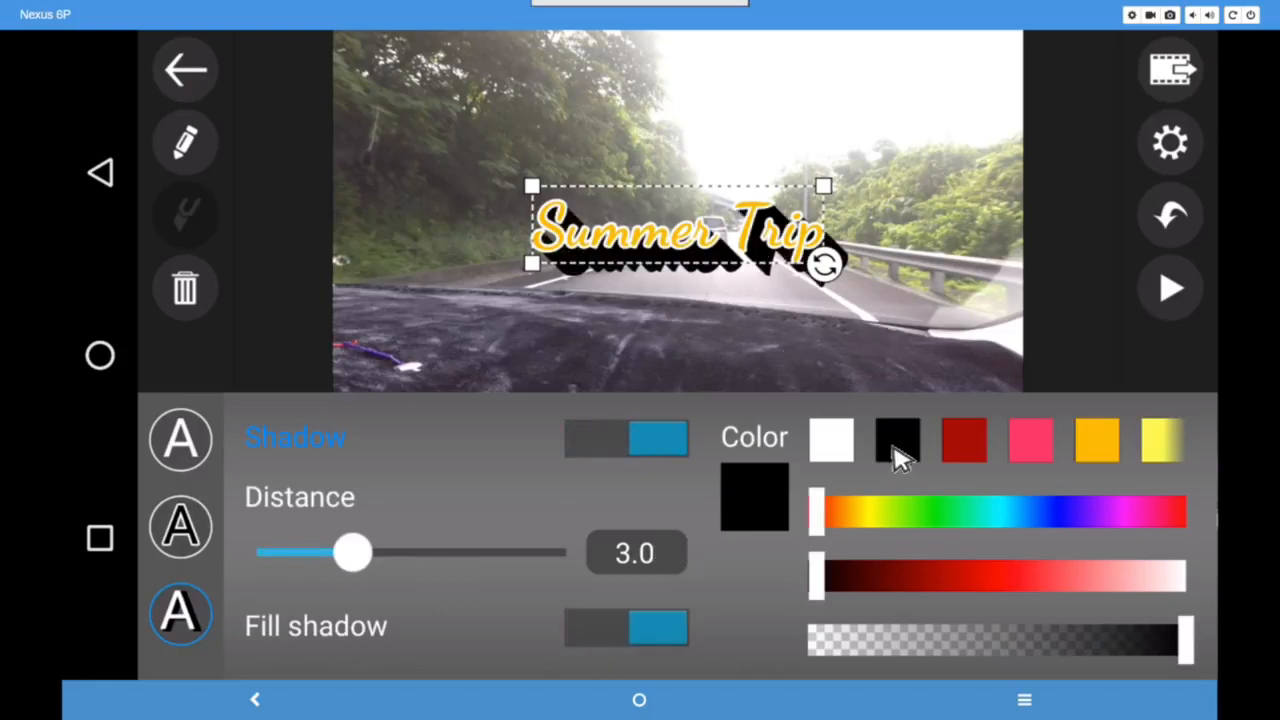
pyautogui.click(838, 450)
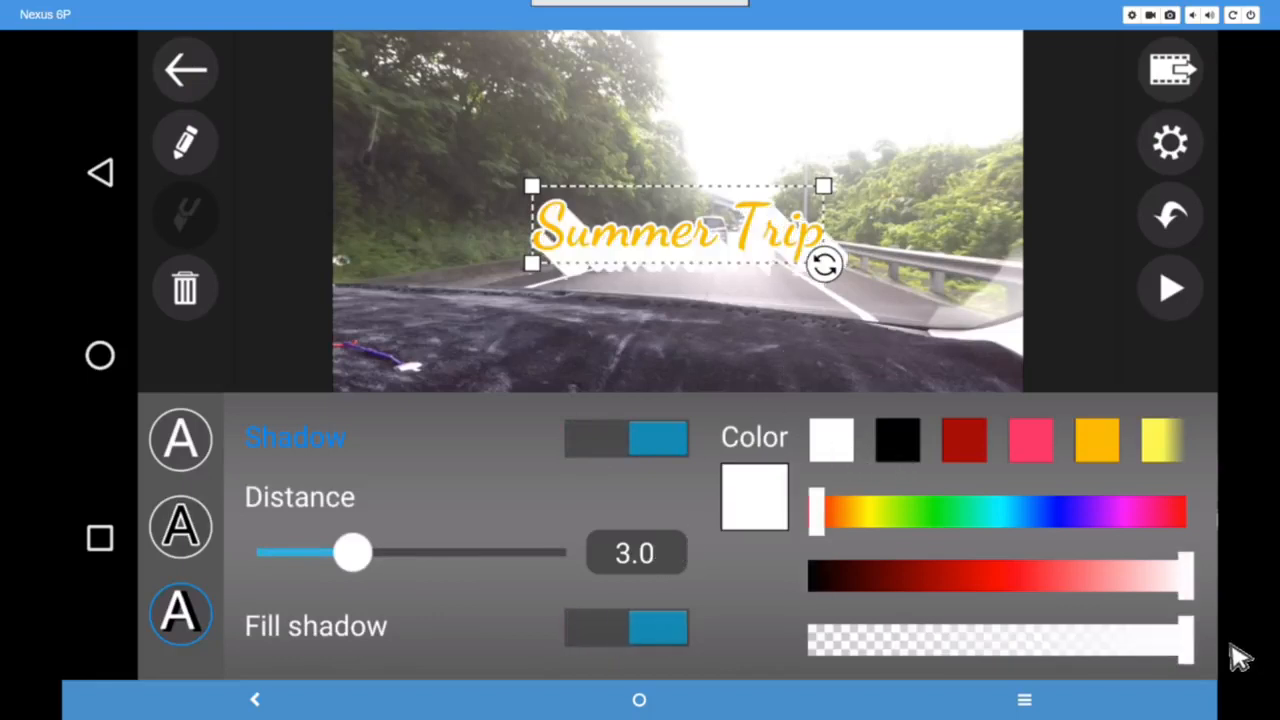
pyautogui.moveTo(1185, 648); pyautogui.dragTo(1062, 650)
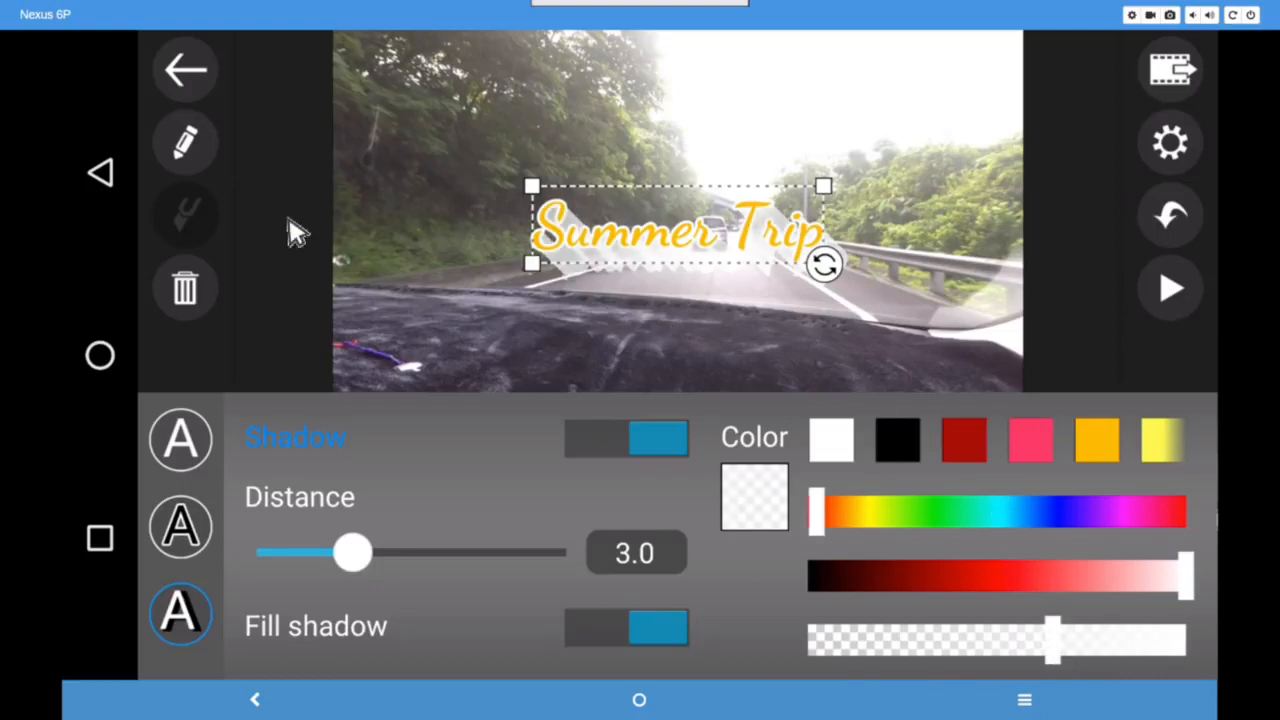
pyautogui.click(185, 70)
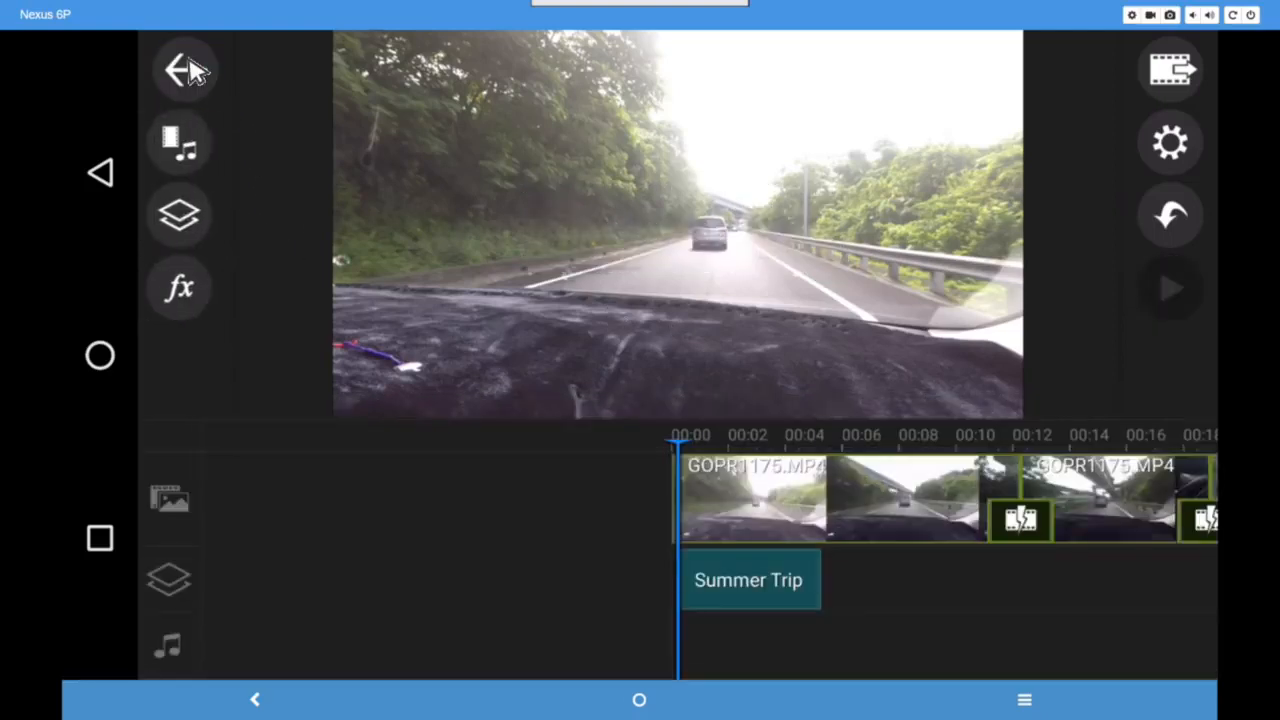
pyautogui.click(1168, 292)
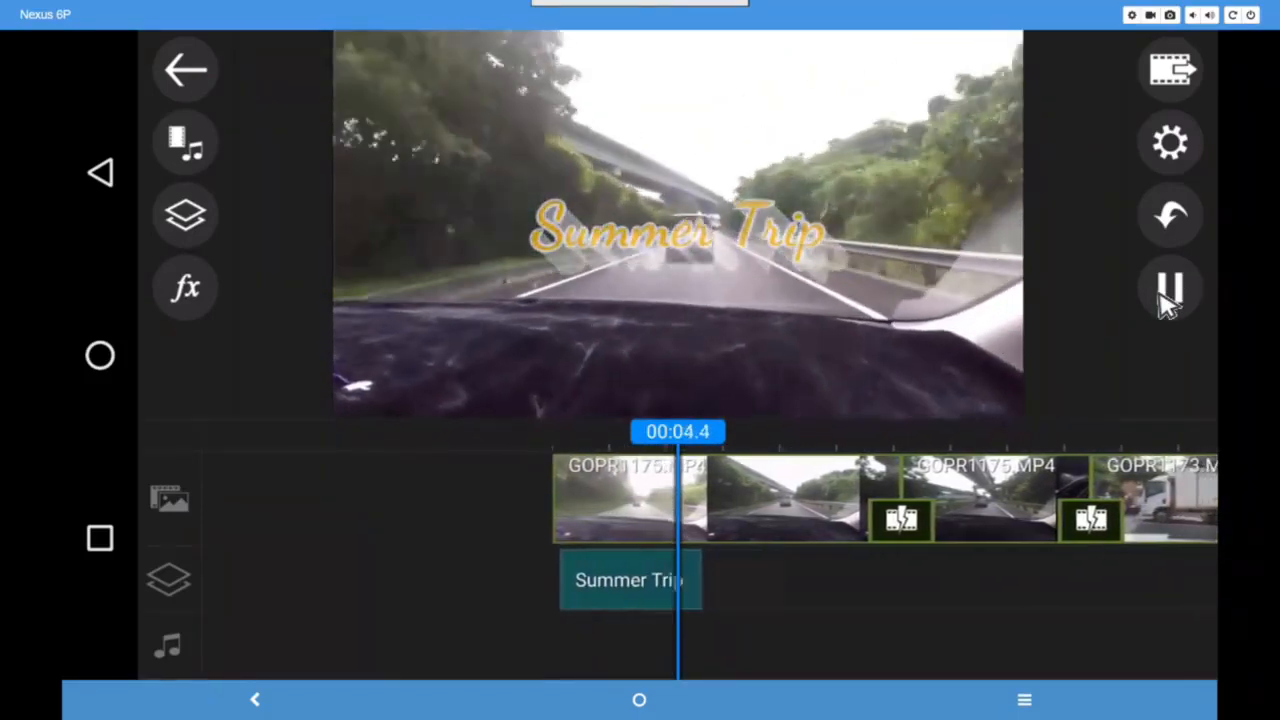
pyautogui.click(1166, 300)
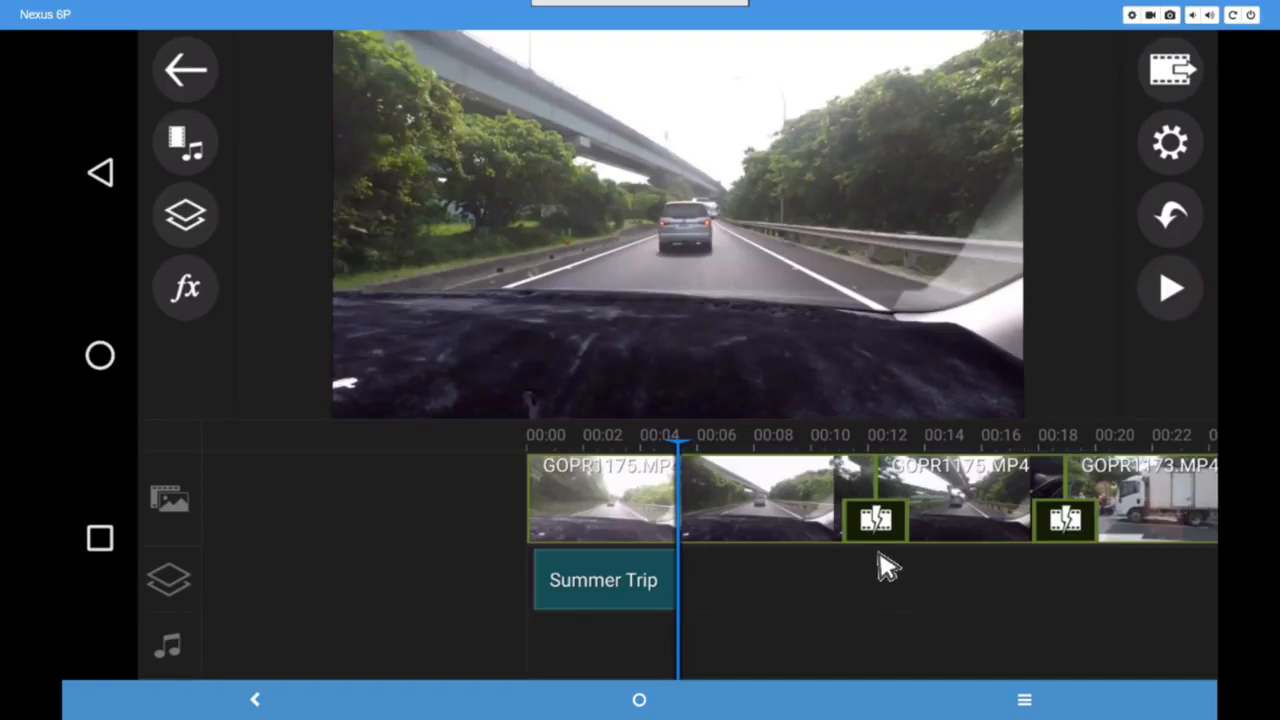
# - Add an Evaporate - Ripple 2 transition between the two GOPR1175 clips
pyautogui.moveTo(919, 592); pyautogui.dragTo(826, 586)
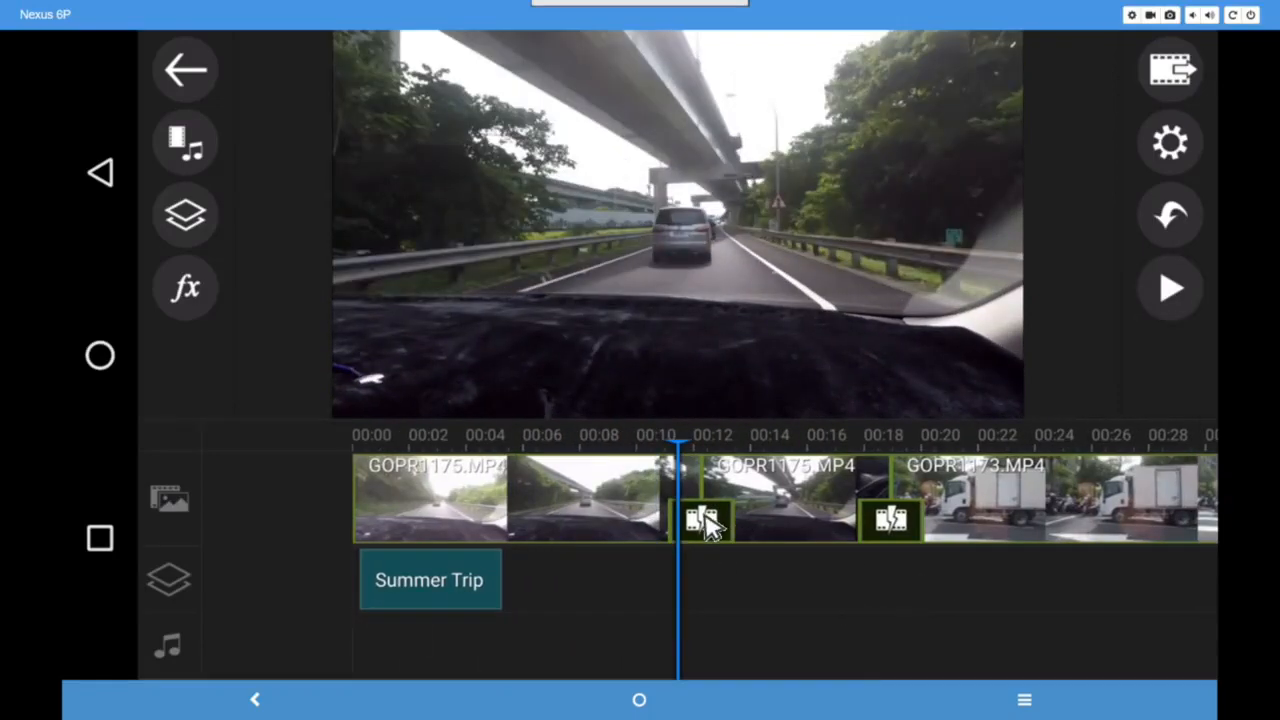
pyautogui.click(703, 521)
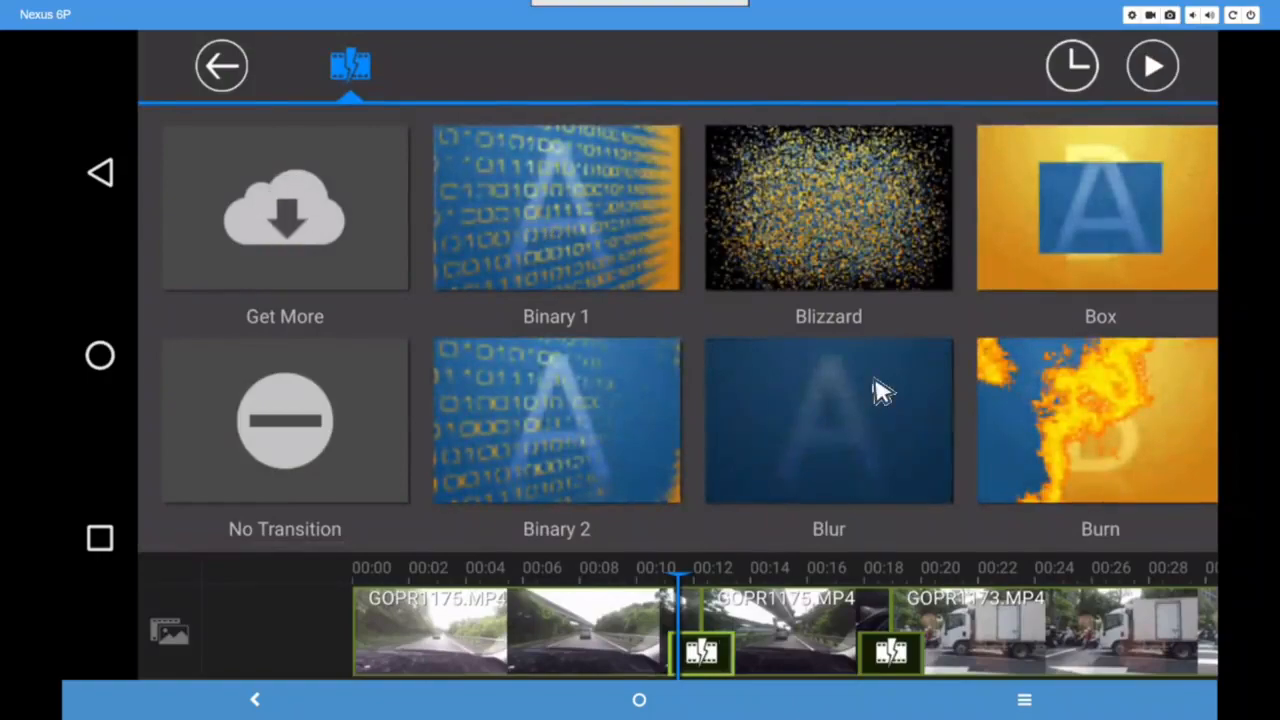
pyautogui.moveTo(880, 390); pyautogui.dragTo(466, 386)
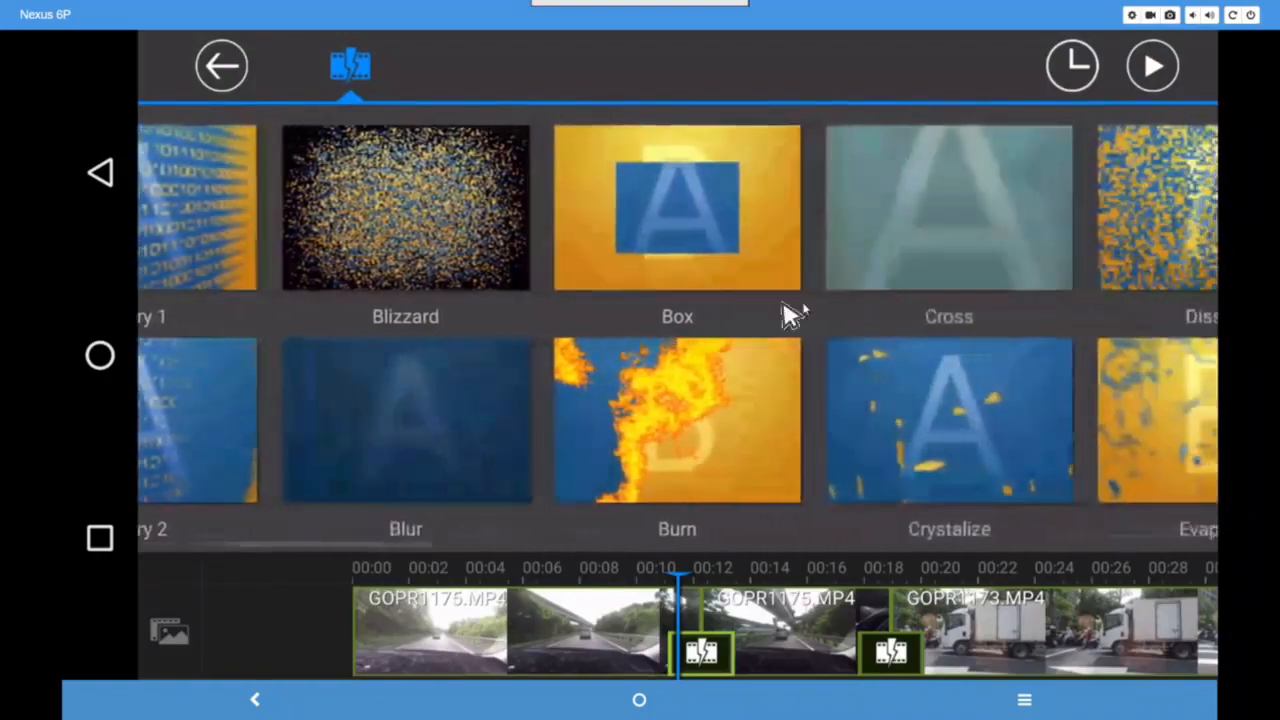
pyautogui.moveTo(790, 315); pyautogui.dragTo(540, 322)
pyautogui.moveTo(666, 324); pyautogui.dragTo(449, 323)
pyautogui.moveTo(743, 323); pyautogui.dragTo(682, 287)
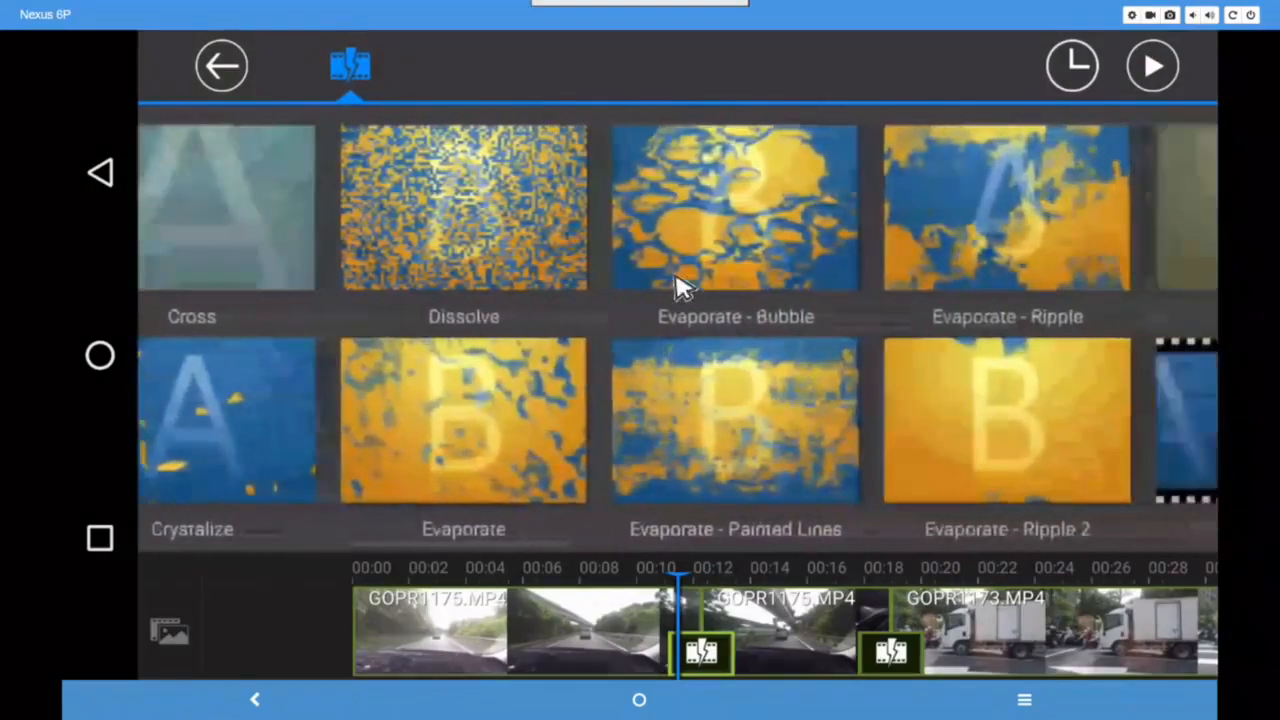
pyautogui.moveTo(798, 295); pyautogui.dragTo(560, 336)
pyautogui.moveTo(690, 323); pyautogui.dragTo(725, 323)
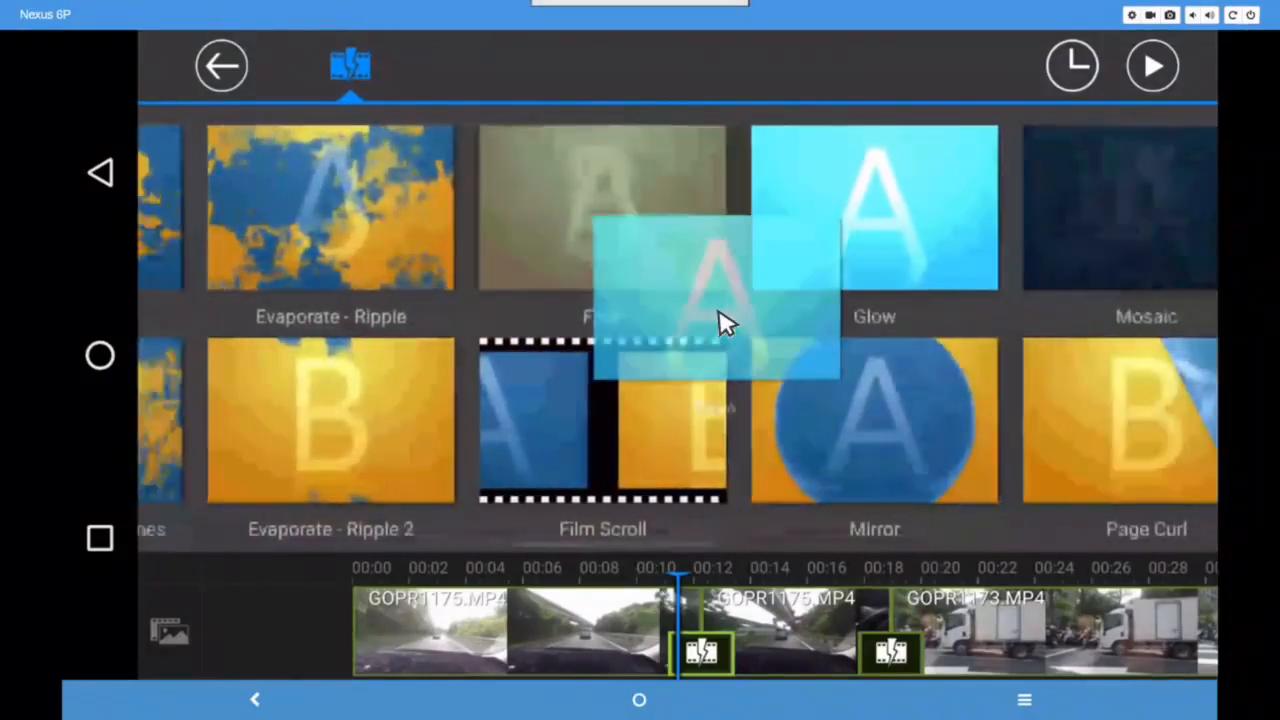
pyautogui.click(352, 415)
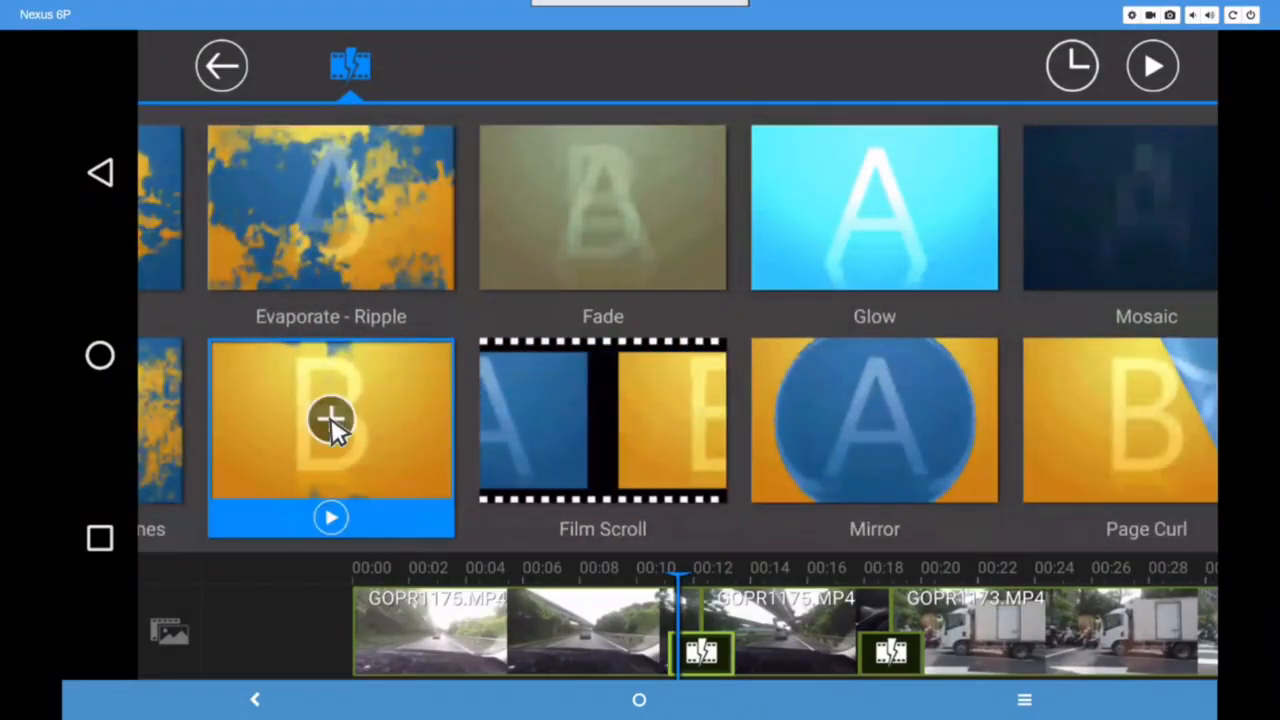
pyautogui.click(331, 418)
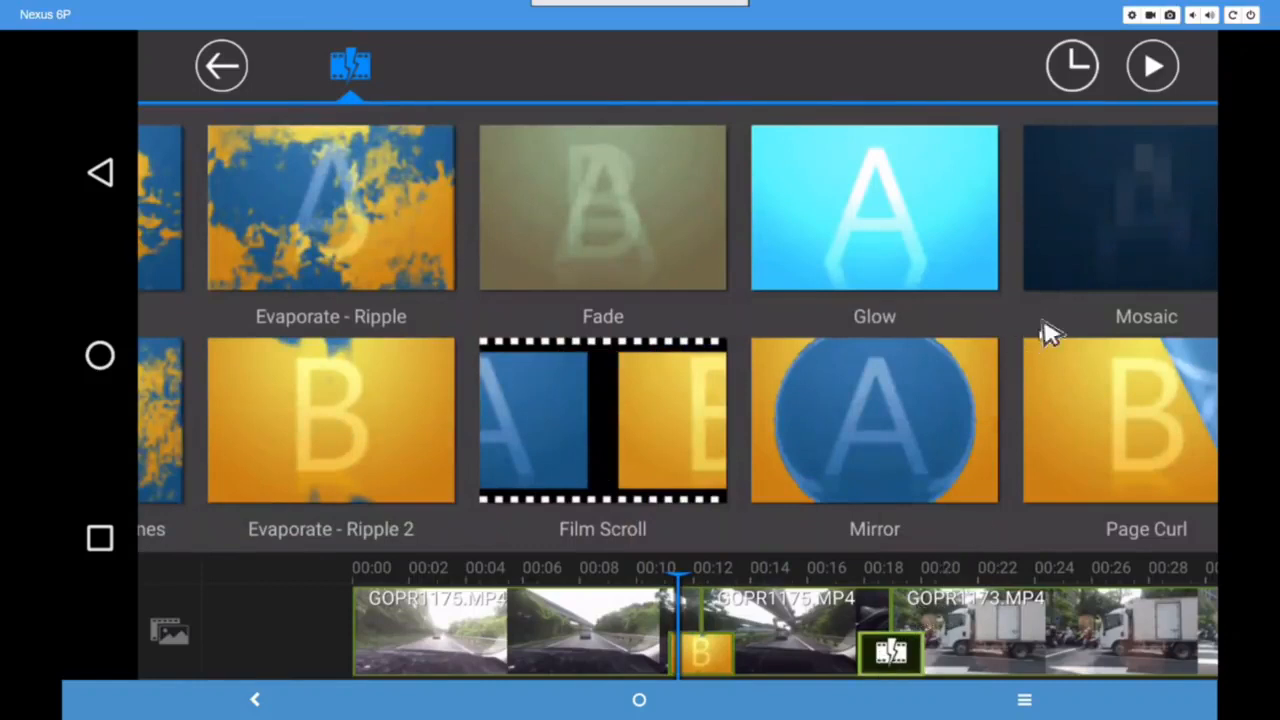
# - Add a Page Roll transition between the second GOPR1175 clip and the GOPR1173 clip
pyautogui.moveTo(1040, 330); pyautogui.dragTo(723, 349)
pyautogui.moveTo(971, 306); pyautogui.dragTo(740, 342)
pyautogui.click(905, 225)
pyautogui.click(906, 208)
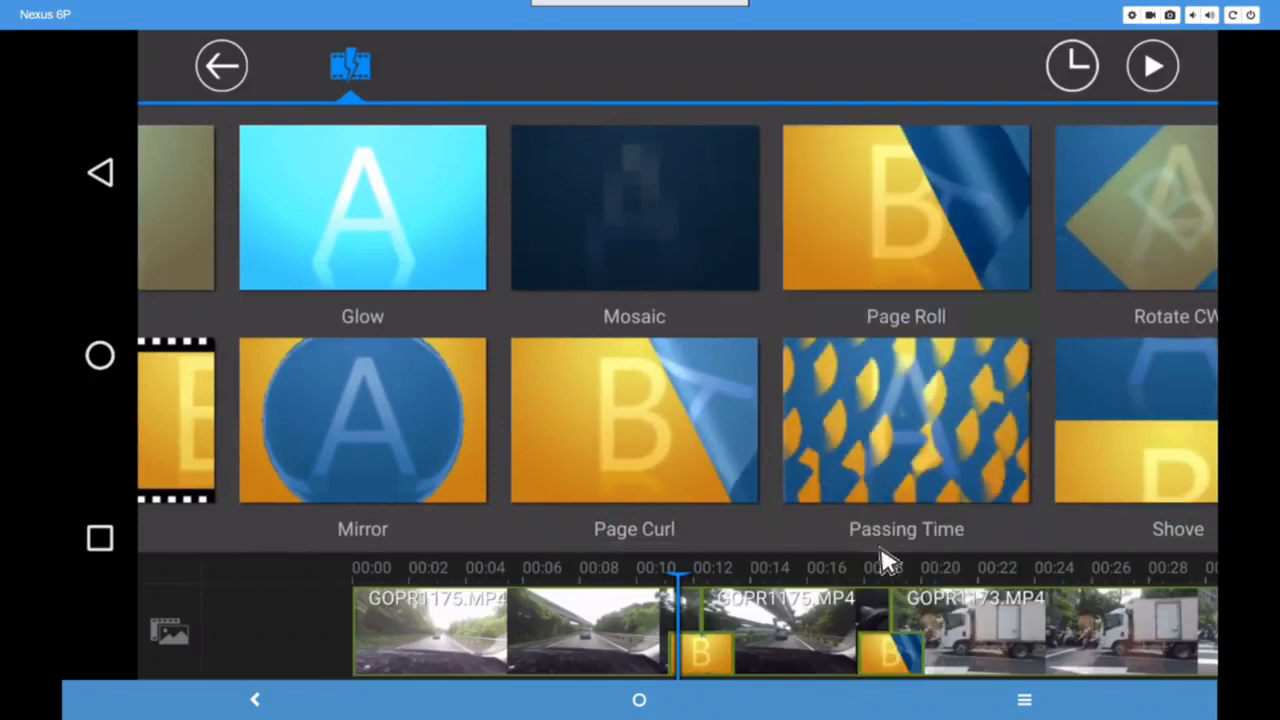
# - Return to the editing timeline and play through both transitions to preview them
pyautogui.click(222, 68)
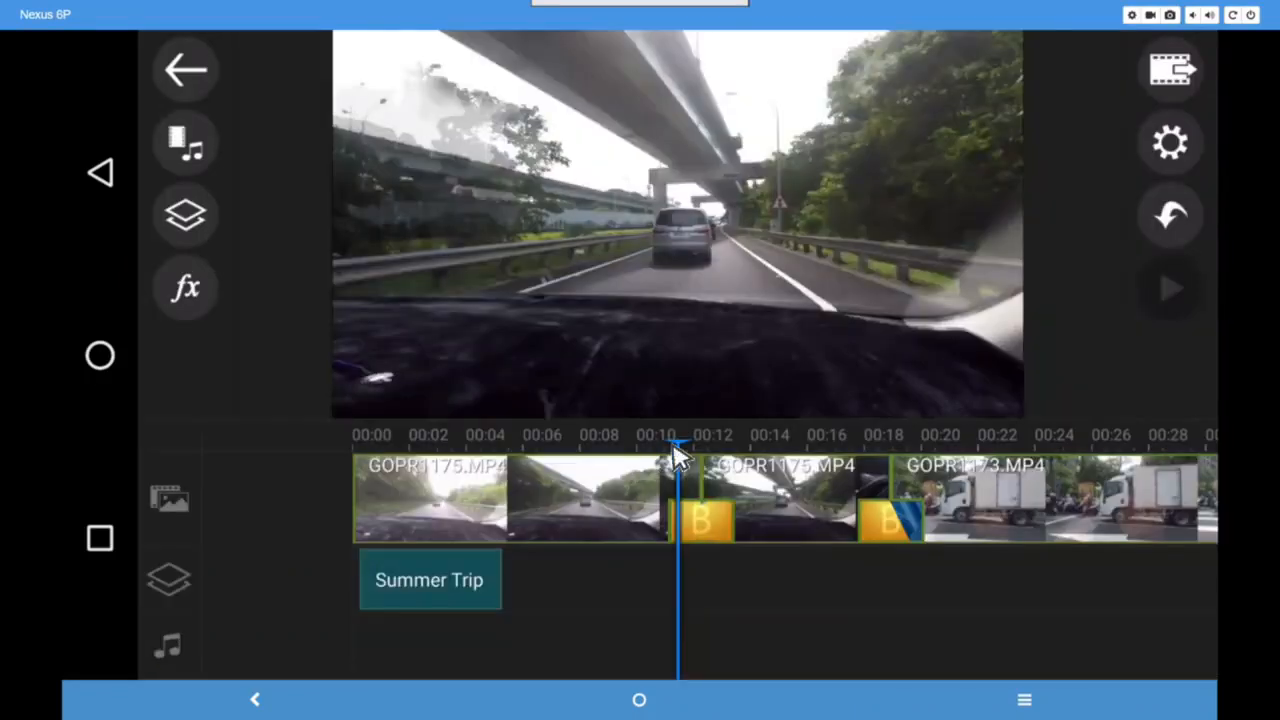
pyautogui.click(1172, 288)
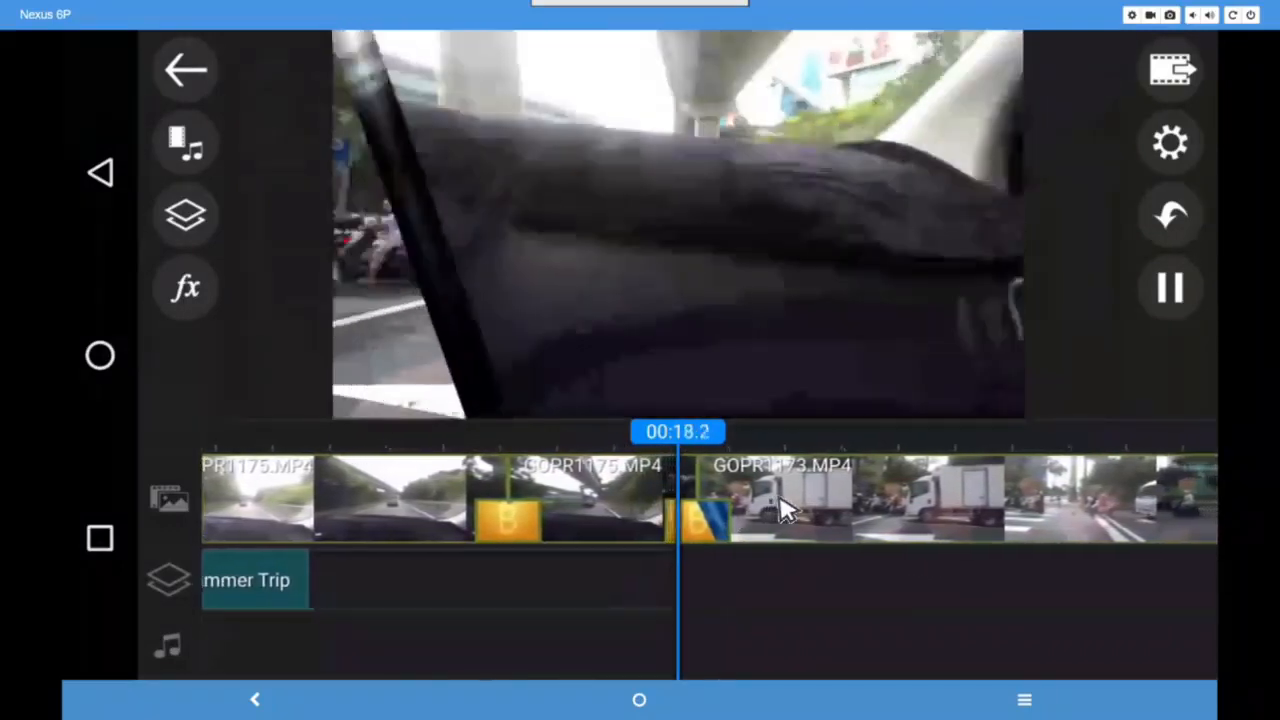
pyautogui.click(1171, 290)
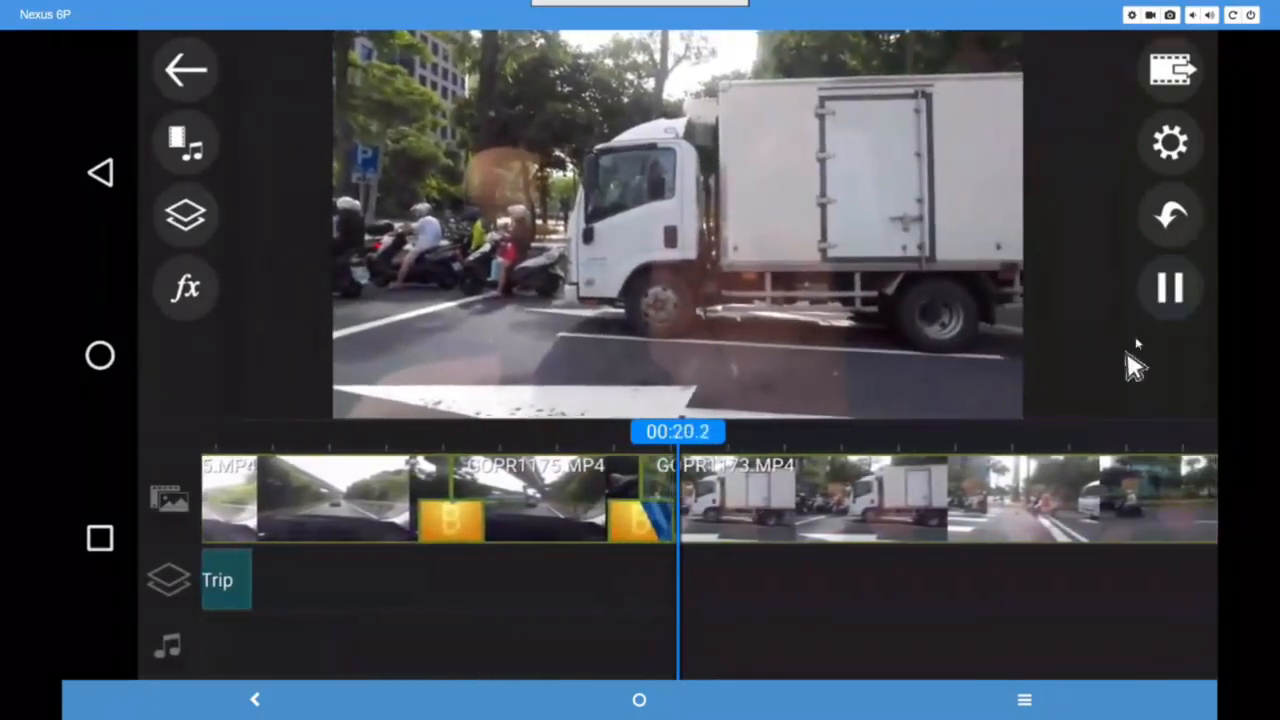
# - Add the Cool sticker to the overlay track at about 01:13, just before the GOPR1210 clip
pyautogui.moveTo(1040, 633); pyautogui.dragTo(663, 634)
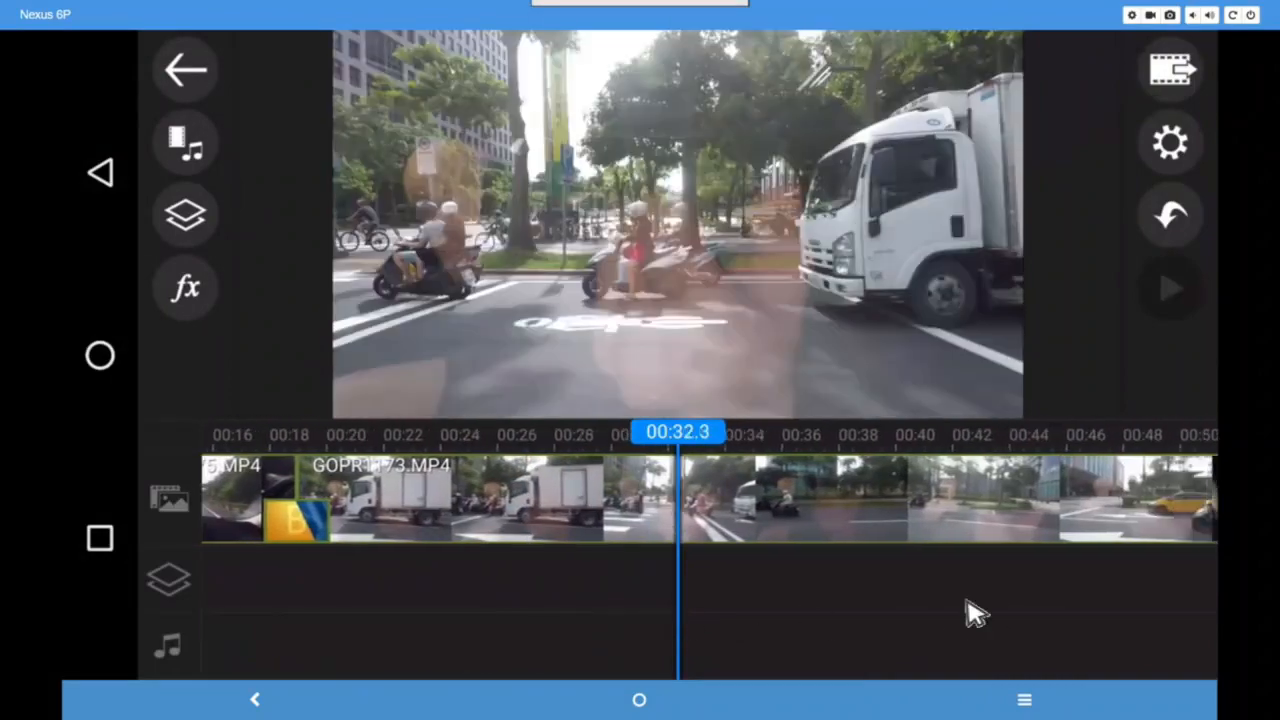
pyautogui.moveTo(971, 609); pyautogui.dragTo(677, 623)
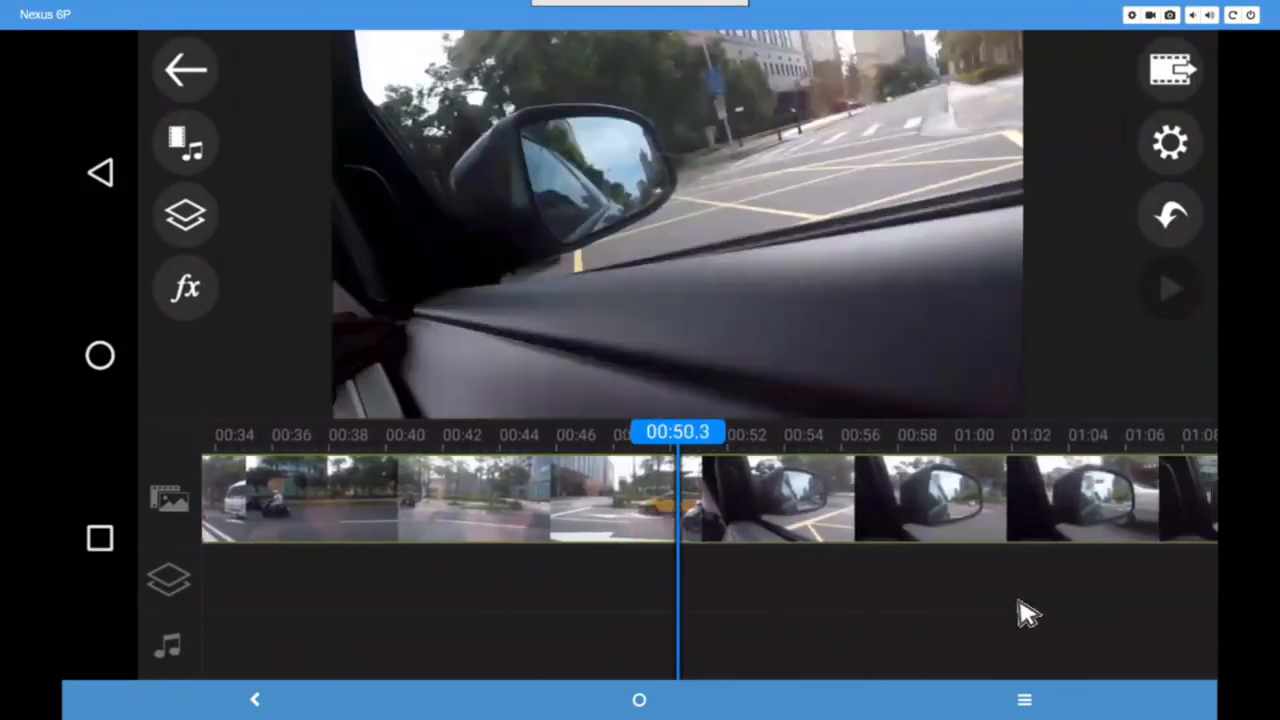
pyautogui.moveTo(1023, 609); pyautogui.dragTo(672, 612)
pyautogui.moveTo(934, 600); pyautogui.dragTo(786, 604)
pyautogui.moveTo(868, 598)
pyautogui.mouseDown()
pyautogui.moveTo(543, 603)
pyautogui.moveTo(857, 600)
pyautogui.mouseUp()
pyautogui.moveTo(520, 606); pyautogui.dragTo(737, 611)
pyautogui.moveTo(600, 617); pyautogui.dragTo(840, 608)
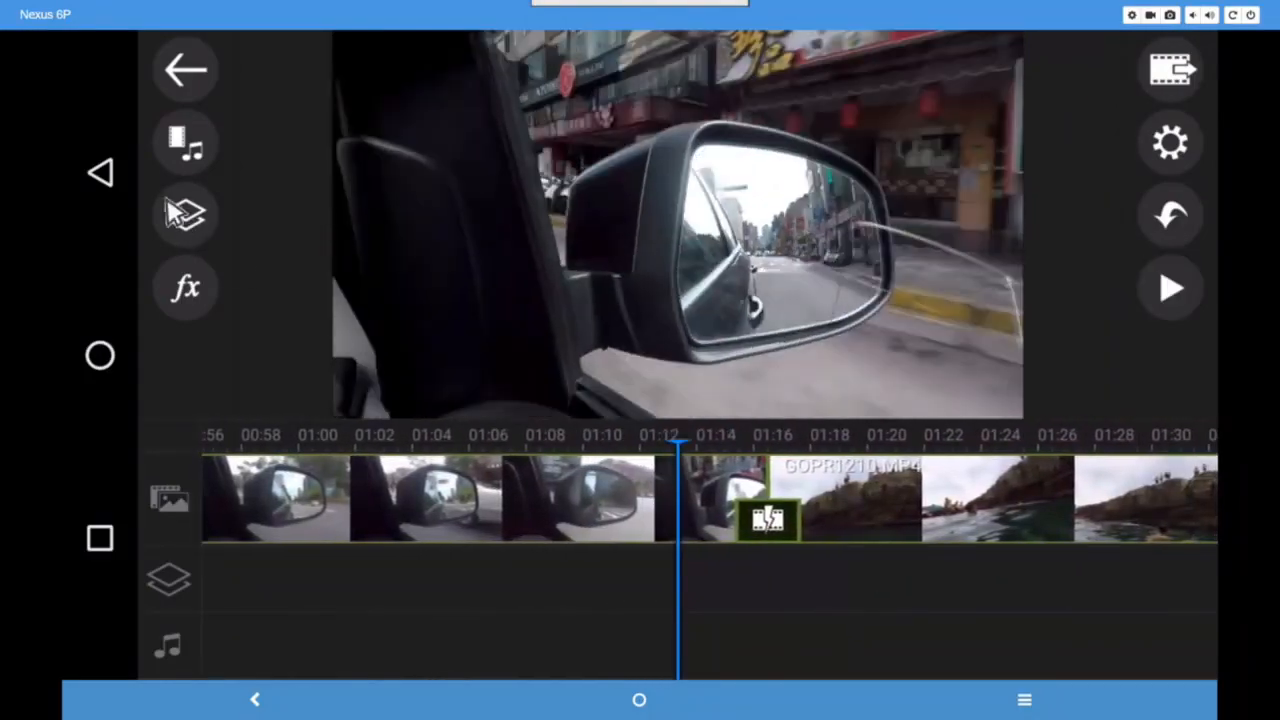
pyautogui.click(185, 216)
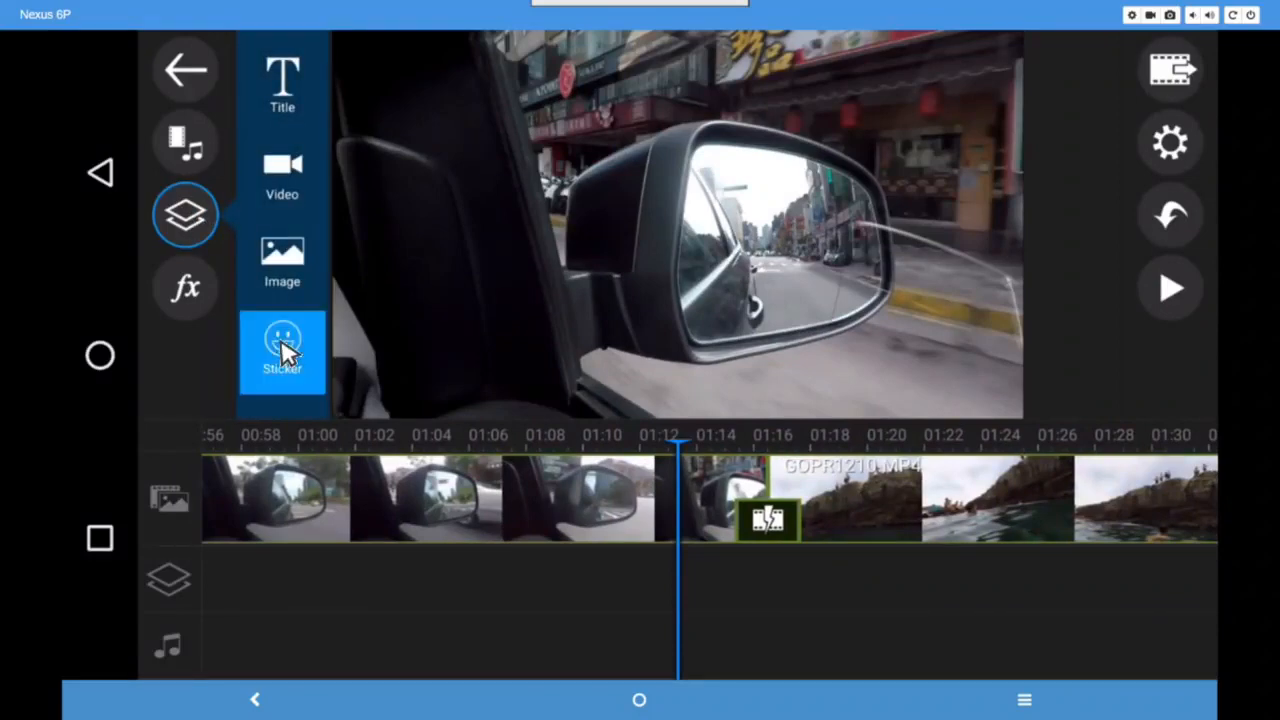
pyautogui.click(283, 345)
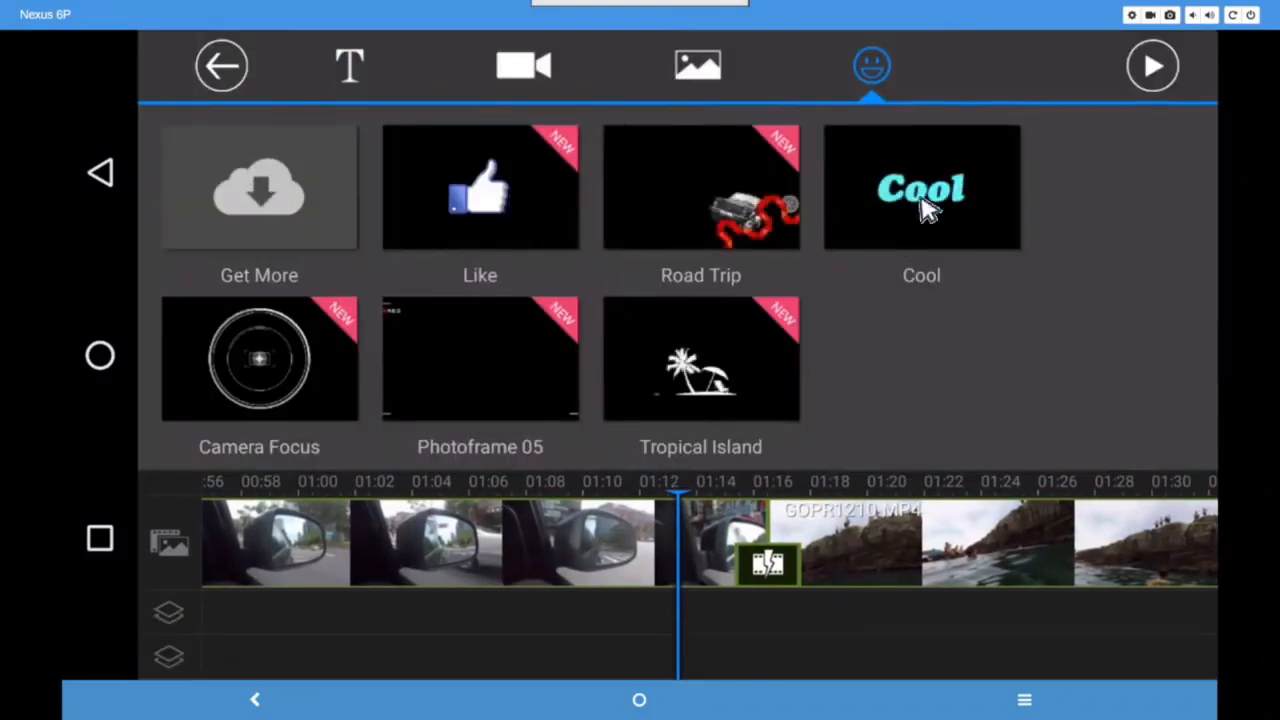
pyautogui.moveTo(926, 224); pyautogui.dragTo(836, 610)
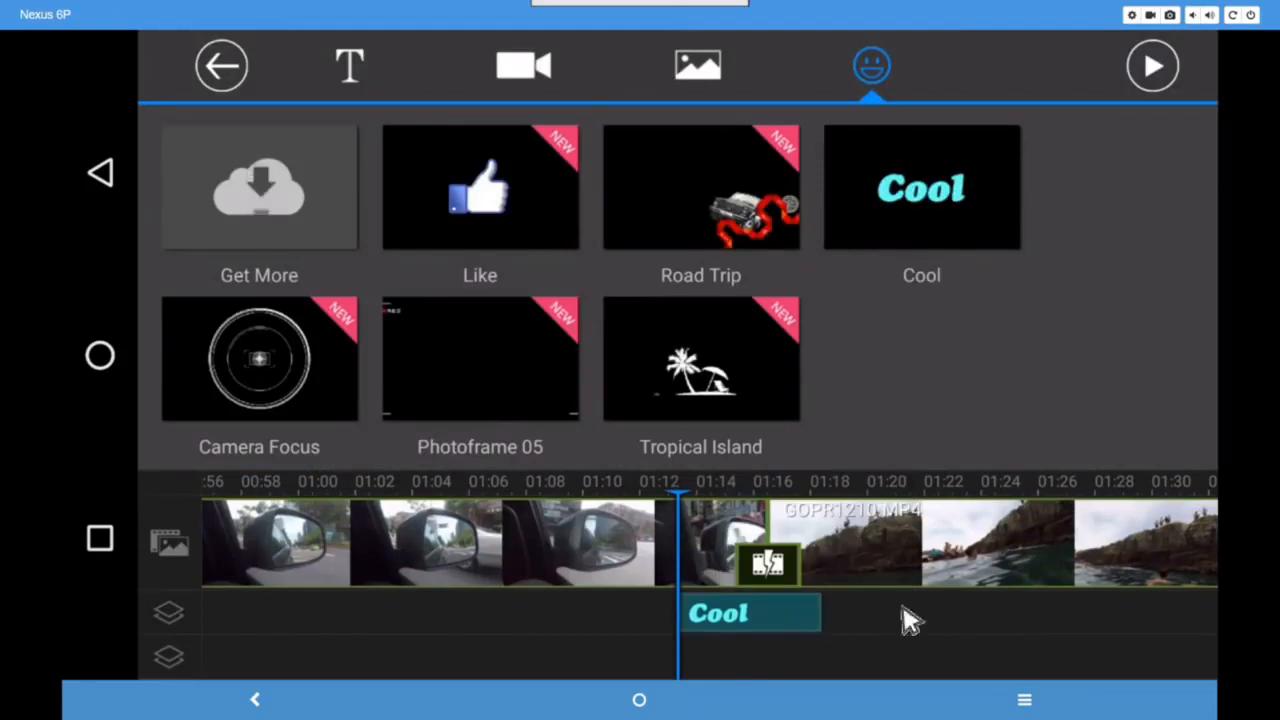
# - Move the Cool sticker to start at about 01:18 over the GOPR1210 clip, and play that section to preview it
pyautogui.click(242, 84)
pyautogui.moveTo(819, 574); pyautogui.dragTo(932, 568)
pyautogui.click(775, 572)
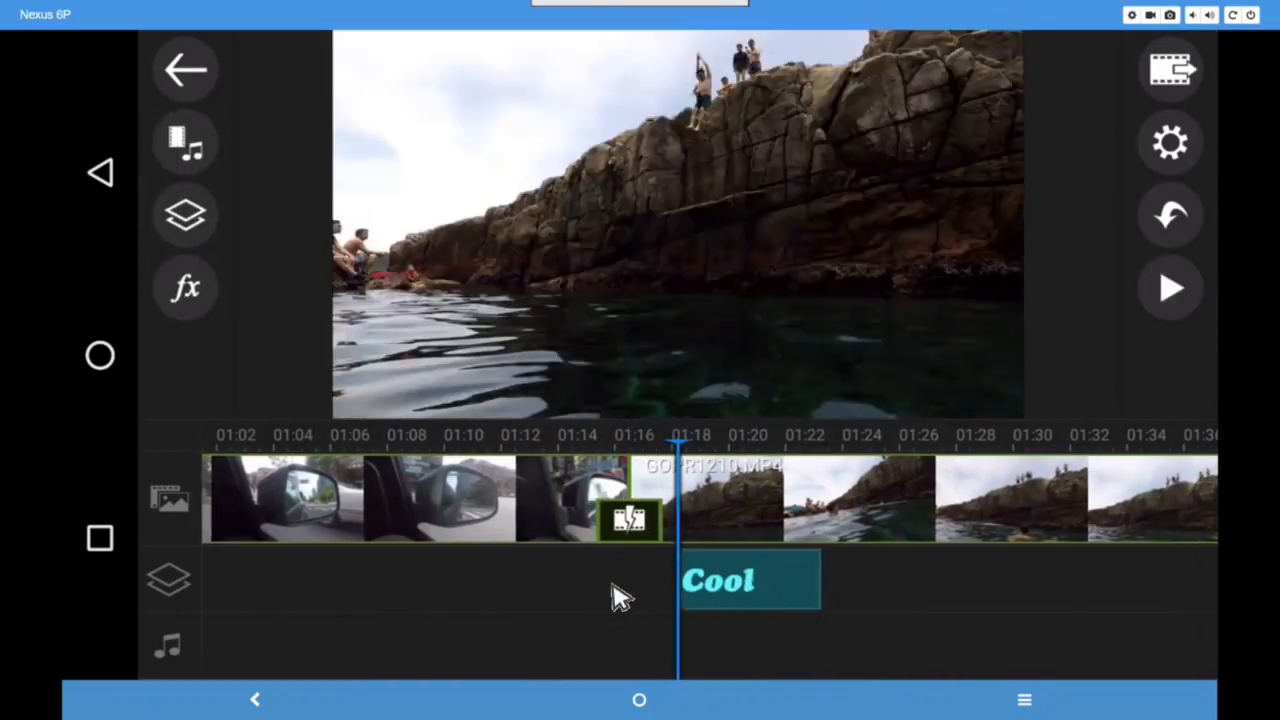
pyautogui.click(1174, 289)
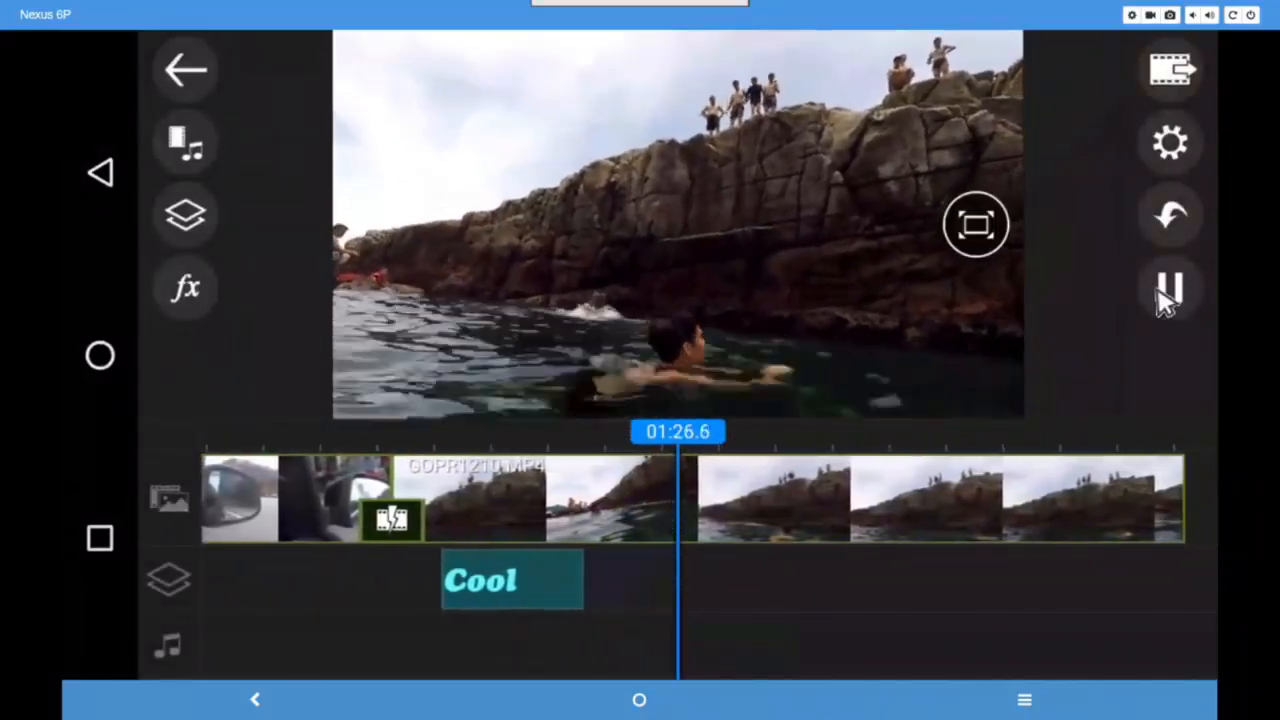
pyautogui.click(1167, 290)
# - Start producing the video and open More Output Options to show its resolution choices
pyautogui.click(1172, 68)
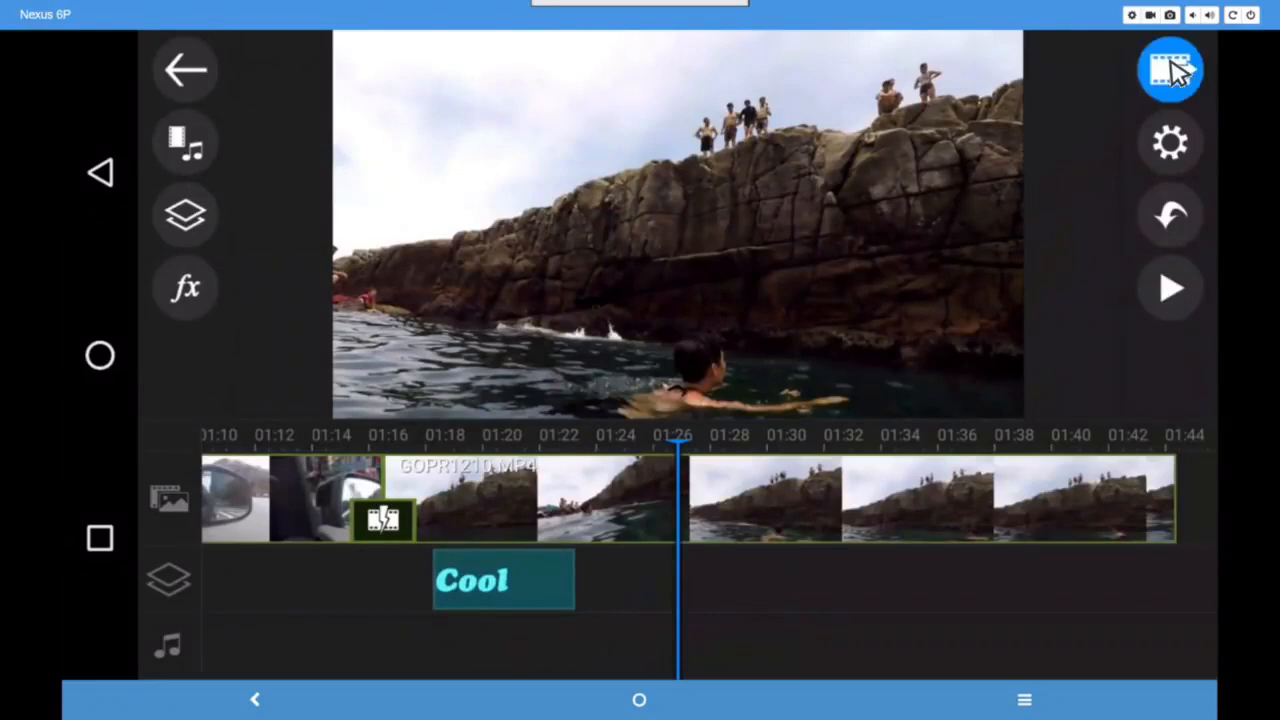
pyautogui.click(1055, 160)
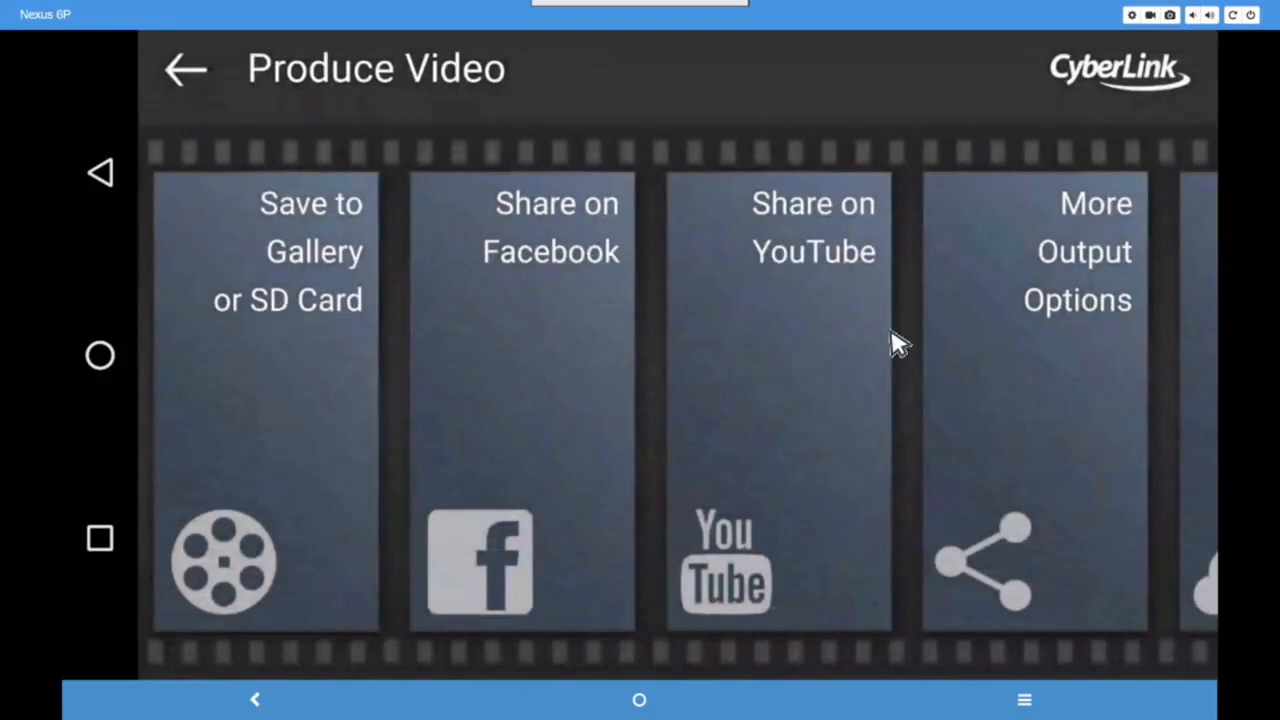
pyautogui.moveTo(735, 447); pyautogui.dragTo(640, 434)
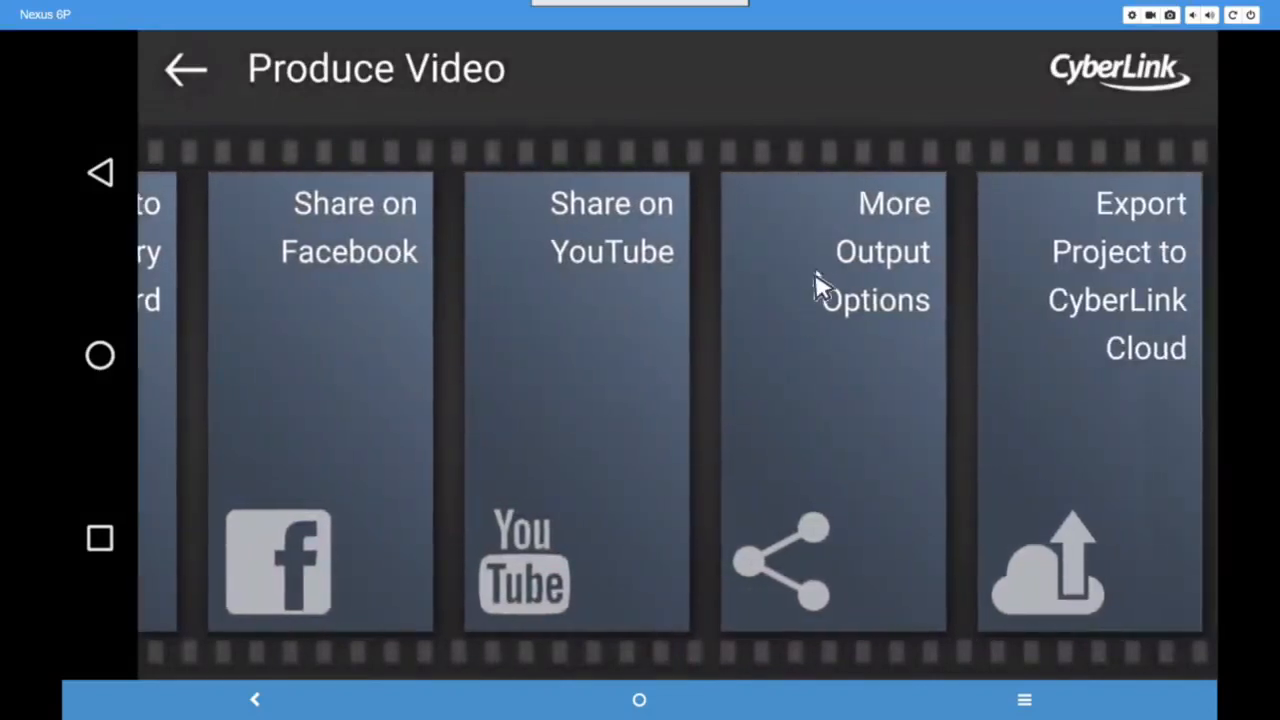
pyautogui.click(837, 309)
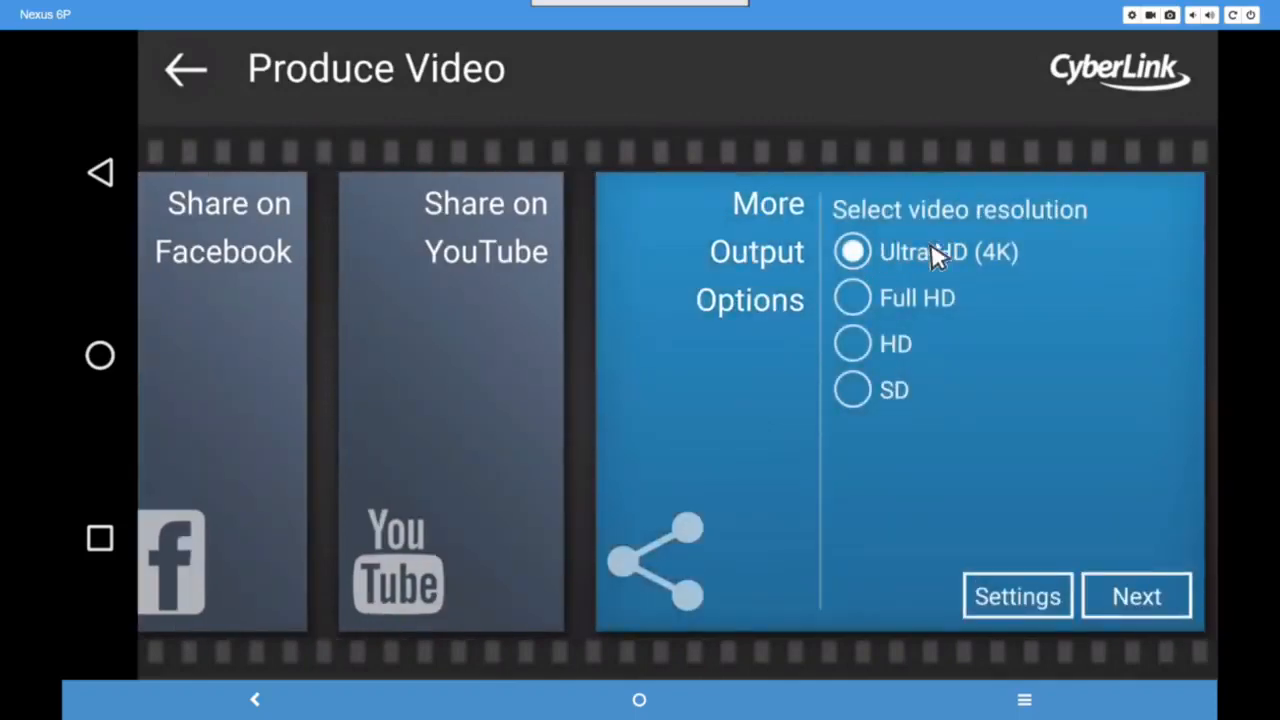